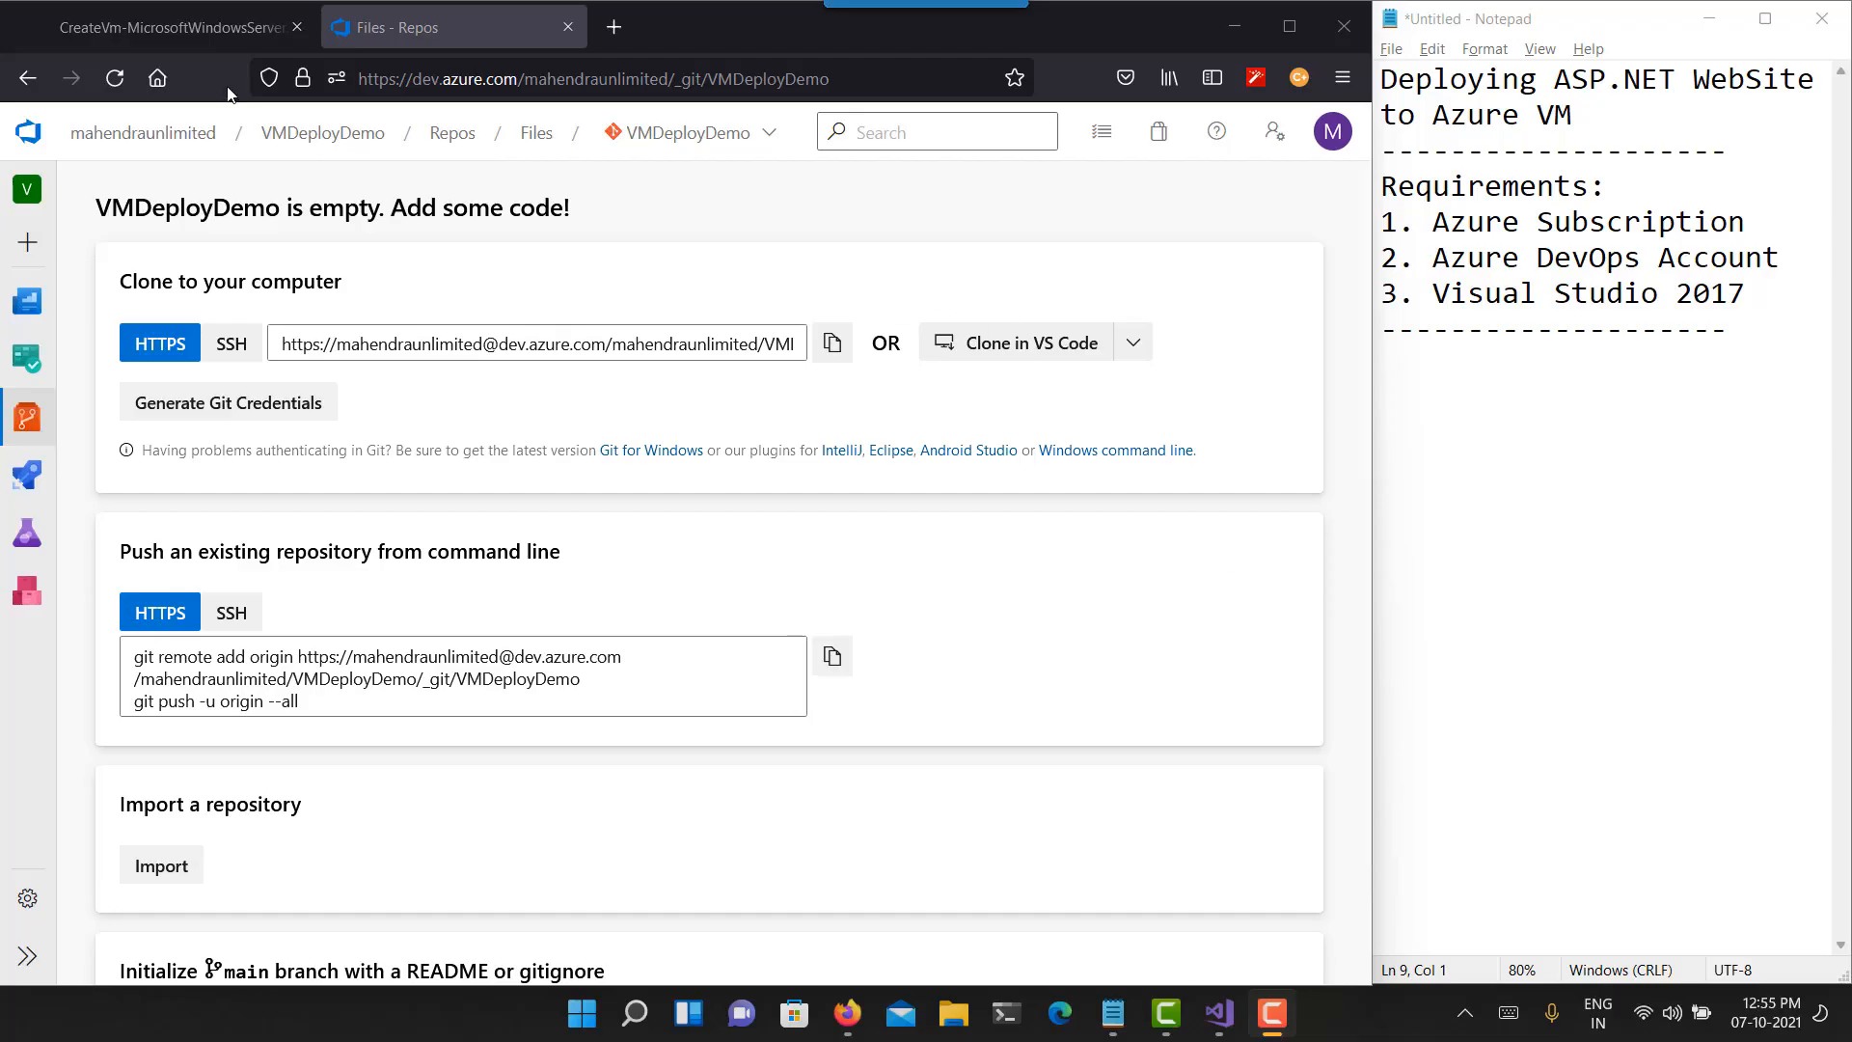
- Decline saving the browser login and open the RunPowerShellScript command for the deployed SampleWeb virtual machine
{"action": "left_click", "coordinate": [230, 42]}
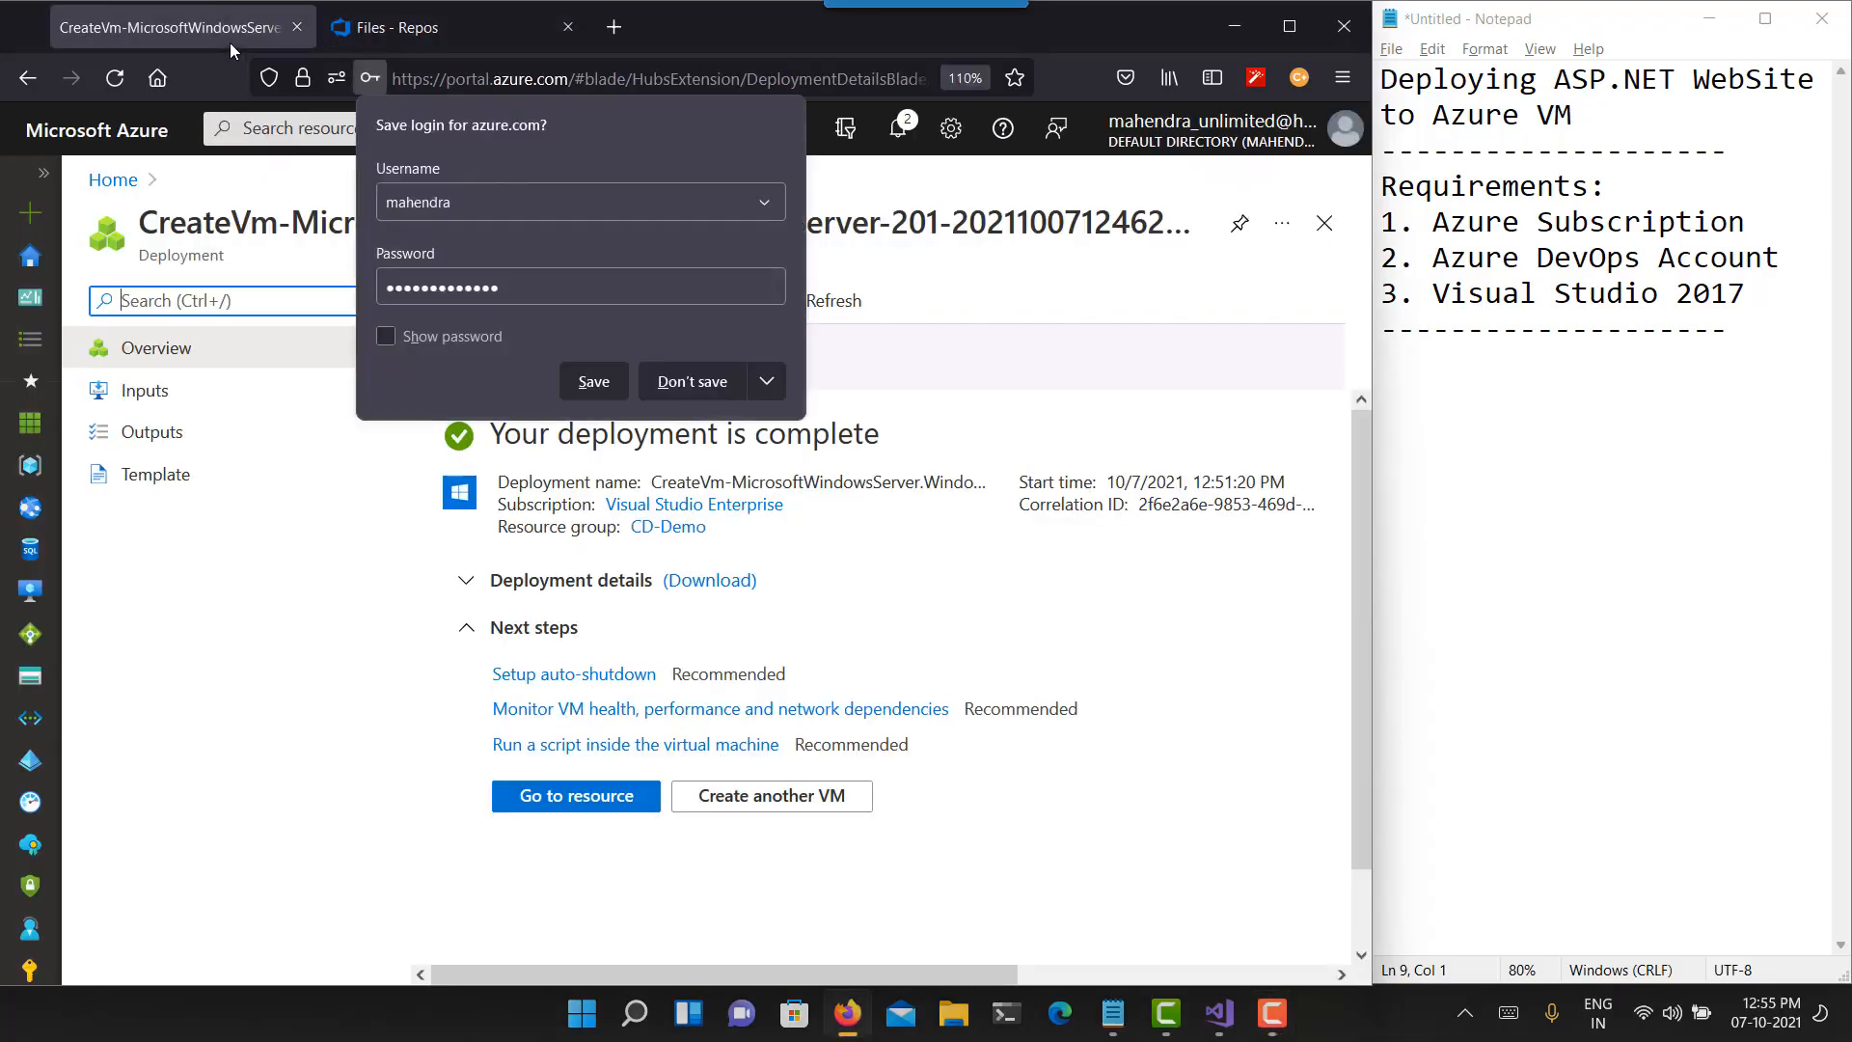
{"action": "left_click", "coordinate": [691, 382]}
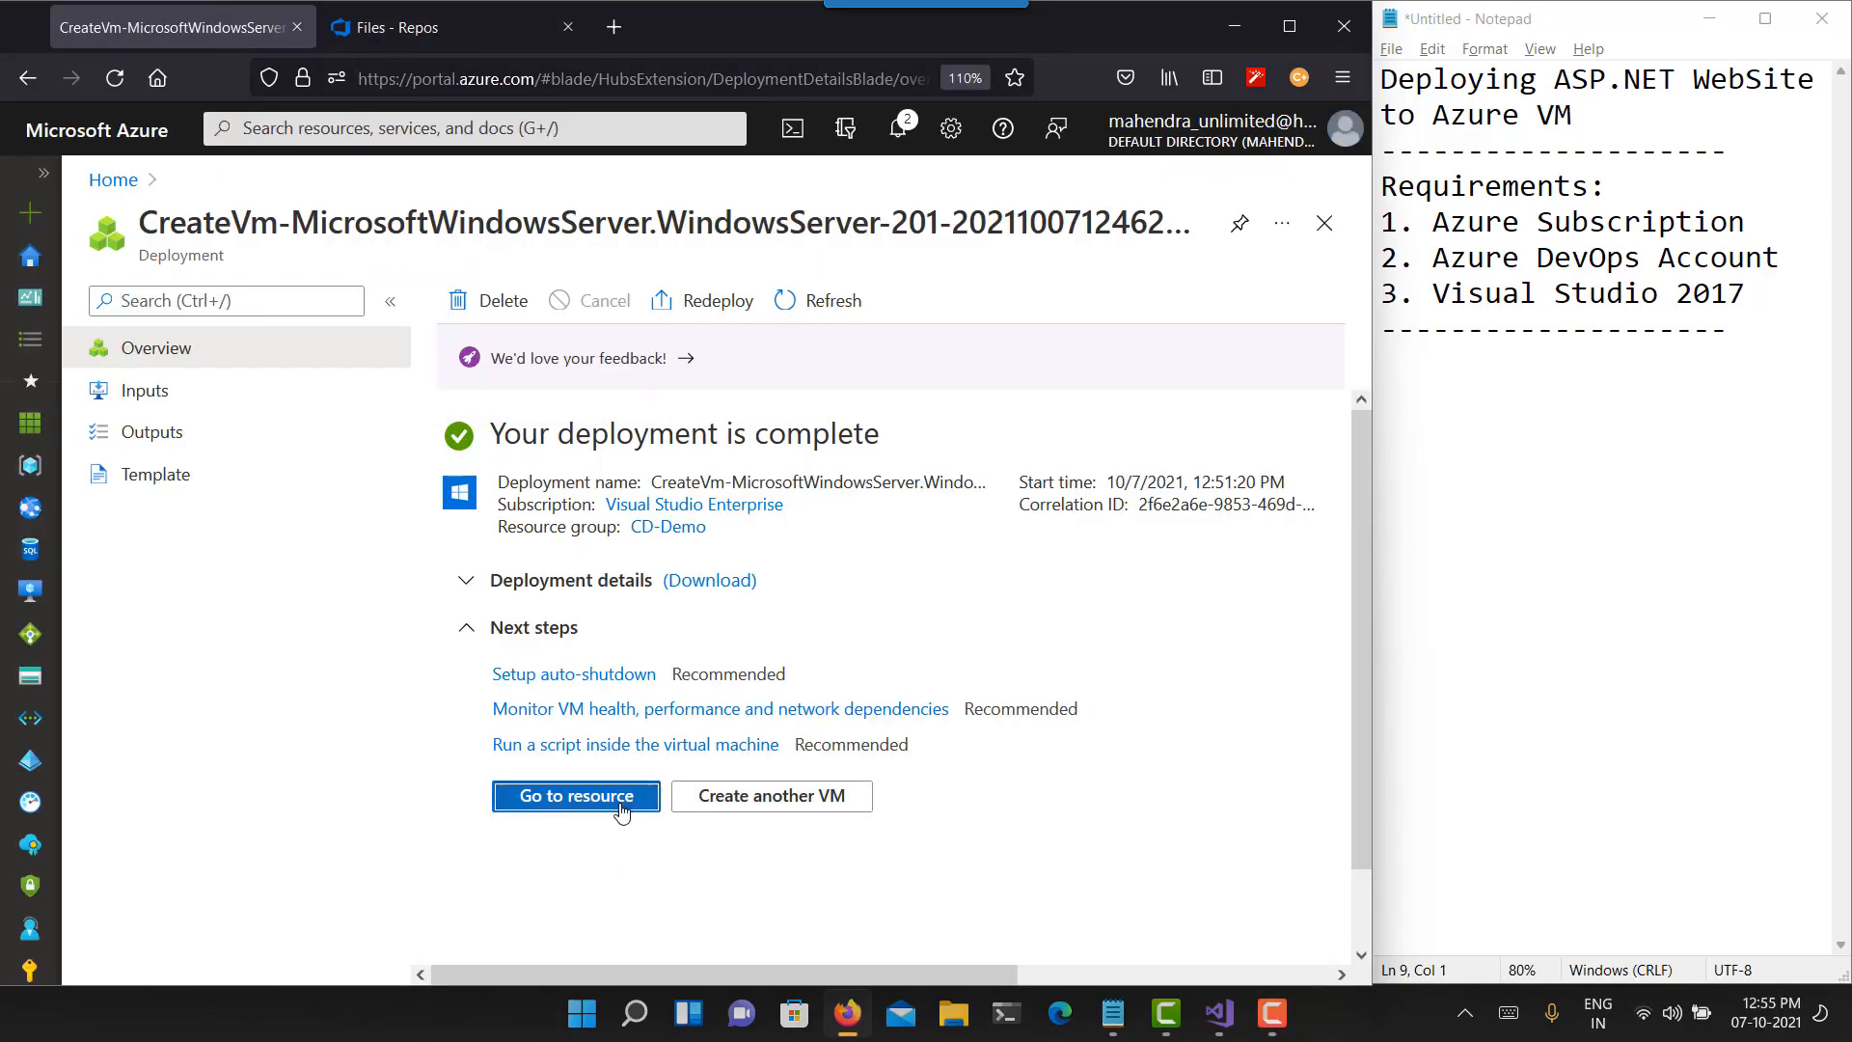
{"action": "left_click", "coordinate": [617, 801]}
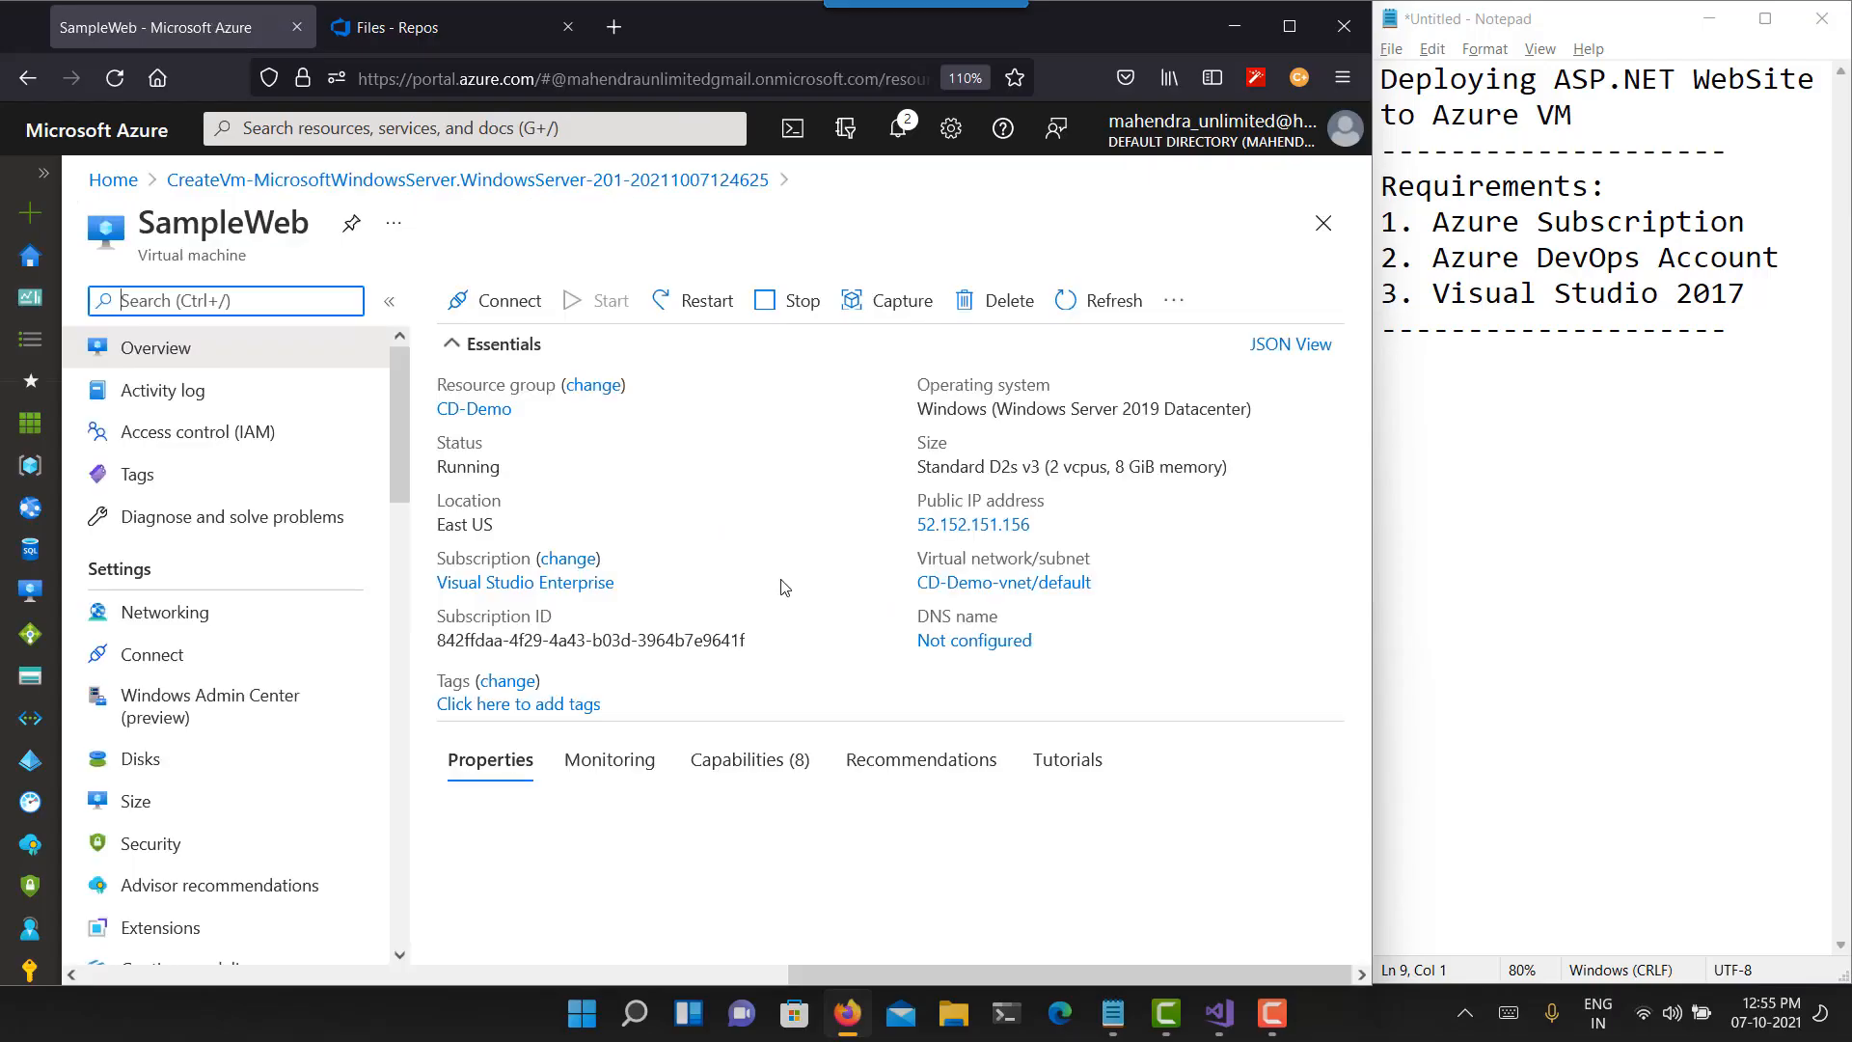
{"action": "scroll", "coordinate": [262, 740], "scroll_direction": "down", "scroll_amount": 9}
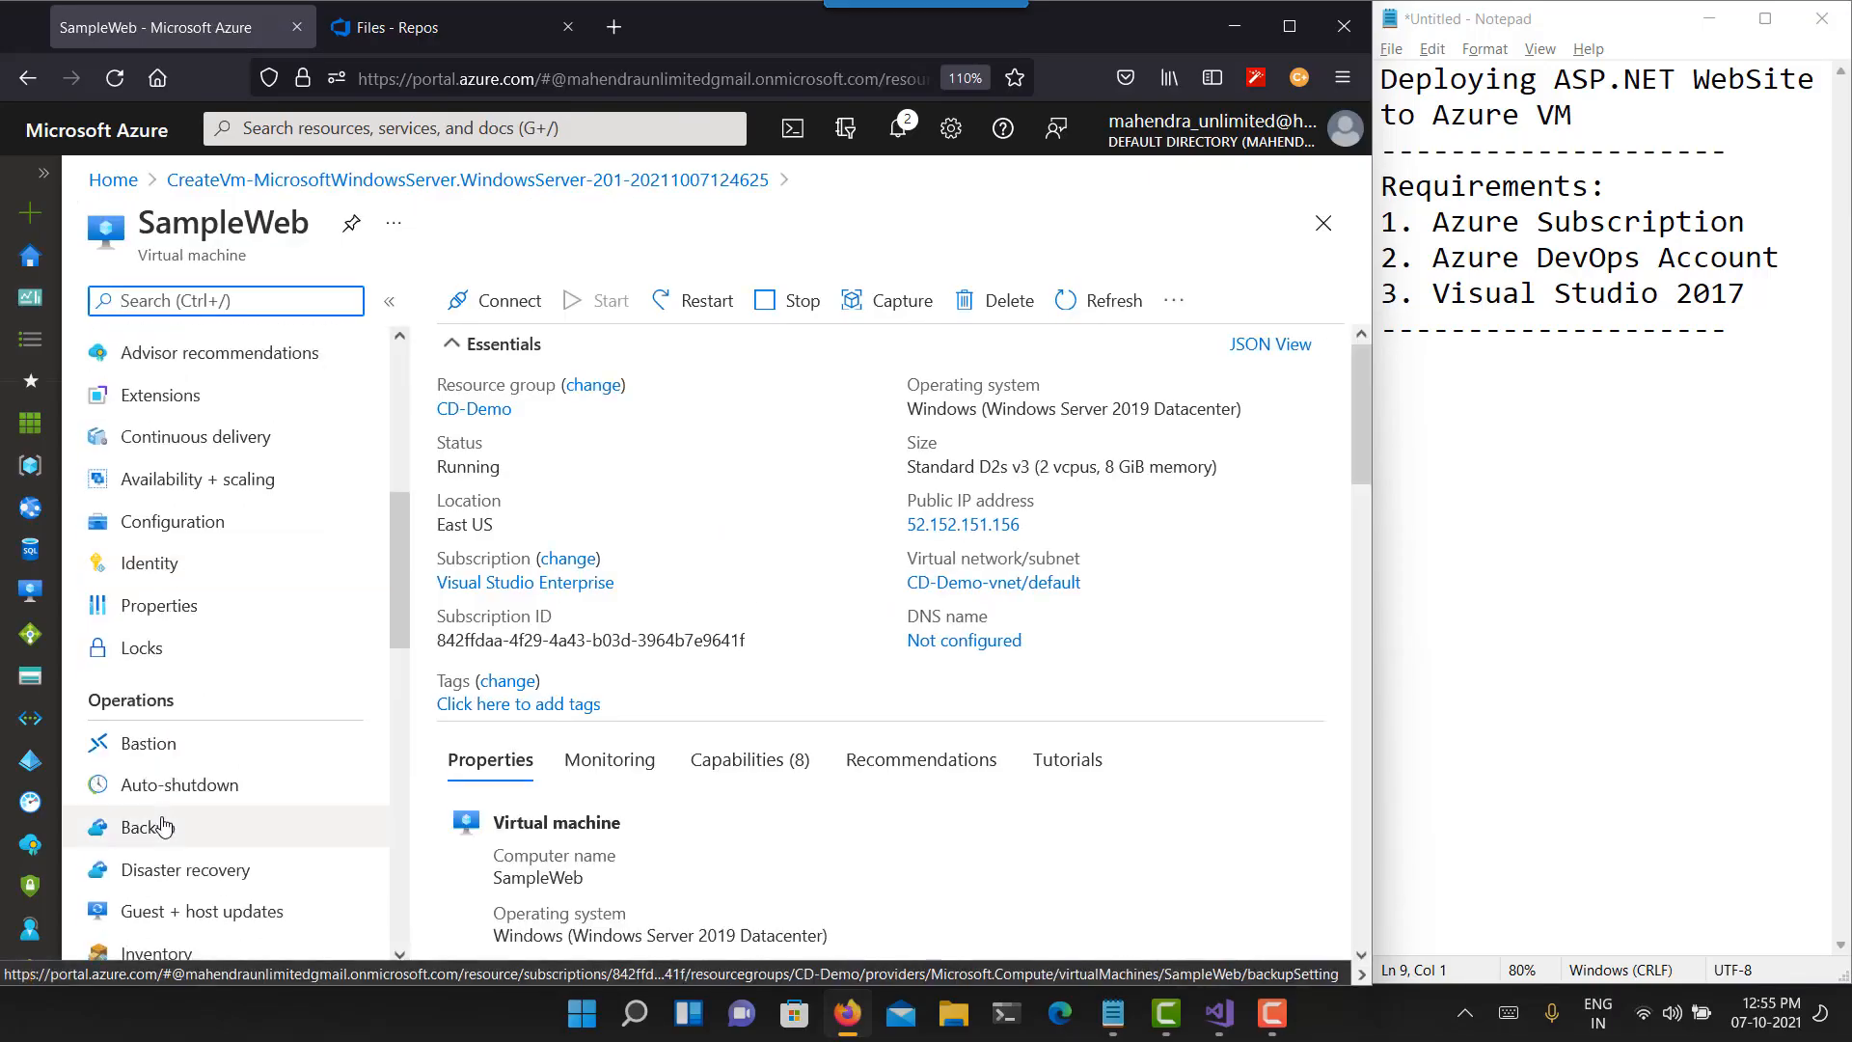
{"action": "scroll", "coordinate": [164, 826], "scroll_direction": "down", "scroll_amount": 4}
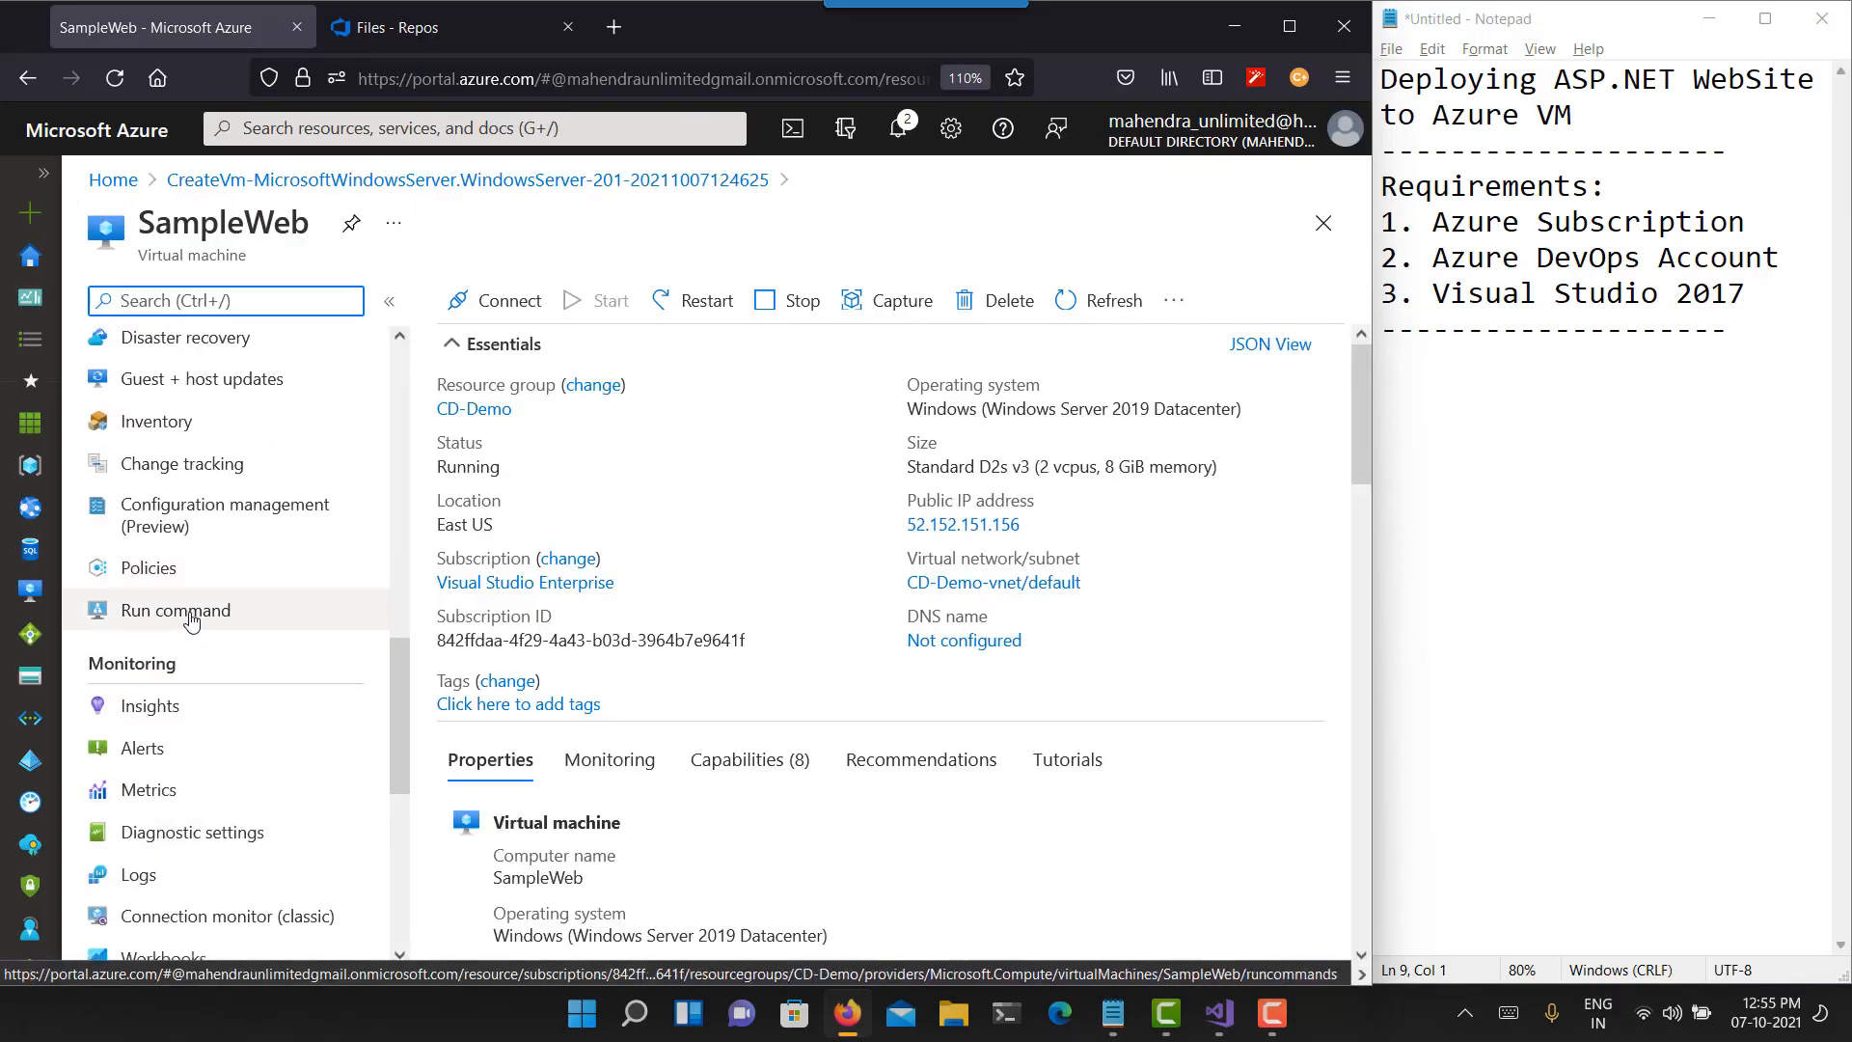
{"action": "left_click", "coordinate": [189, 615]}
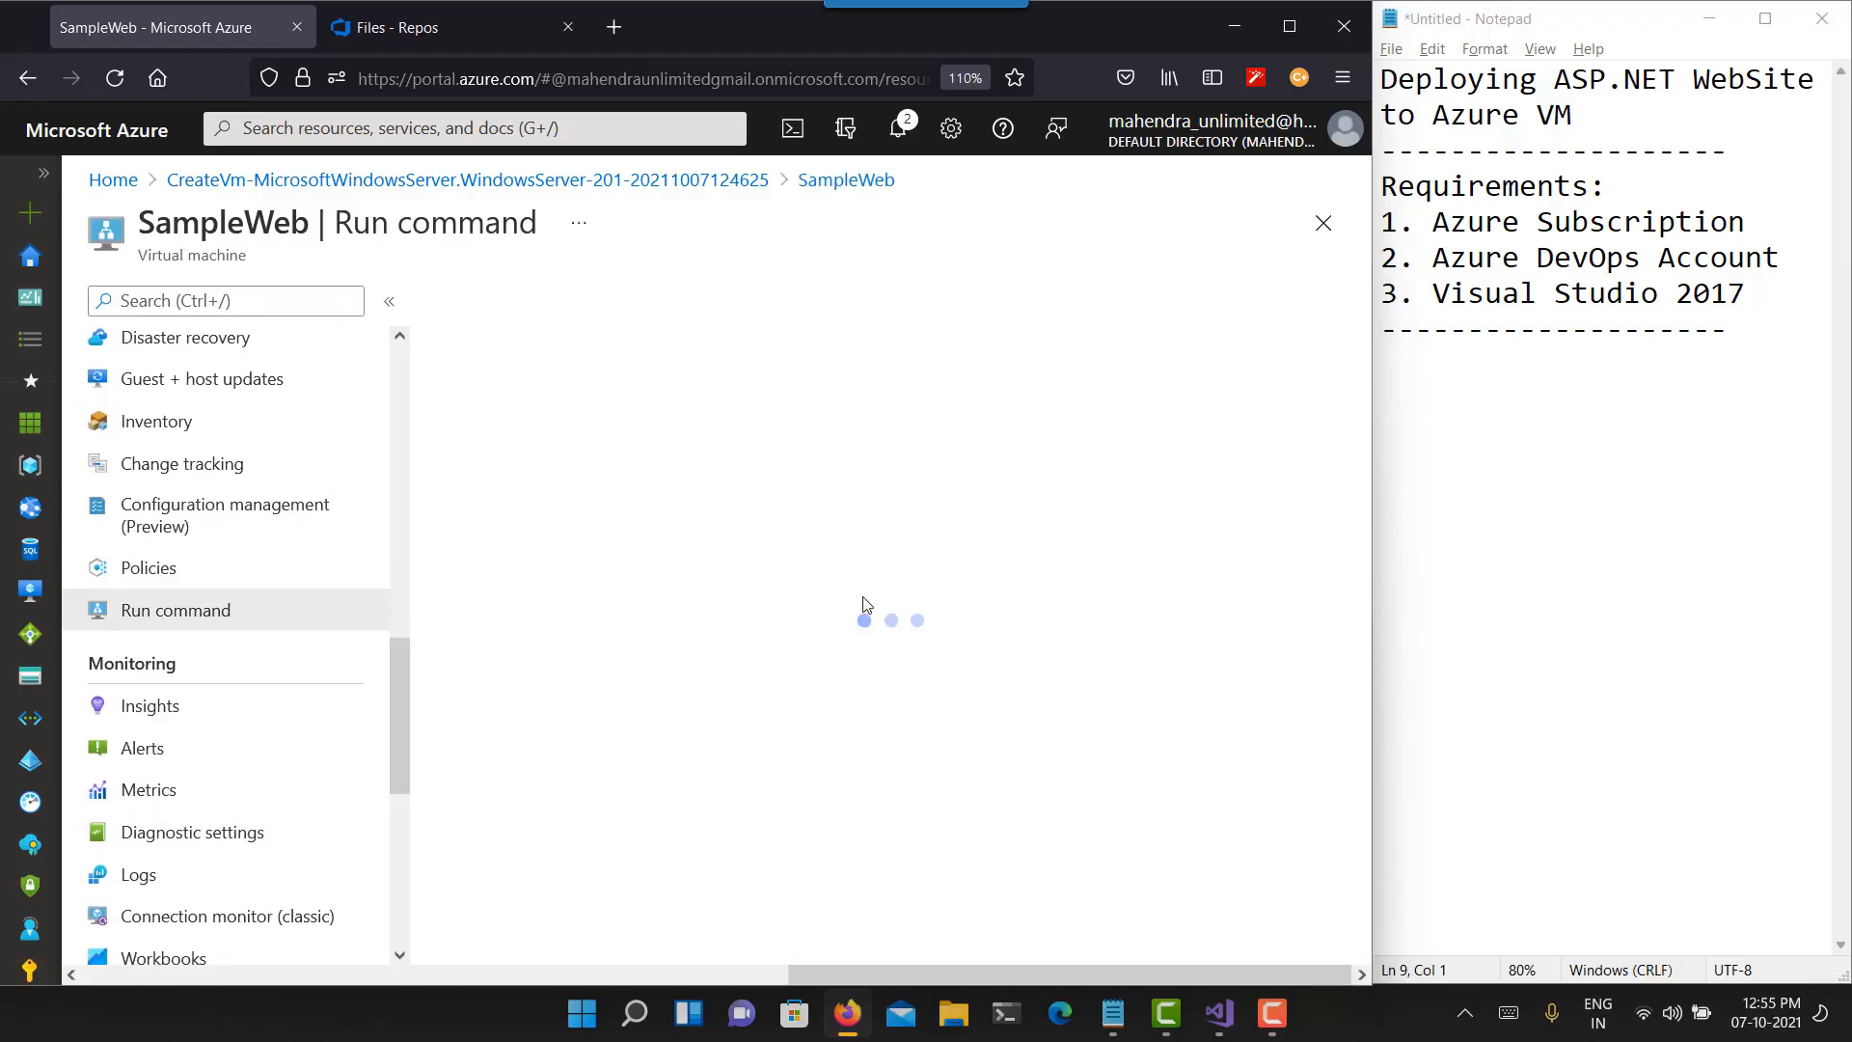
{"action": "left_click", "coordinate": [842, 487]}
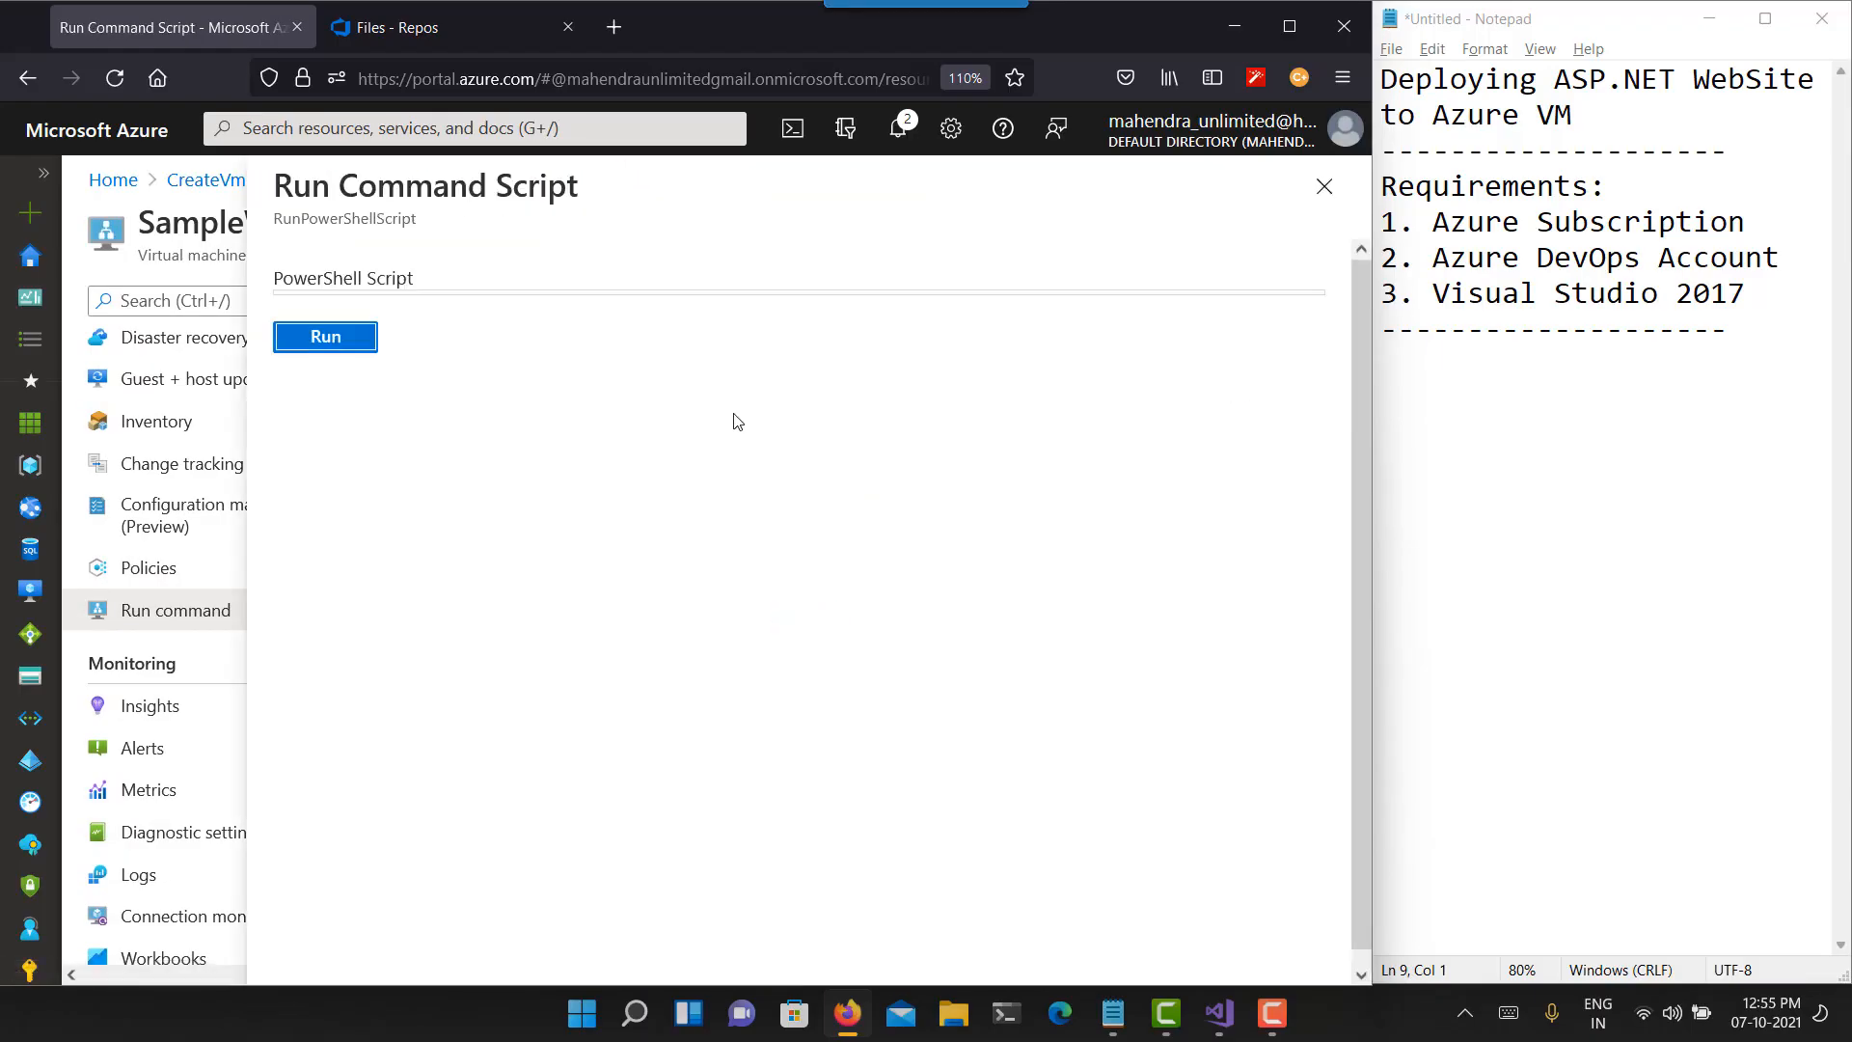
- Run the PowerShell script "Install-WindowsFeature -Name Web-Server" on the SampleWeb virtual machine
{"action": "left_click", "coordinate": [680, 345]}
{"action": "type", "text": "Install-Winod"}
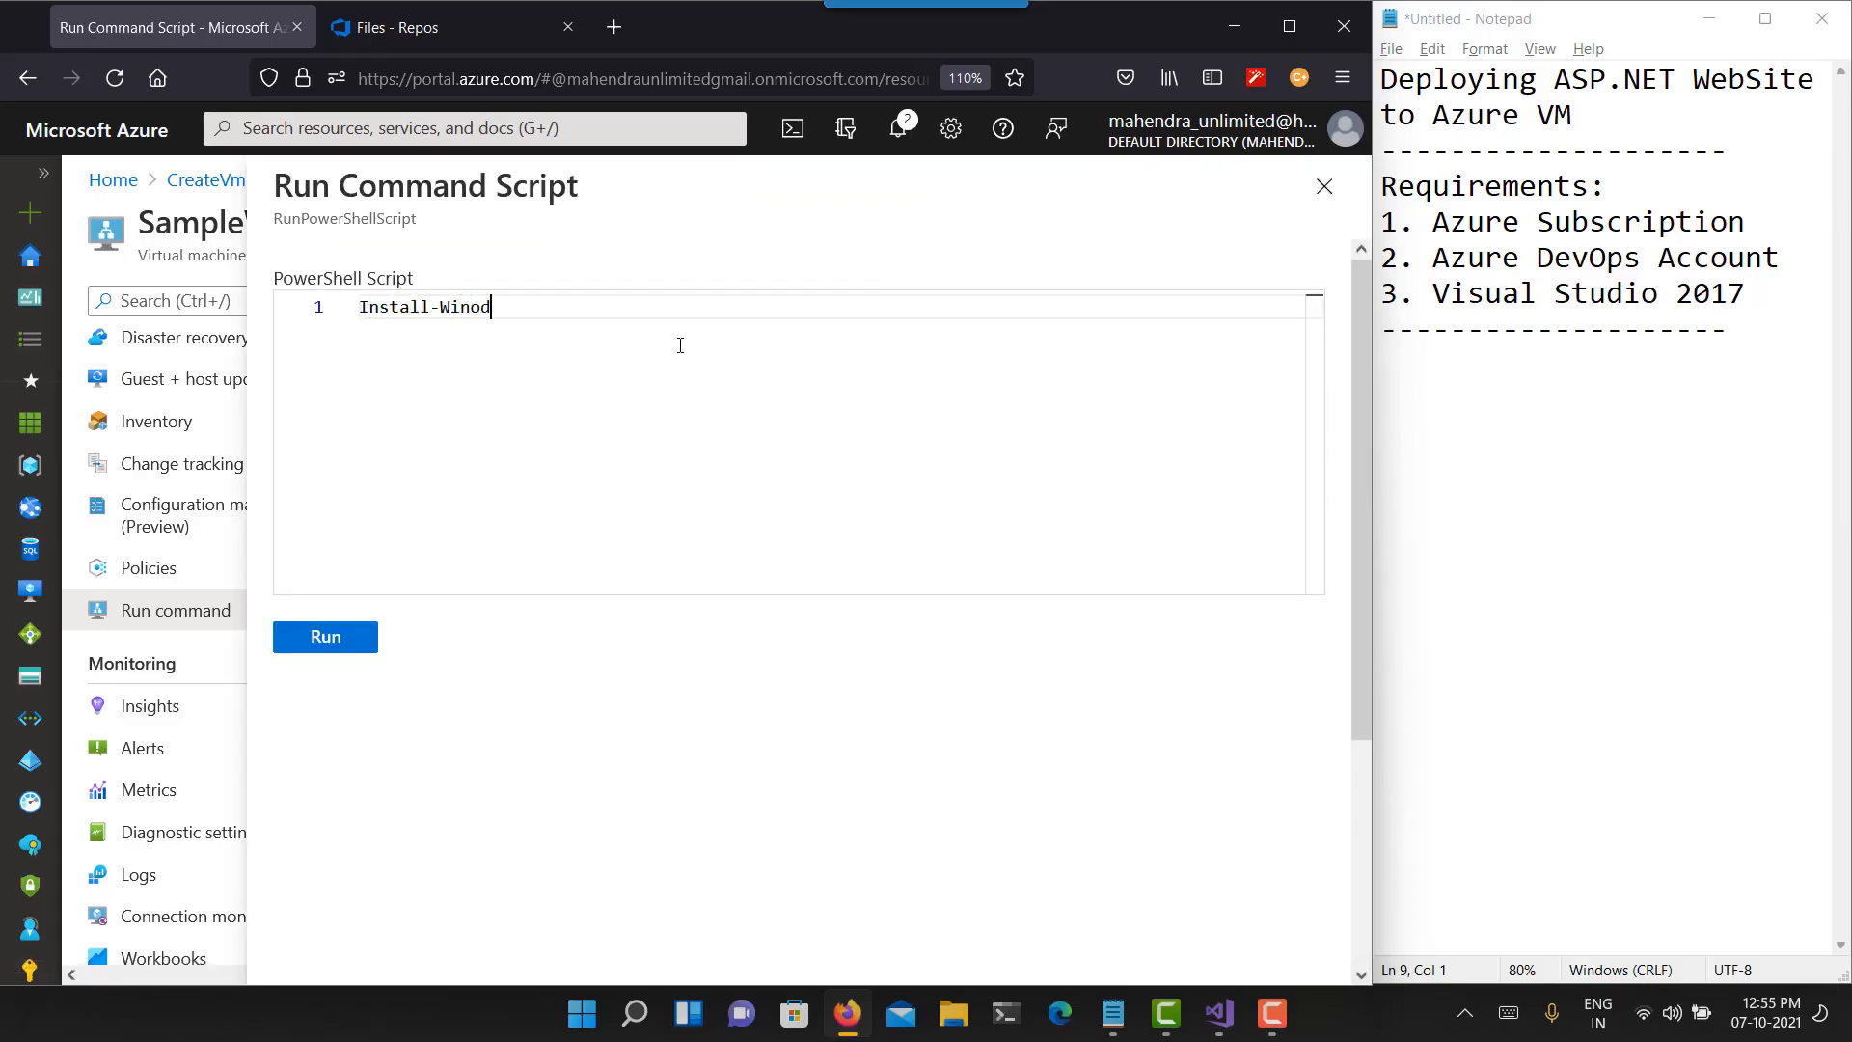
{"action": "key", "text": "BackSpace"}
{"action": "key", "text": "BackSpace"}
{"action": "type", "text": "dowsFeature -Name Web-Server"}
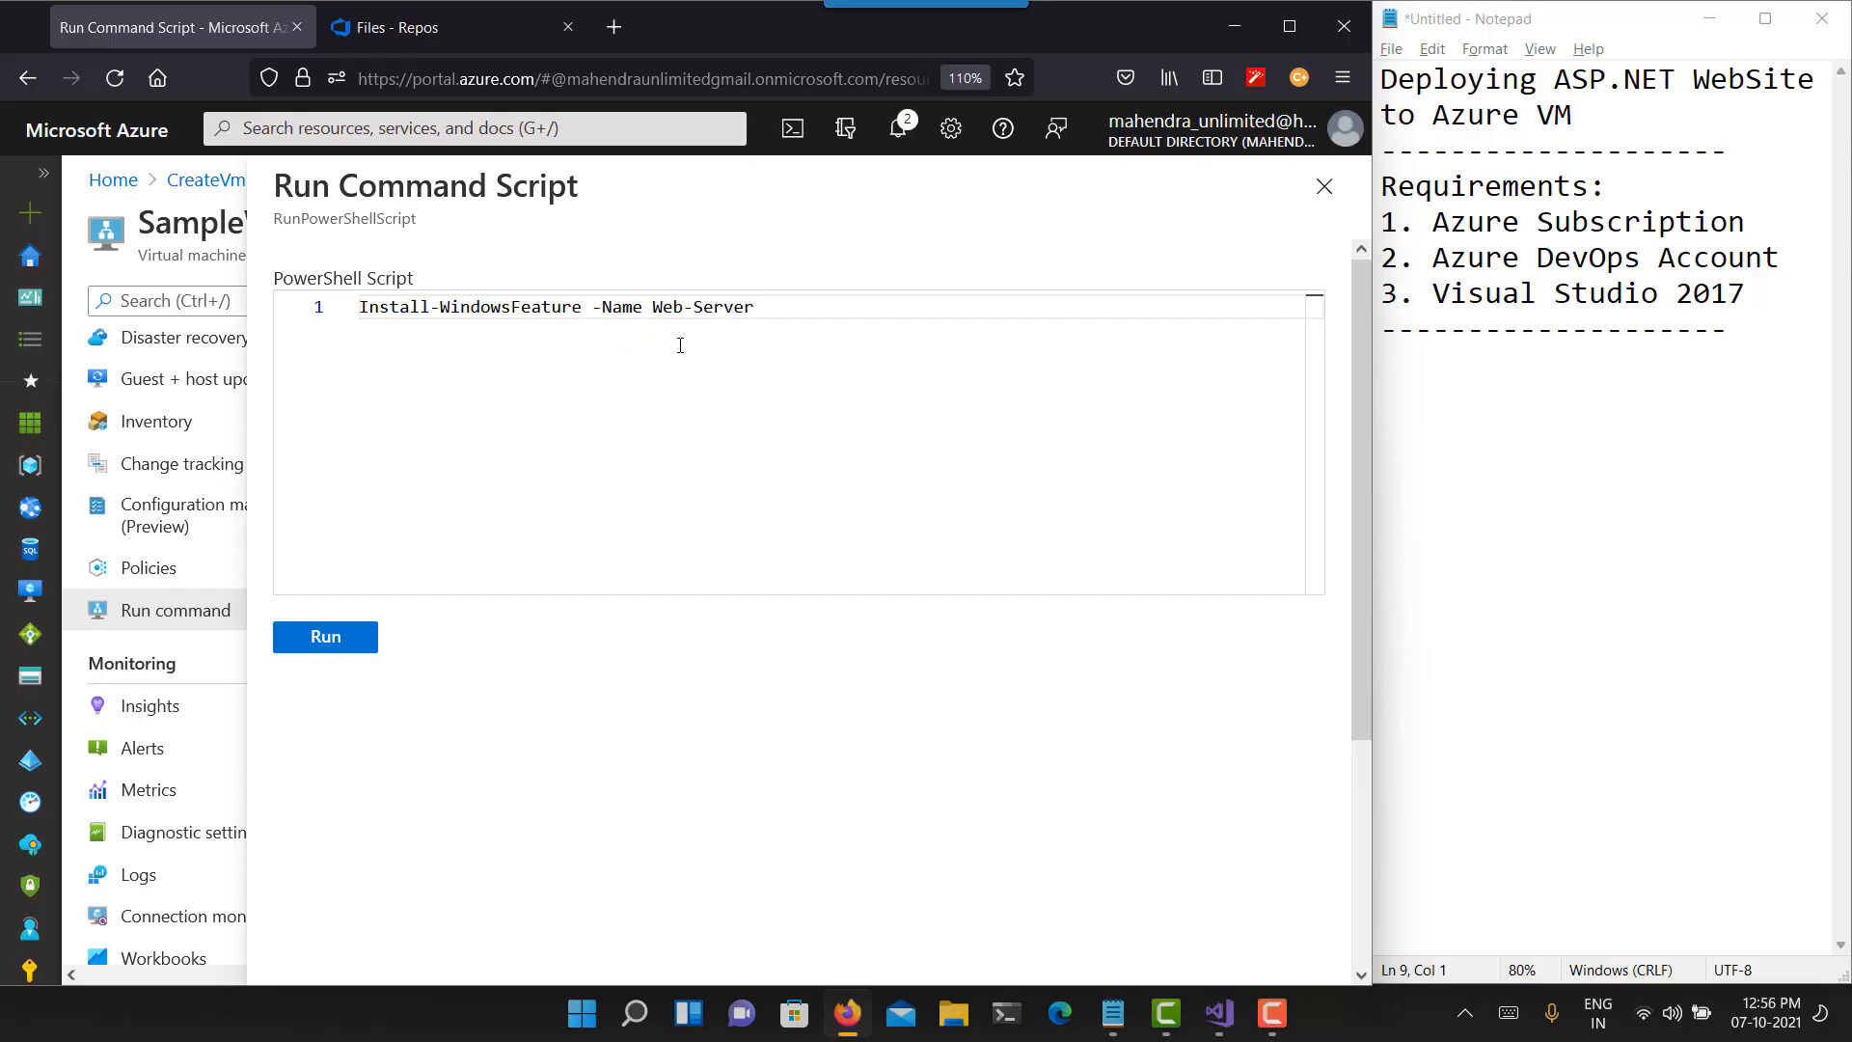
{"action": "left_click", "coordinate": [325, 645]}
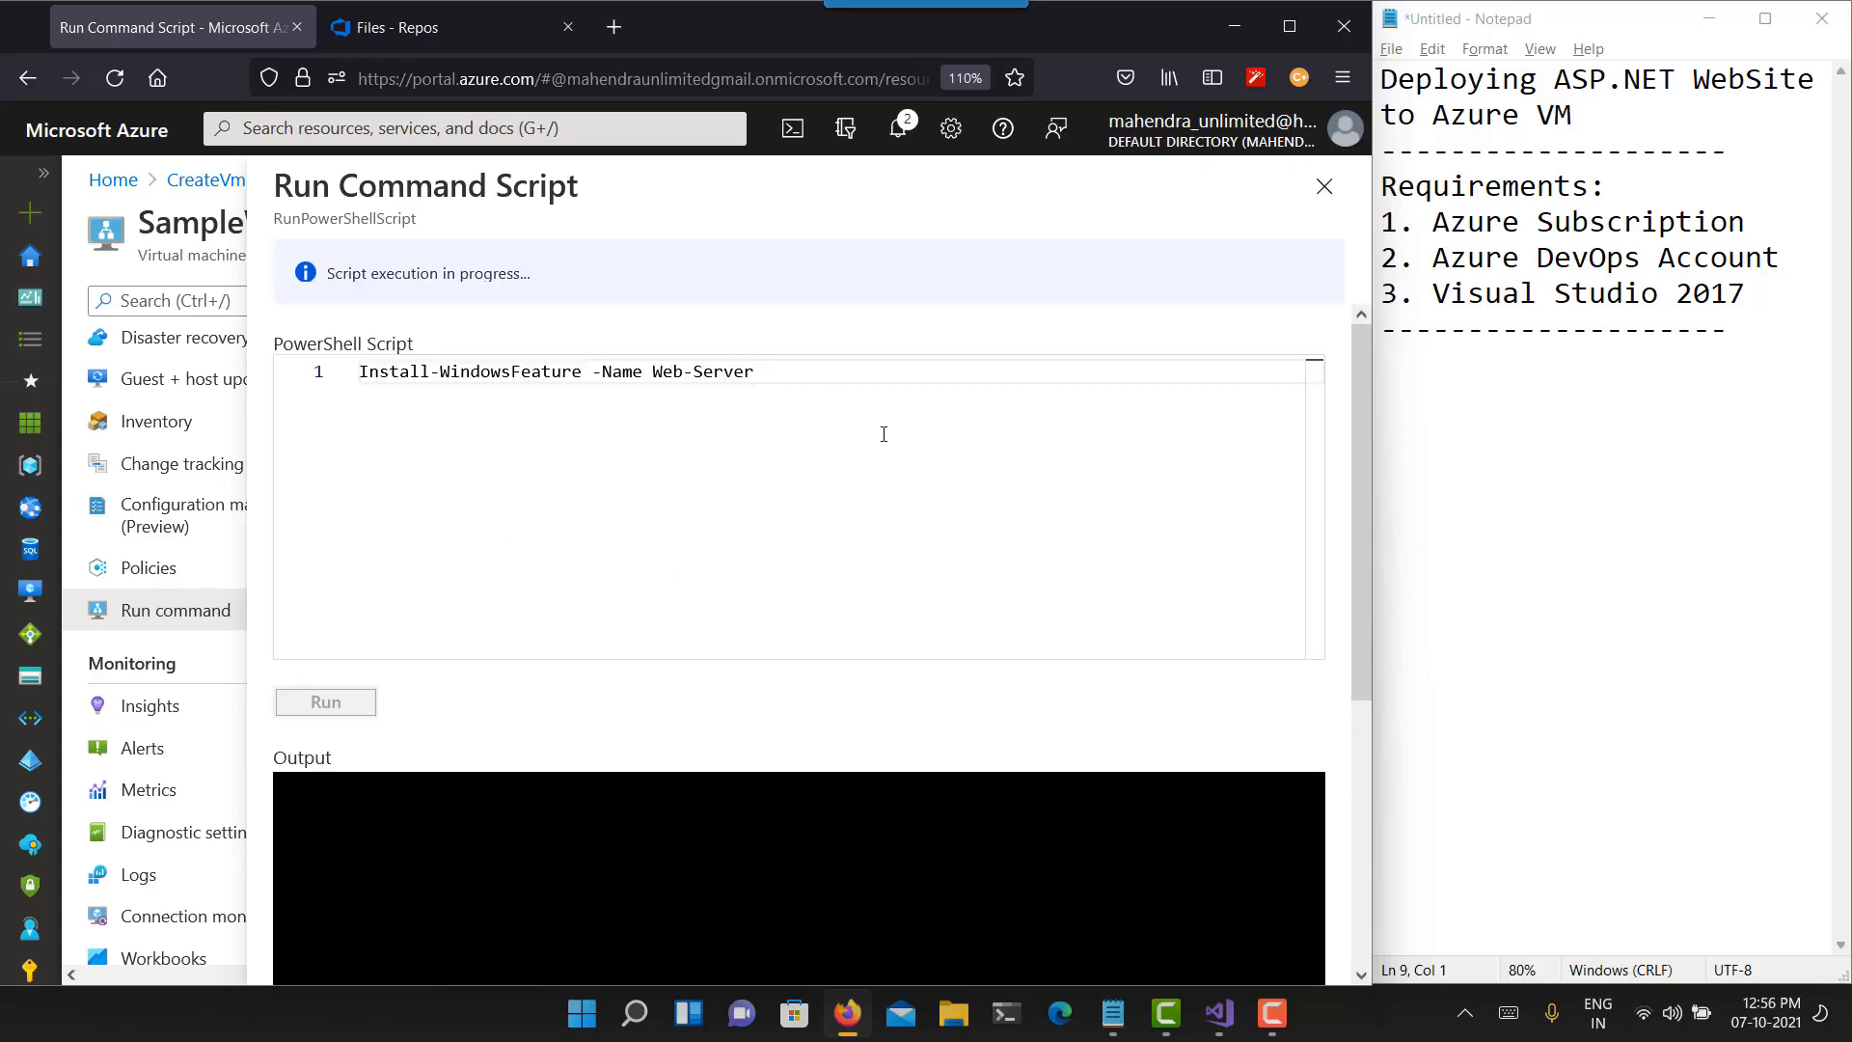
- Switch to Visual Studio and start publishing the SampleSite Git repo to Azure DevOps with the Microsoft account
{"action": "left_click", "coordinate": [386, 29]}
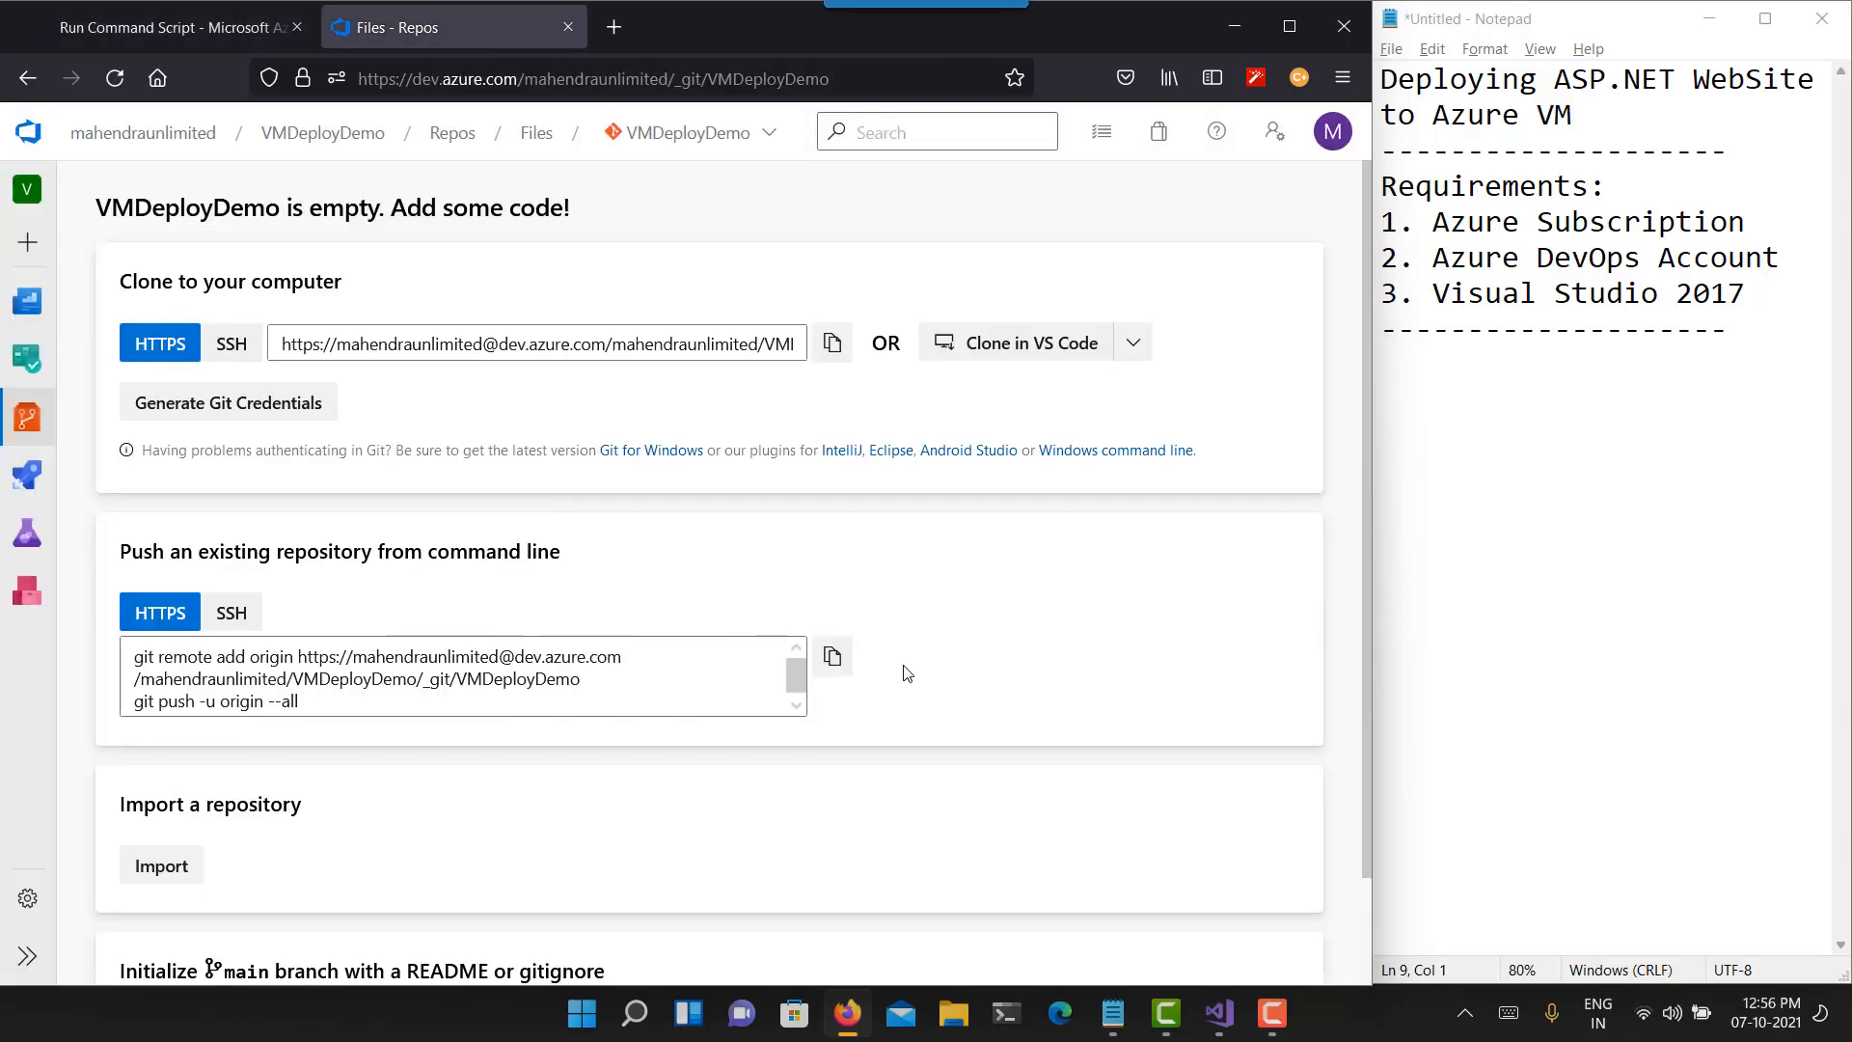
{"action": "left_click", "coordinate": [1214, 1022]}
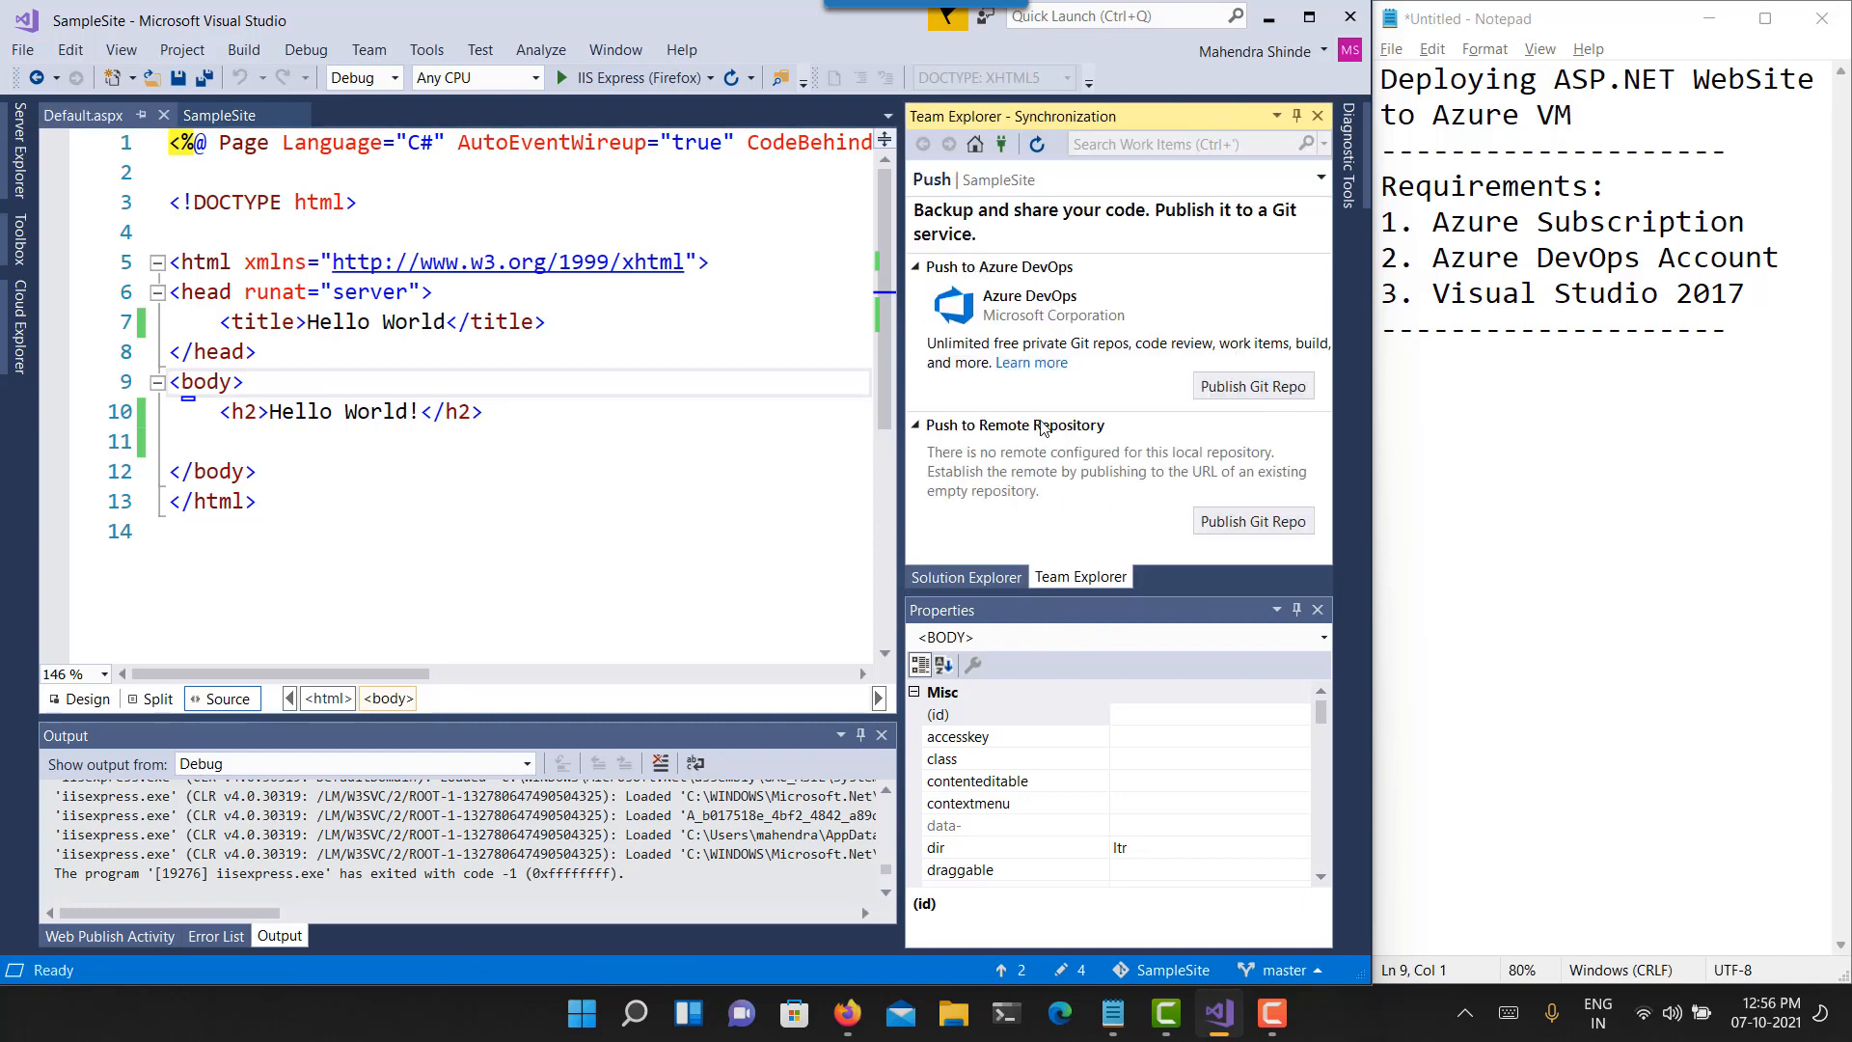
{"action": "left_click", "coordinate": [916, 268]}
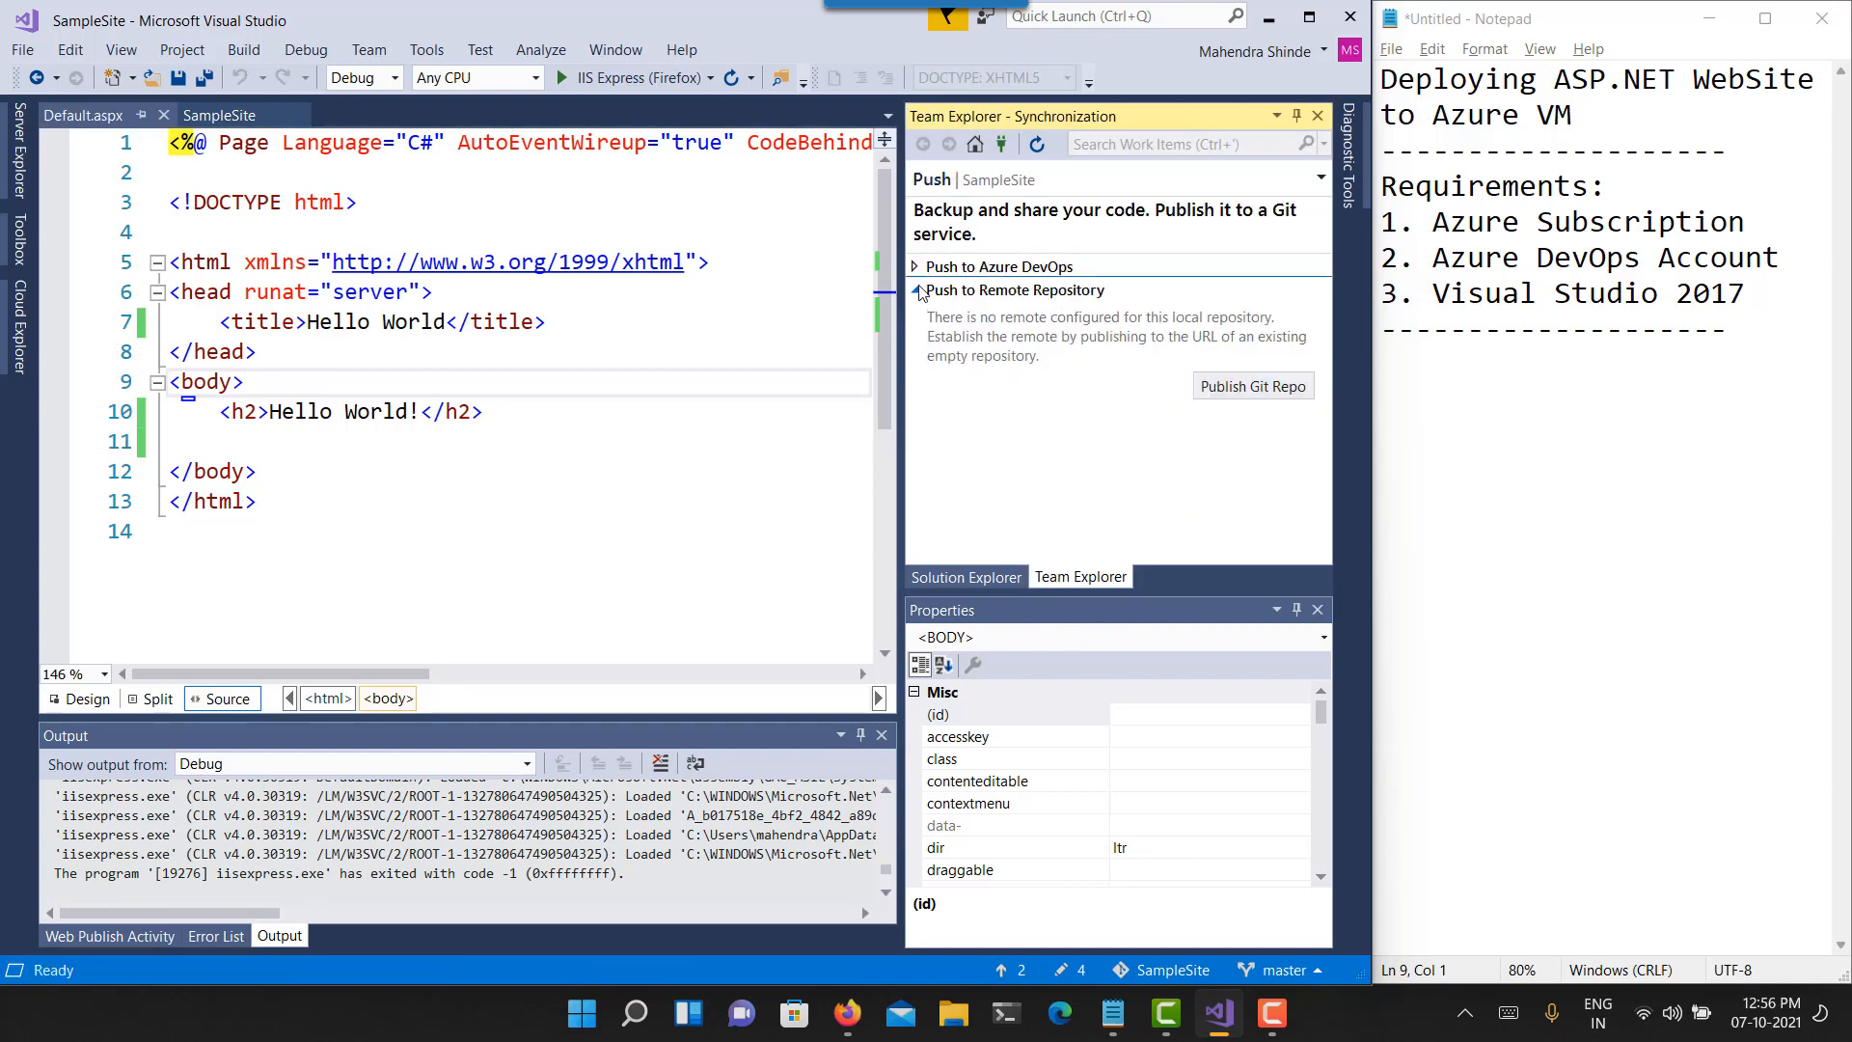
{"action": "left_click", "coordinate": [918, 290]}
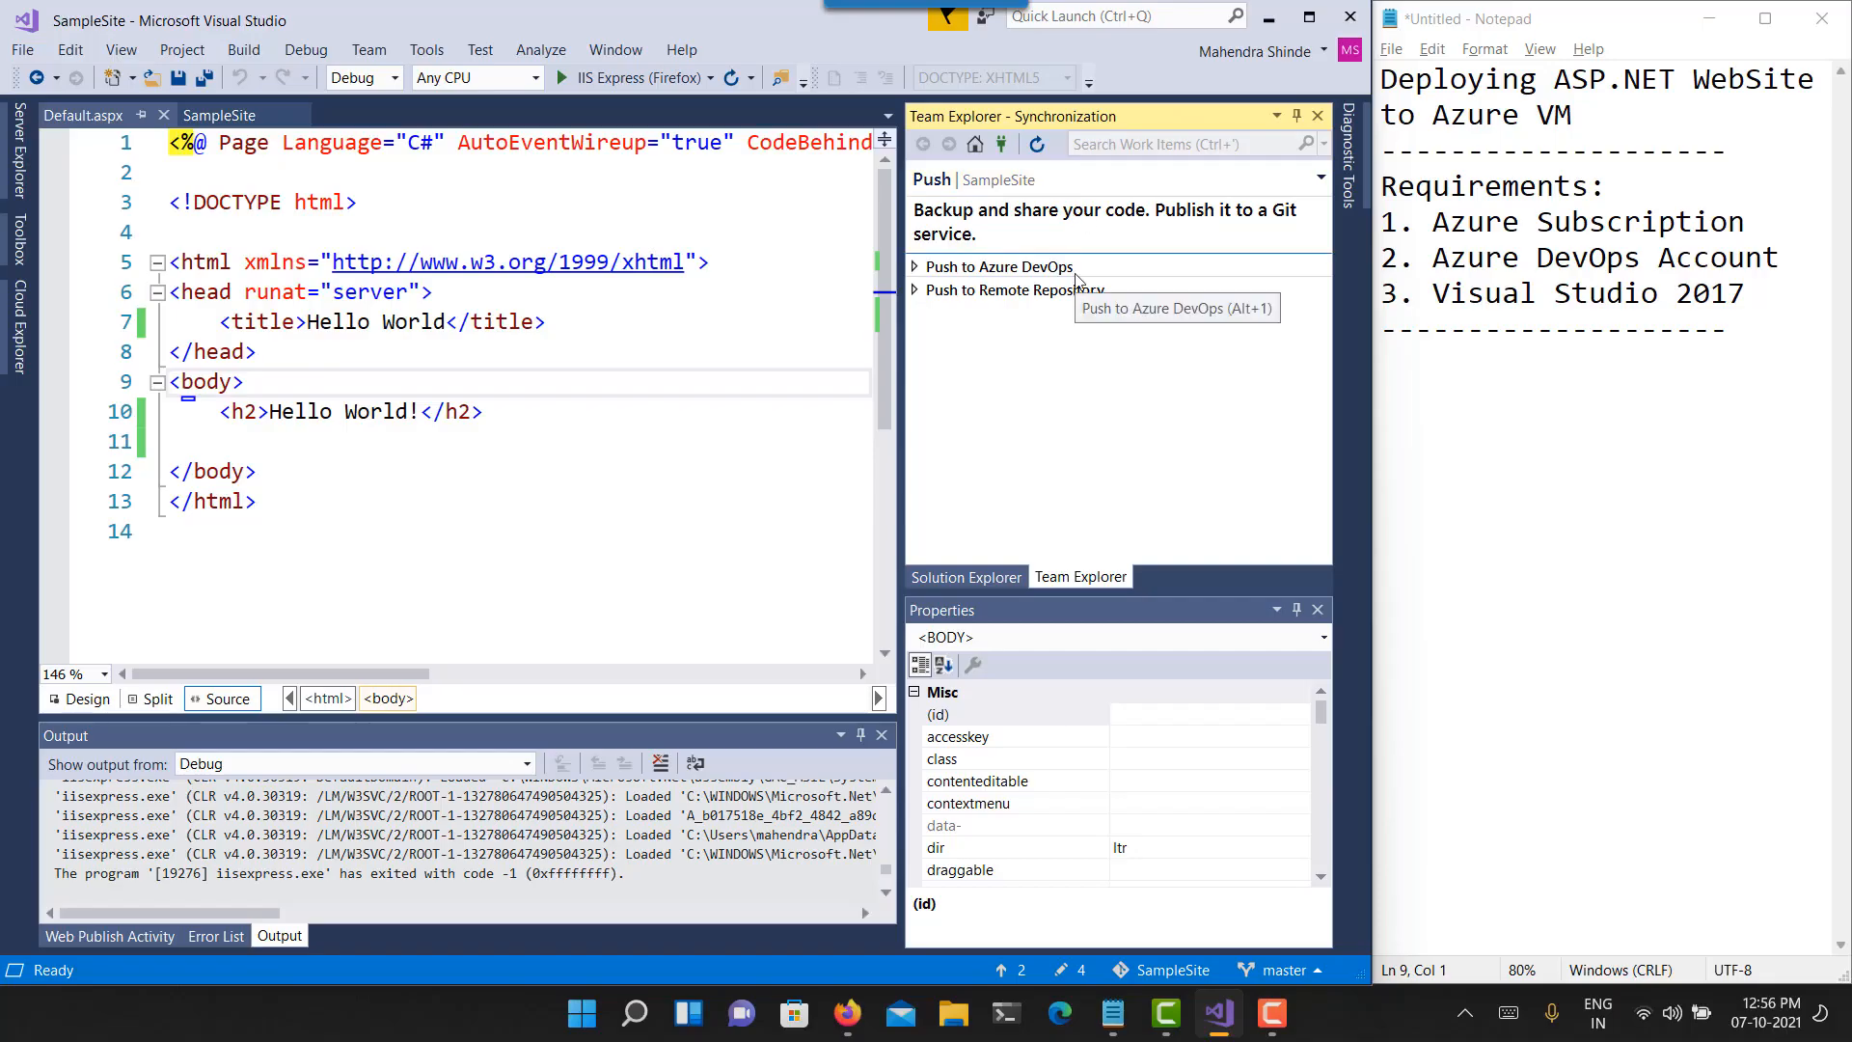
{"action": "left_click", "coordinate": [917, 272]}
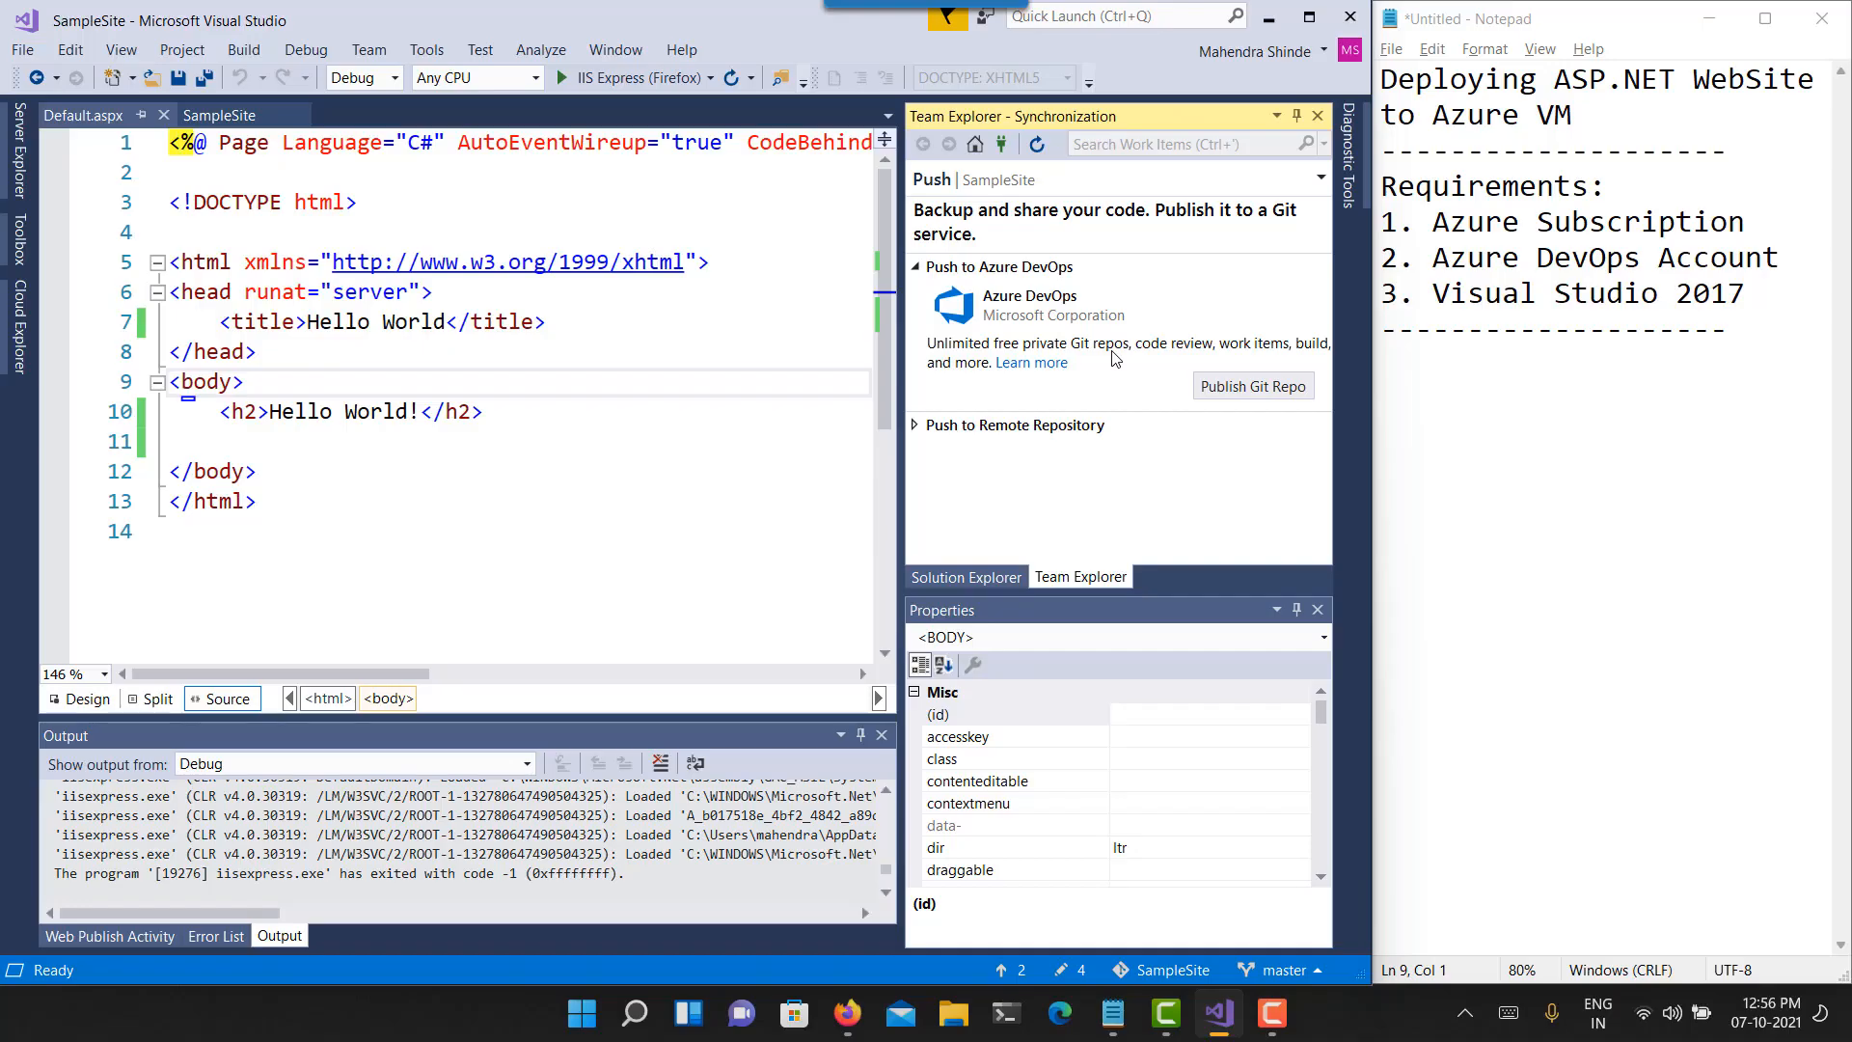
{"action": "left_click", "coordinate": [1302, 52]}
{"action": "left_click", "coordinate": [1120, 42]}
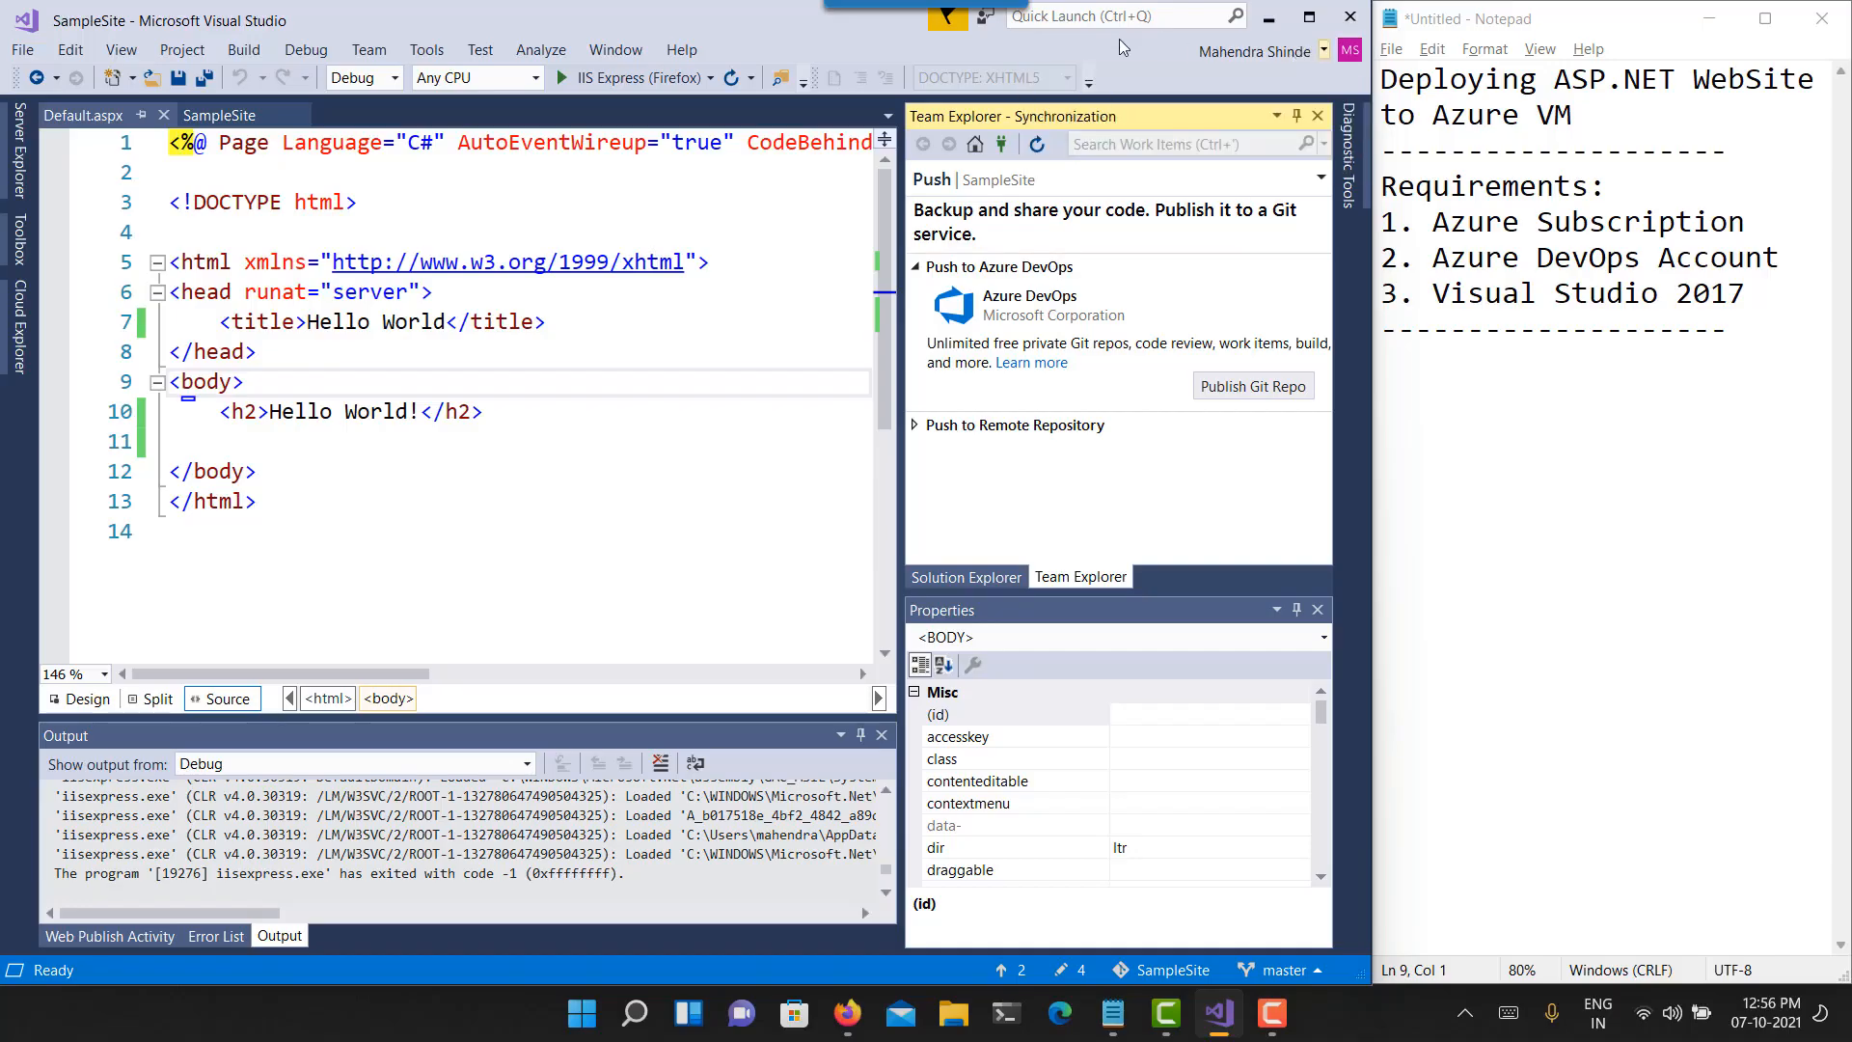
{"action": "left_click", "coordinate": [1259, 391]}
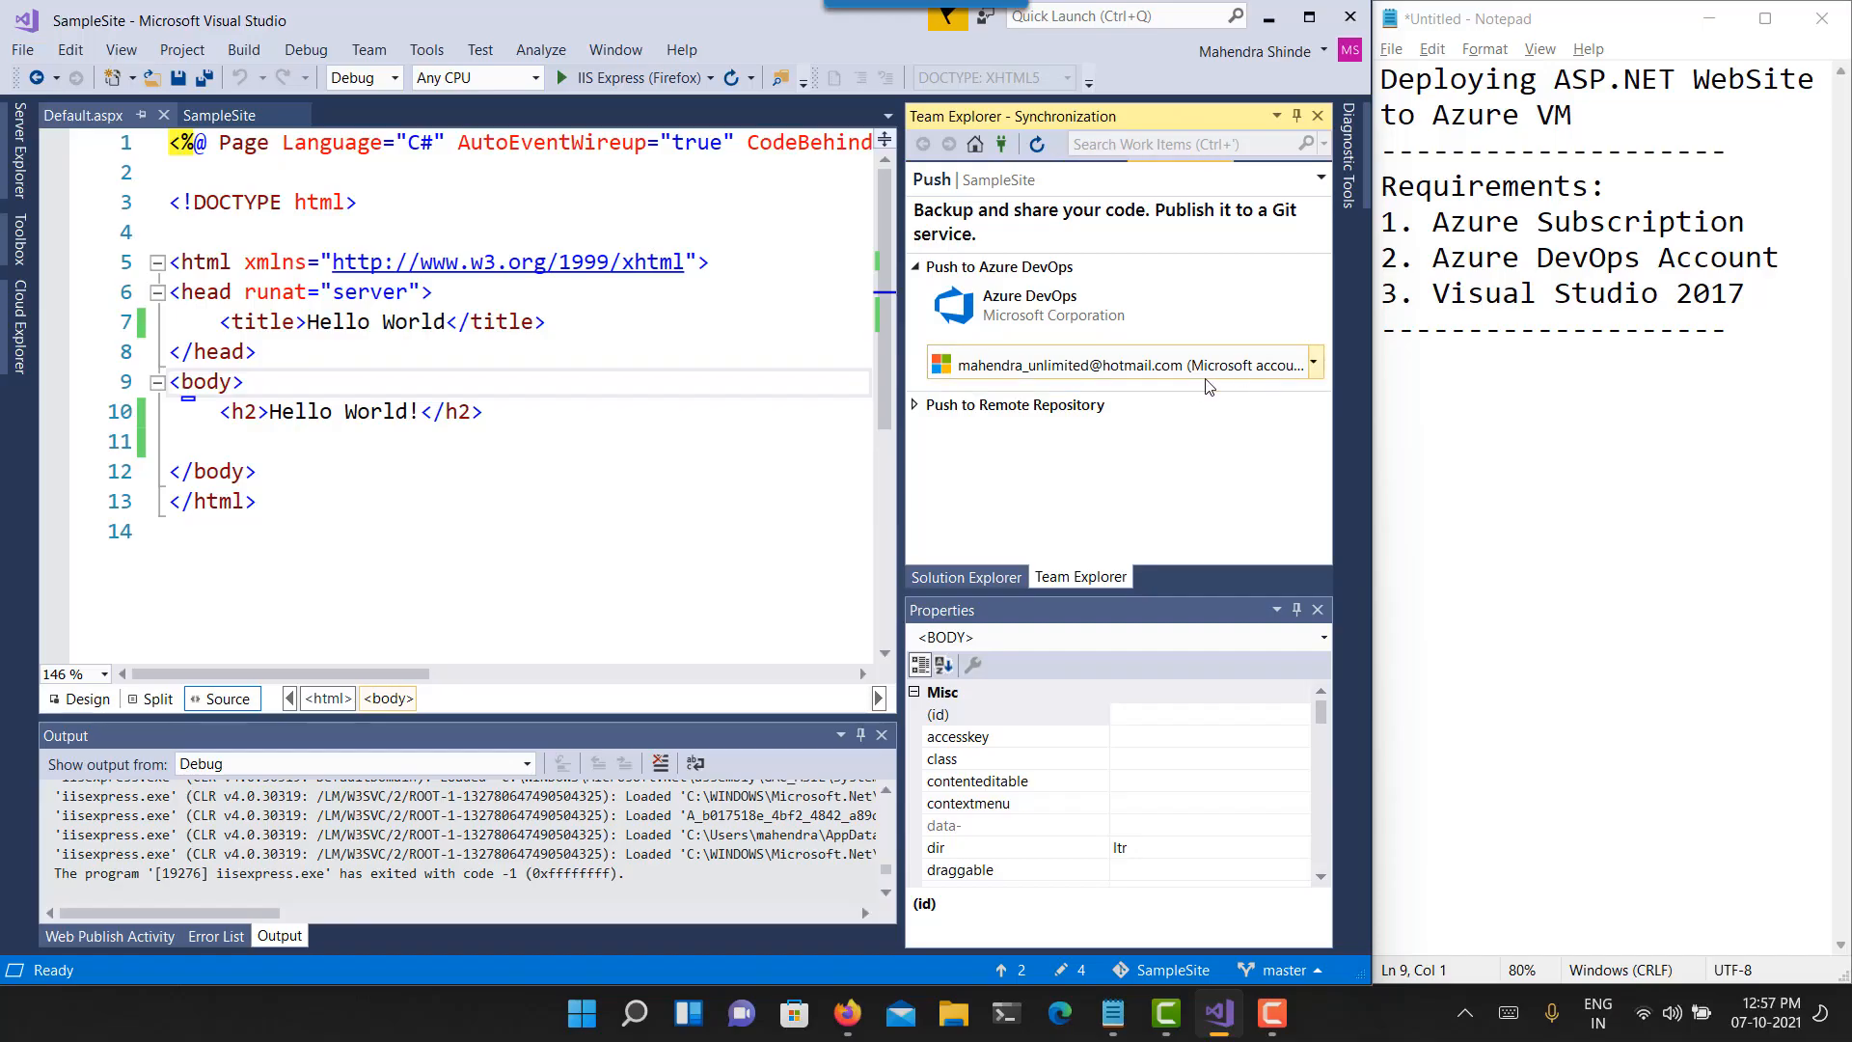
{"action": "left_click", "coordinate": [1124, 376]}
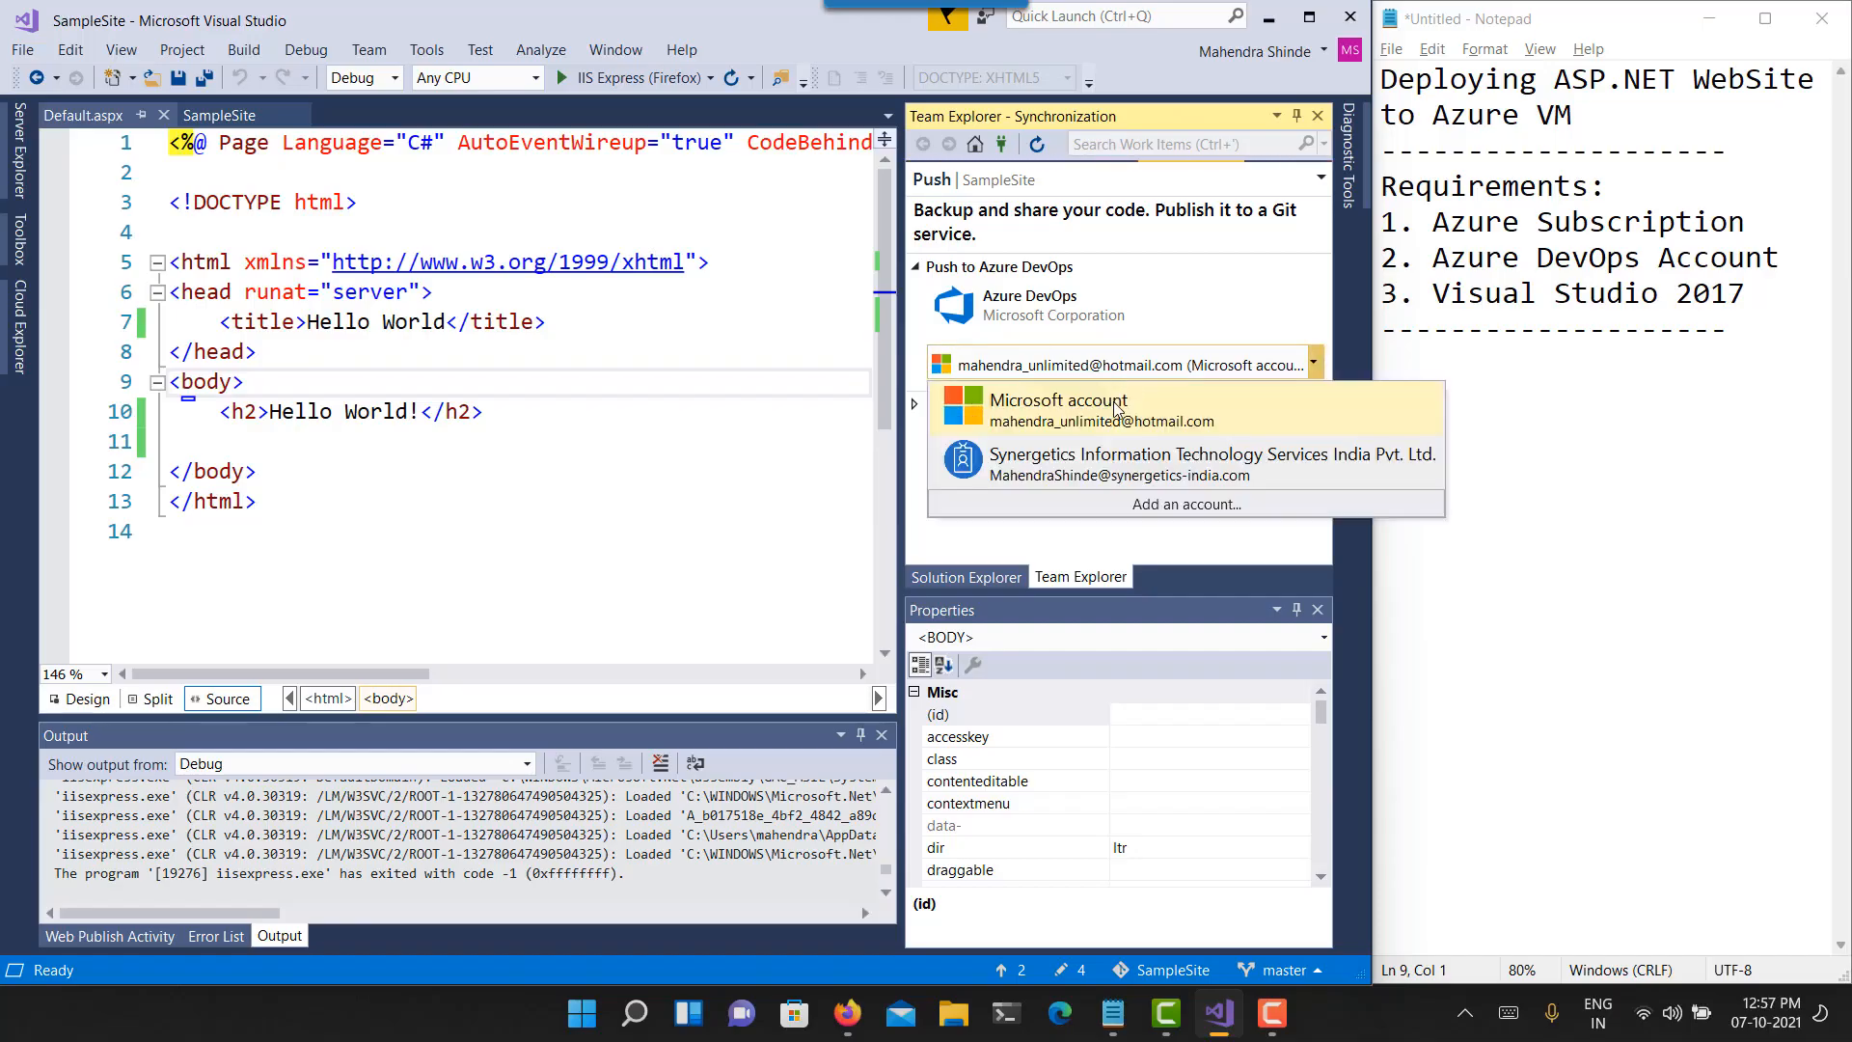
{"action": "left_click", "coordinate": [991, 387]}
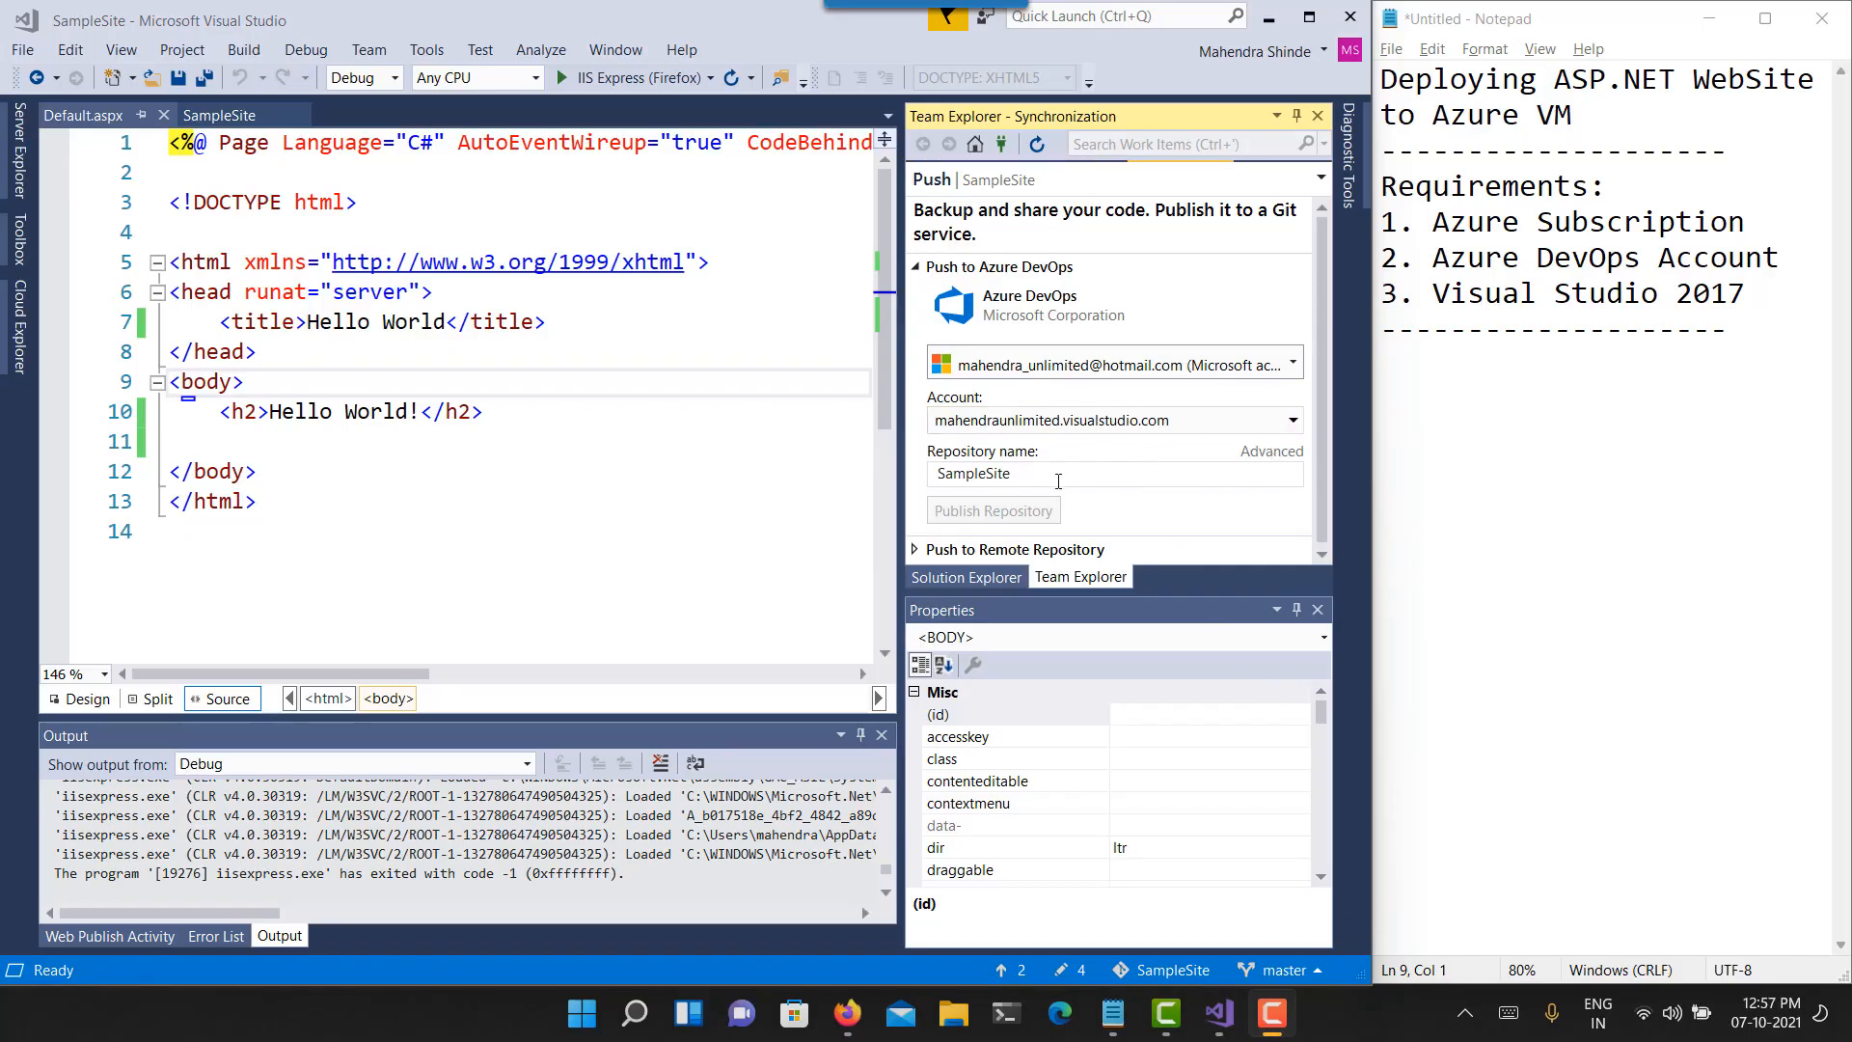
- Hide the Properties window and show the advanced options for publishing the repository
{"action": "left_click", "coordinate": [1139, 472]}
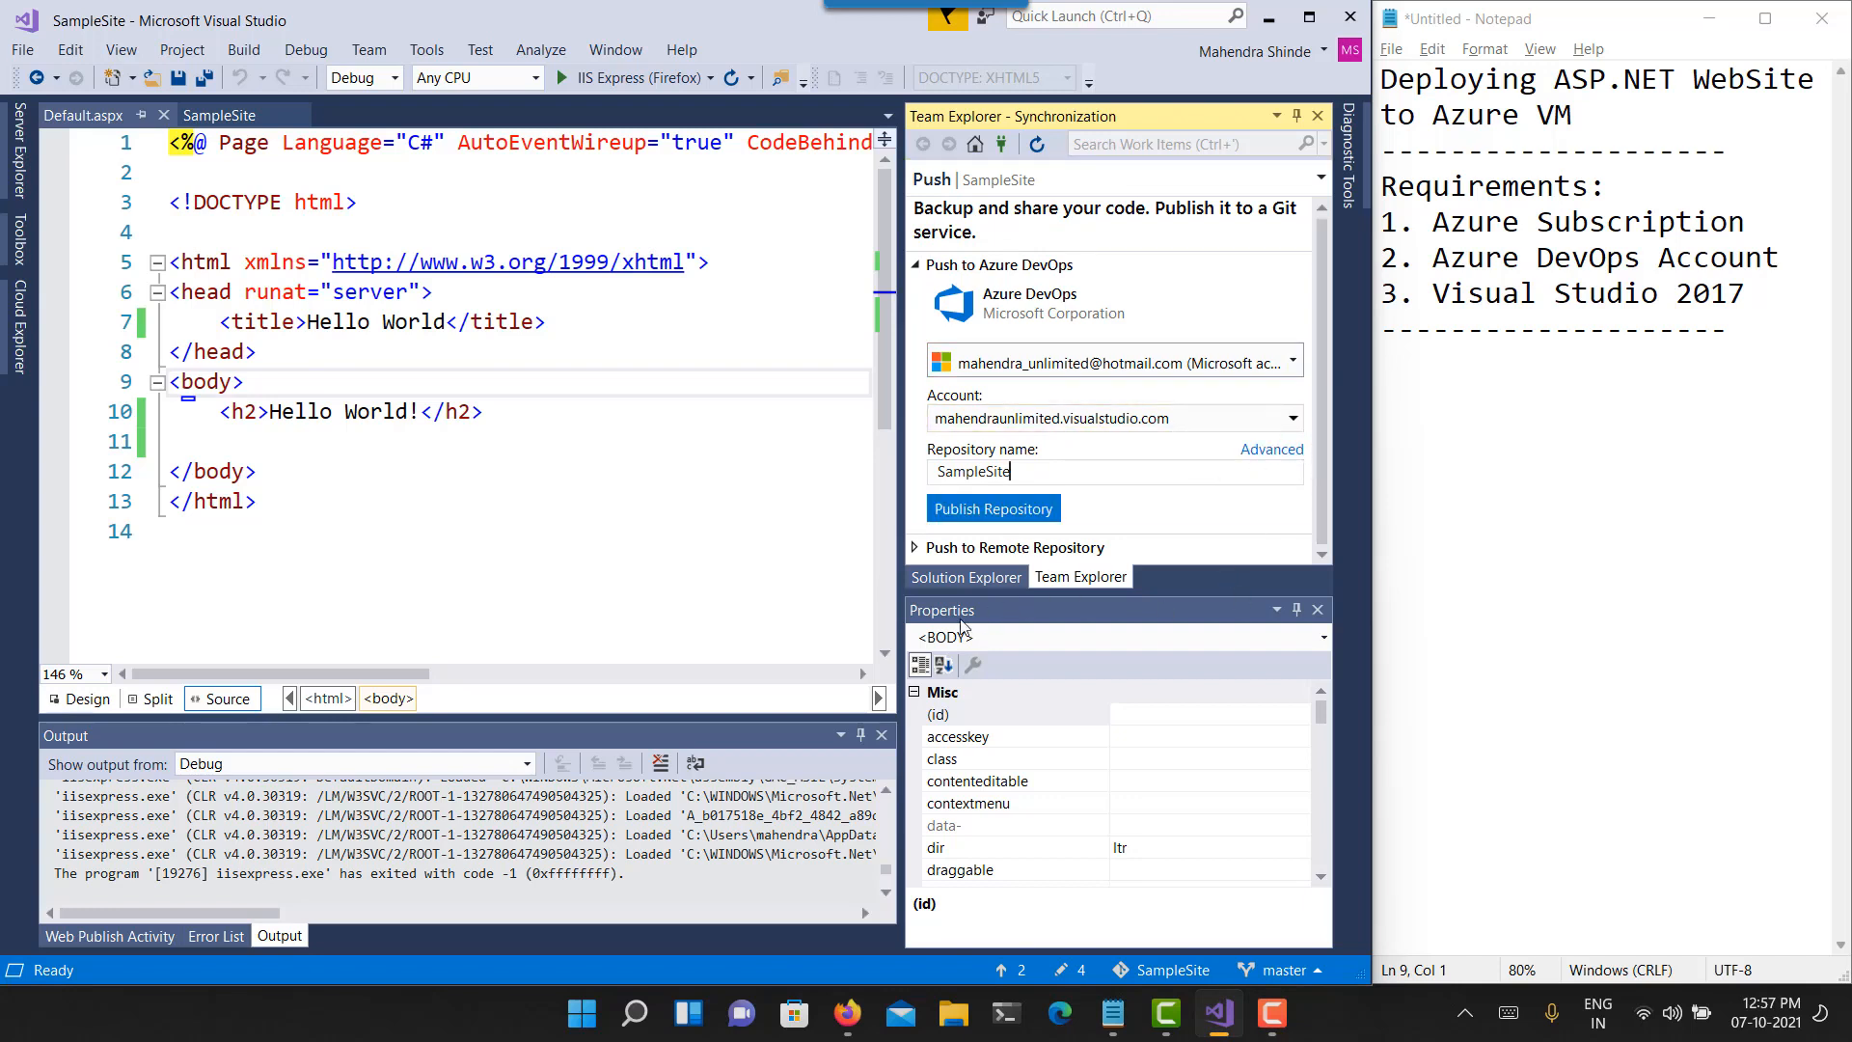
{"action": "left_click", "coordinate": [1277, 609]}
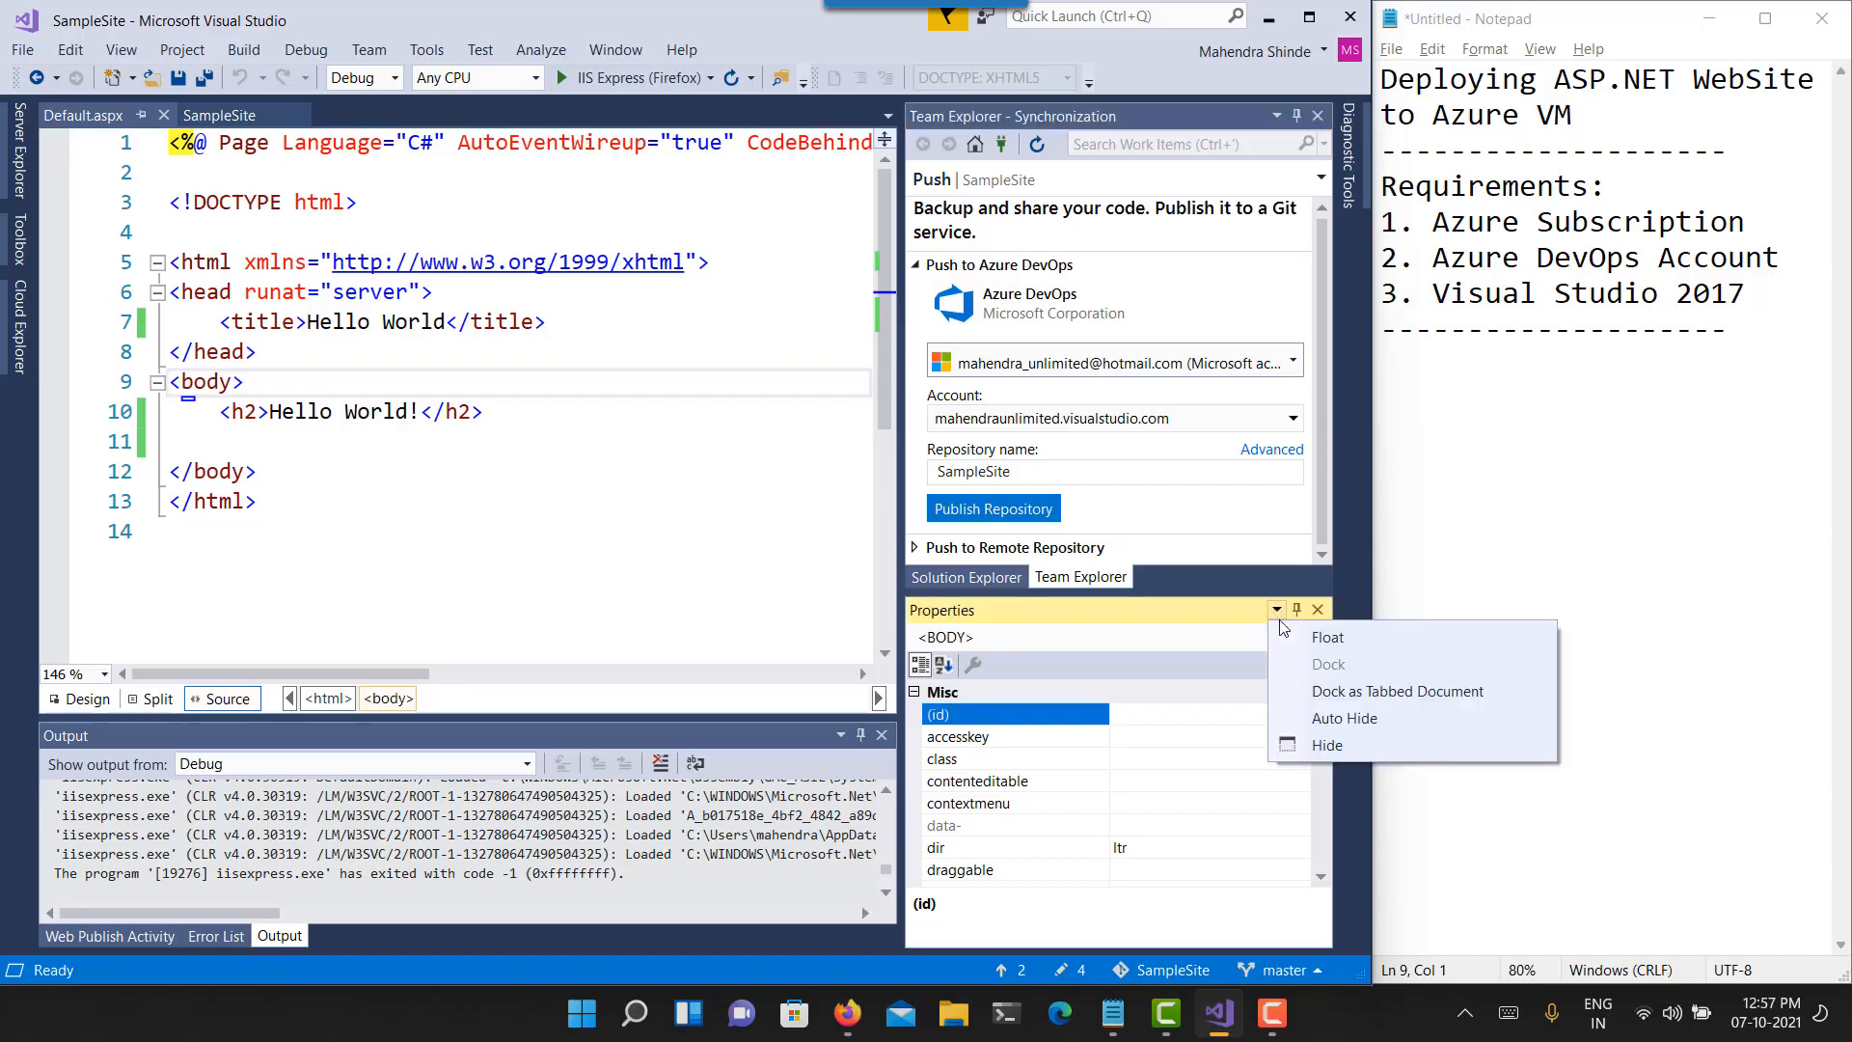
{"action": "left_click", "coordinate": [1317, 748]}
{"action": "left_click", "coordinate": [1294, 453]}
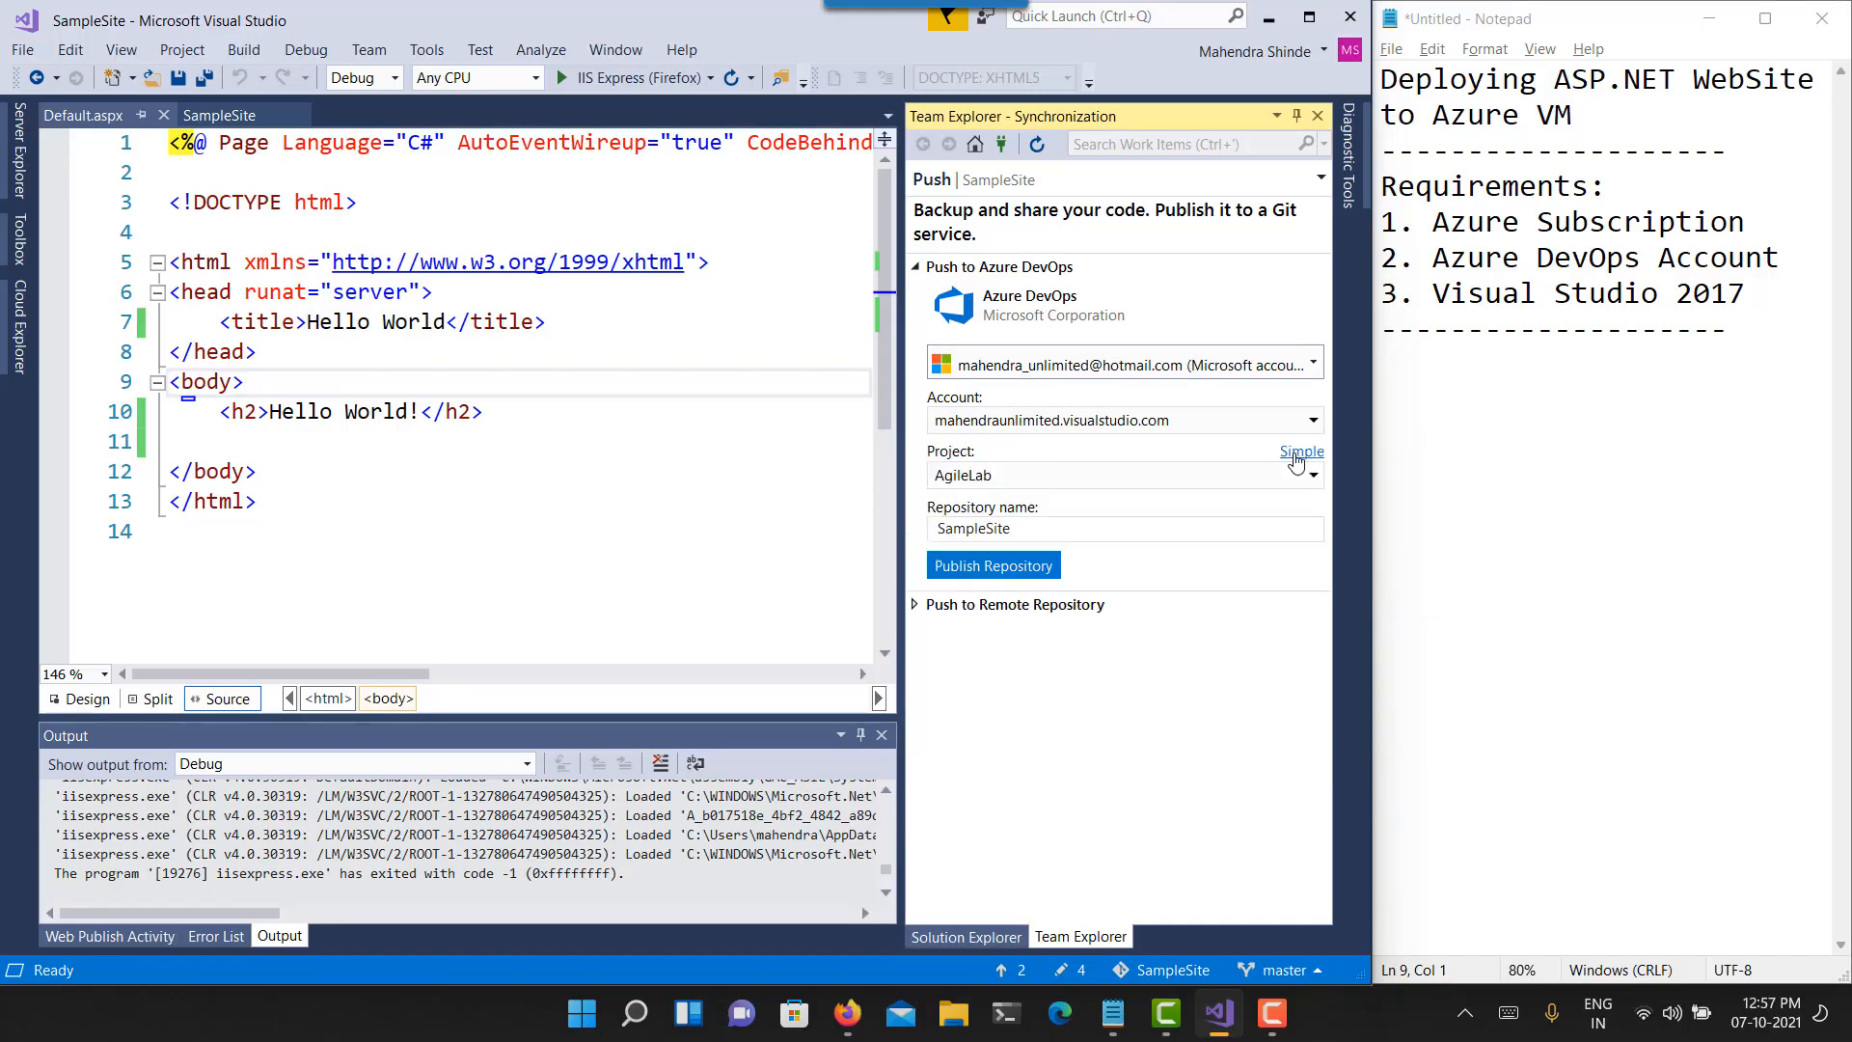
- Set the target project to VMDeployDemo and publish the repository to Azure DevOps
{"action": "left_click", "coordinate": [1128, 475]}
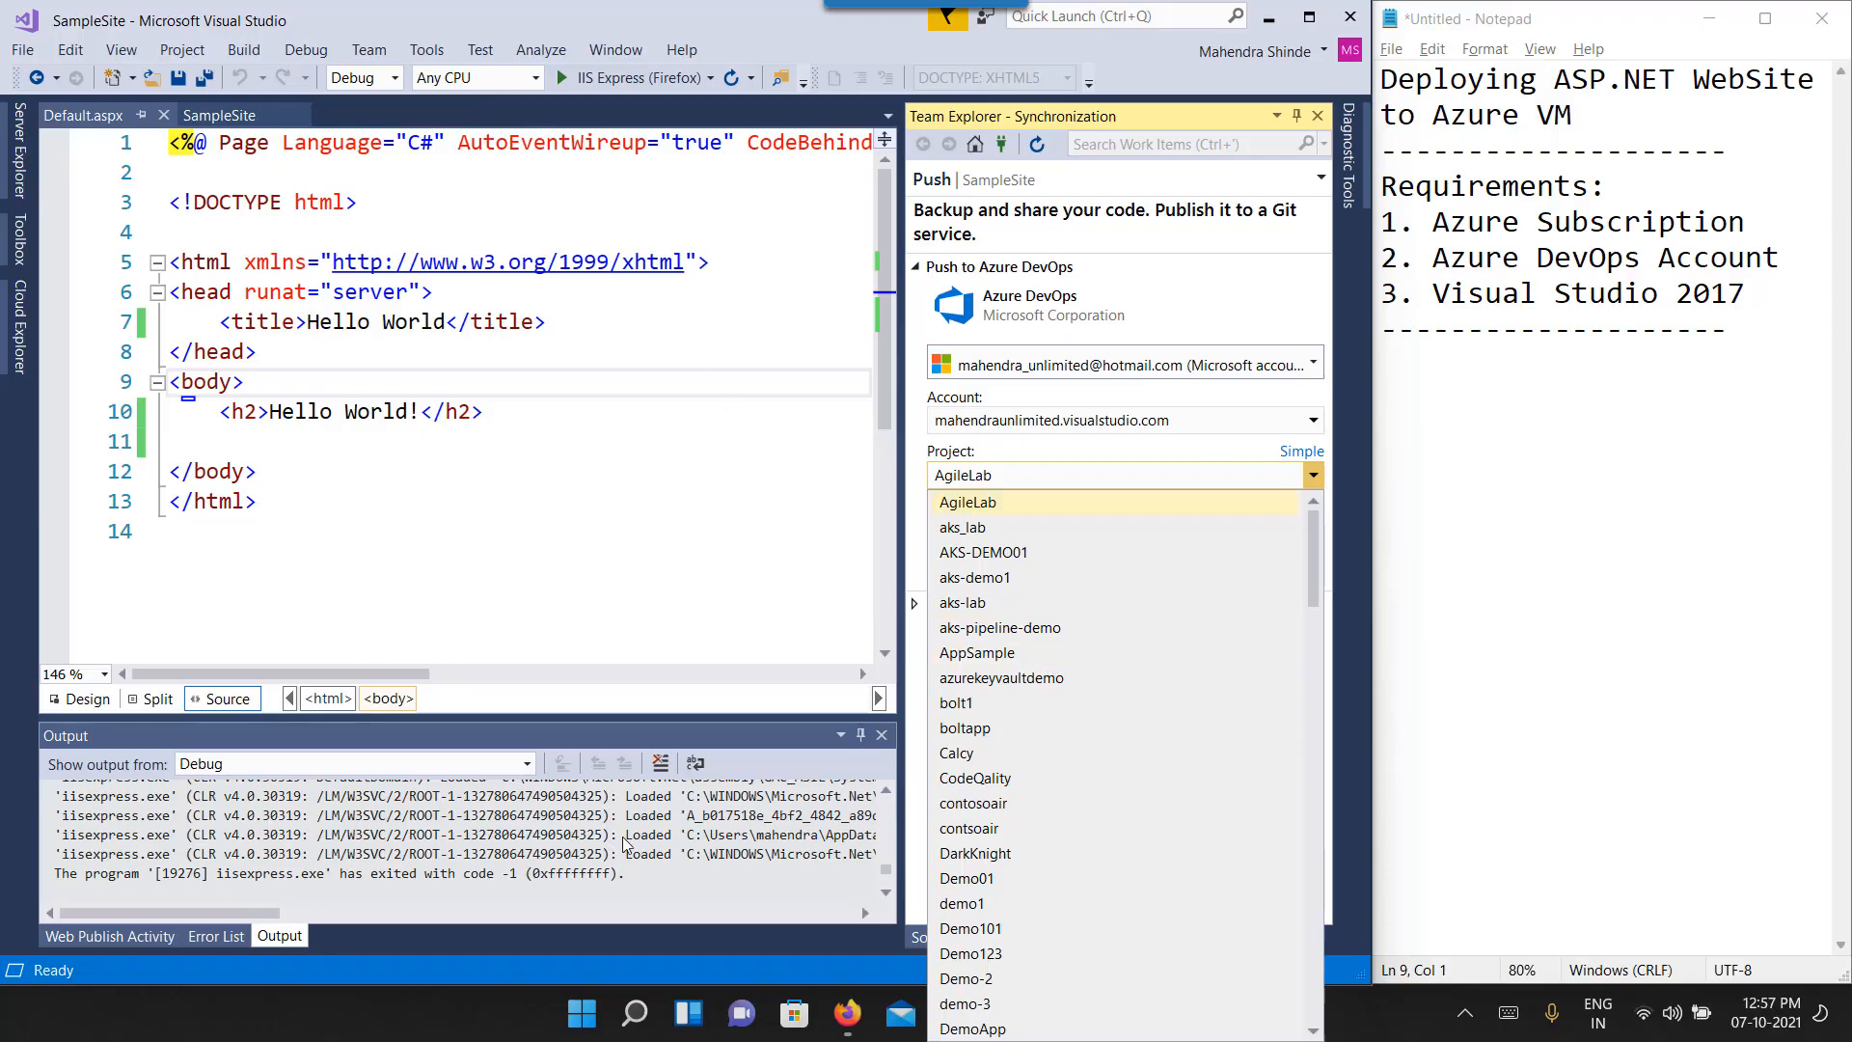
{"action": "left_click", "coordinate": [851, 1018]}
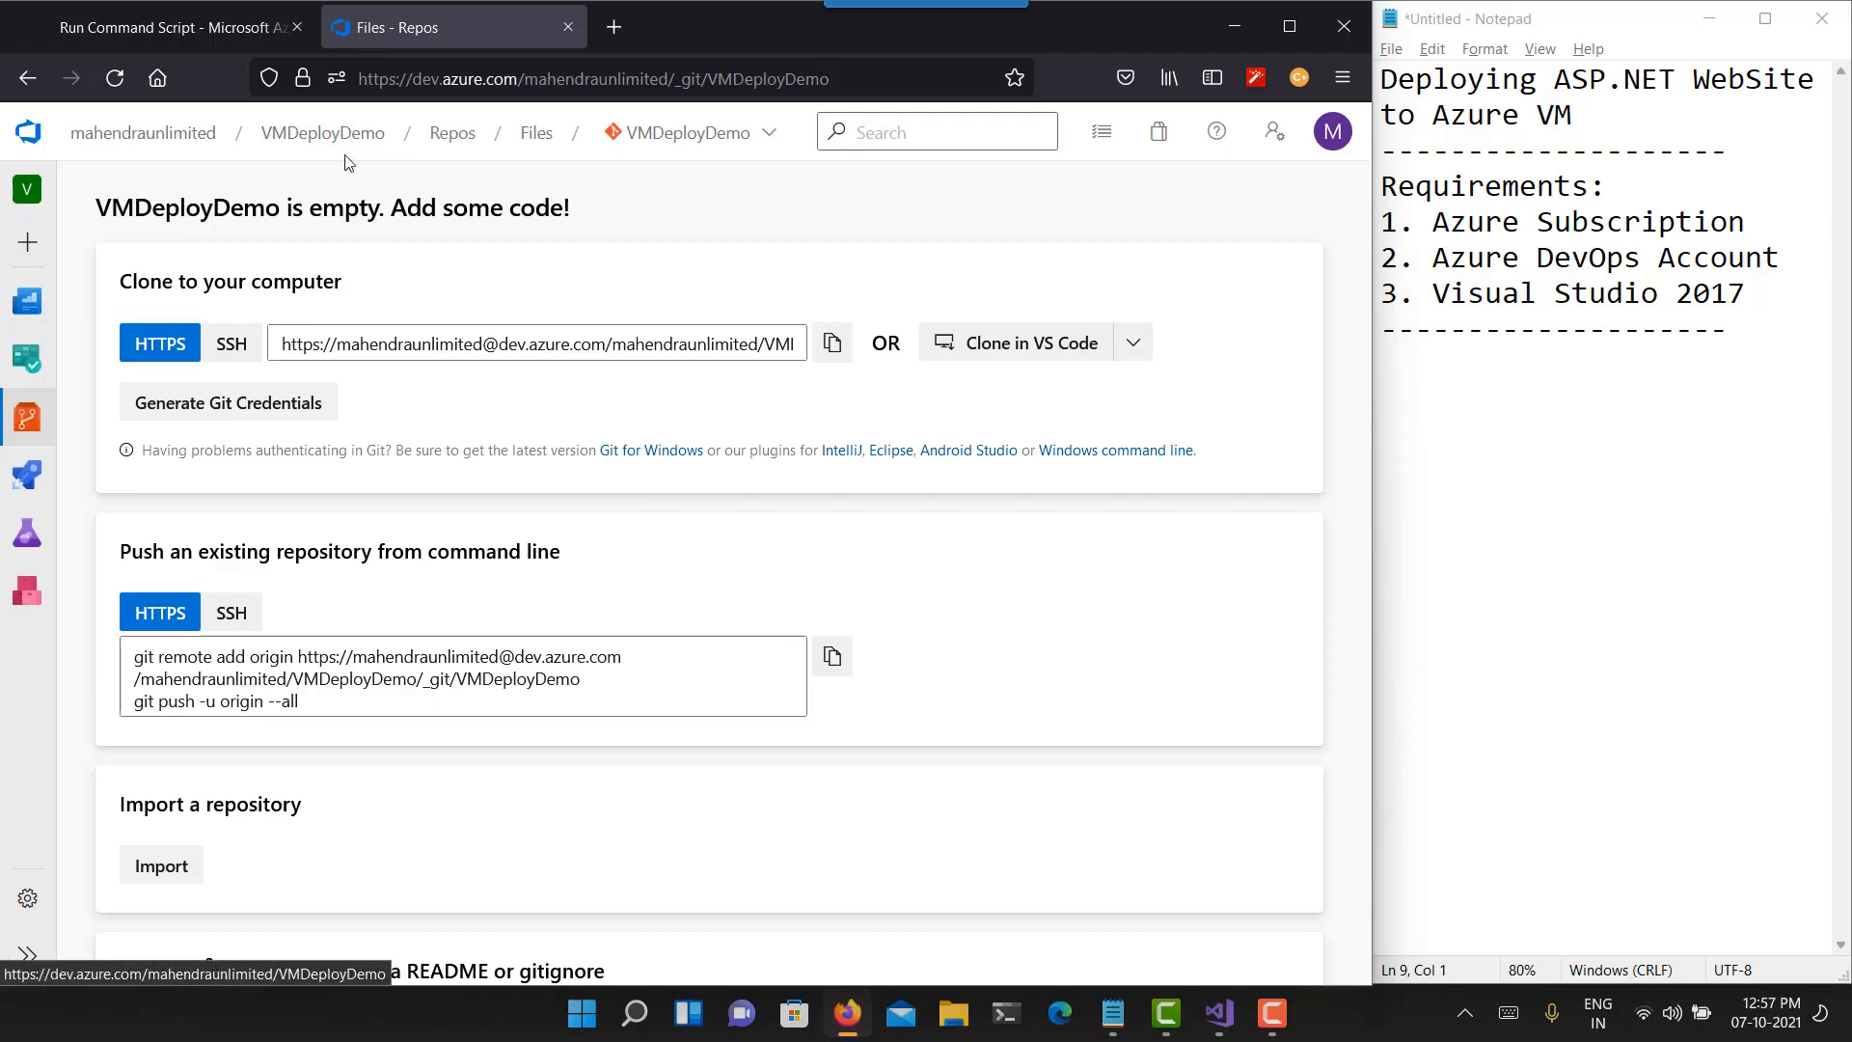
{"action": "left_click", "coordinate": [1219, 1013]}
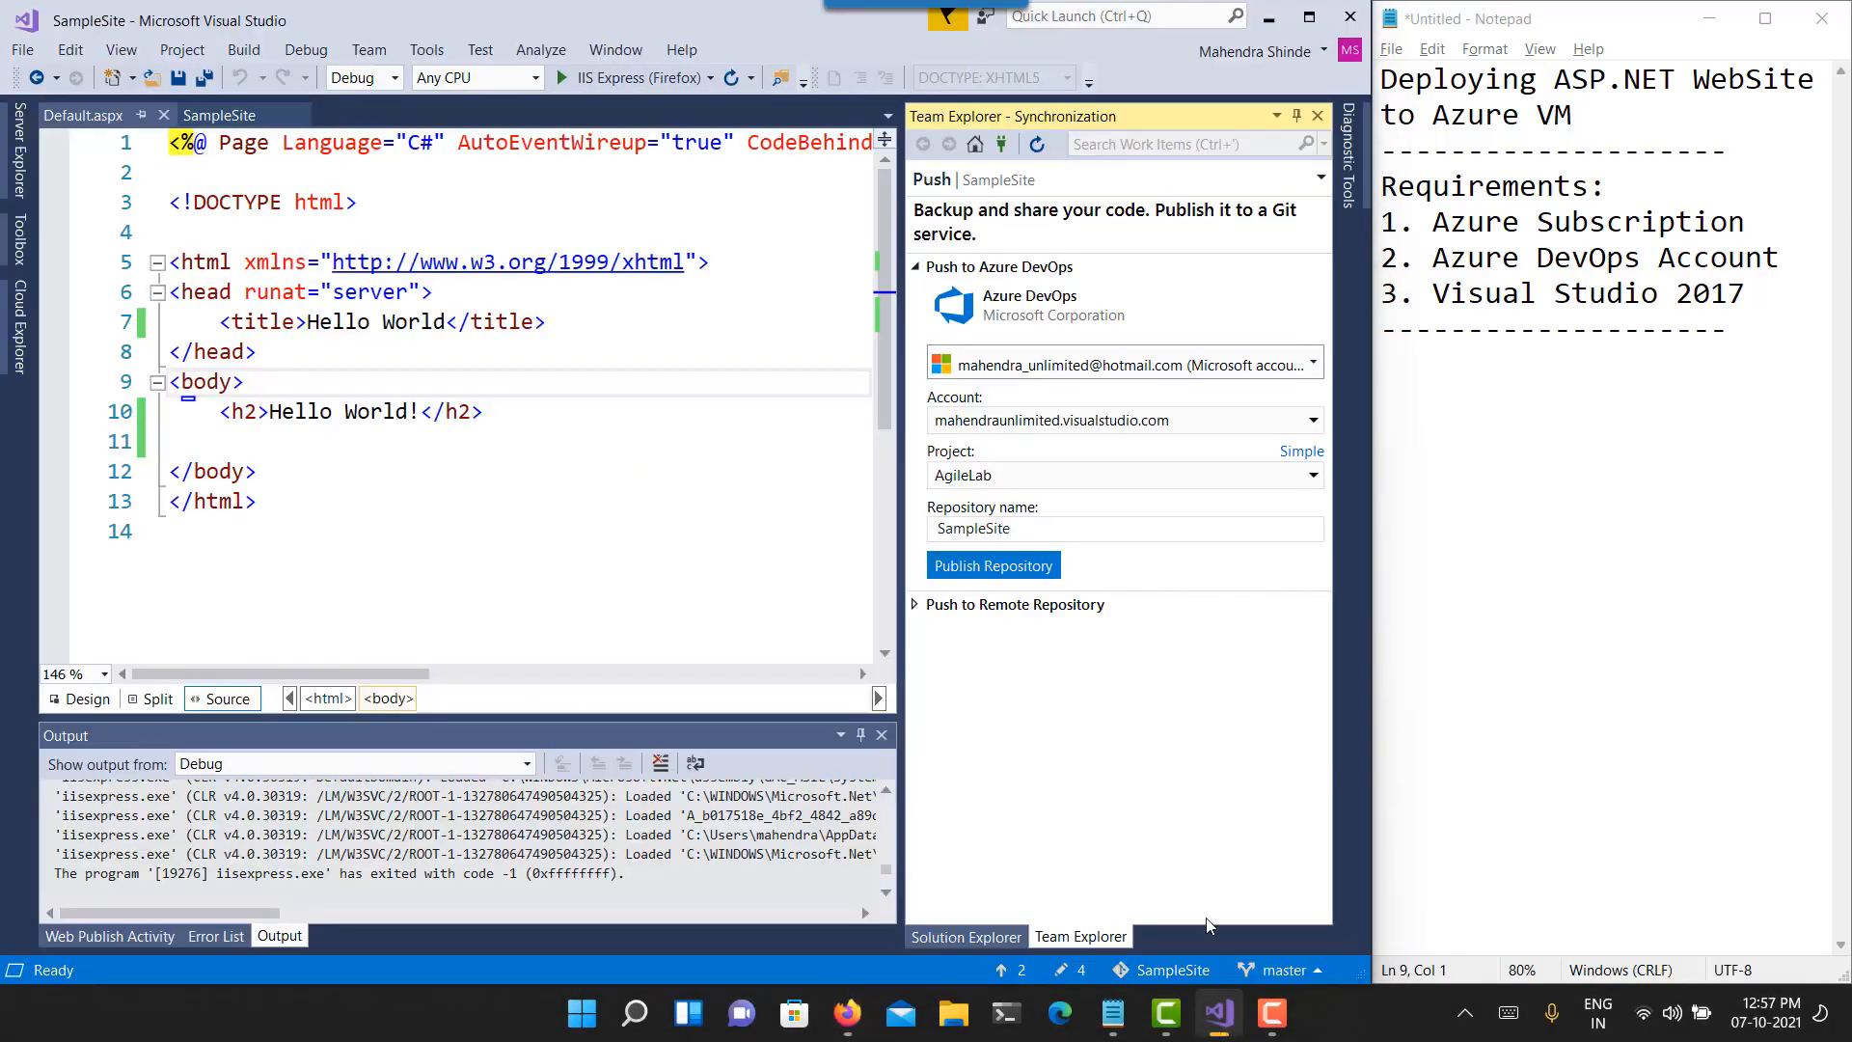
{"action": "left_click", "coordinate": [1107, 483]}
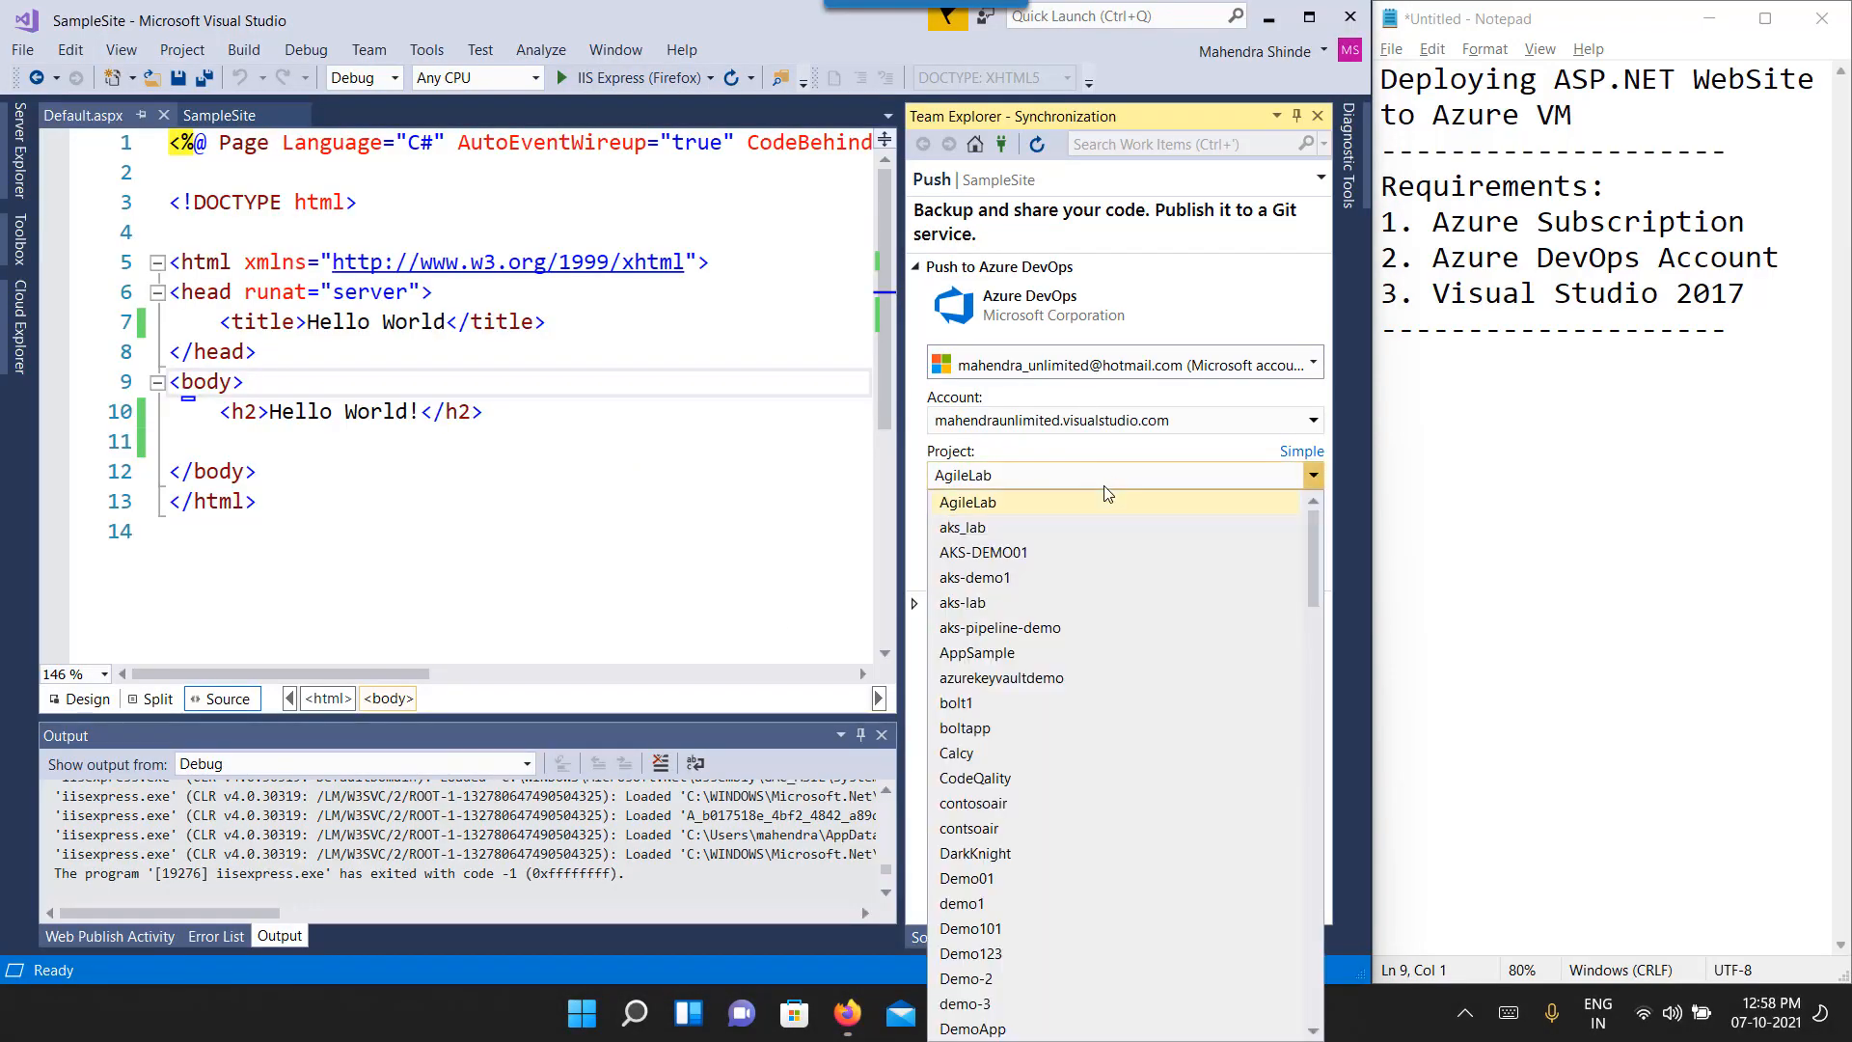
{"action": "scroll", "coordinate": [1032, 789], "scroll_direction": "down", "scroll_amount": 20}
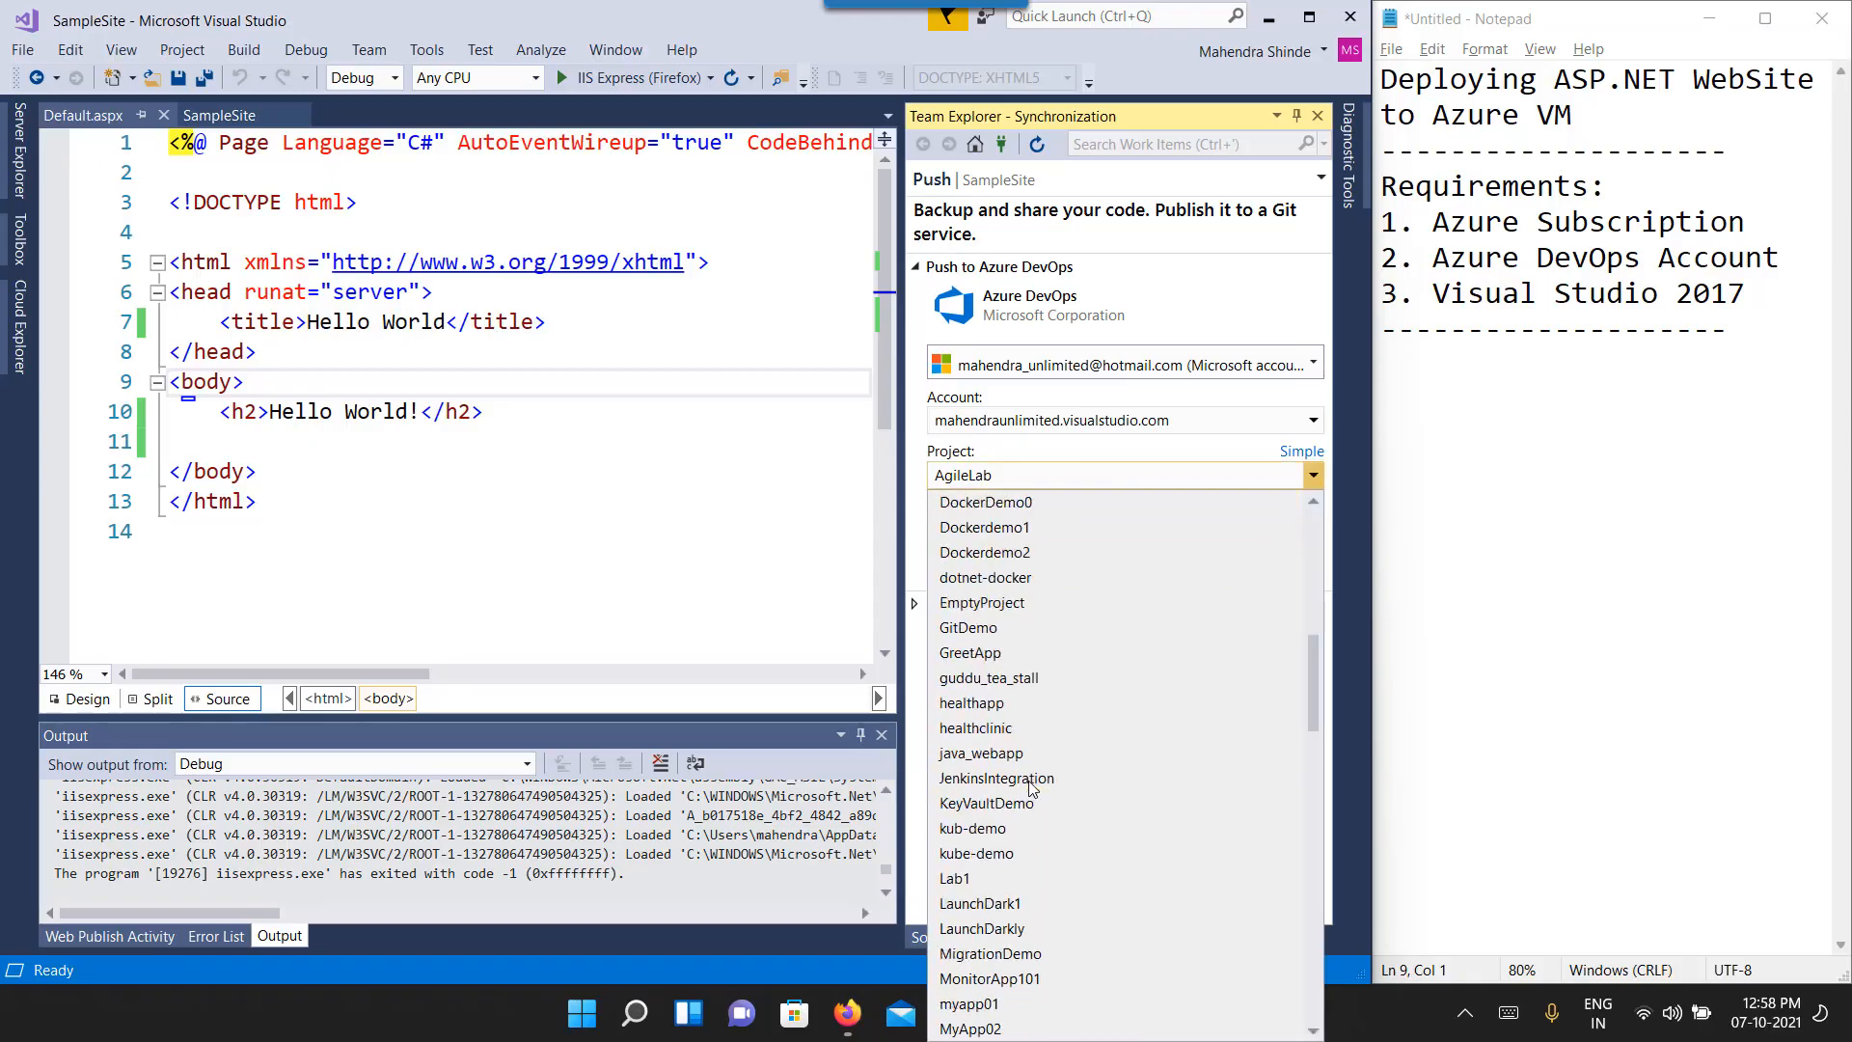
{"action": "scroll", "coordinate": [1032, 789], "scroll_direction": "down", "scroll_amount": 12}
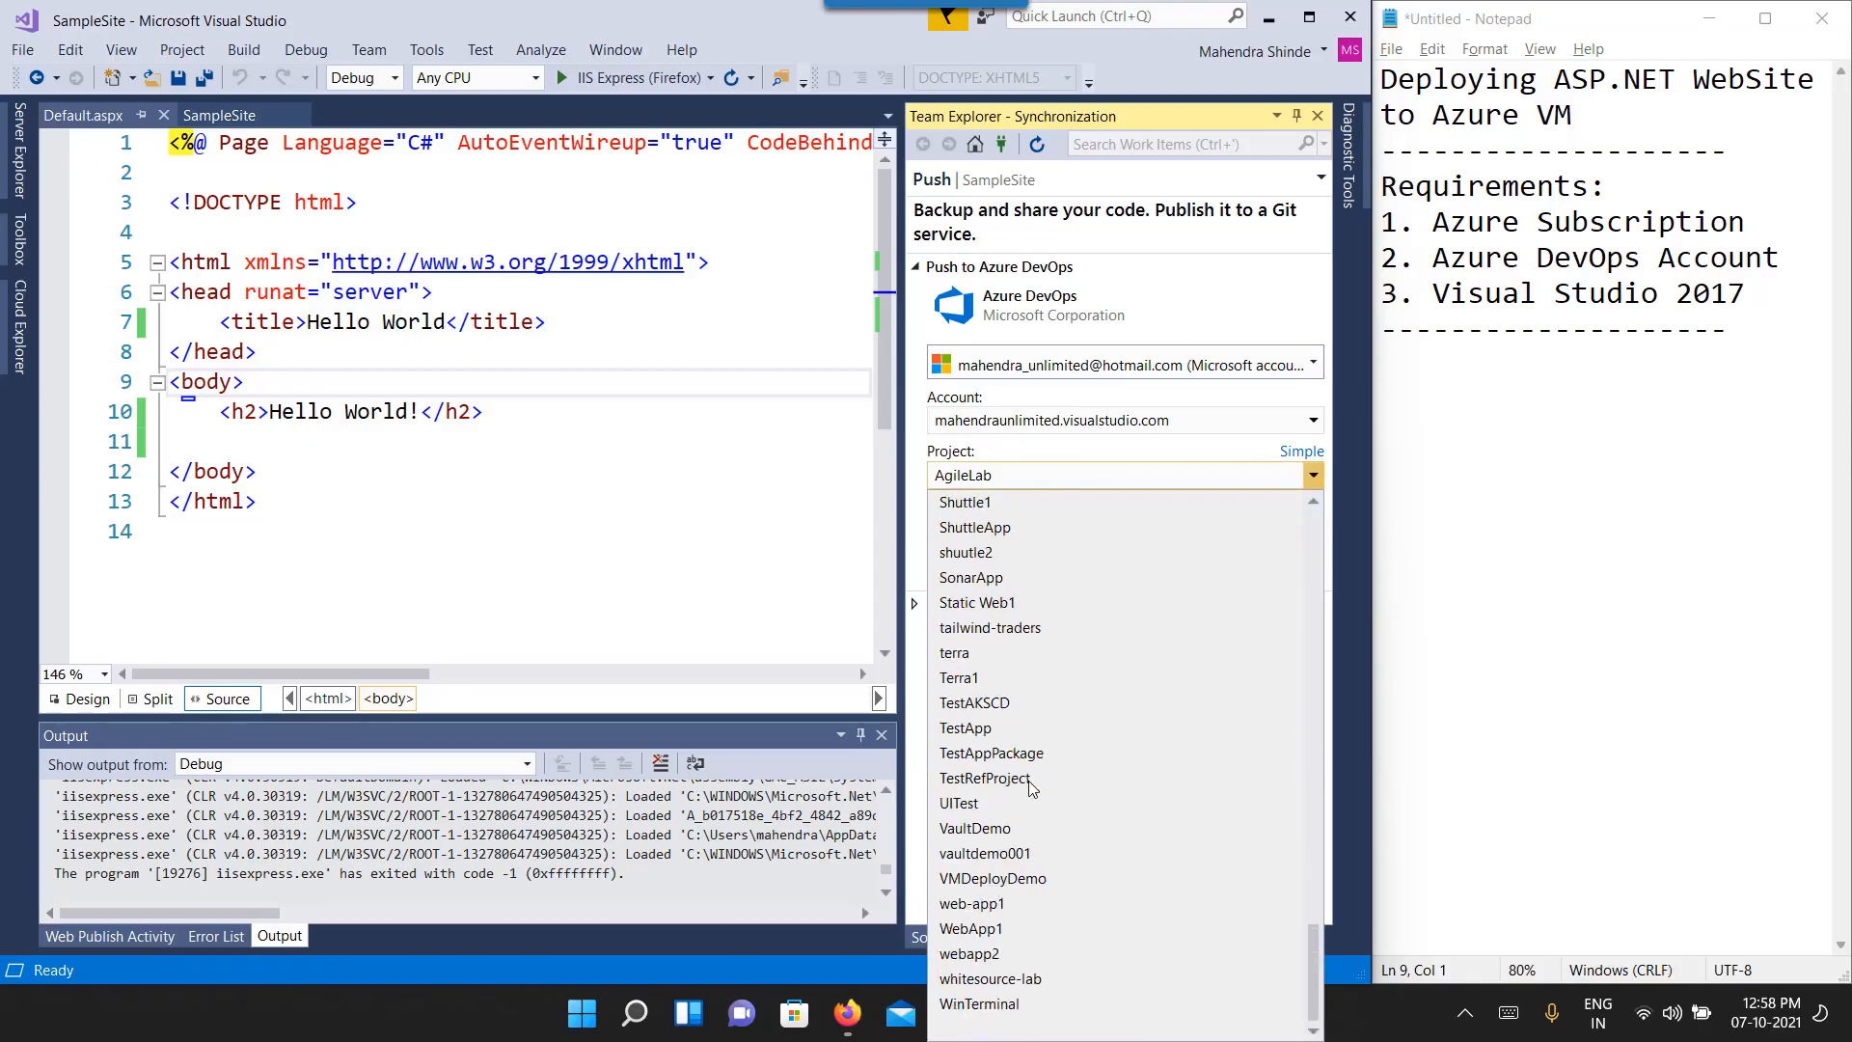
{"action": "left_click", "coordinate": [1015, 877]}
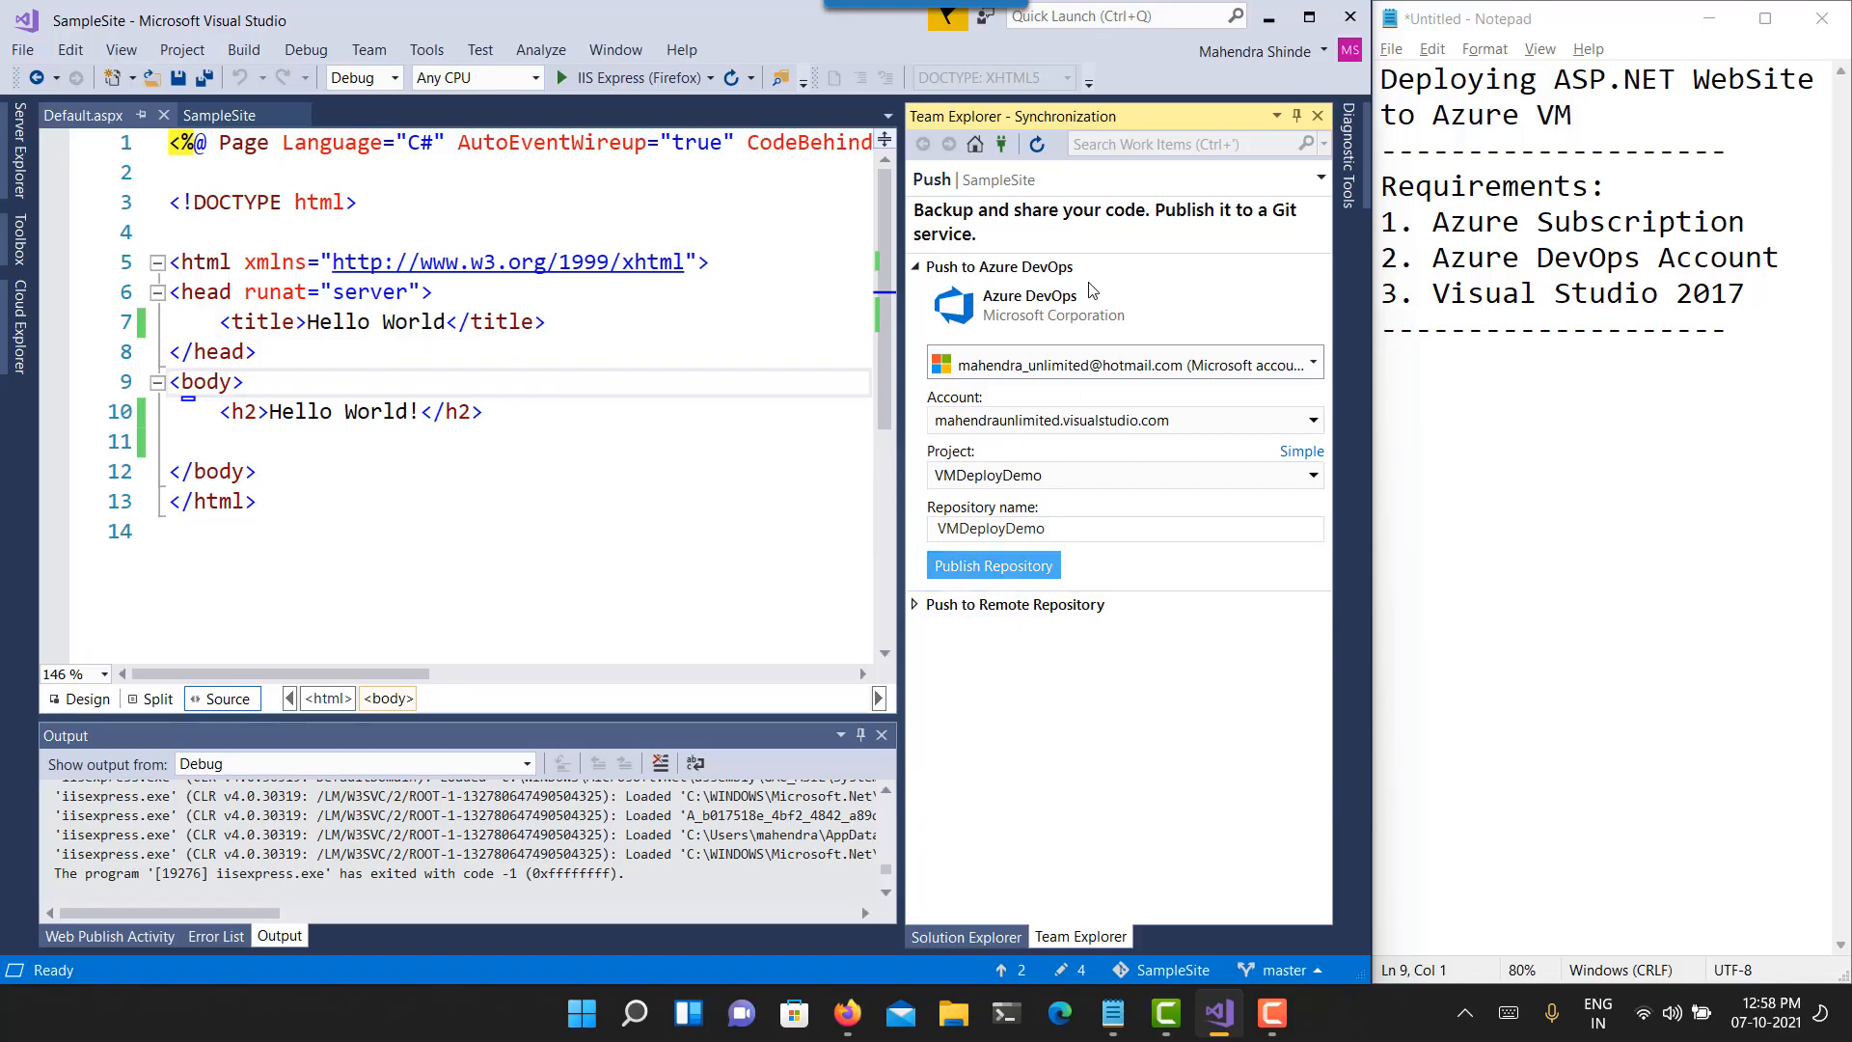
{"action": "left_click", "coordinate": [1050, 570]}
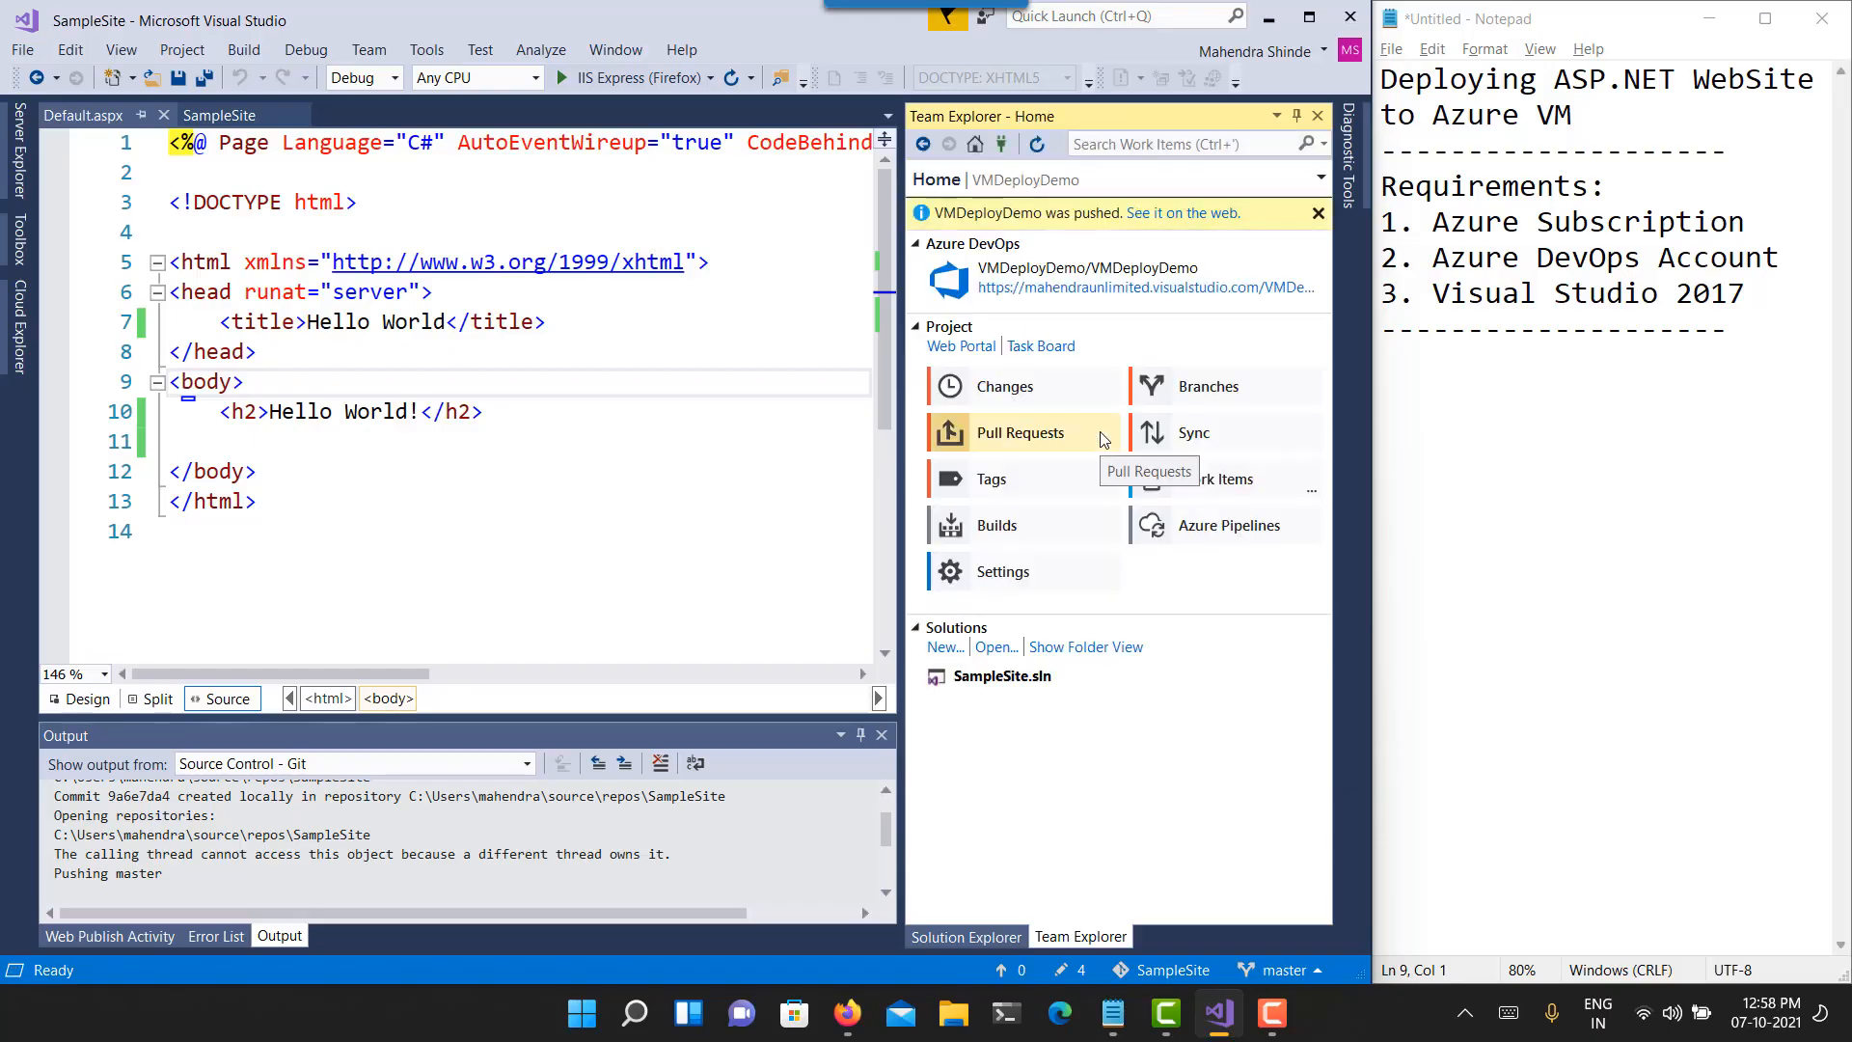
- Switch to the browser, reload the VMDeployDemo repository and examine the pushed files in SampleSite and its Properties folder
{"action": "key", "text": "alt+Tab"}
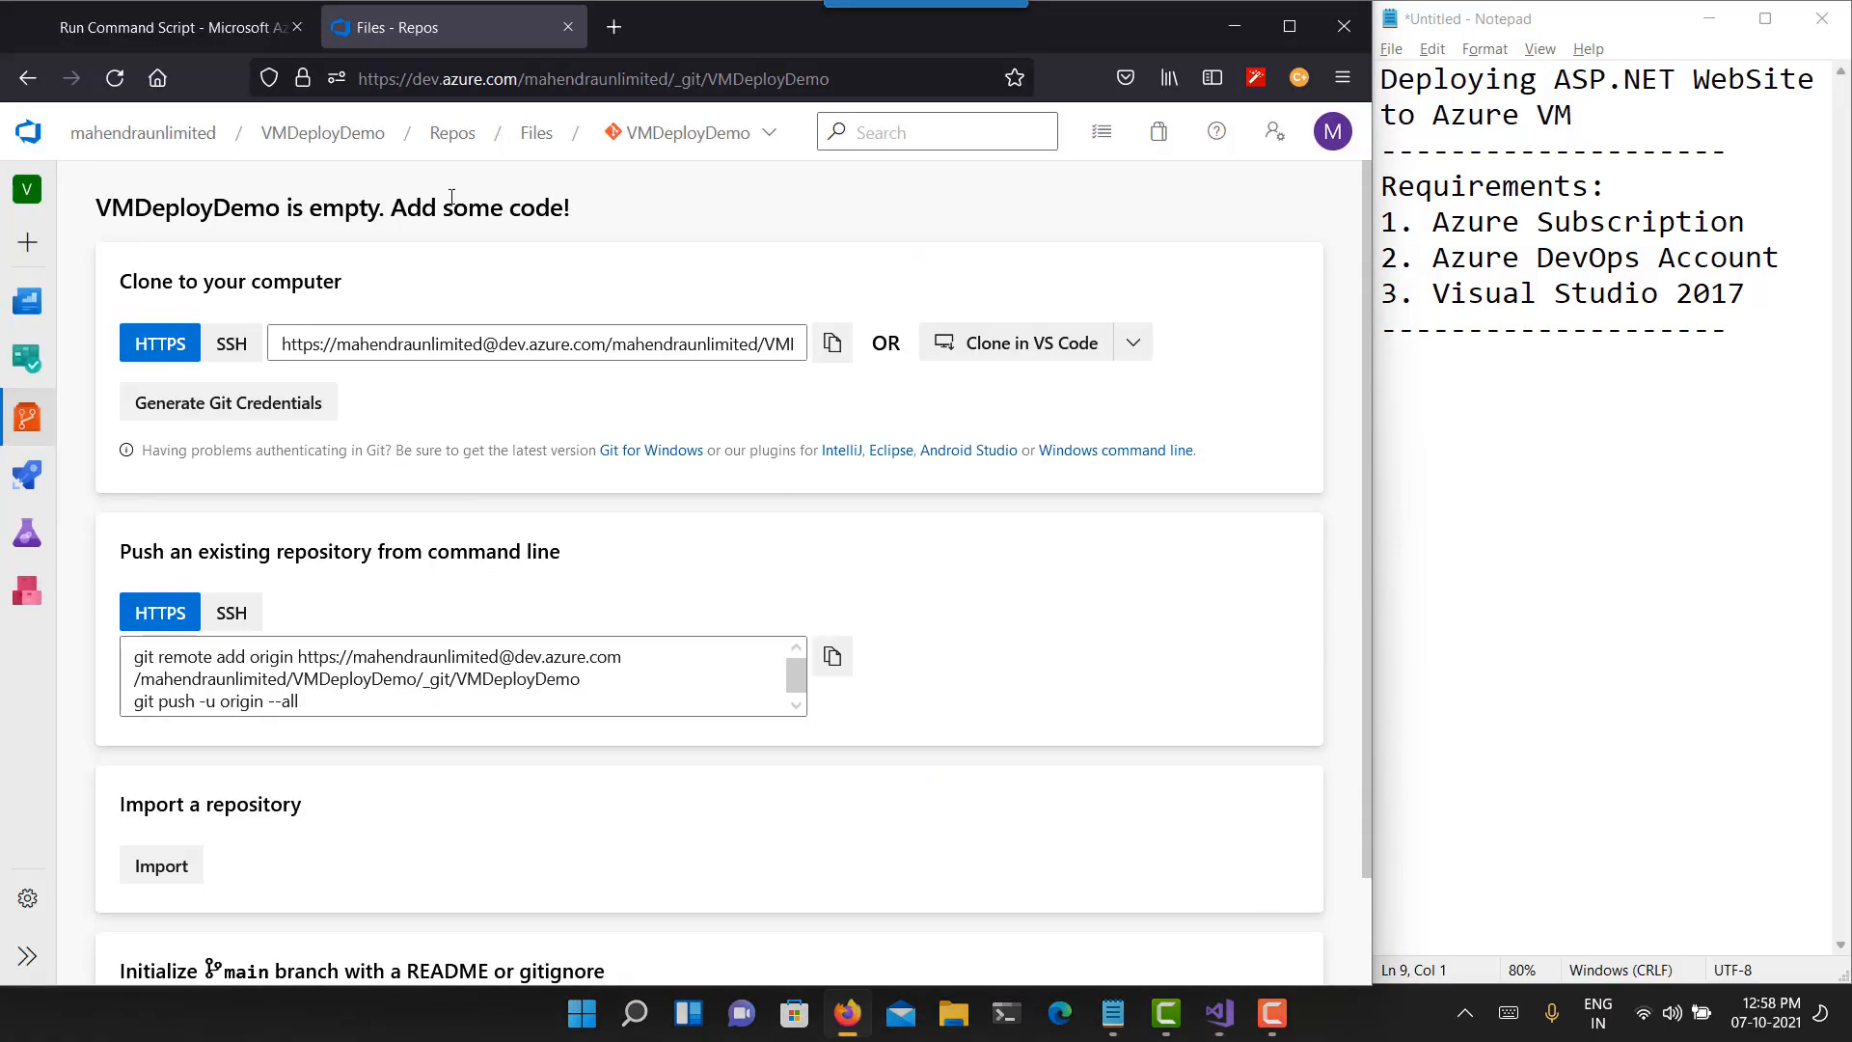
{"action": "left_click", "coordinate": [126, 79]}
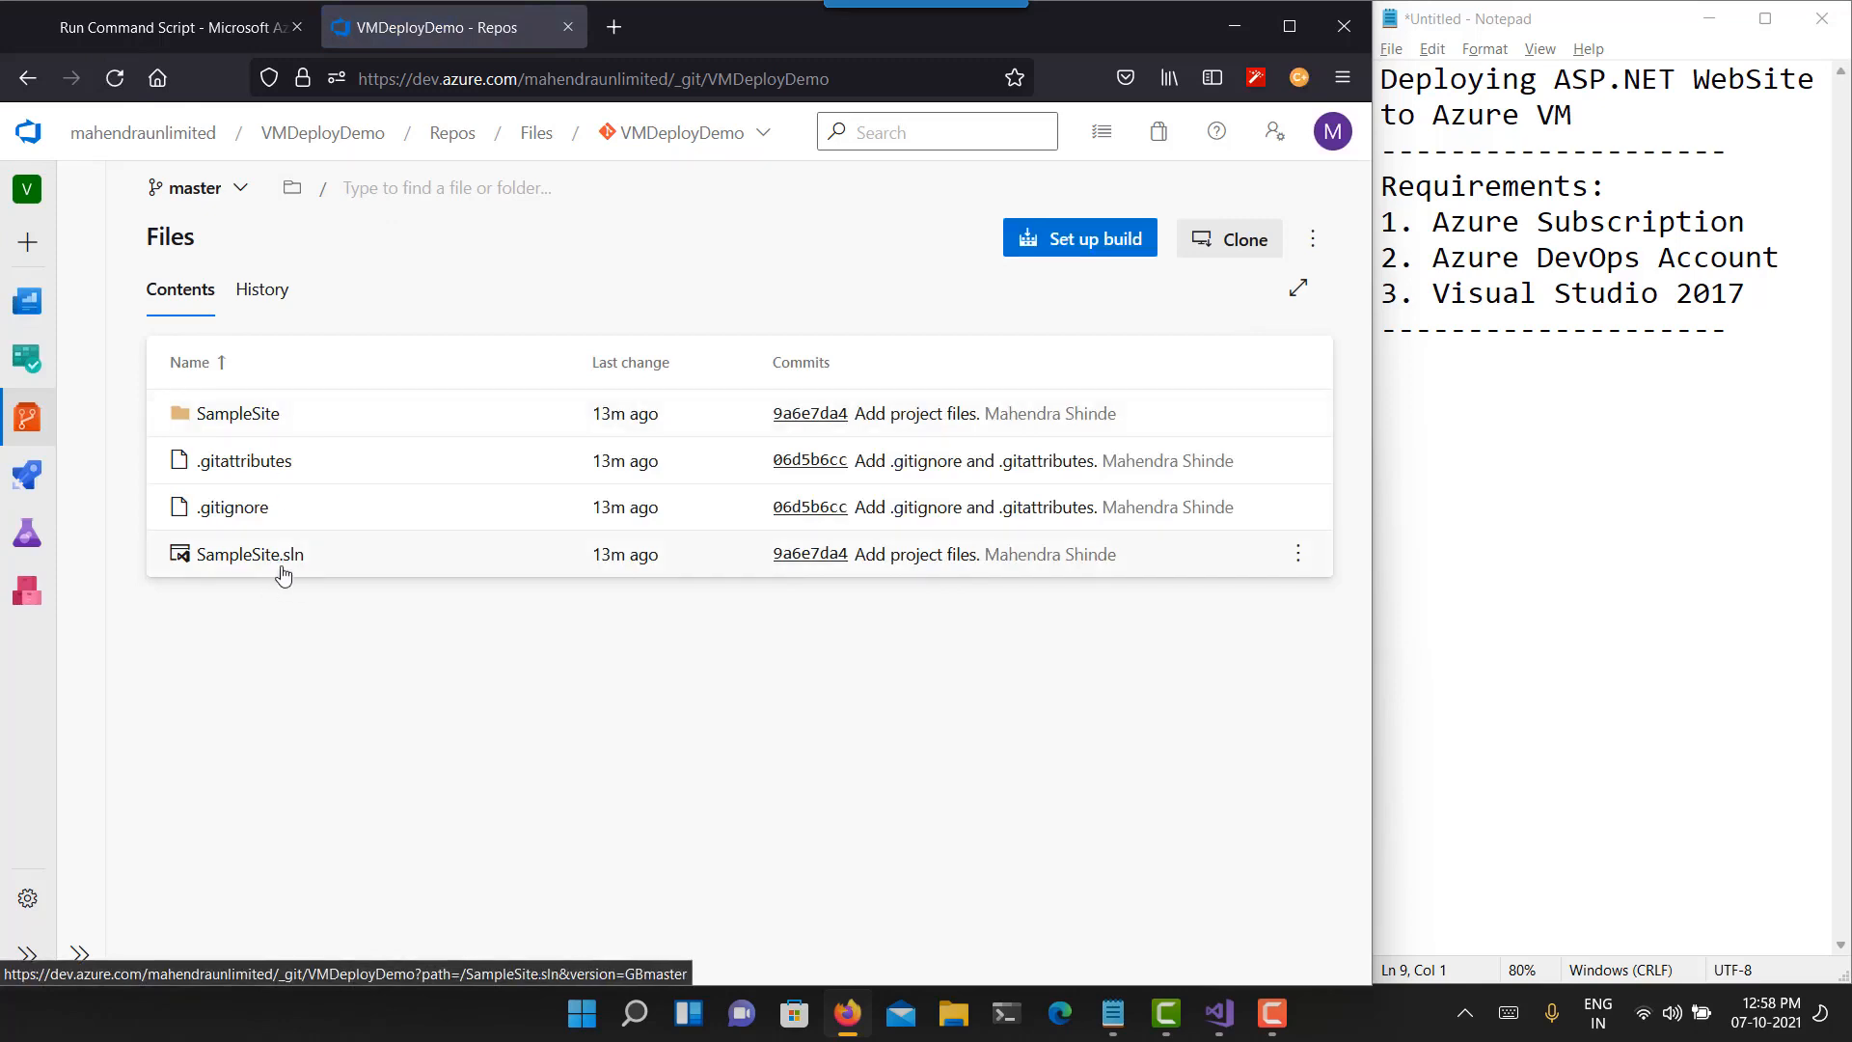
{"action": "left_click", "coordinate": [263, 417]}
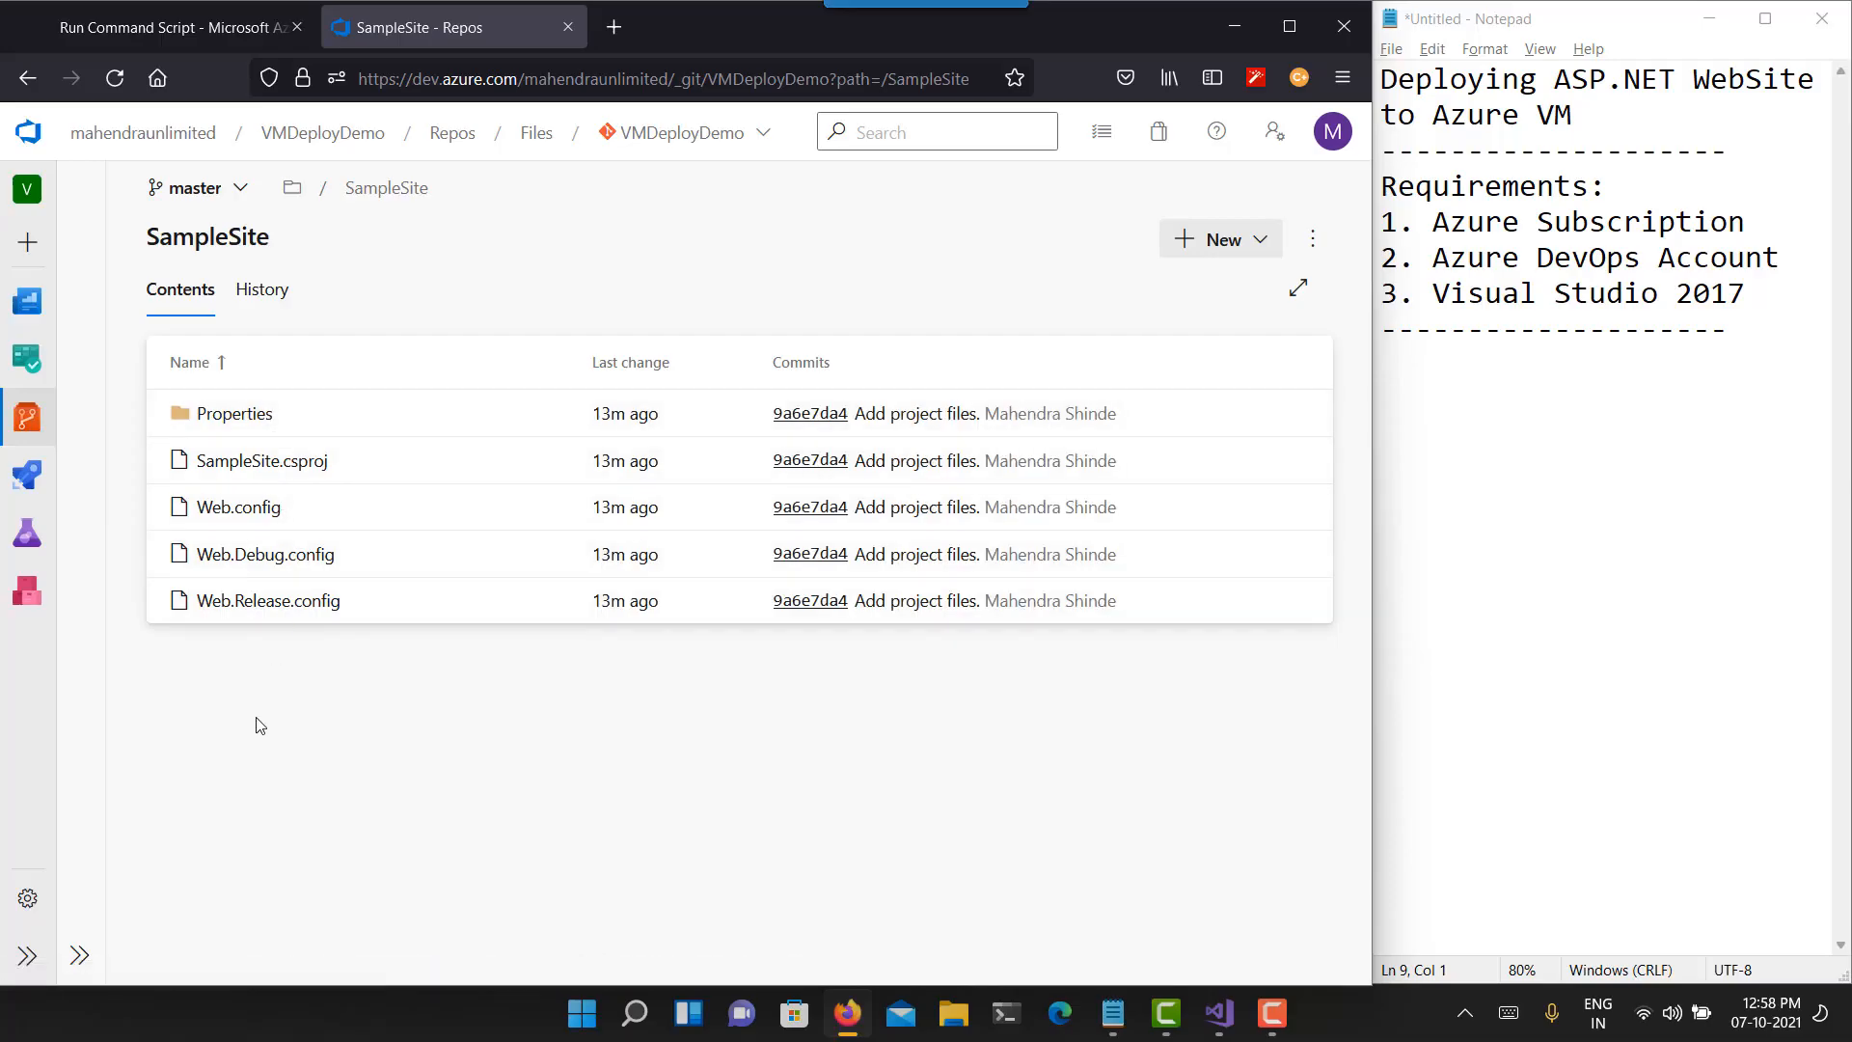
{"action": "left_click", "coordinate": [287, 415]}
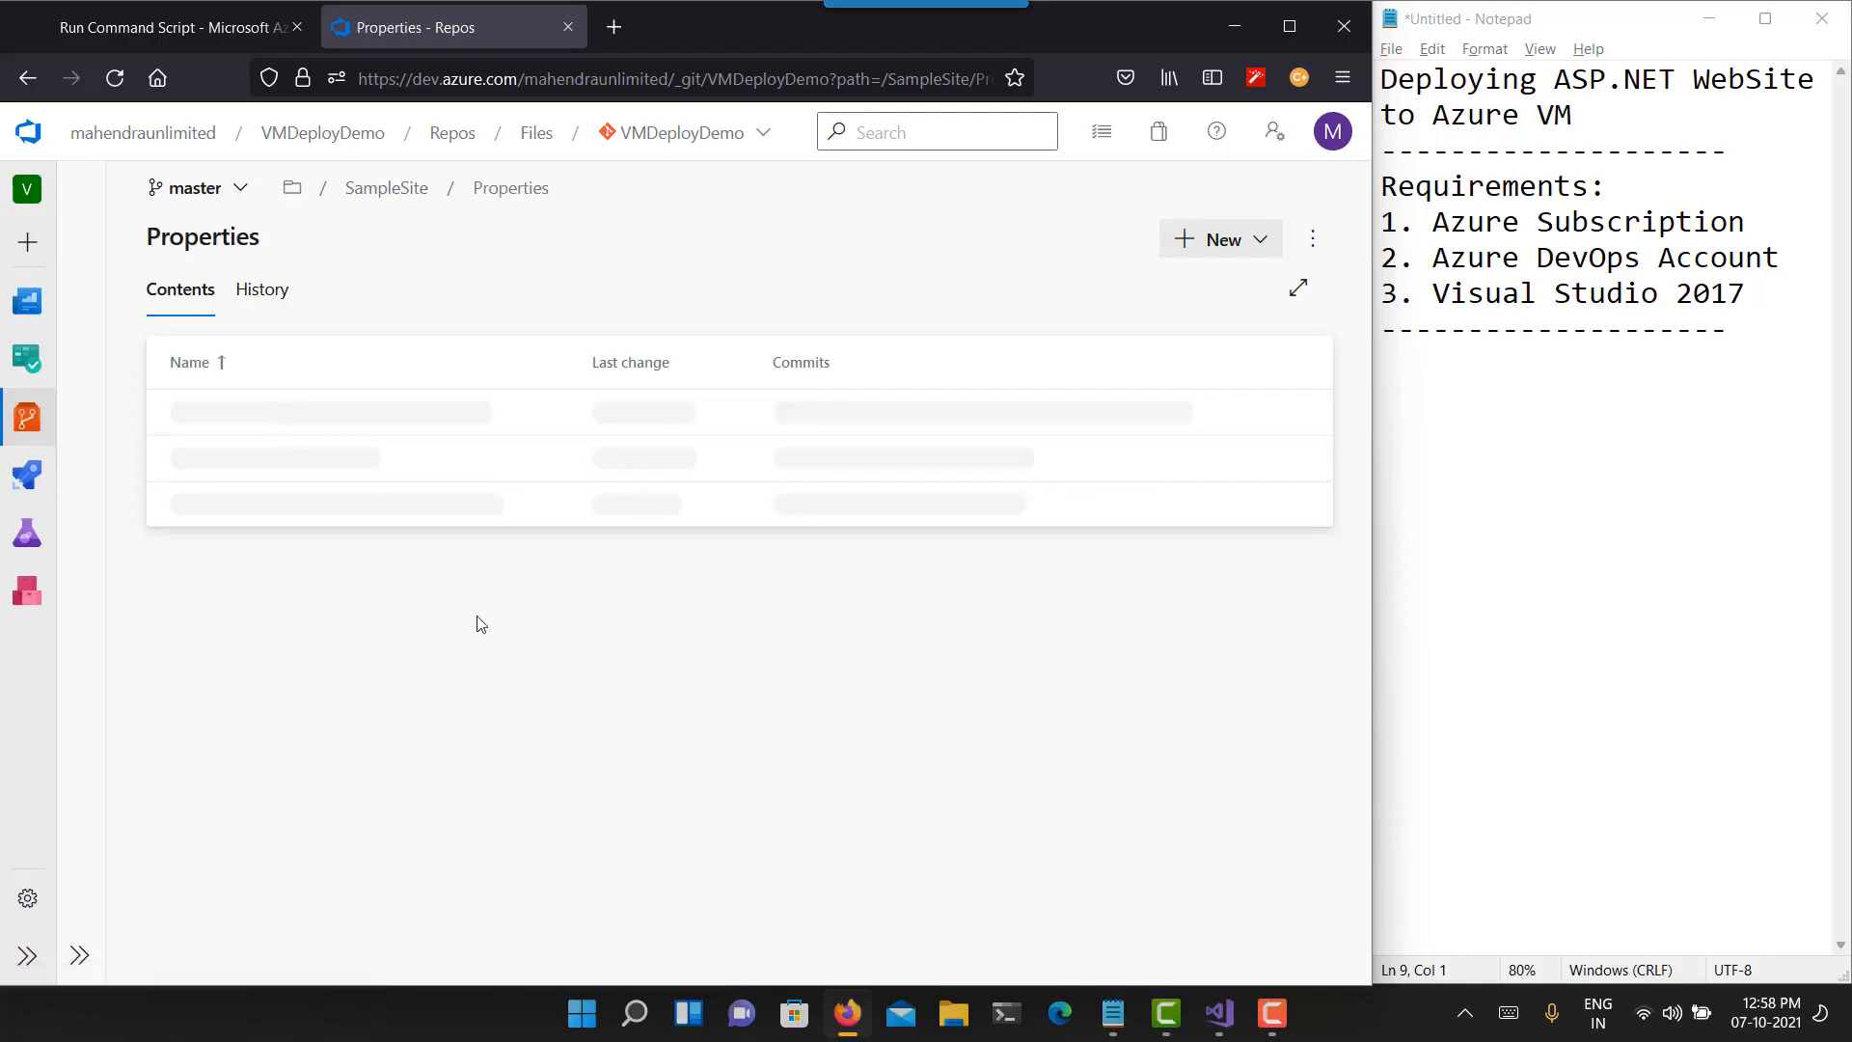
{"action": "left_click", "coordinate": [255, 295]}
{"action": "left_click", "coordinate": [186, 309]}
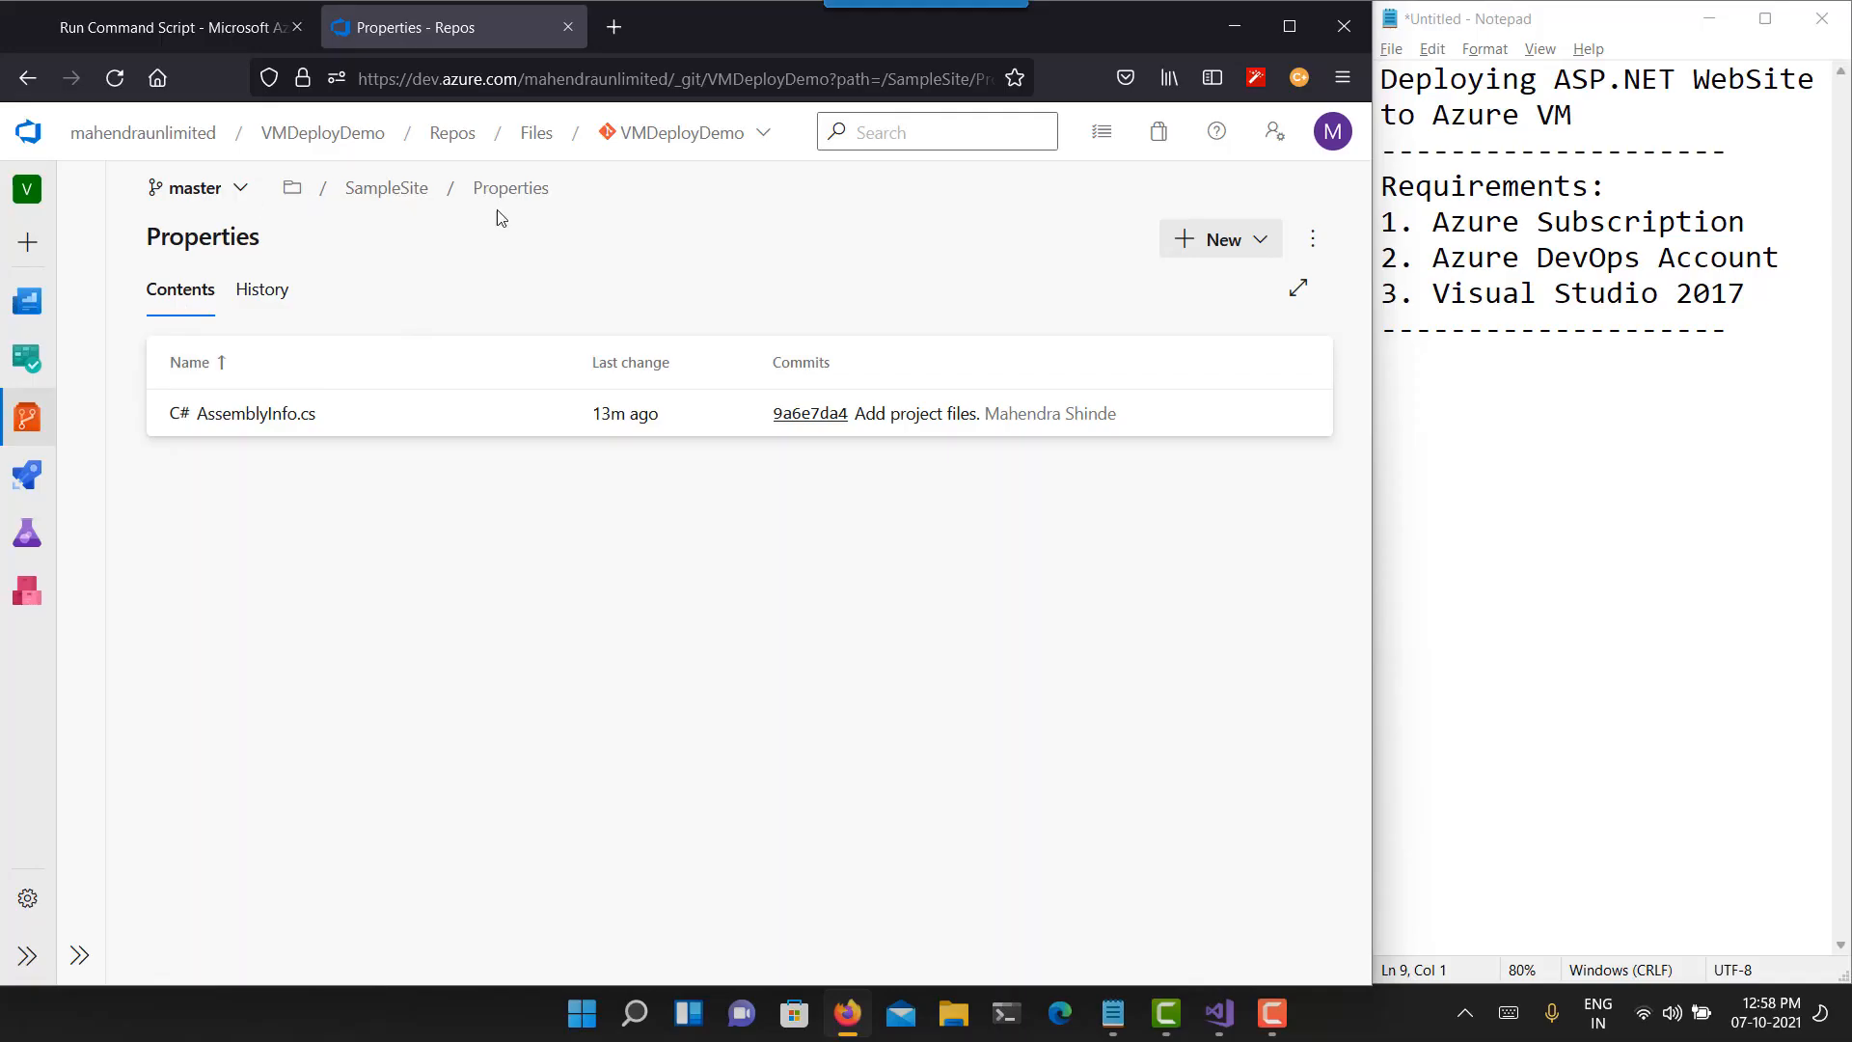
- Switch to Visual Studio and commit all changes in the SampleSite repository with the message Home Page Created
{"action": "left_click", "coordinate": [381, 191]}
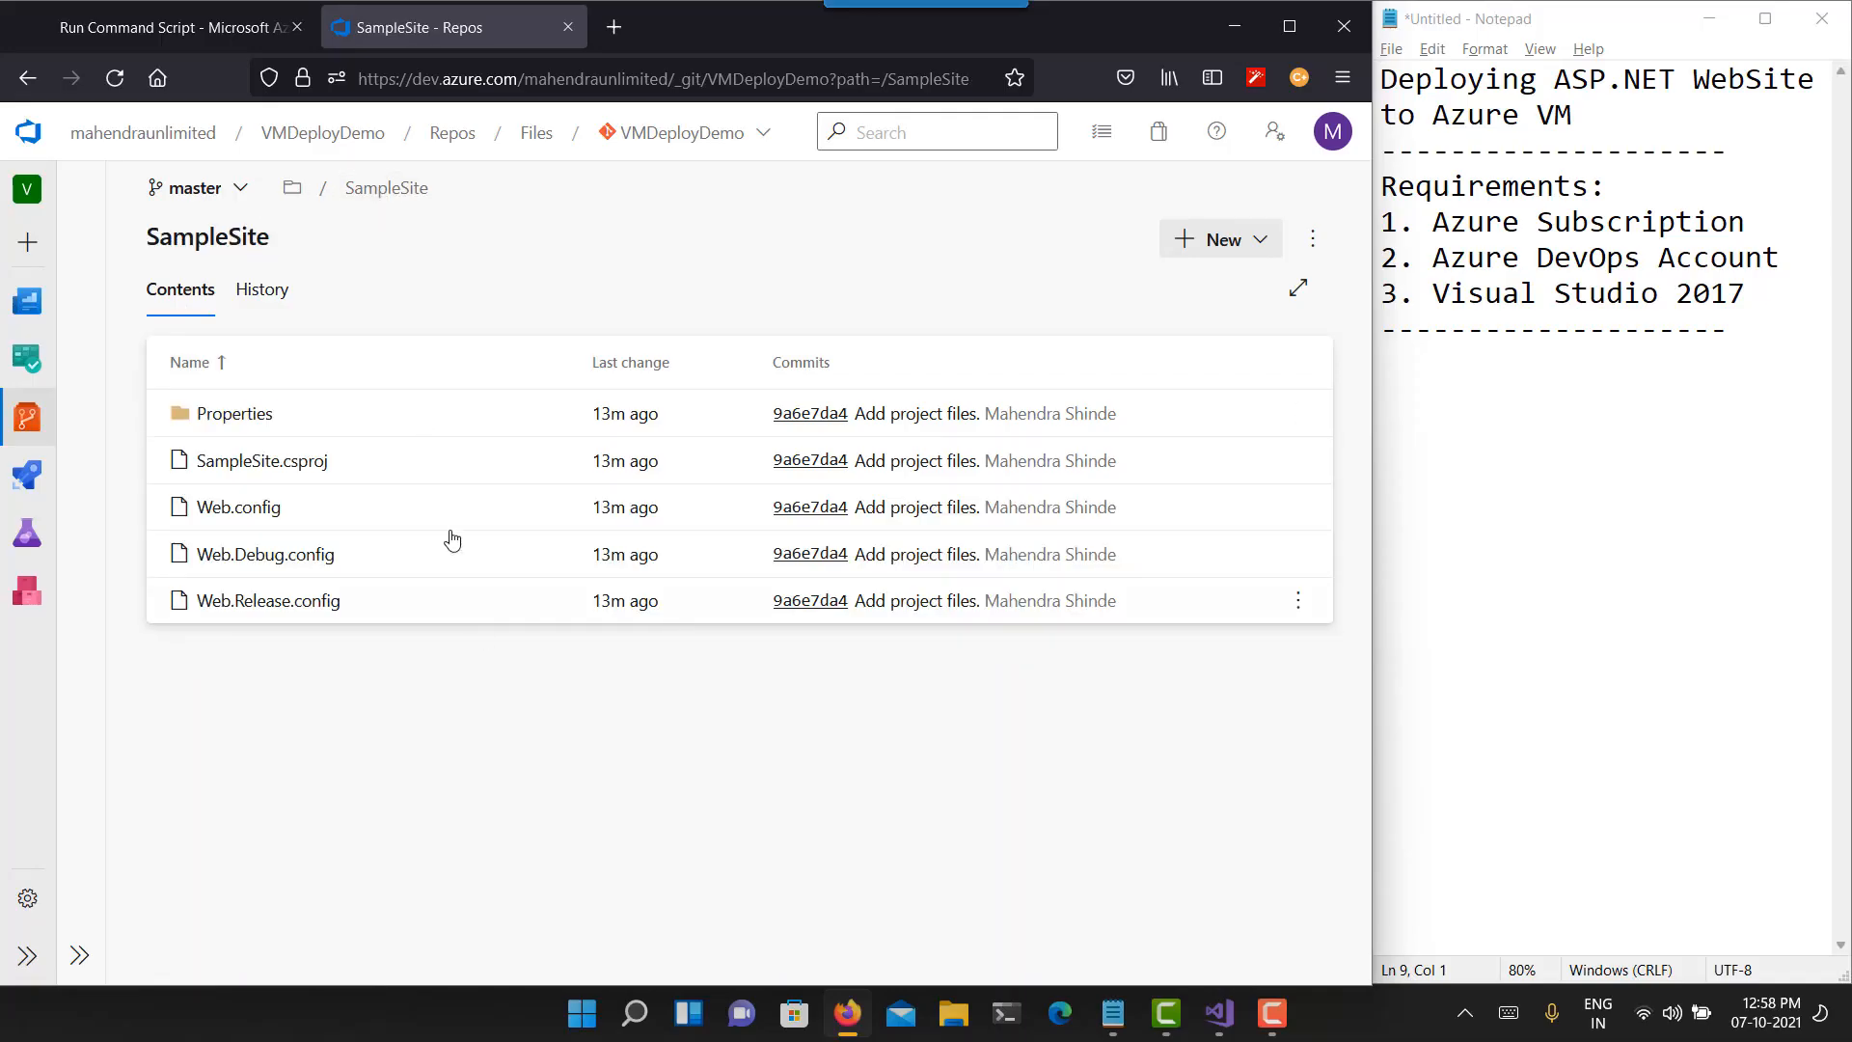
{"action": "key", "text": "alt+Tab"}
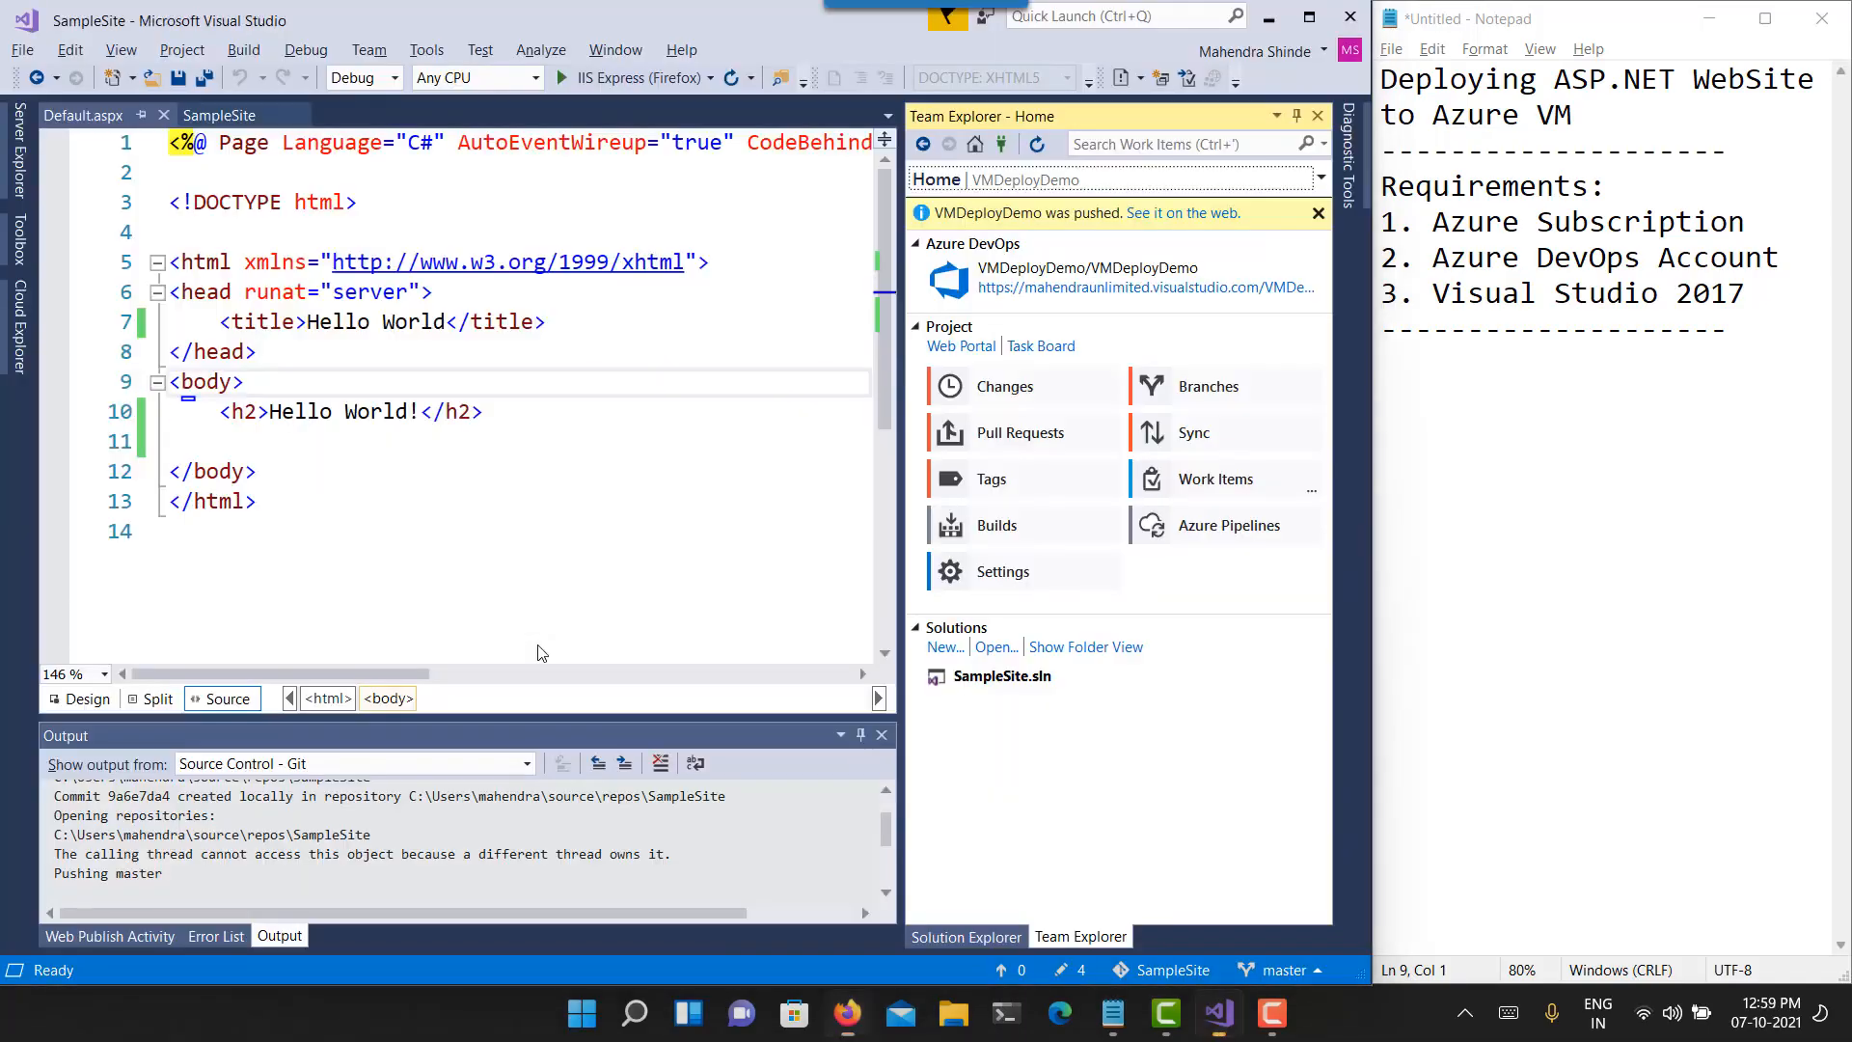
{"action": "left_click", "coordinate": [993, 384]}
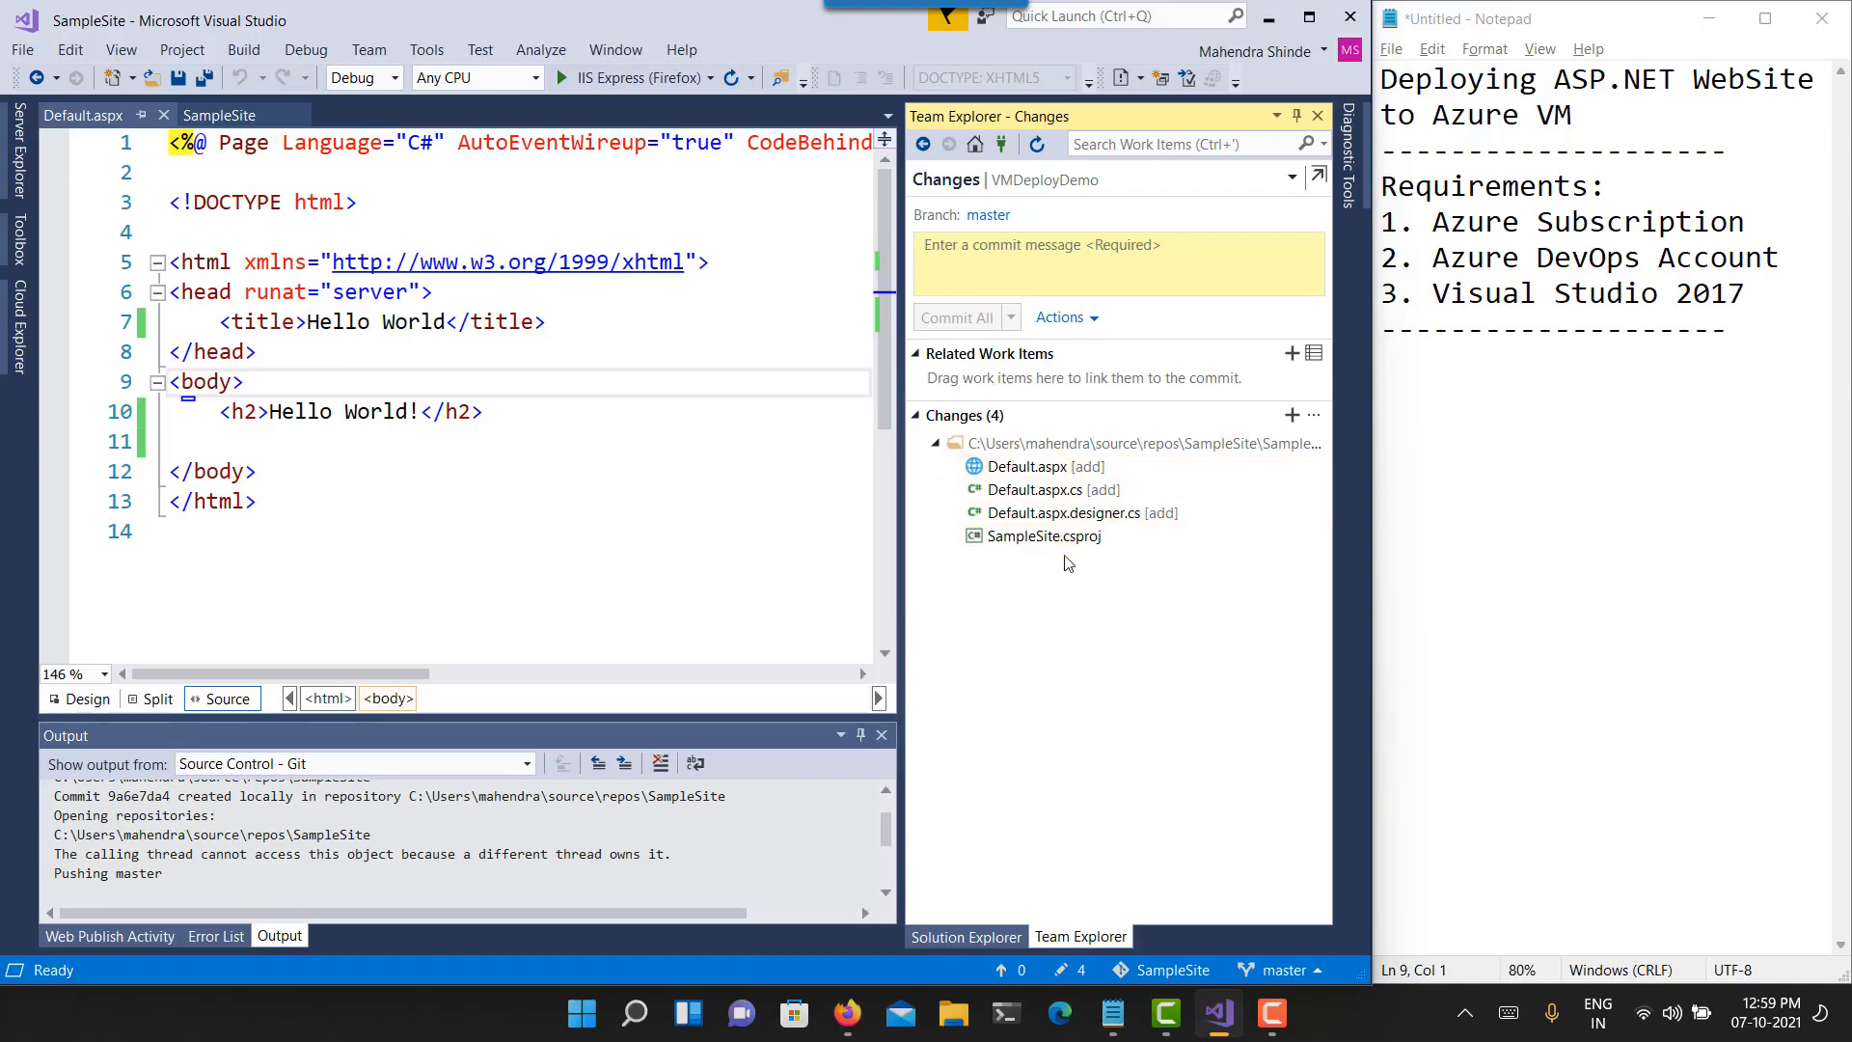
{"action": "left_click", "coordinate": [1005, 273]}
{"action": "type", "text": "Home Pahe Ad"}
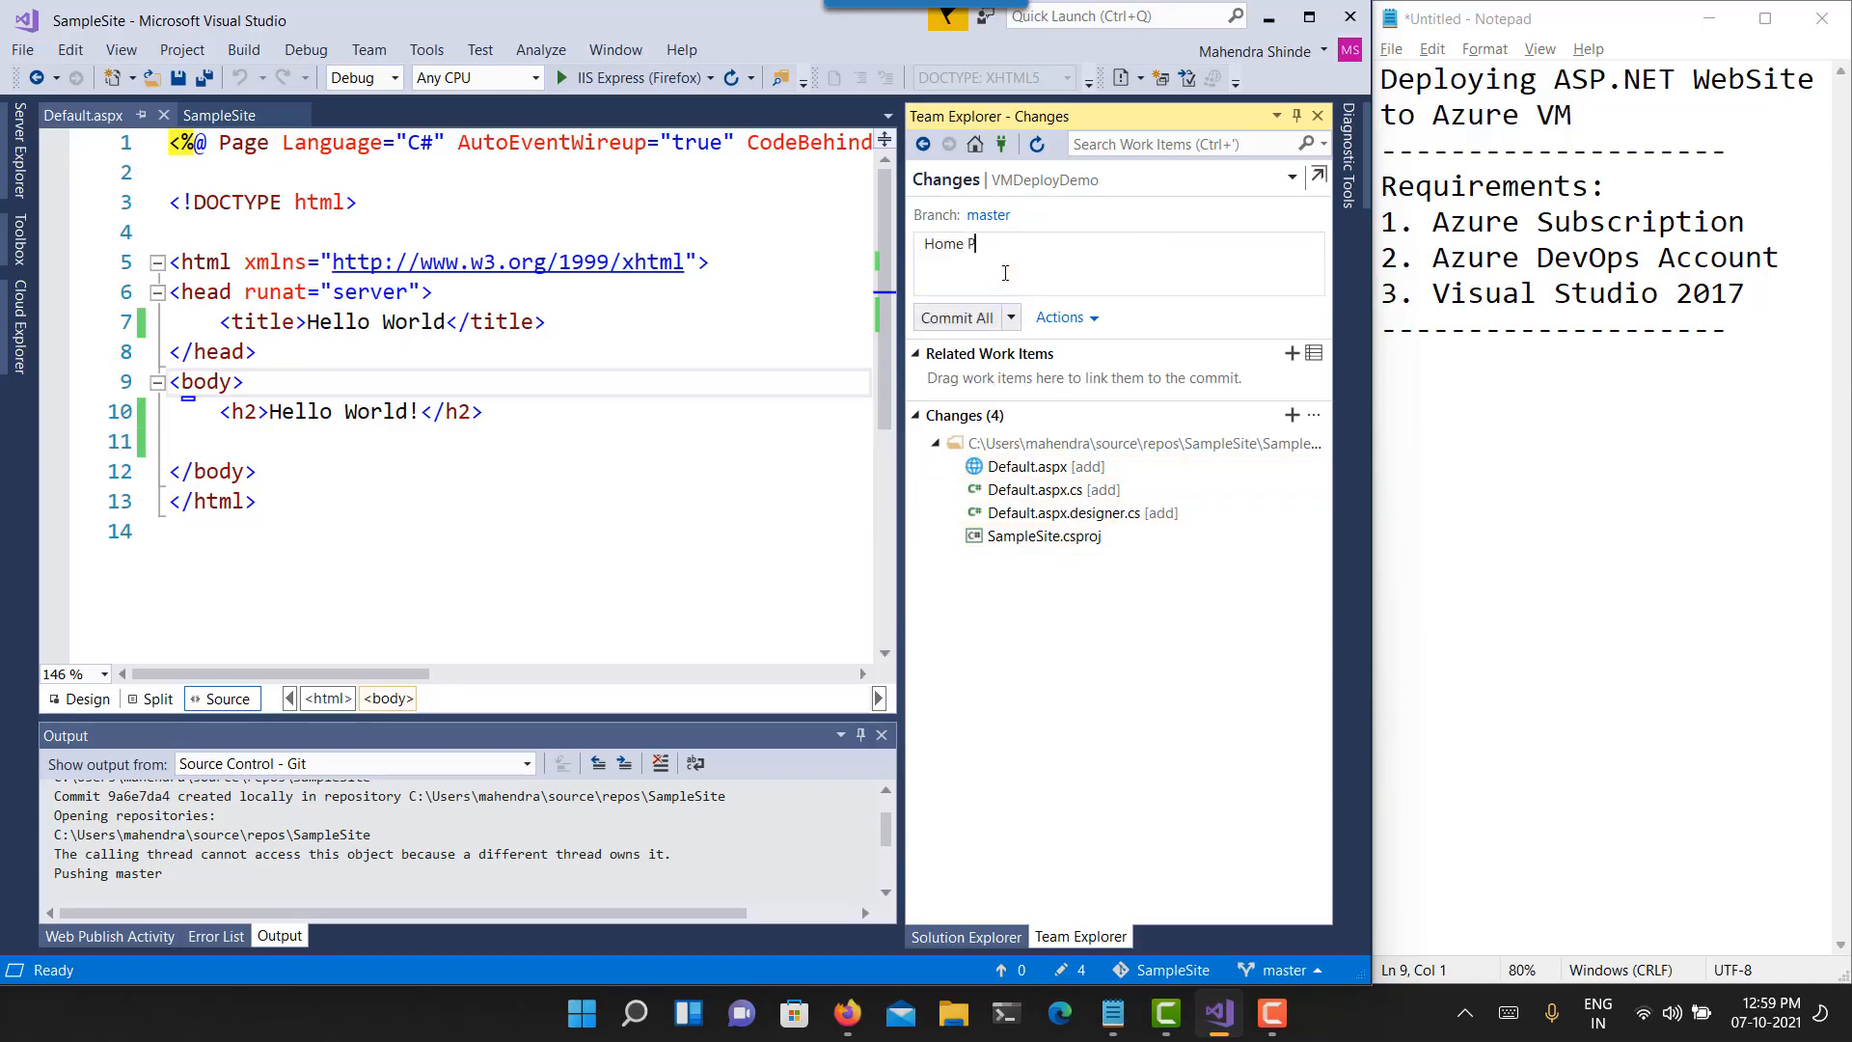
{"action": "key", "text": "BackSpace"}
{"action": "key", "text": "BackSpace"}
{"action": "key", "text": "BackSpace"}
{"action": "key", "text": "BackSpace"}
{"action": "type", "text": "ge Created"}
{"action": "left_click", "coordinate": [988, 318]}
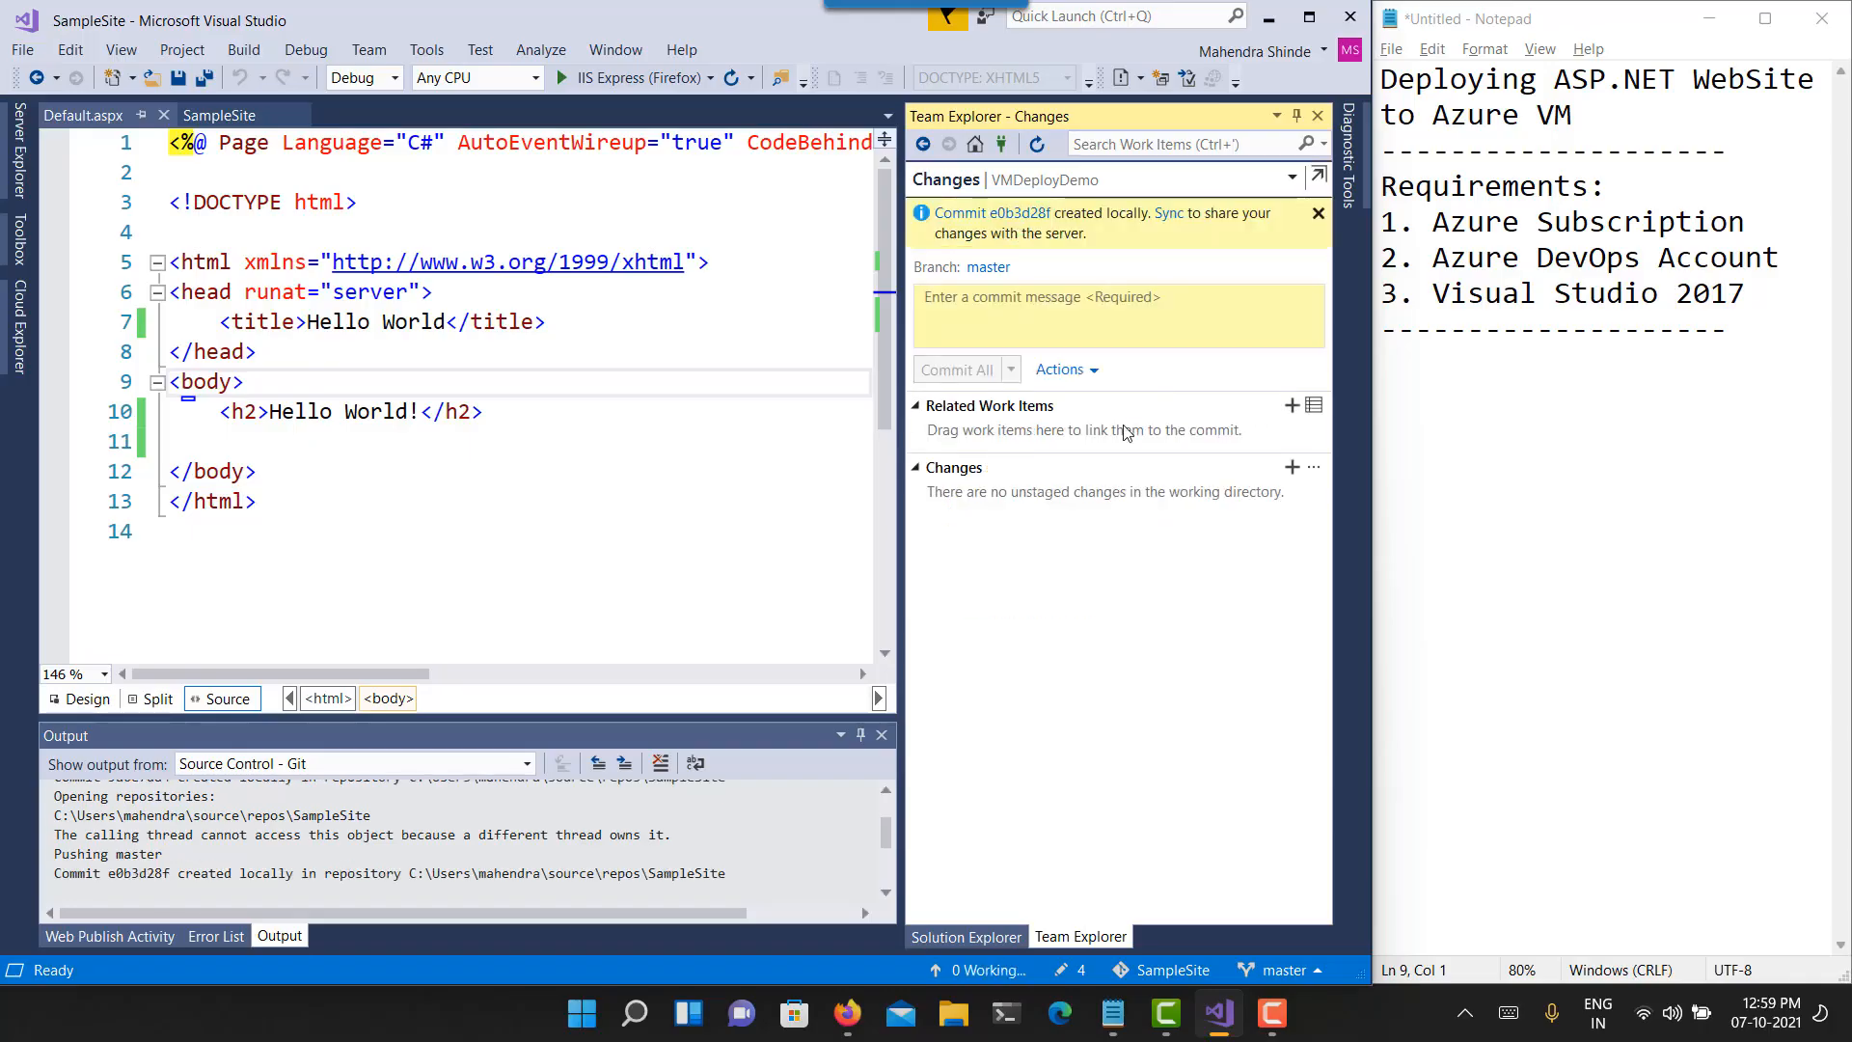
- Fetch from the remote and push the outgoing commit, and reload the SampleSite folder of the repository in the browser
{"action": "left_click", "coordinate": [1170, 216]}
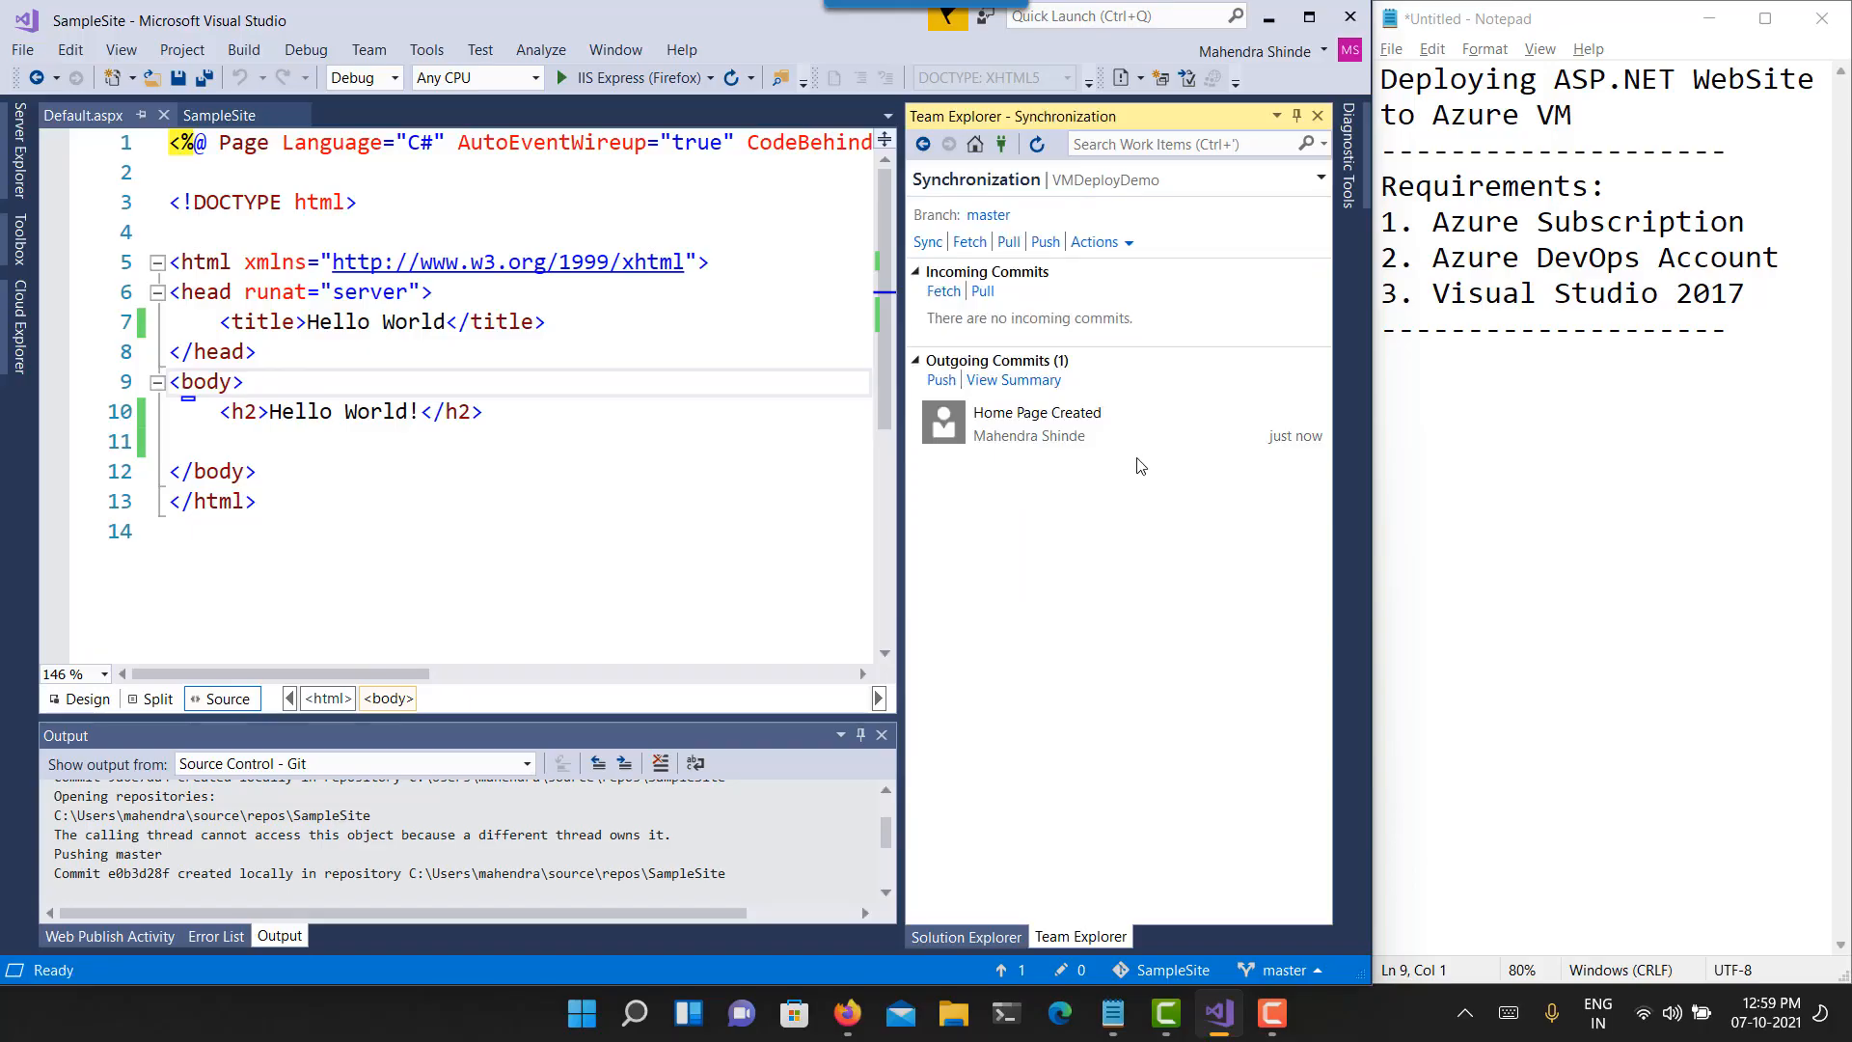
{"action": "left_click", "coordinate": [946, 291]}
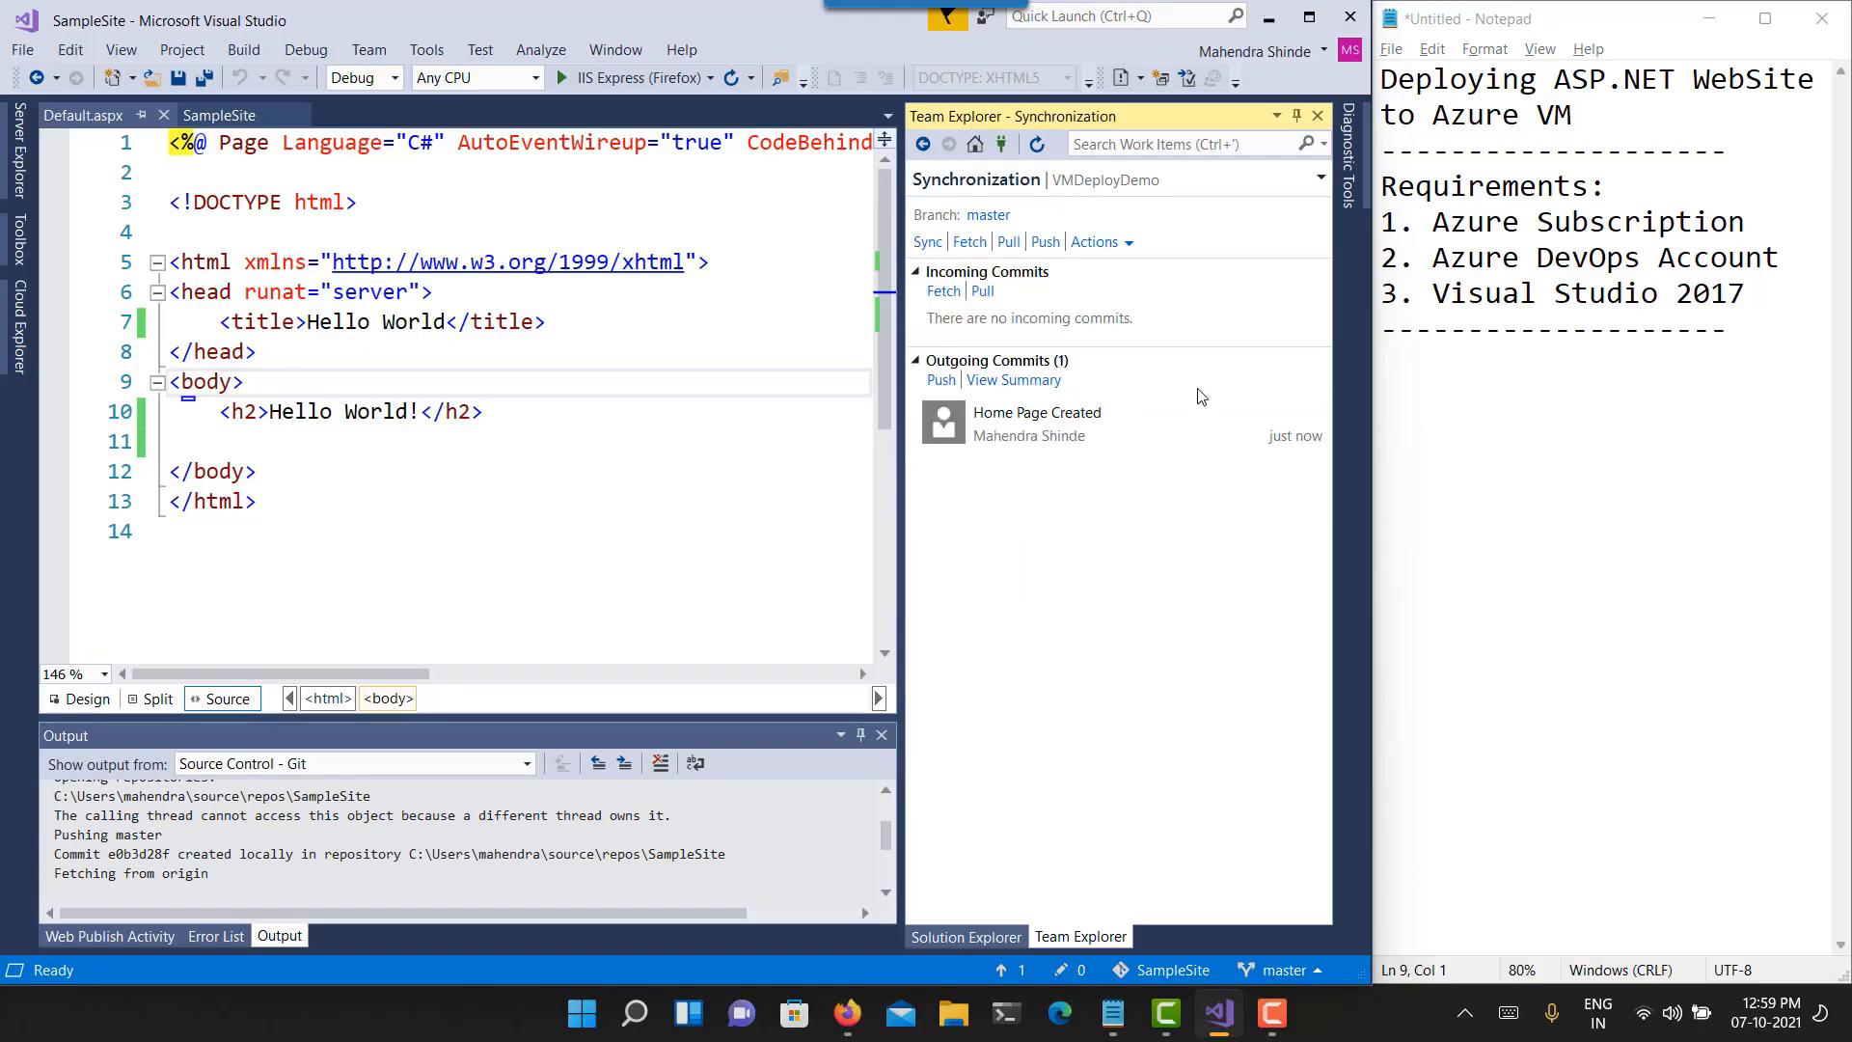
{"action": "left_click", "coordinate": [935, 380]}
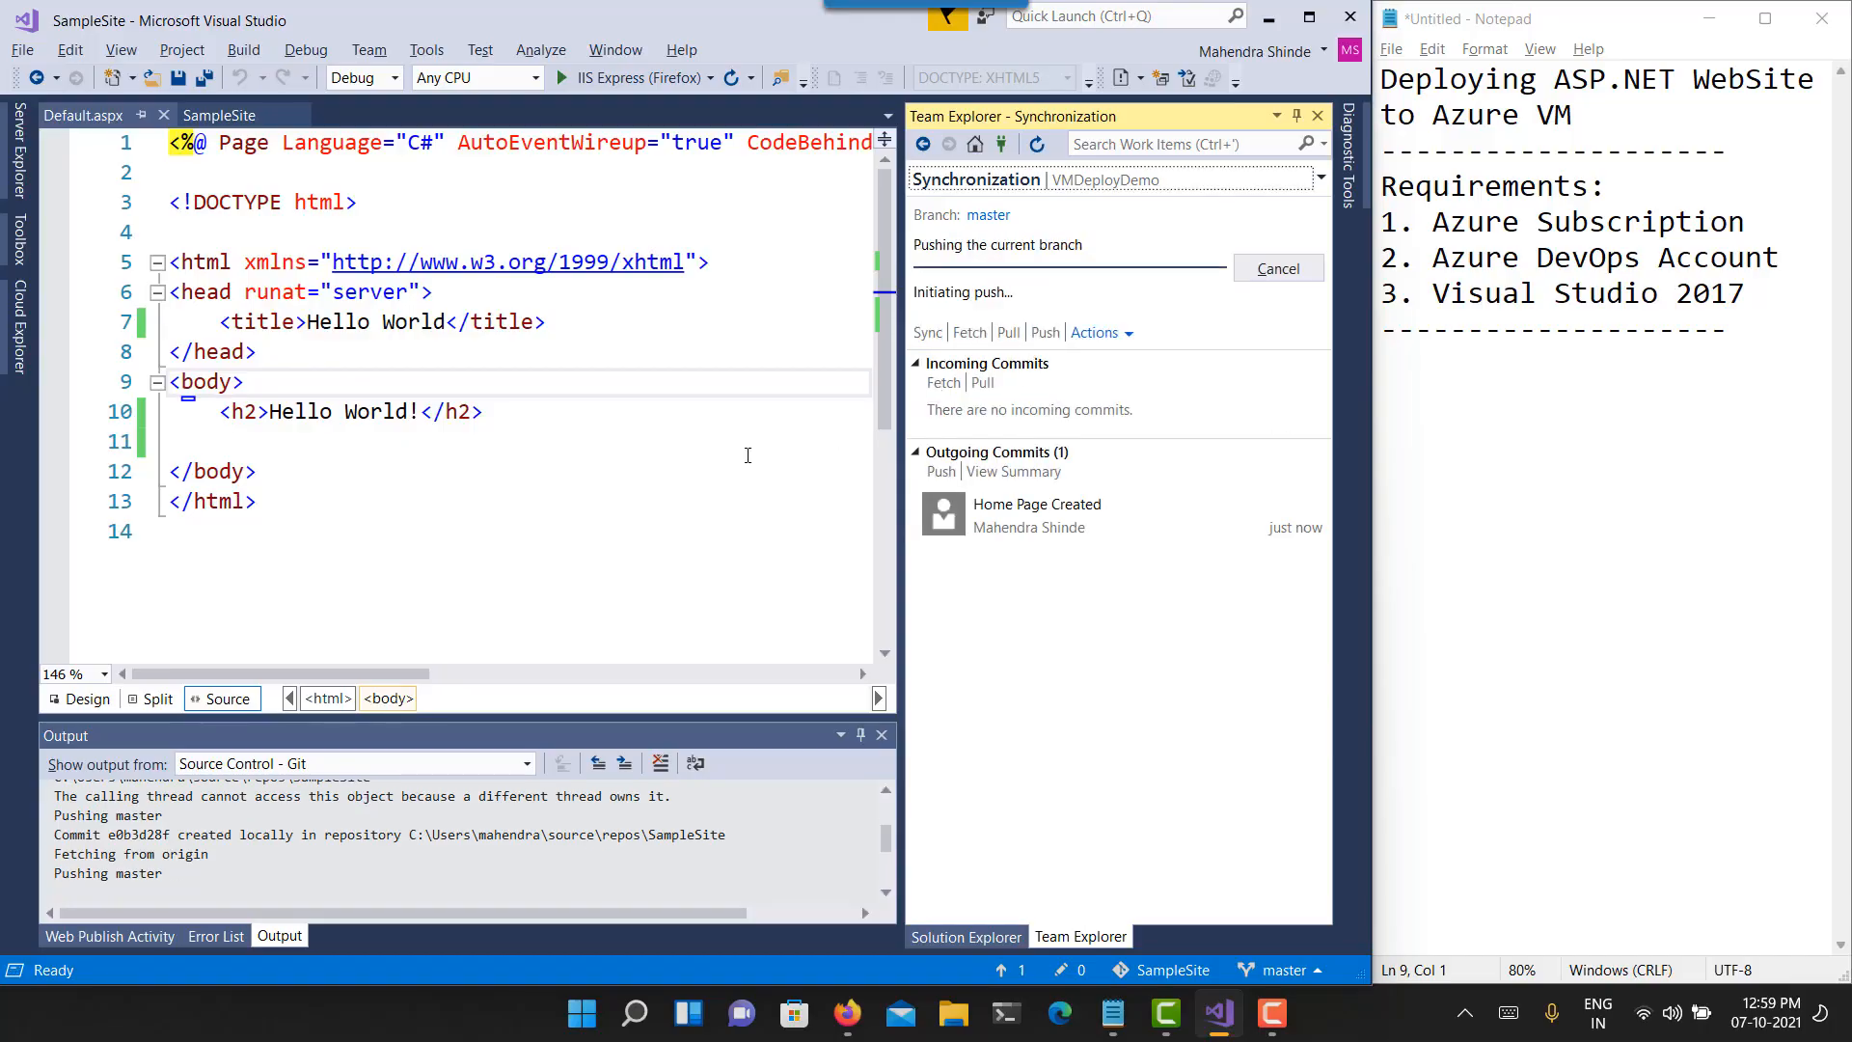
{"action": "key", "text": "alt+Tab"}
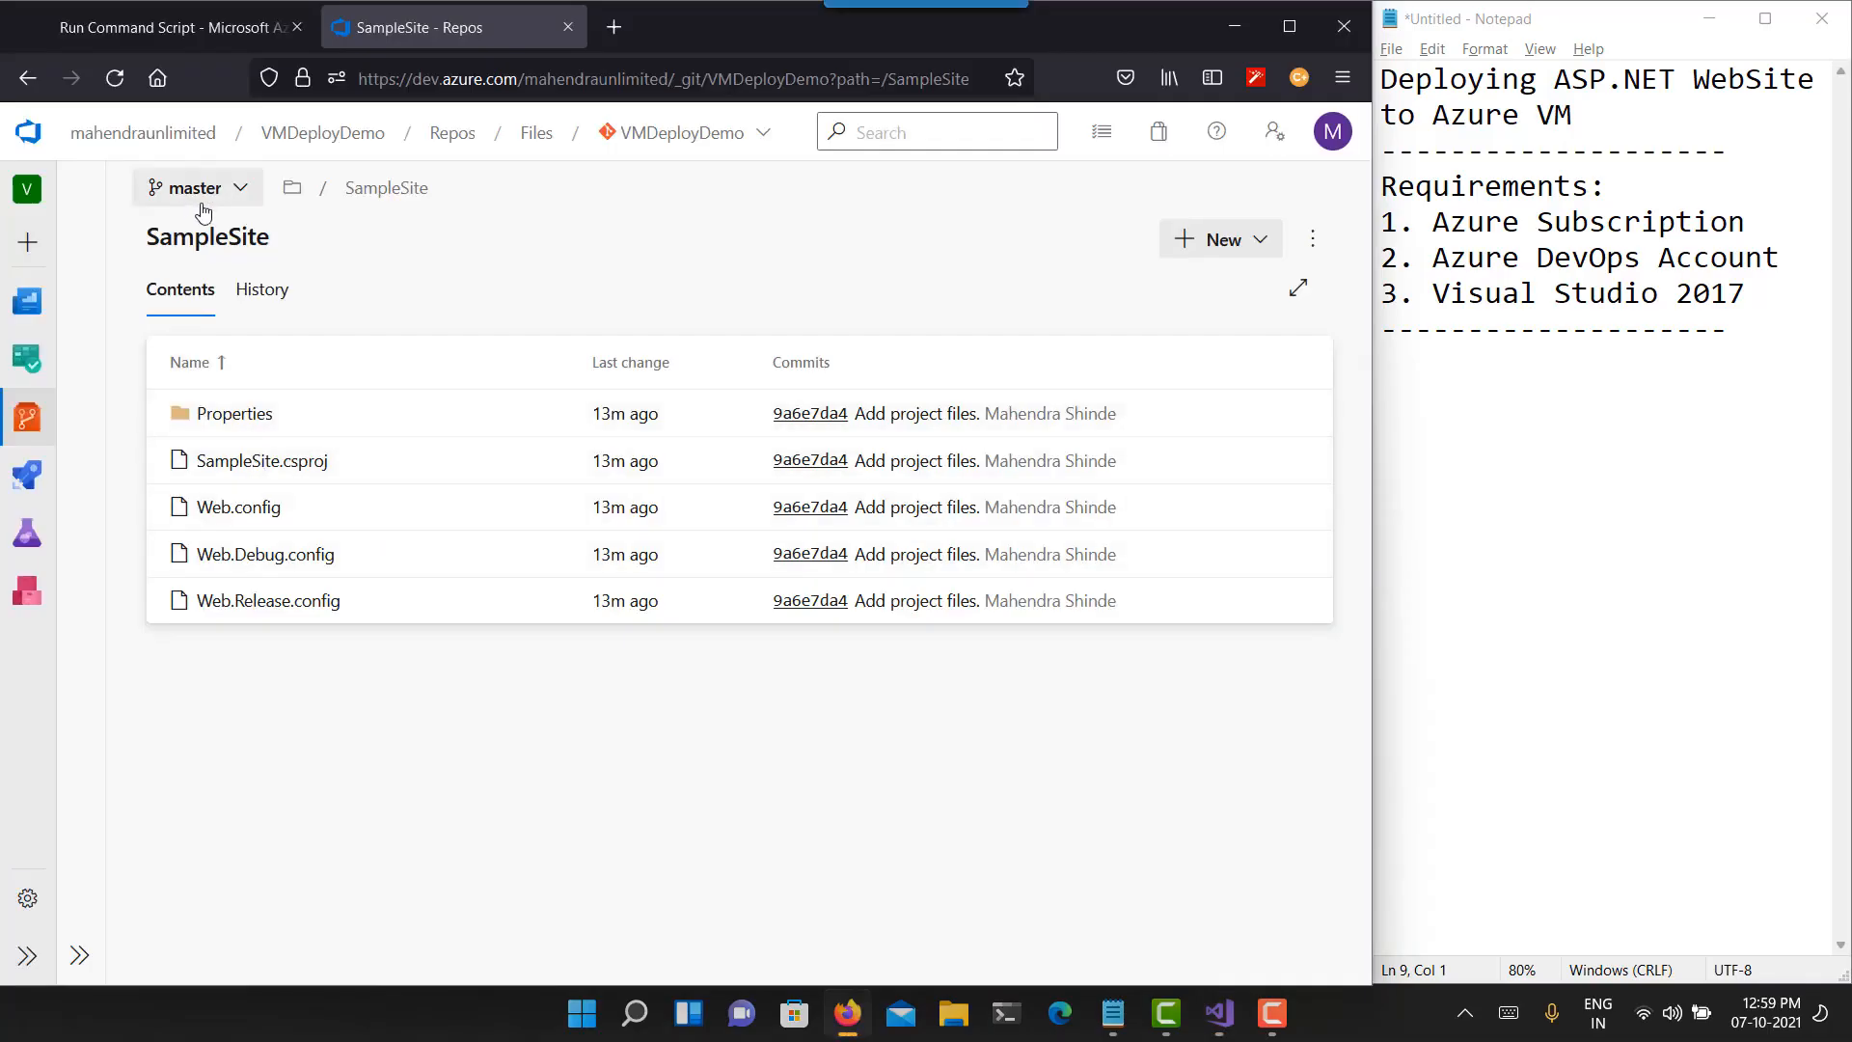
{"action": "left_click", "coordinate": [118, 79]}
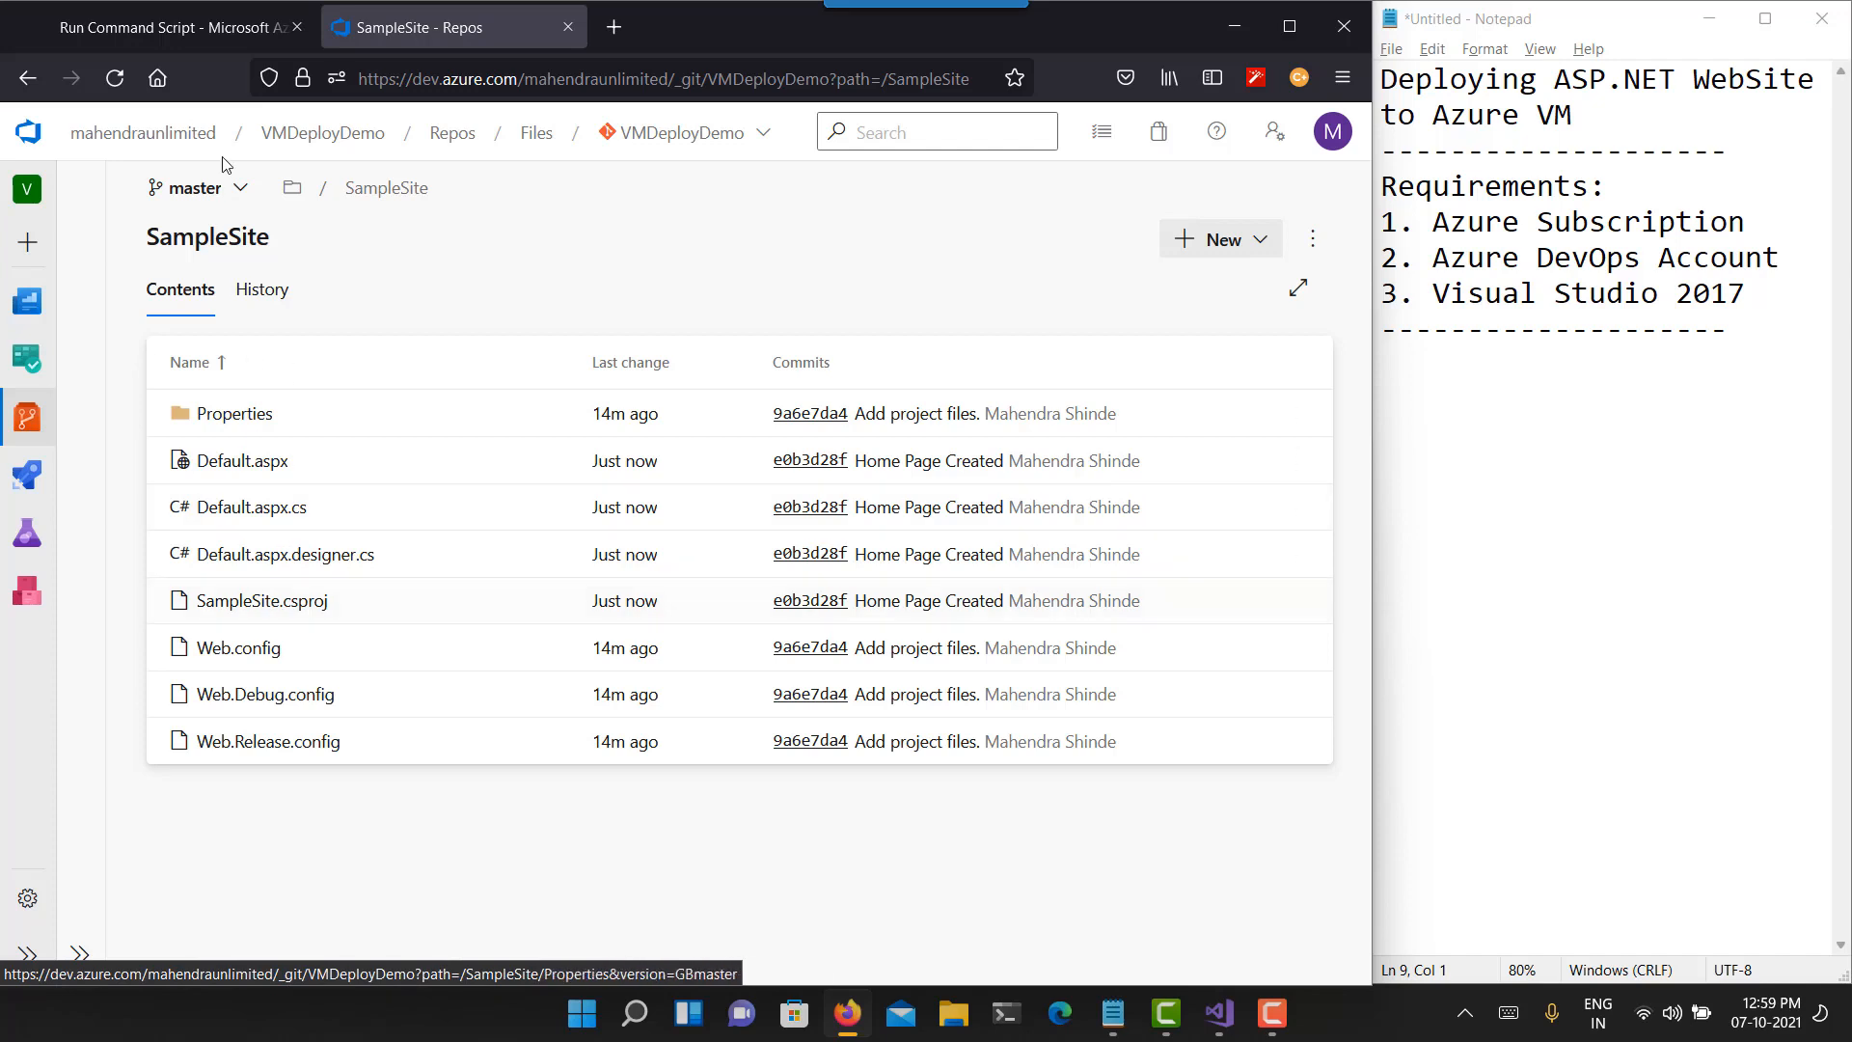
- Close the Run Command Script pane in the Azure portal and open the overview of the SampleWeb virtual machine
{"action": "left_click", "coordinate": [174, 32]}
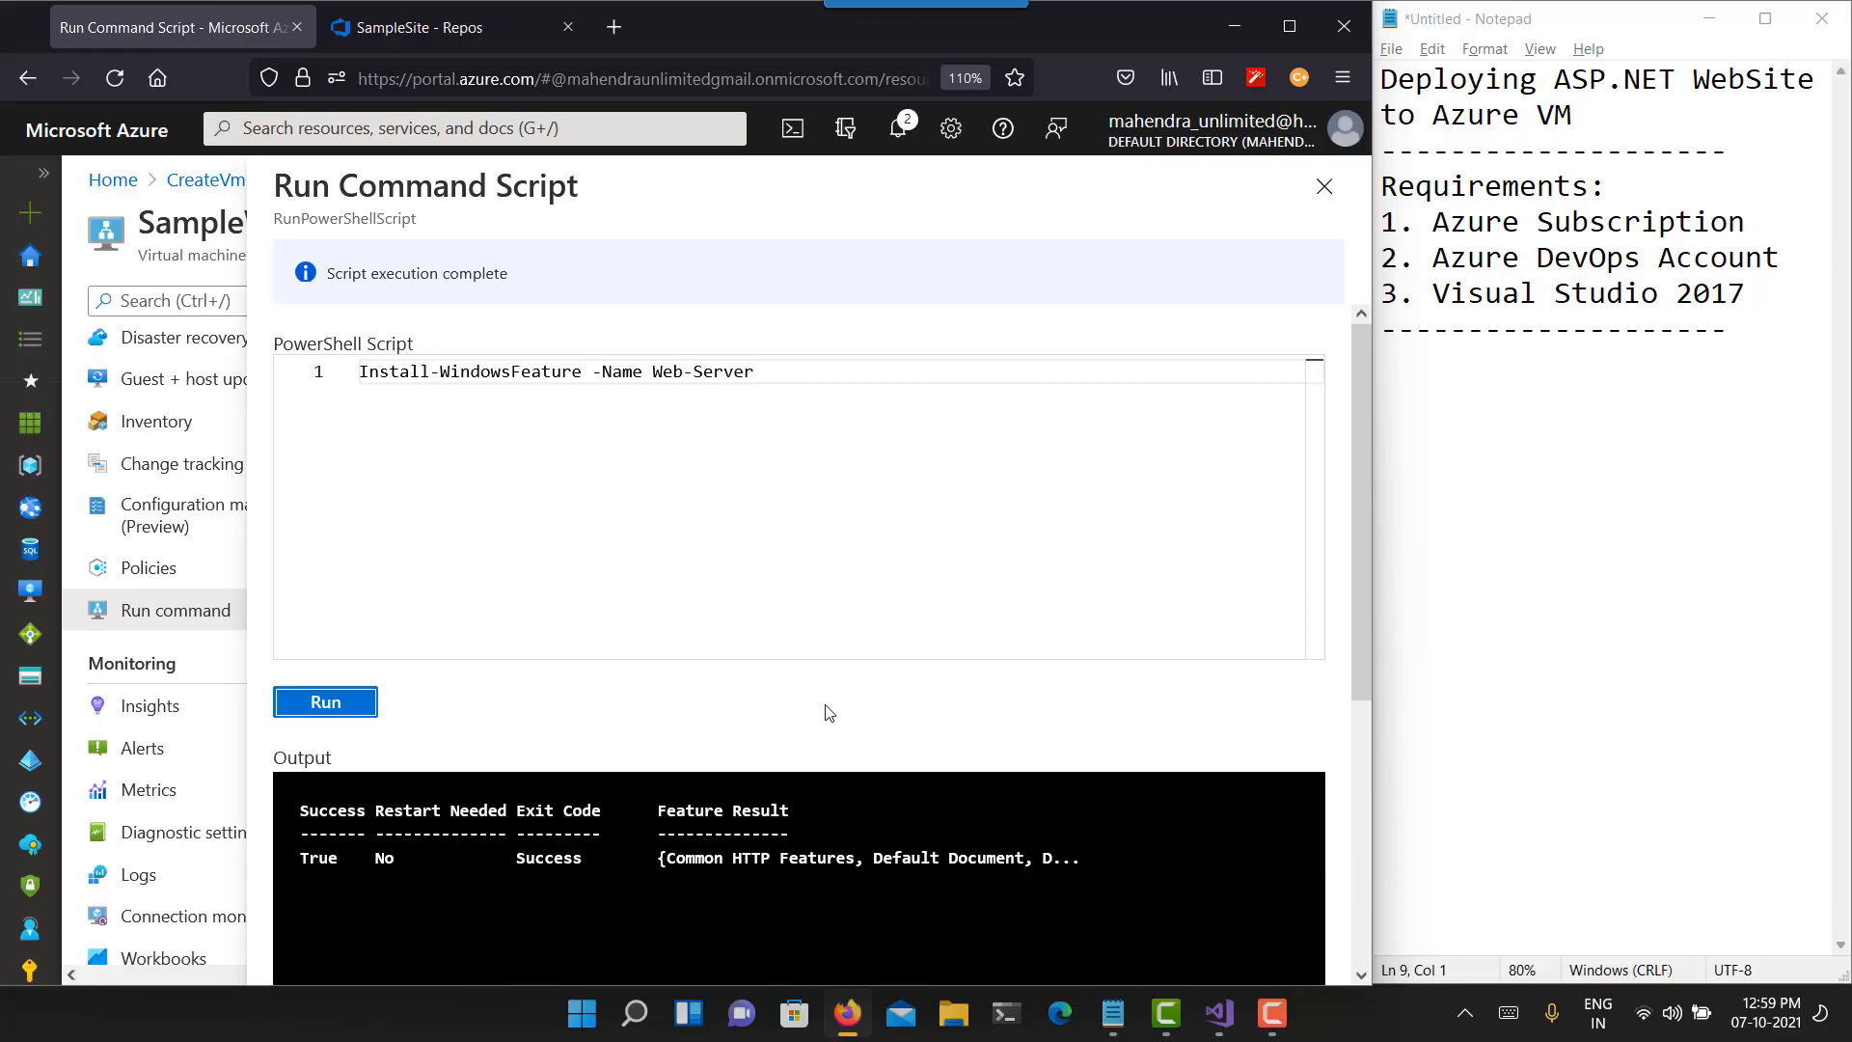
{"action": "left_click", "coordinate": [1324, 186]}
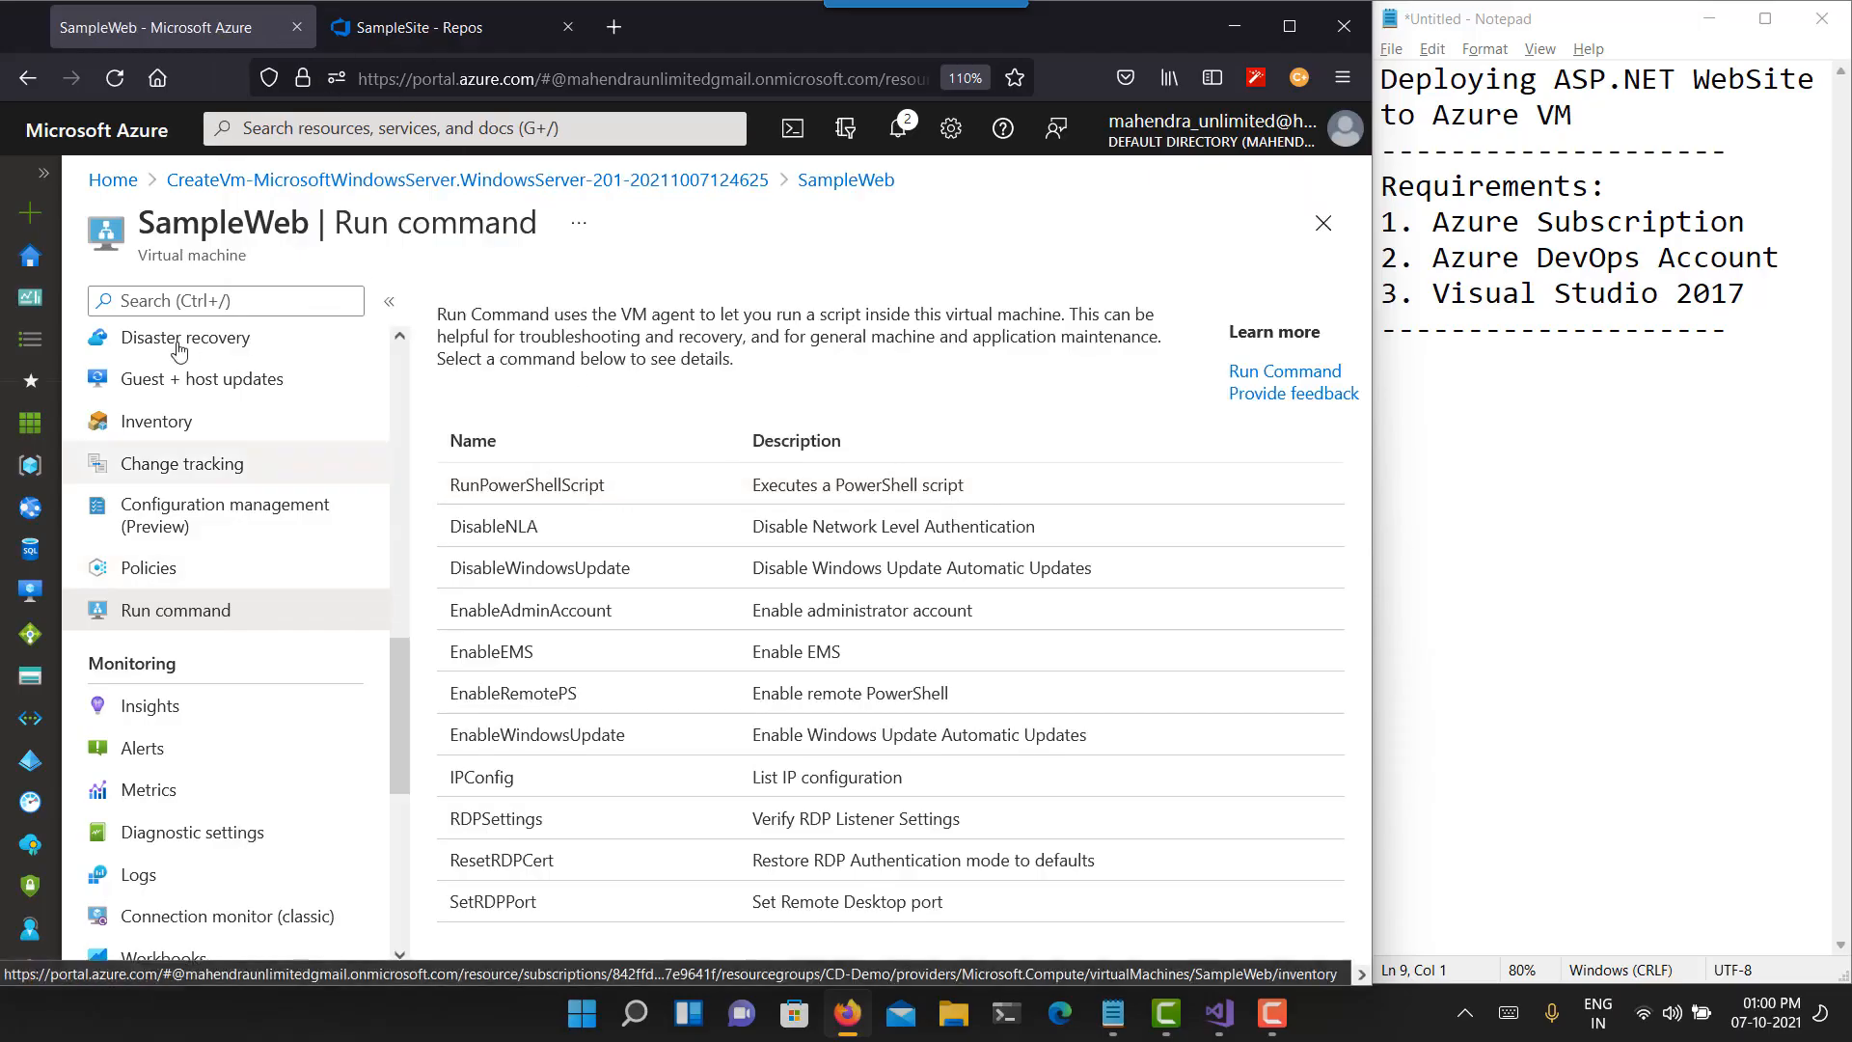
{"action": "scroll", "coordinate": [223, 380], "scroll_direction": "up", "scroll_amount": 10}
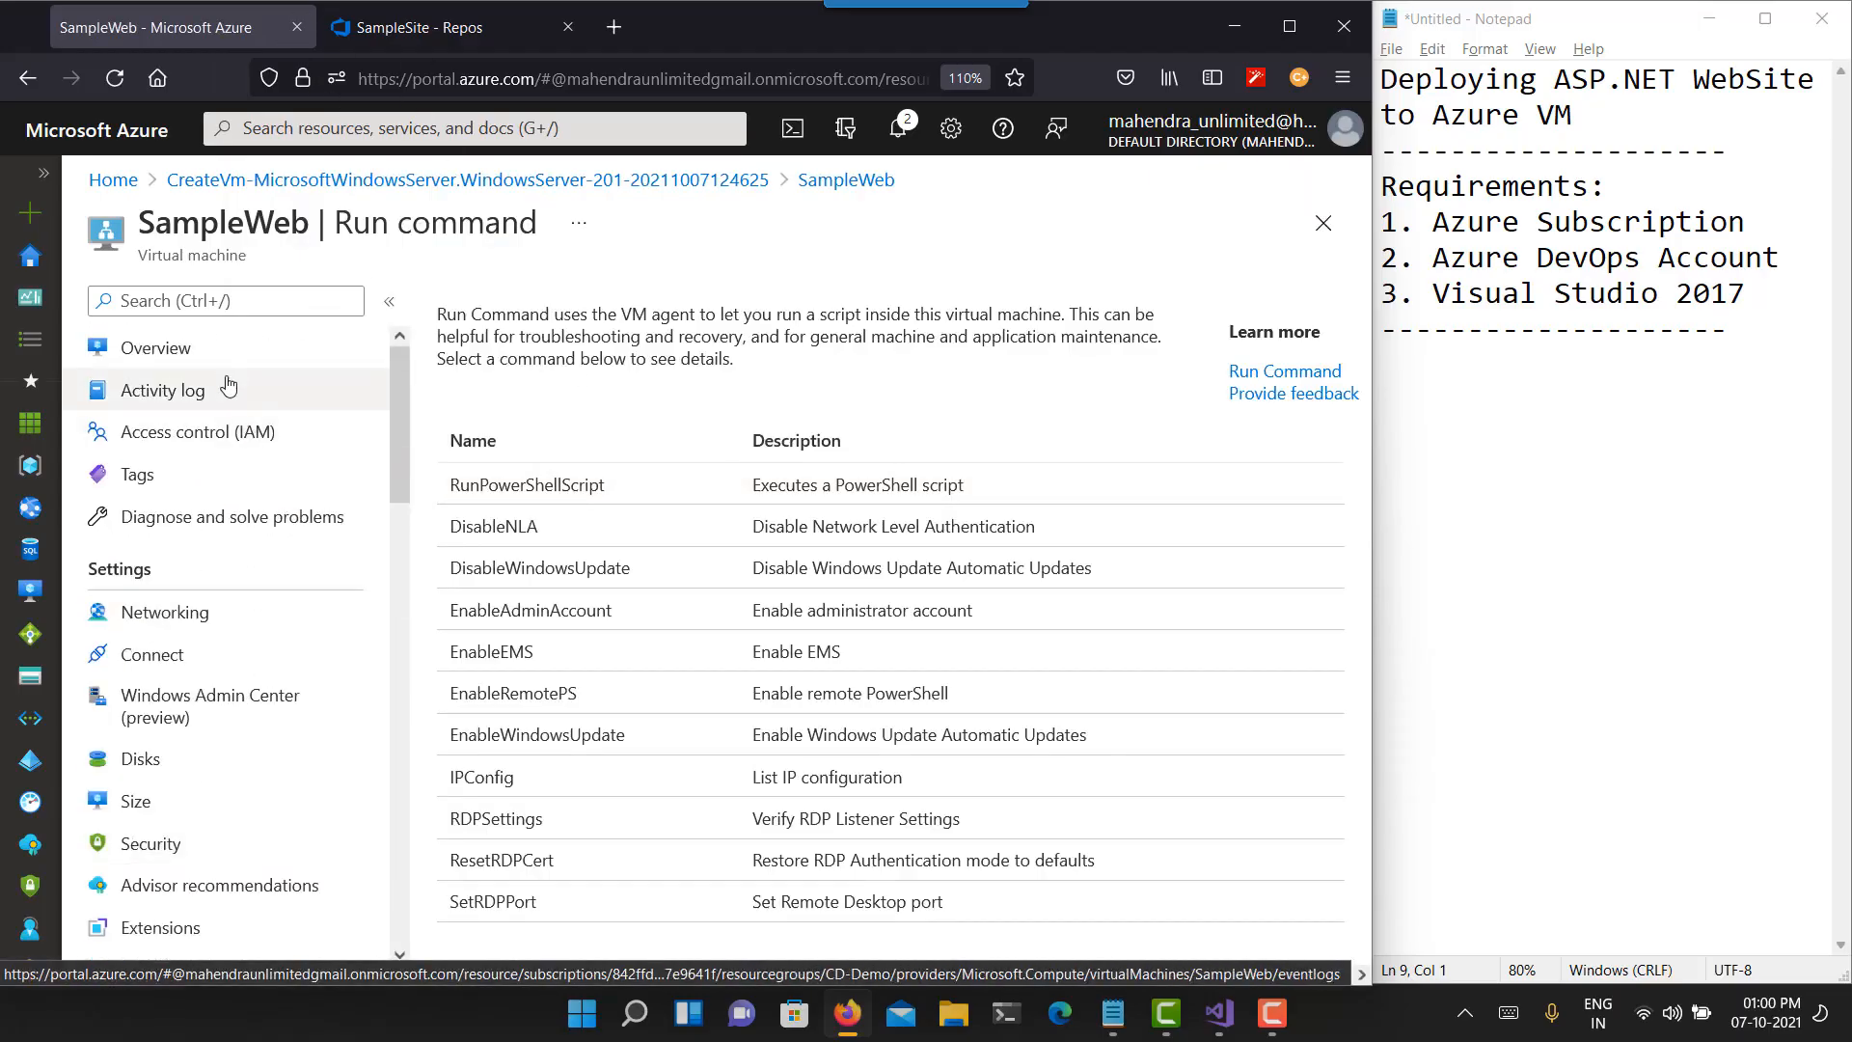
{"action": "left_click", "coordinate": [213, 351]}
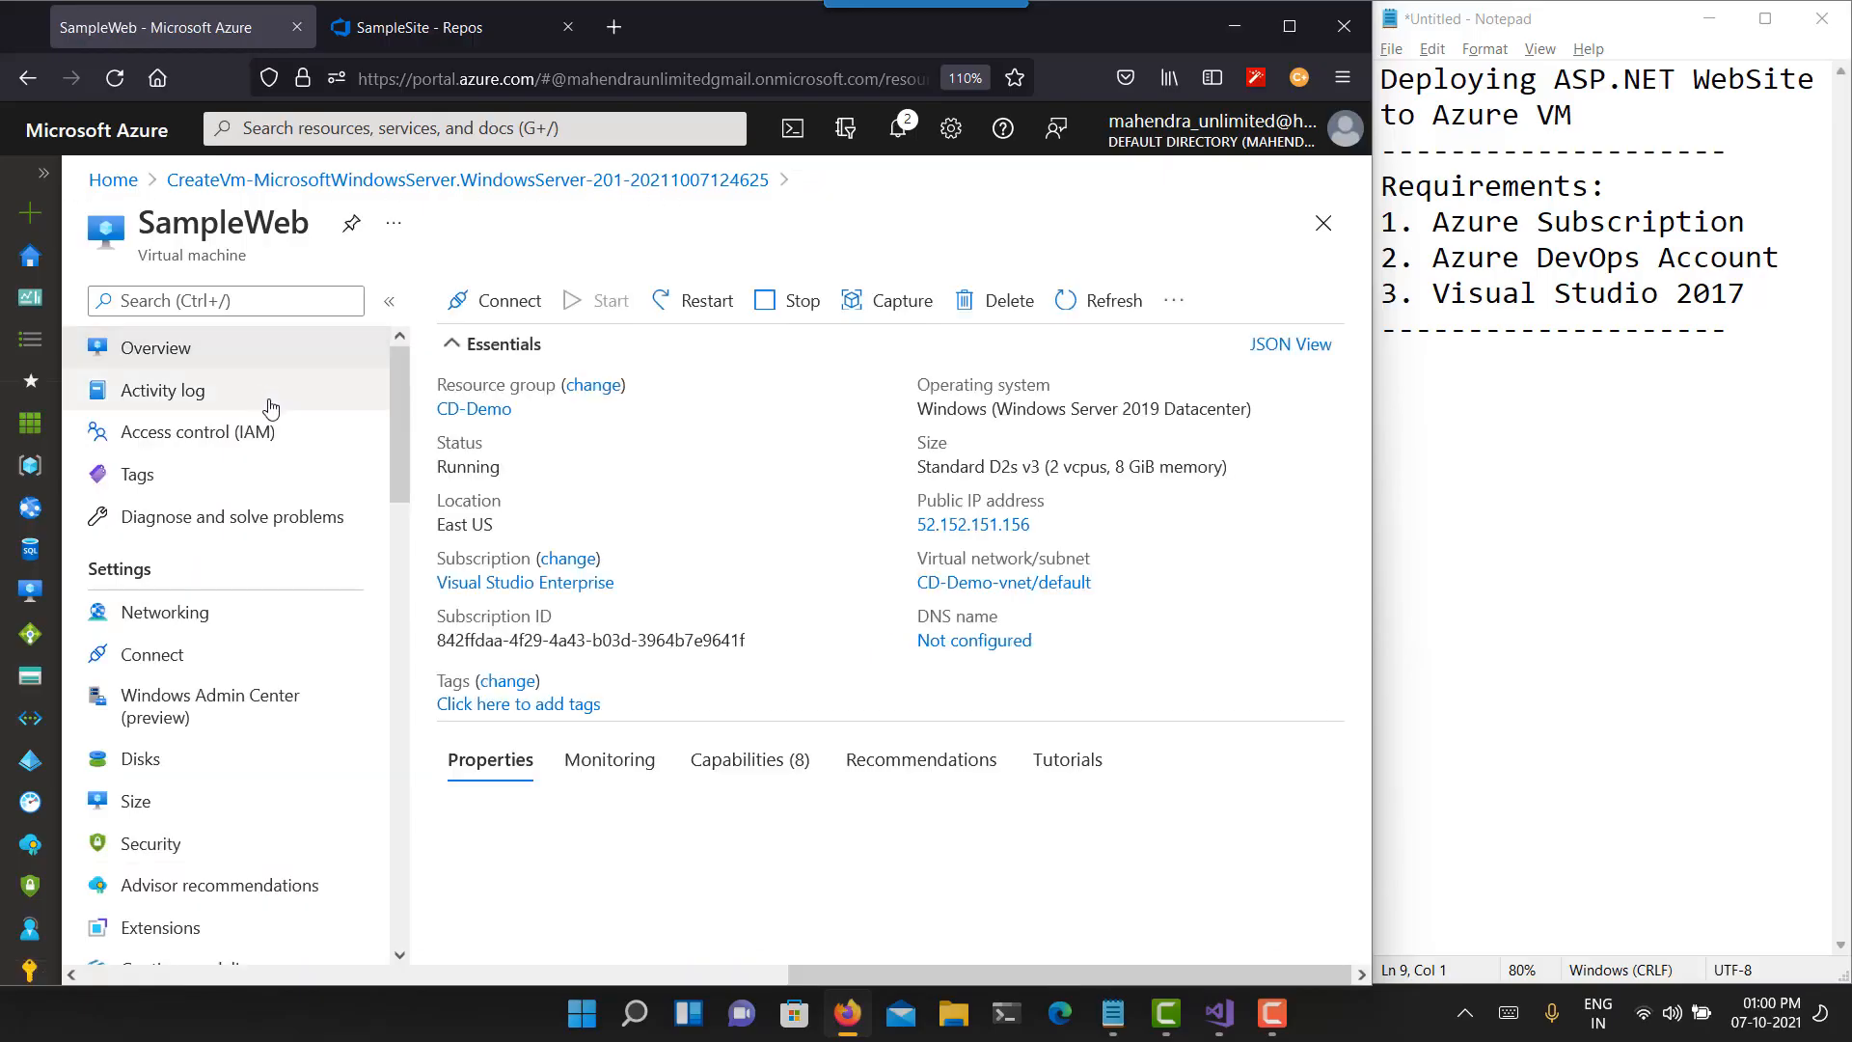
- Create an Azure DevOps pipeline for the VMDeployDemo repository in Azure Repos Git, using the ASP.NET template
{"action": "left_click", "coordinate": [461, 23]}
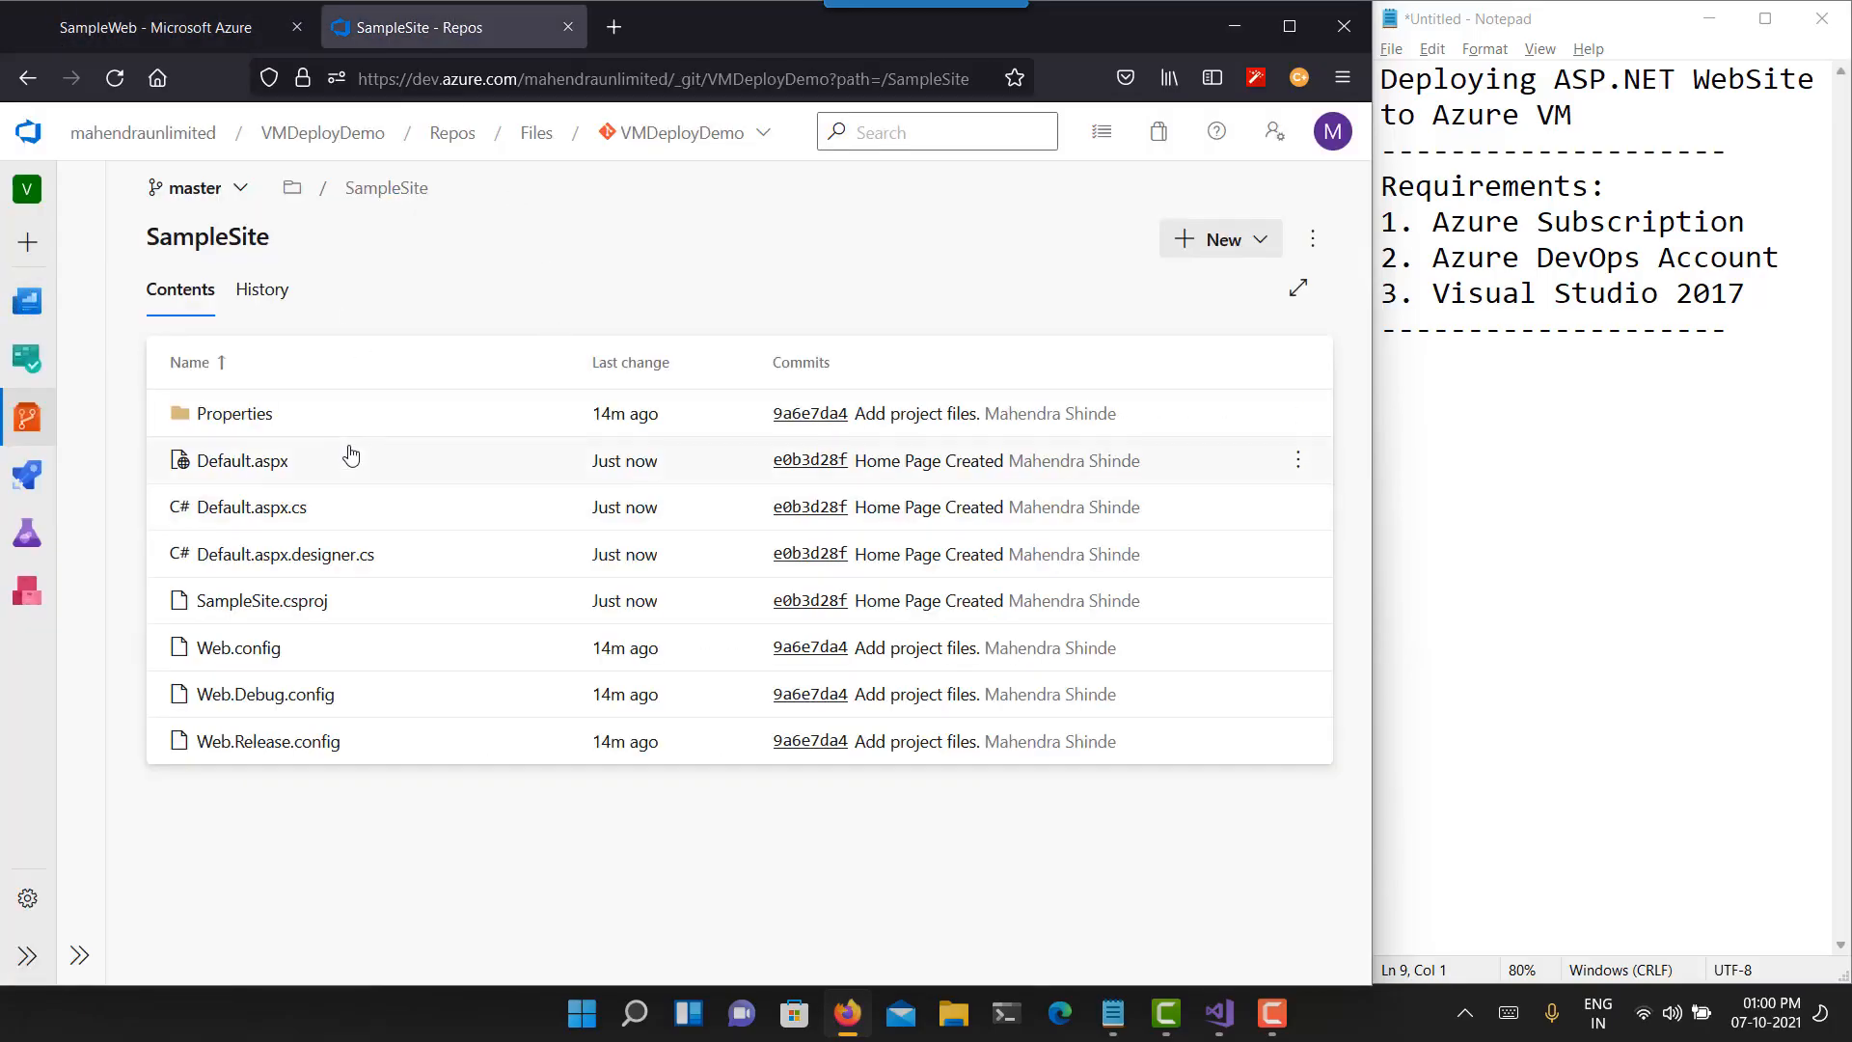
{"action": "mouse_move", "coordinate": [32, 500]}
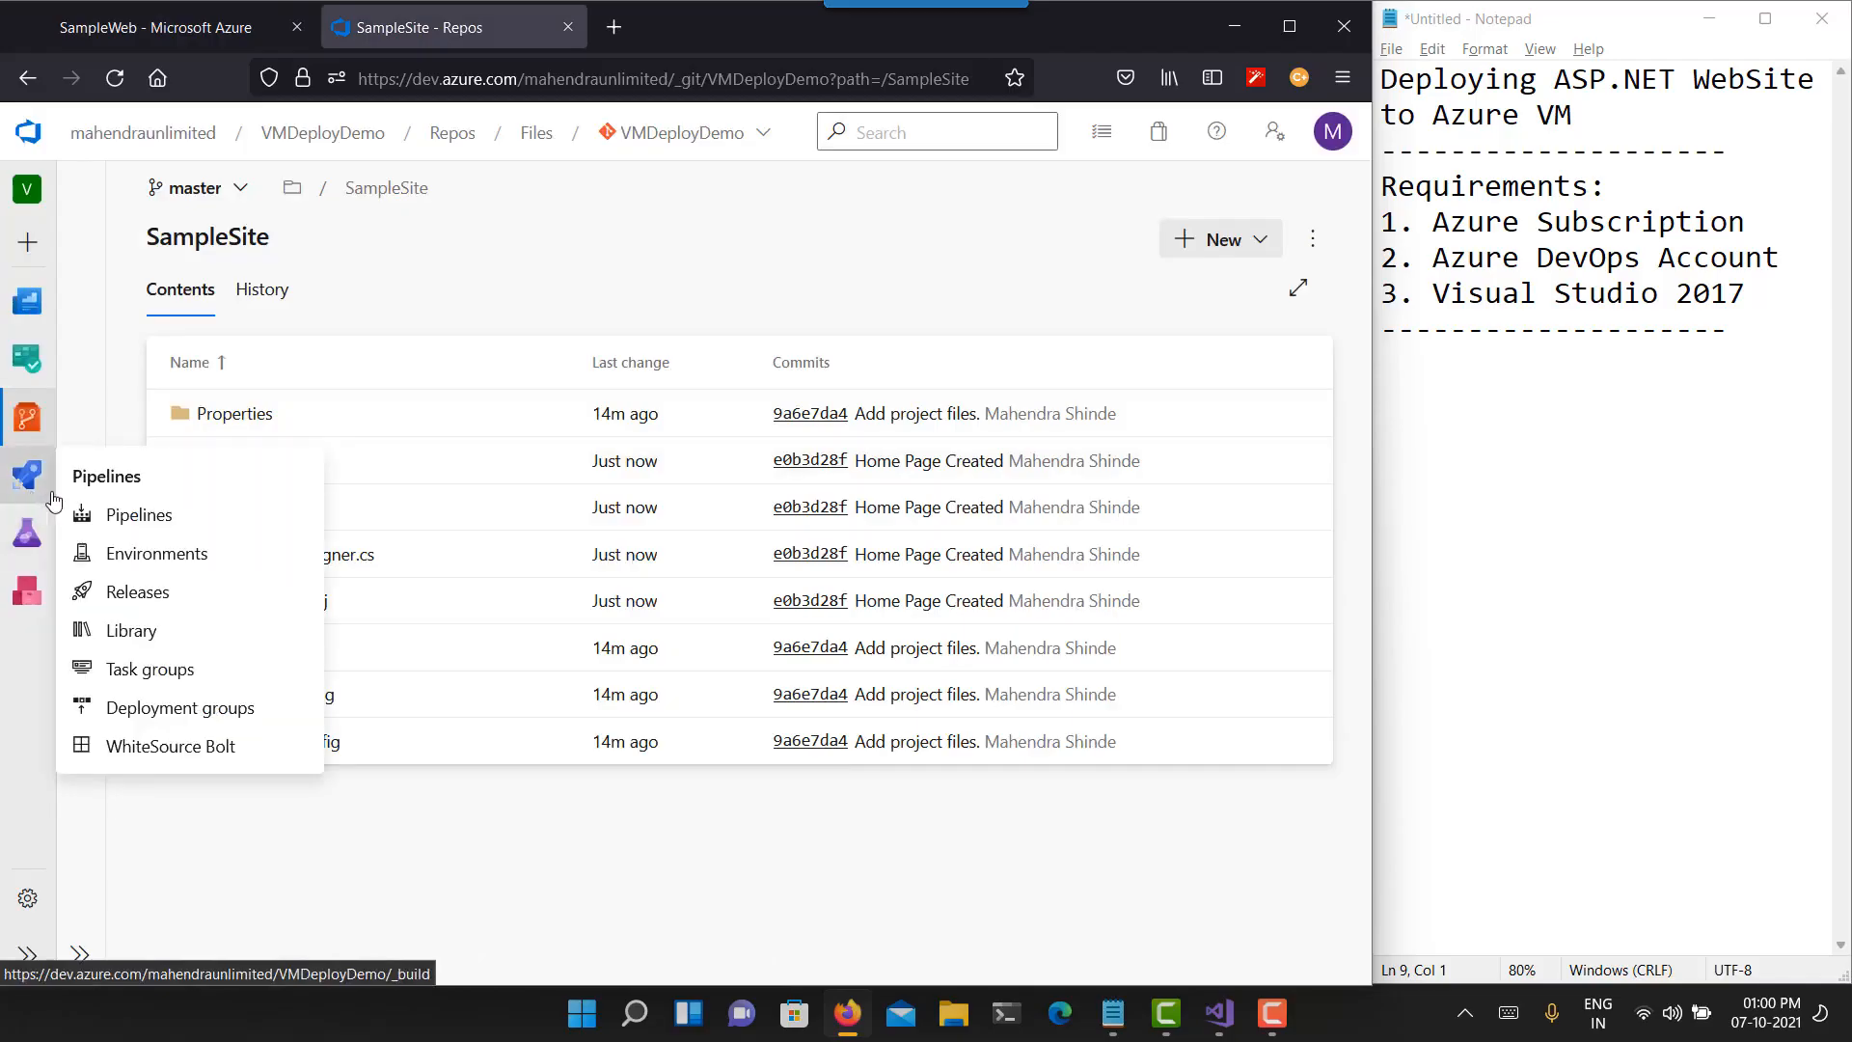
{"action": "left_click", "coordinate": [121, 521]}
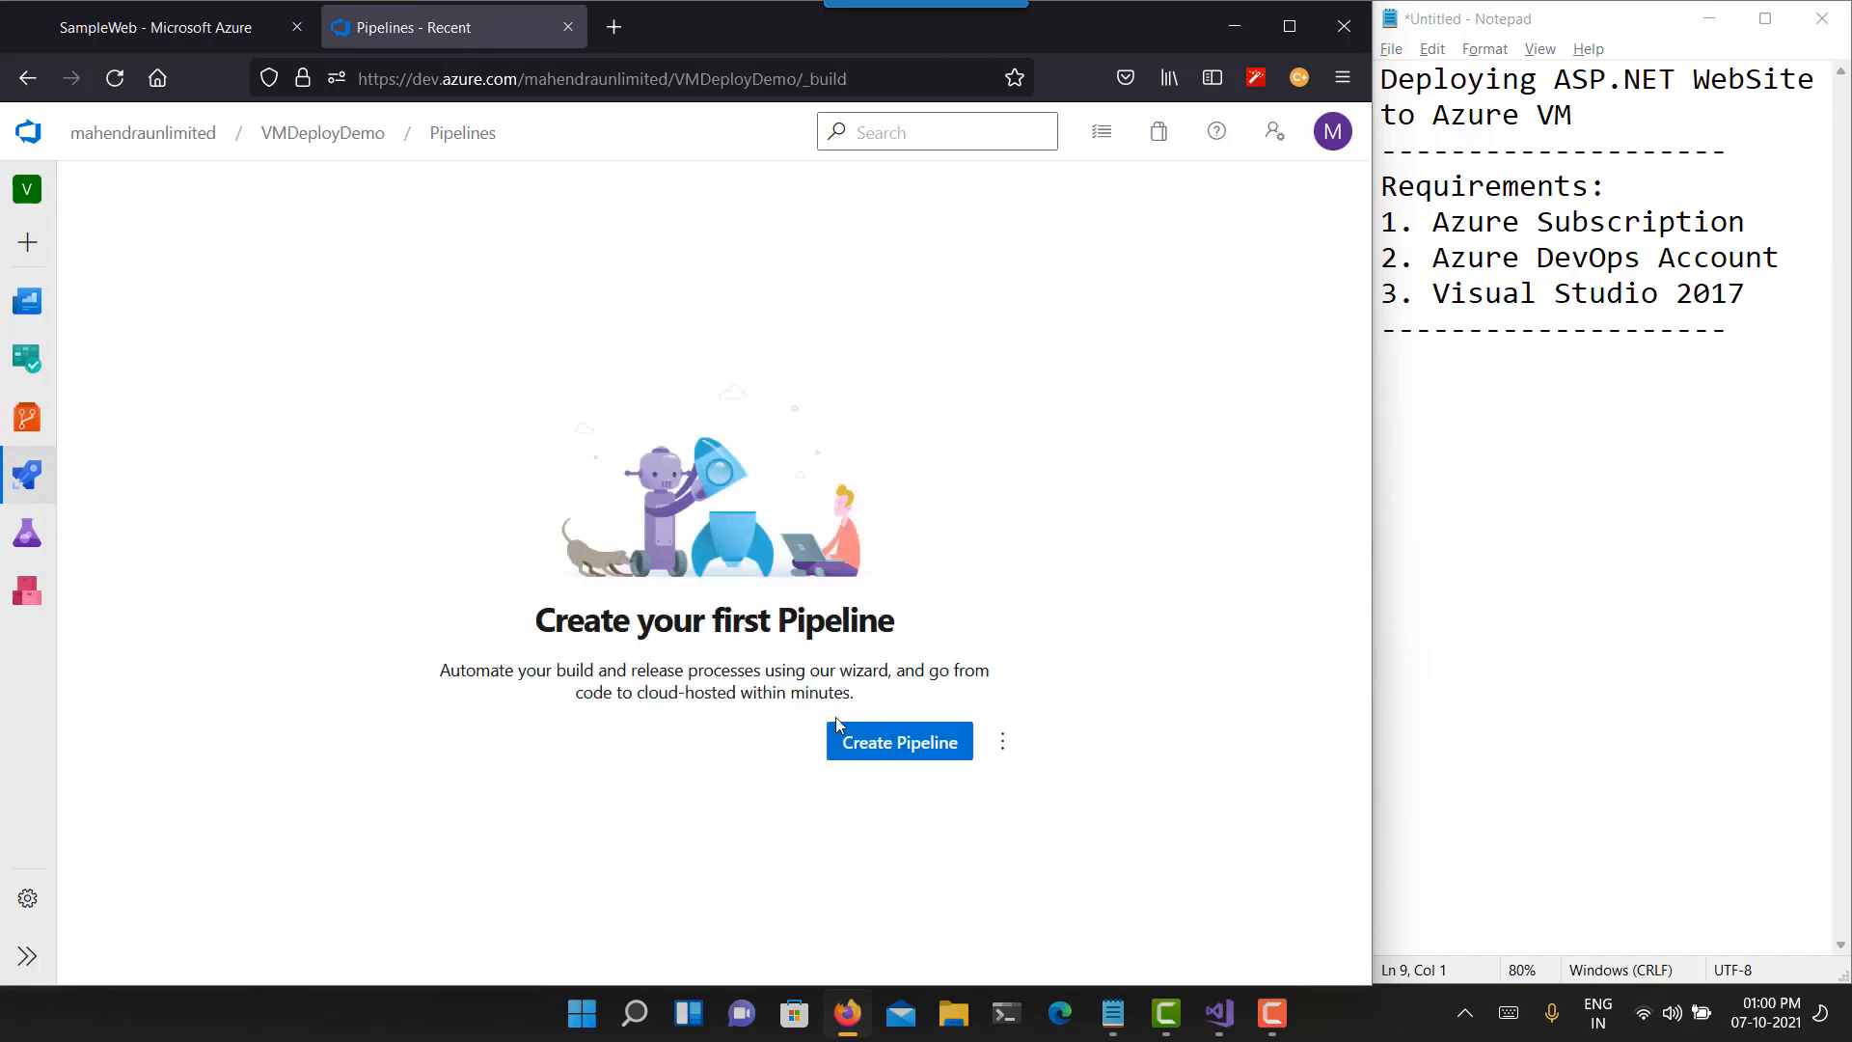
{"action": "left_click", "coordinate": [862, 740]}
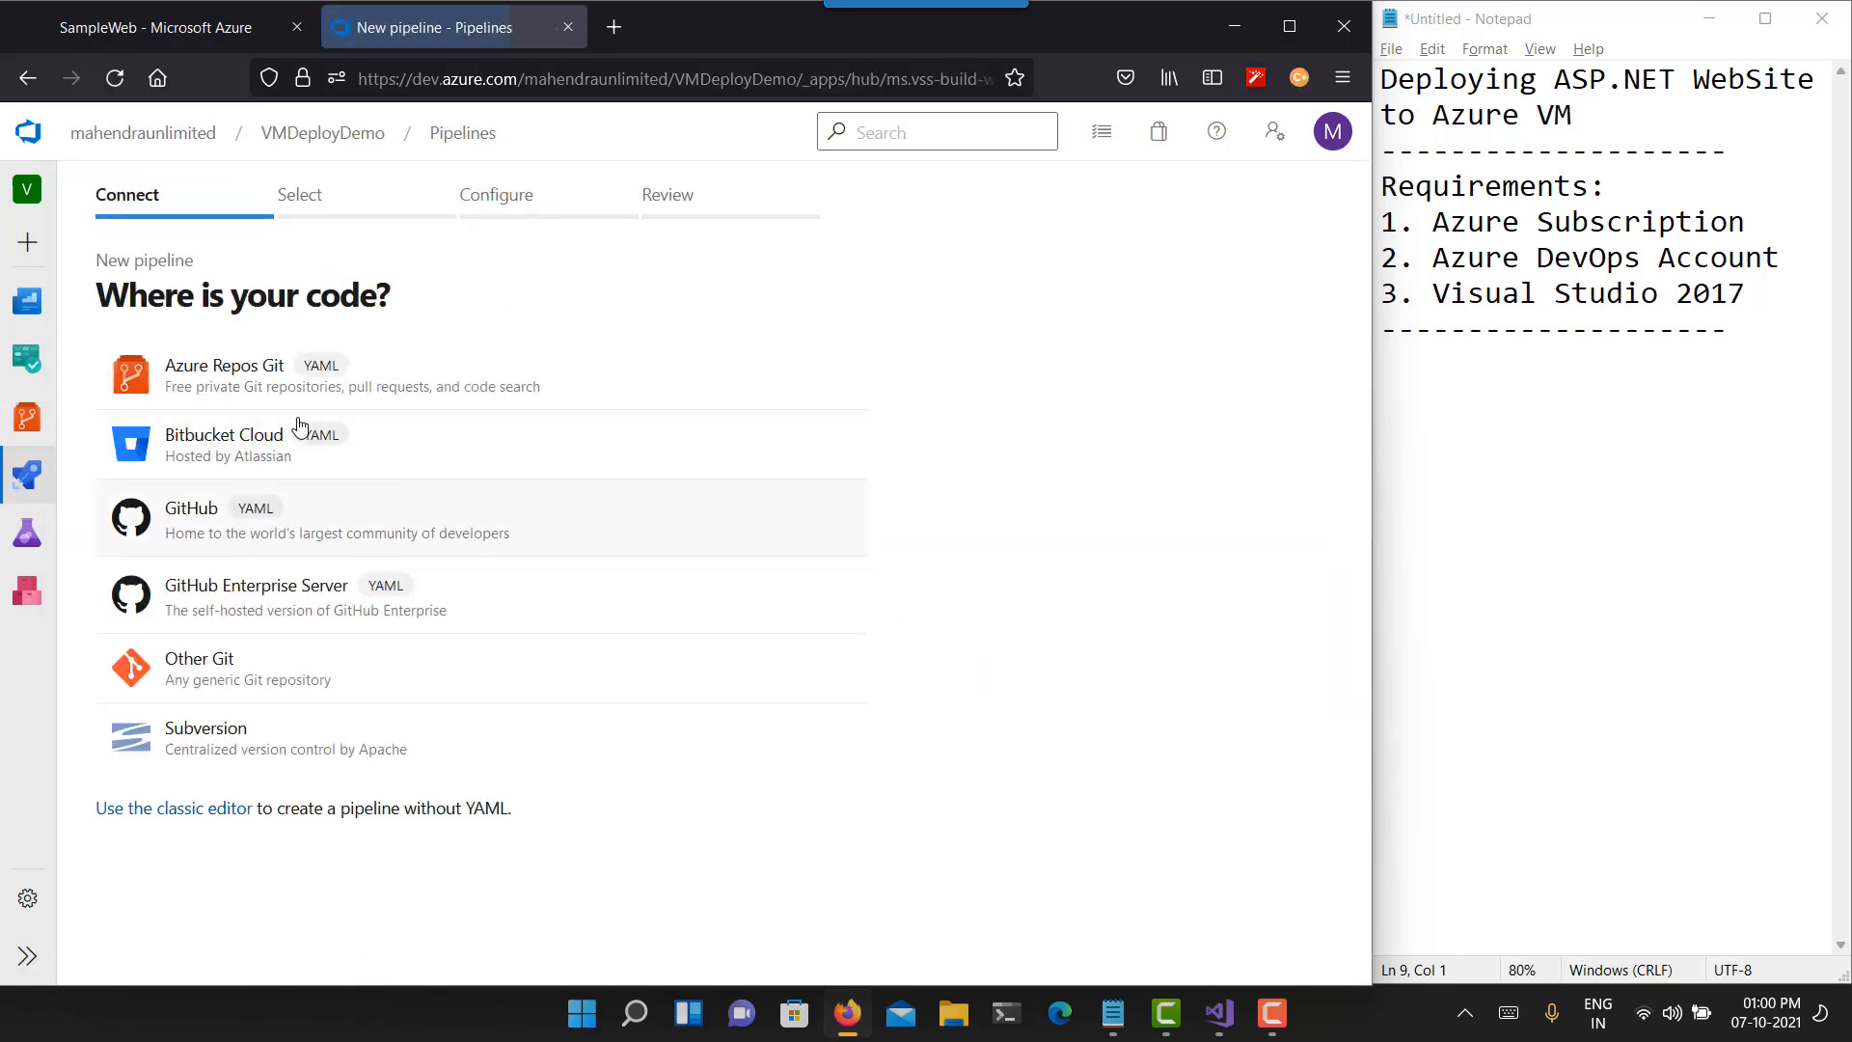
{"action": "left_click", "coordinate": [241, 377]}
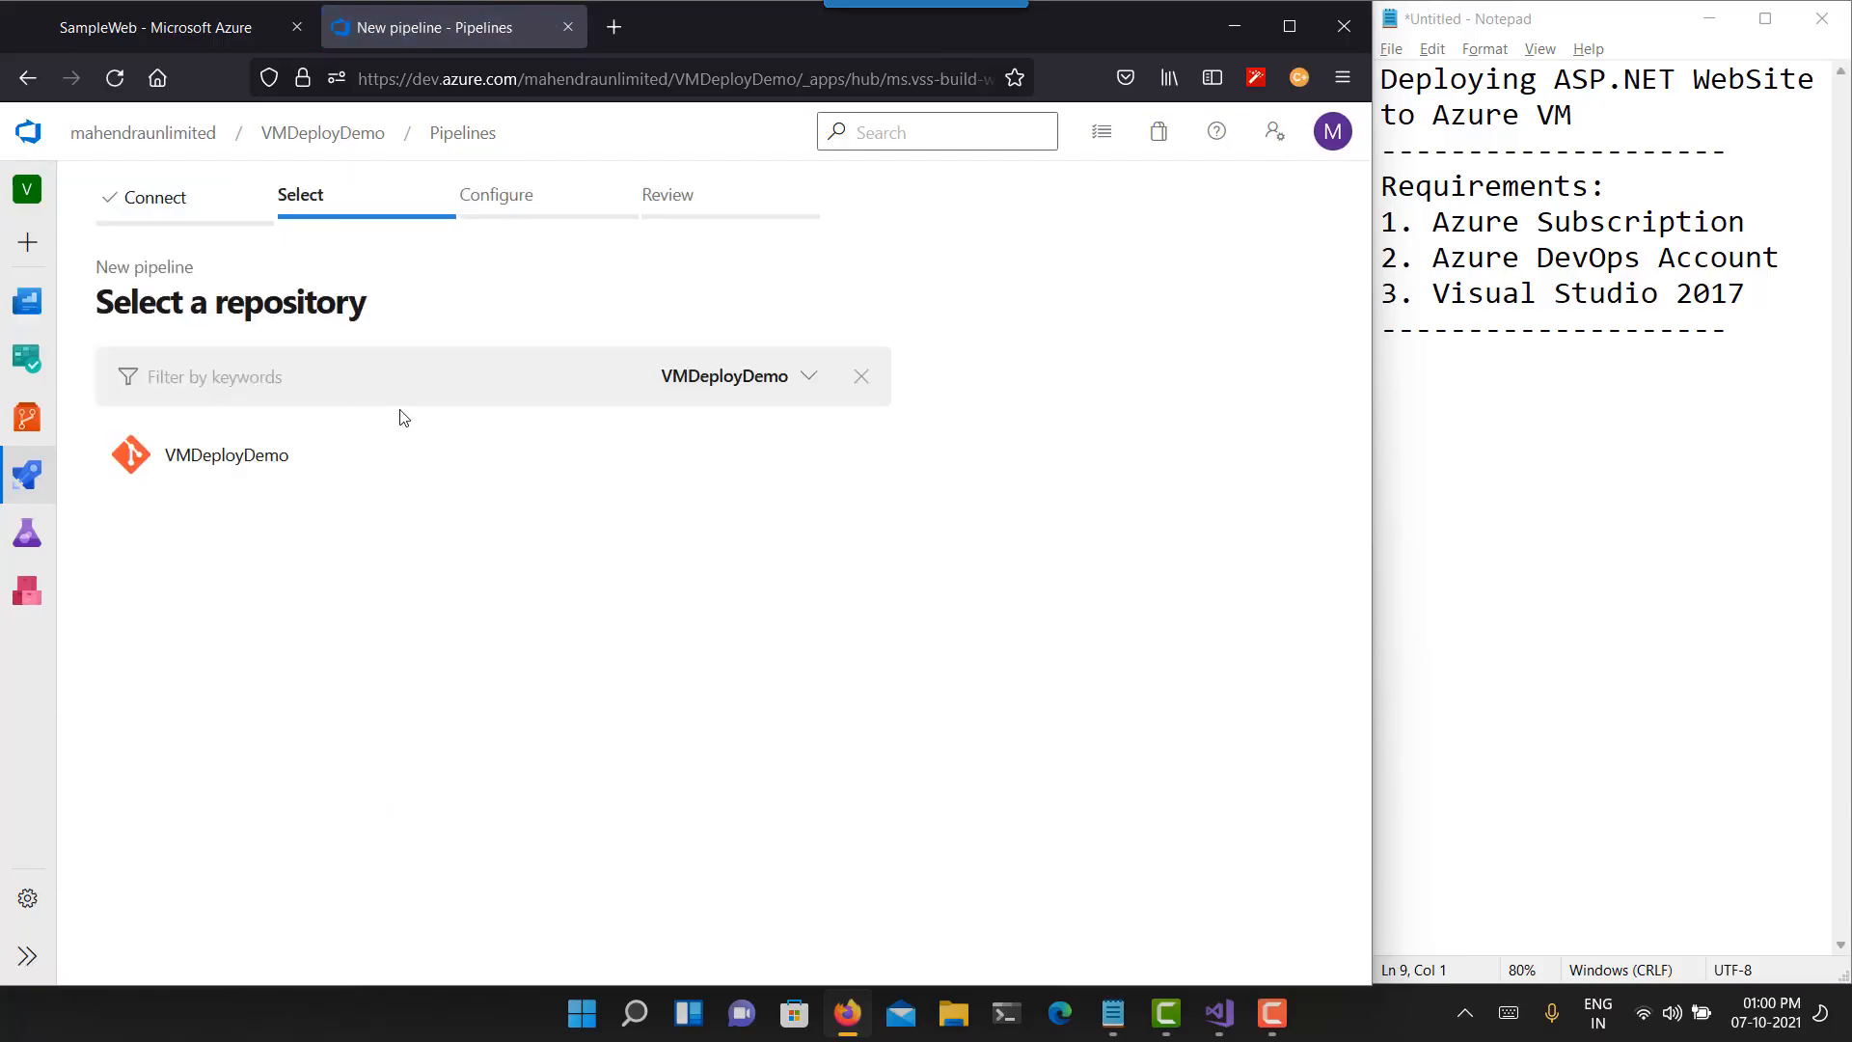
{"action": "left_click", "coordinate": [279, 481]}
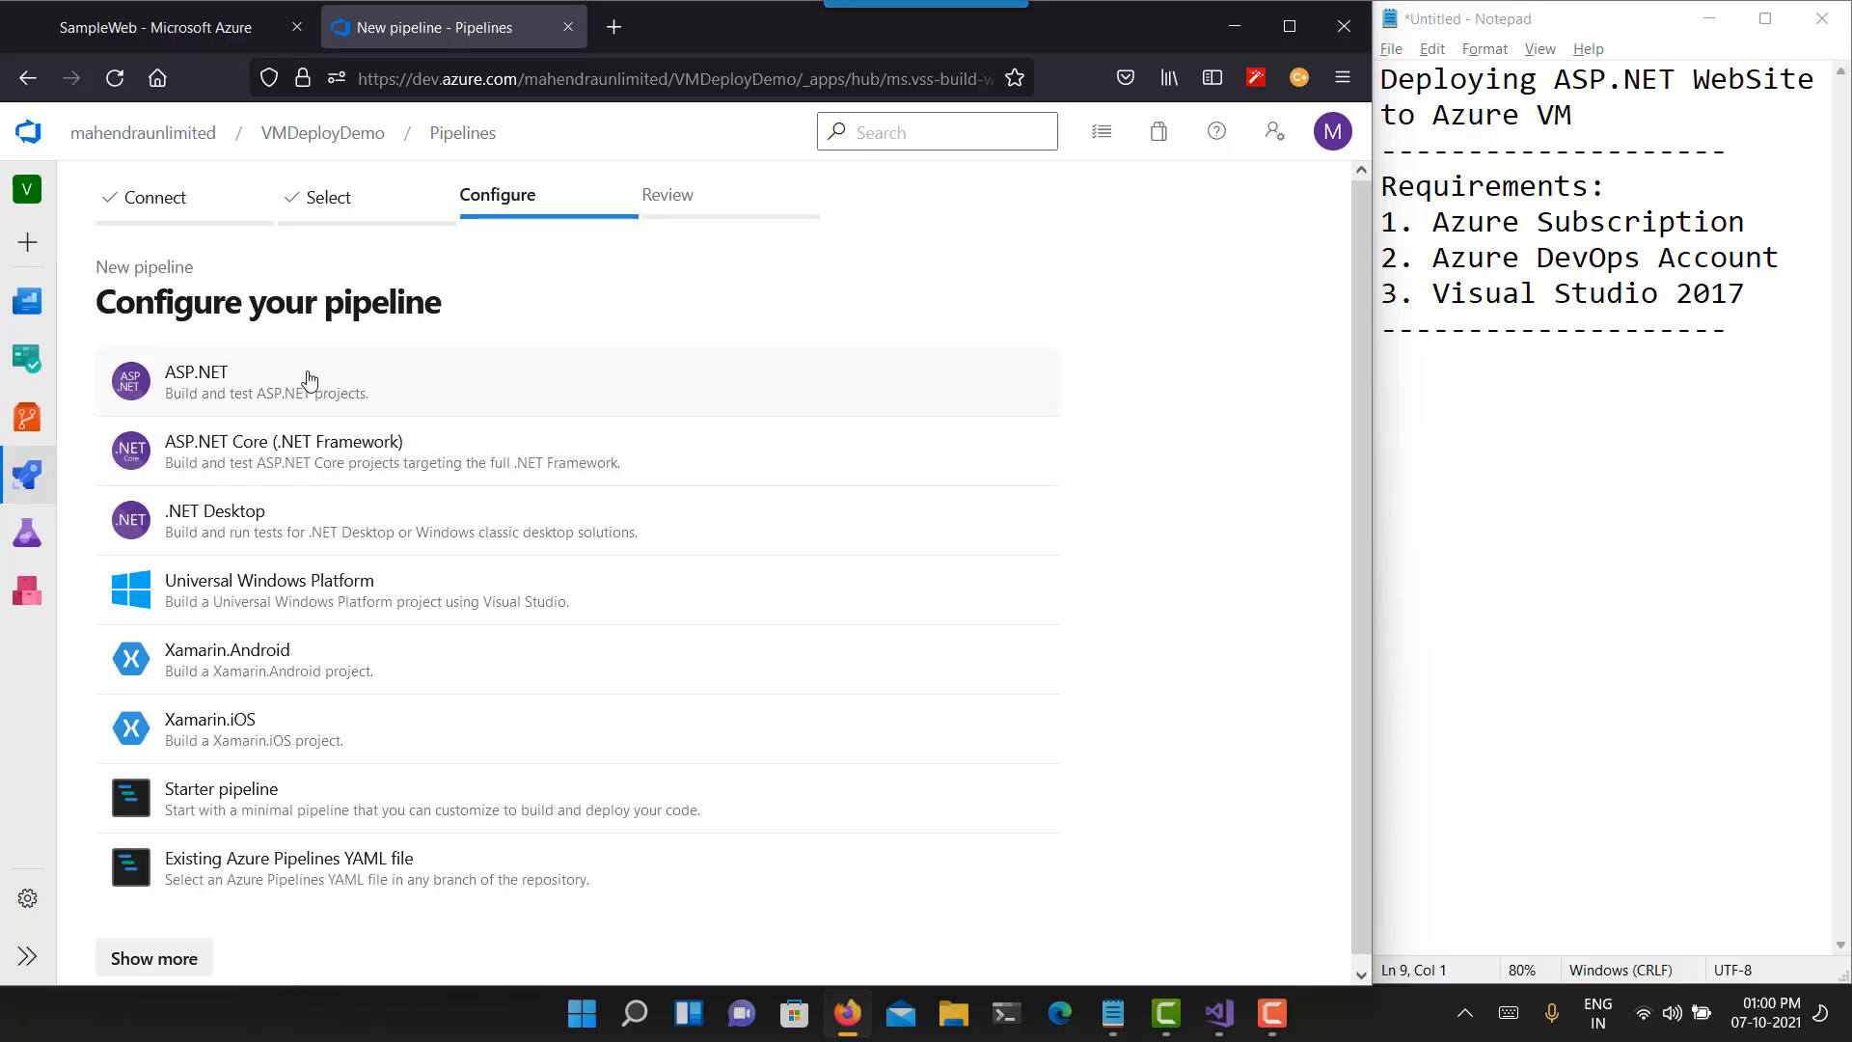
{"action": "left_click", "coordinate": [309, 381]}
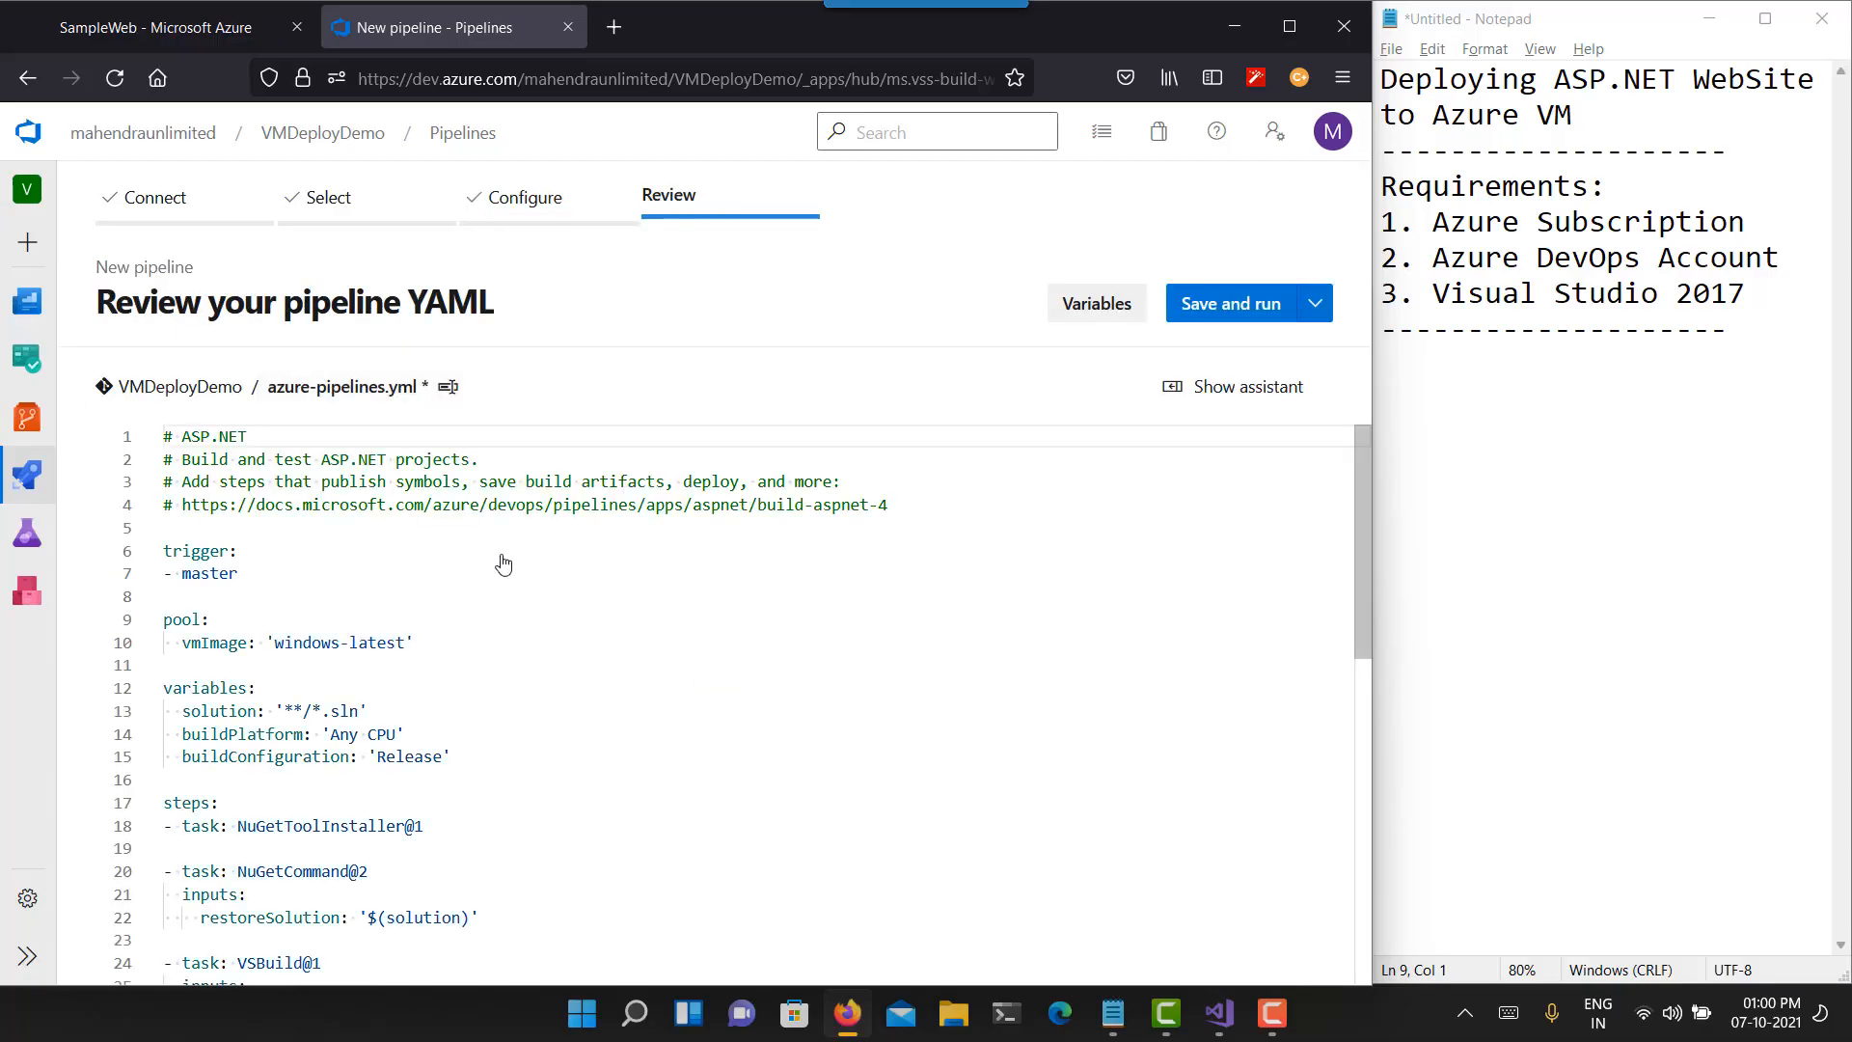
- Add a PublishBuildArtifacts@1 task after the VSTest@2 task at the end of azure-pipelines.yml
{"action": "scroll", "coordinate": [478, 666], "scroll_direction": "down", "scroll_amount": 5}
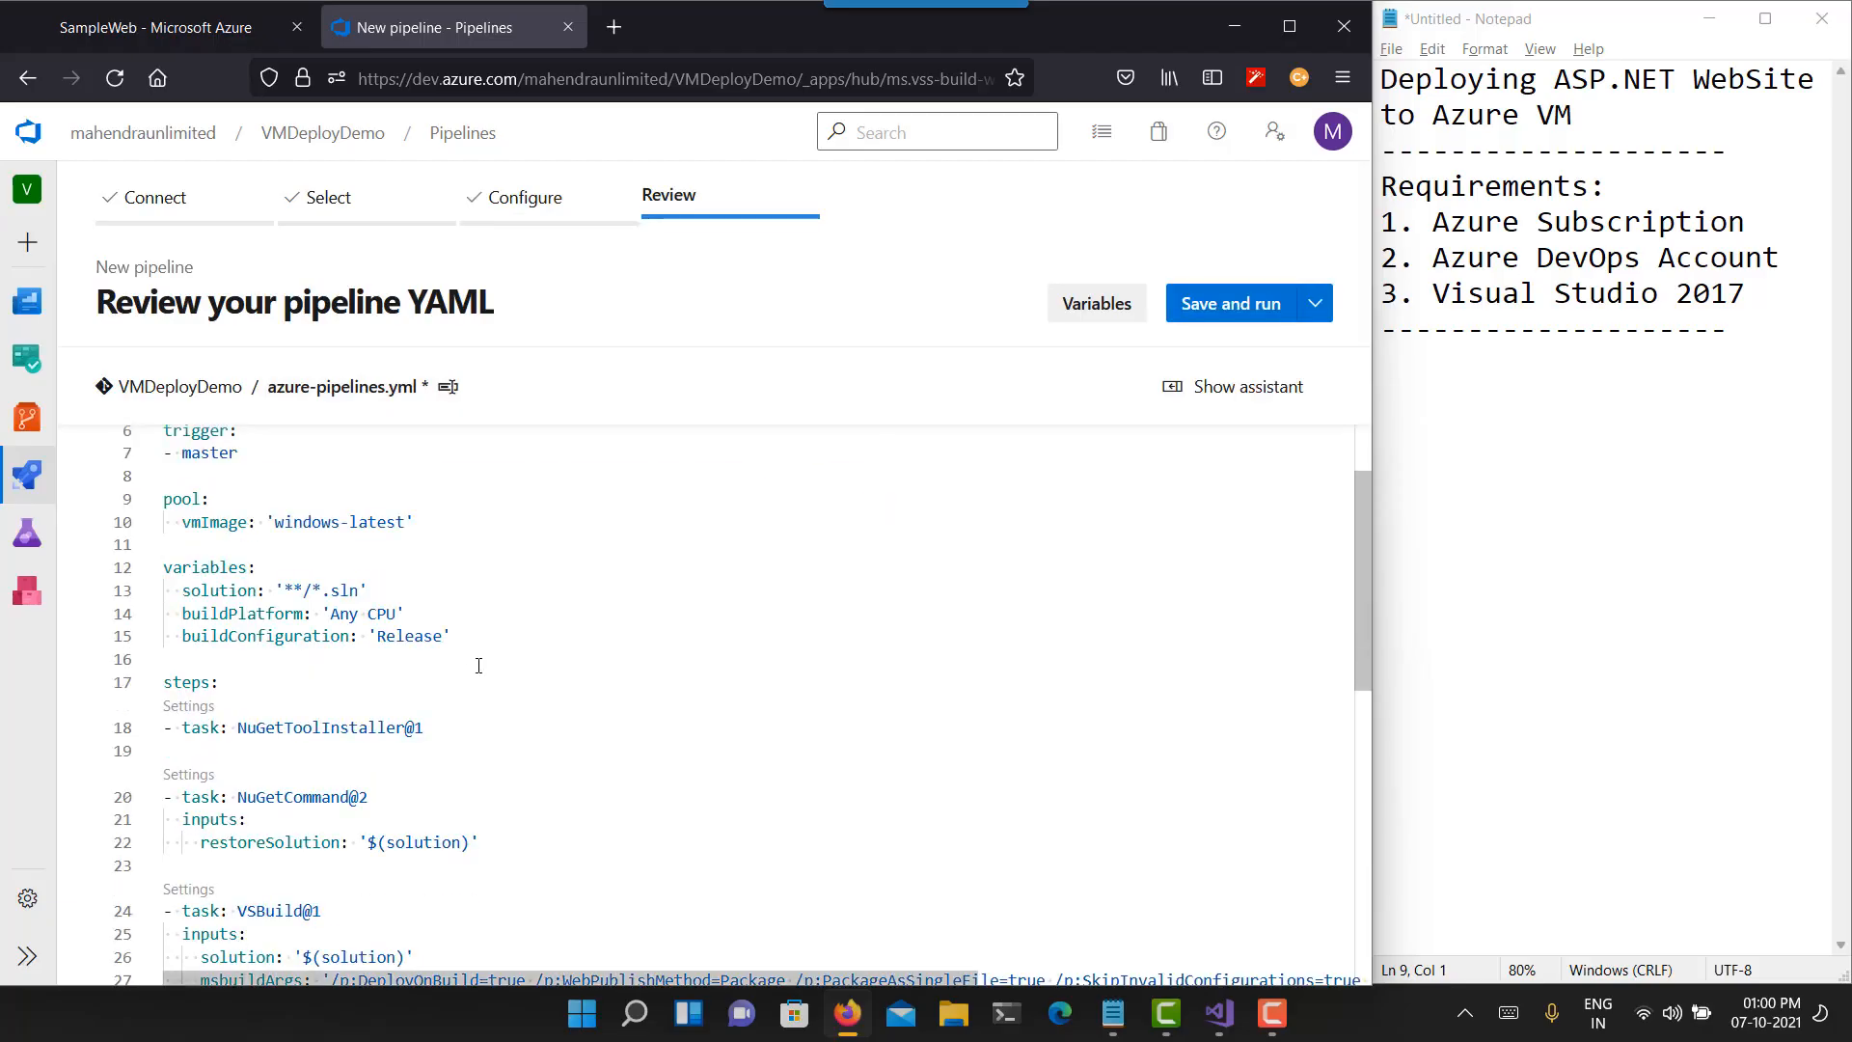
{"action": "scroll", "coordinate": [479, 665], "scroll_direction": "down", "scroll_amount": 2}
{"action": "left_click", "coordinate": [395, 755]}
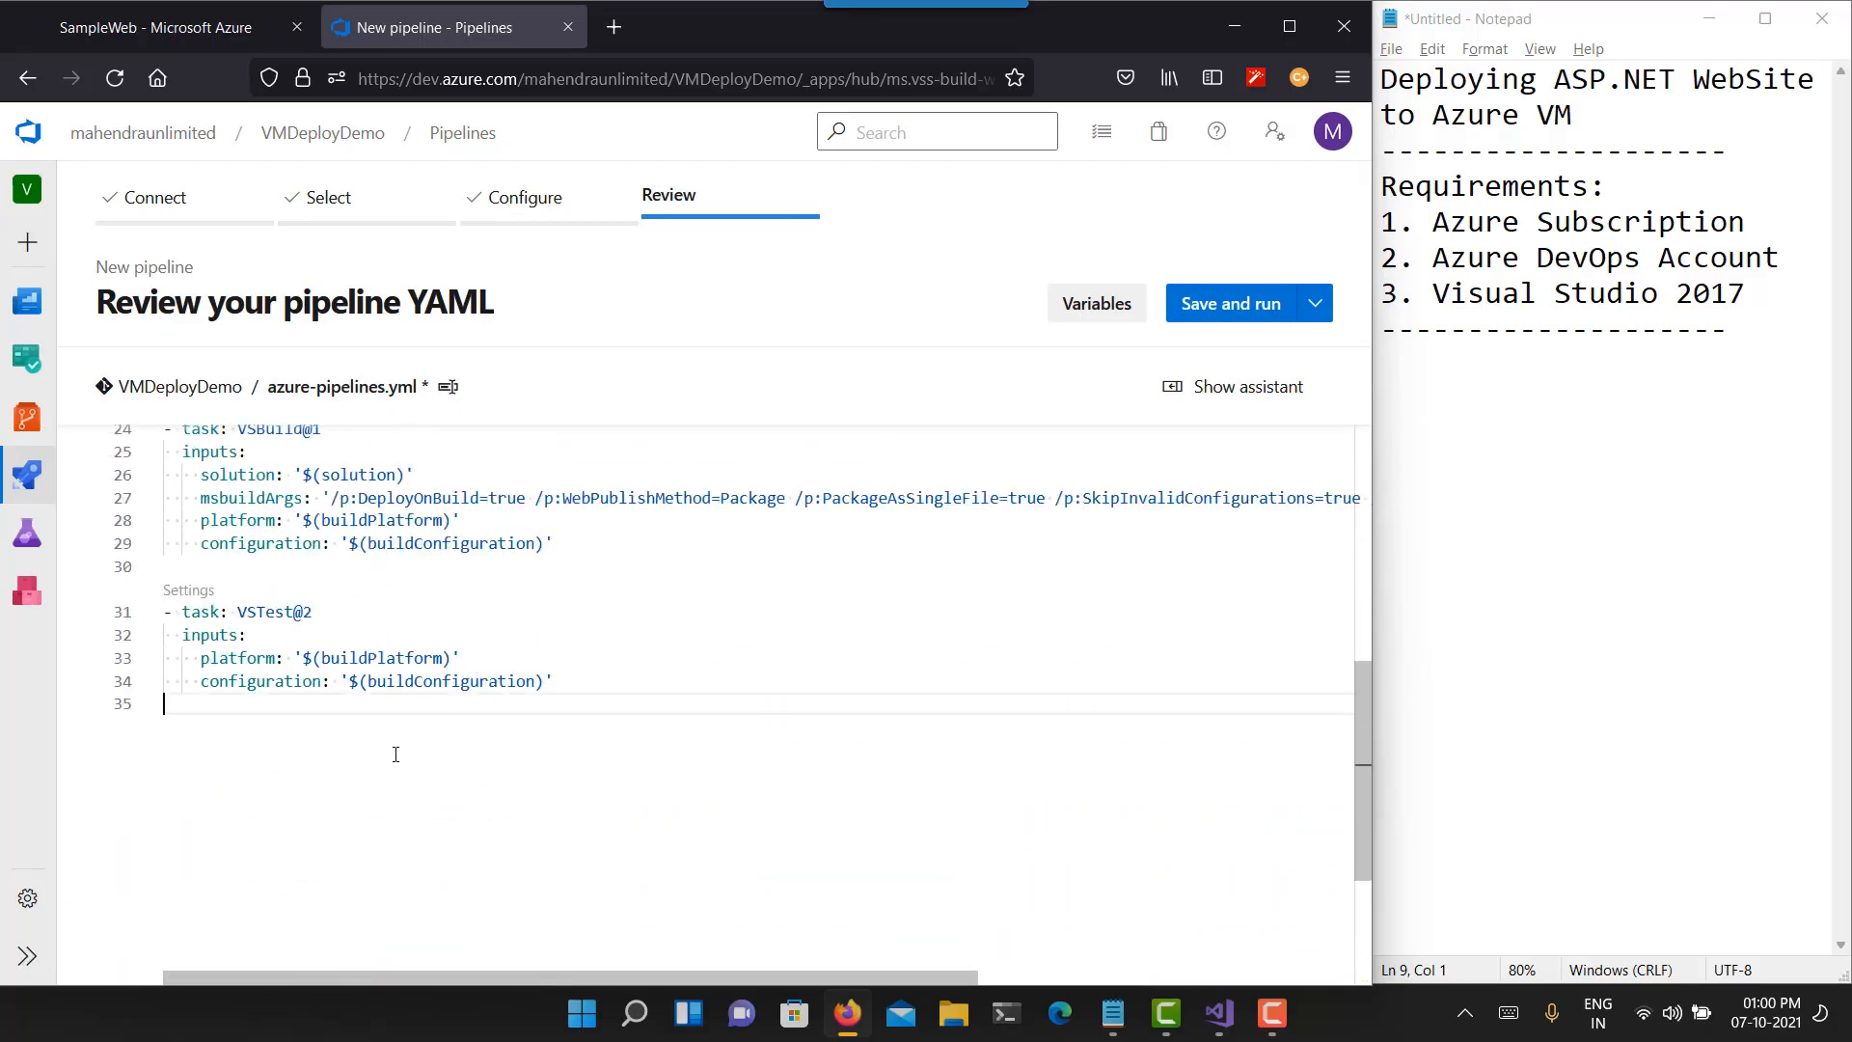
{"action": "key", "text": "Return"}
{"action": "key", "text": "ctrl+space"}
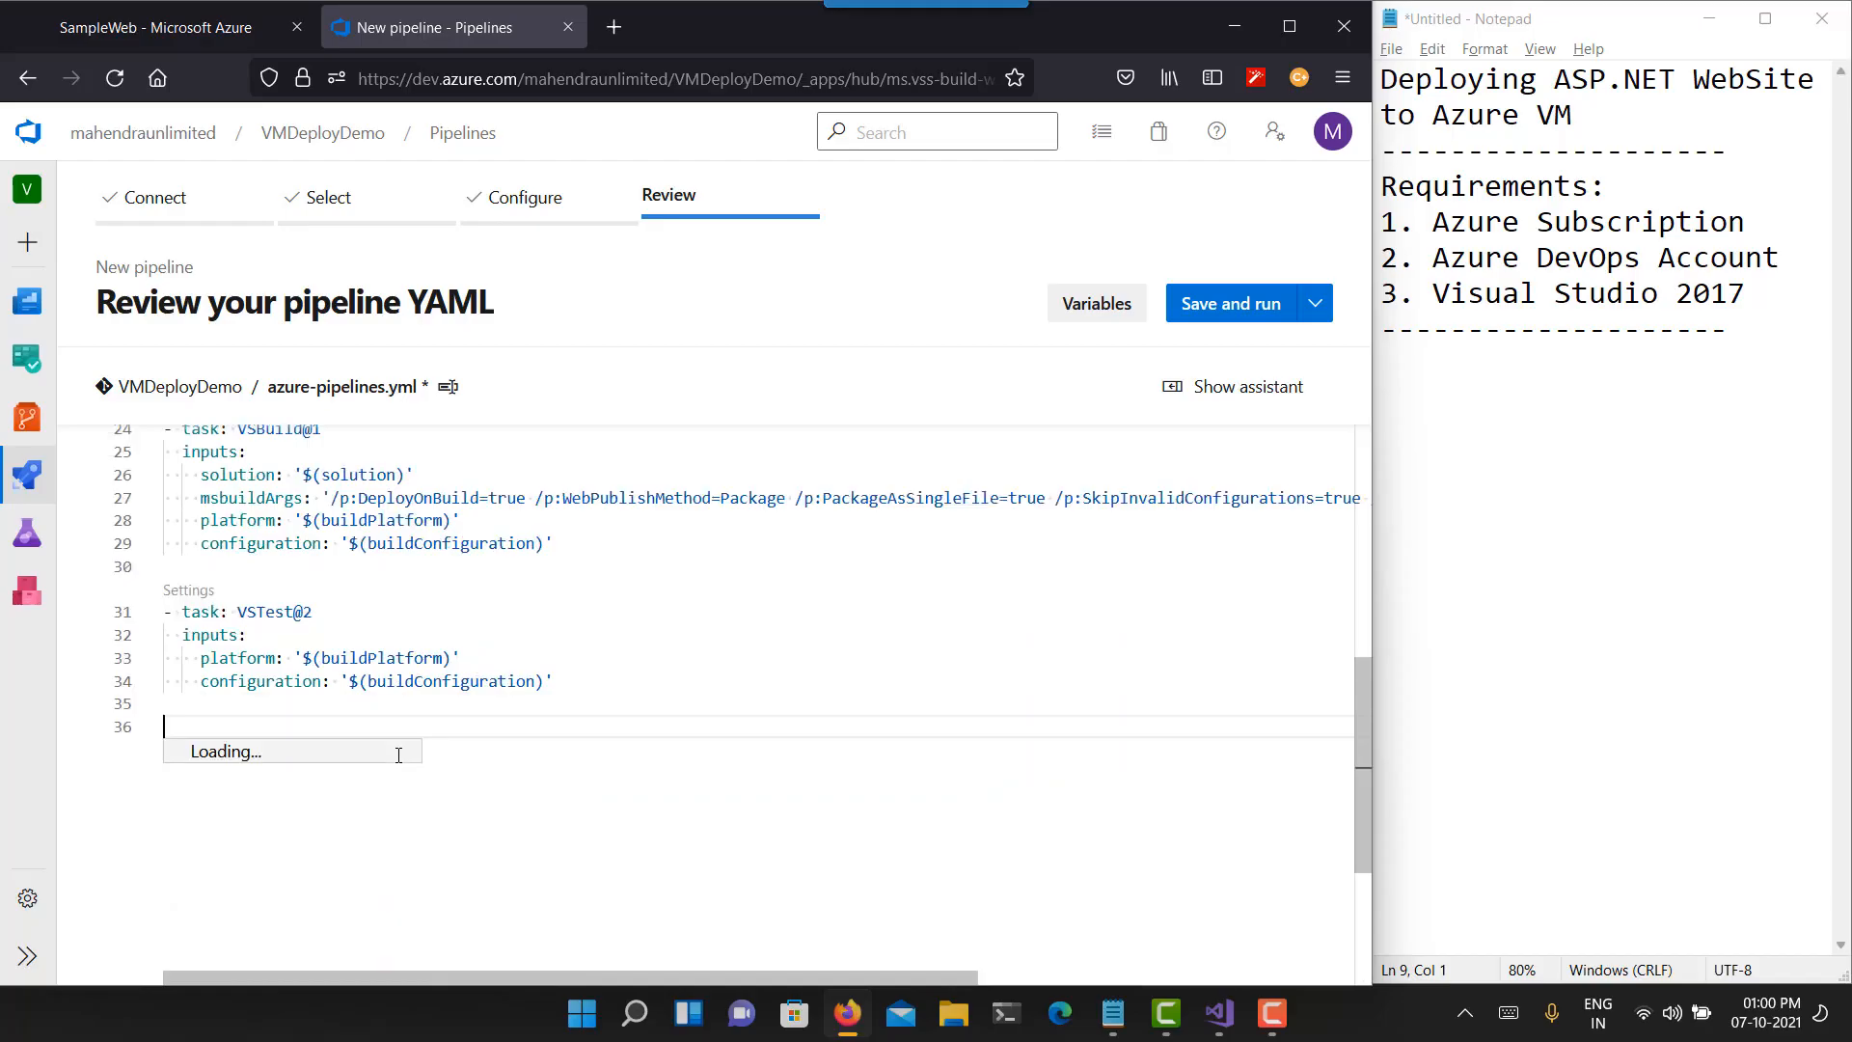
{"action": "type", "text": "- "}
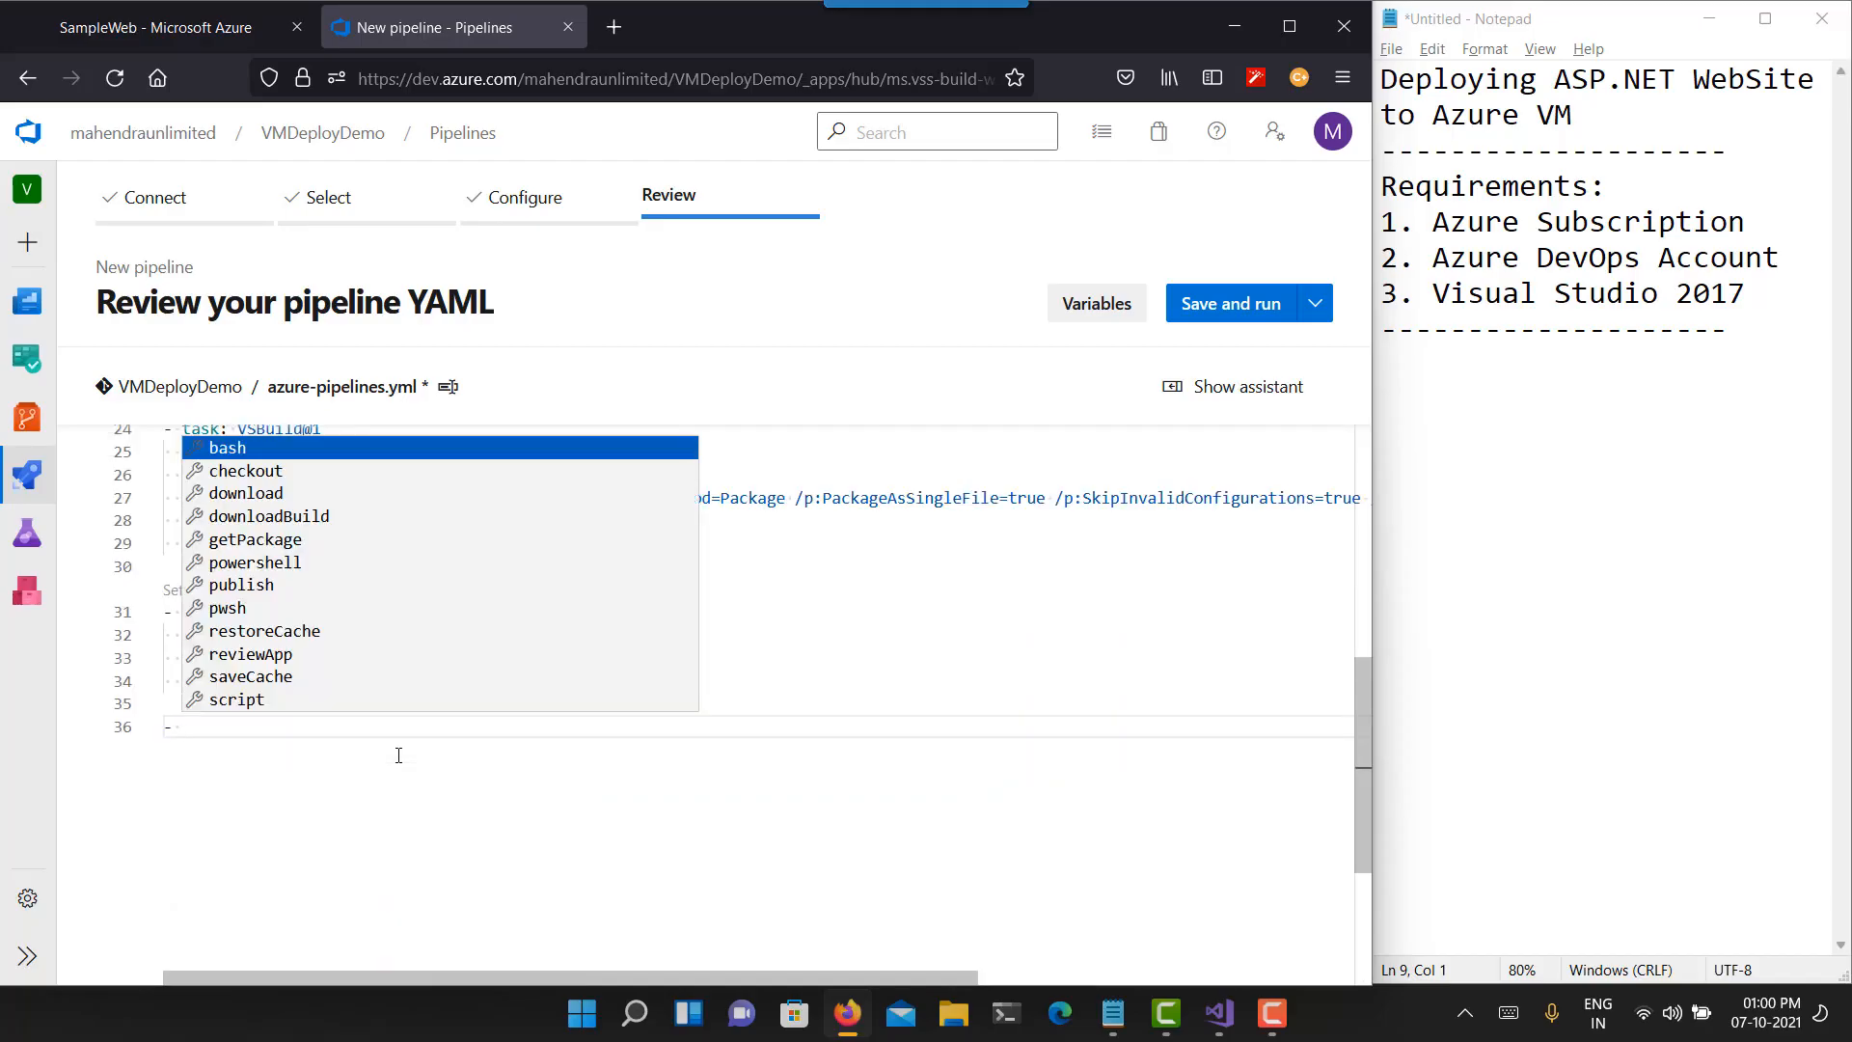
{"action": "type", "text": "task"}
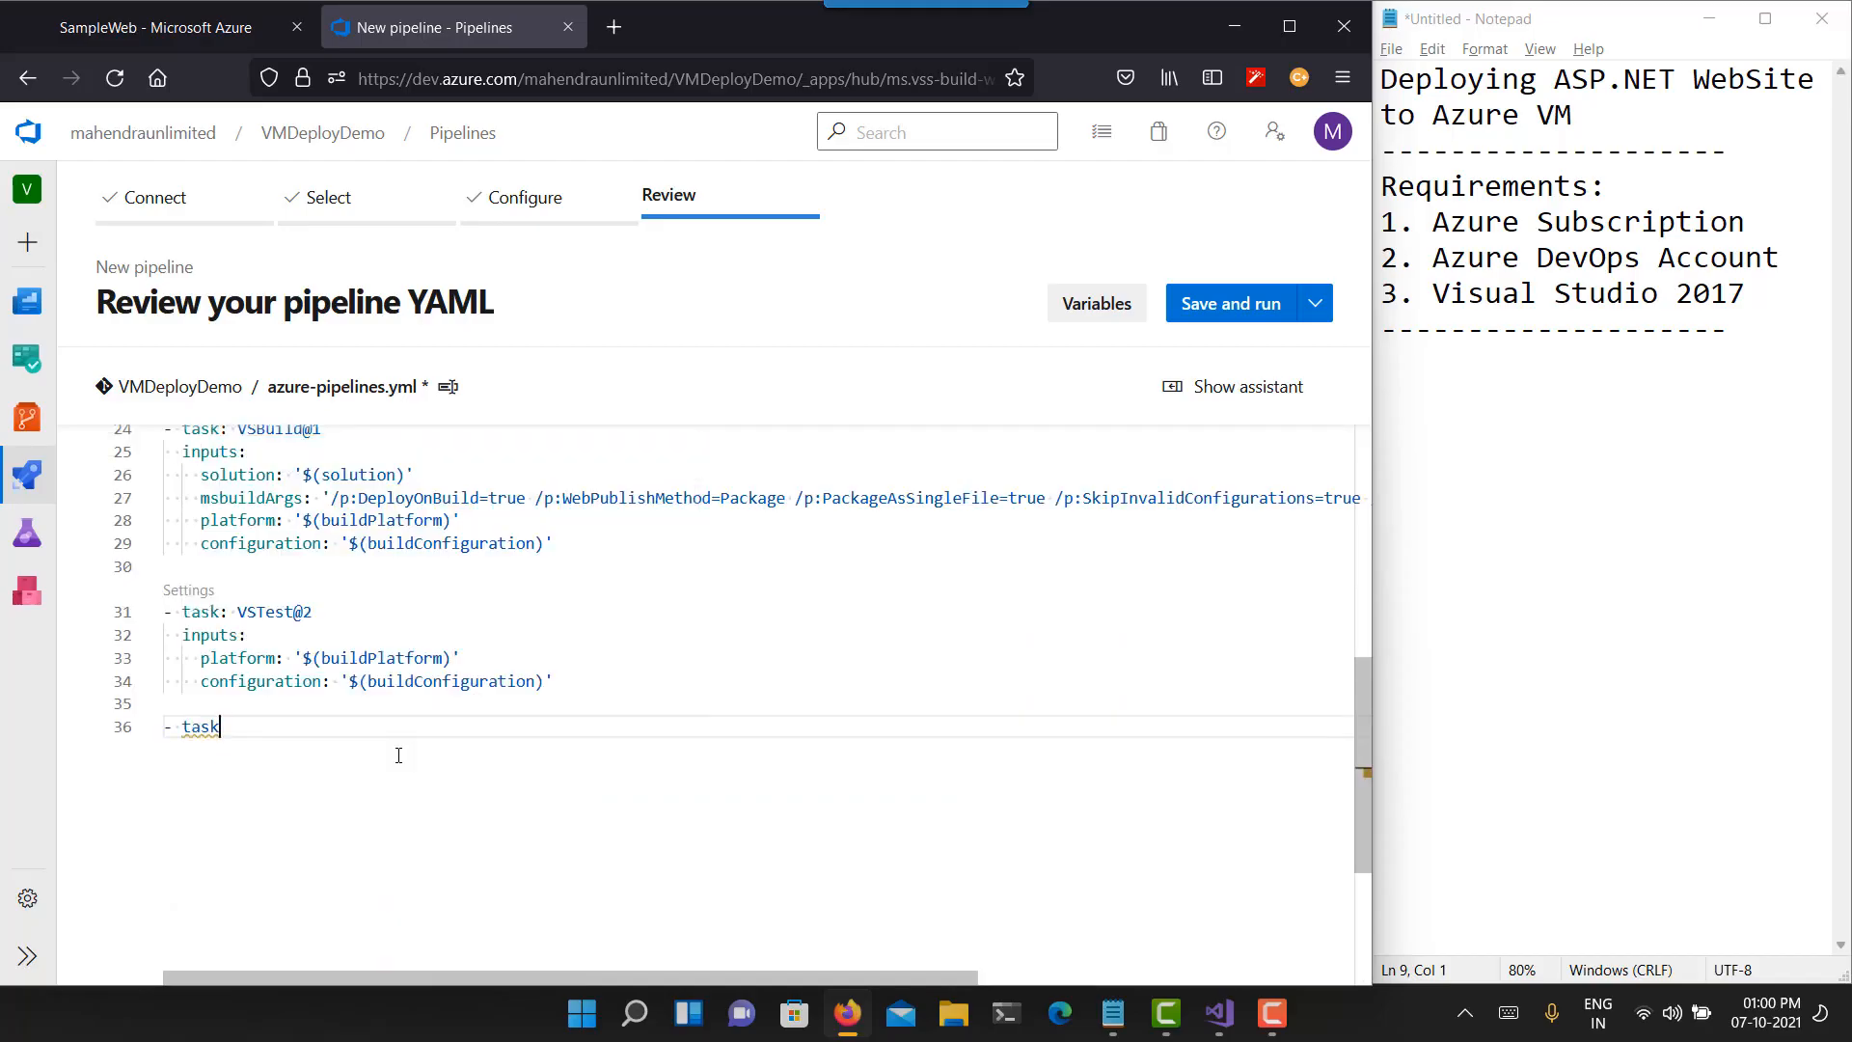
{"action": "type", "text": ": Pub"}
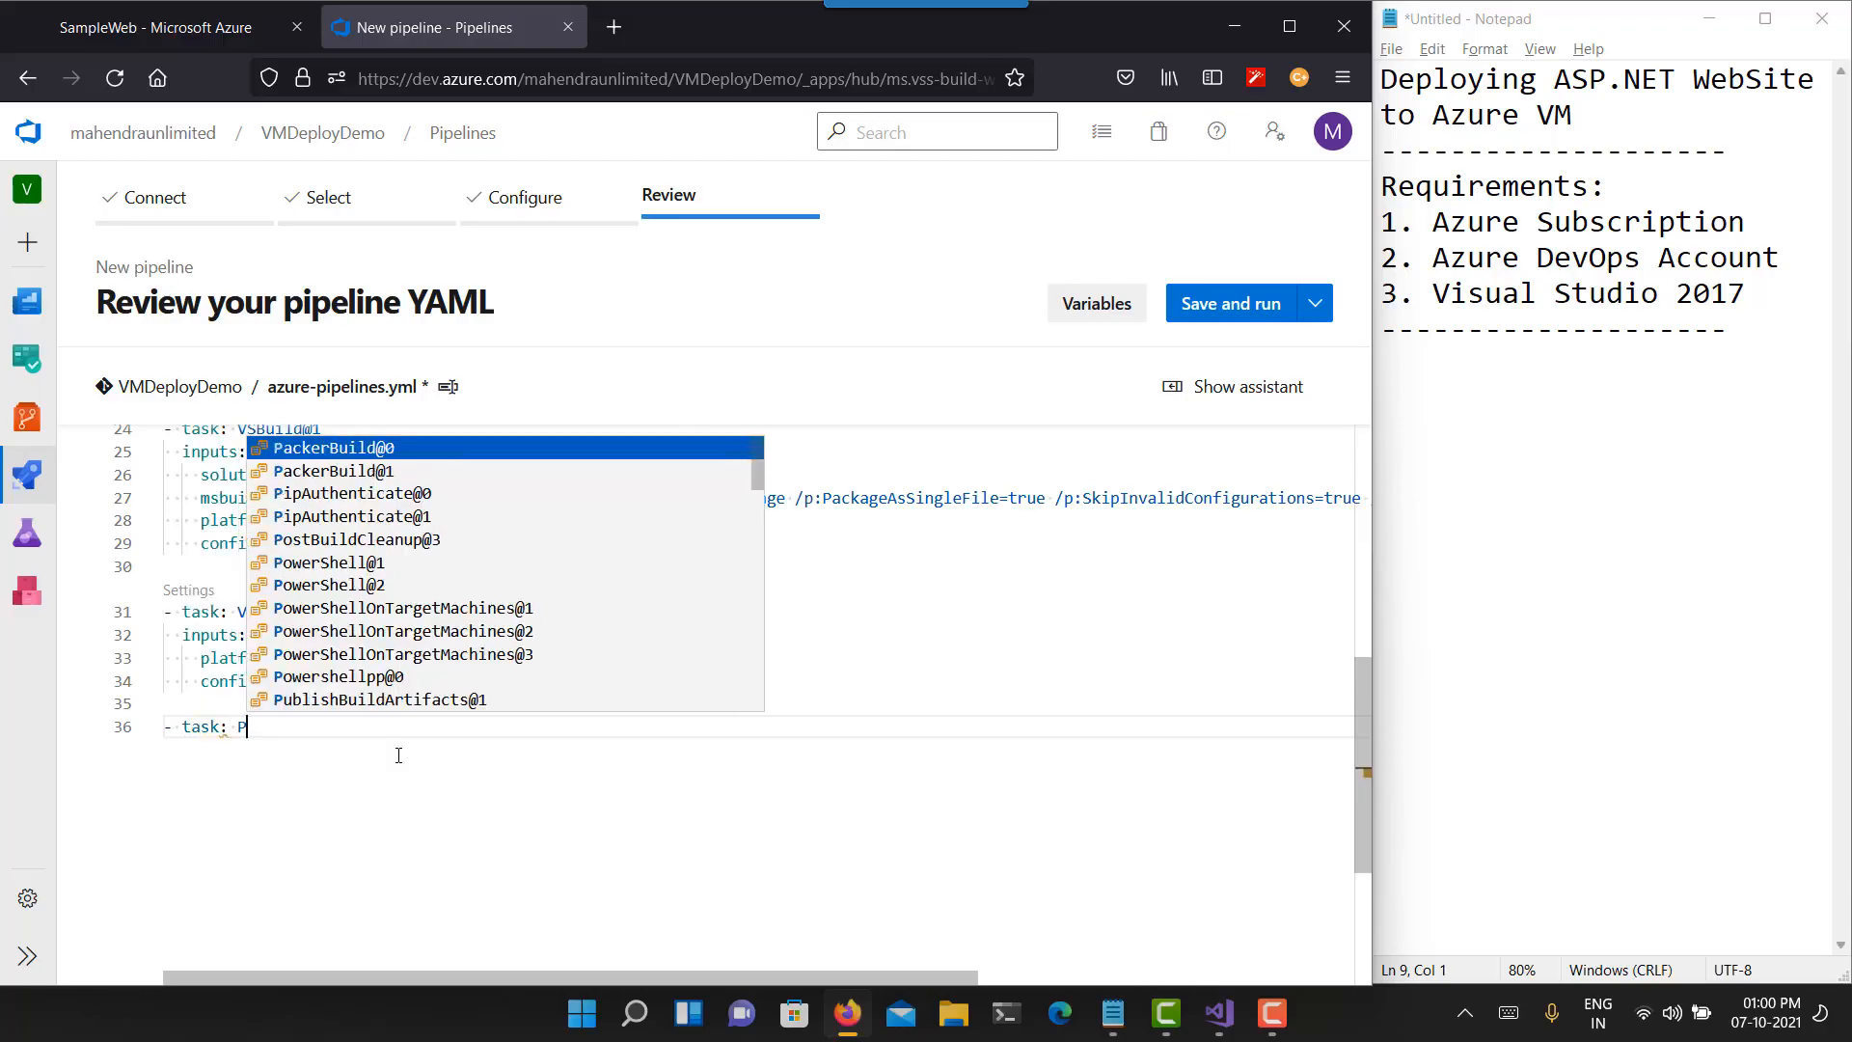
{"action": "key", "text": "Return"}
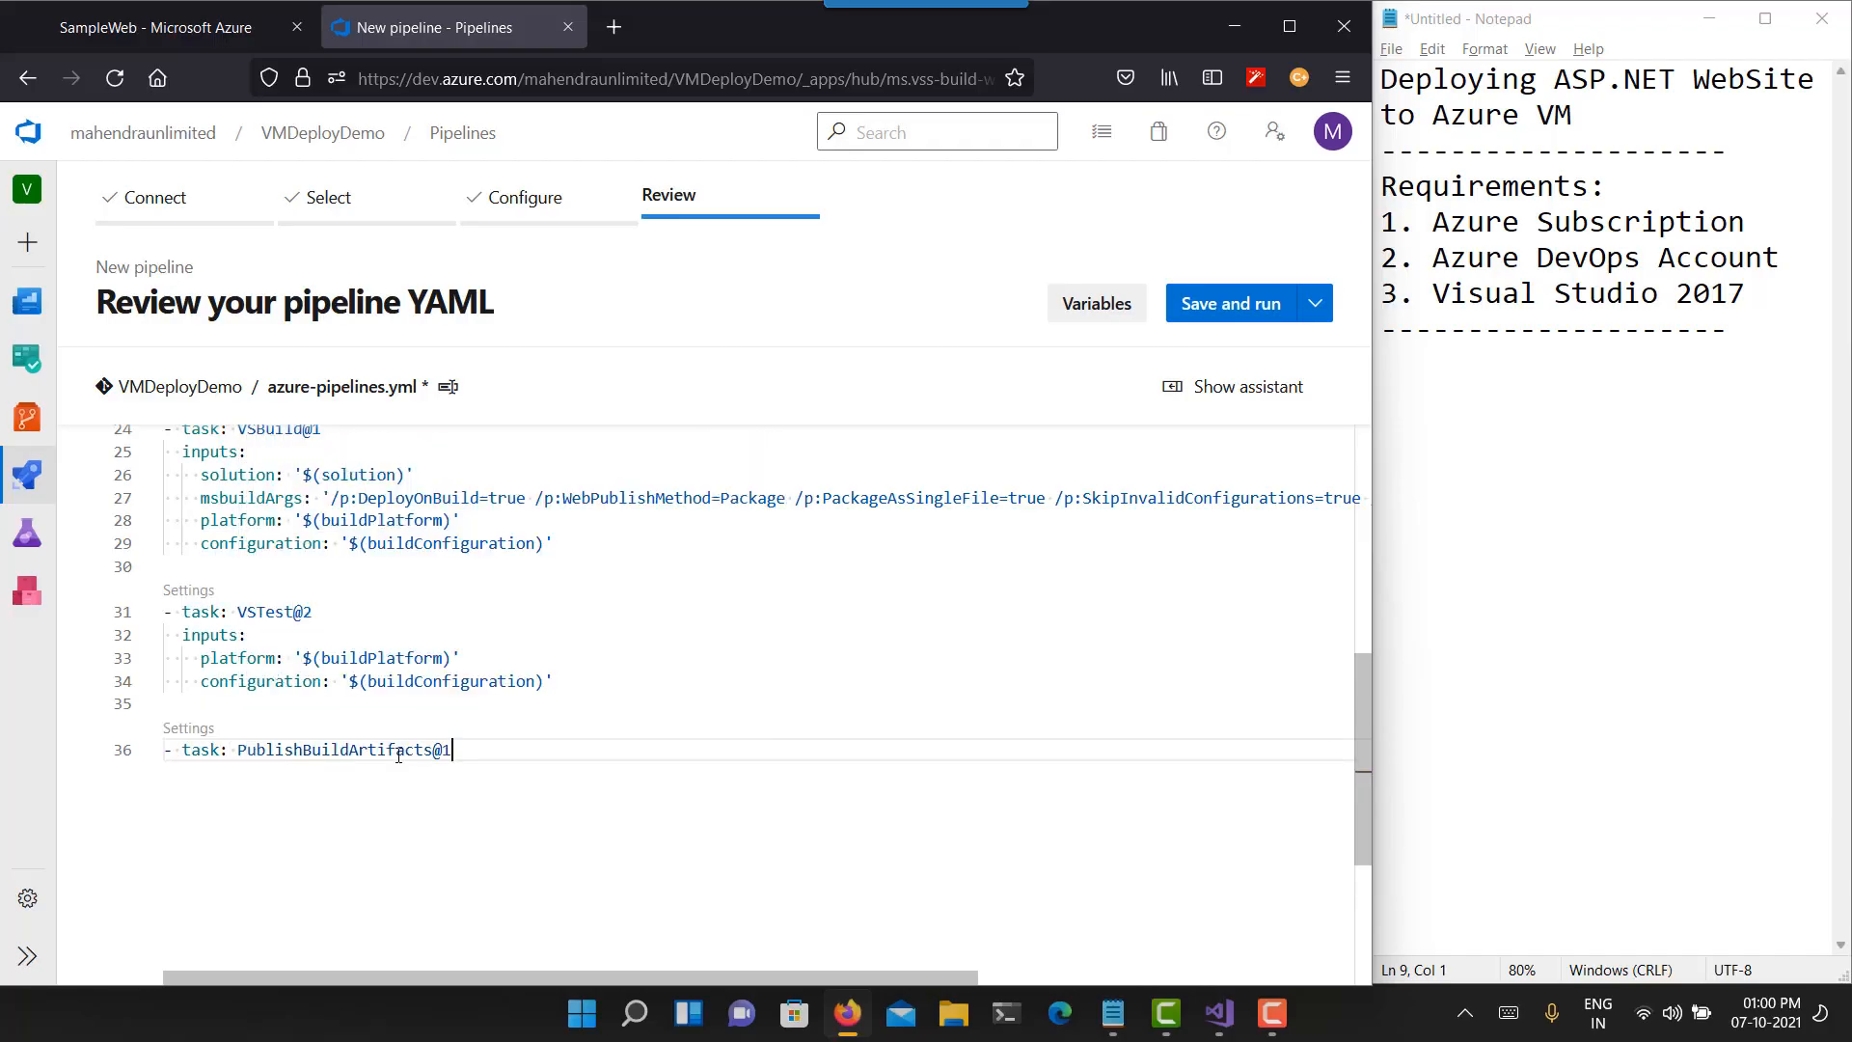
- Give the PublishBuildArtifacts@1 task the displayName 'Publish Website Artifact'
{"action": "key", "text": "Return"}
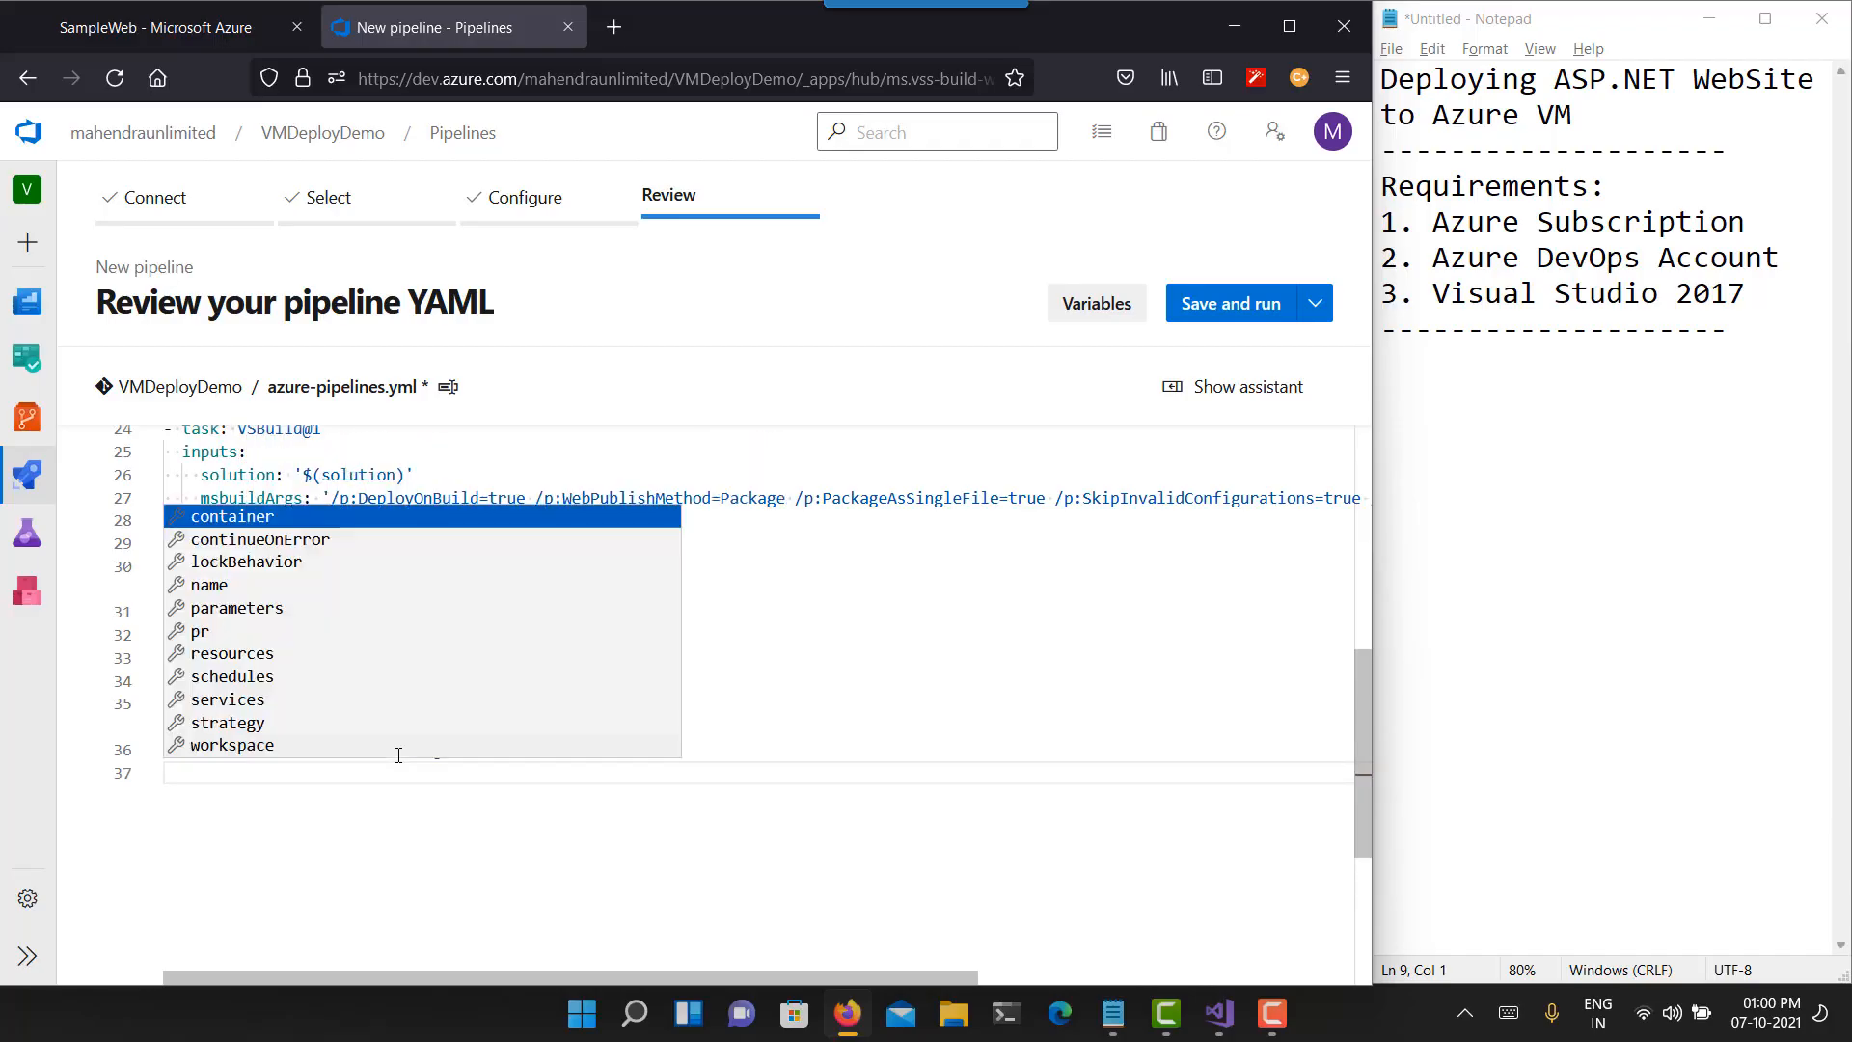
{"action": "key", "text": "Escape"}
{"action": "key", "text": "ctrl+space"}
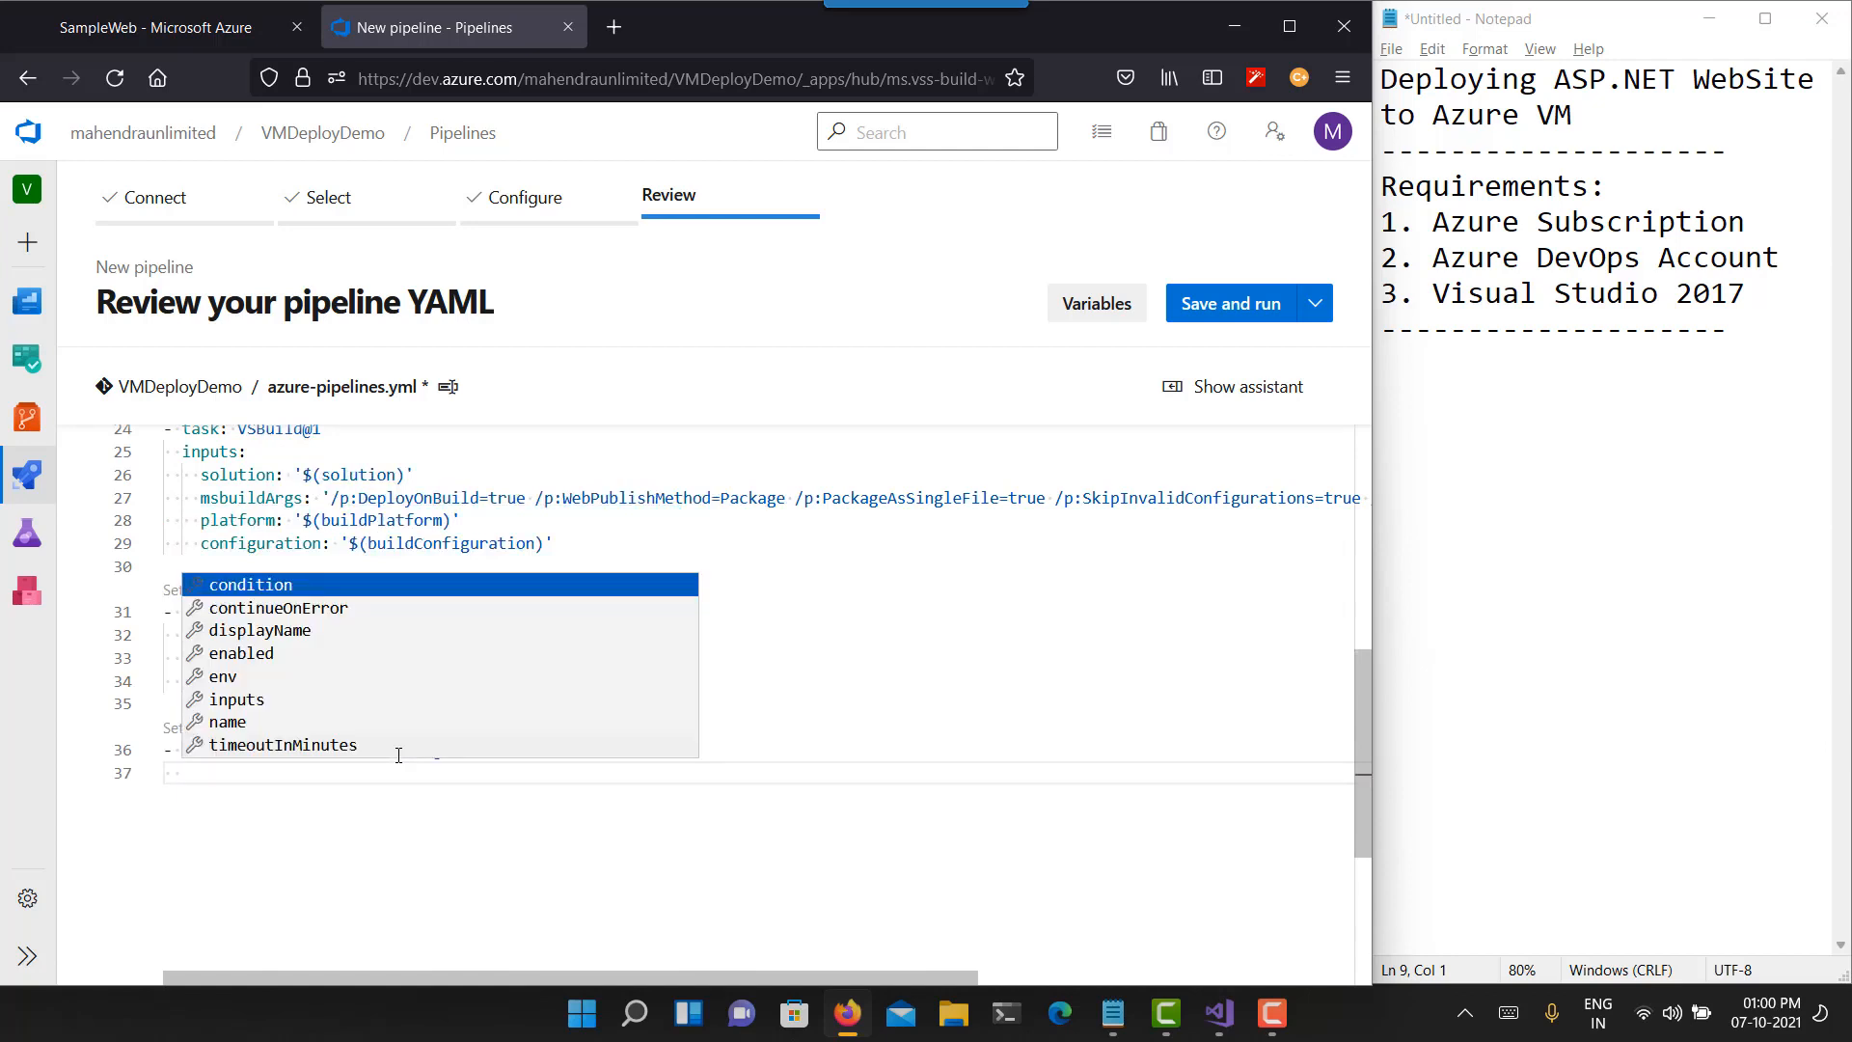
{"action": "key", "text": "Down"}
{"action": "key", "text": "Down"}
{"action": "key", "text": "Return"}
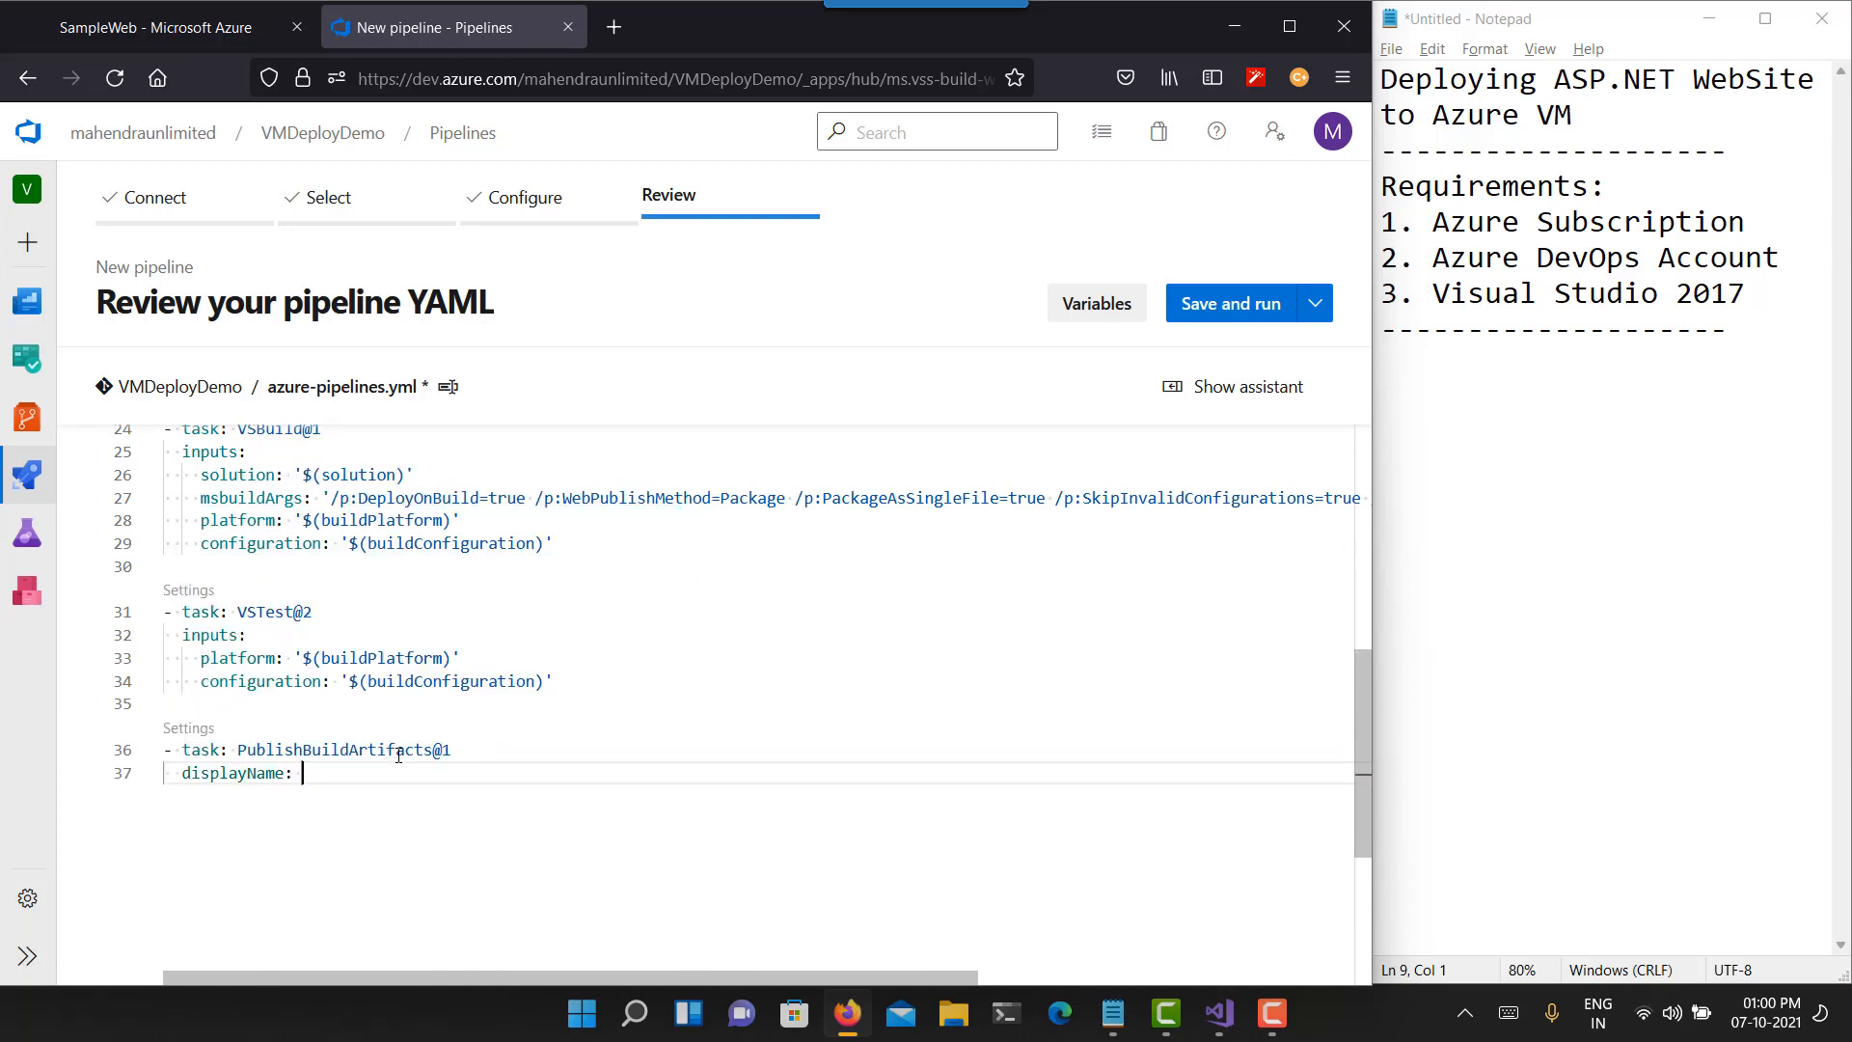
{"action": "type", "text": "'Publish "}
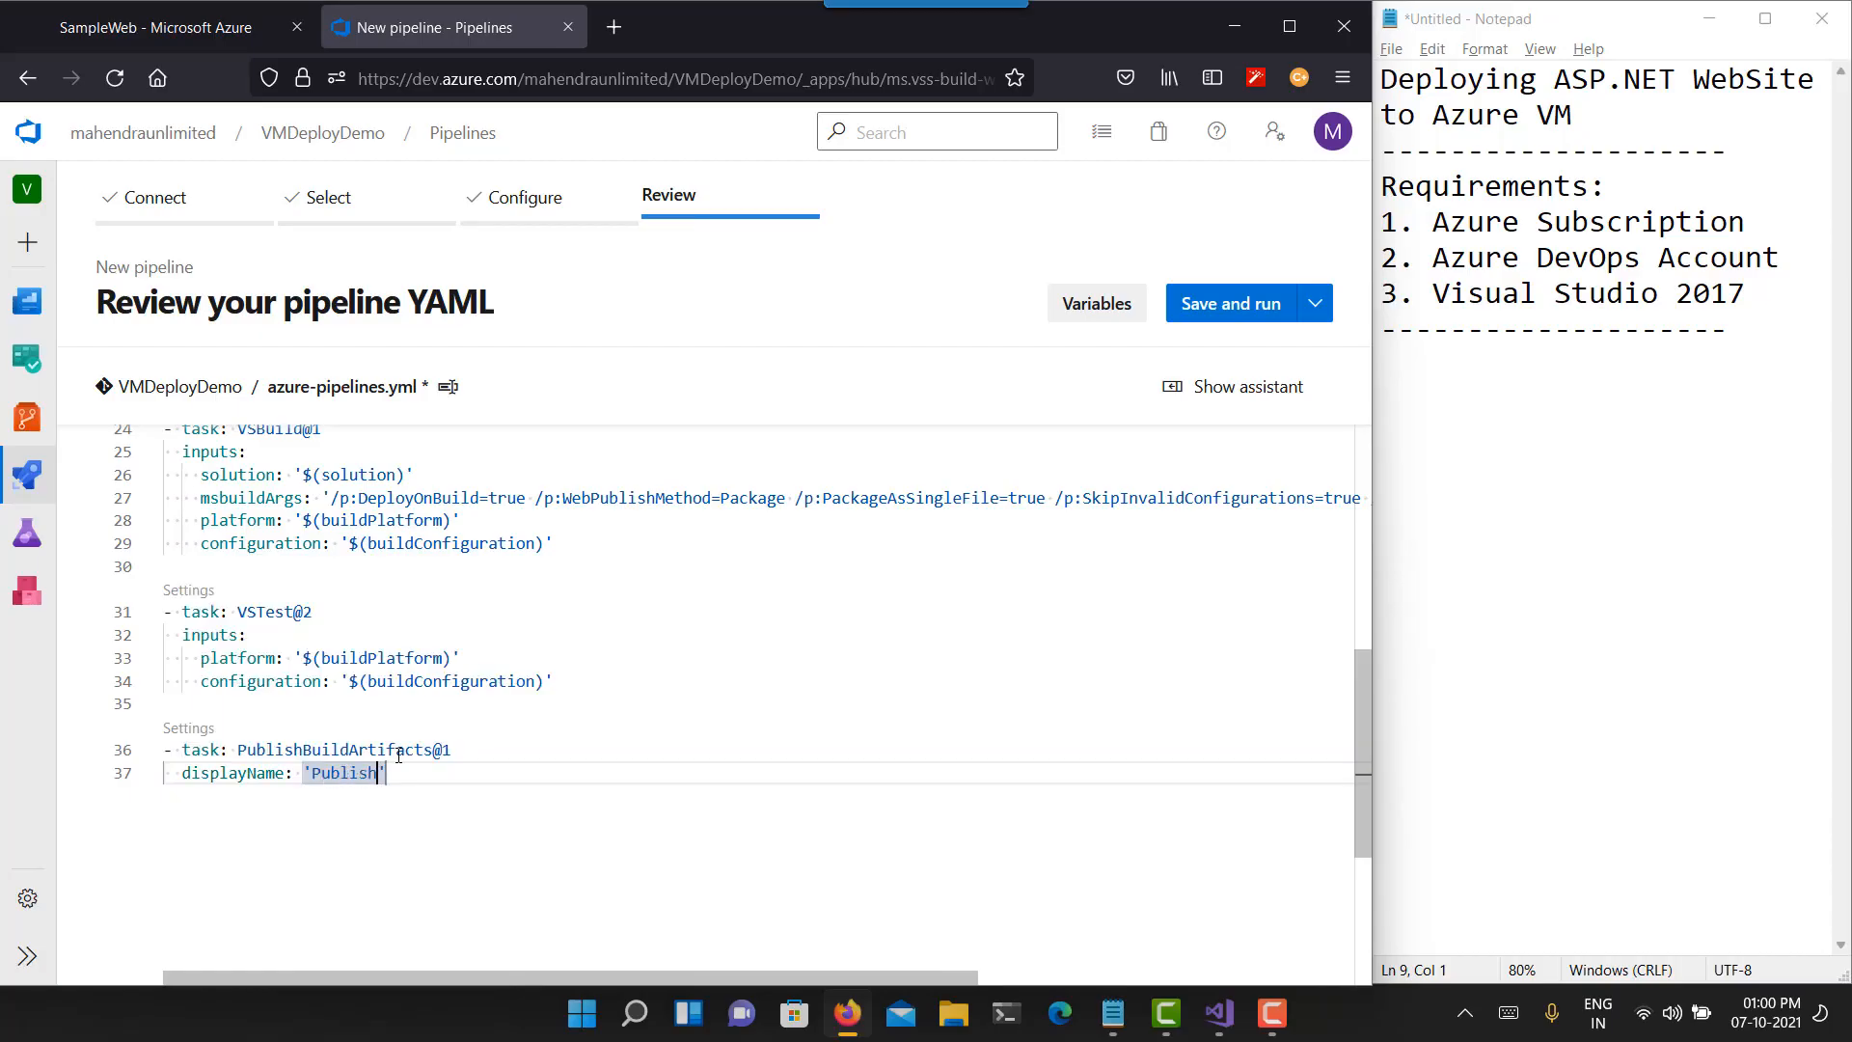
{"action": "type", "text": "Websit"}
{"action": "key", "text": "BackSpace"}
{"action": "key", "text": "BackSpace"}
{"action": "type", "text": "ite Artifact"}
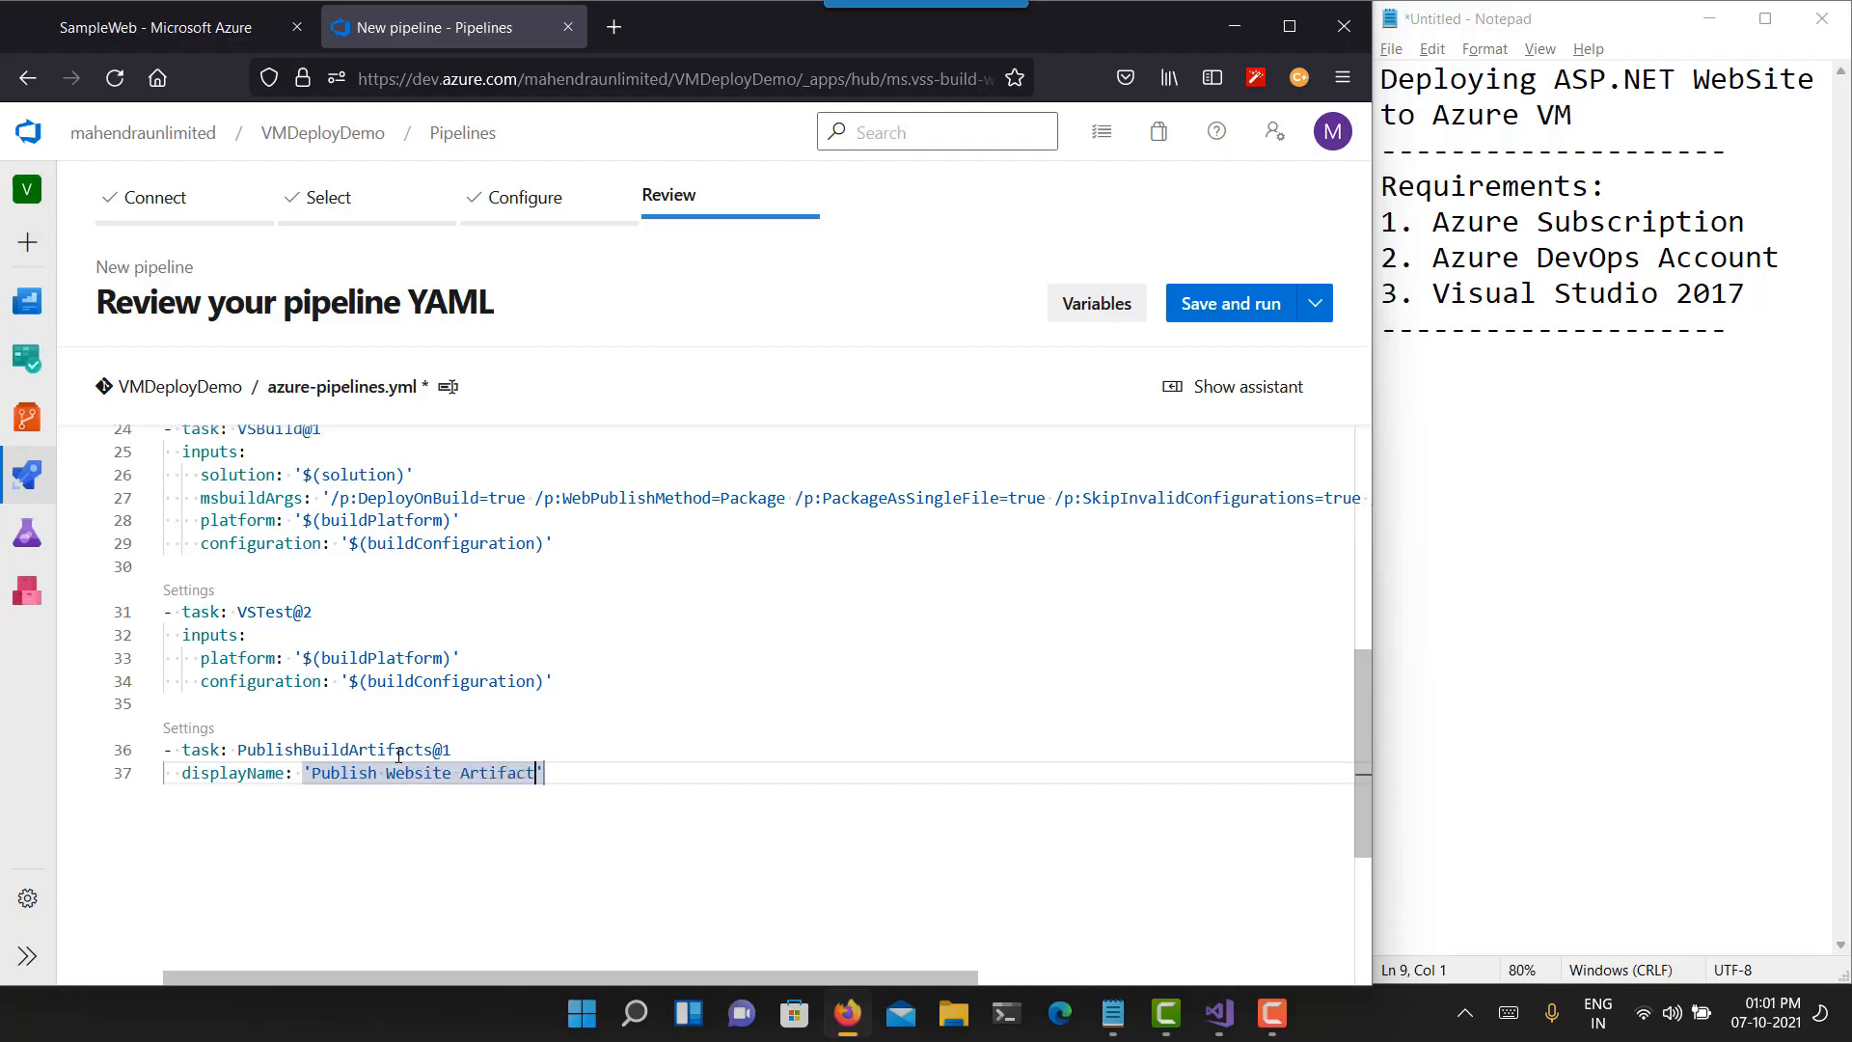
- Add an inputs section to the PublishBuildArtifacts@1 task with ArtifactName set to sample-site
{"action": "key", "text": "Return"}
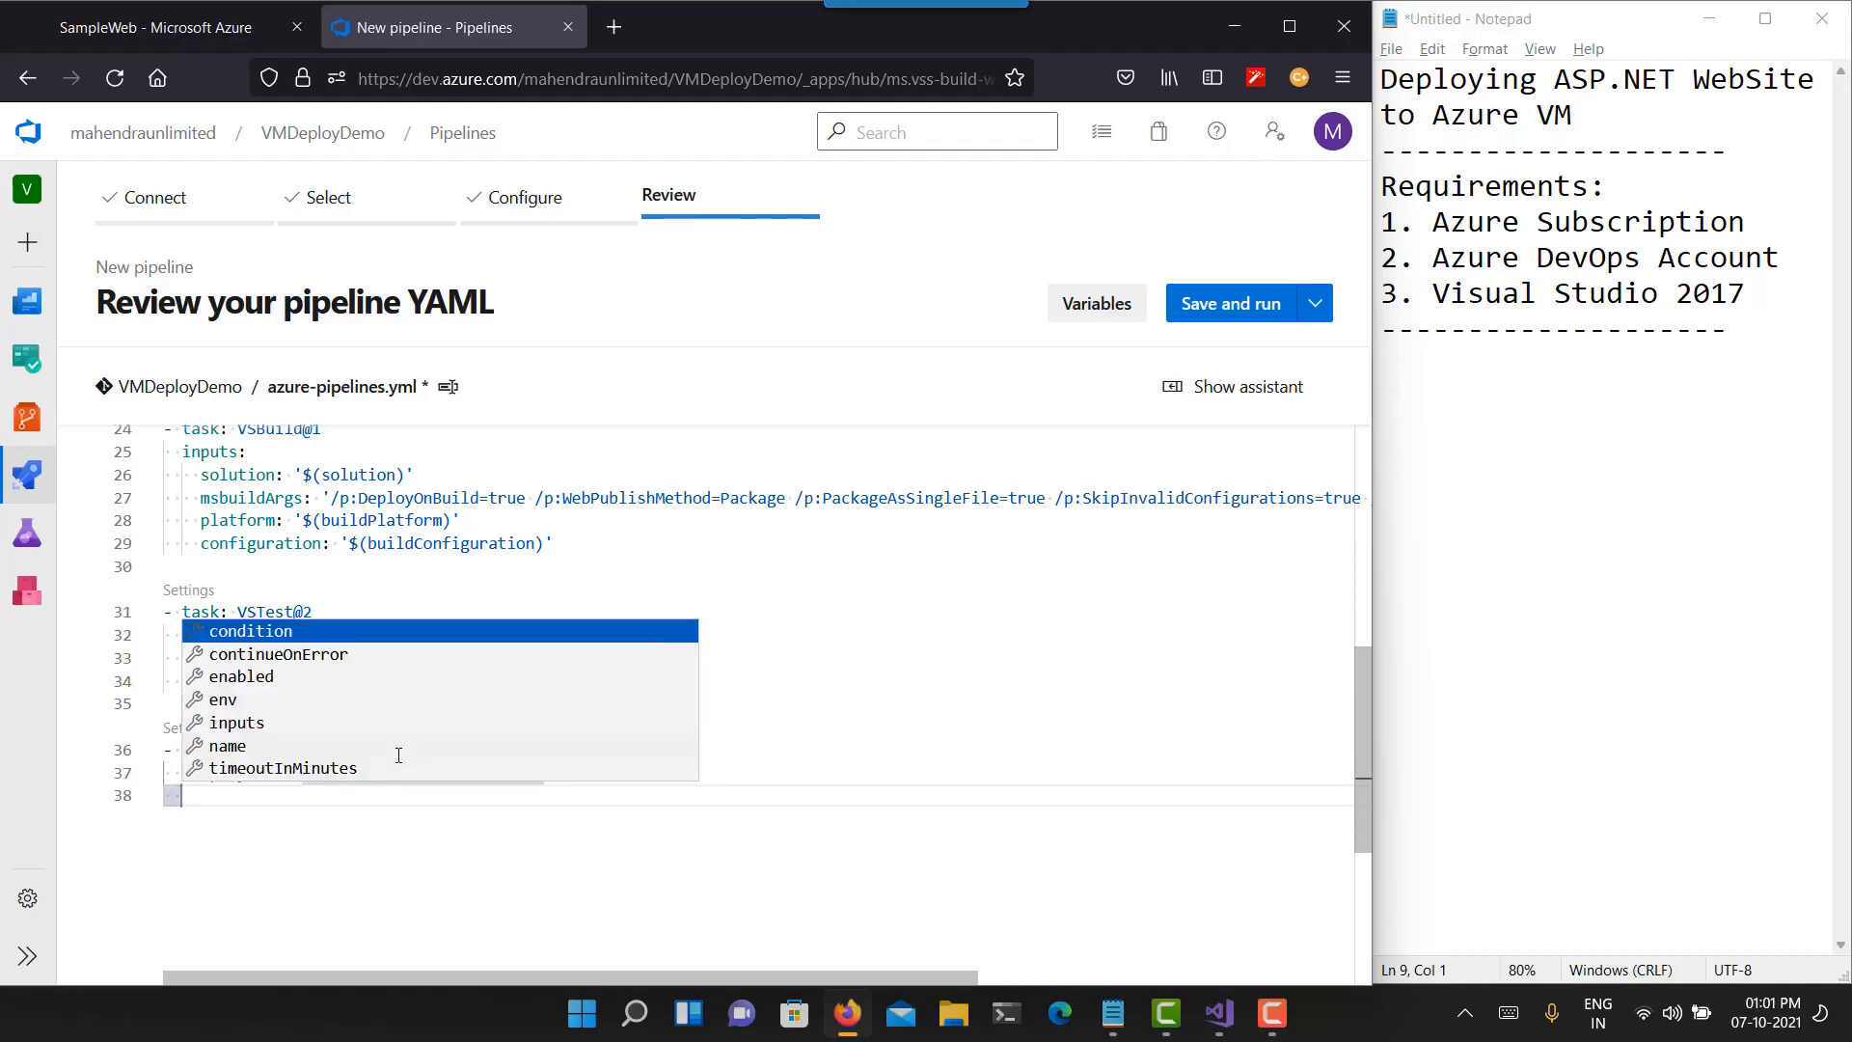
{"action": "key", "text": "Down"}
{"action": "key", "text": "Down"}
{"action": "key", "text": "Down"}
{"action": "key", "text": "Down"}
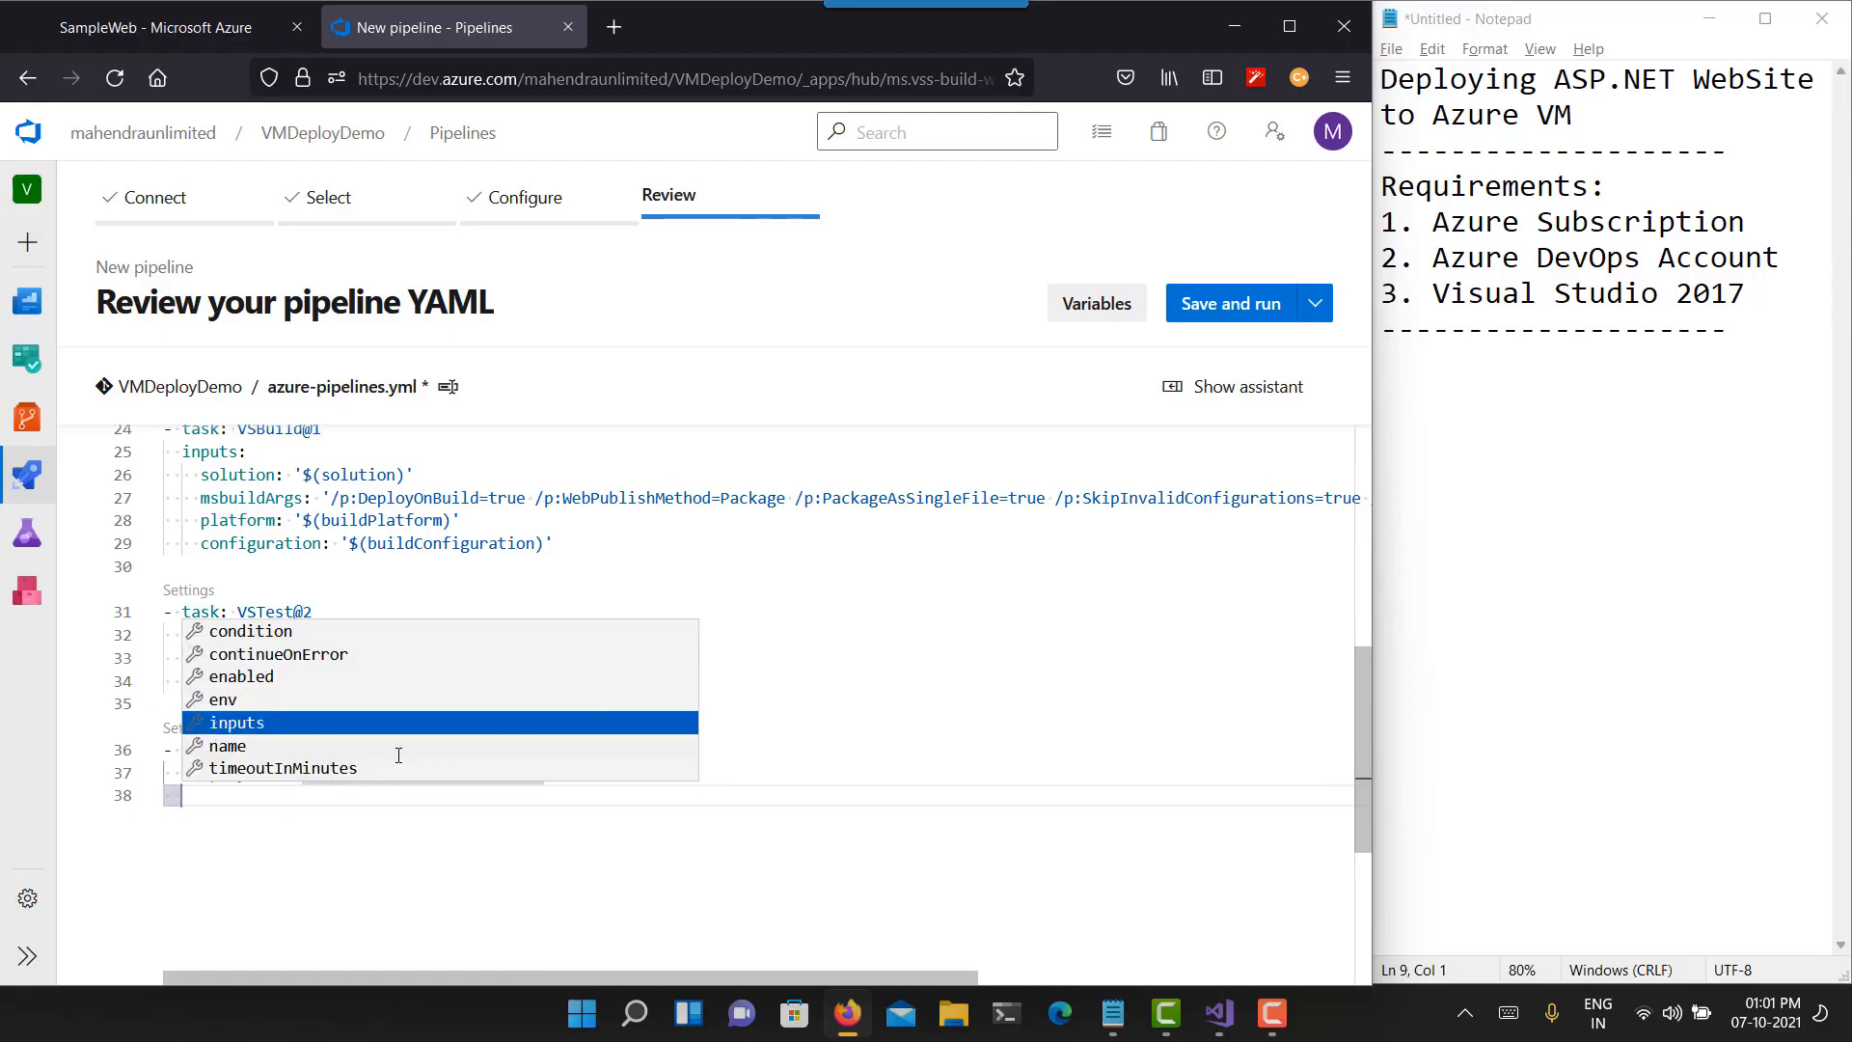
{"action": "key", "text": "Return"}
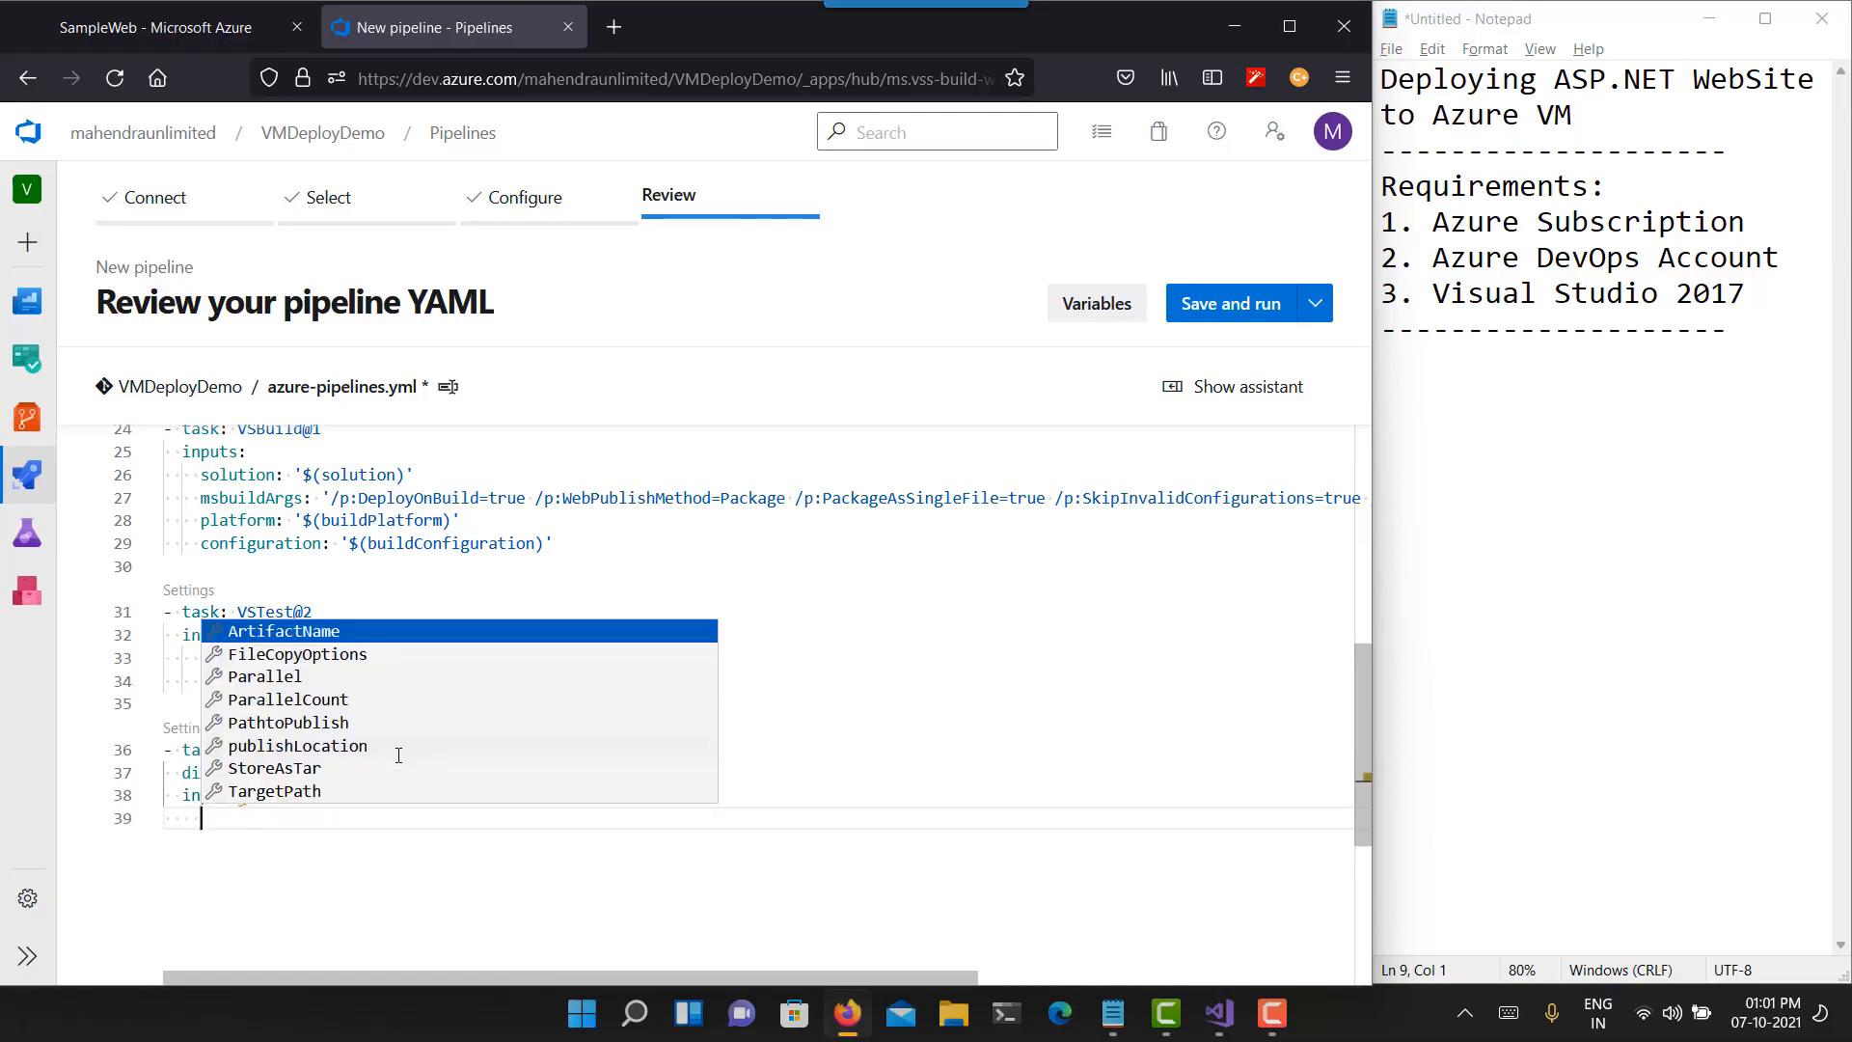
{"action": "key", "text": "Return"}
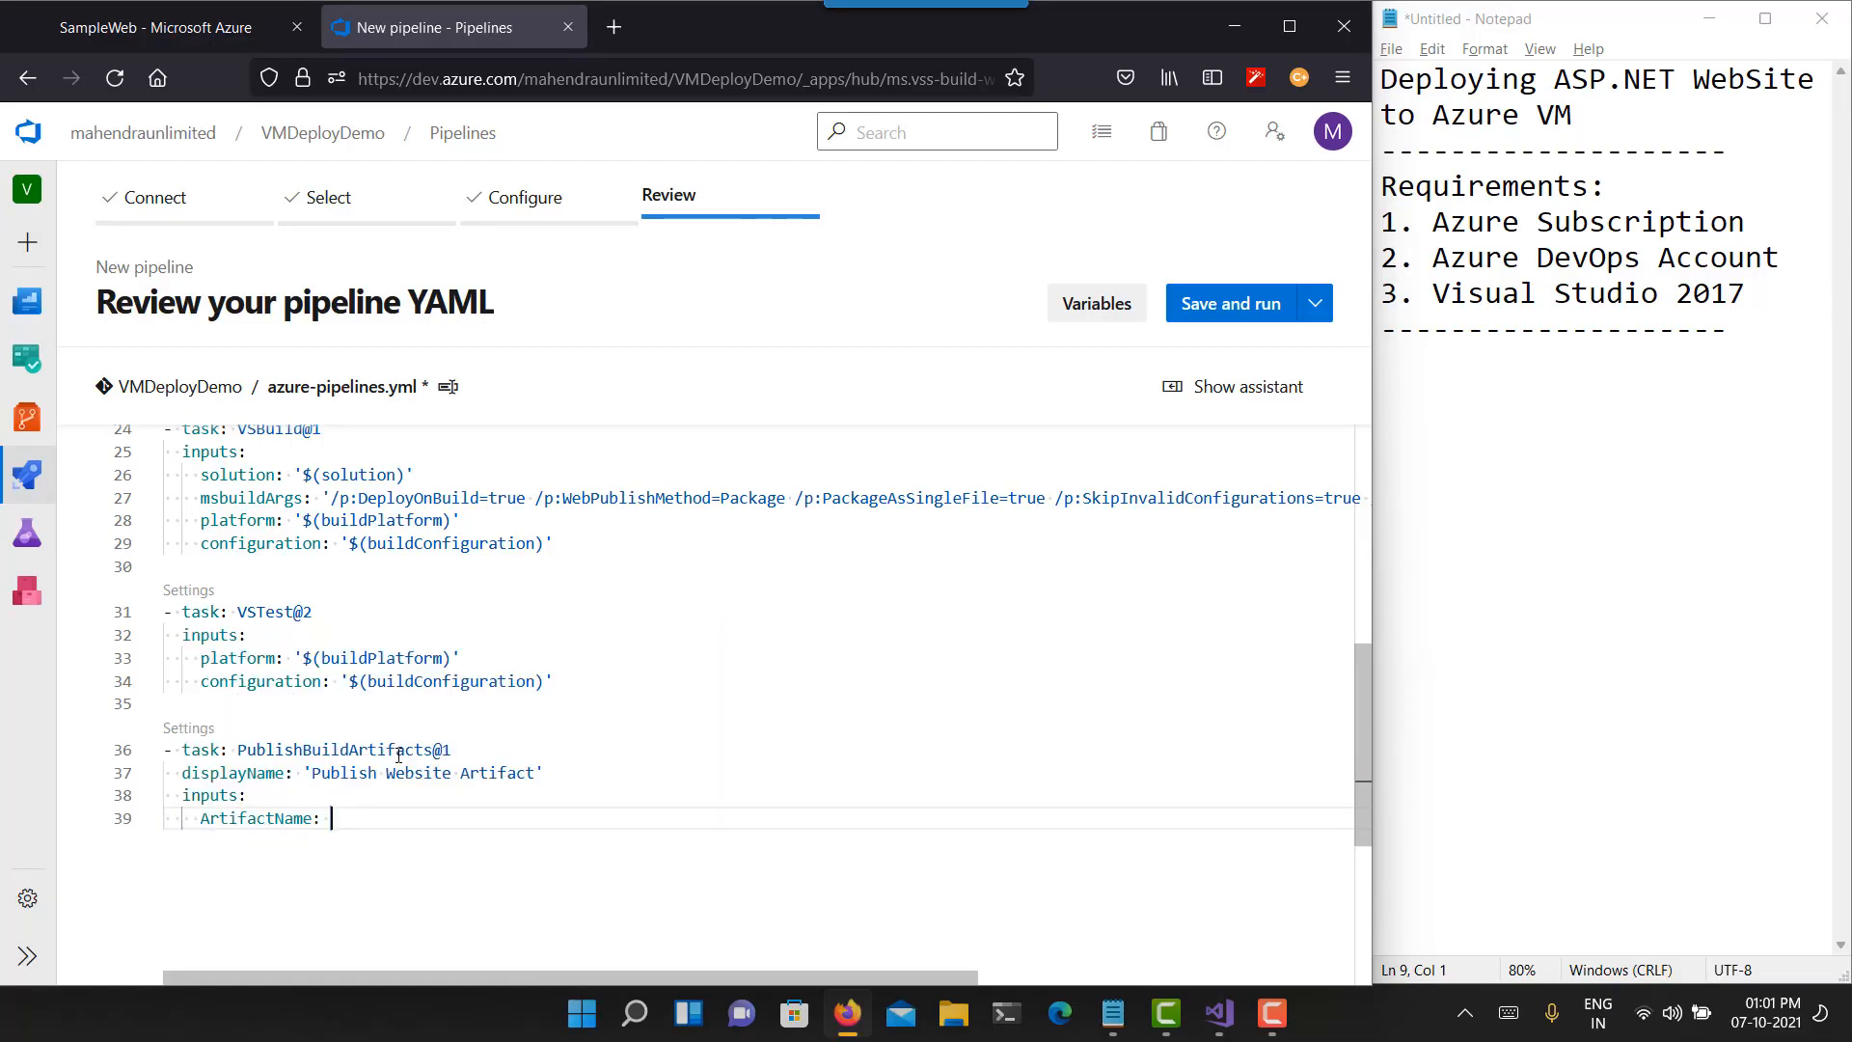
{"action": "type", "text": "sample-site"}
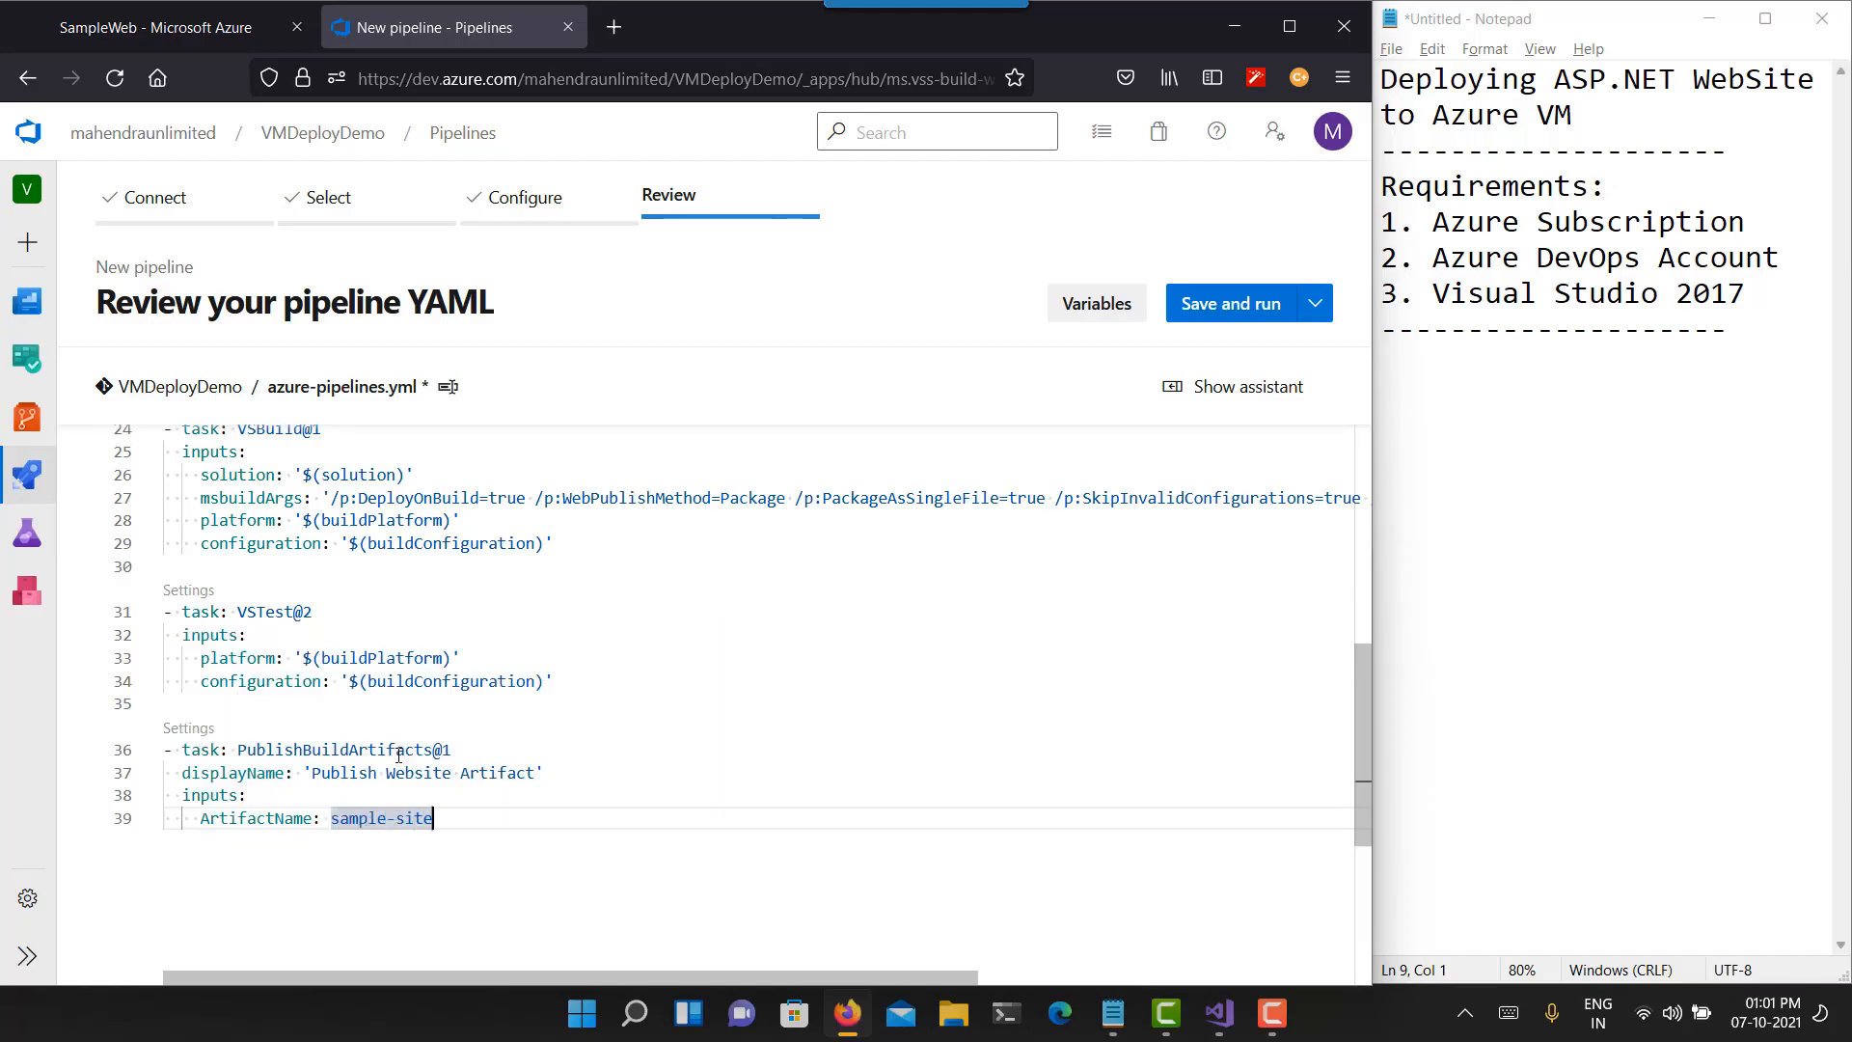
- Add the PathtoPublish input with the value $(build.artifactstagingdirectory) to the PublishBuildArtifacts@1 task
{"action": "key", "text": "Return"}
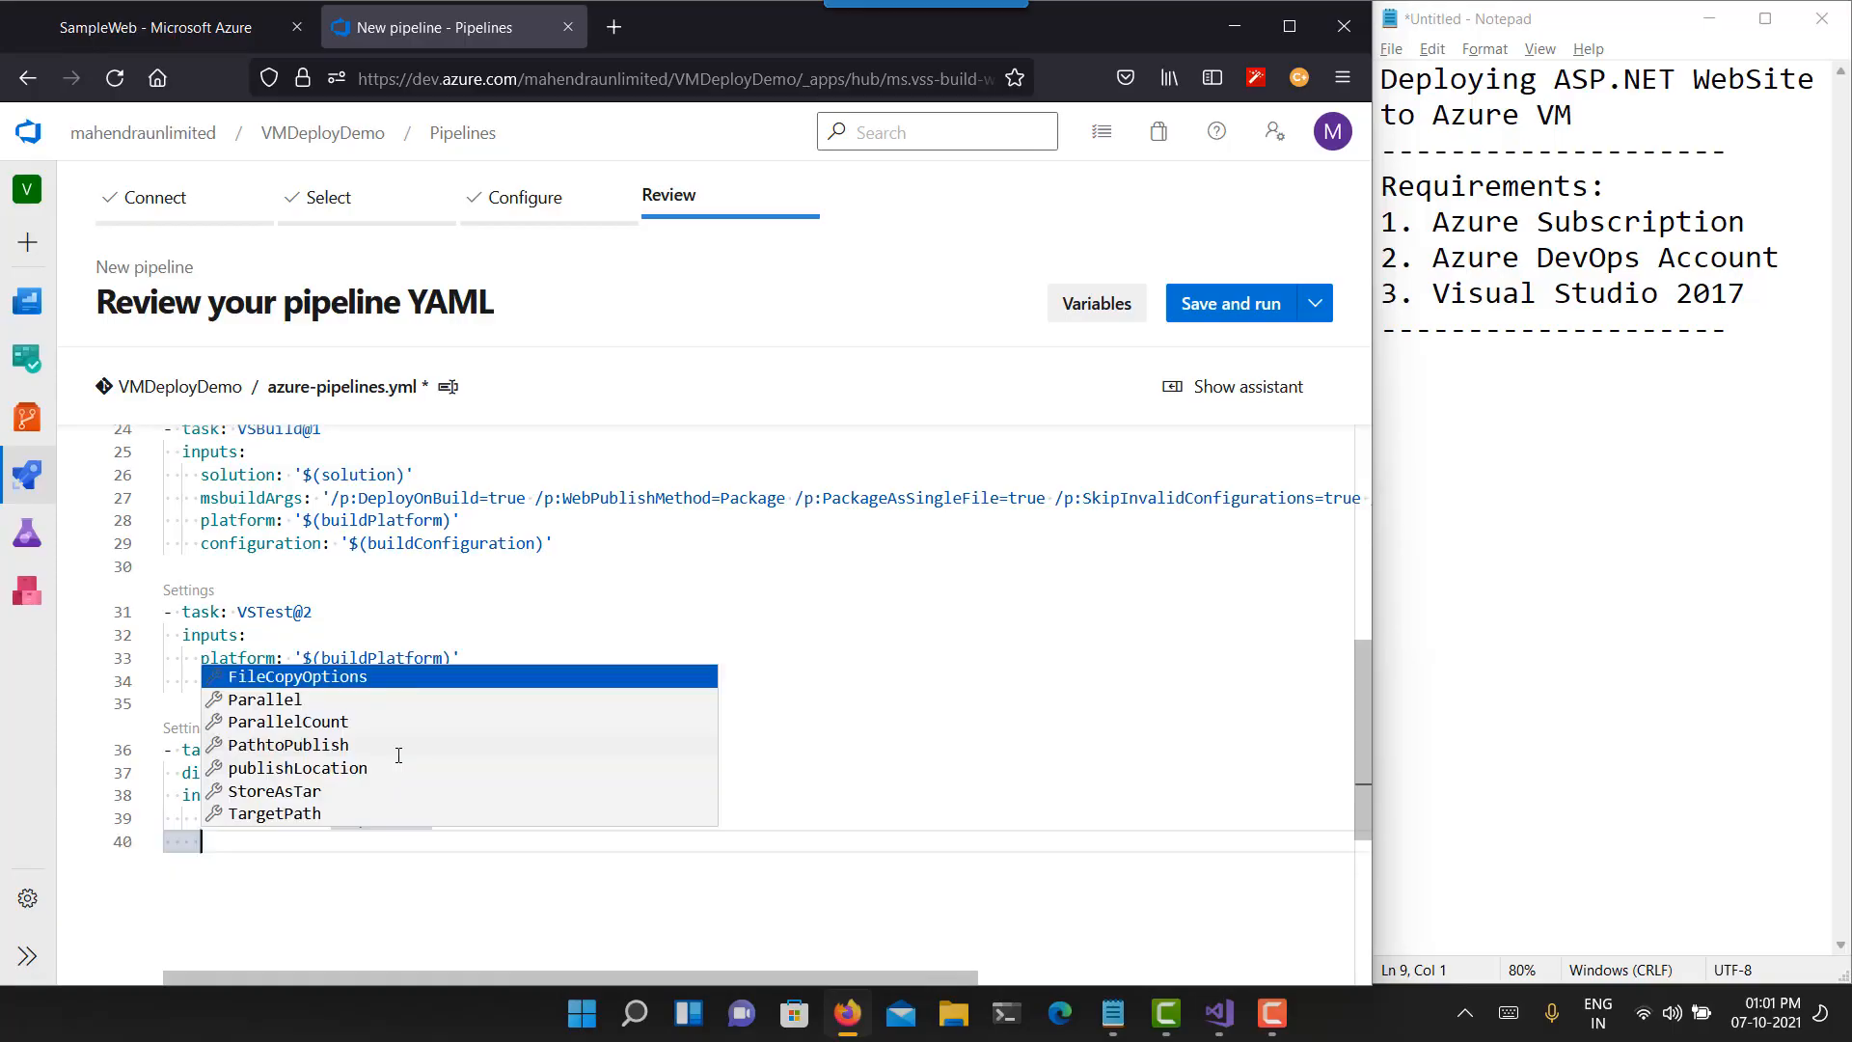
{"action": "key", "text": "Down"}
{"action": "key", "text": "Down"}
{"action": "key", "text": "Down"}
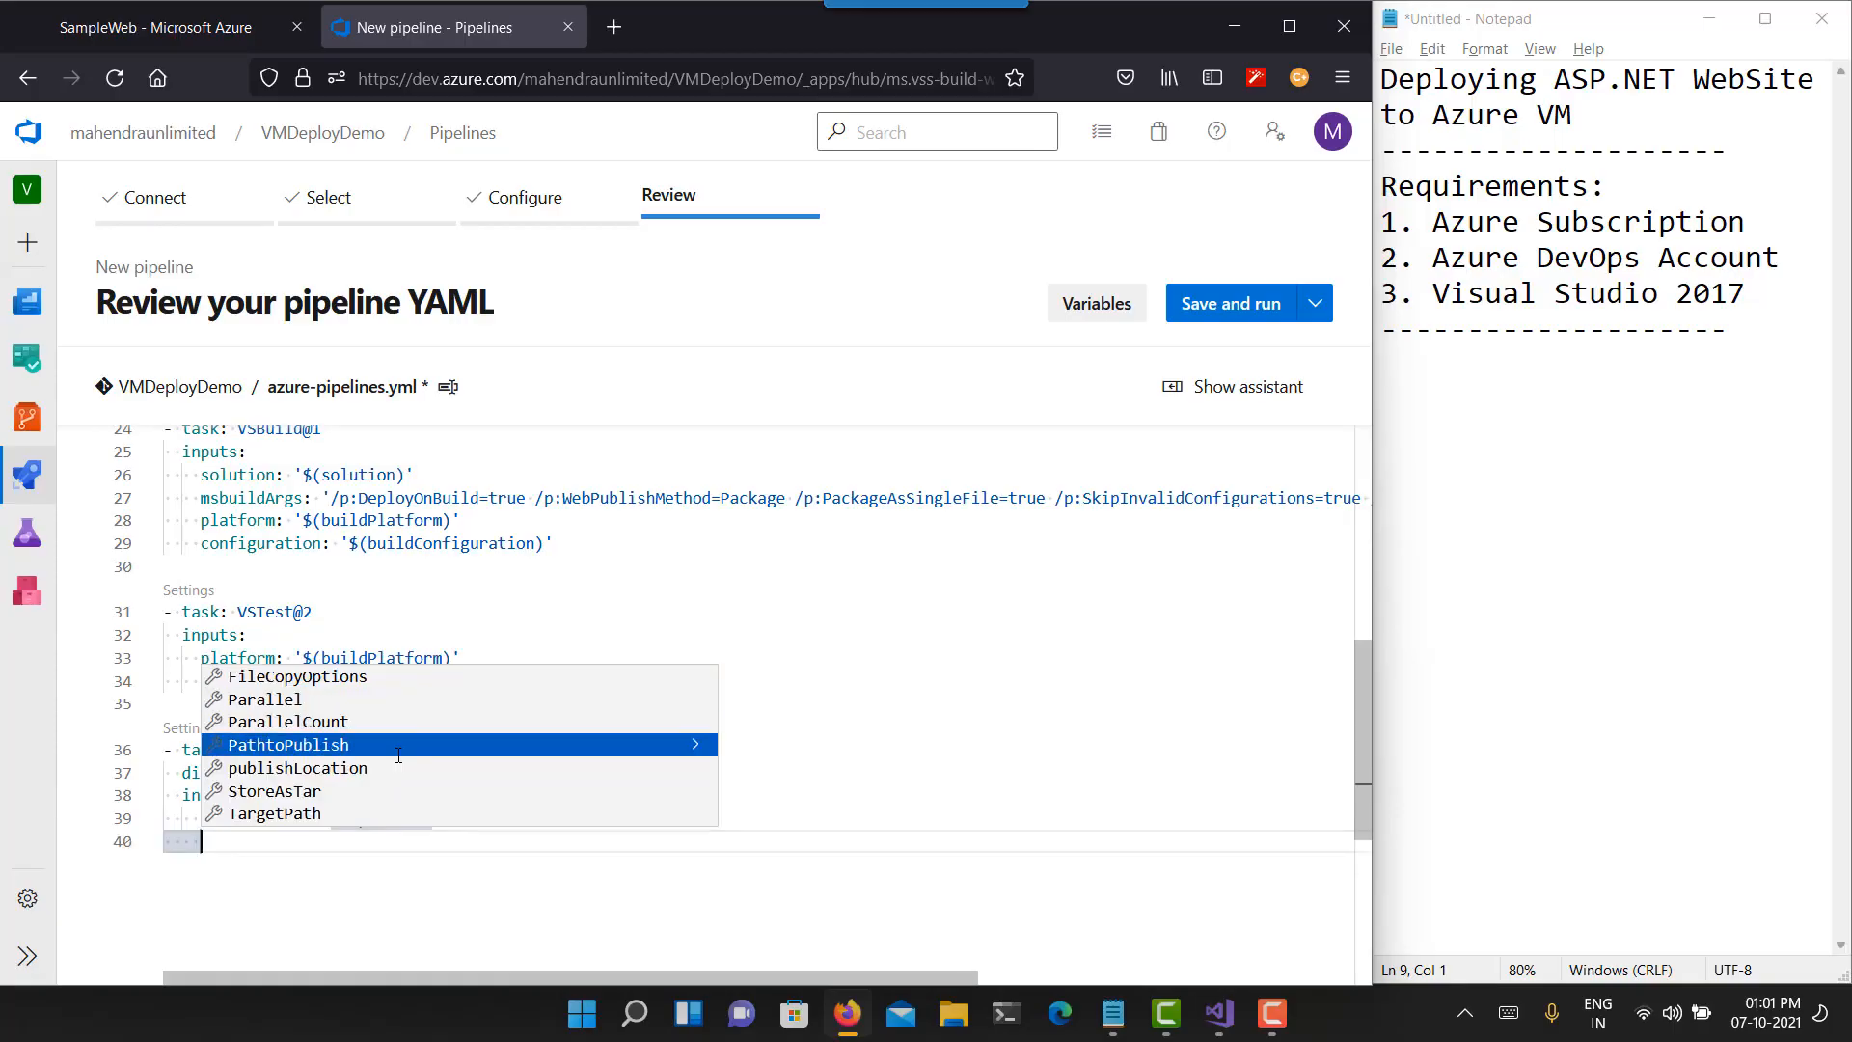
{"action": "key", "text": "Return"}
{"action": "type", "text": "$(build."}
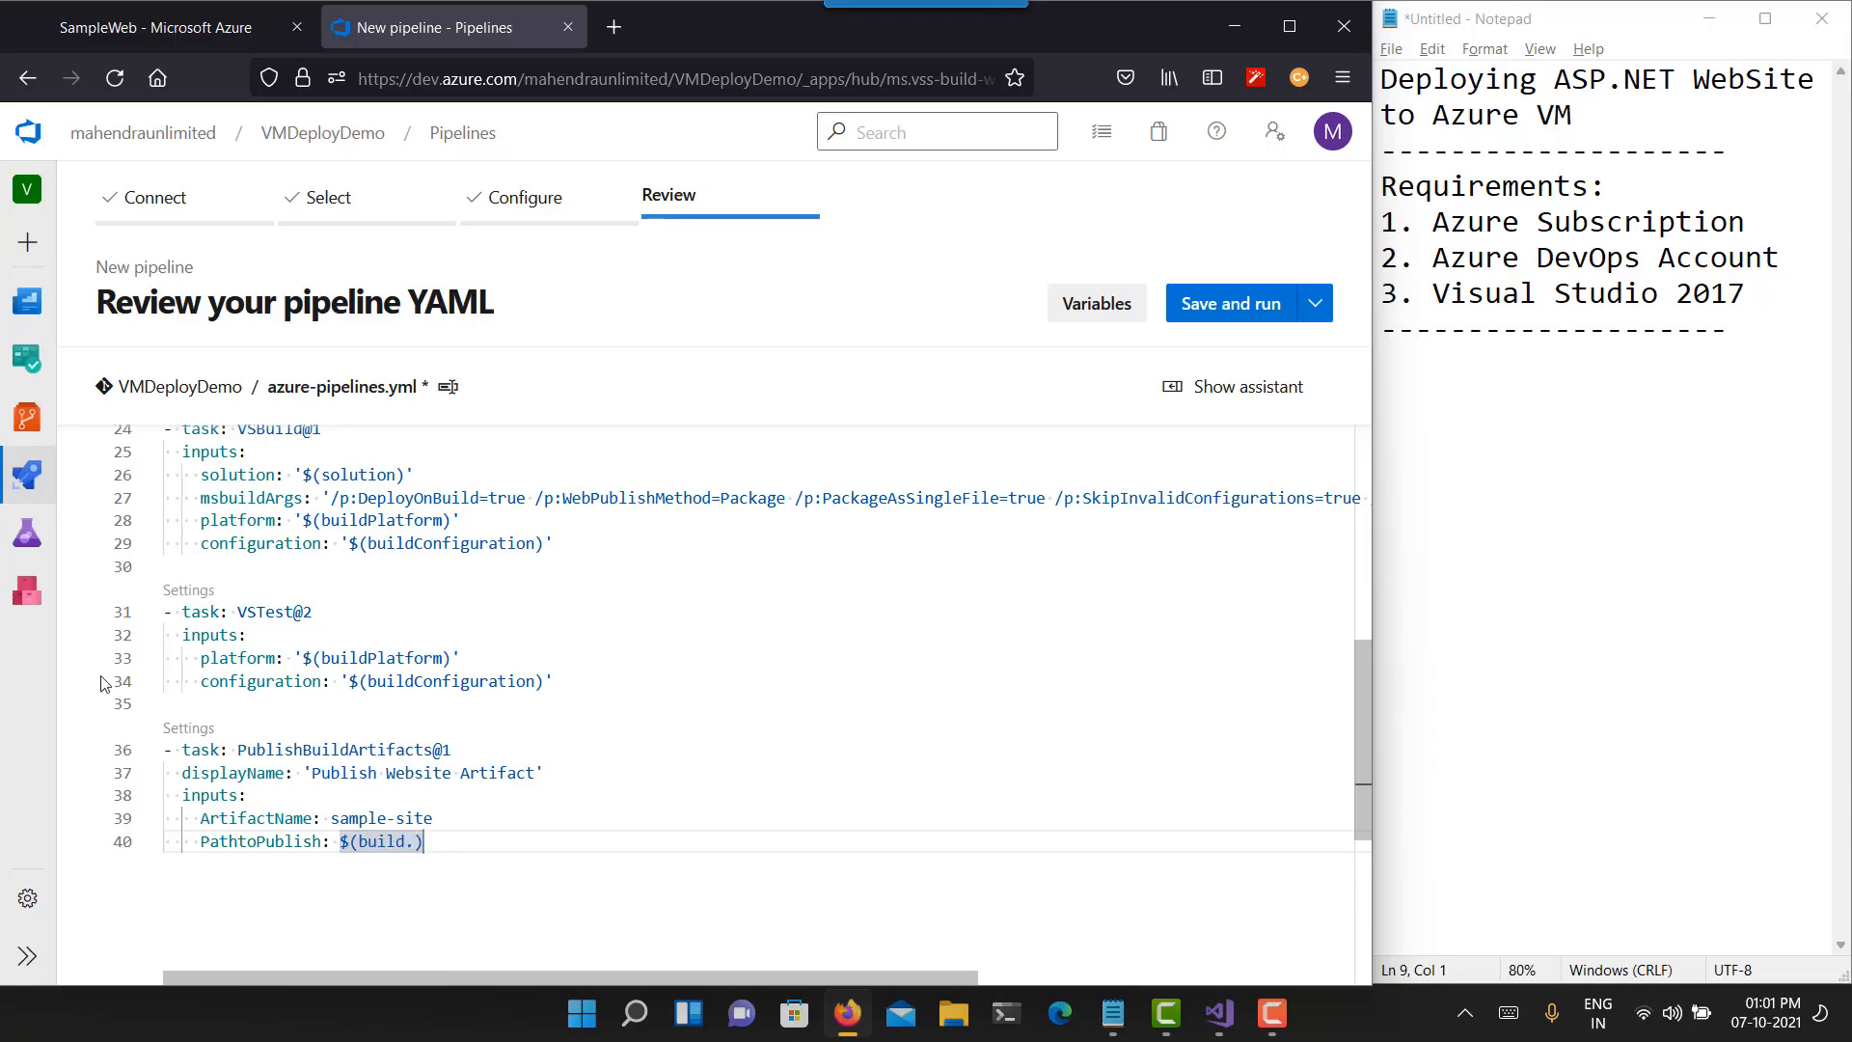
{"action": "type", "text": "artifact"}
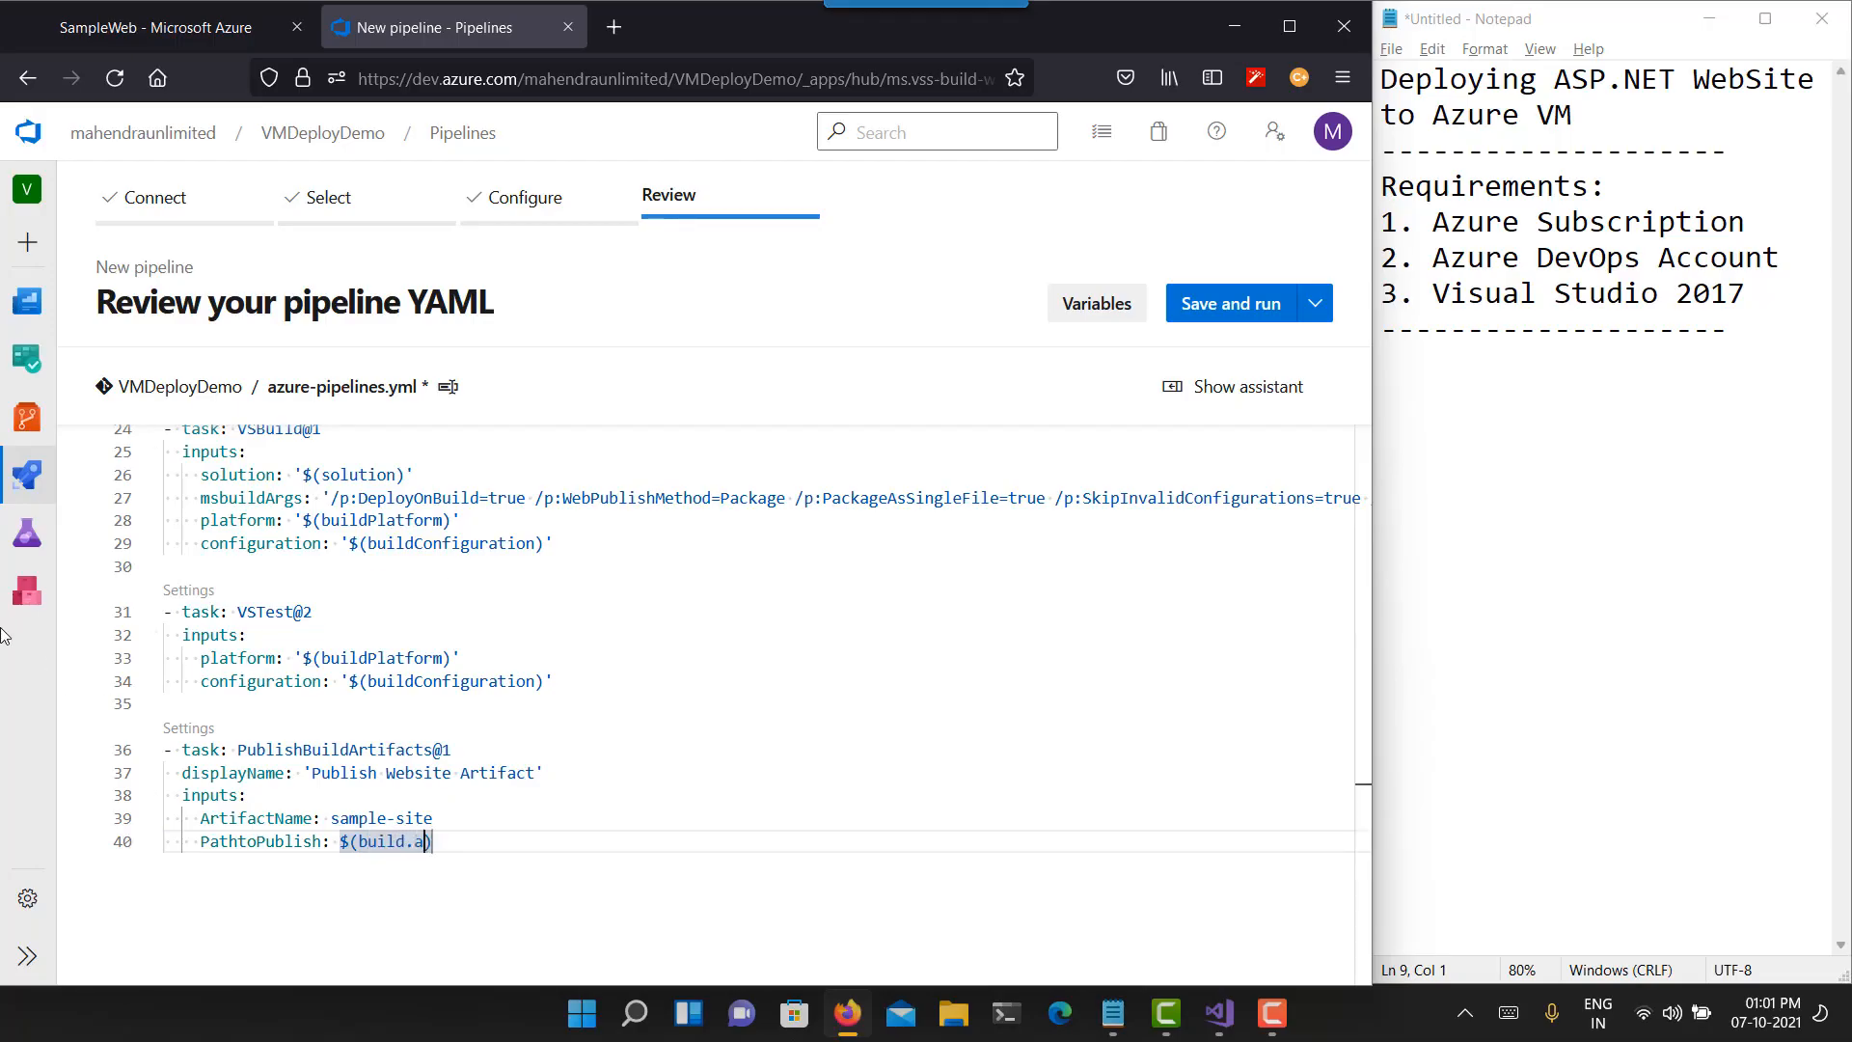
{"action": "type", "text": "stagingdi"}
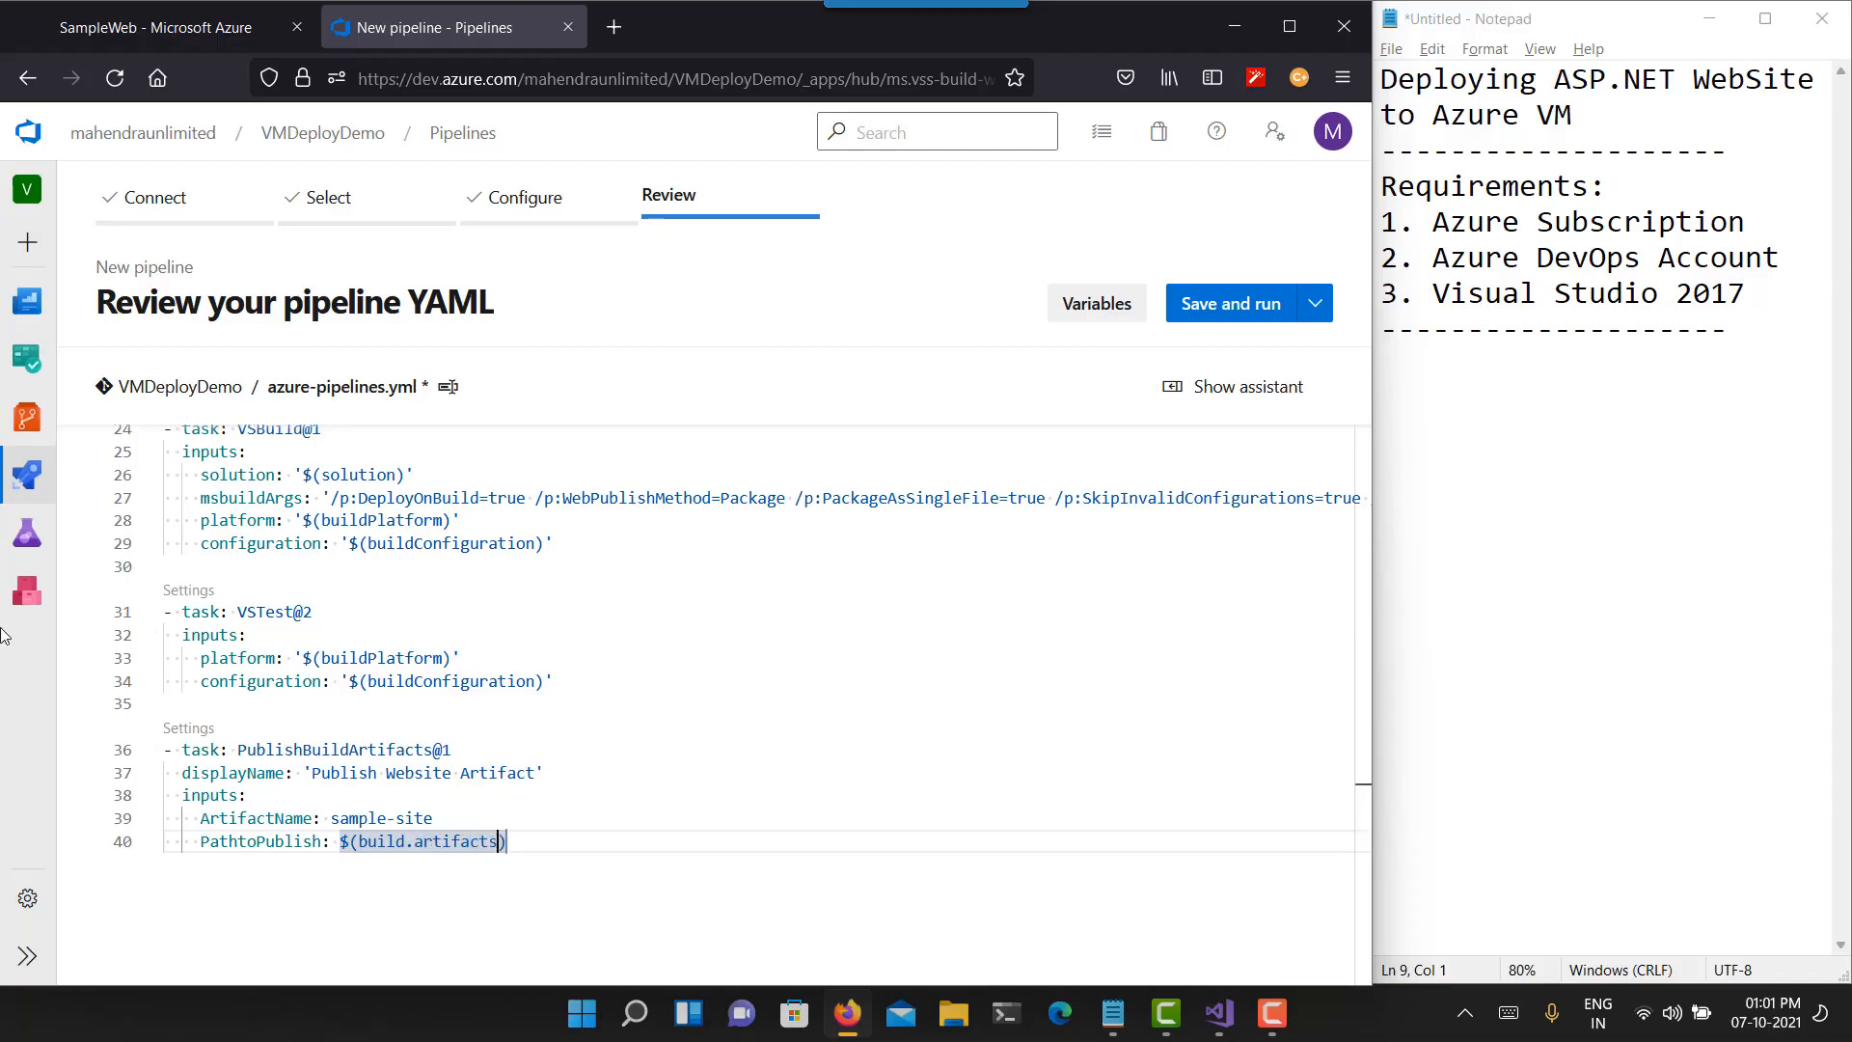
{"action": "type", "text": "rectory"}
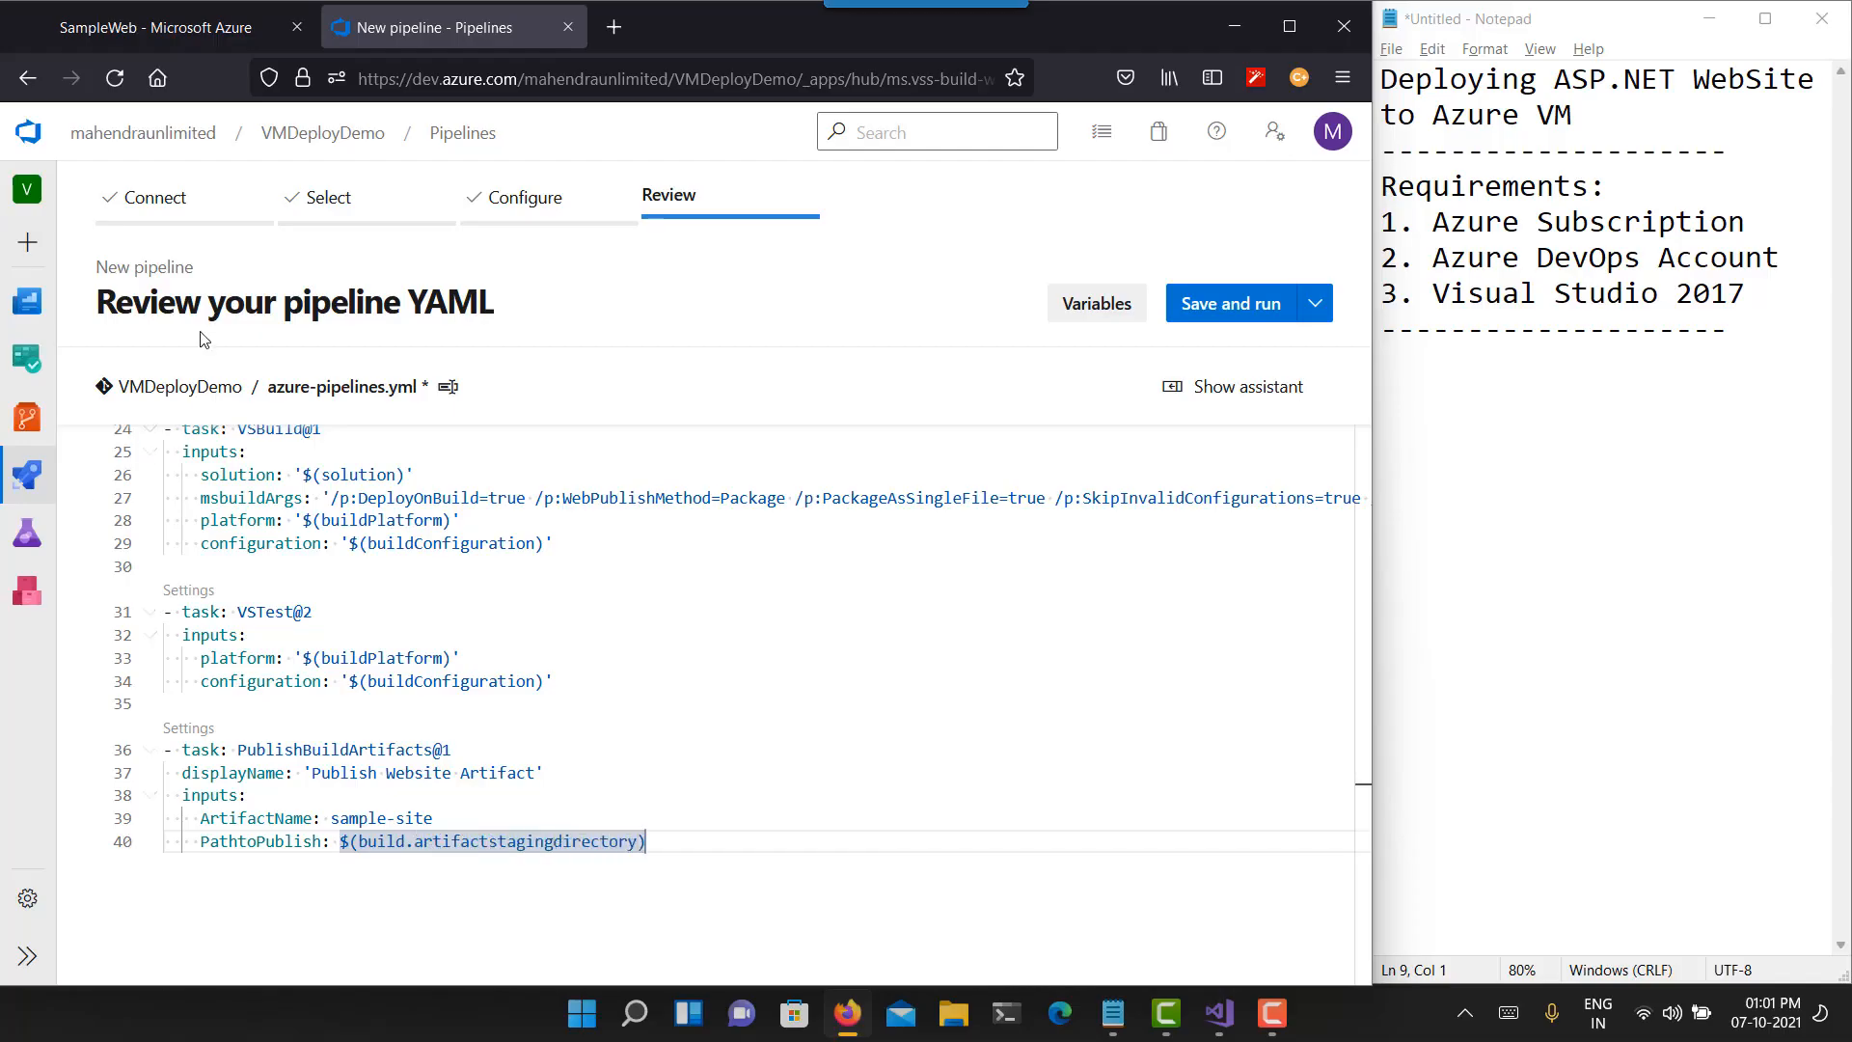
- Compare the PackageLocation at the end of the VSBuild msbuildArgs with the PathtoPublish value of the publish task
{"action": "left_click", "coordinate": [433, 520]}
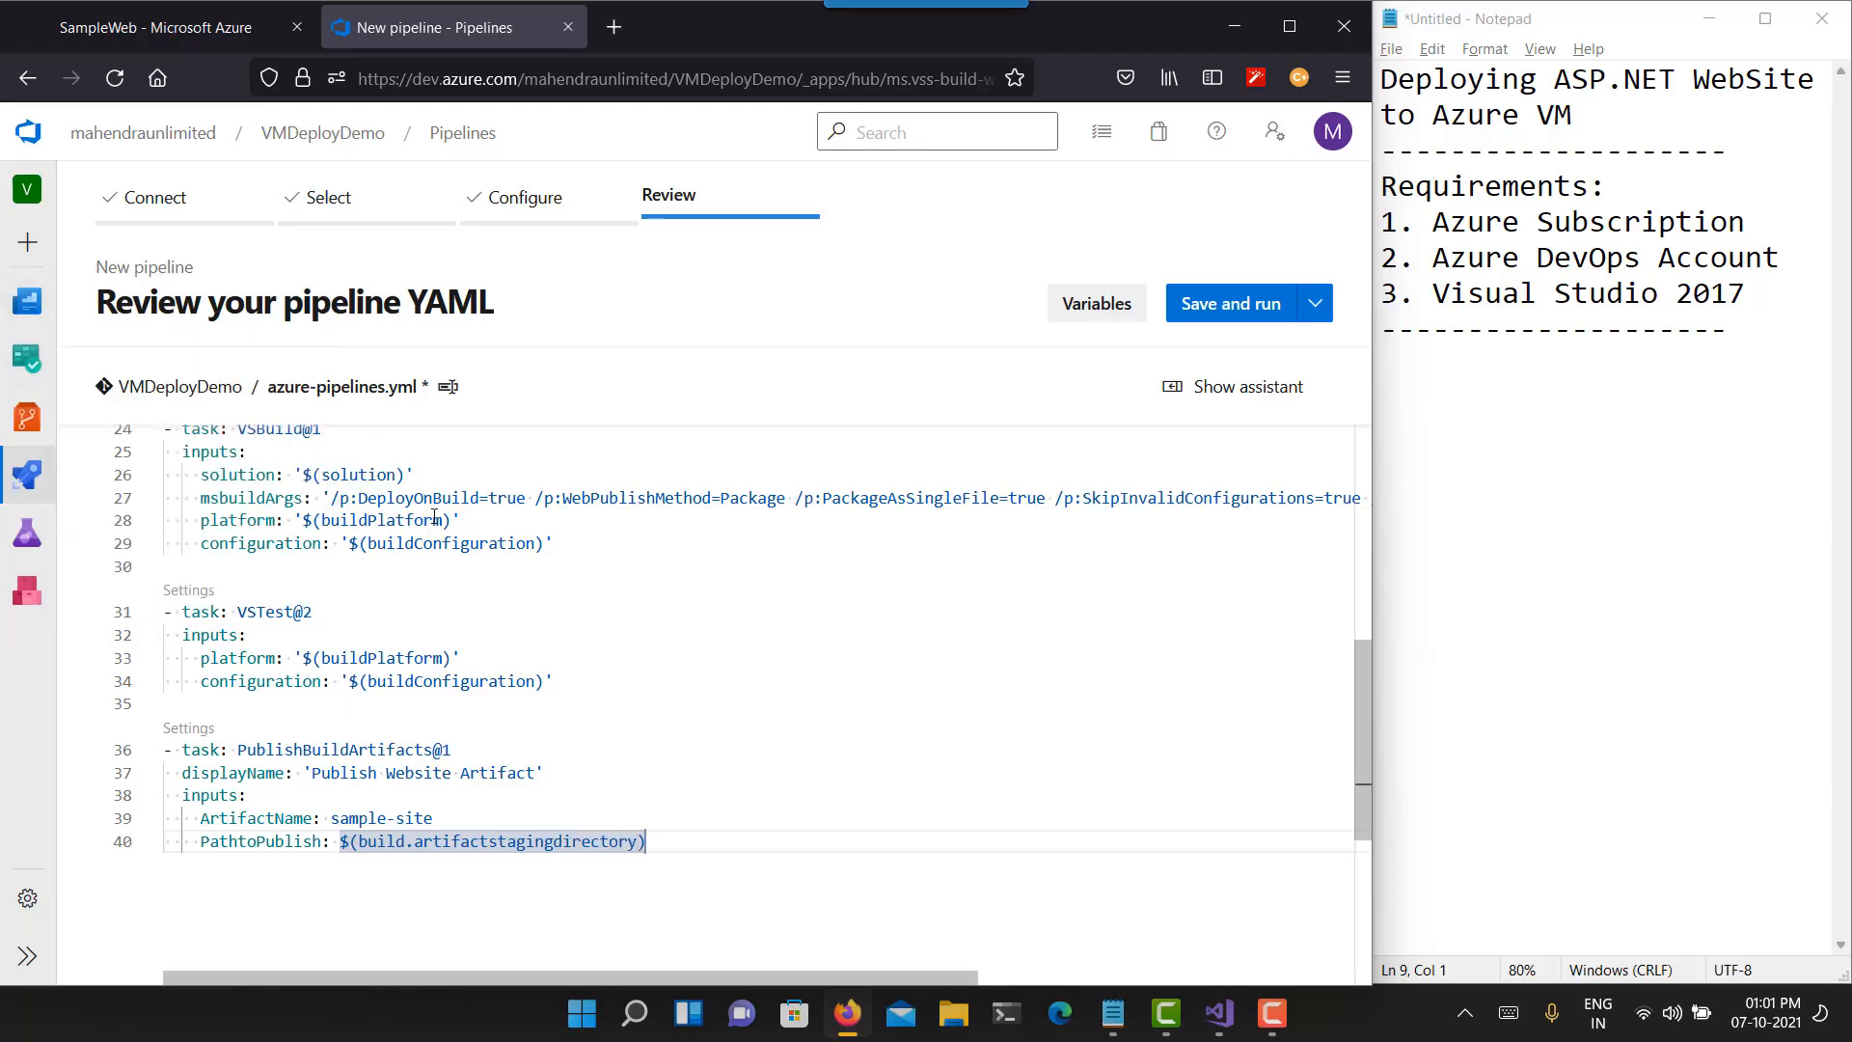
{"action": "key", "text": "Up"}
{"action": "key", "text": "End"}
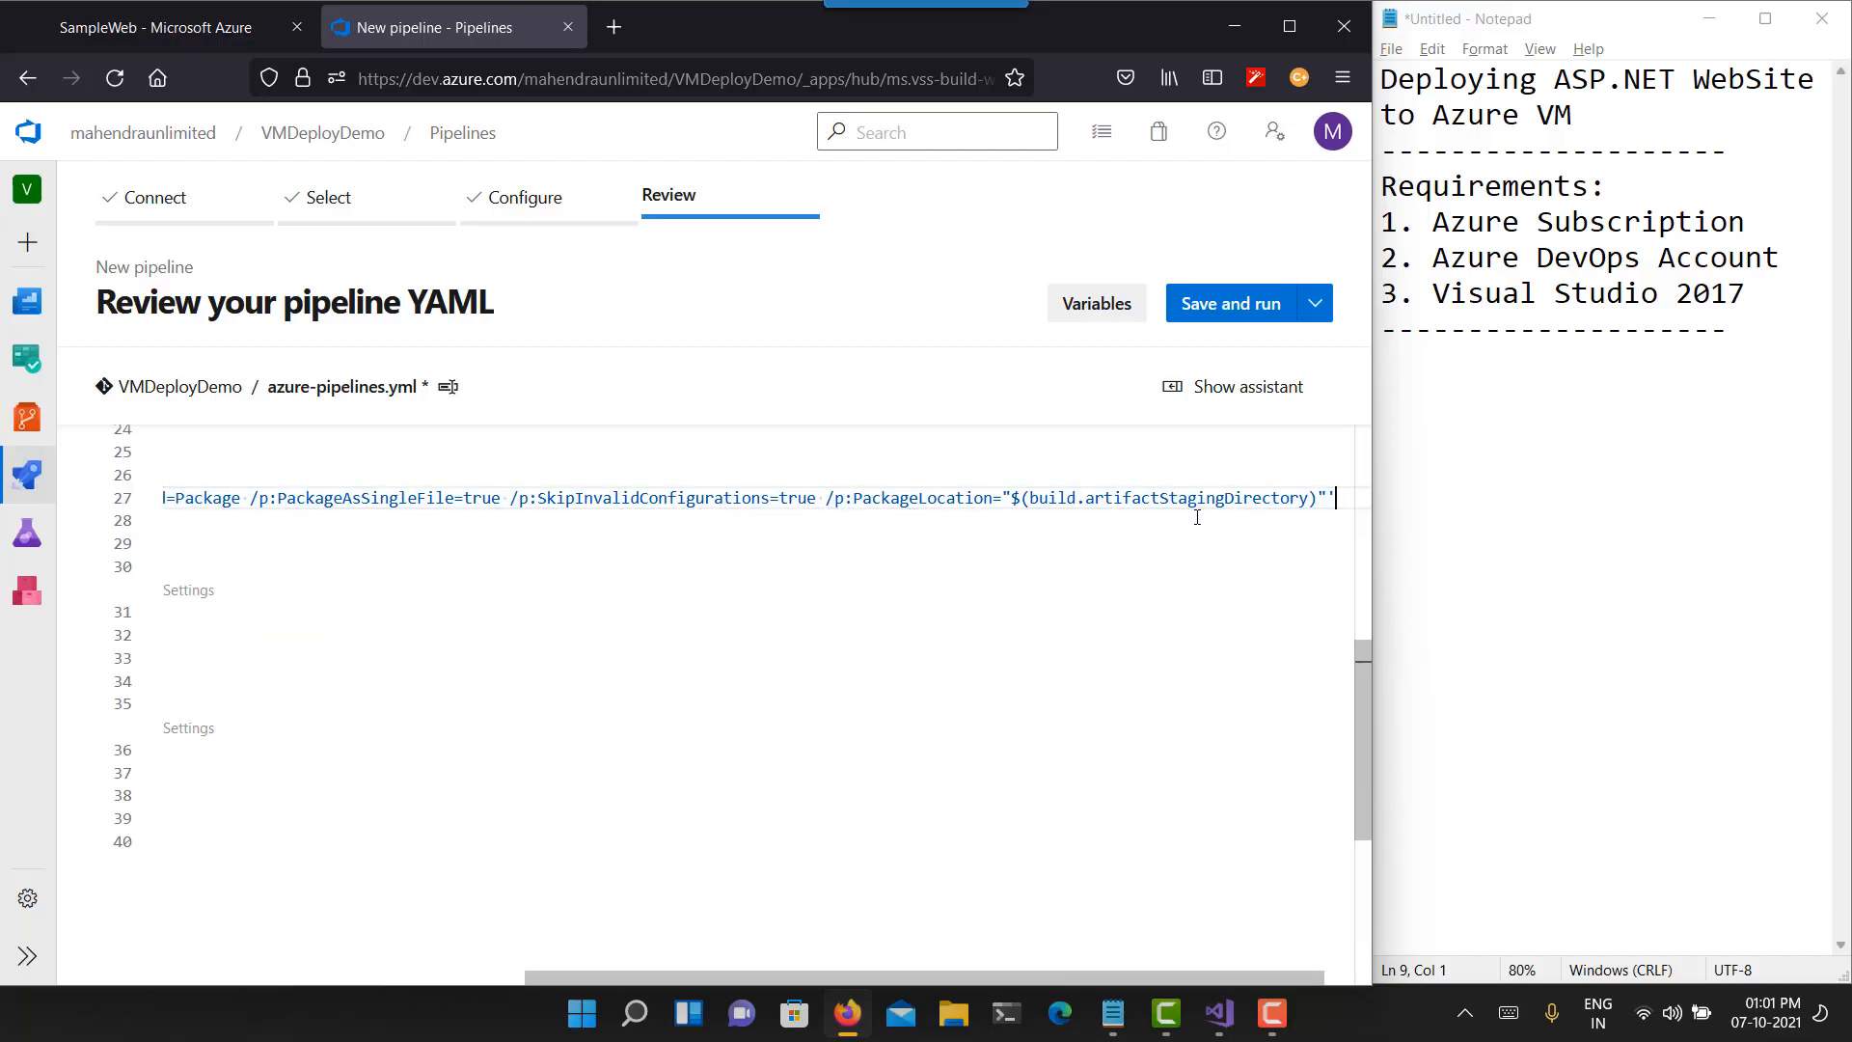
{"action": "left_click", "coordinate": [522, 866]}
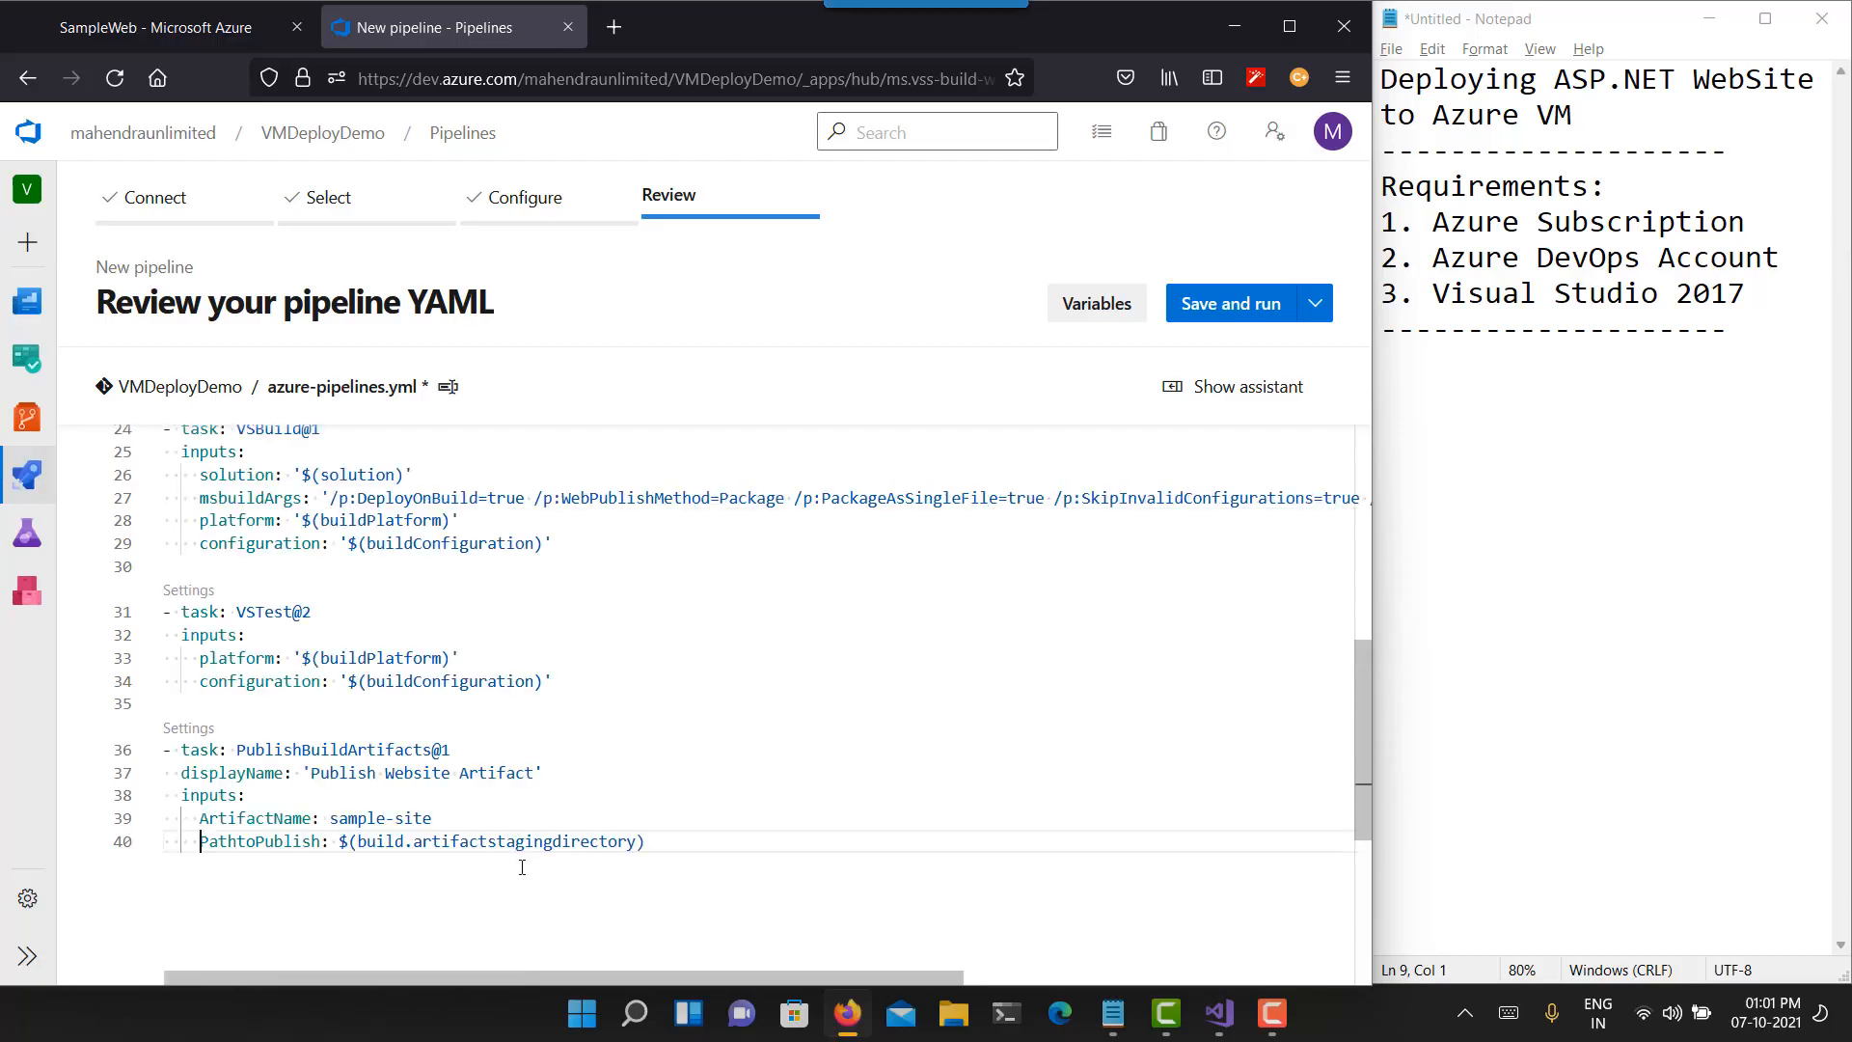
{"action": "key", "text": "Home"}
{"action": "key", "text": "Up"}
{"action": "key", "text": "Up"}
{"action": "key", "text": "Up"}
{"action": "key", "text": "Down"}
{"action": "key", "text": "Down"}
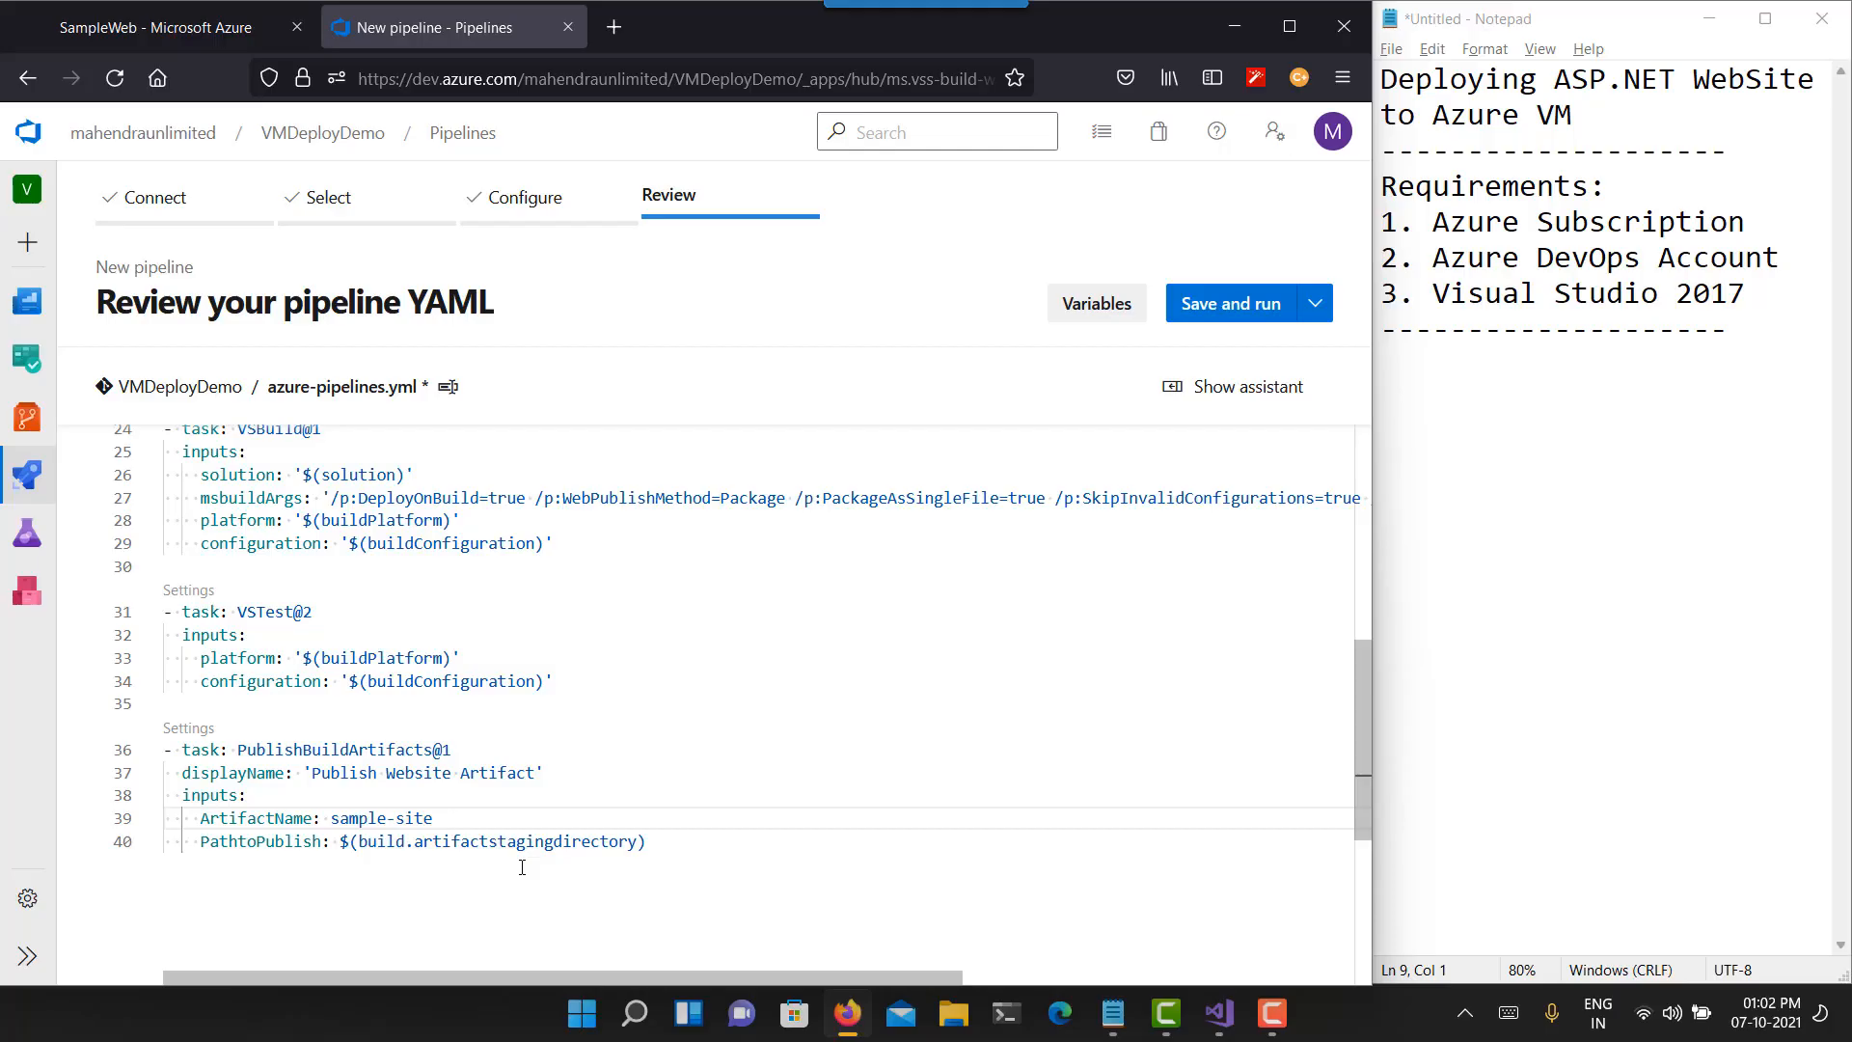
- Save and run the pipeline, committing azure-pipelines.yml directly to the master branch, and open the log of its job
{"action": "left_click", "coordinate": [1242, 305]}
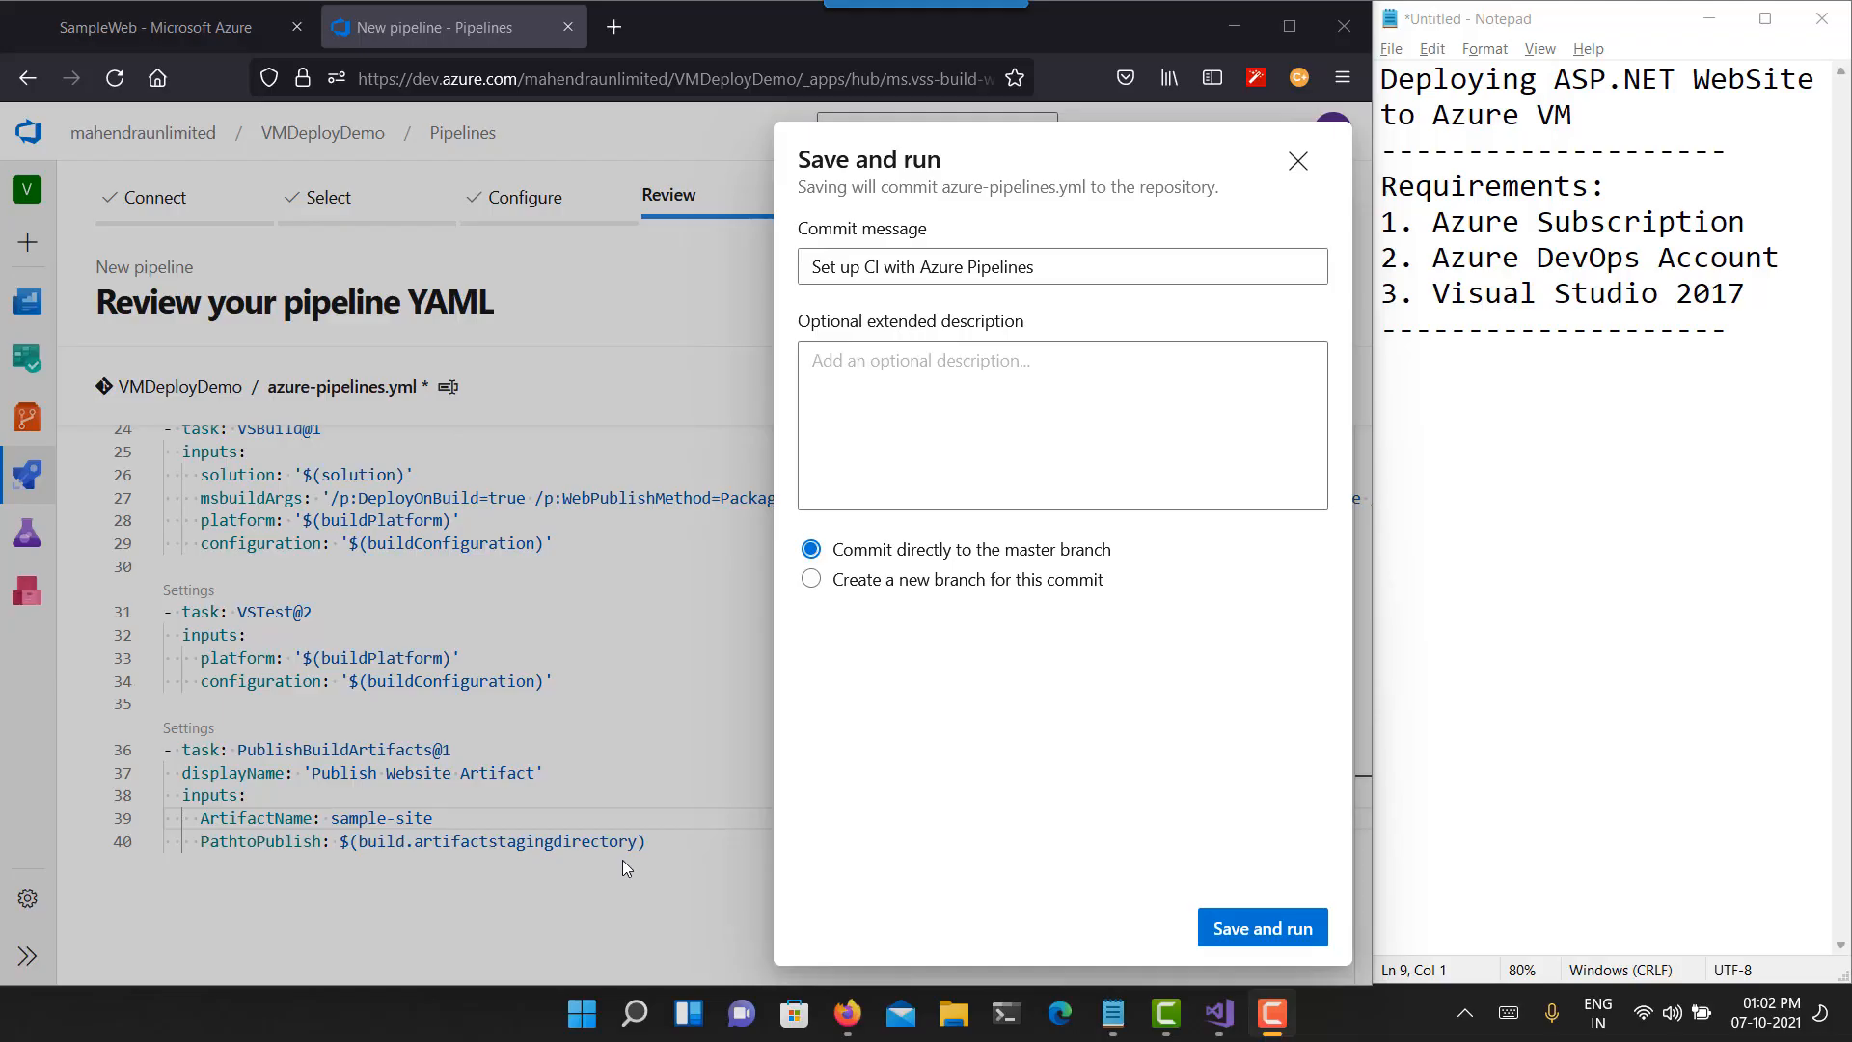
{"action": "left_click", "coordinate": [1302, 930]}
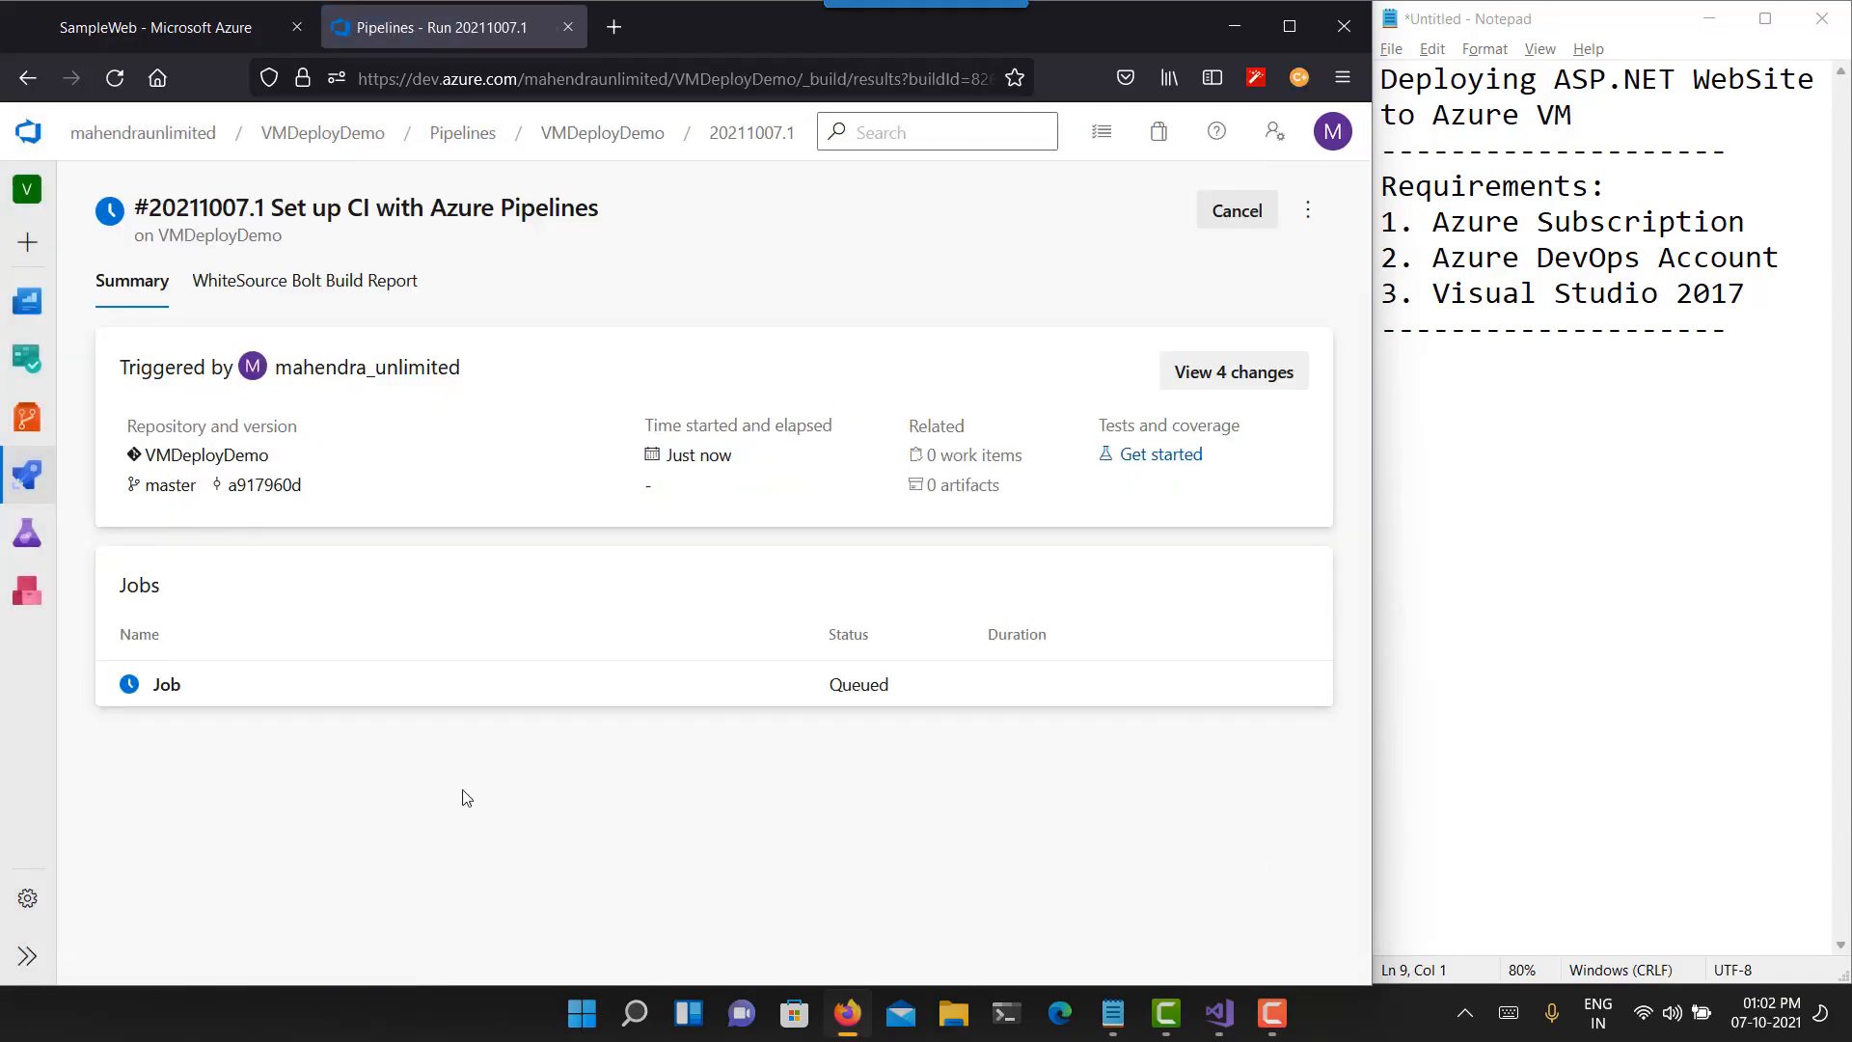
{"action": "left_click", "coordinate": [281, 694]}
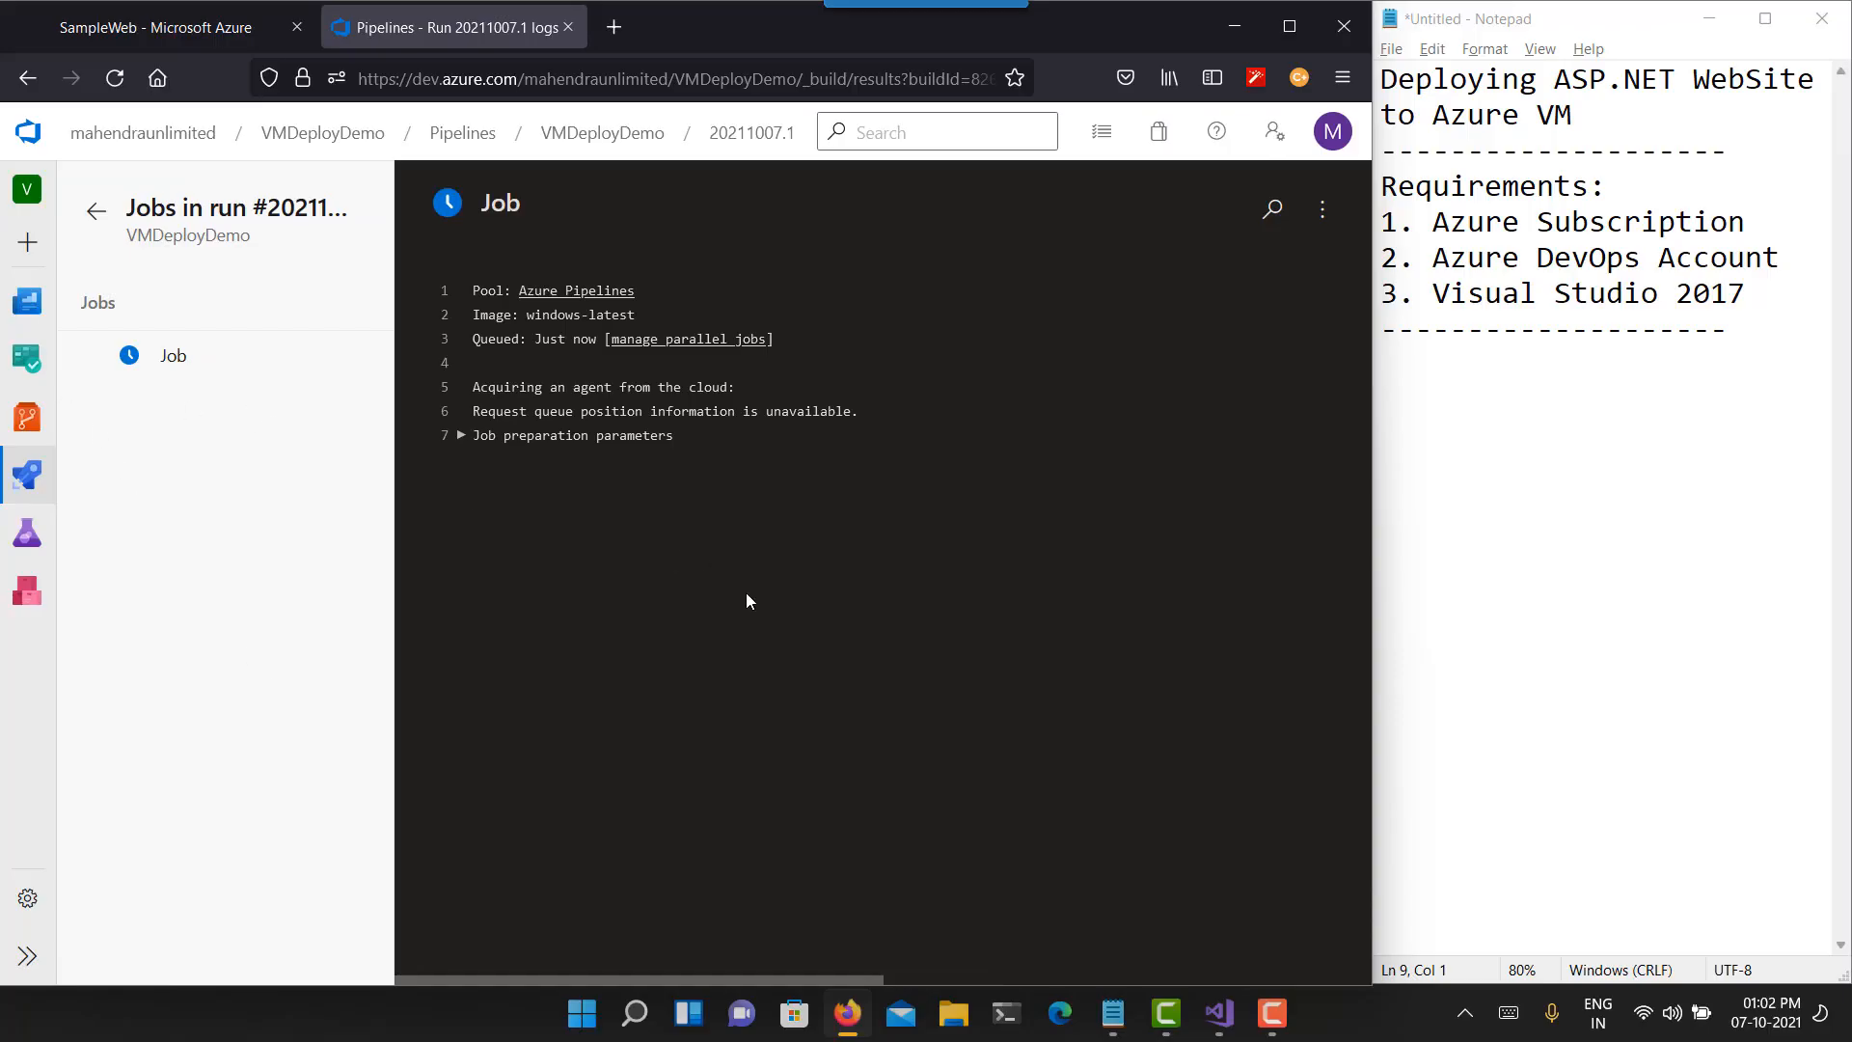
{"action": "left_click", "coordinate": [170, 355]}
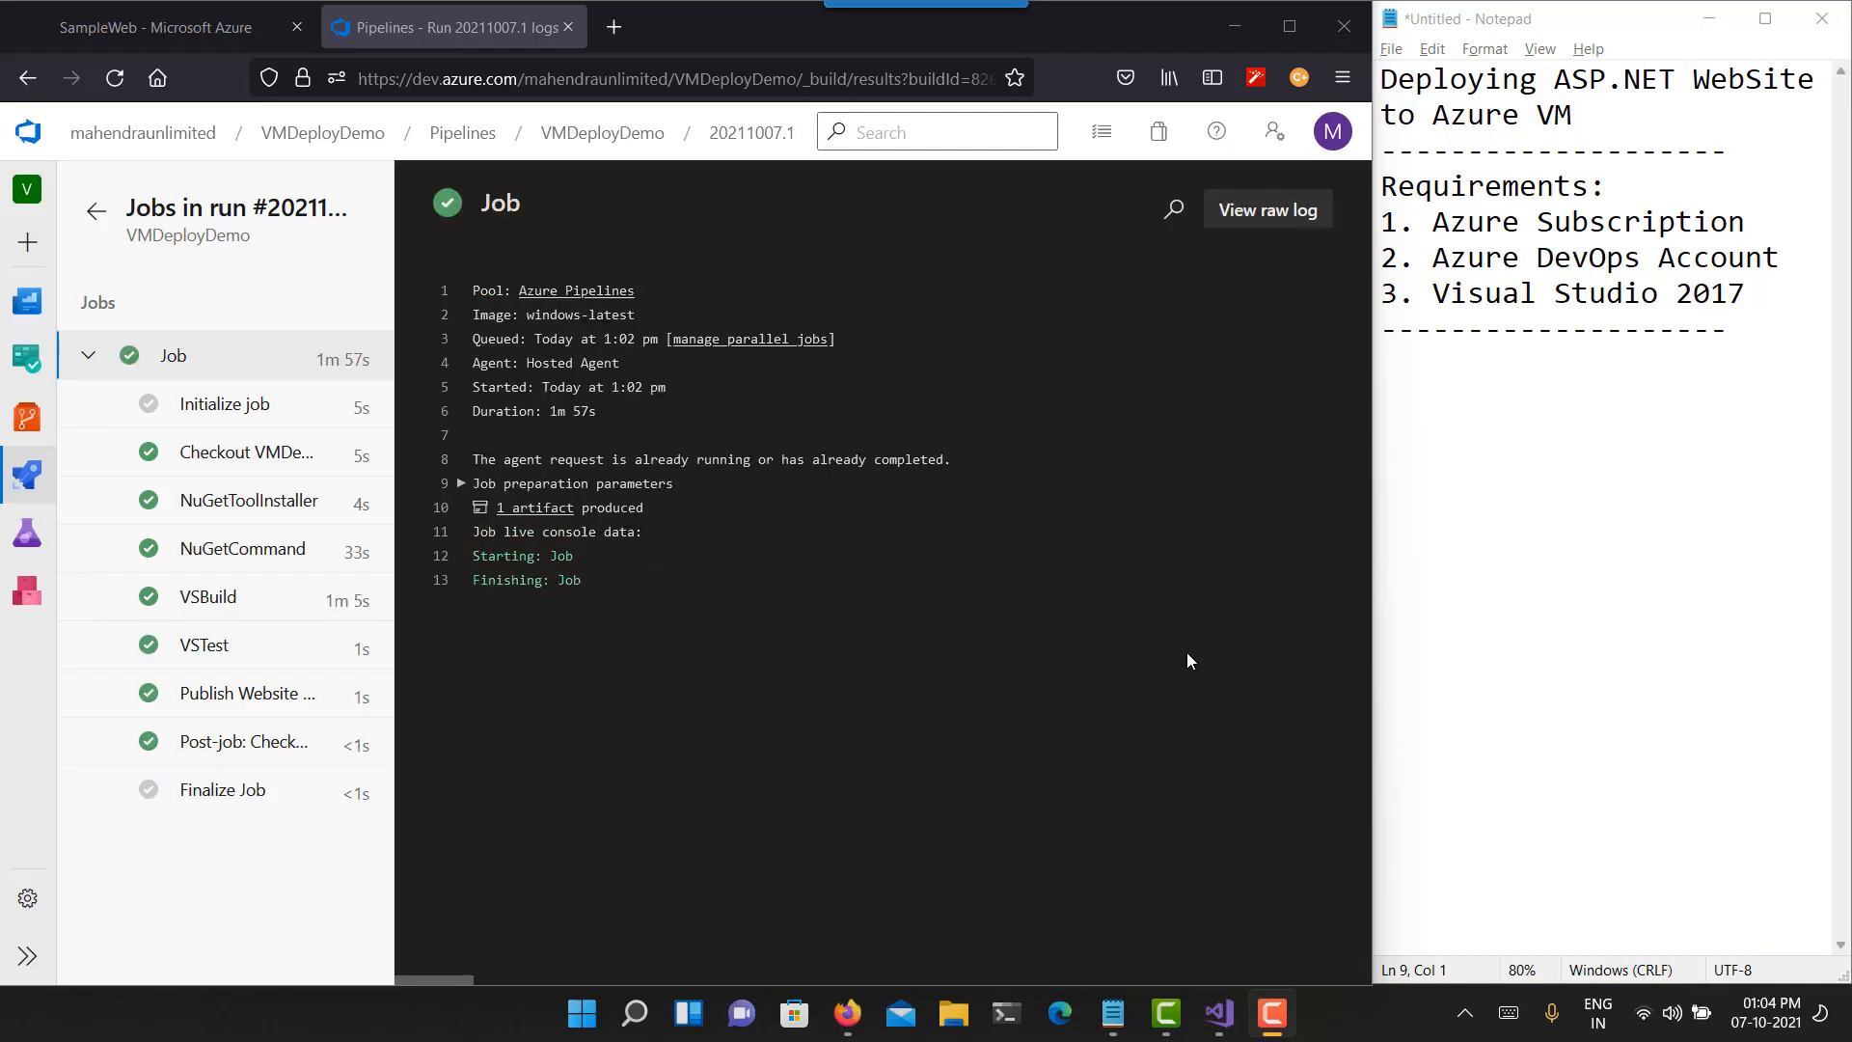
- Examine the Publish Website Artifact log and the files of the published sample-site artifact, including SampleSite.zip, and return to the run summary
{"action": "left_click", "coordinate": [220, 699]}
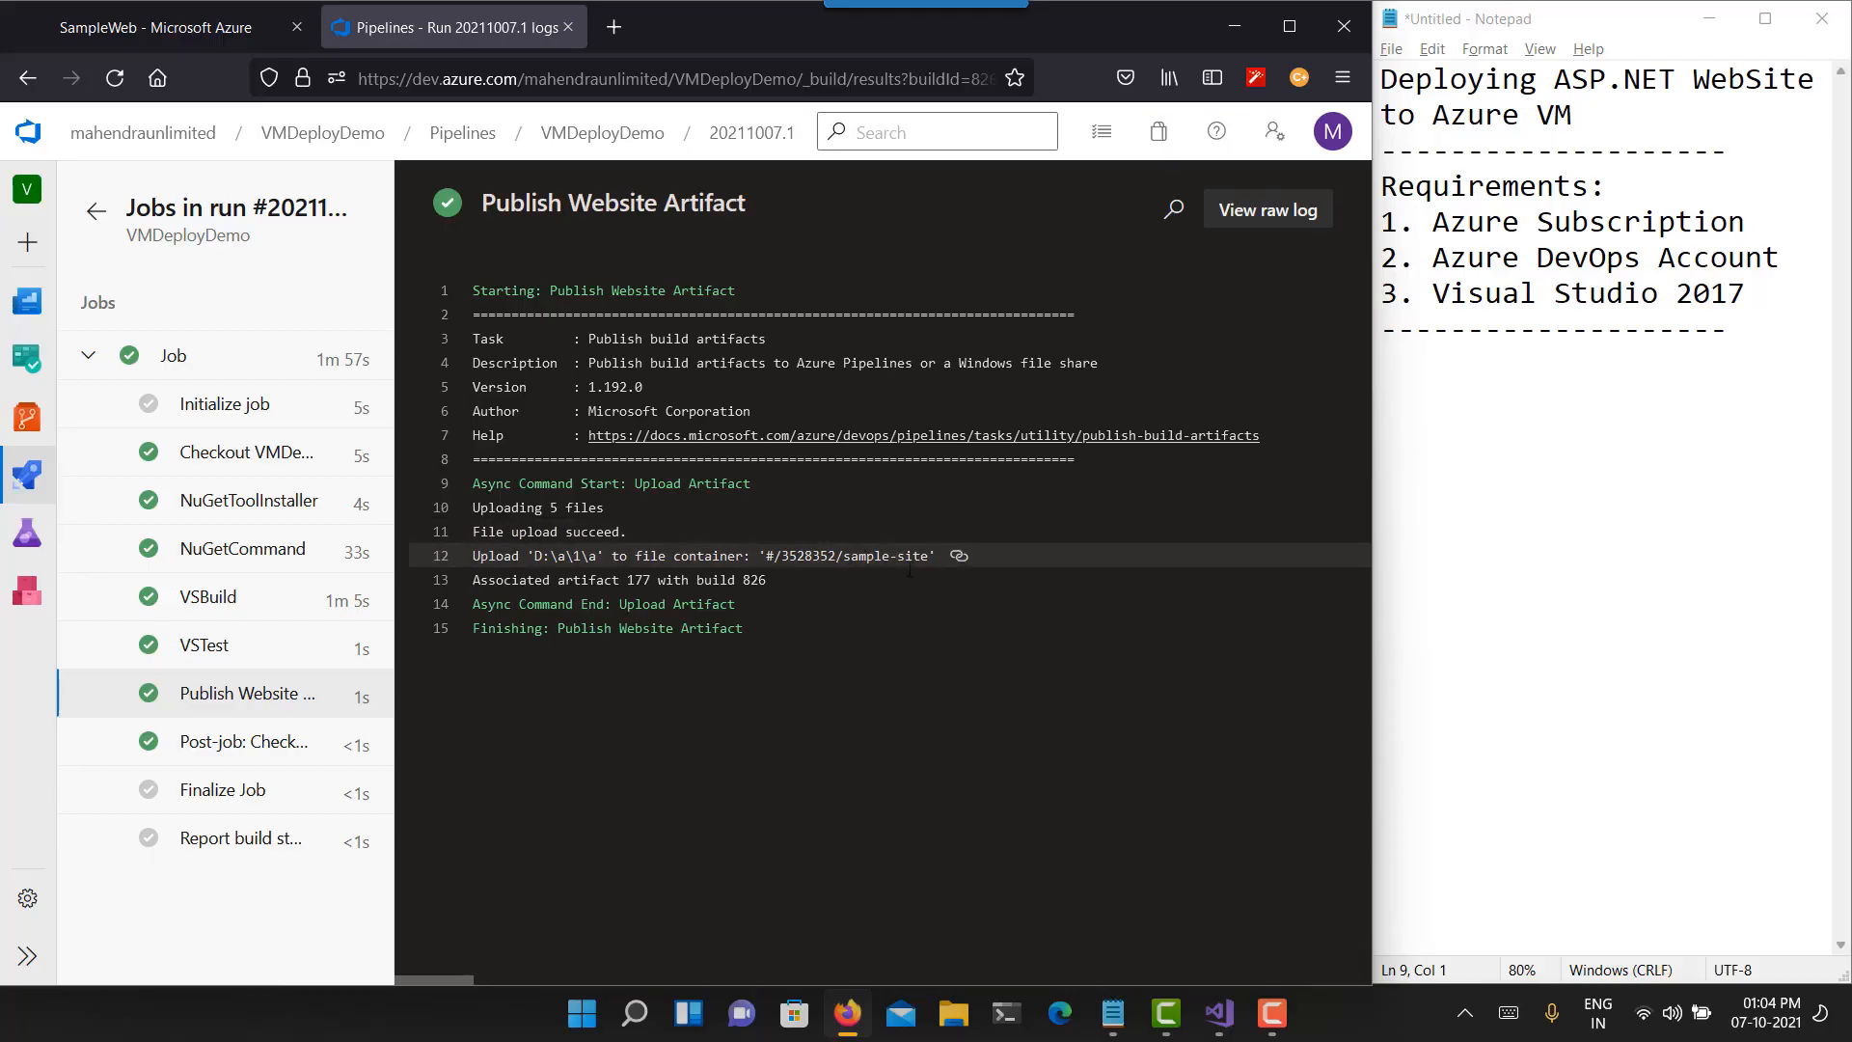
{"action": "left_click", "coordinate": [104, 212]}
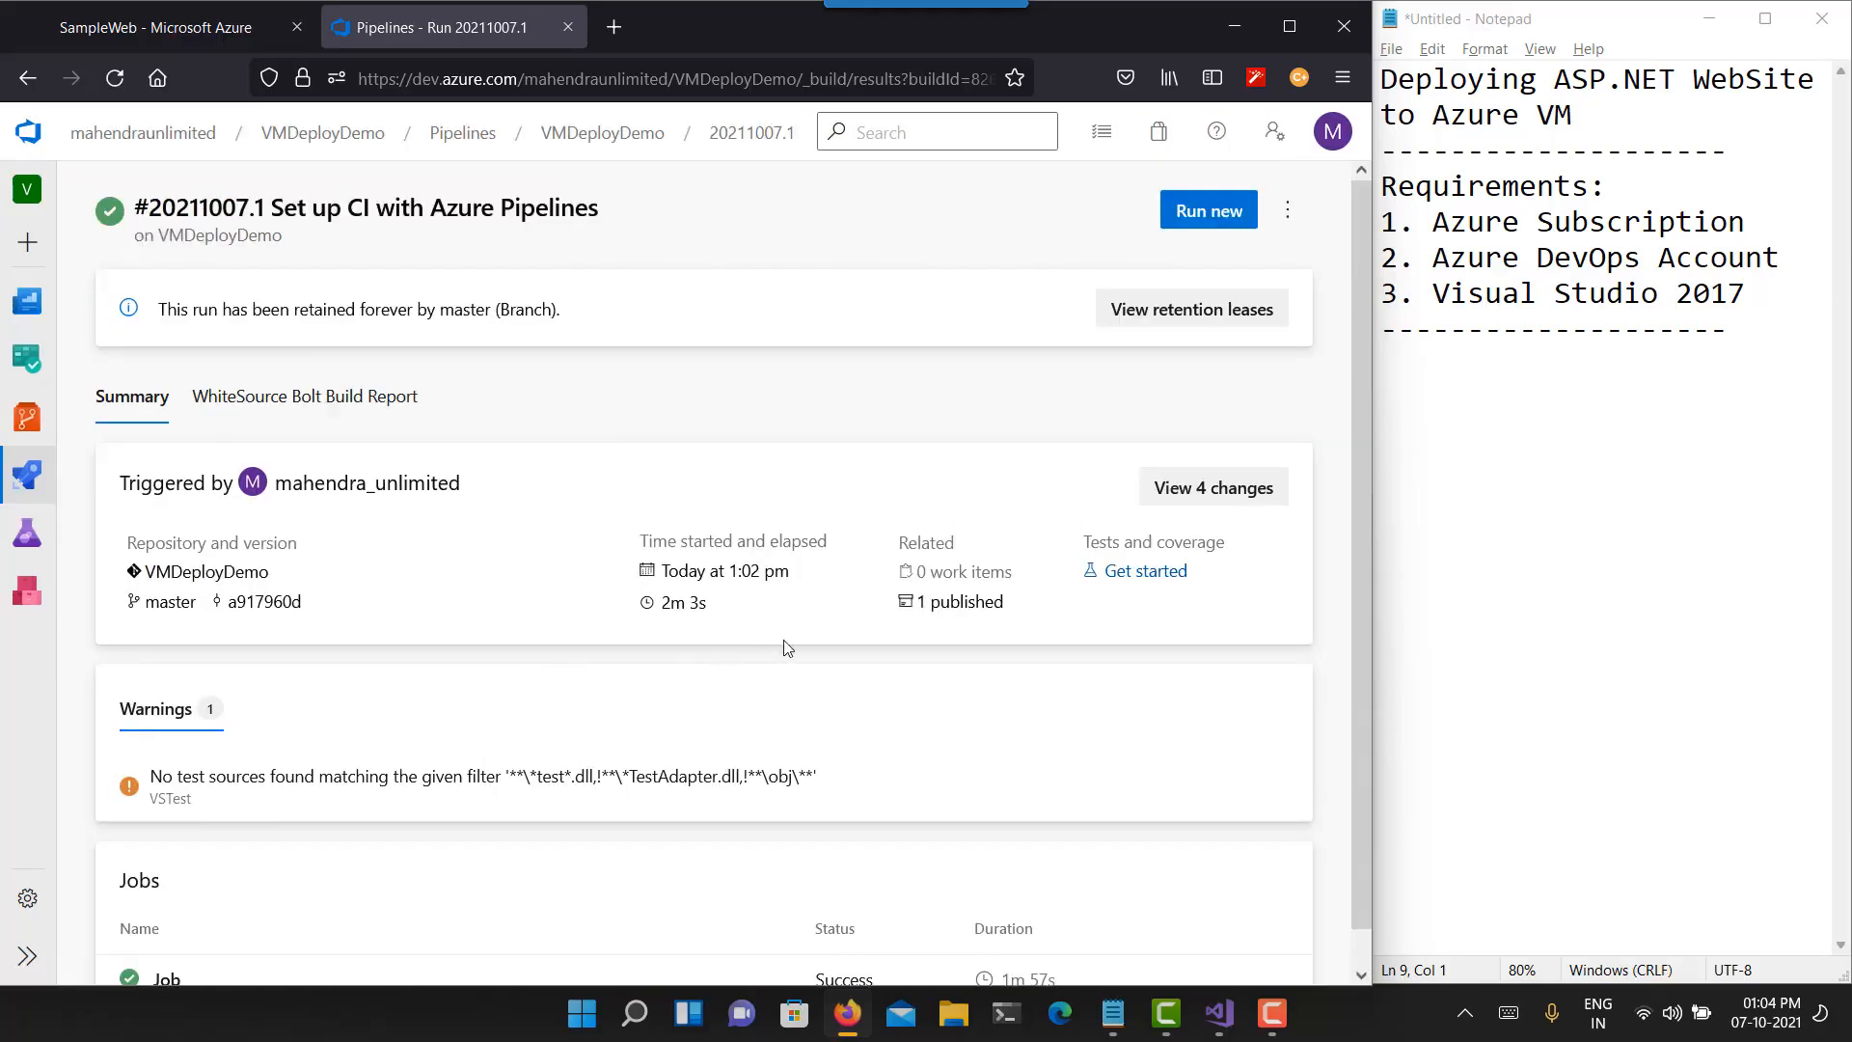
{"action": "left_click", "coordinate": [962, 610]}
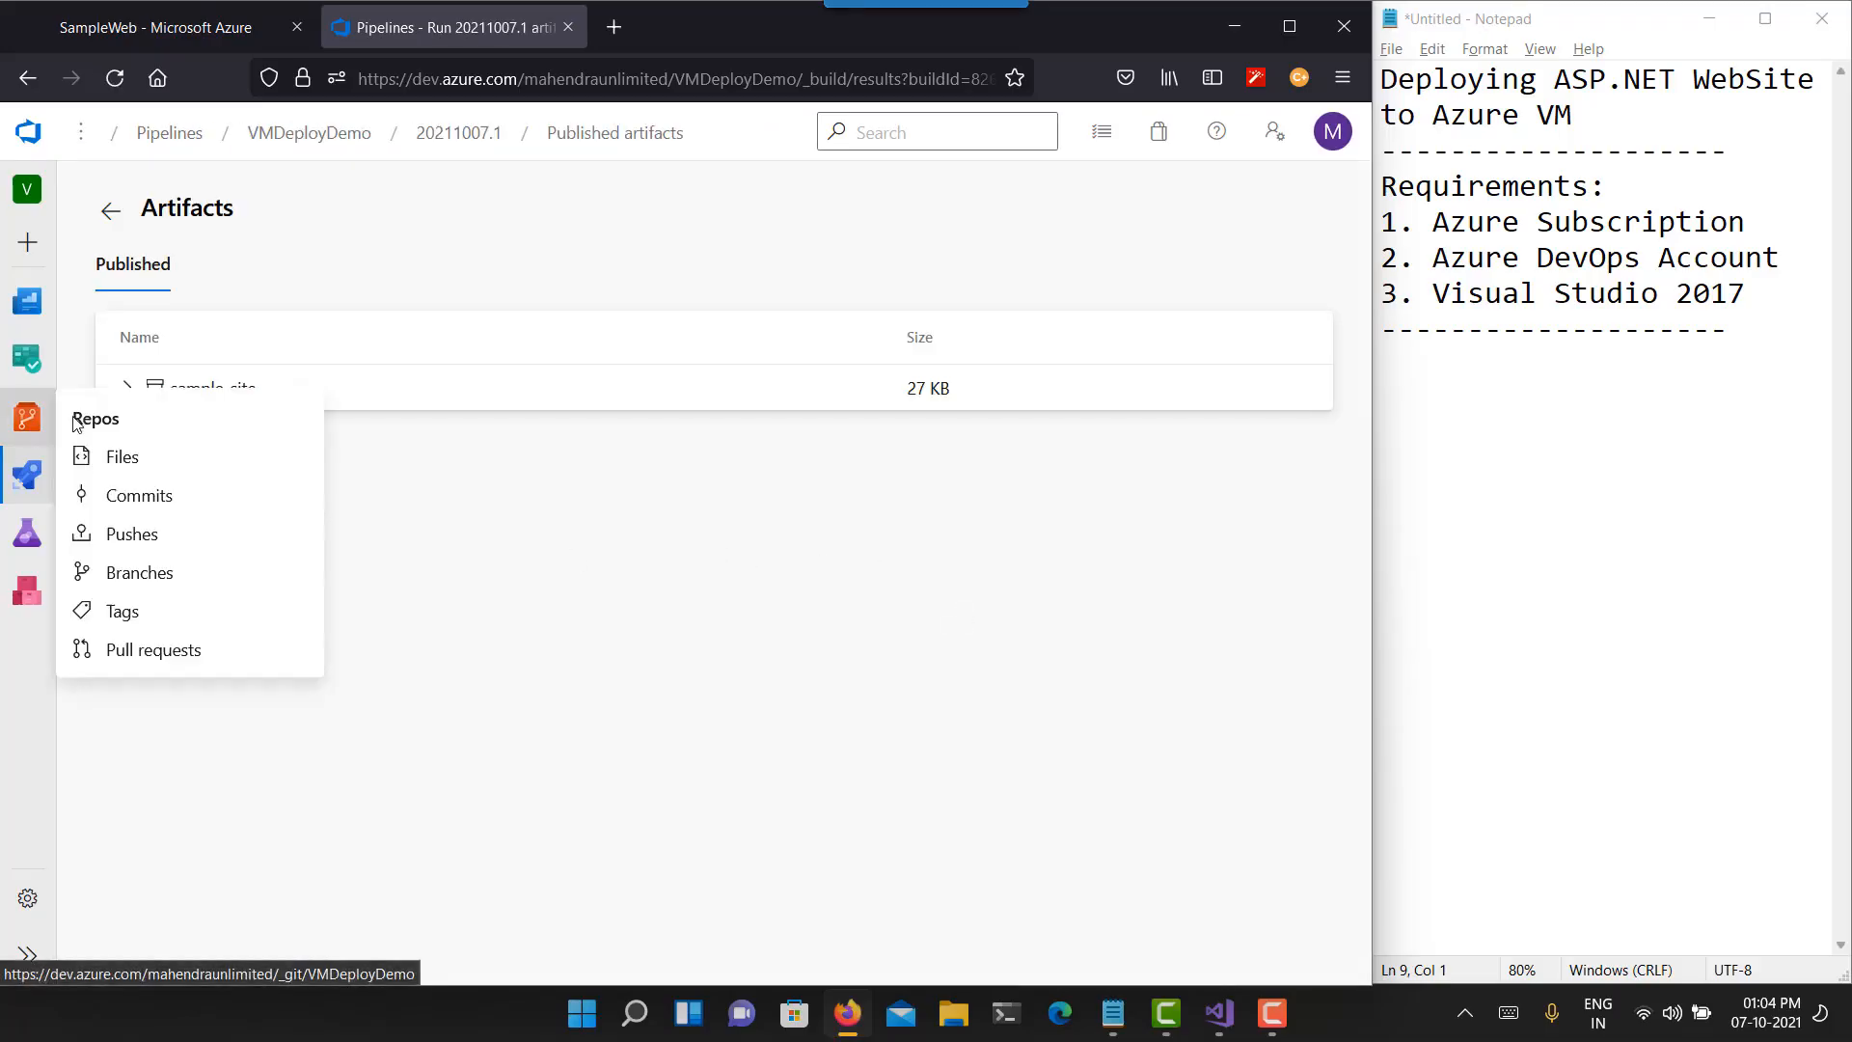
{"action": "left_click", "coordinate": [126, 387]}
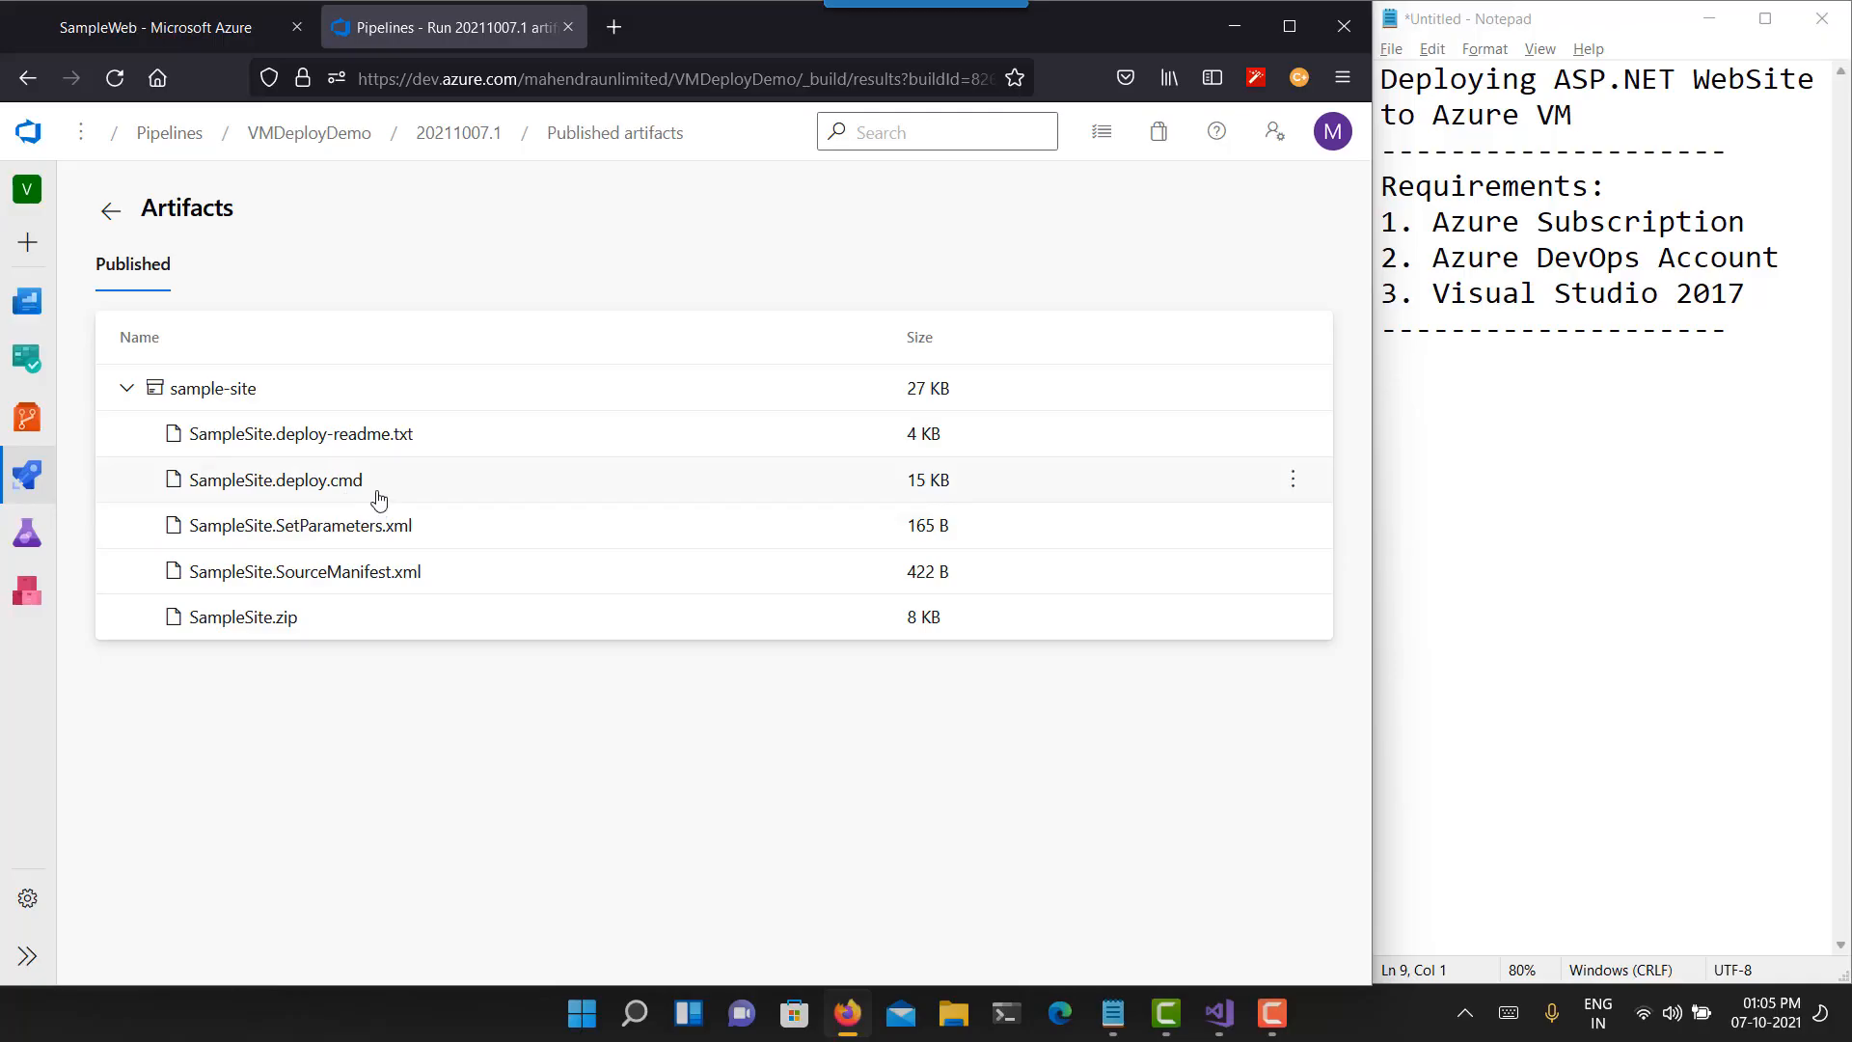
{"action": "left_click", "coordinate": [281, 627]}
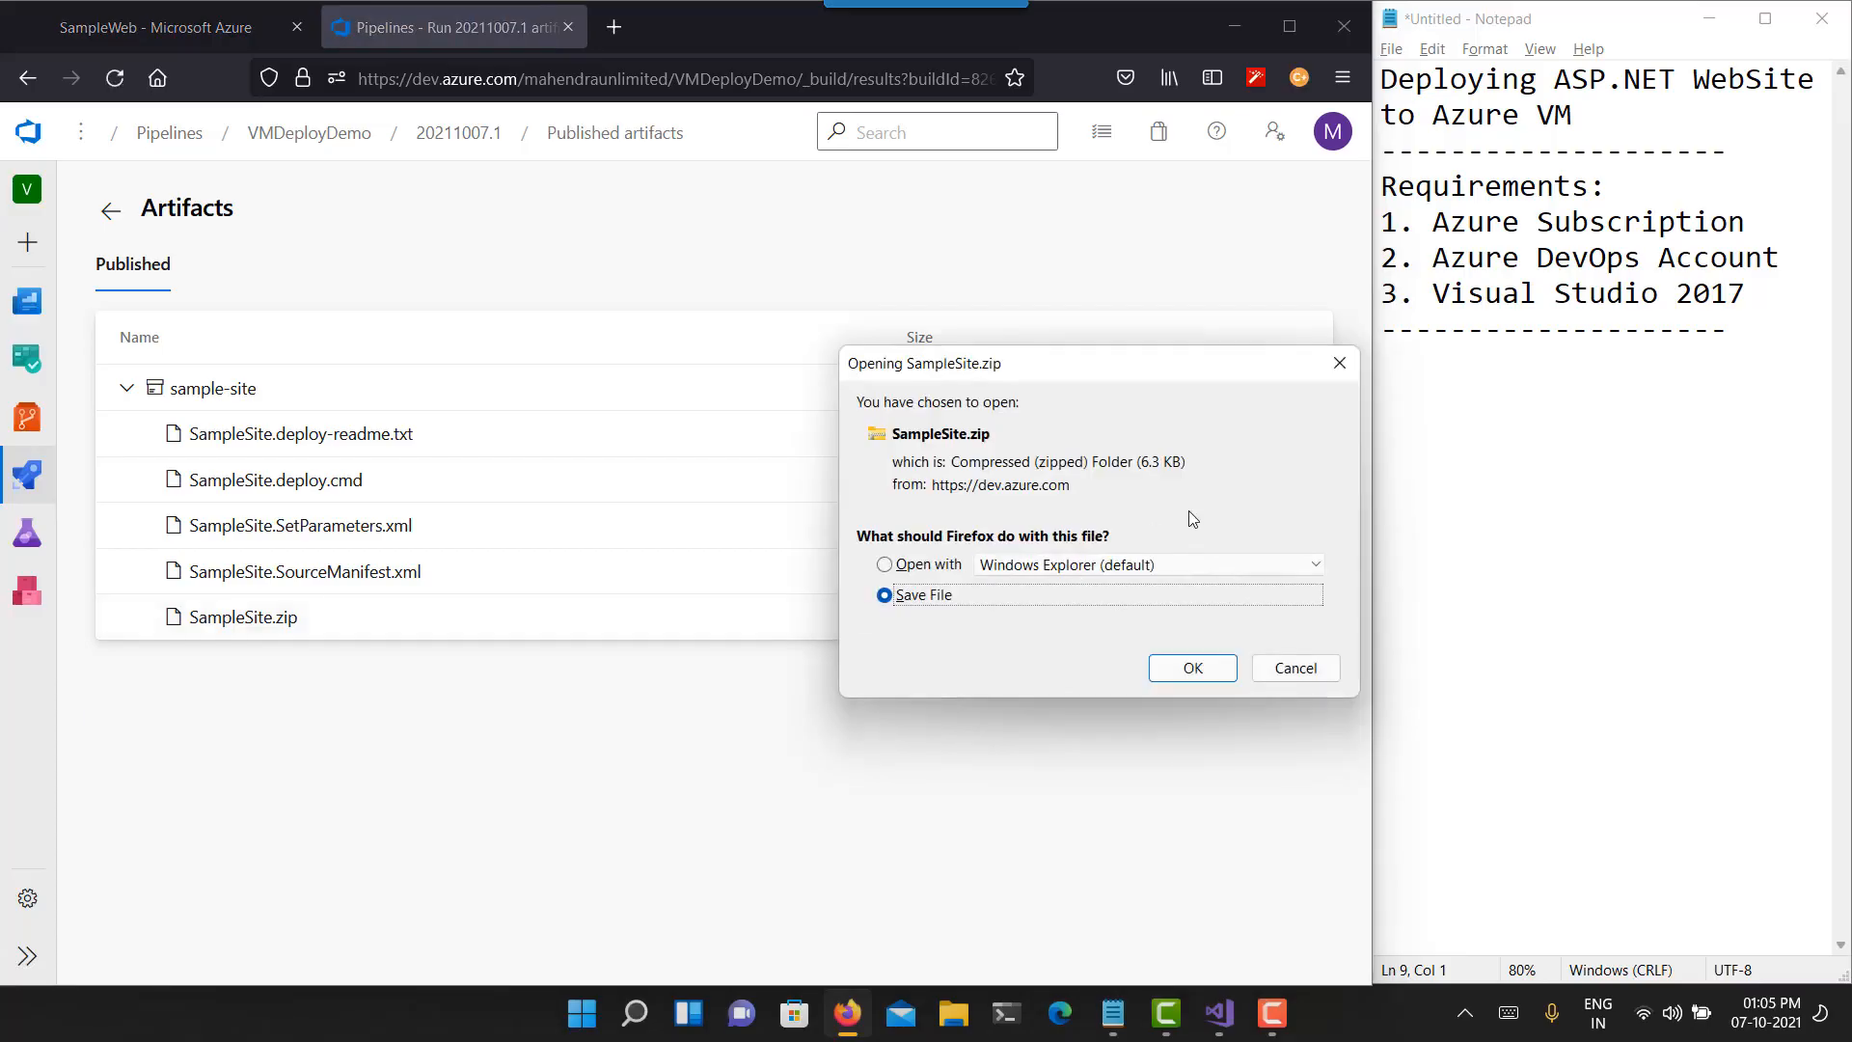
{"action": "left_click", "coordinate": [1339, 364]}
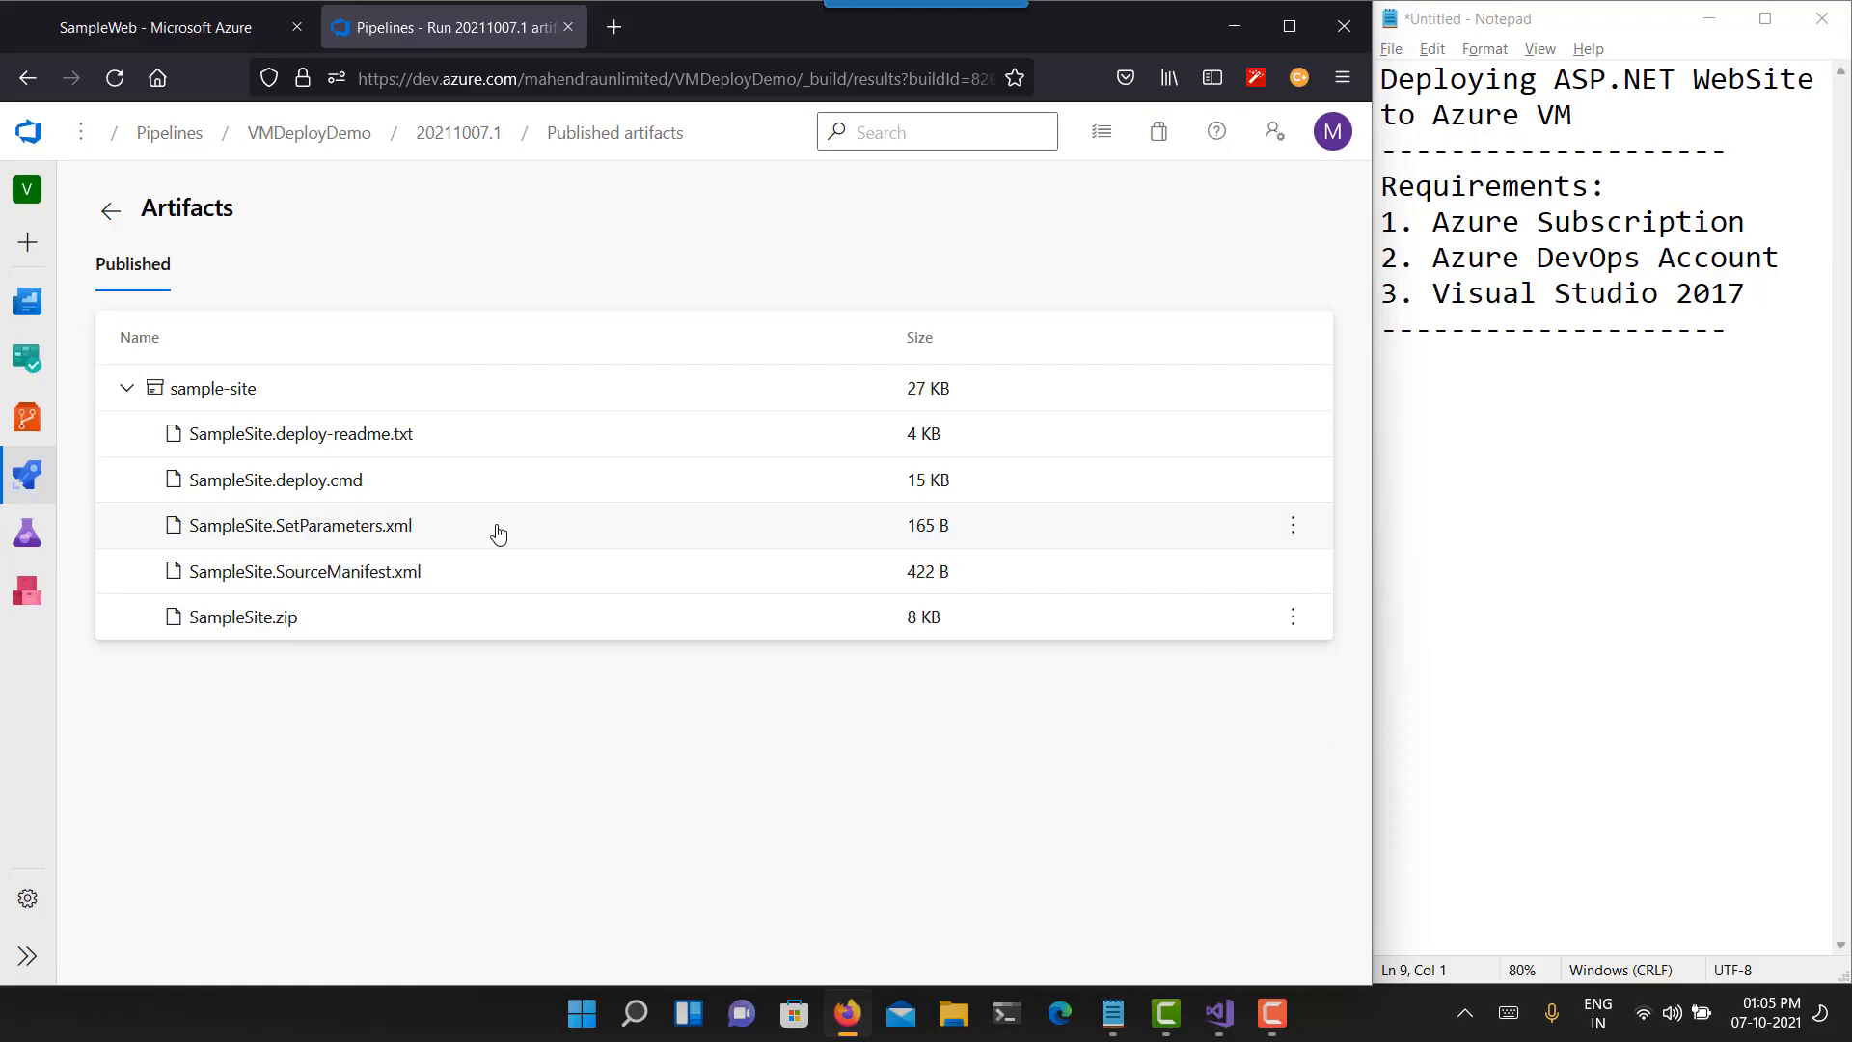
{"action": "left_click", "coordinate": [110, 211]}
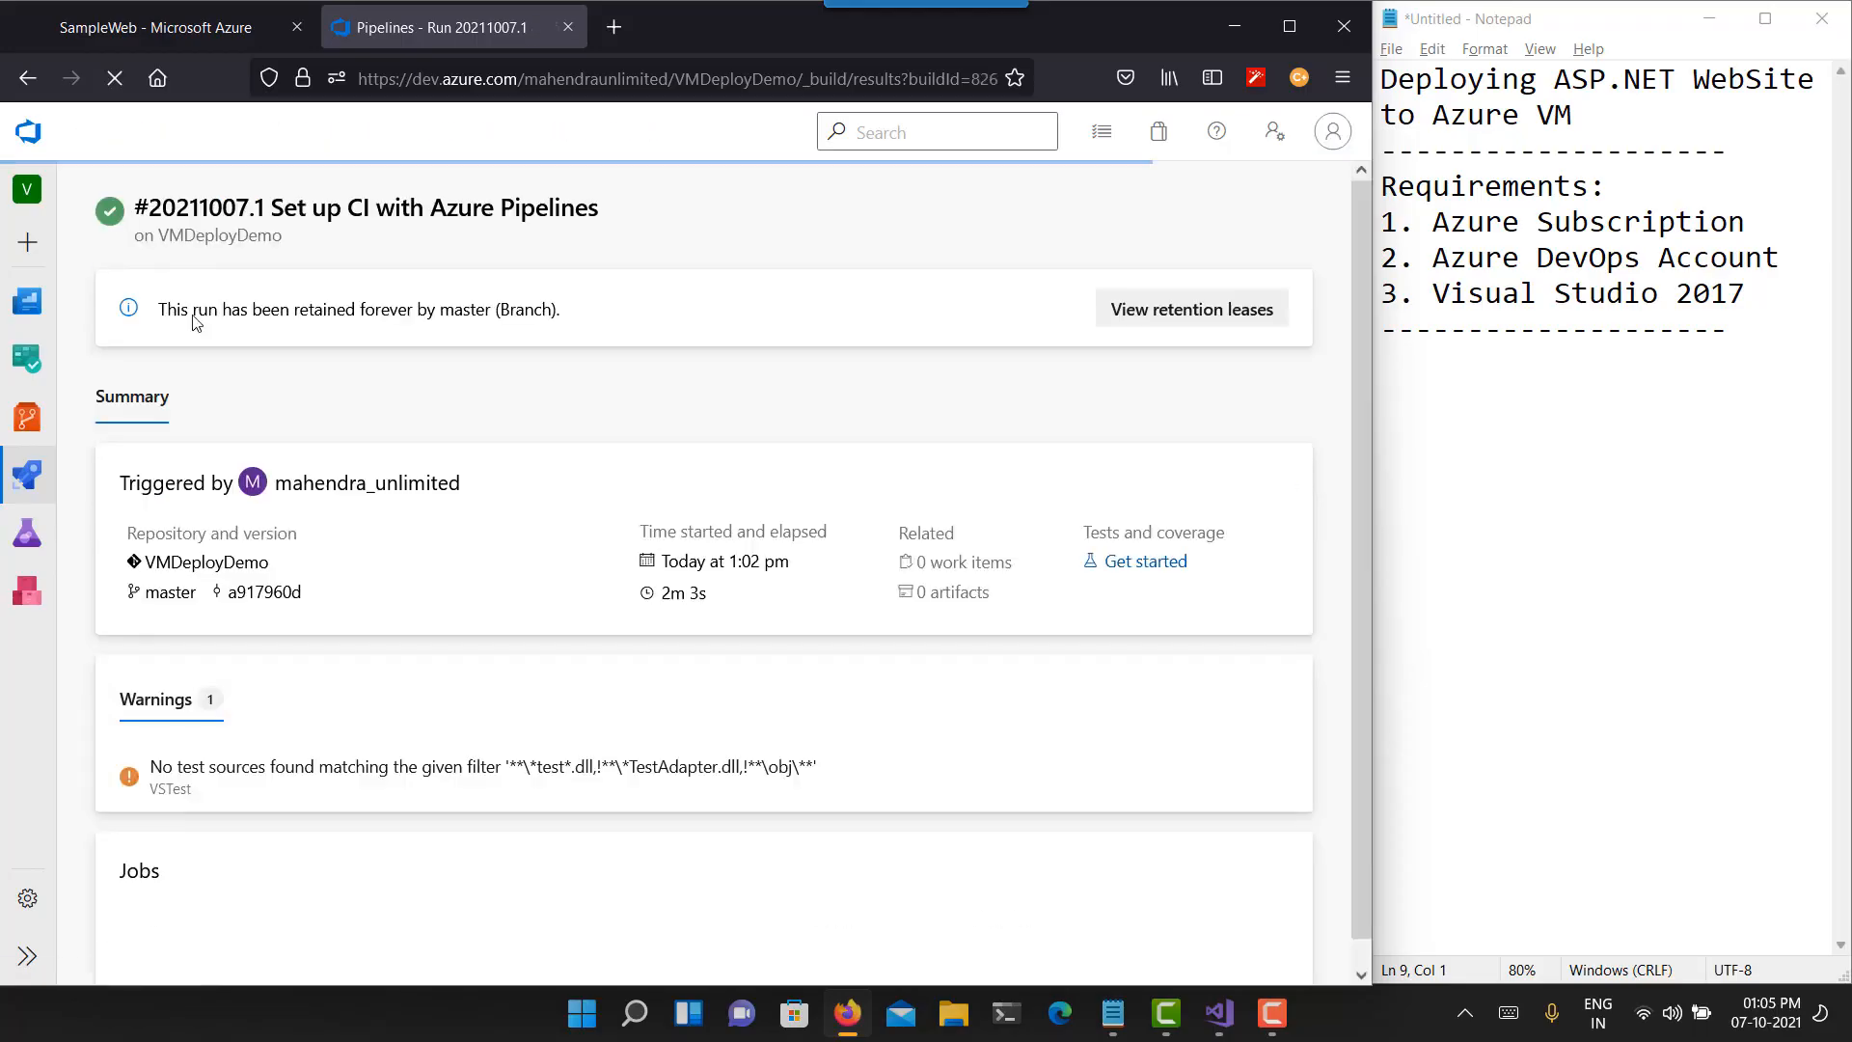
- Create a new release pipeline from the IIS website deployment template, searching the templates for Virtual Machine
{"action": "mouse_move", "coordinate": [28, 479]}
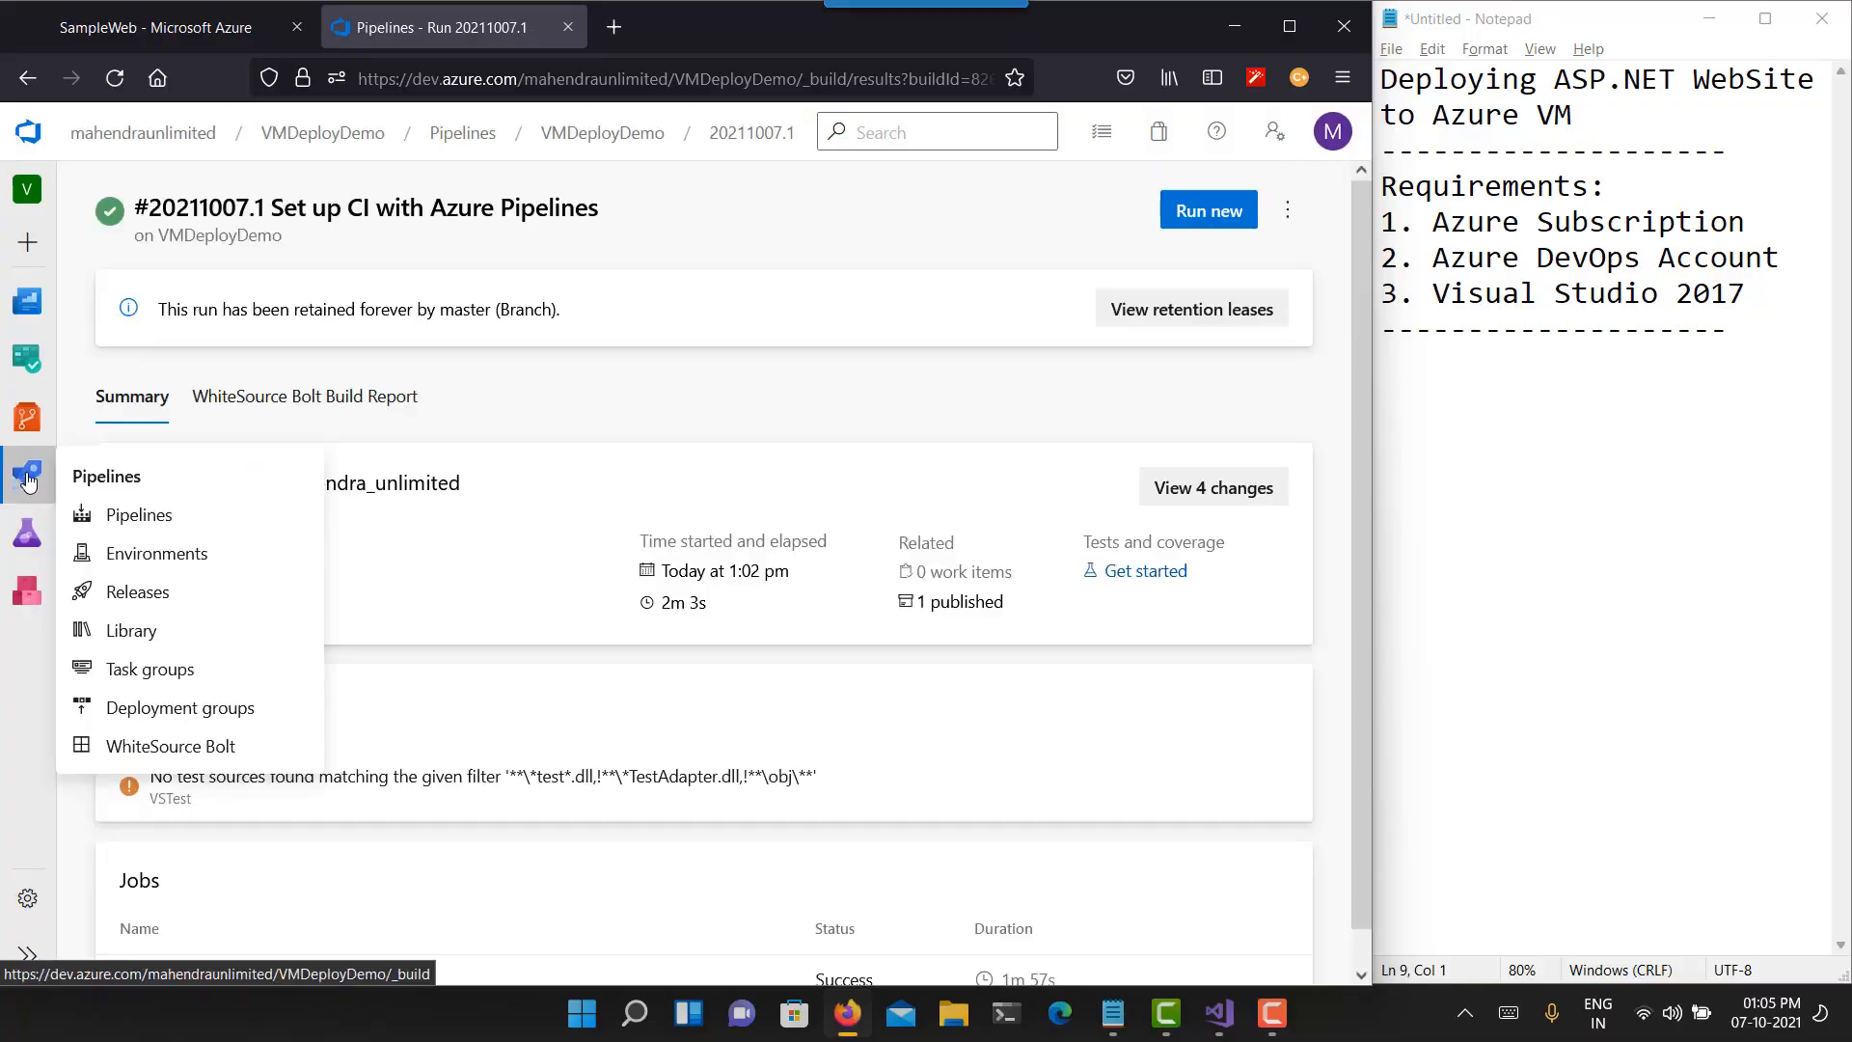
{"action": "left_click", "coordinate": [185, 607]}
{"action": "left_click", "coordinate": [185, 606]}
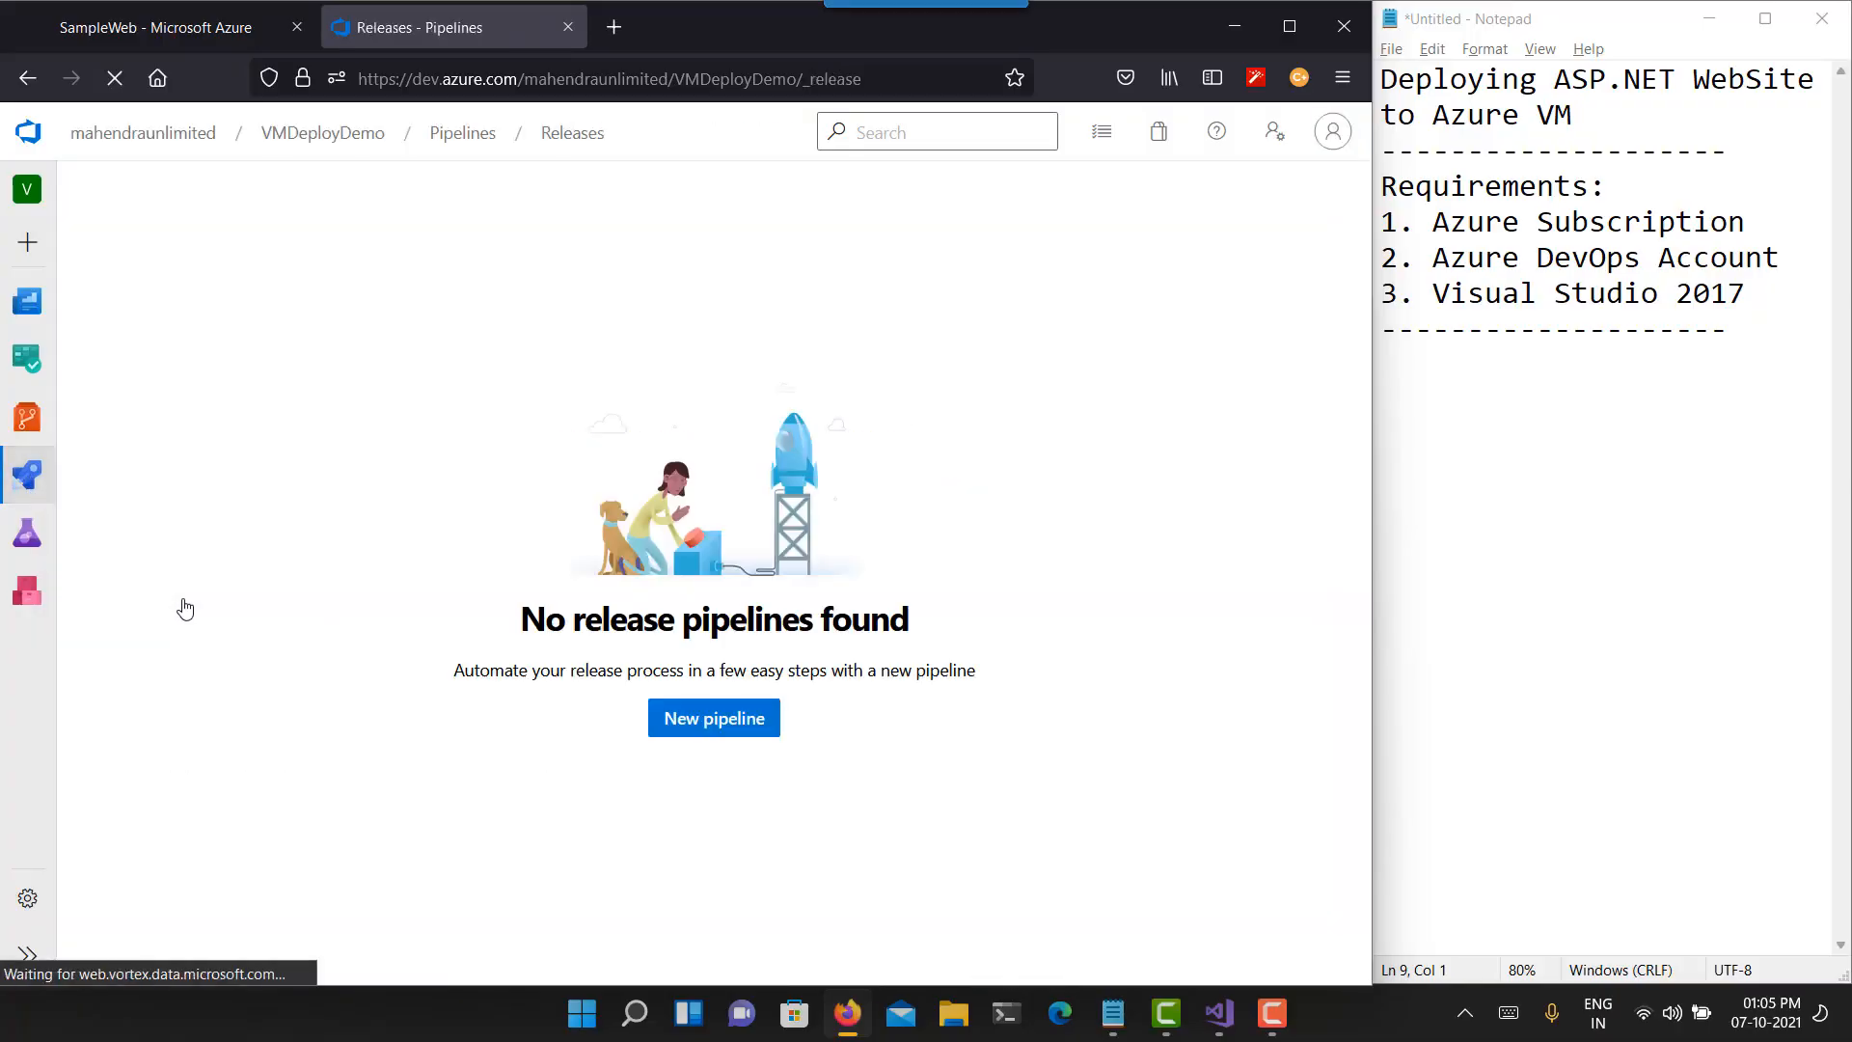
{"action": "left_click", "coordinate": [715, 731]}
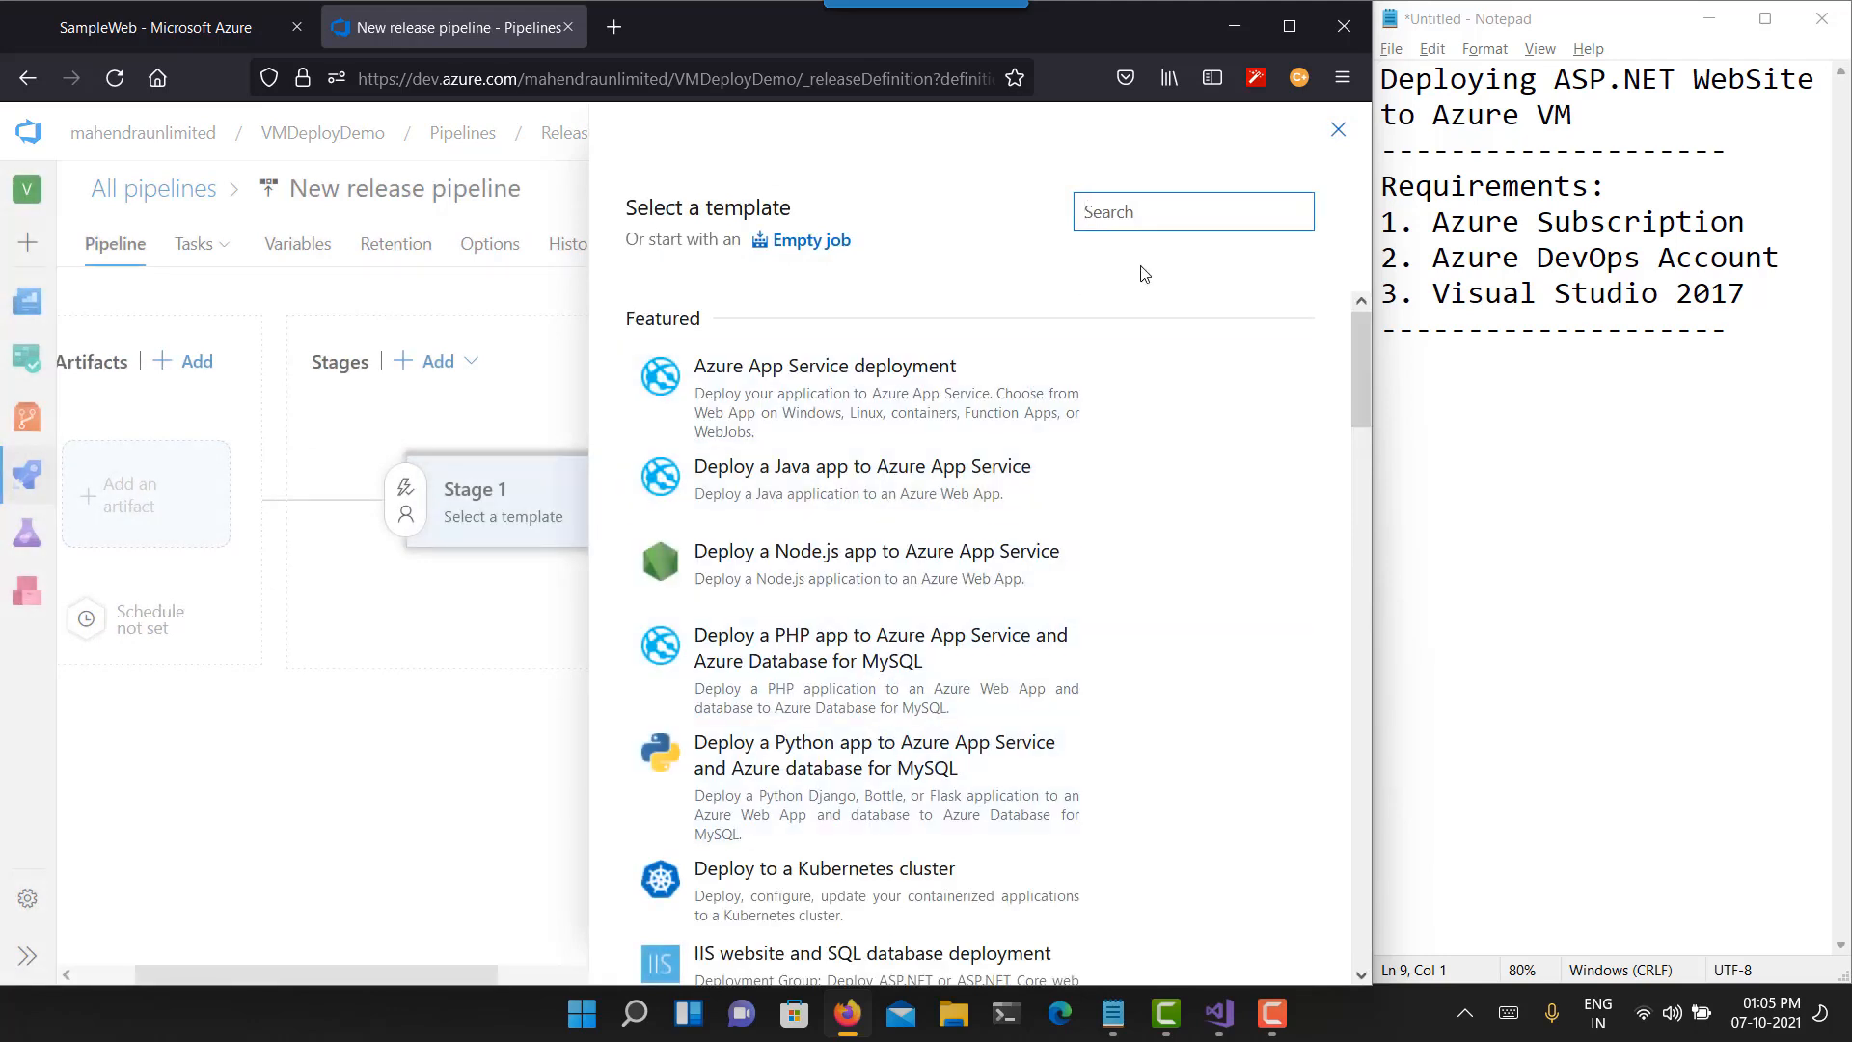
{"action": "type", "text": "Virtua"}
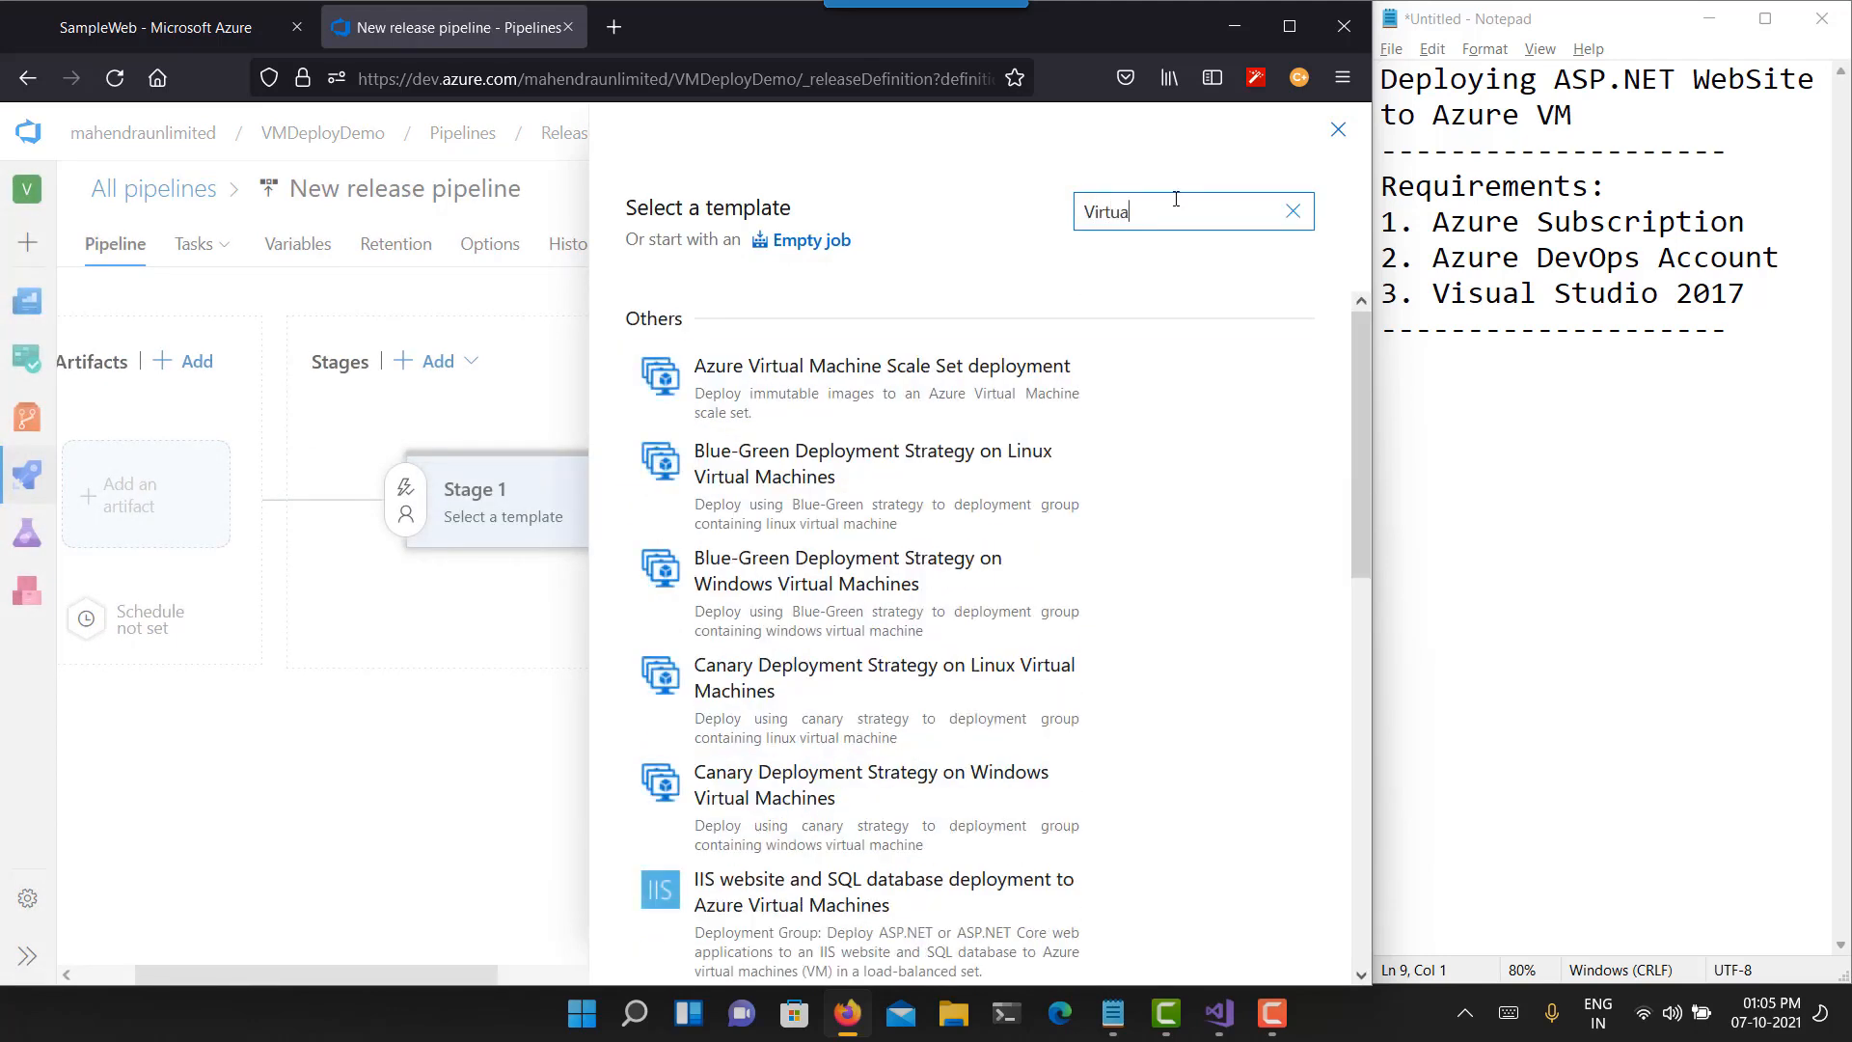
{"action": "type", "text": "l Machine"}
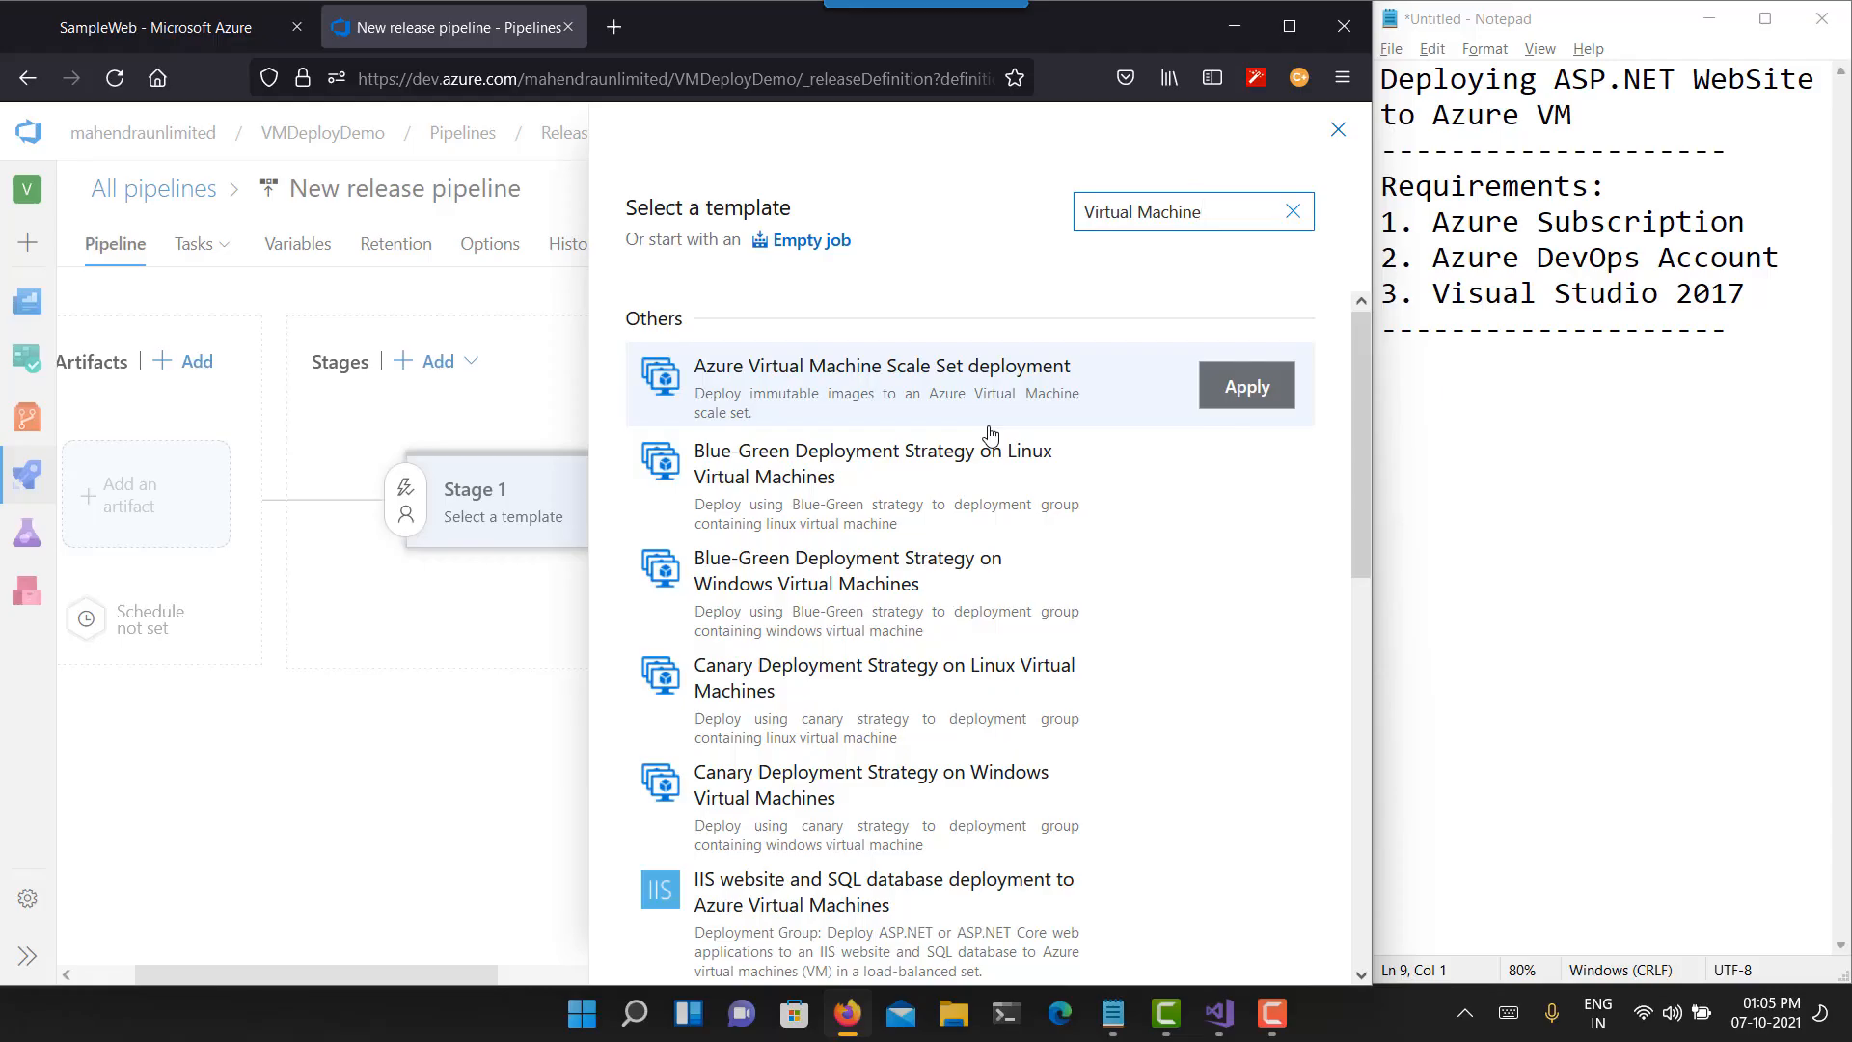
{"action": "scroll", "coordinate": [996, 542], "scroll_direction": "down", "scroll_amount": 3}
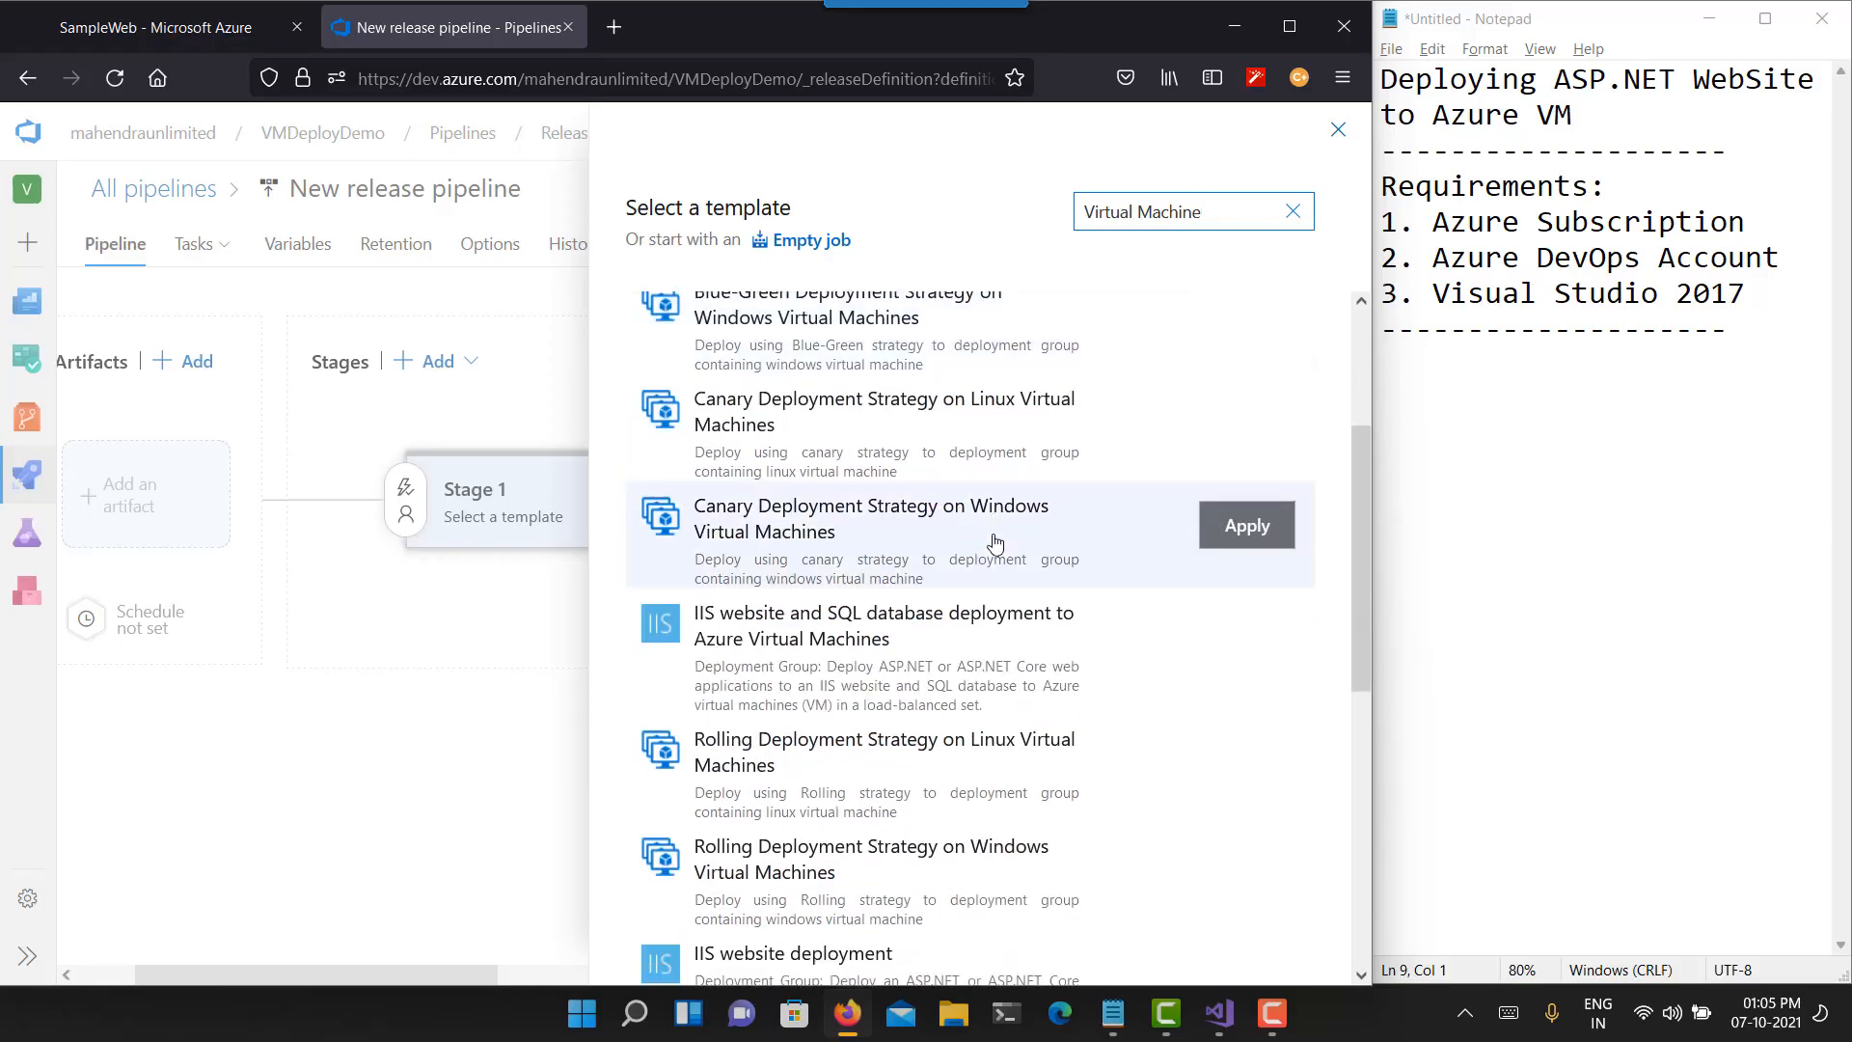
{"action": "scroll", "coordinate": [984, 538], "scroll_direction": "down", "scroll_amount": 3}
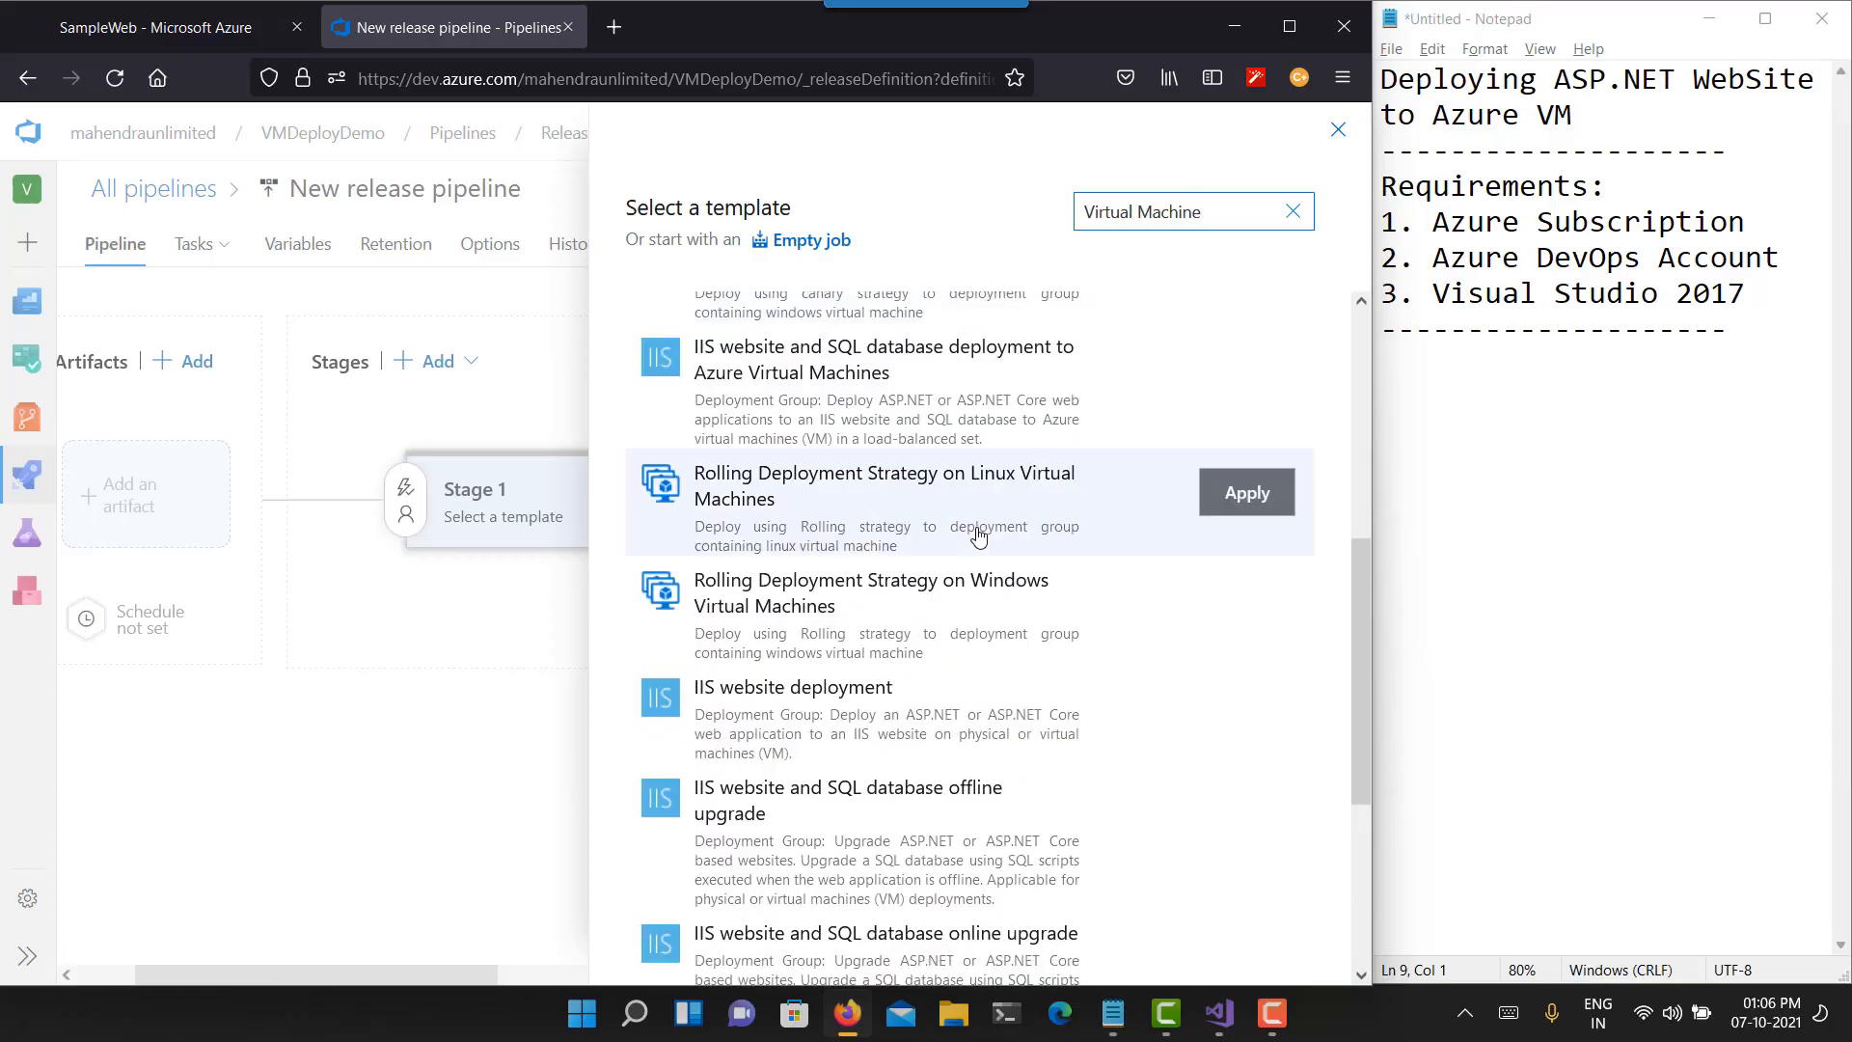
{"action": "scroll", "coordinate": [979, 536], "scroll_direction": "down", "scroll_amount": 2}
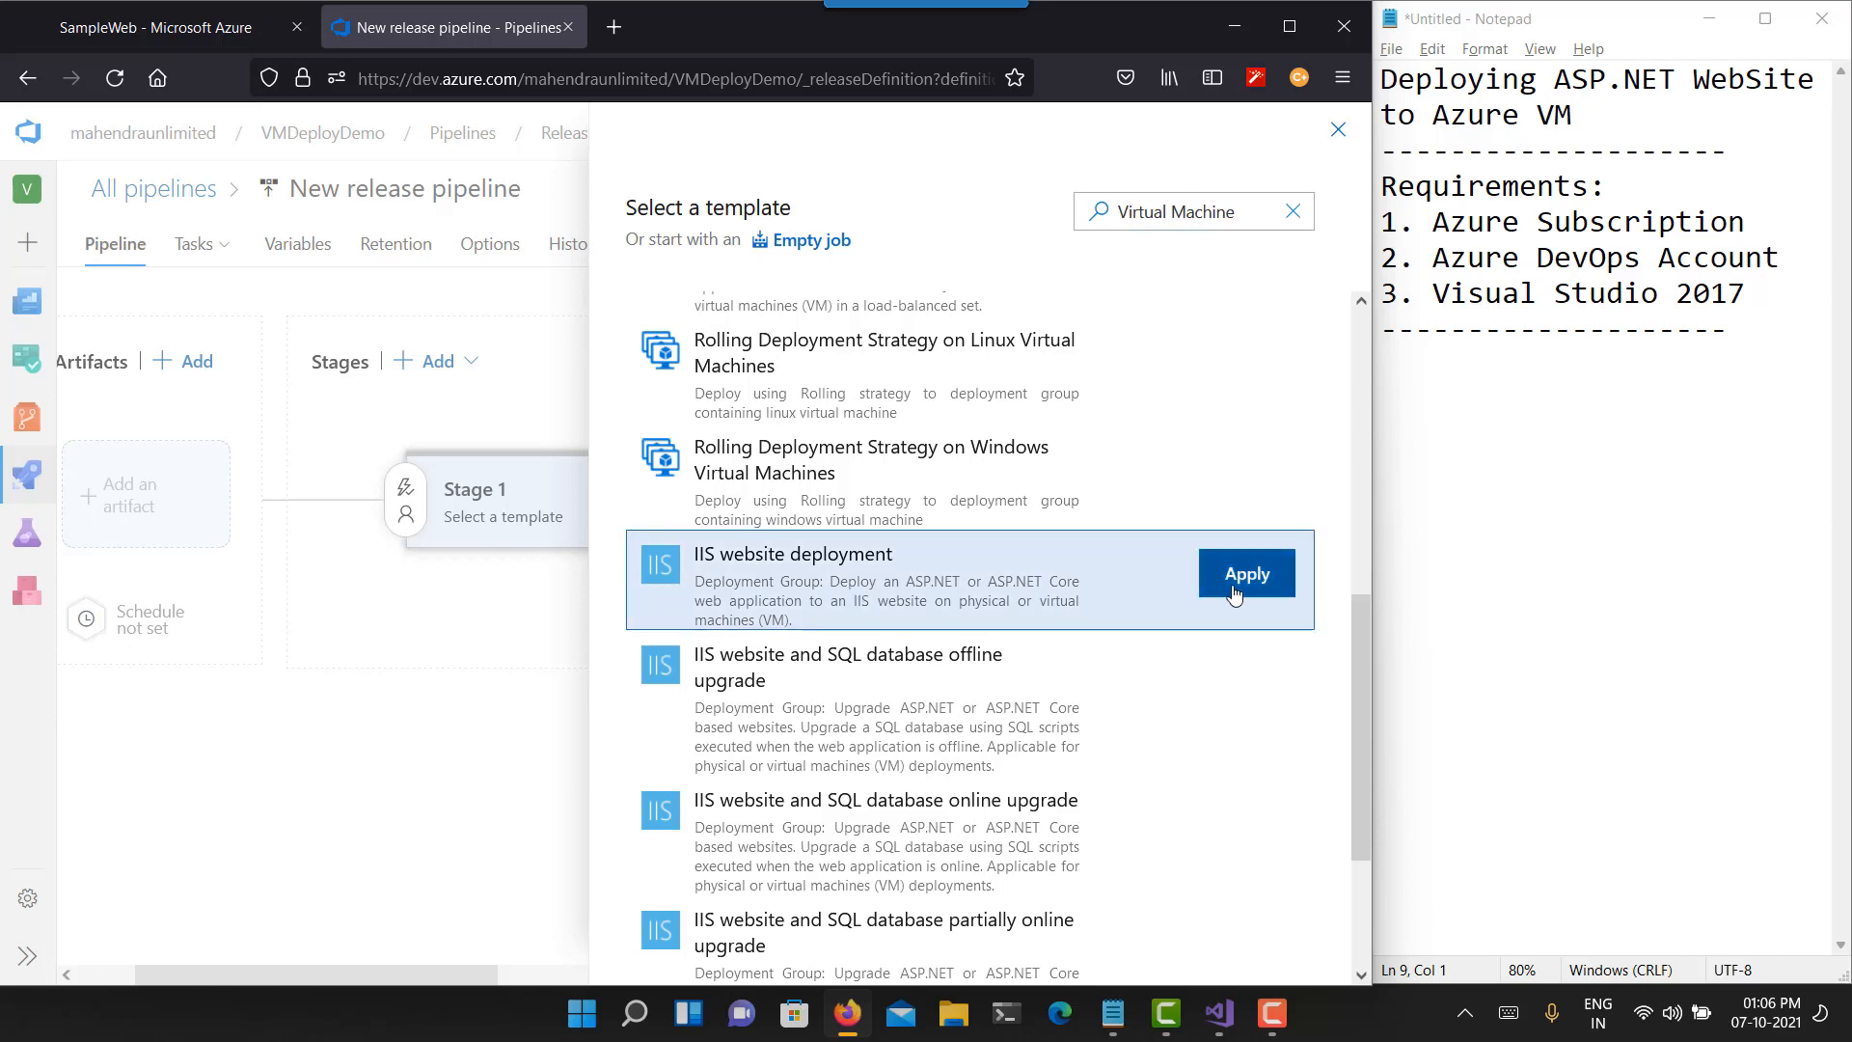
{"action": "left_click", "coordinate": [1235, 590]}
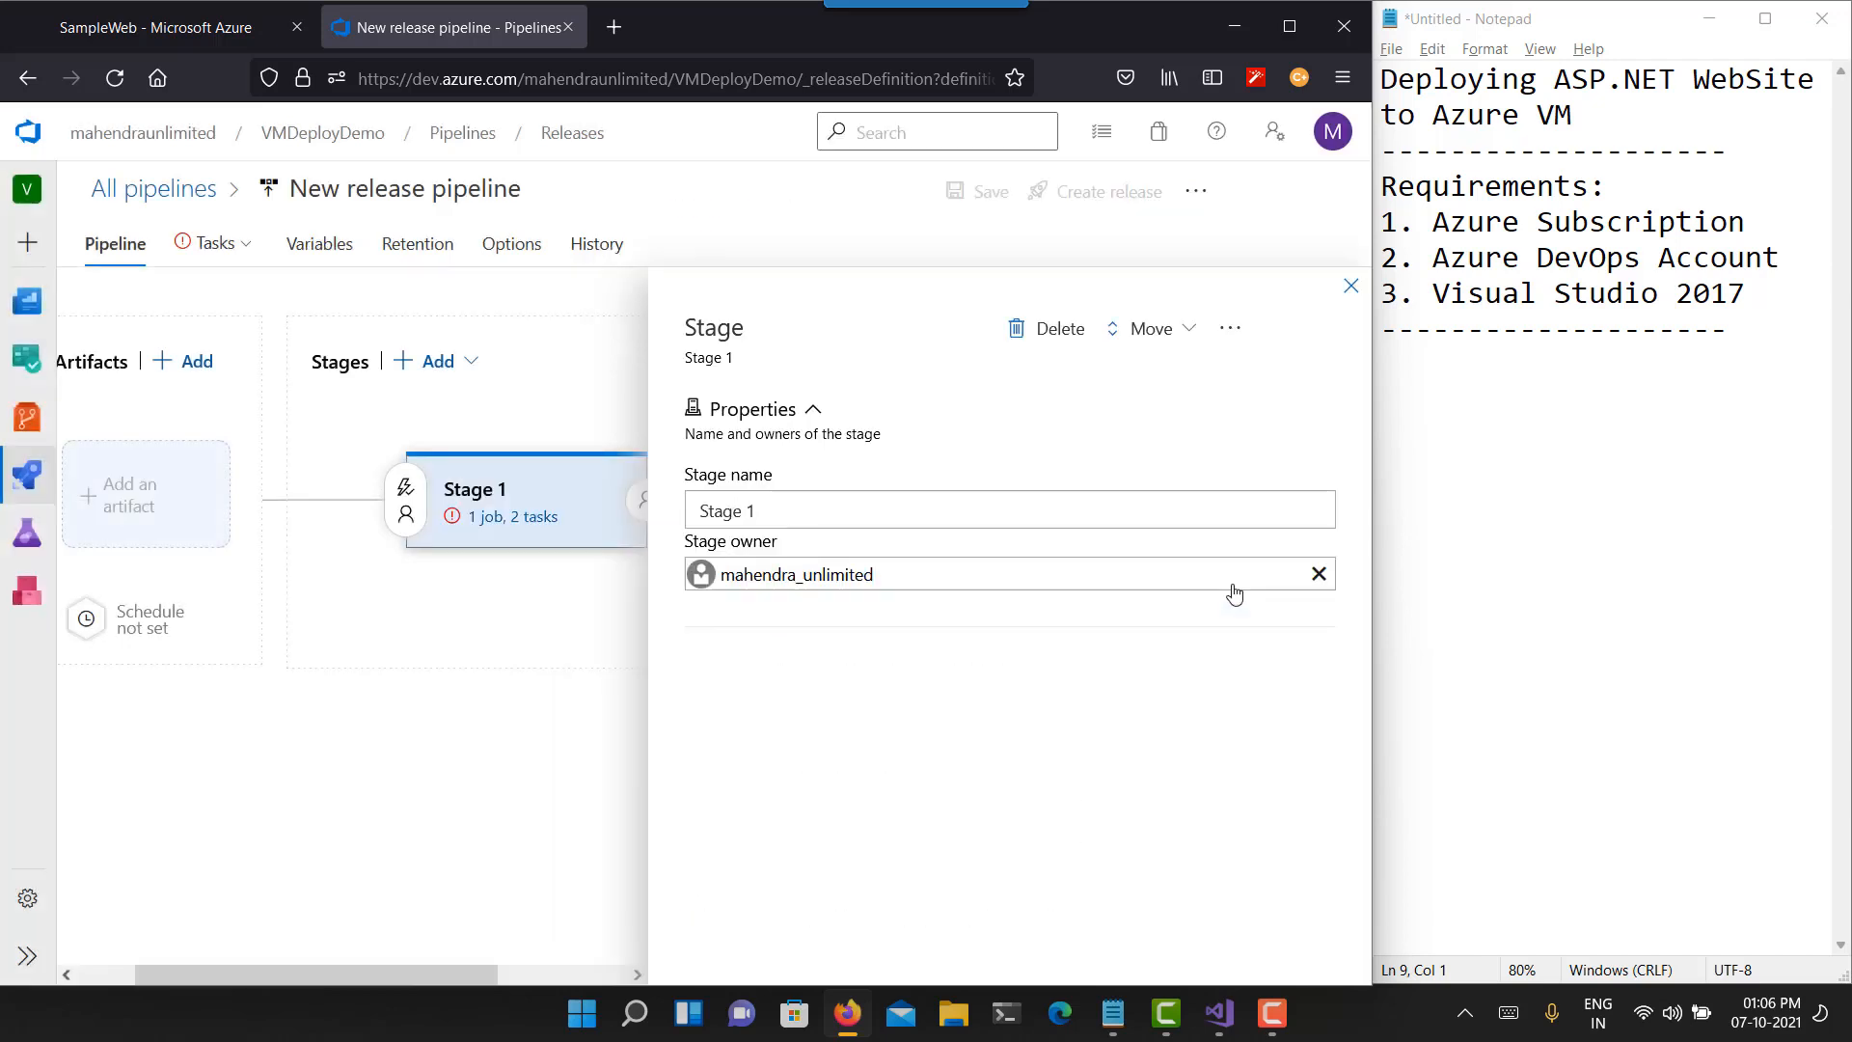
- Add the VMDeployDemo build as the release artifact, with default version Latest and source alias _VMDeployDemo
{"action": "left_click", "coordinate": [1351, 286]}
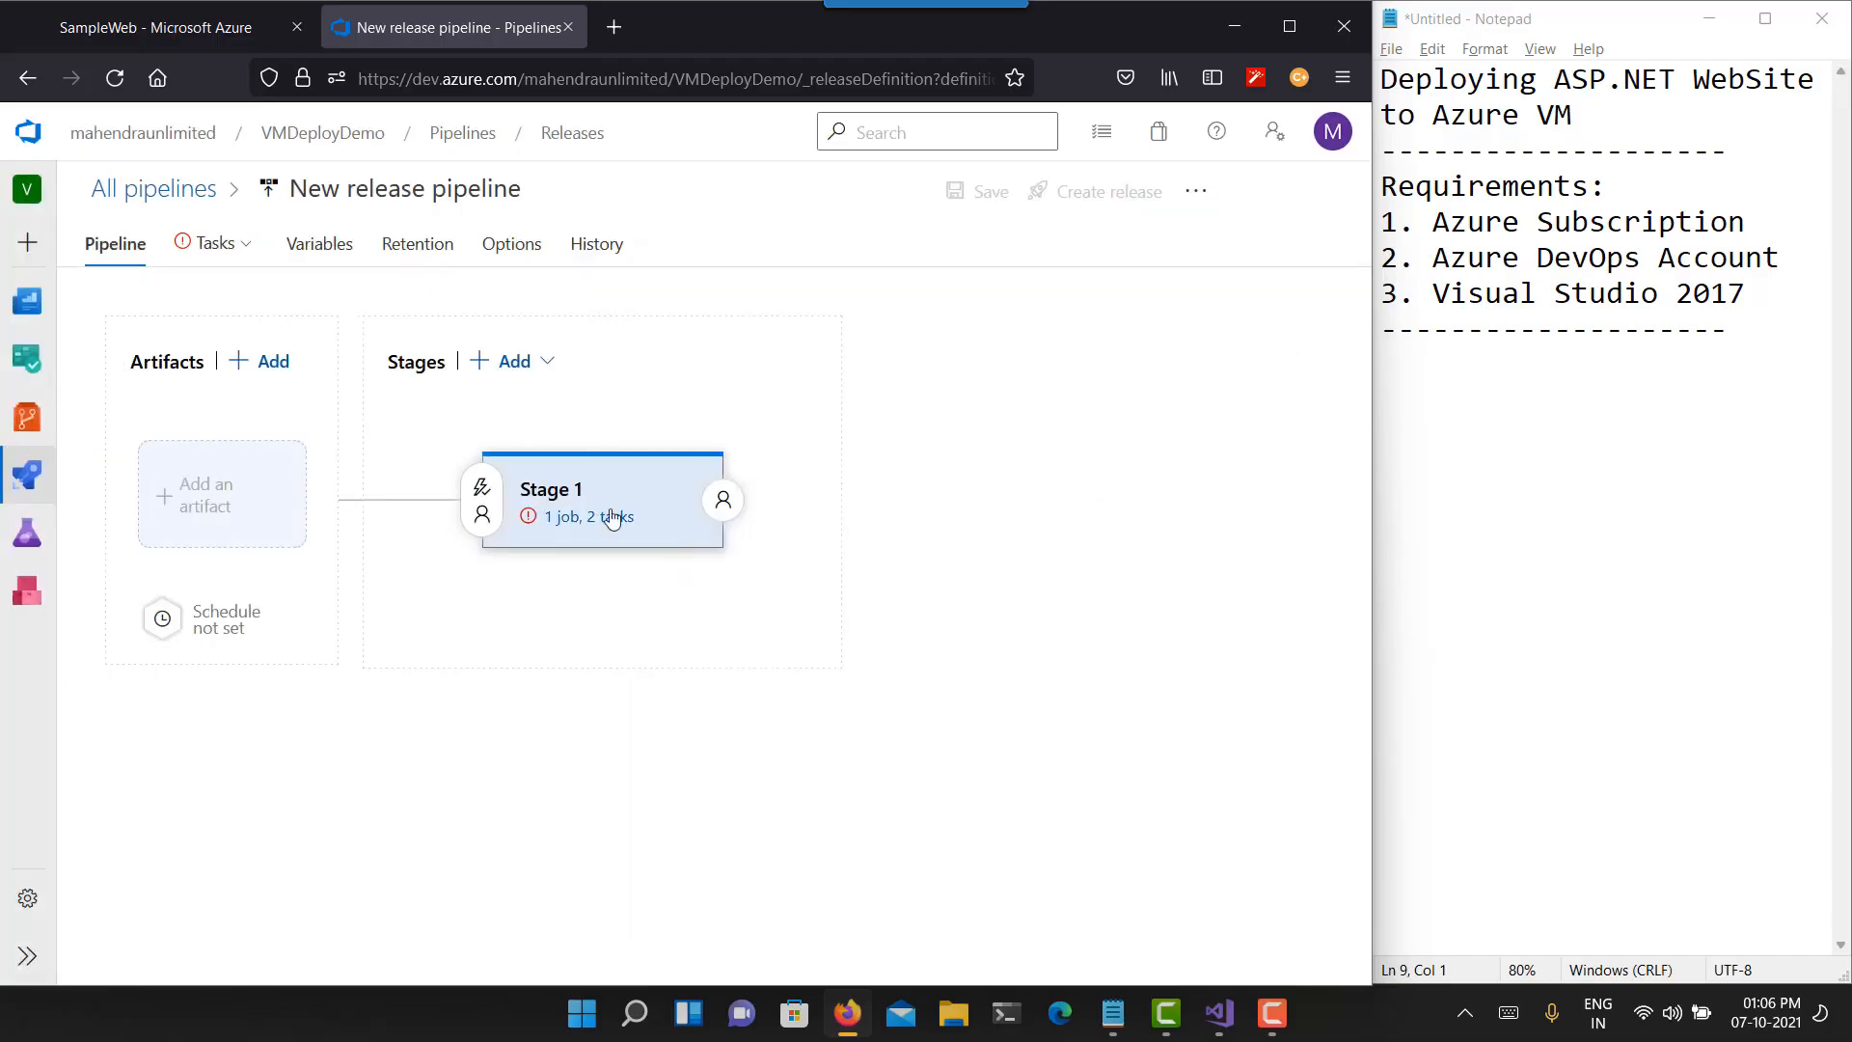
{"action": "left_click", "coordinate": [258, 521]}
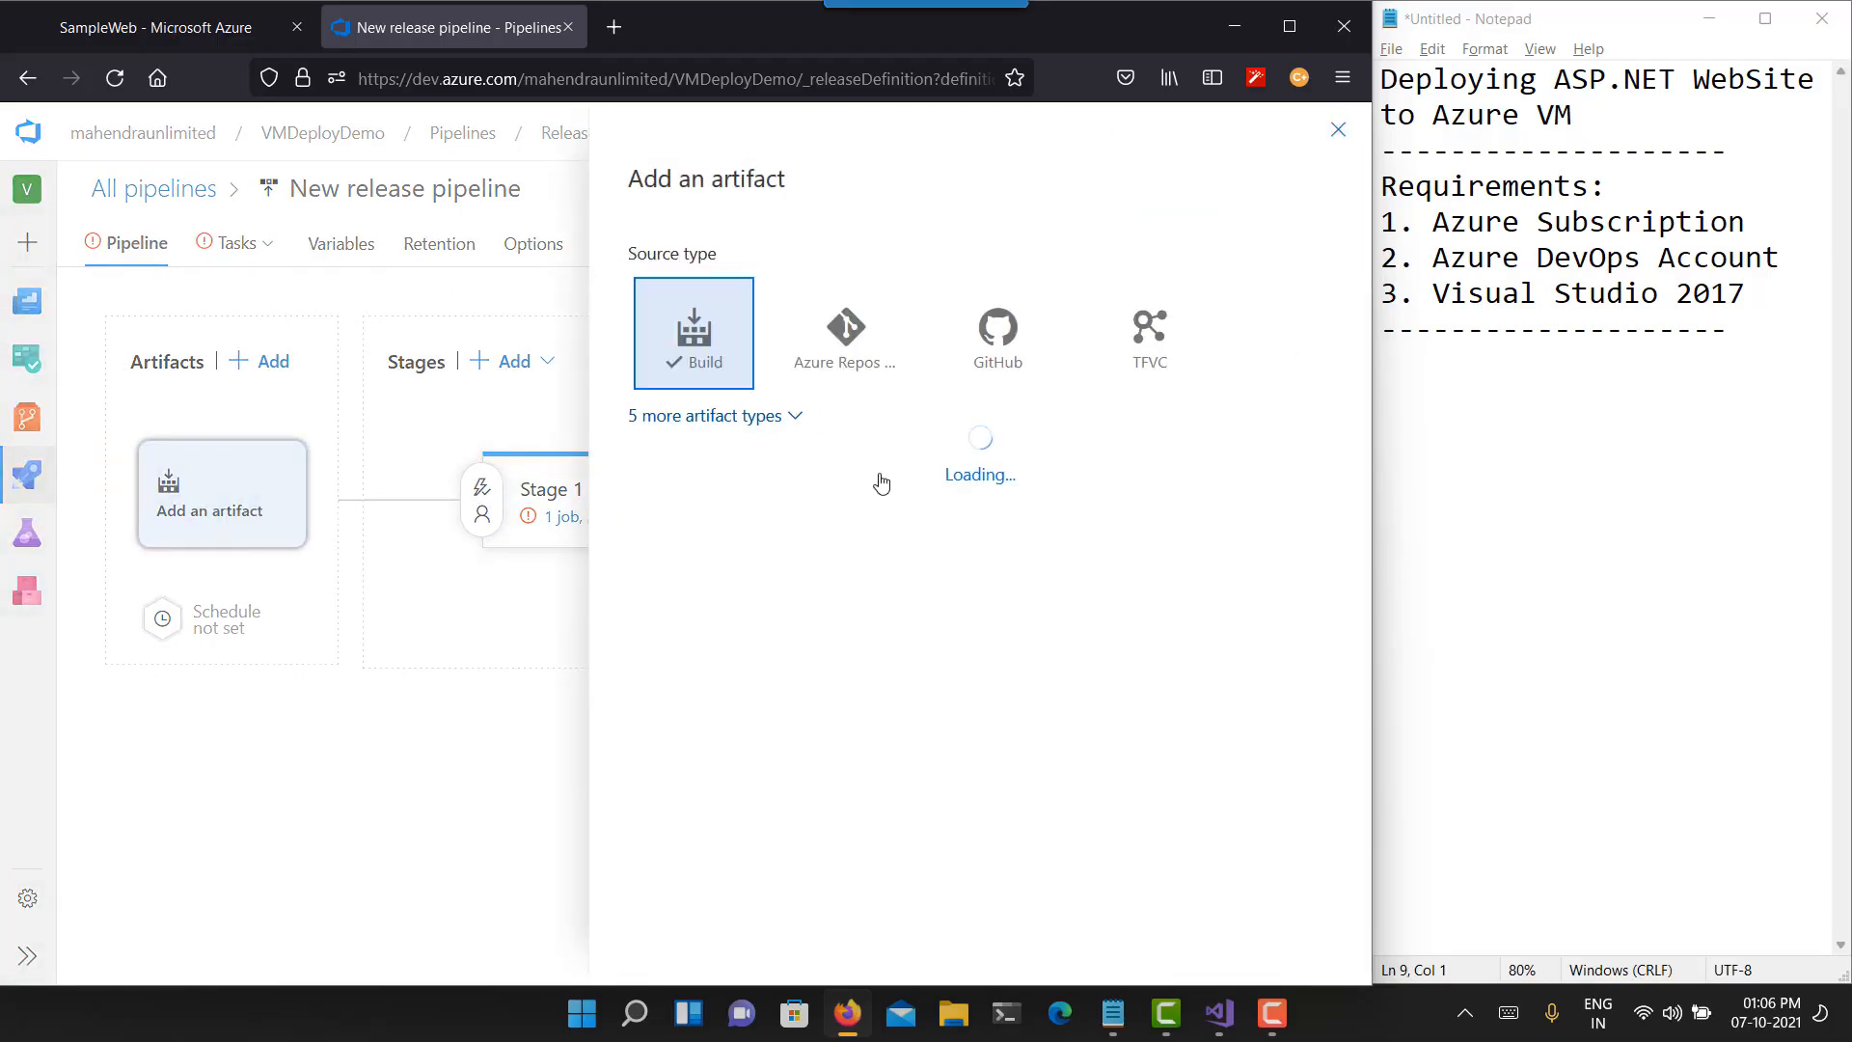
{"action": "left_click", "coordinate": [1311, 602]}
{"action": "left_click", "coordinate": [798, 639]}
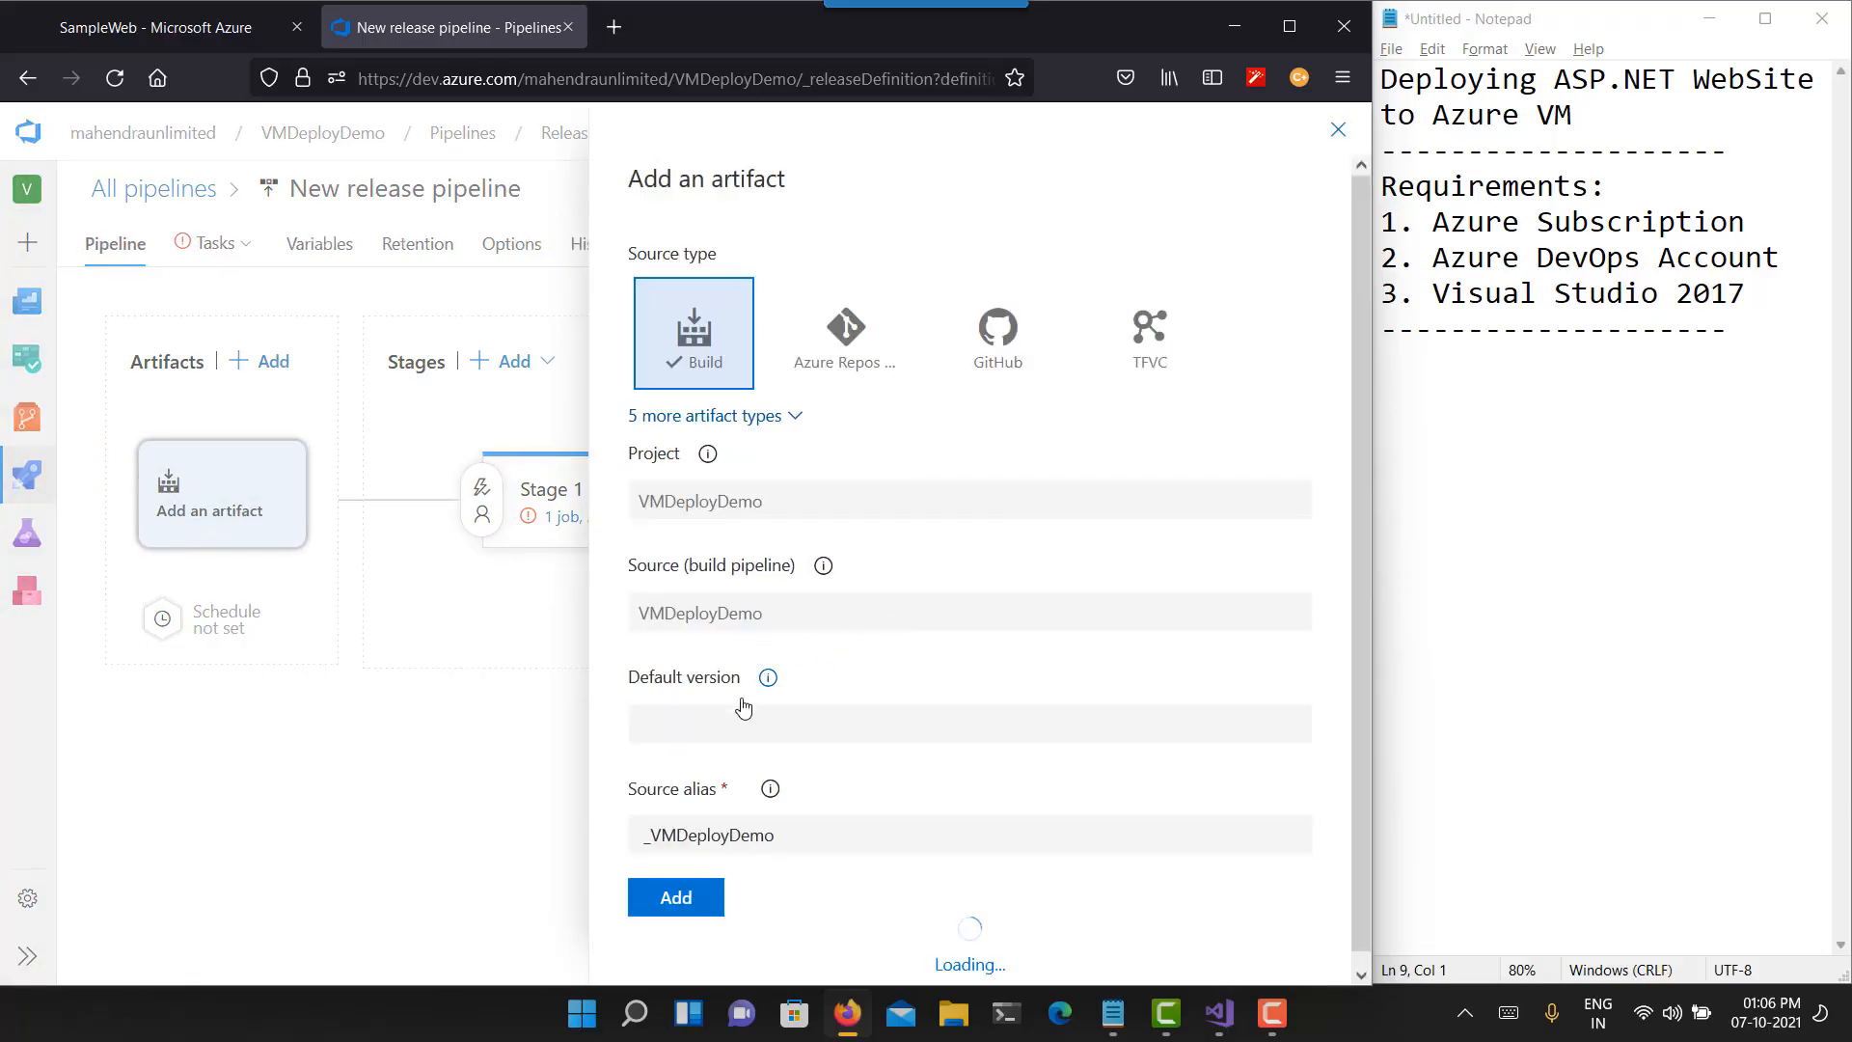
{"action": "left_click", "coordinate": [883, 699]}
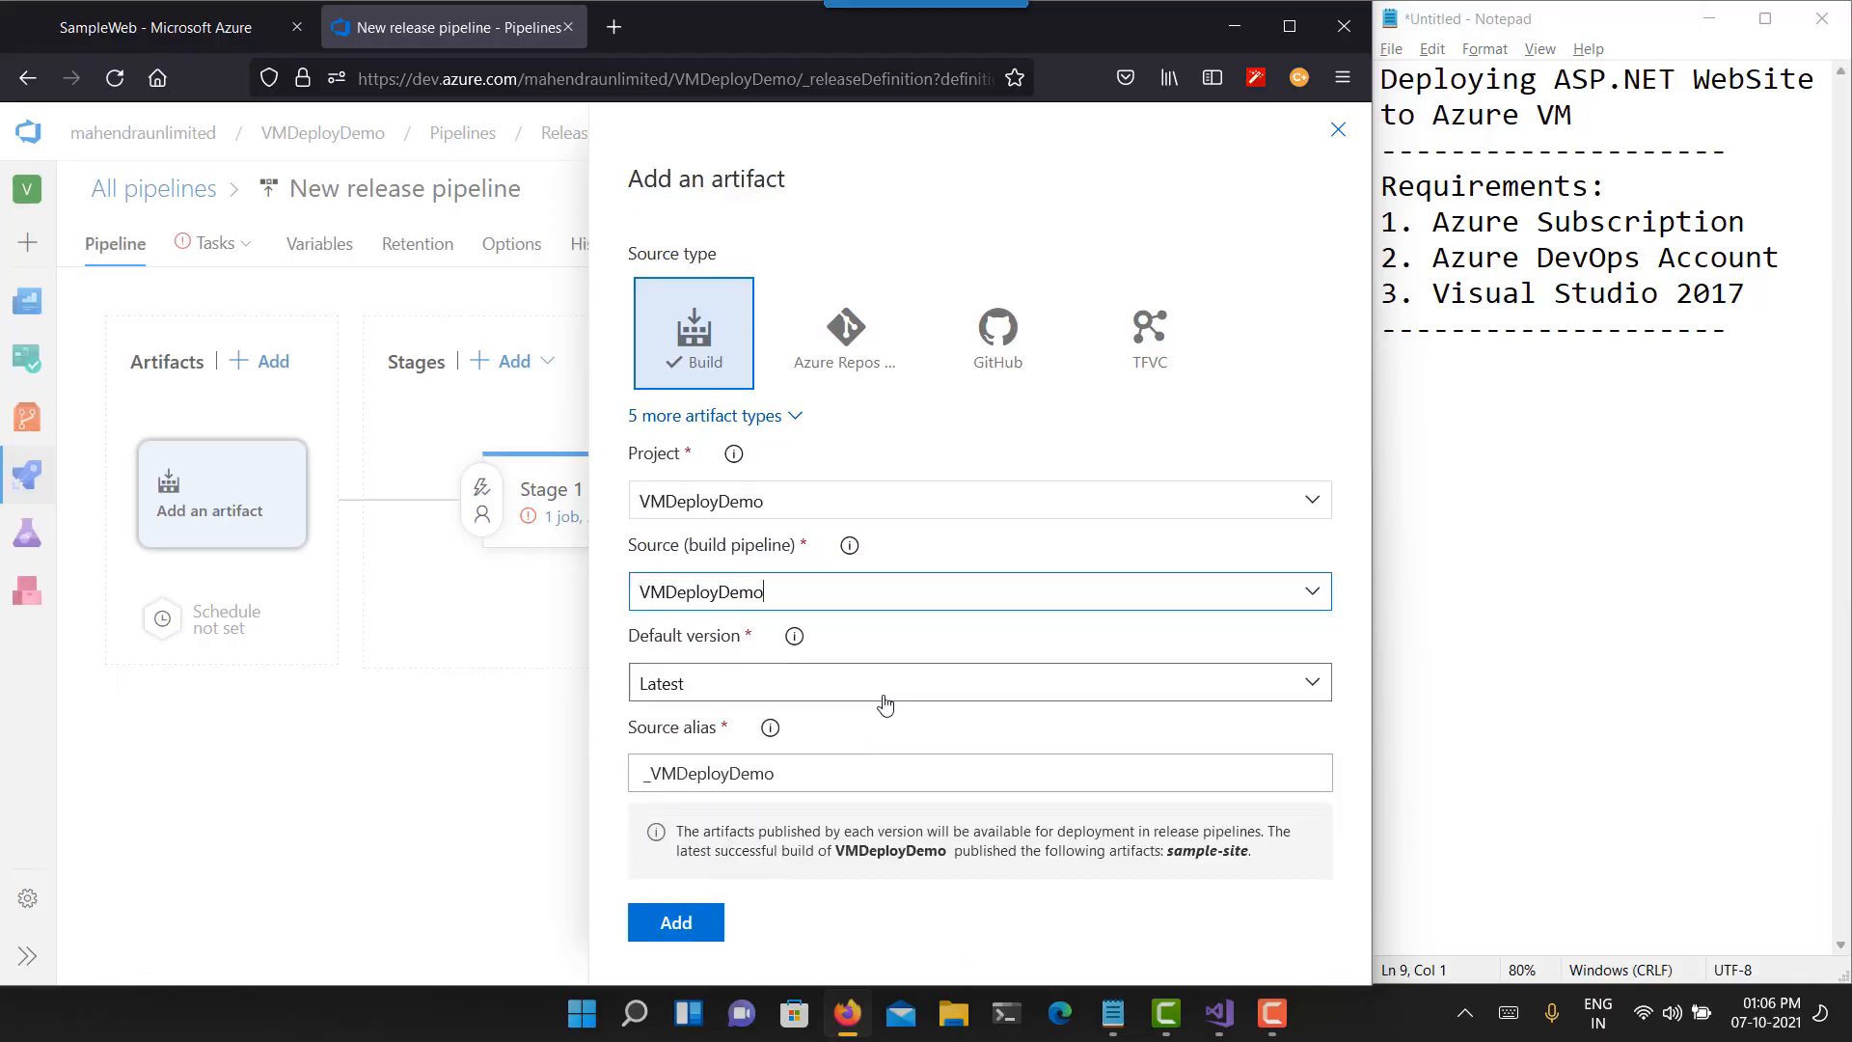
{"action": "left_click", "coordinate": [885, 697]}
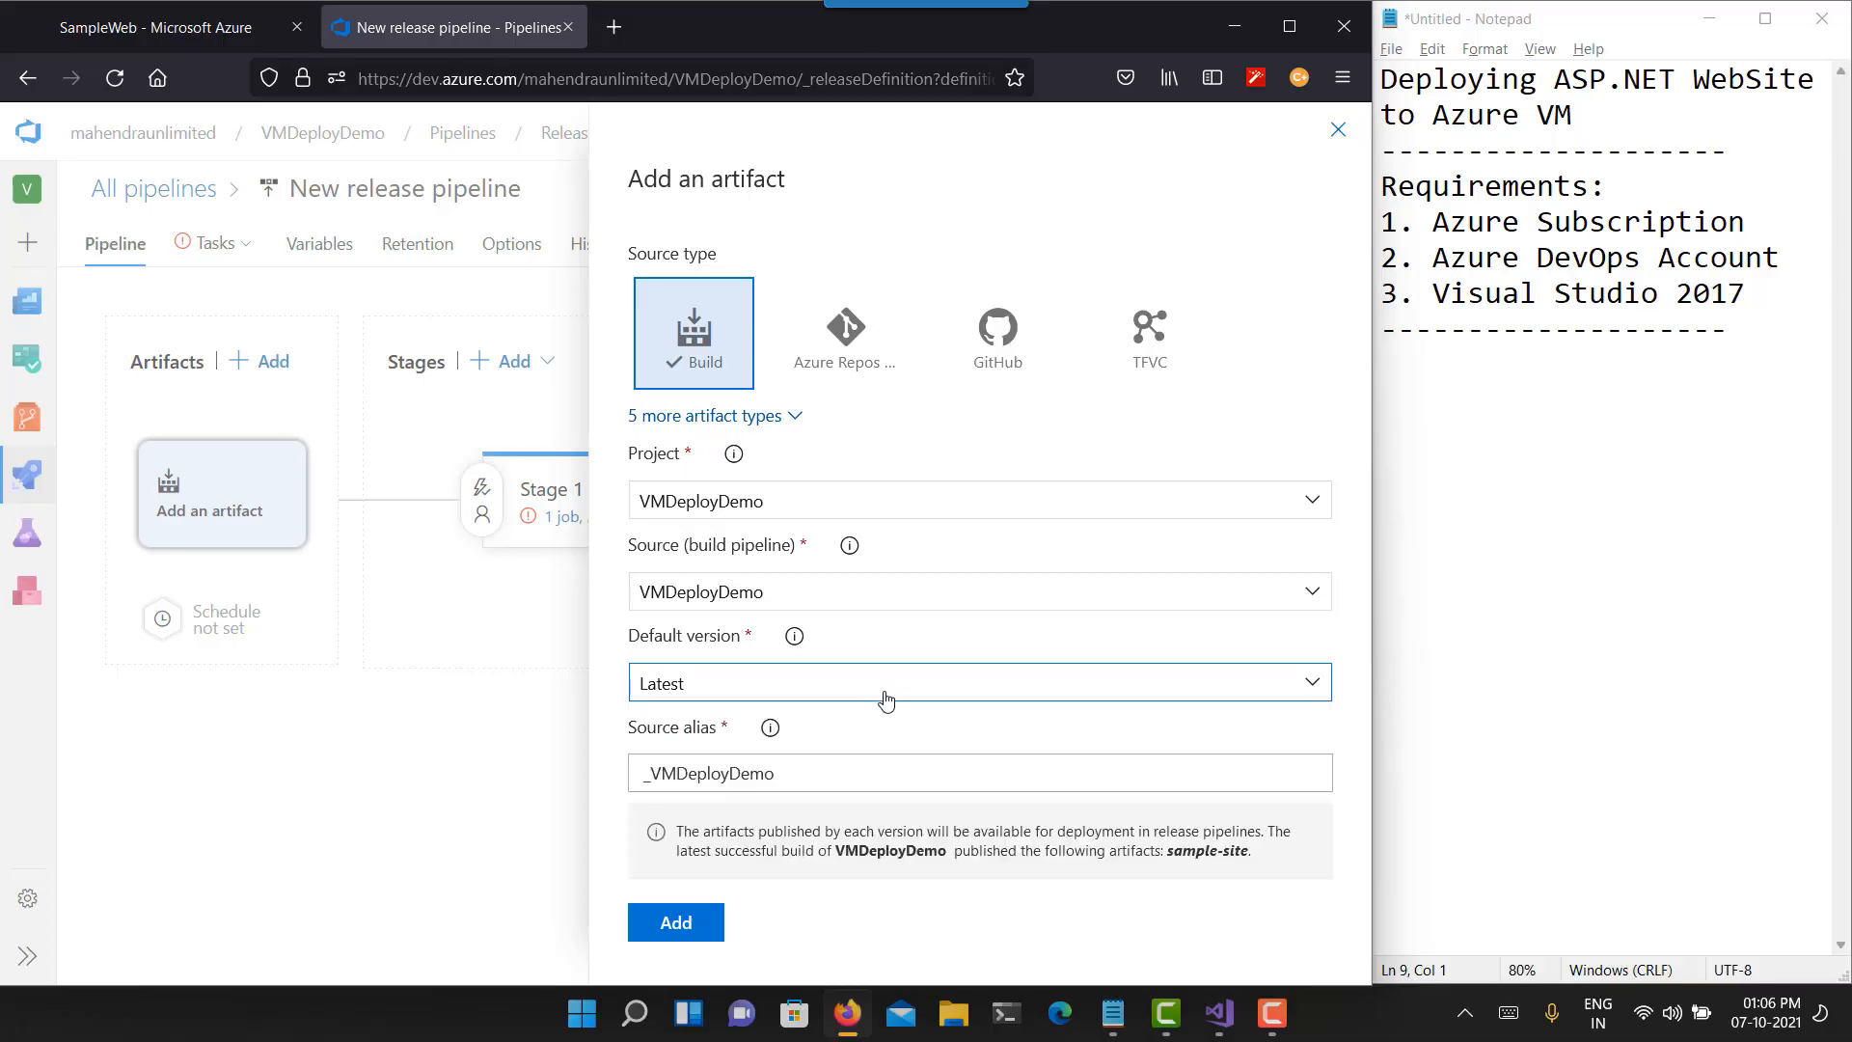
{"action": "left_click", "coordinate": [676, 924]}
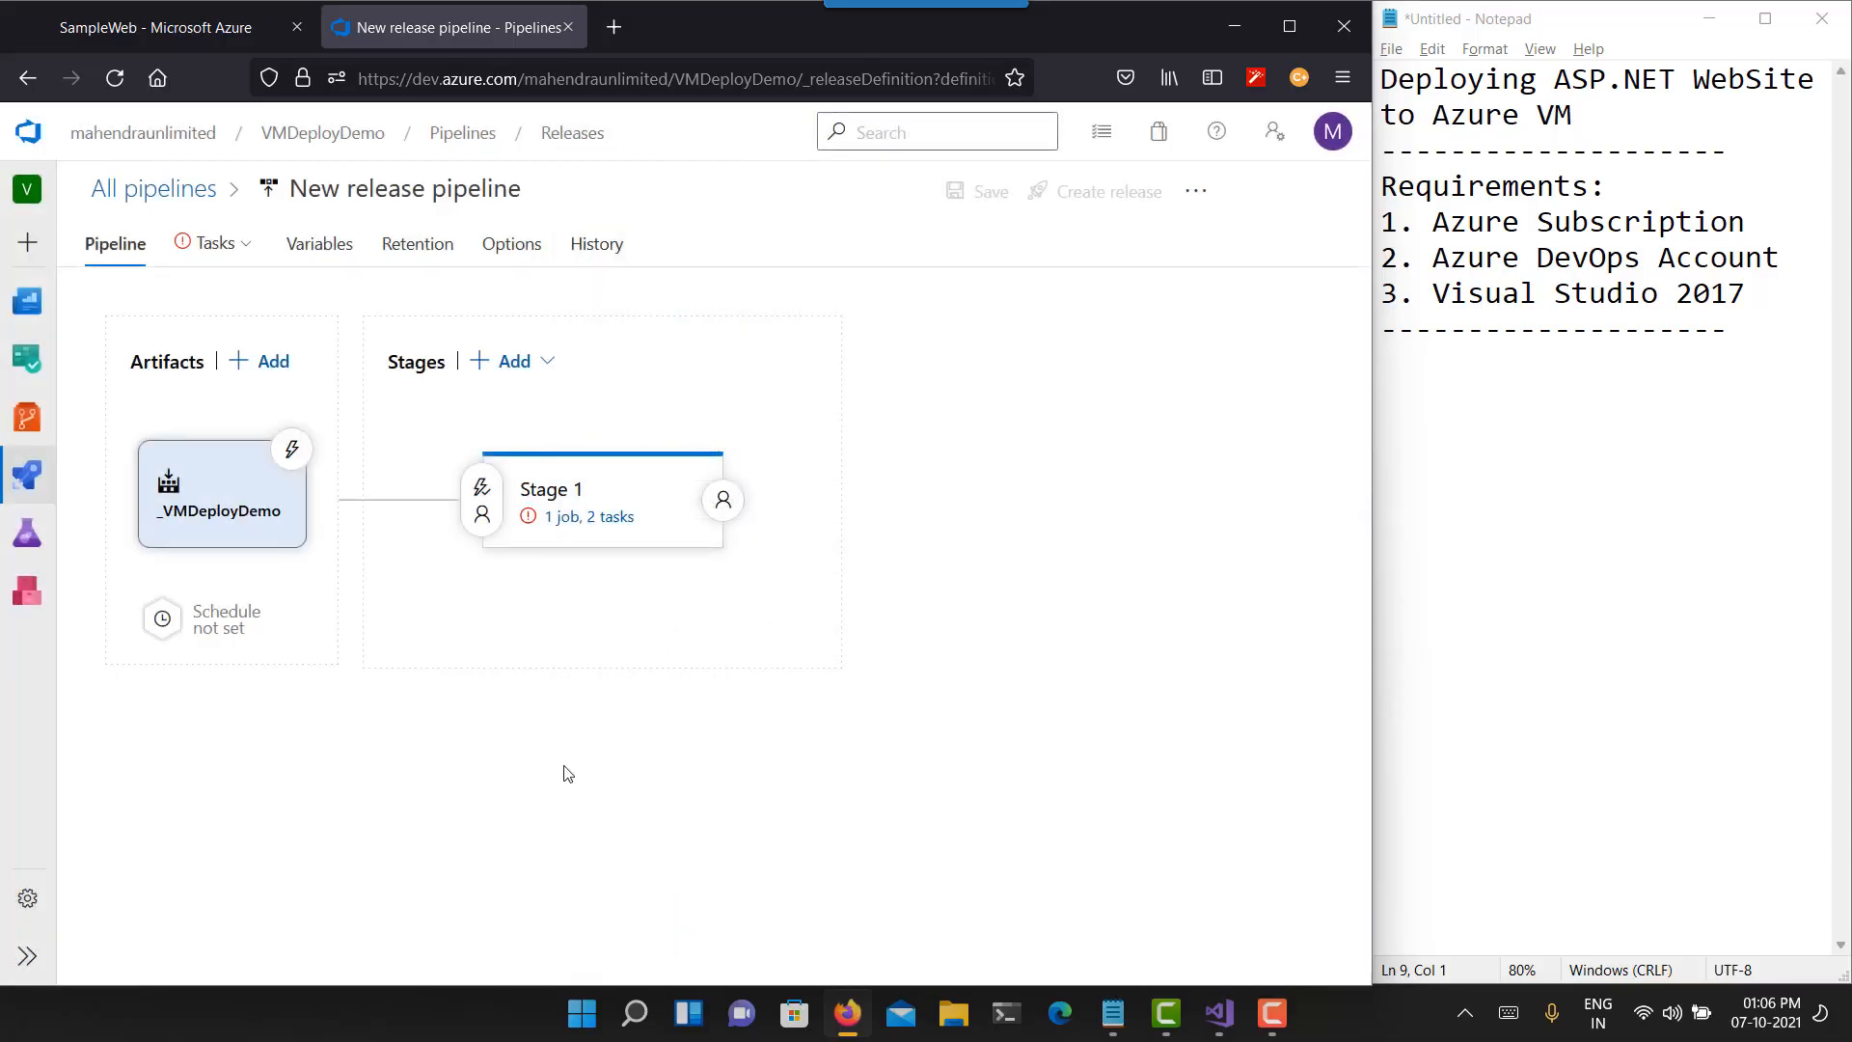
- Enable the continuous deployment trigger on the _VMDeployDemo artifact and view Stage 1's pre-deployment conditions
{"action": "left_click", "coordinate": [293, 455]}
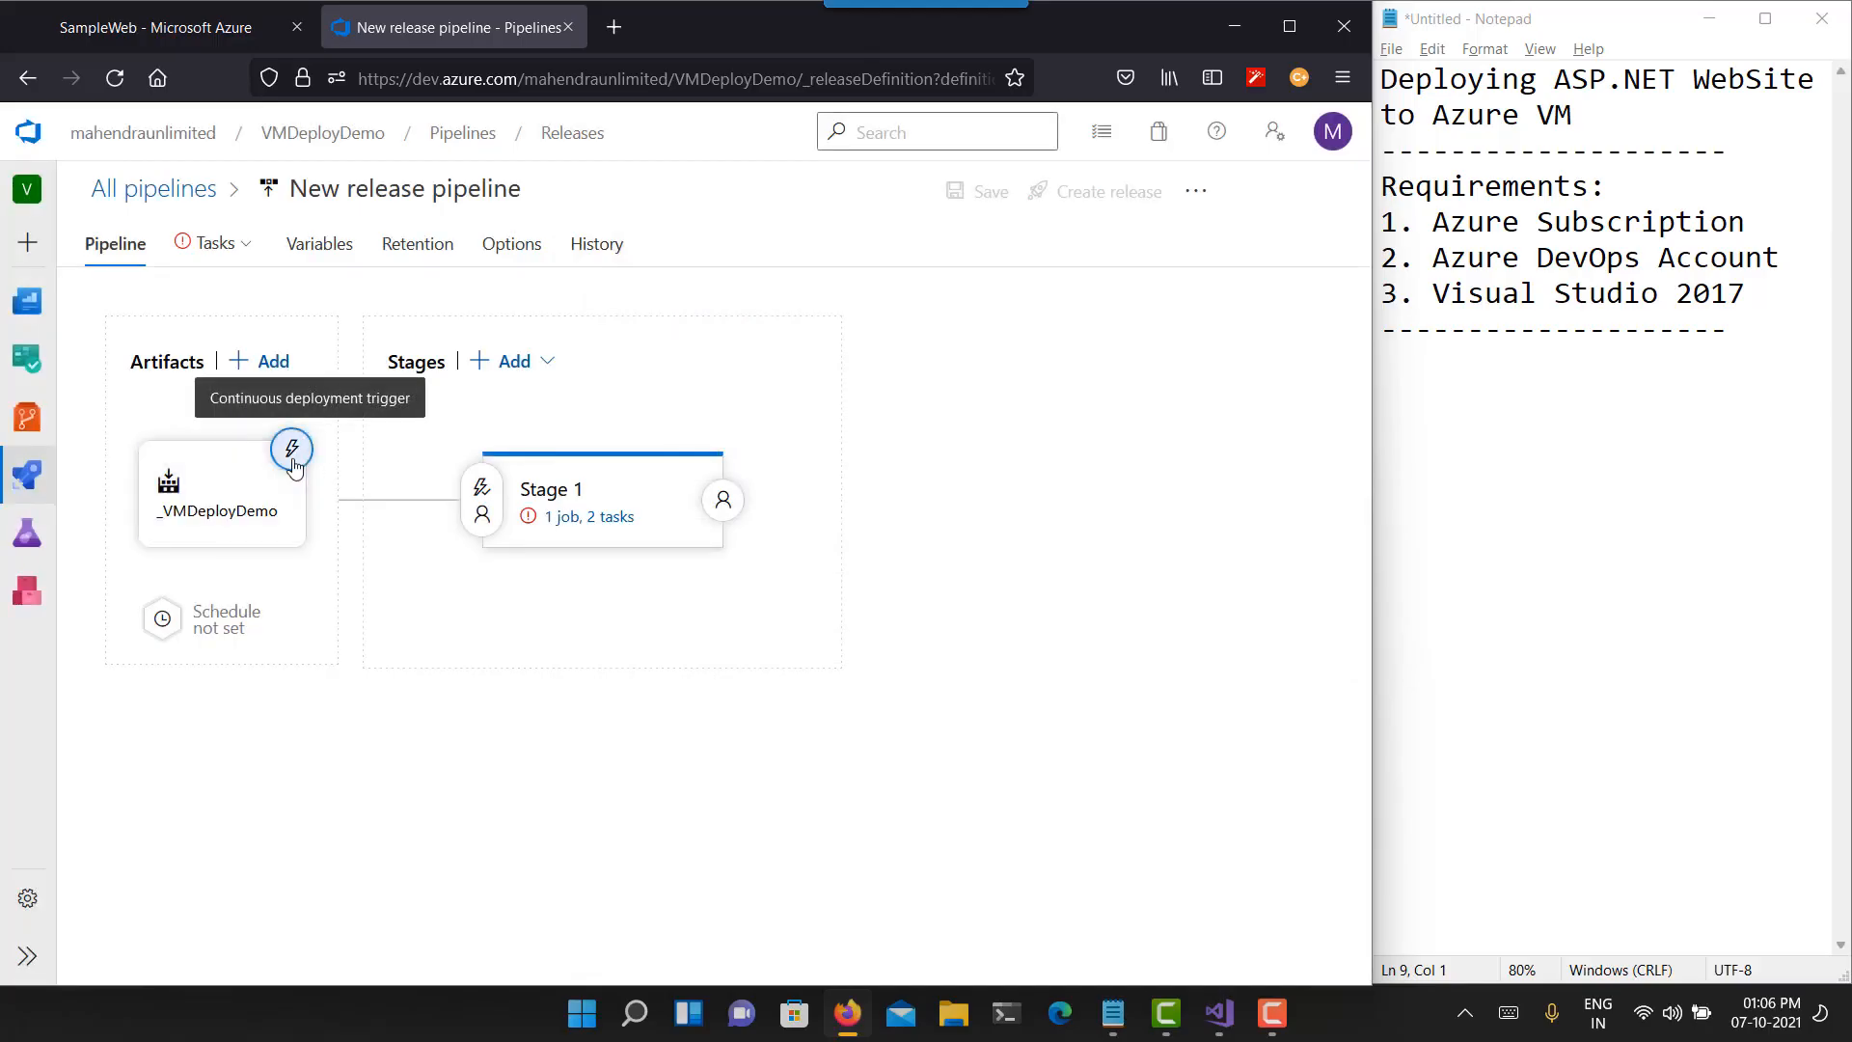
{"action": "left_click", "coordinate": [711, 406]}
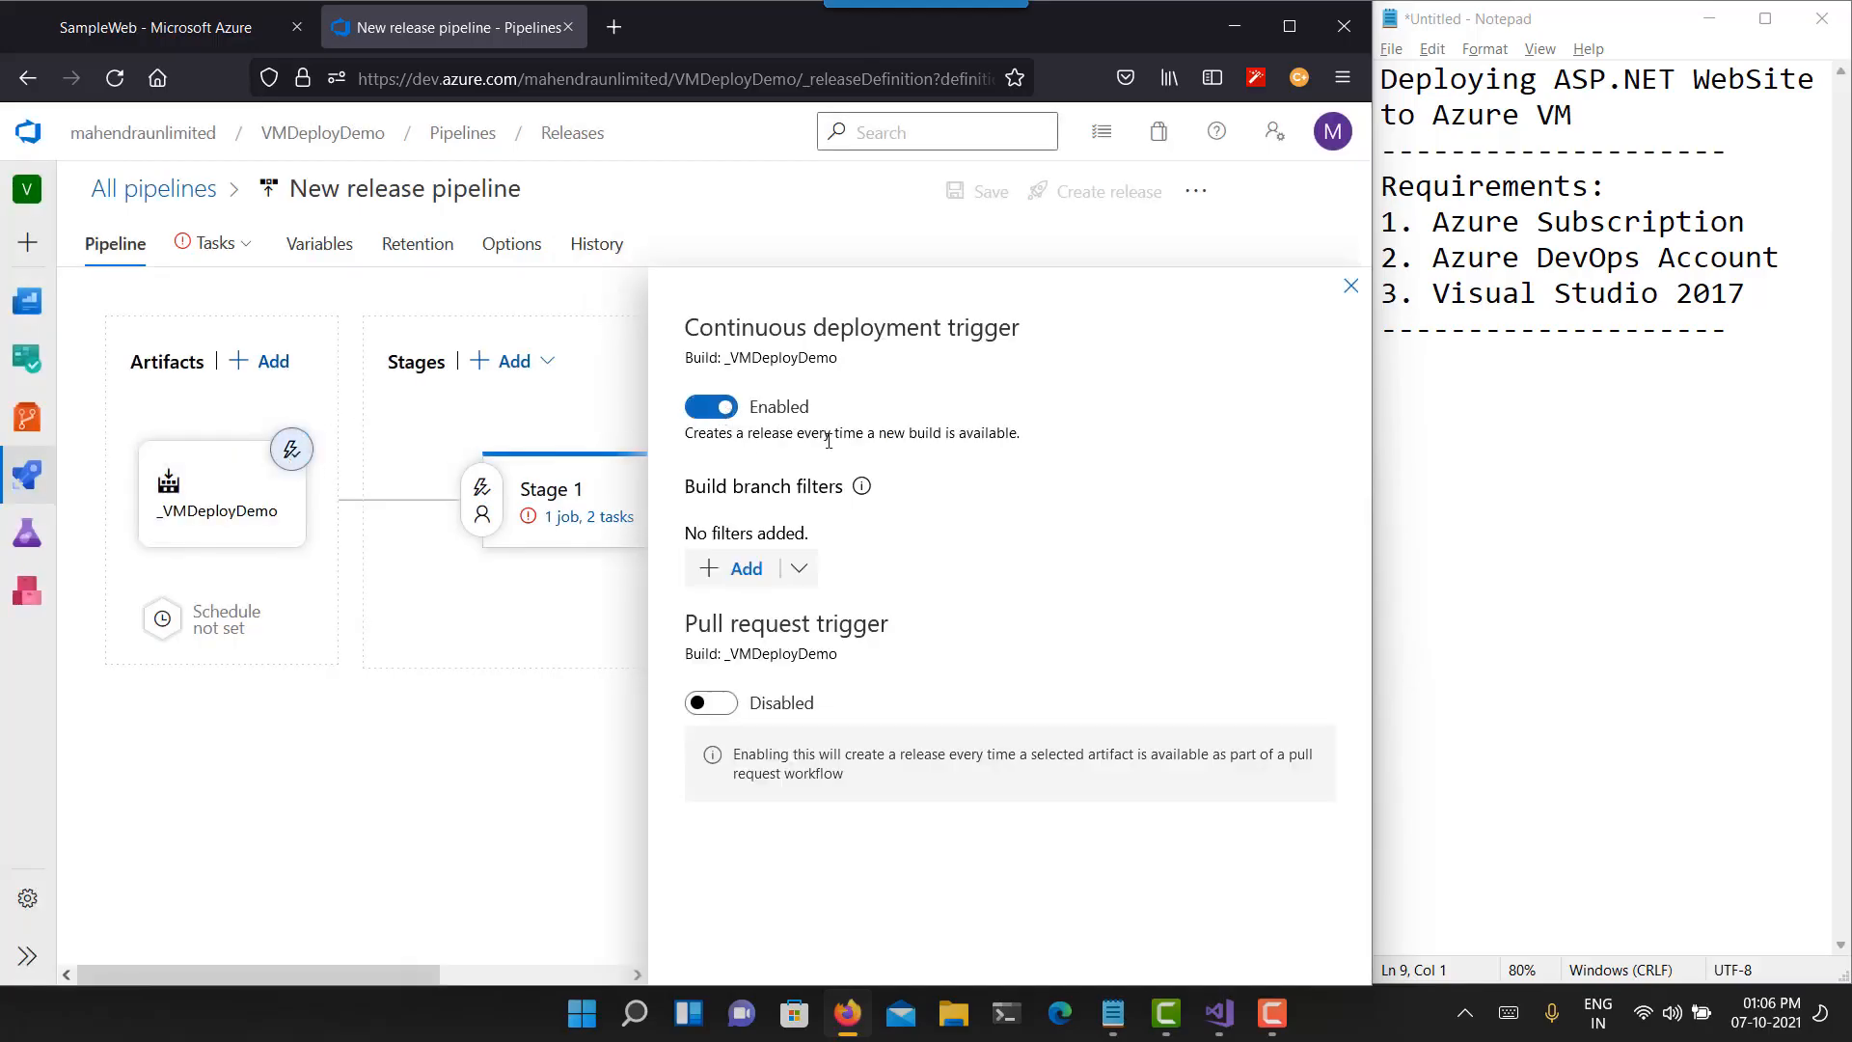
{"action": "left_click", "coordinate": [1351, 287]}
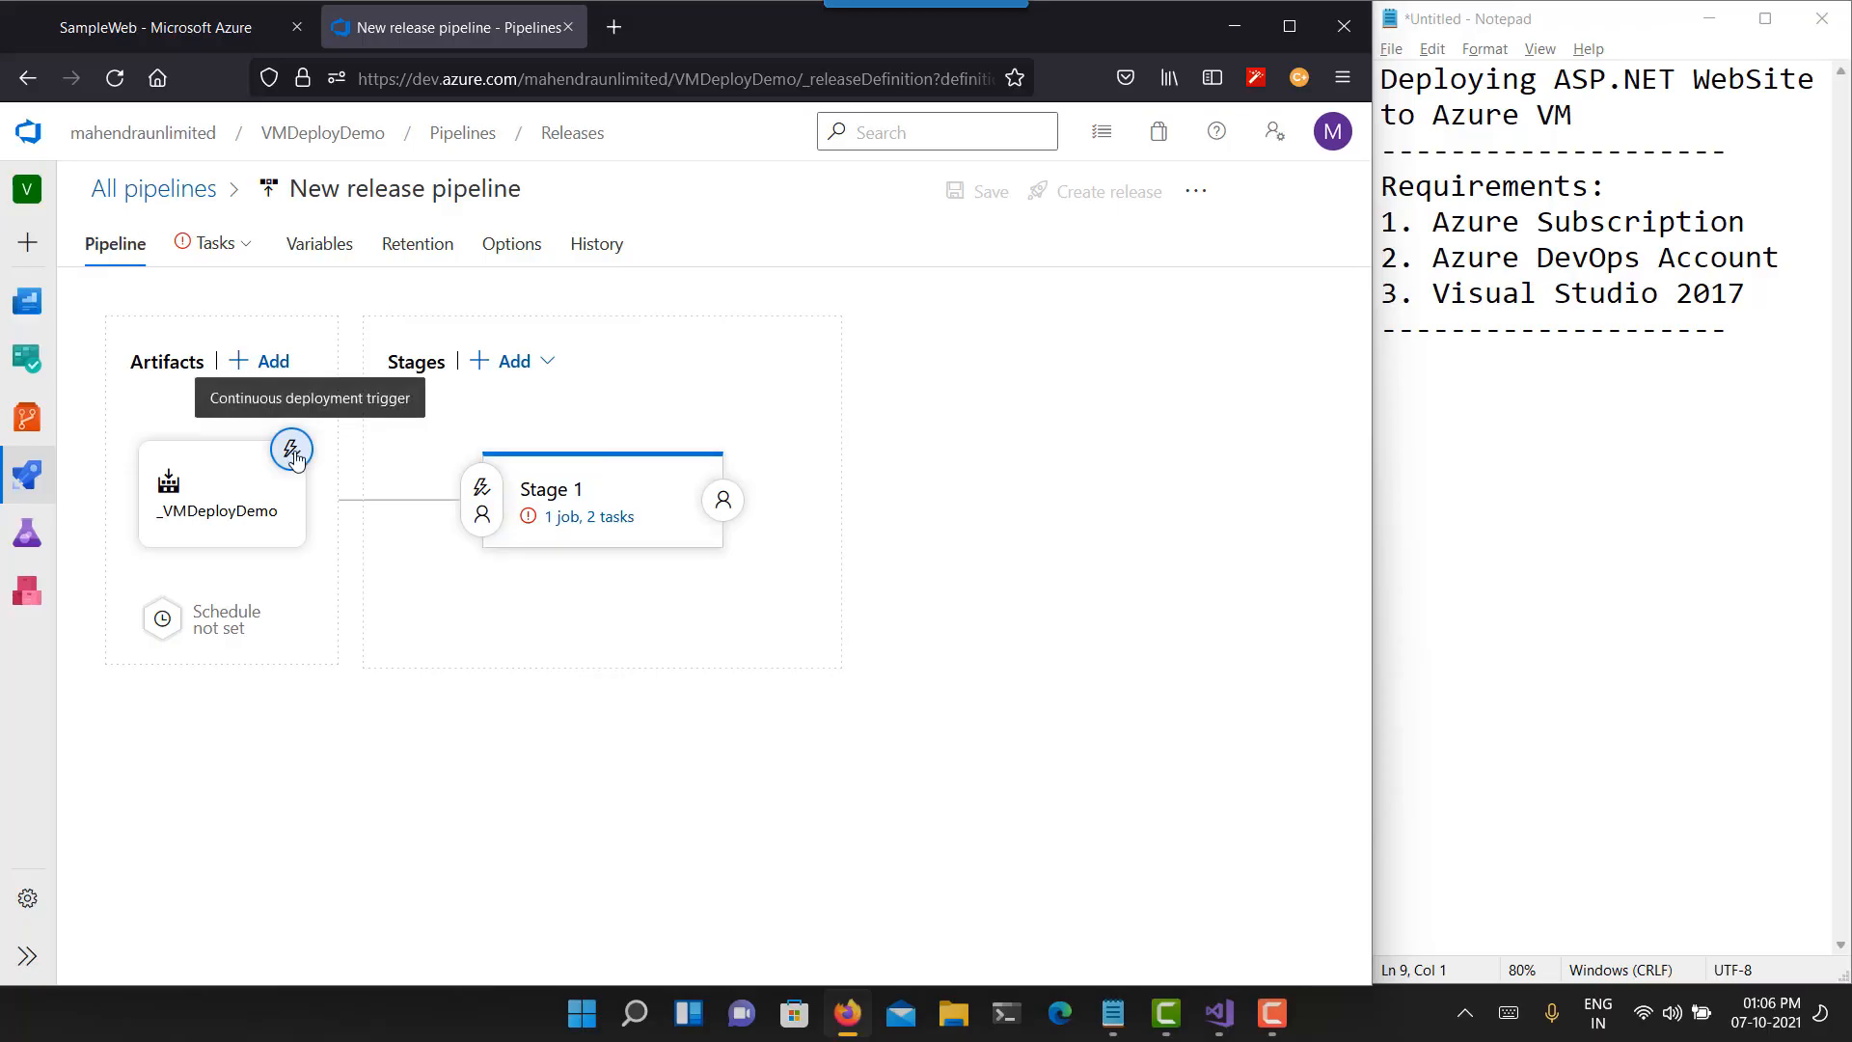
{"action": "left_click", "coordinate": [482, 500]}
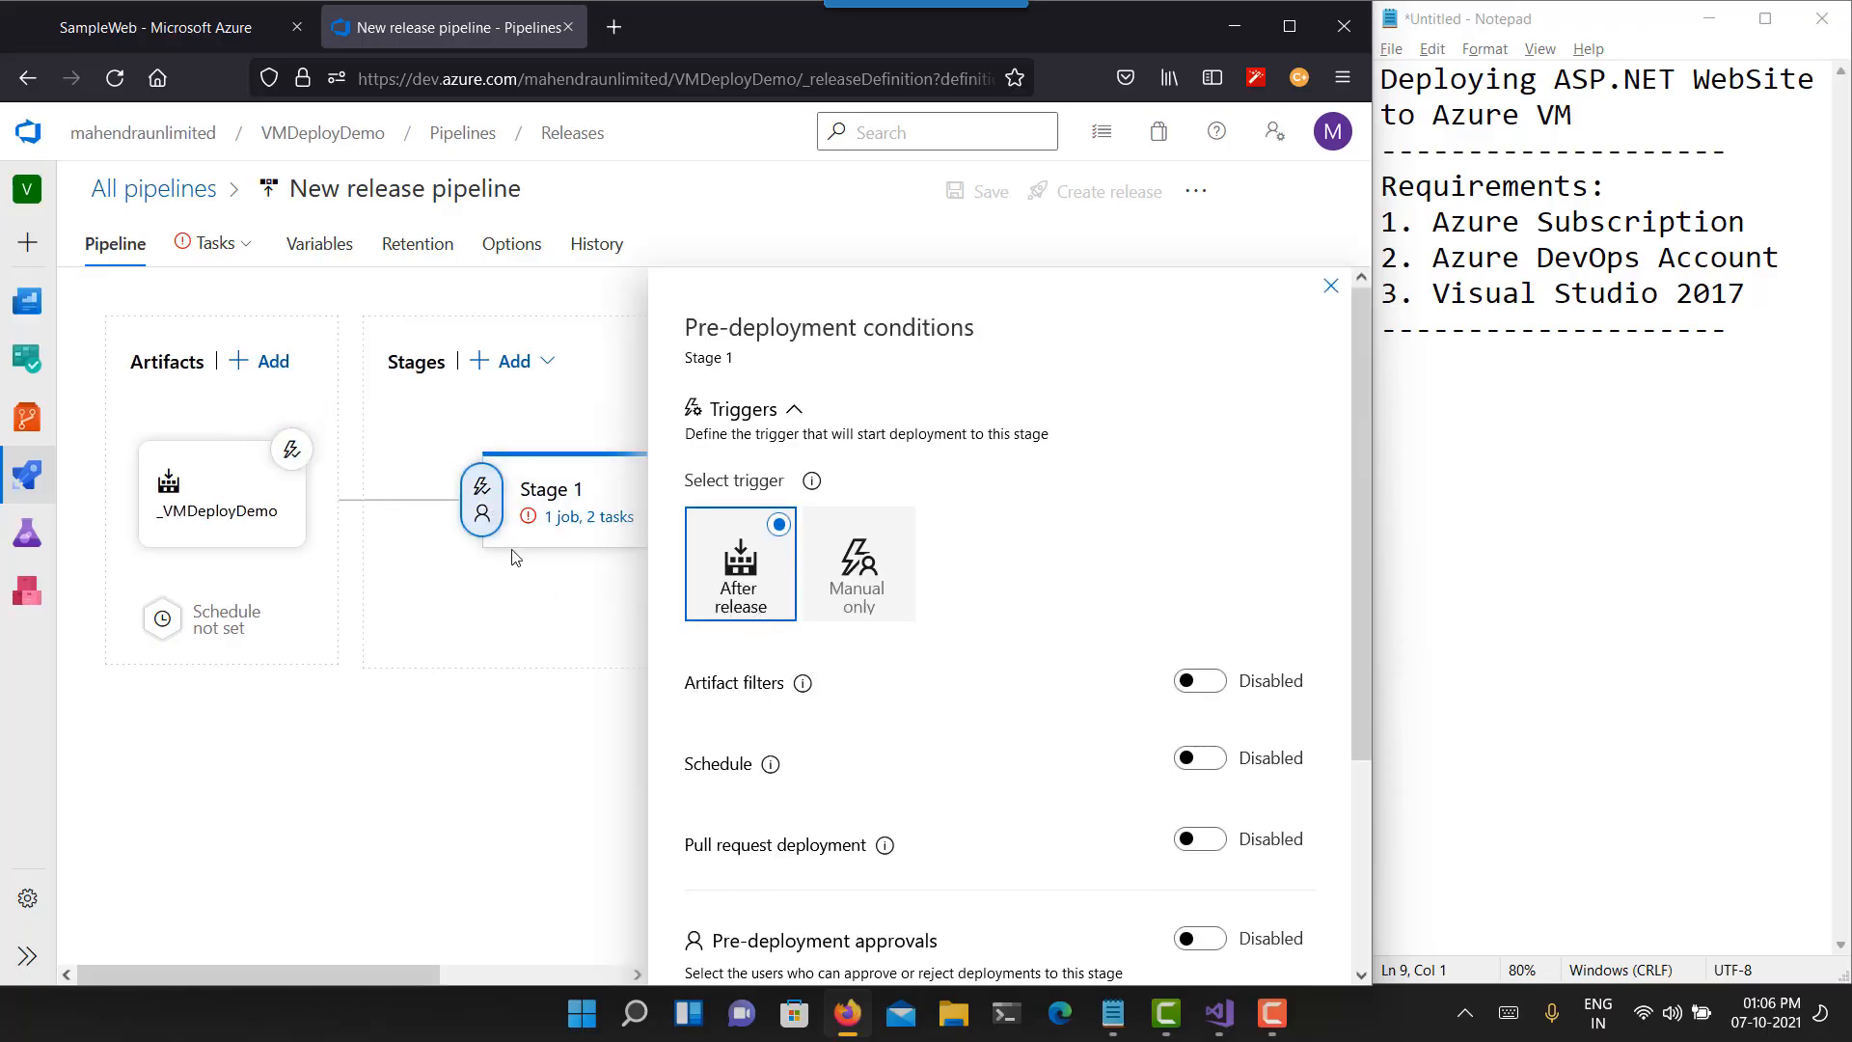
{"action": "left_click", "coordinate": [1331, 286]}
- Check the deployment group choices of Stage 1's IIS Deployment job and open the deployment groups management page
{"action": "left_click", "coordinate": [584, 521]}
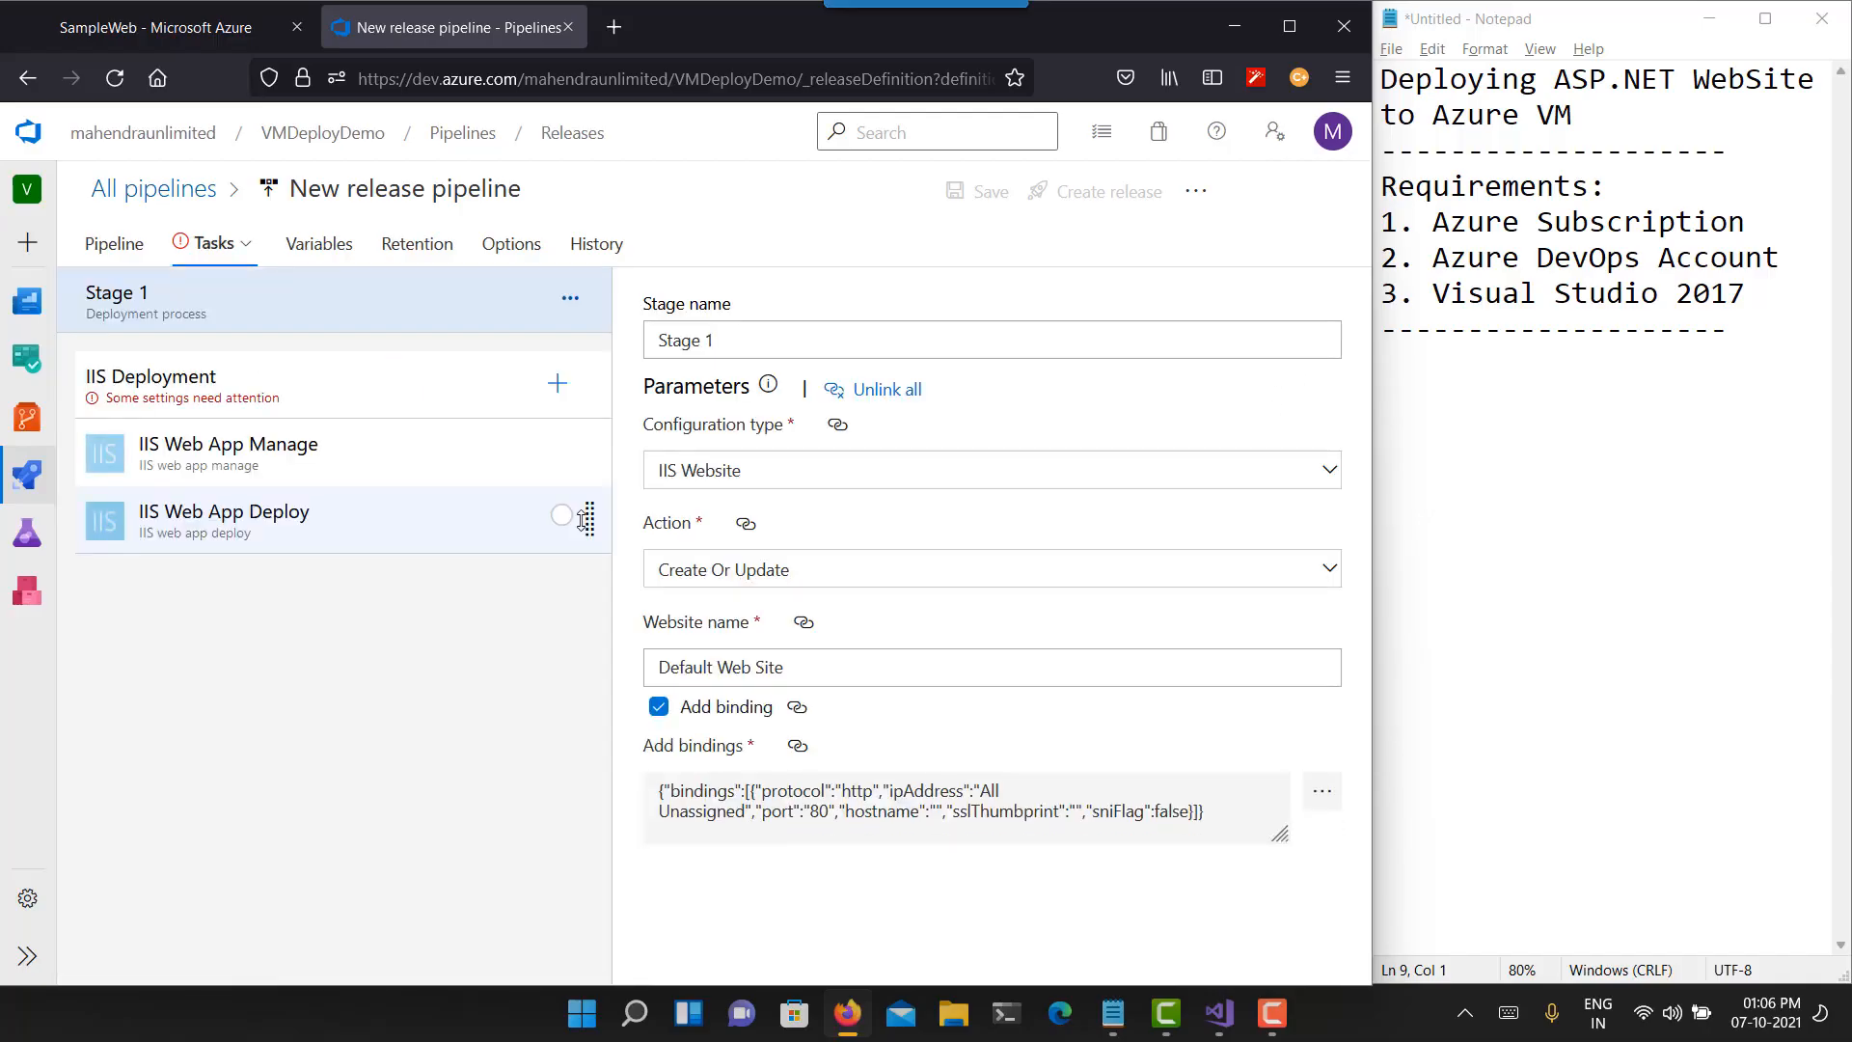
{"action": "left_click", "coordinate": [327, 413]}
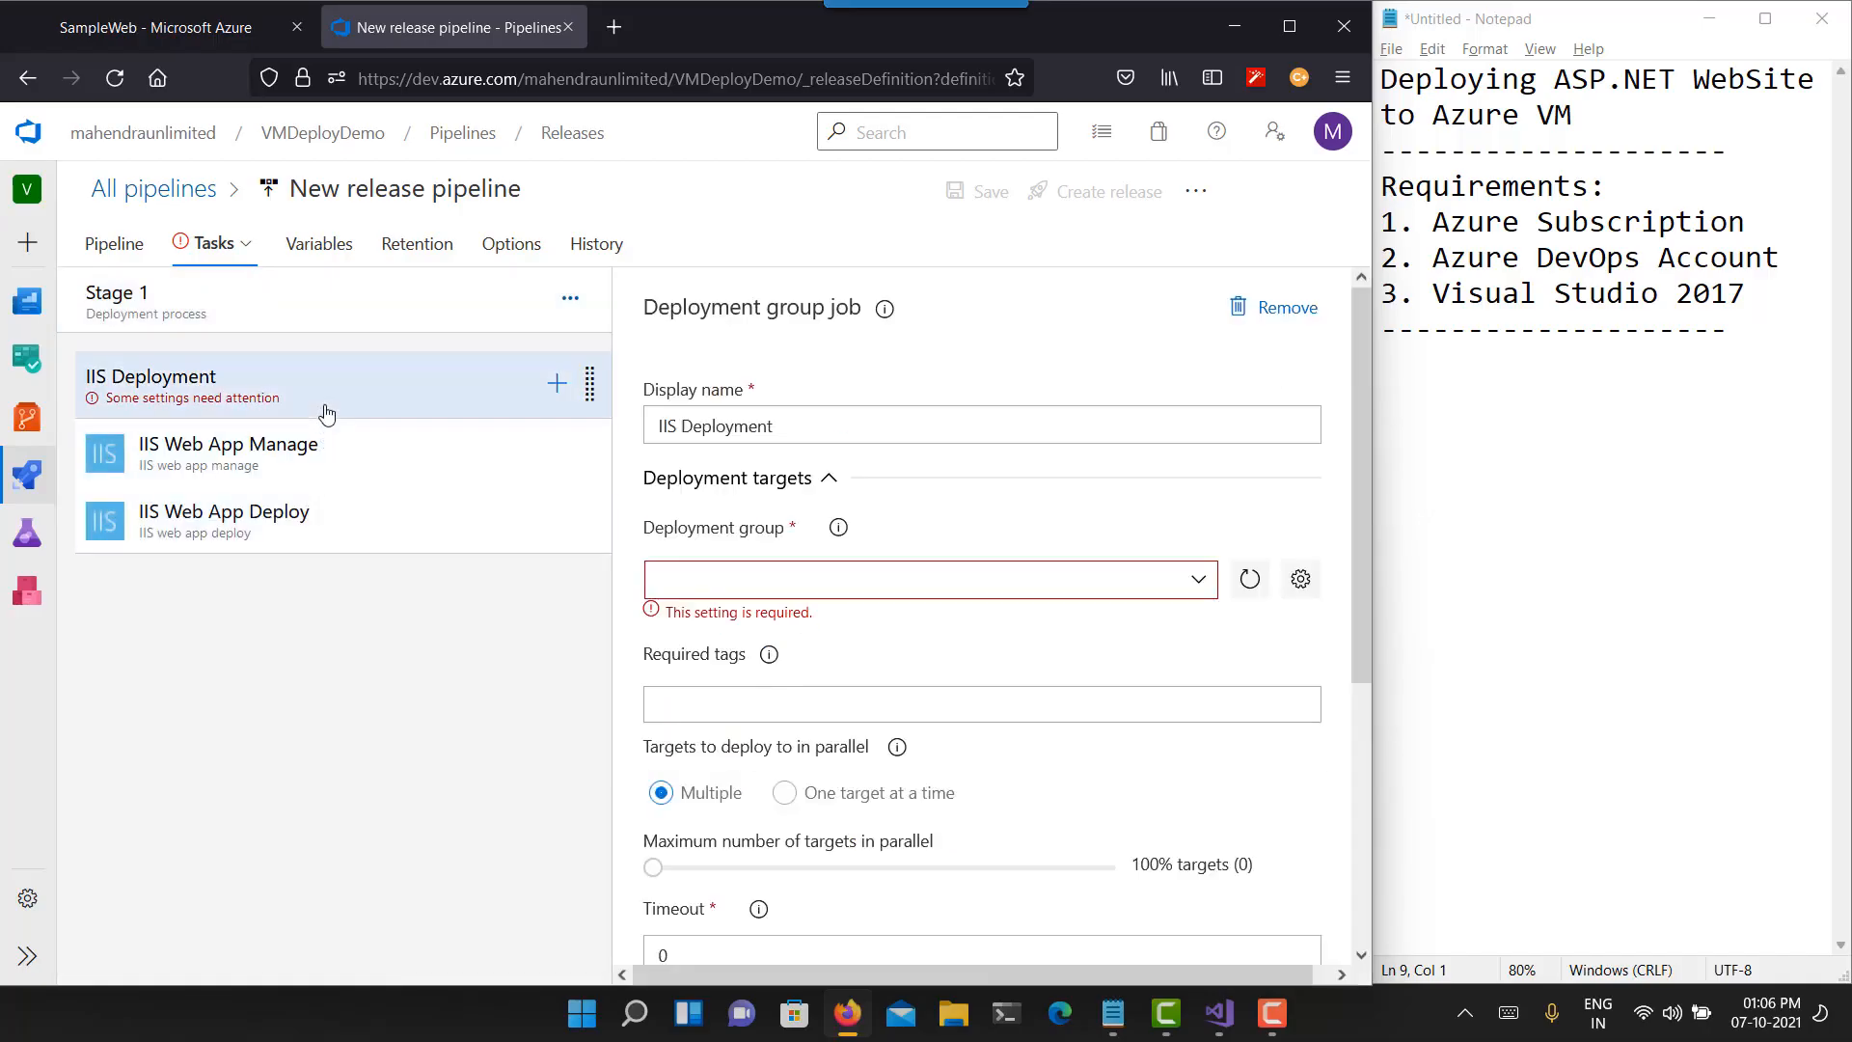
{"action": "left_click", "coordinate": [1203, 584]}
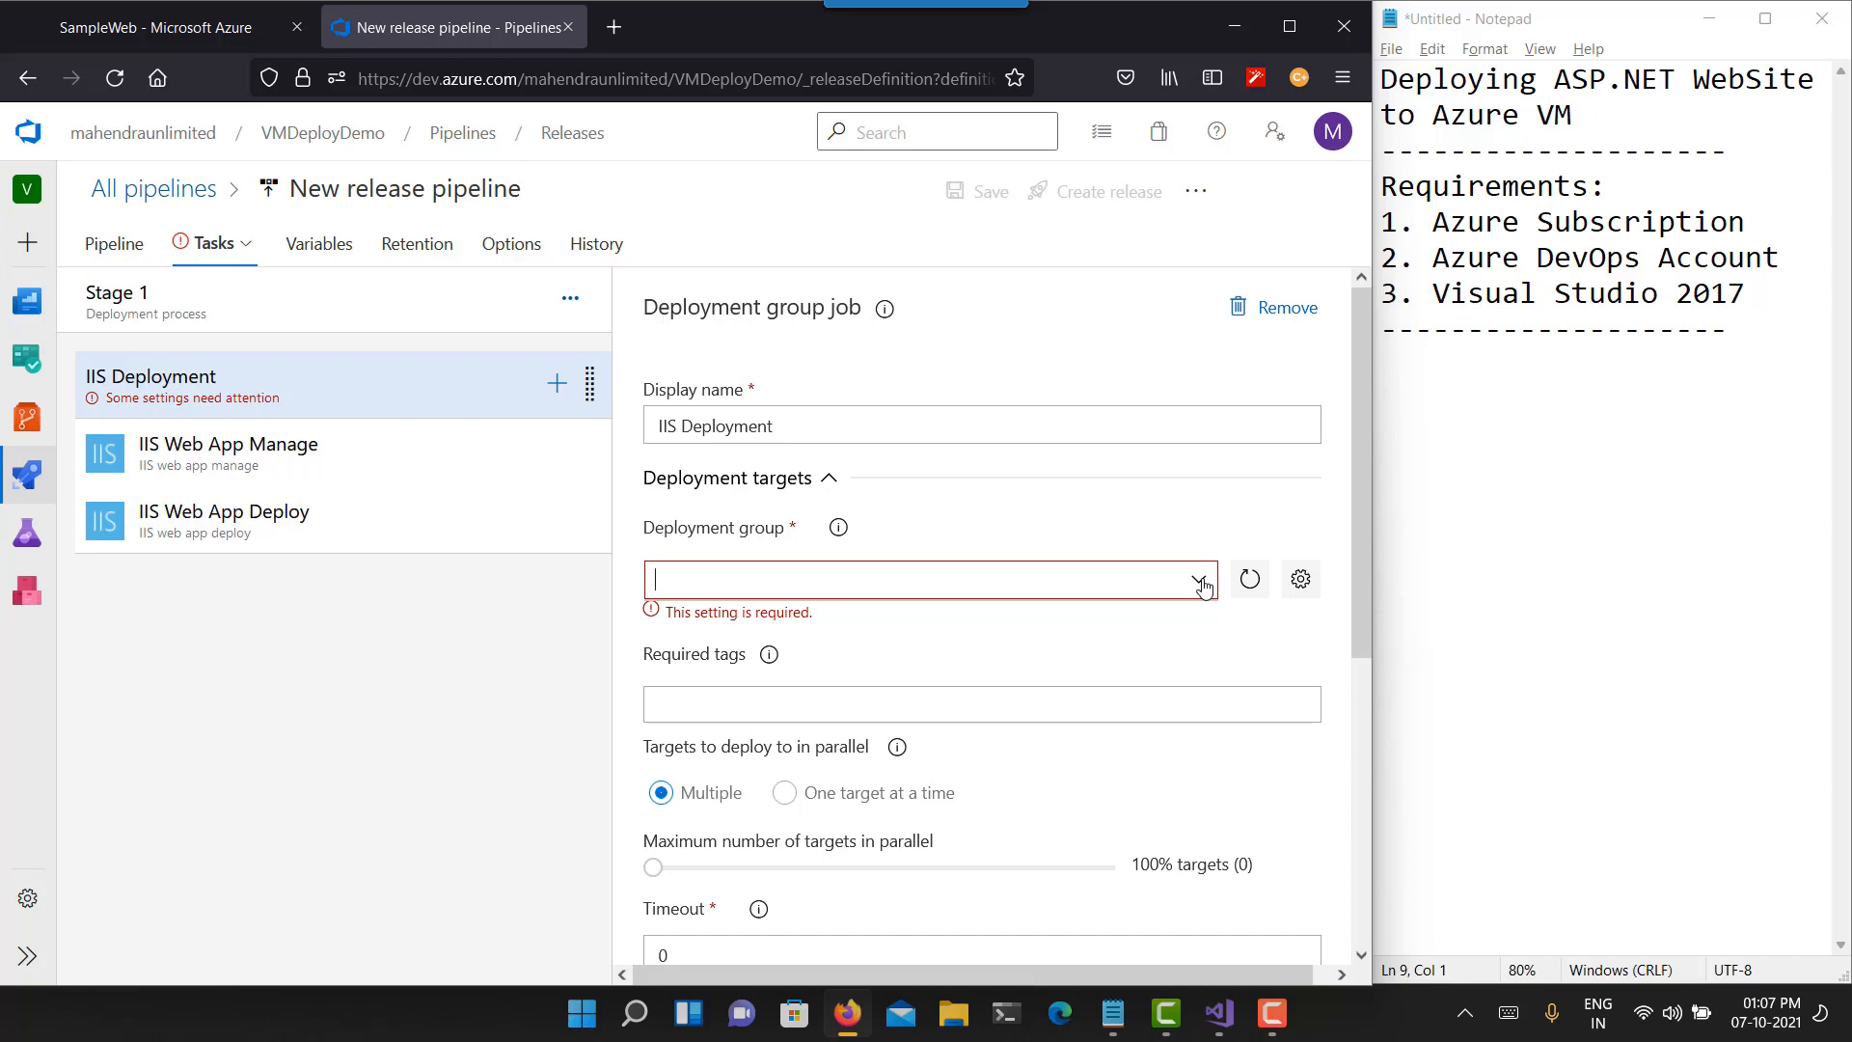
{"action": "left_click", "coordinate": [1302, 586]}
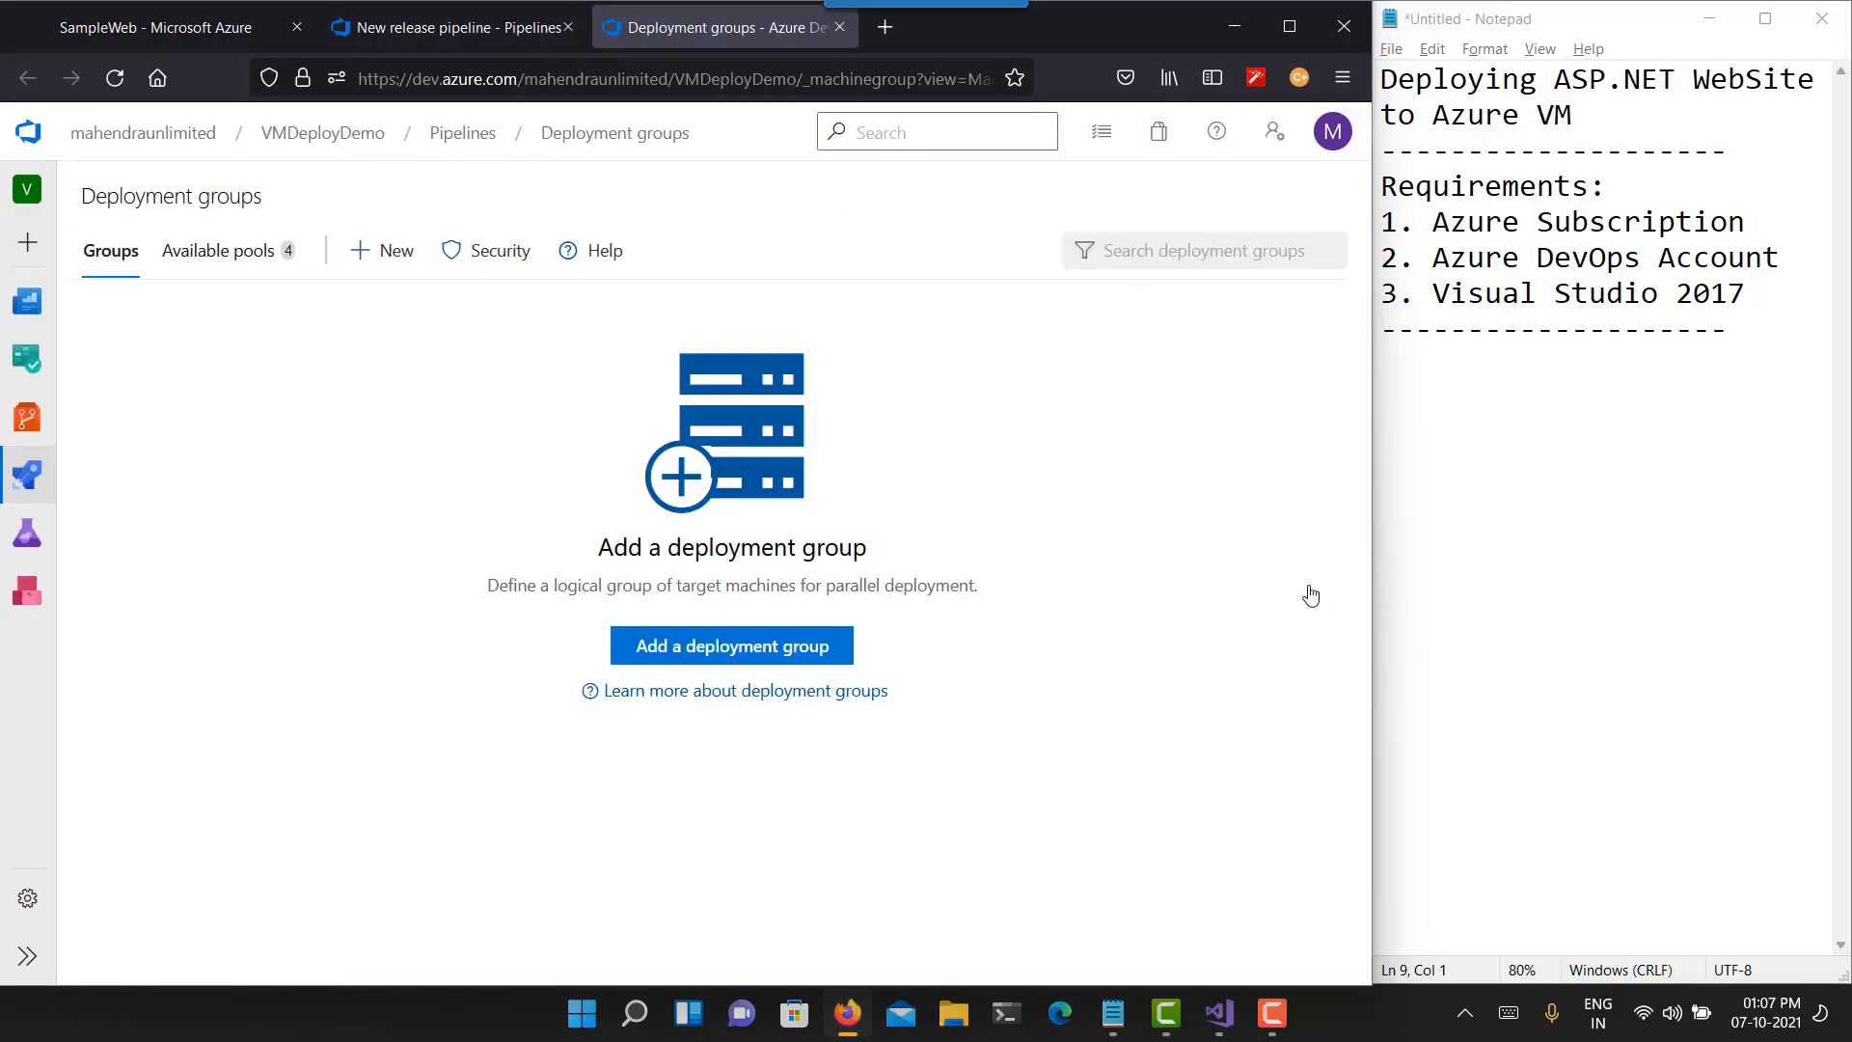
{"action": "left_click", "coordinate": [577, 40]}
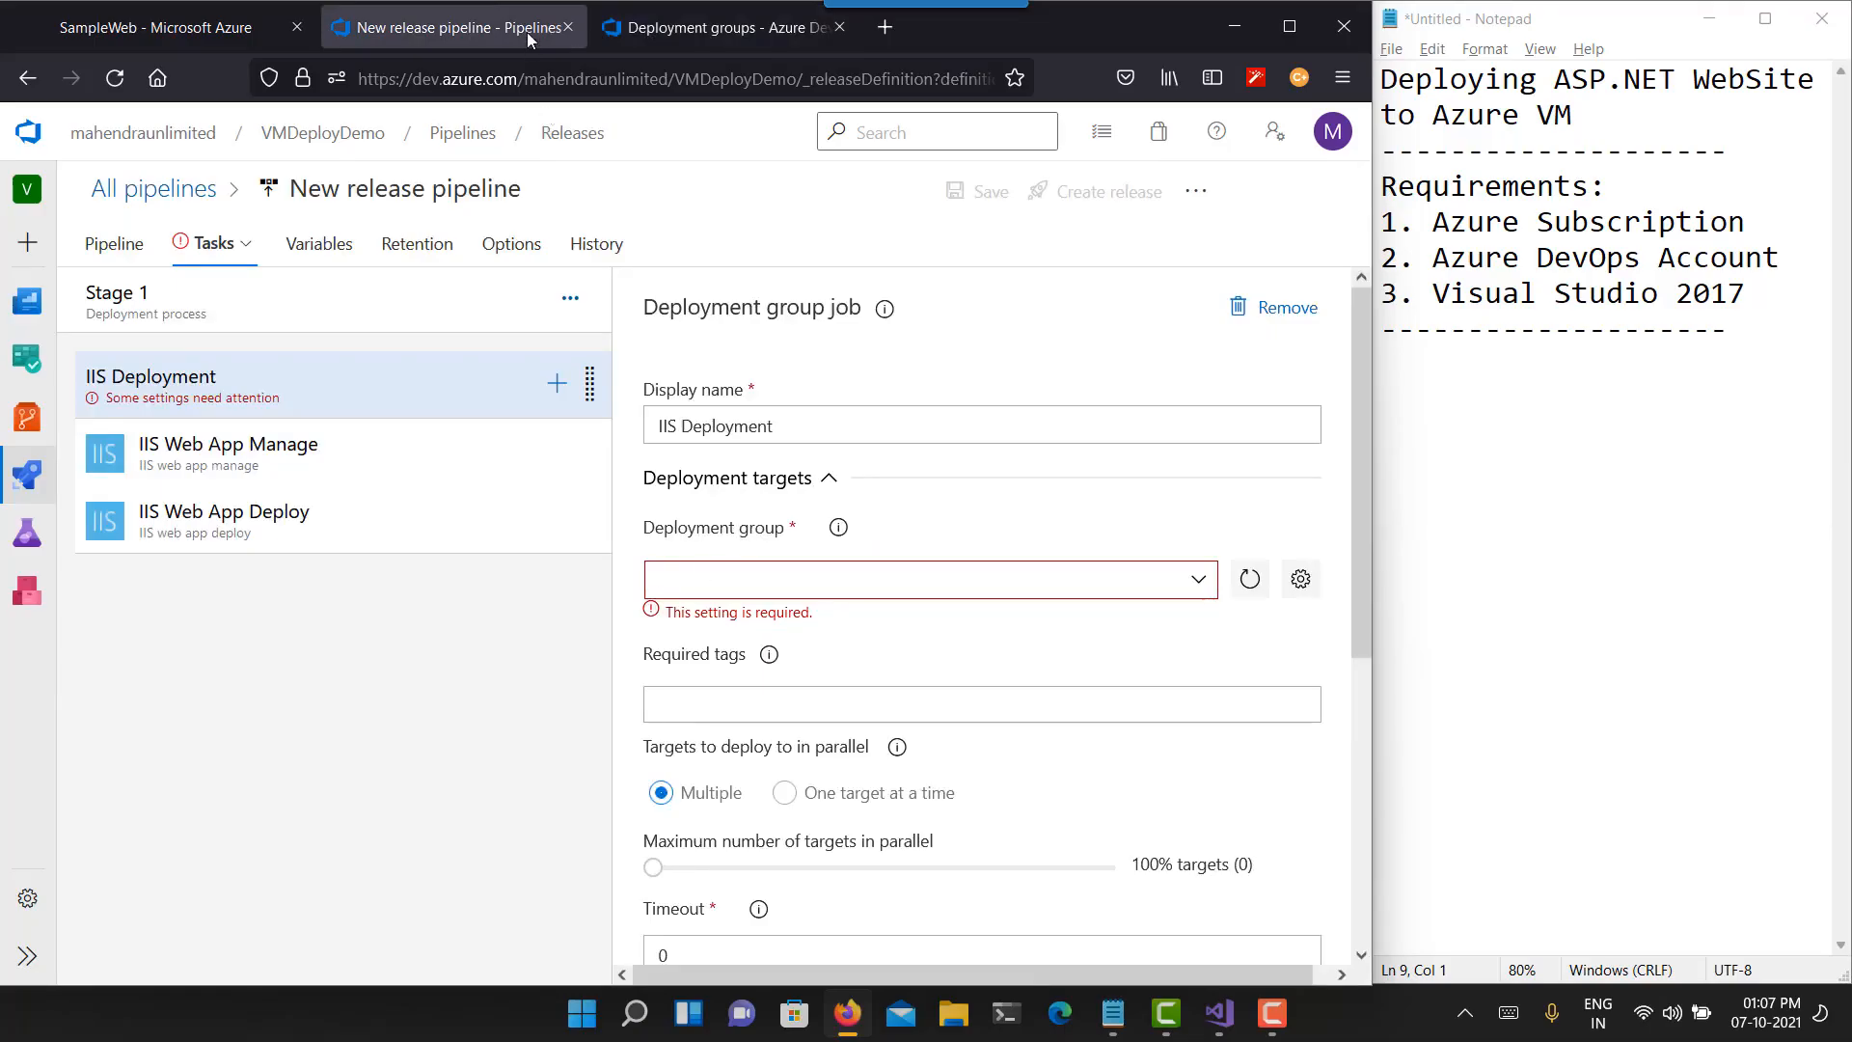
{"action": "left_click", "coordinate": [675, 29]}
- Create a deployment group named AzureVM with the description "Azure VM for Deployment"
{"action": "left_click", "coordinate": [723, 647]}
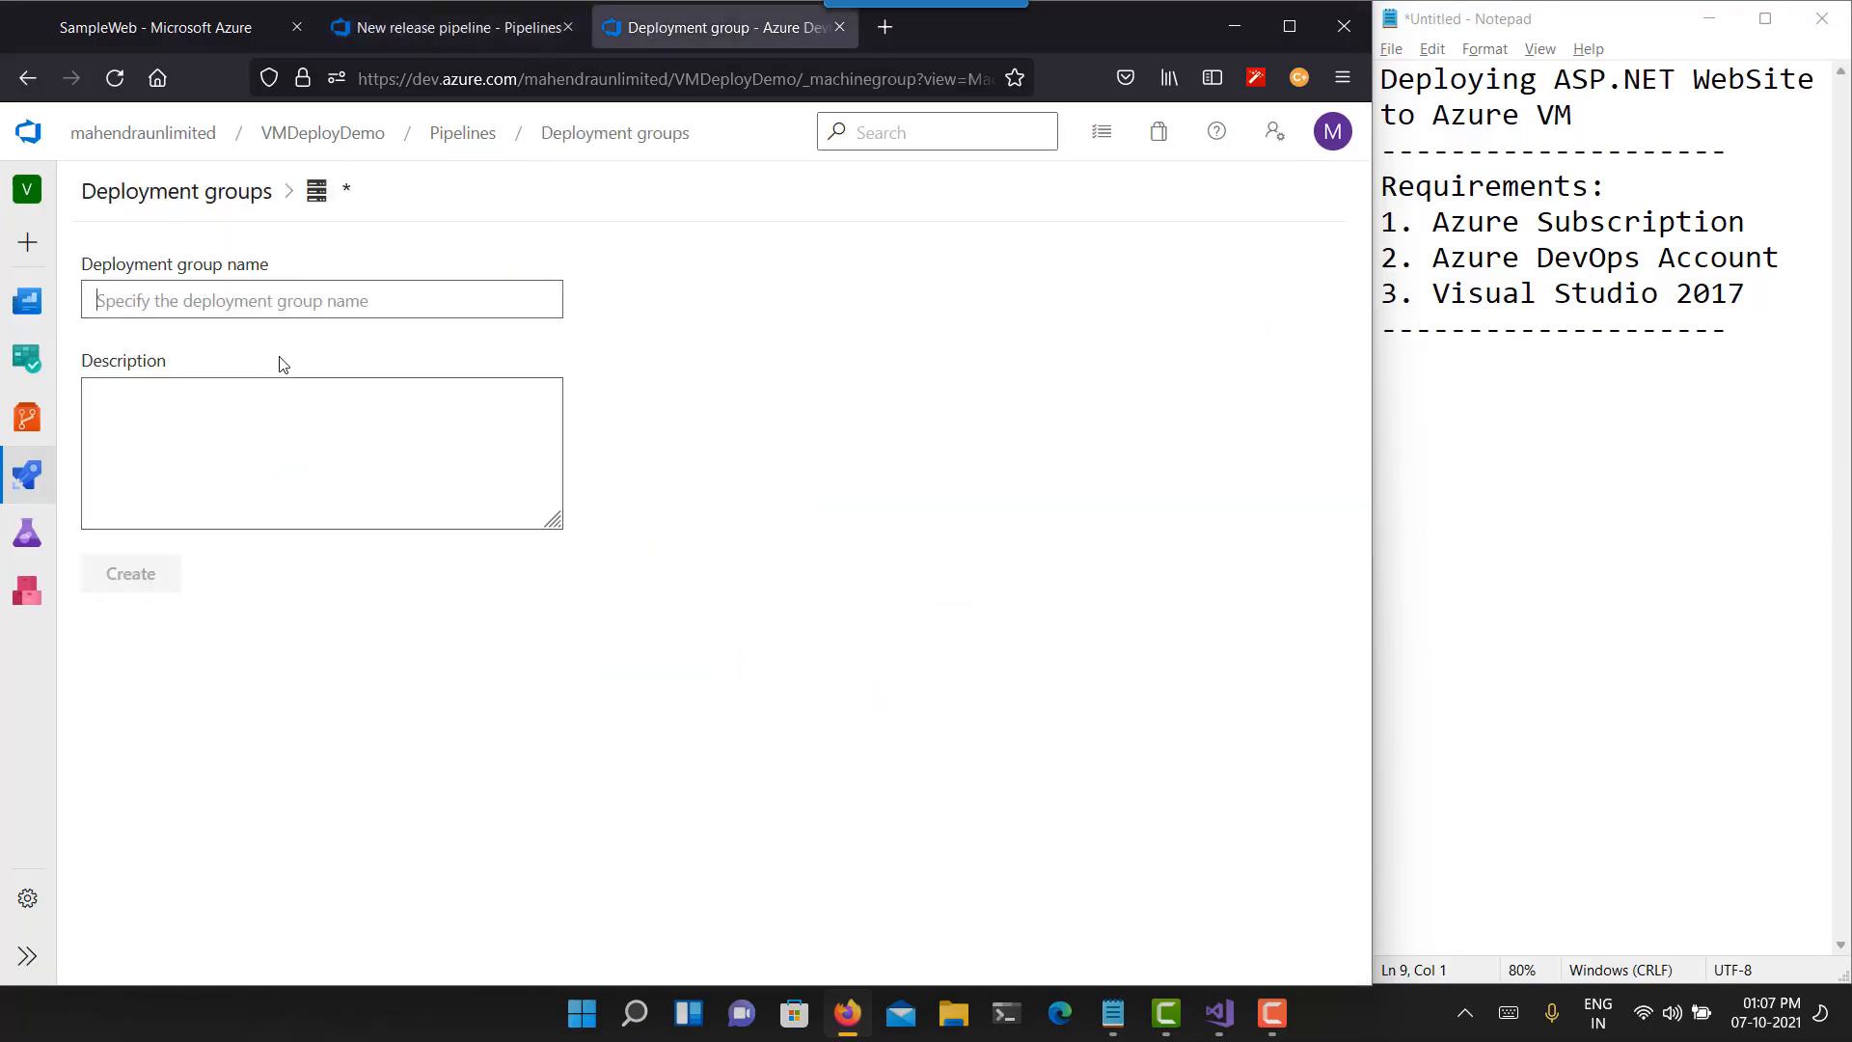
{"action": "type", "text": "AzureVM"}
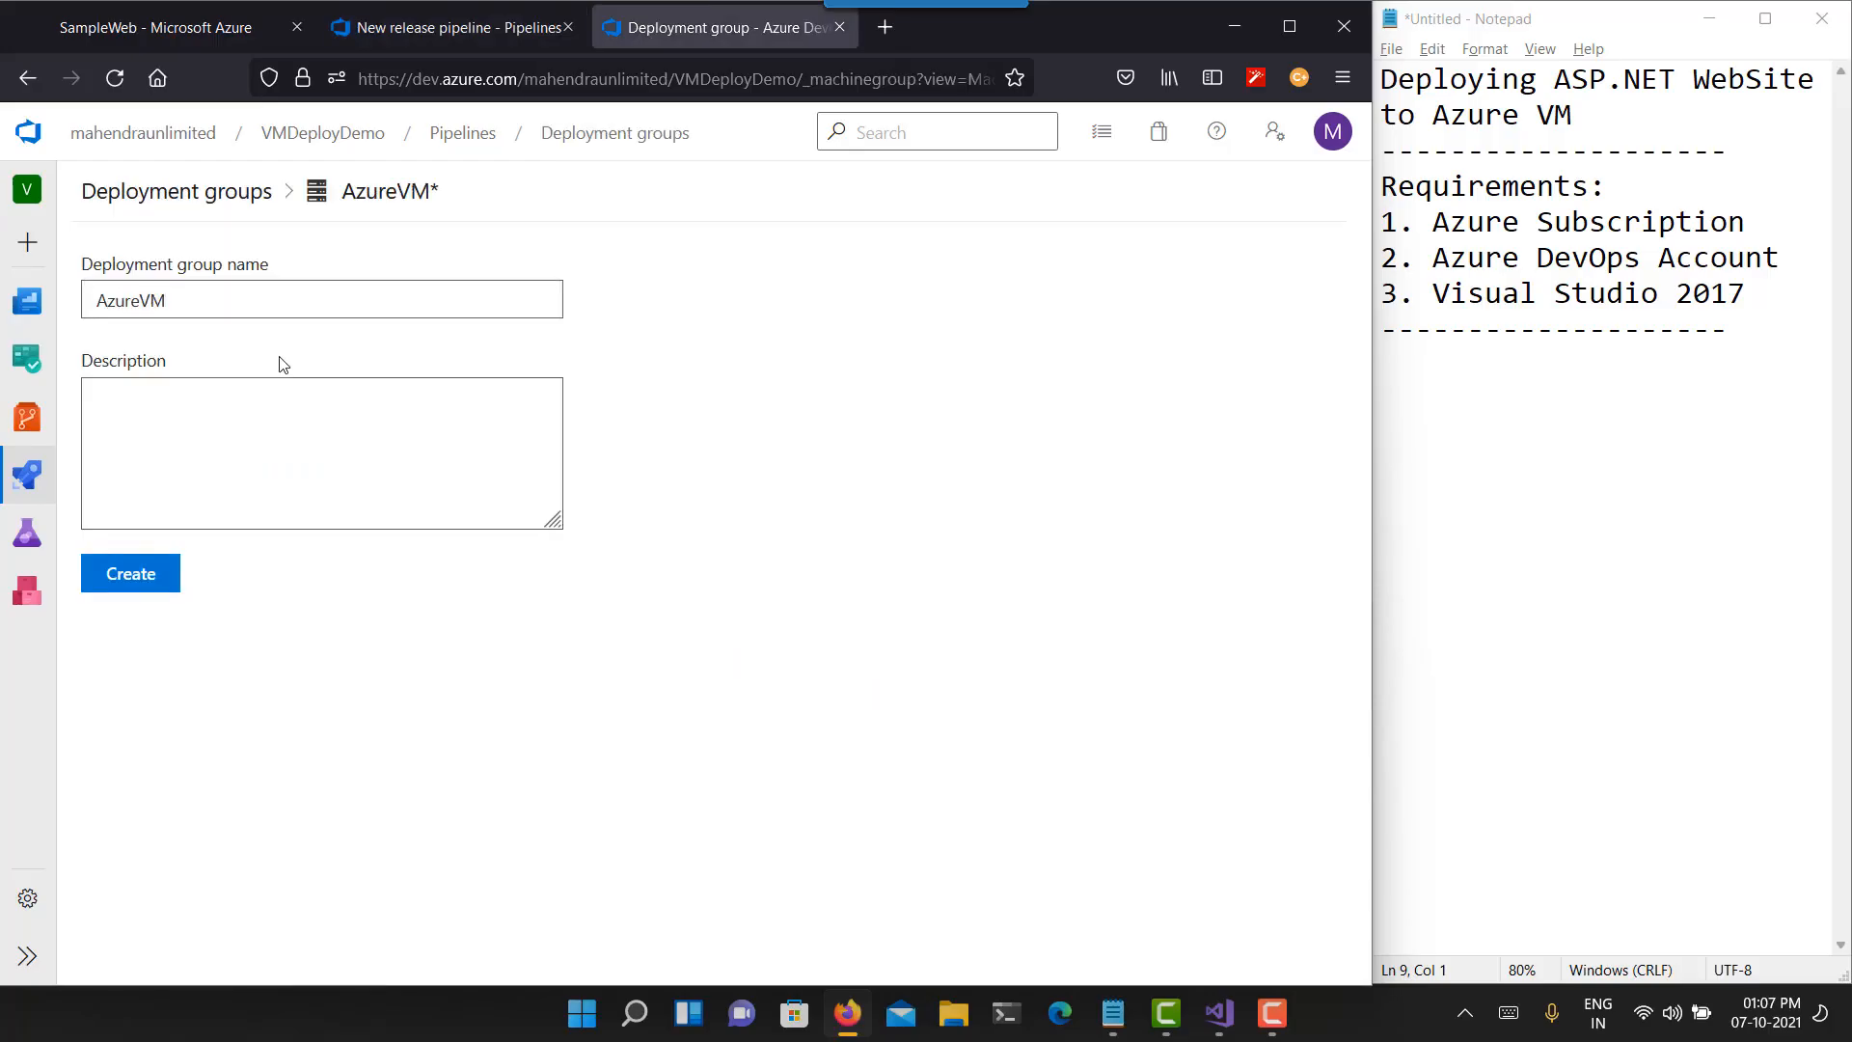
{"action": "left_click", "coordinate": [192, 455]}
{"action": "type", "text": "zure VM"}
{"action": "key", "text": "Home"}
{"action": "type", "text": "A"}
{"action": "key", "text": "End"}
{"action": "type", "text": "for Deployment"}
{"action": "left_click", "coordinate": [141, 591]}
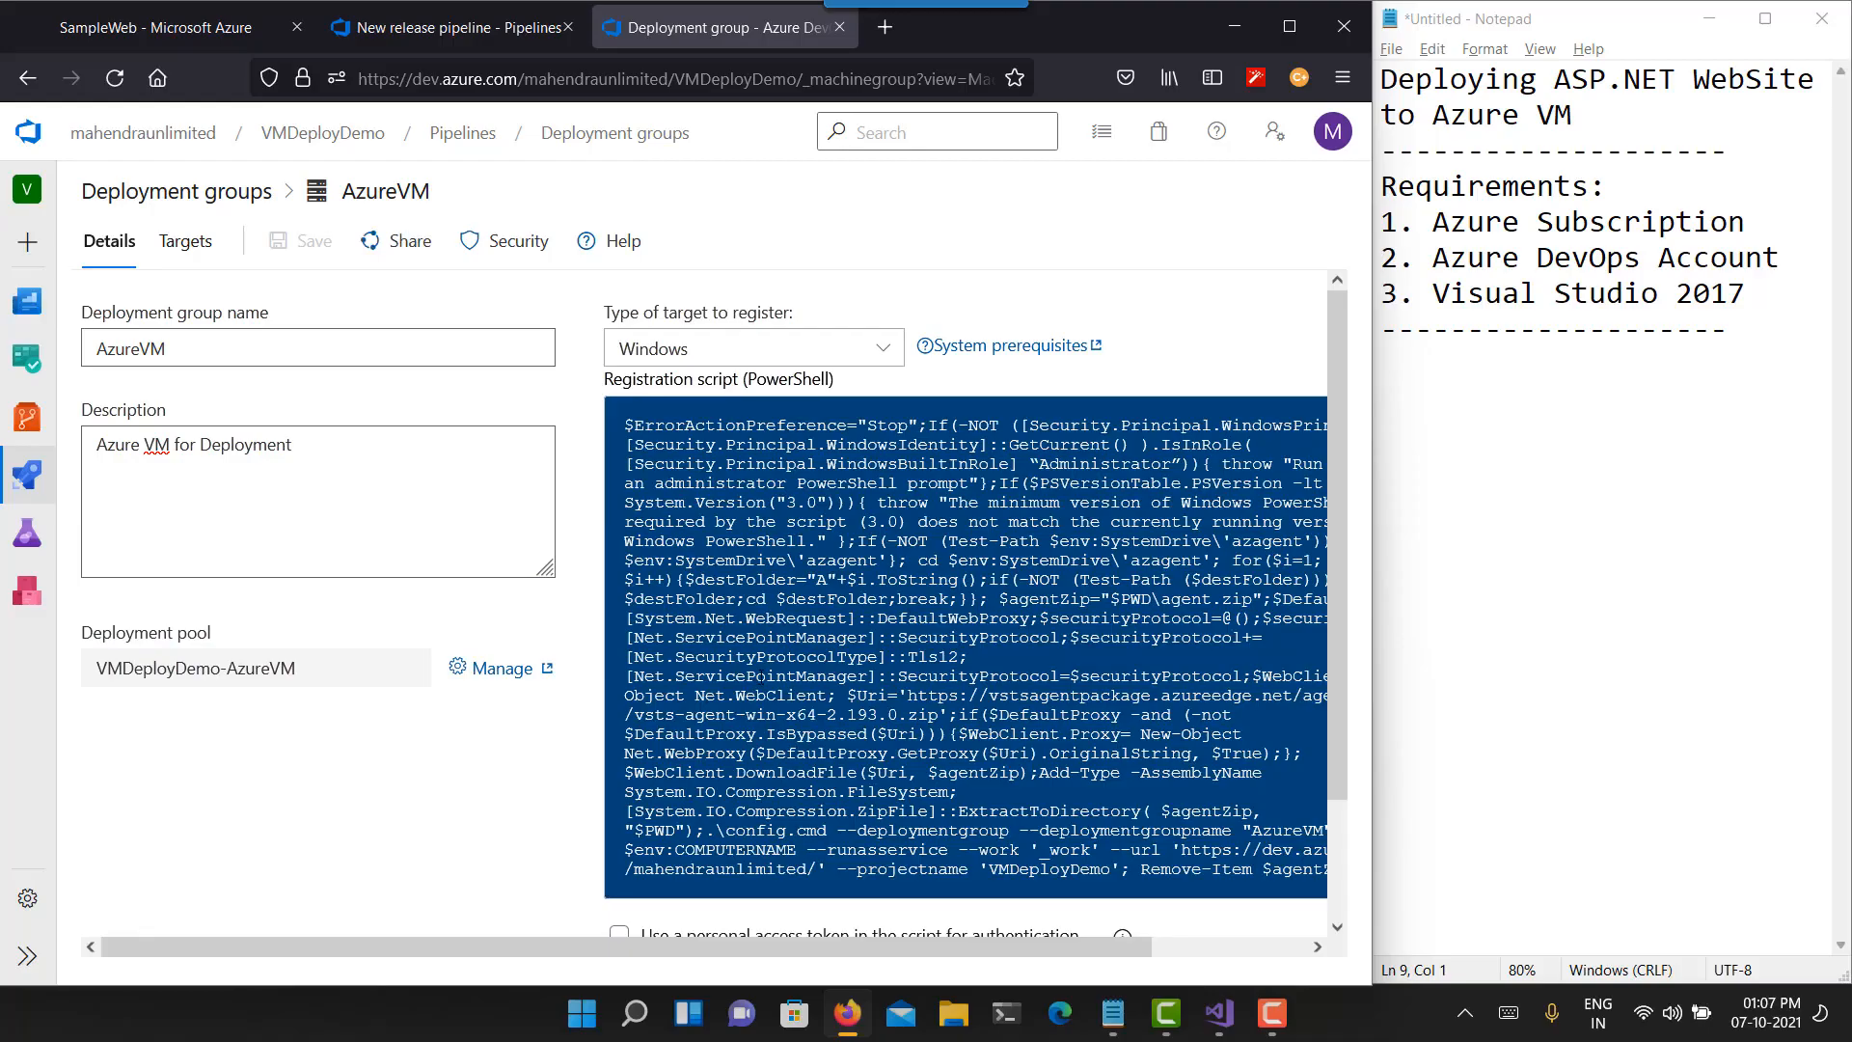
- Keep Windows as the target type, include a personal access token in the registration script, and copy the script to the clipboard
{"action": "left_click", "coordinate": [818, 361]}
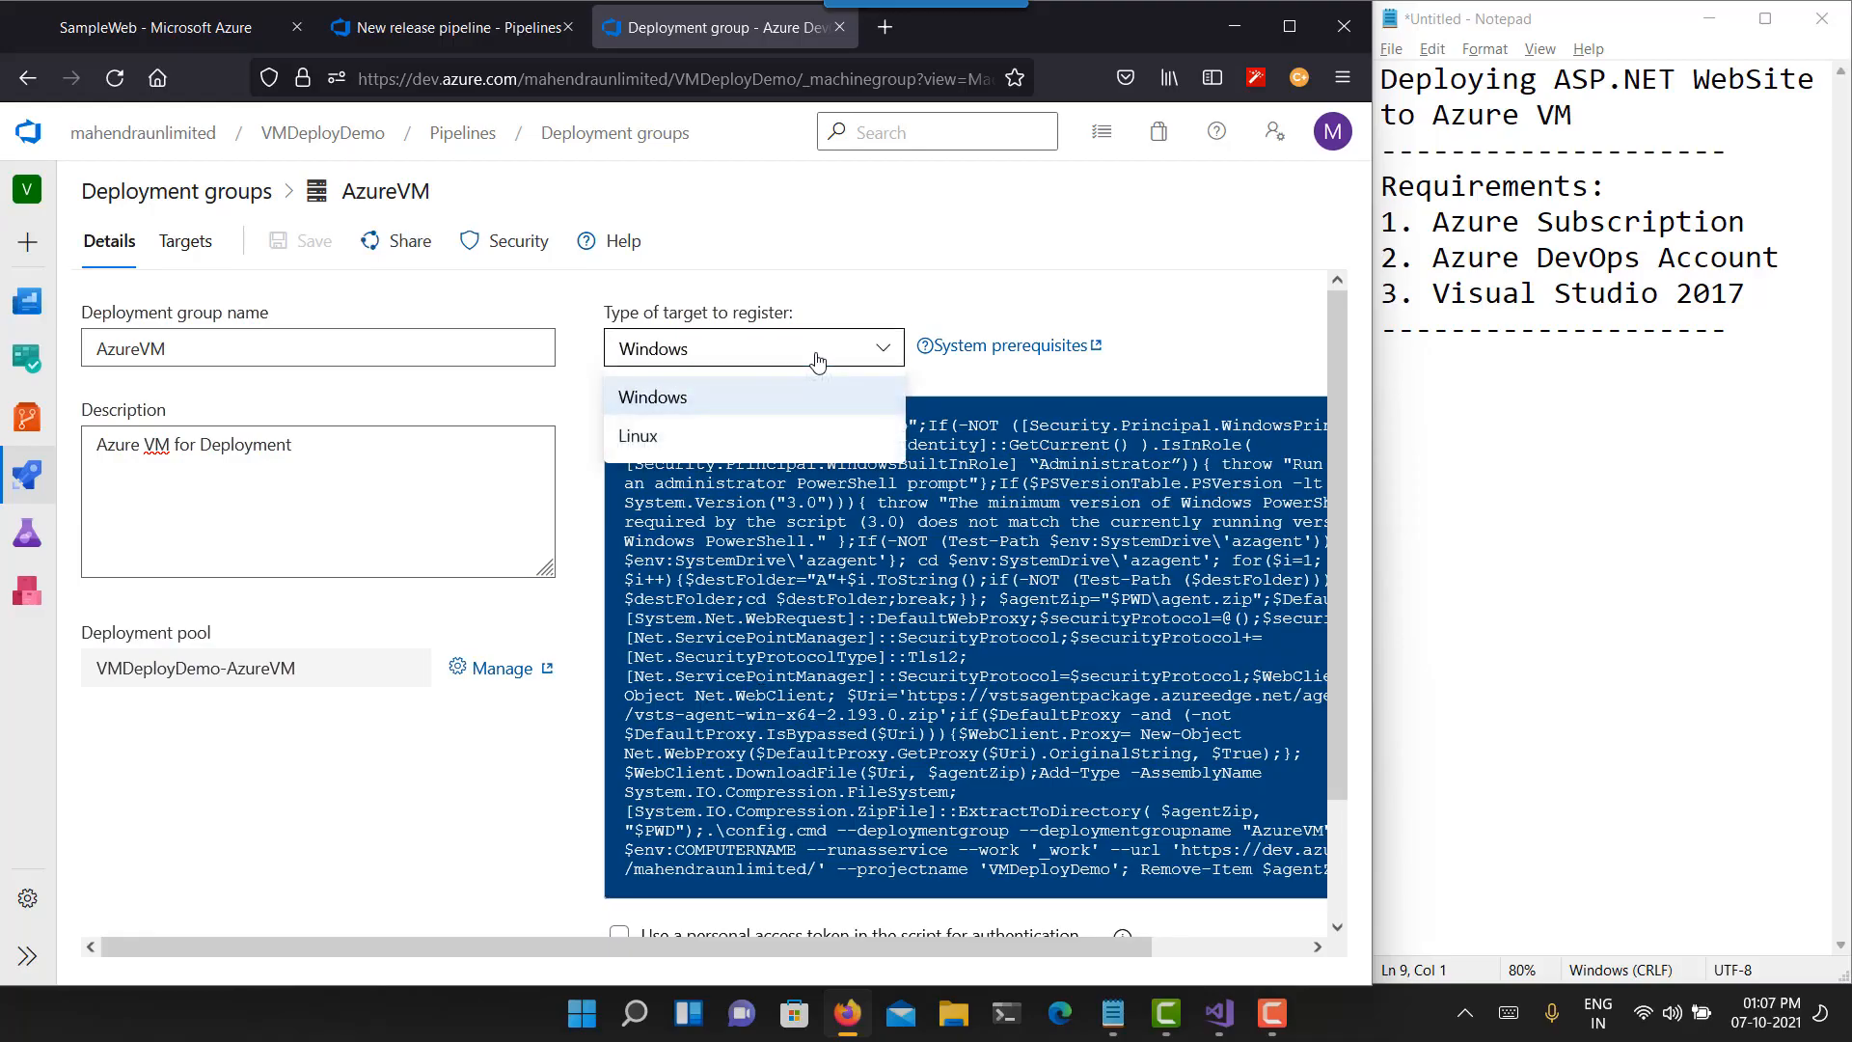
{"action": "left_click", "coordinate": [818, 361]}
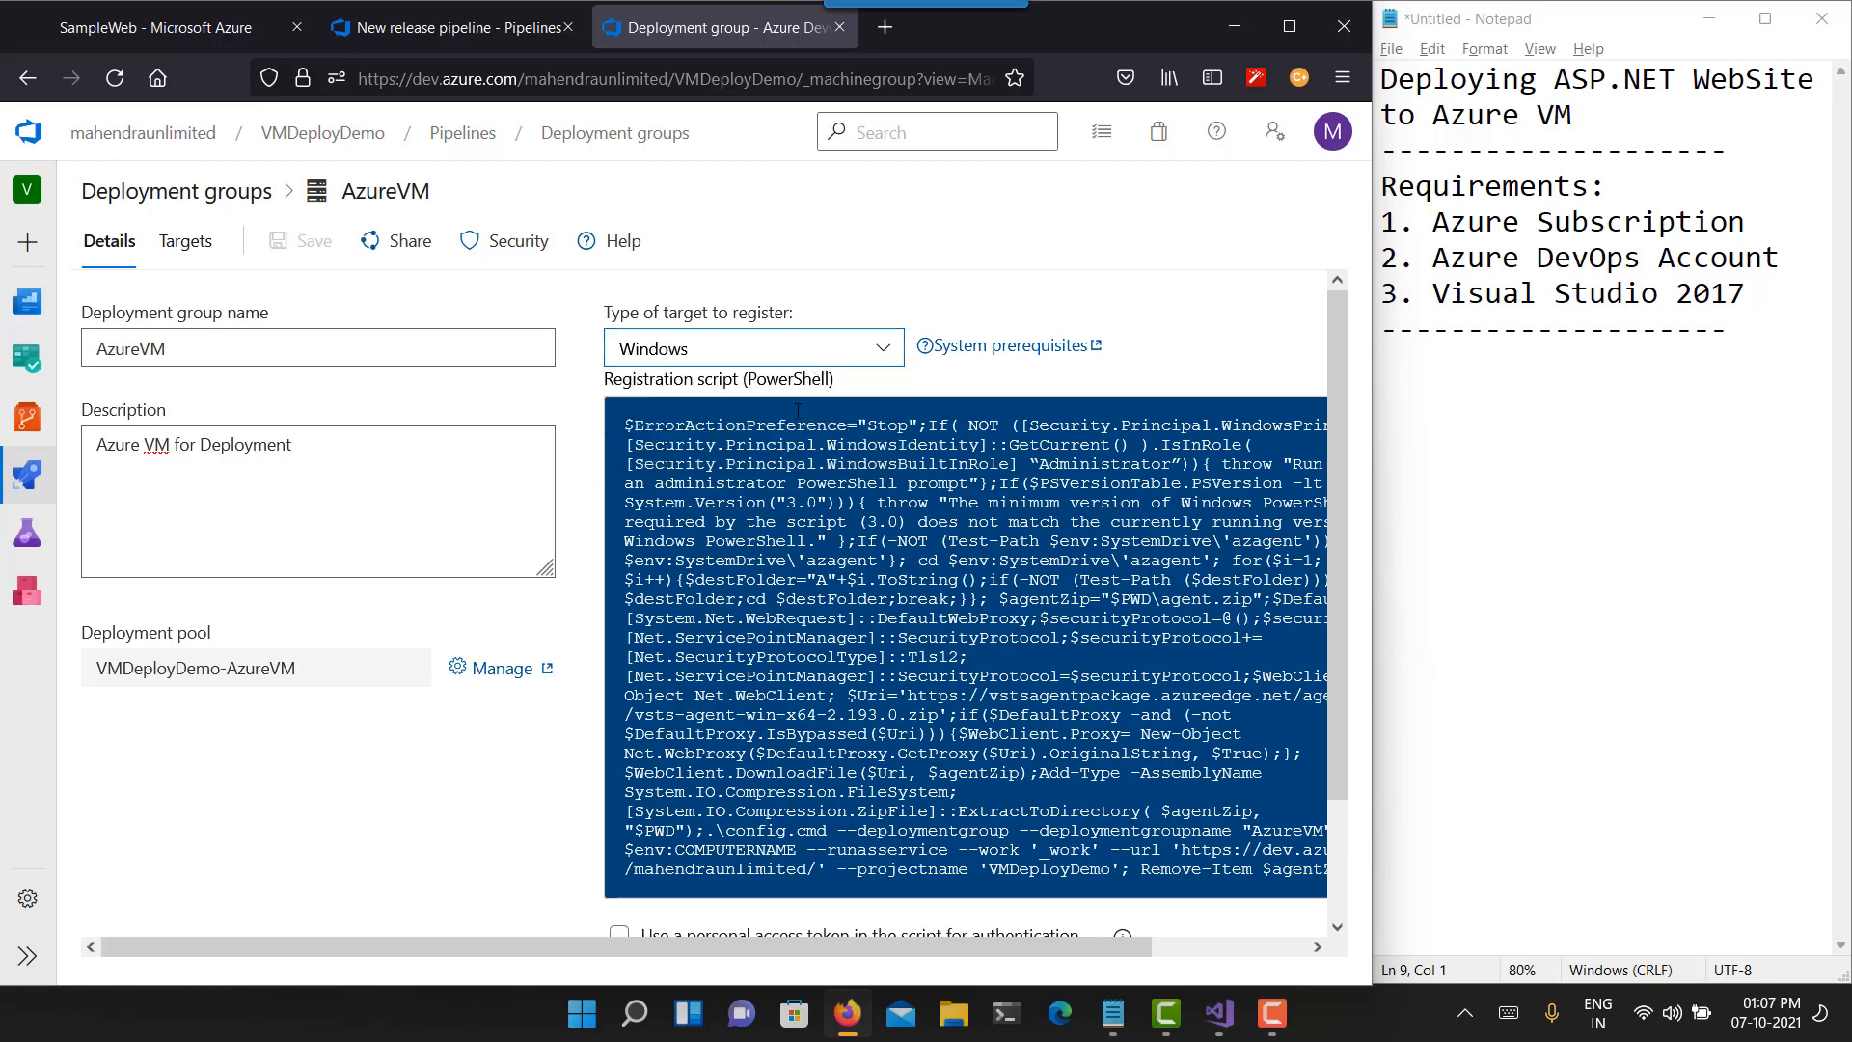
{"action": "scroll", "coordinate": [796, 410], "scroll_direction": "down", "scroll_amount": 2}
{"action": "left_click", "coordinate": [676, 808]}
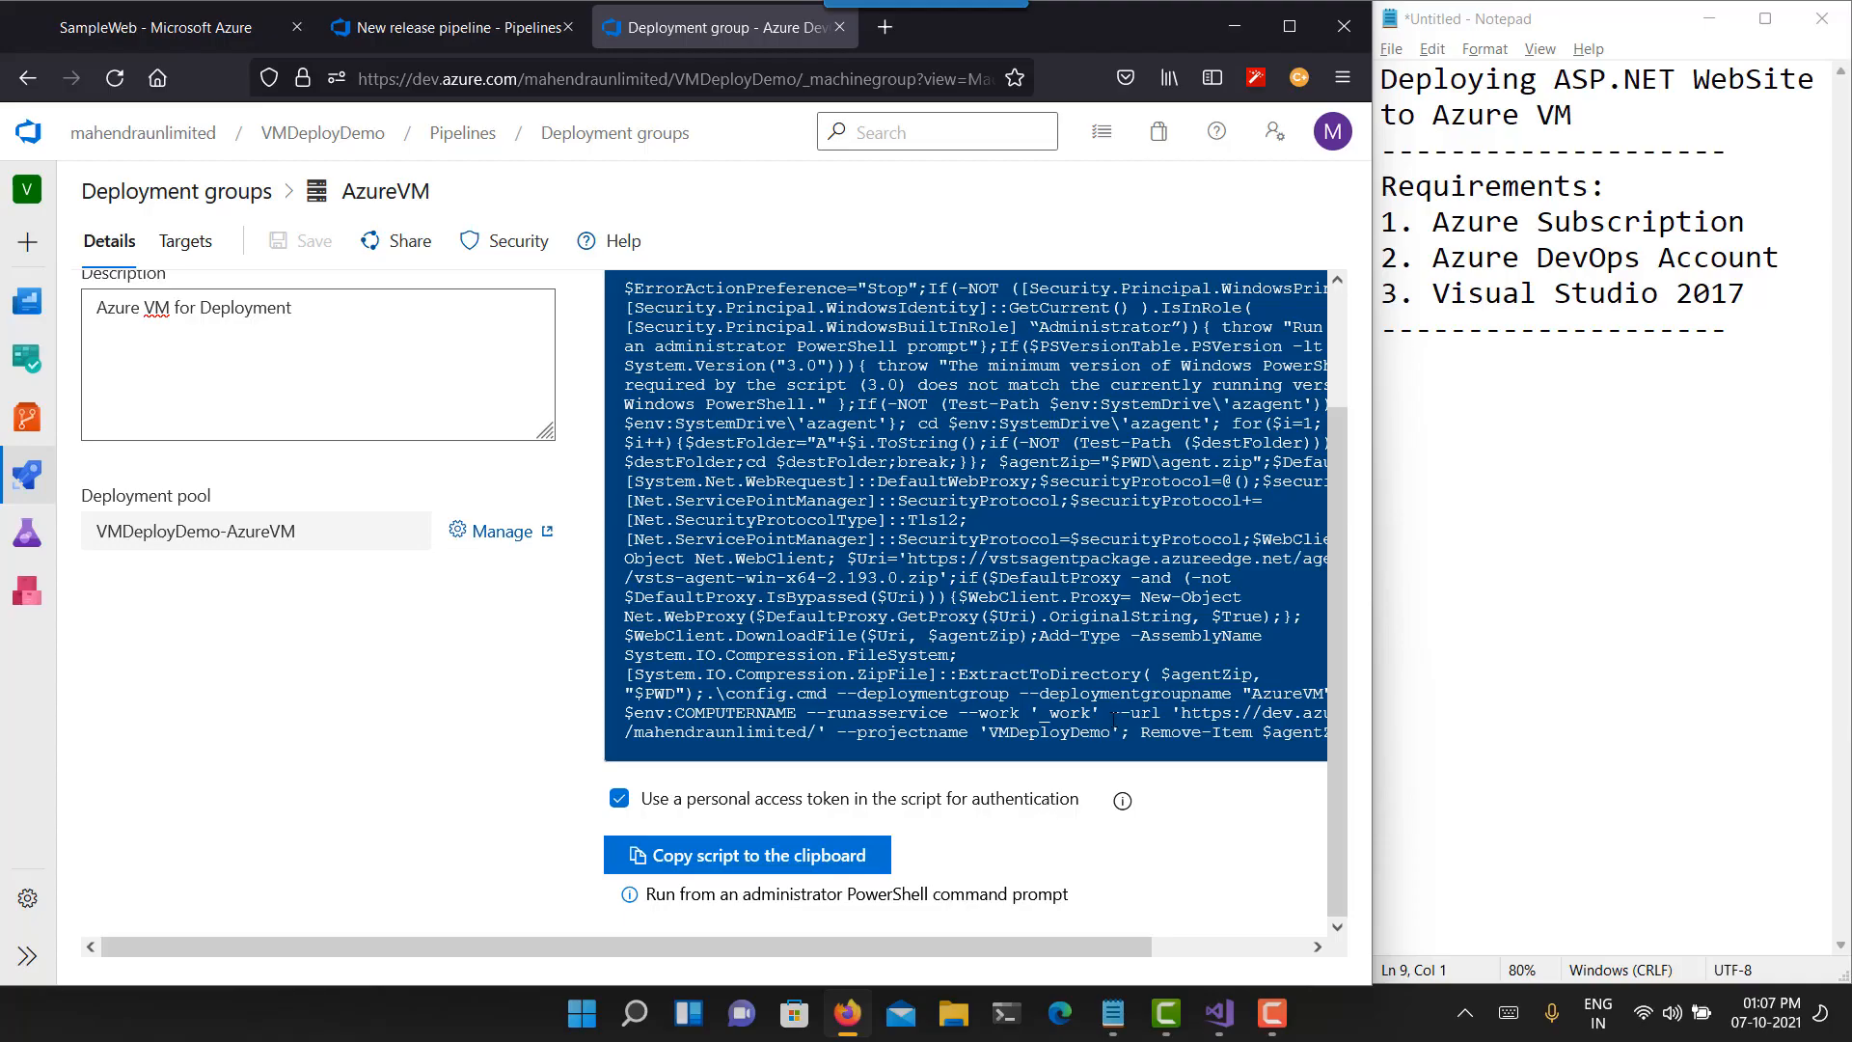
{"action": "left_click", "coordinate": [850, 859]}
- Paste the registration script, including its personal access token, into a new Notepad window and return to its beginning
{"action": "left_click", "coordinate": [1121, 1017]}
{"action": "right_click", "coordinate": [1122, 1017]}
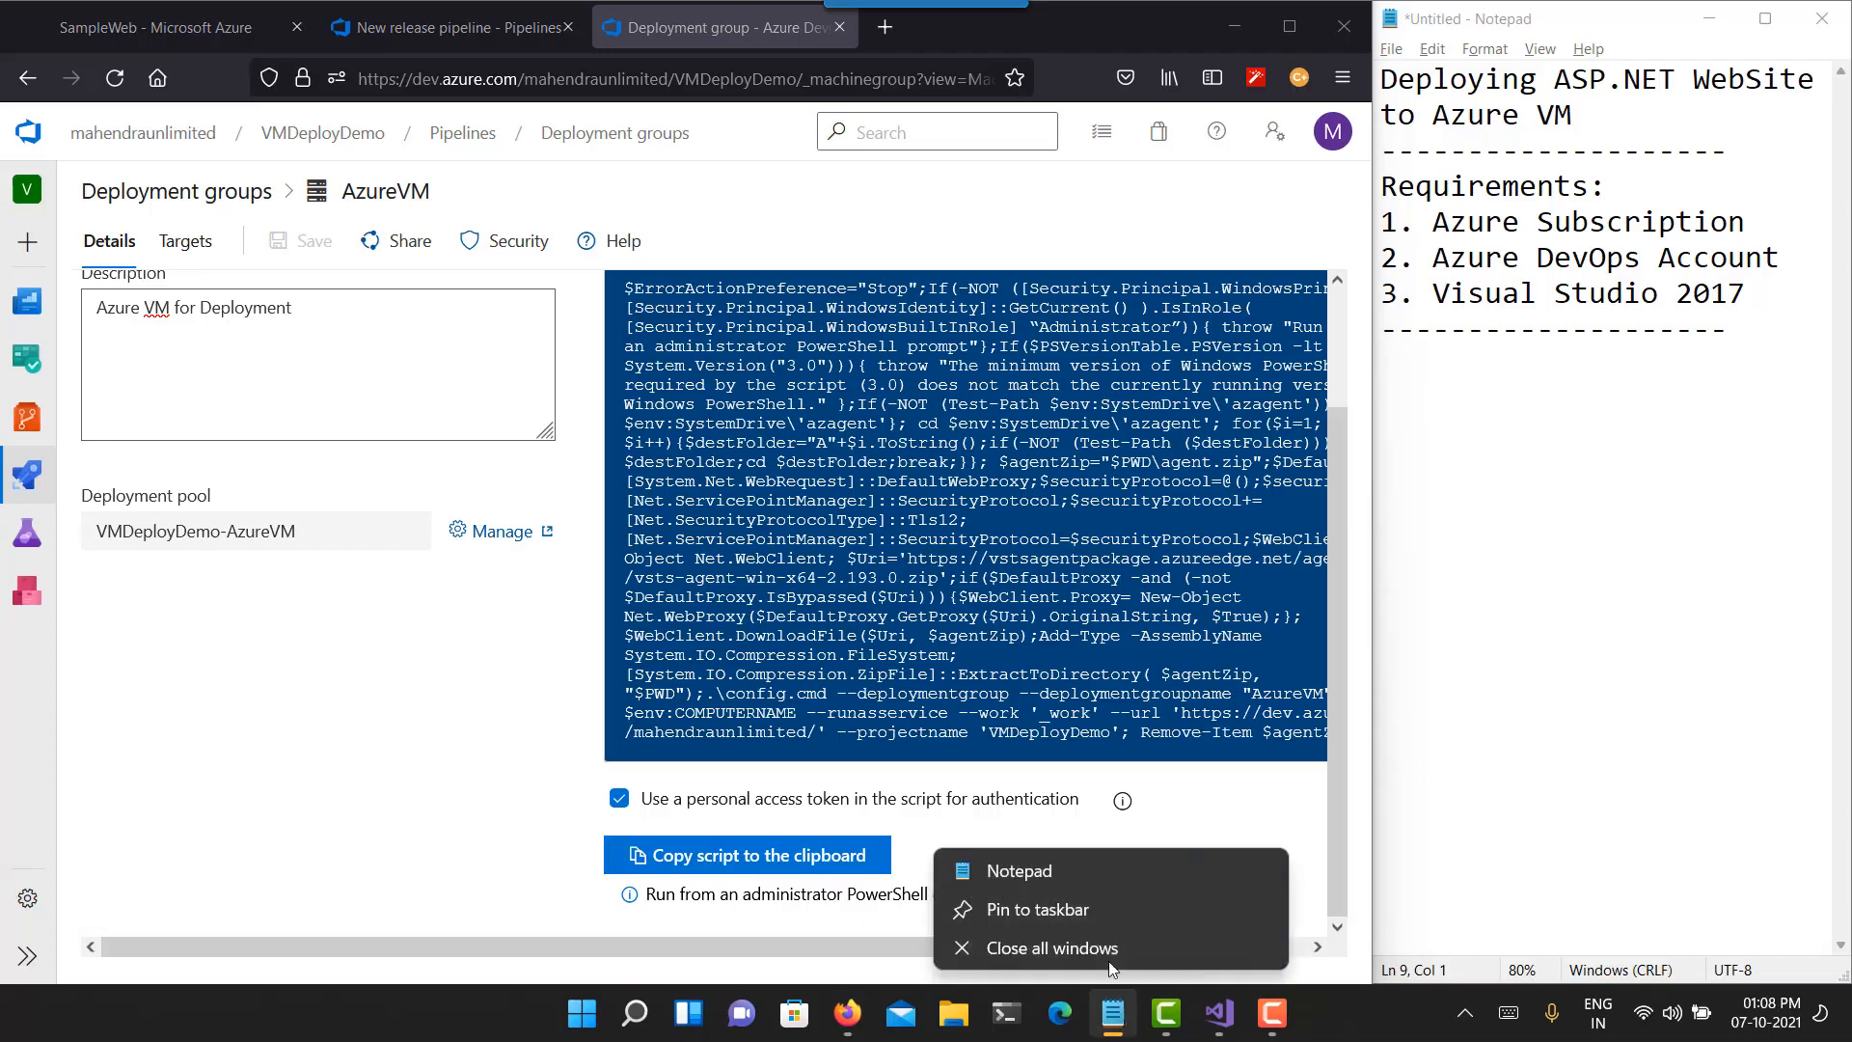
{"action": "left_click", "coordinate": [1074, 872]}
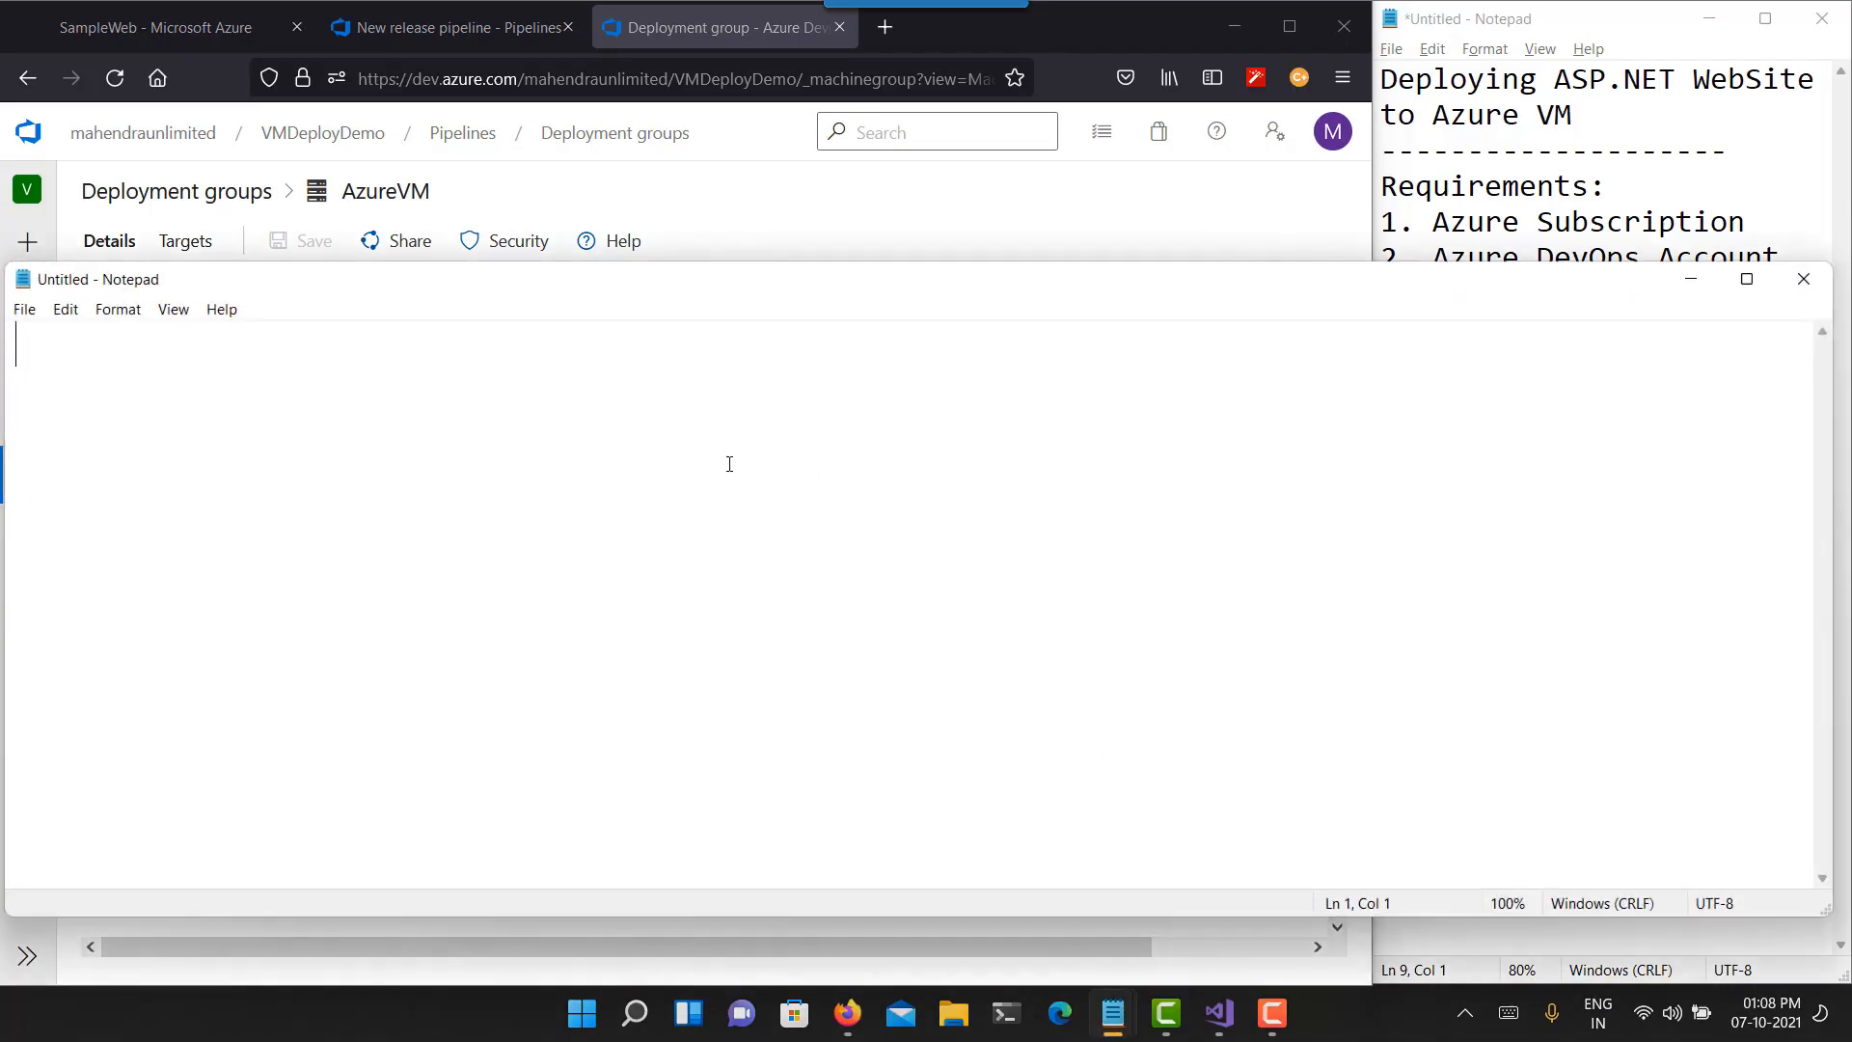
{"action": "key", "text": "ctrl+v"}
{"action": "key", "text": "Page_Up"}
{"action": "key", "text": "Page_Up"}
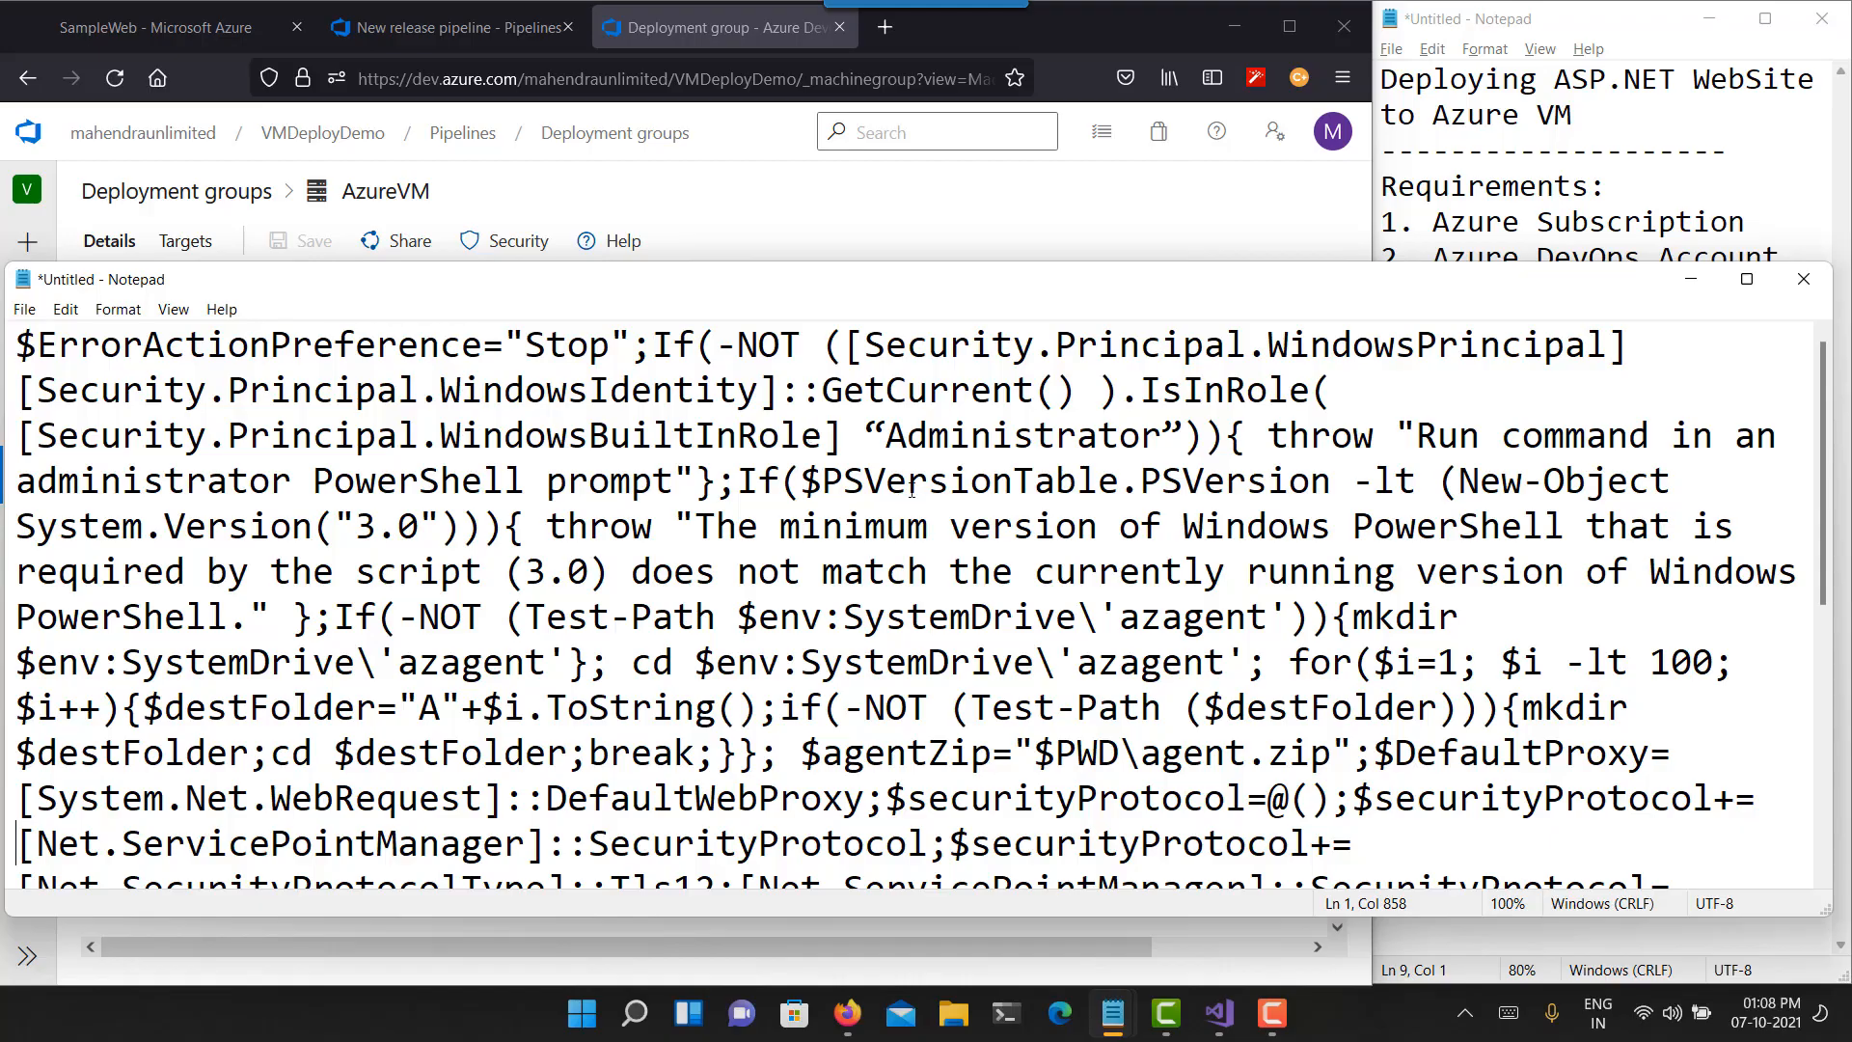
- Replace the curly quotes around Administrator in the registration script with straight double quotes
{"action": "left_click", "coordinate": [866, 434]}
{"action": "key", "text": "shift+Right"}
{"action": "type", "text": "\""}
{"action": "key", "text": "Right"}
{"action": "key", "text": "Right"}
{"action": "key", "text": "Right"}
{"action": "key", "text": "Right"}
{"action": "key", "text": "Right"}
{"action": "key", "text": "Right"}
{"action": "key", "text": "Right"}
{"action": "key", "text": "Right"}
{"action": "key", "text": "Right"}
{"action": "key", "text": "Right"}
{"action": "key", "text": "Right"}
{"action": "key", "text": "Right"}
{"action": "key", "text": "Right"}
{"action": "key", "text": "Right"}
{"action": "key", "text": "Right"}
{"action": "key", "text": "Left"}
{"action": "key", "text": "shift+Left"}
{"action": "type", "text": "\""}
- Go through the corrected registration script to its end, select and copy all of it, and minimize the Notepad window
{"action": "key", "text": "Down"}
{"action": "key", "text": "Down"}
{"action": "key", "text": "Down"}
{"action": "key", "text": "Down"}
{"action": "key", "text": "Down"}
{"action": "key", "text": "Down"}
{"action": "key", "text": "Down"}
{"action": "key", "text": "Down"}
{"action": "key", "text": "Down"}
{"action": "key", "text": "Down"}
{"action": "key", "text": "Down"}
{"action": "key", "text": "Down"}
{"action": "key", "text": "Down"}
{"action": "key", "text": "Down"}
{"action": "key", "text": "Down"}
{"action": "key", "text": "Down"}
{"action": "key", "text": "Down"}
{"action": "key", "text": "Down"}
{"action": "key", "text": "Down"}
{"action": "key", "text": "Down"}
{"action": "key", "text": "Down"}
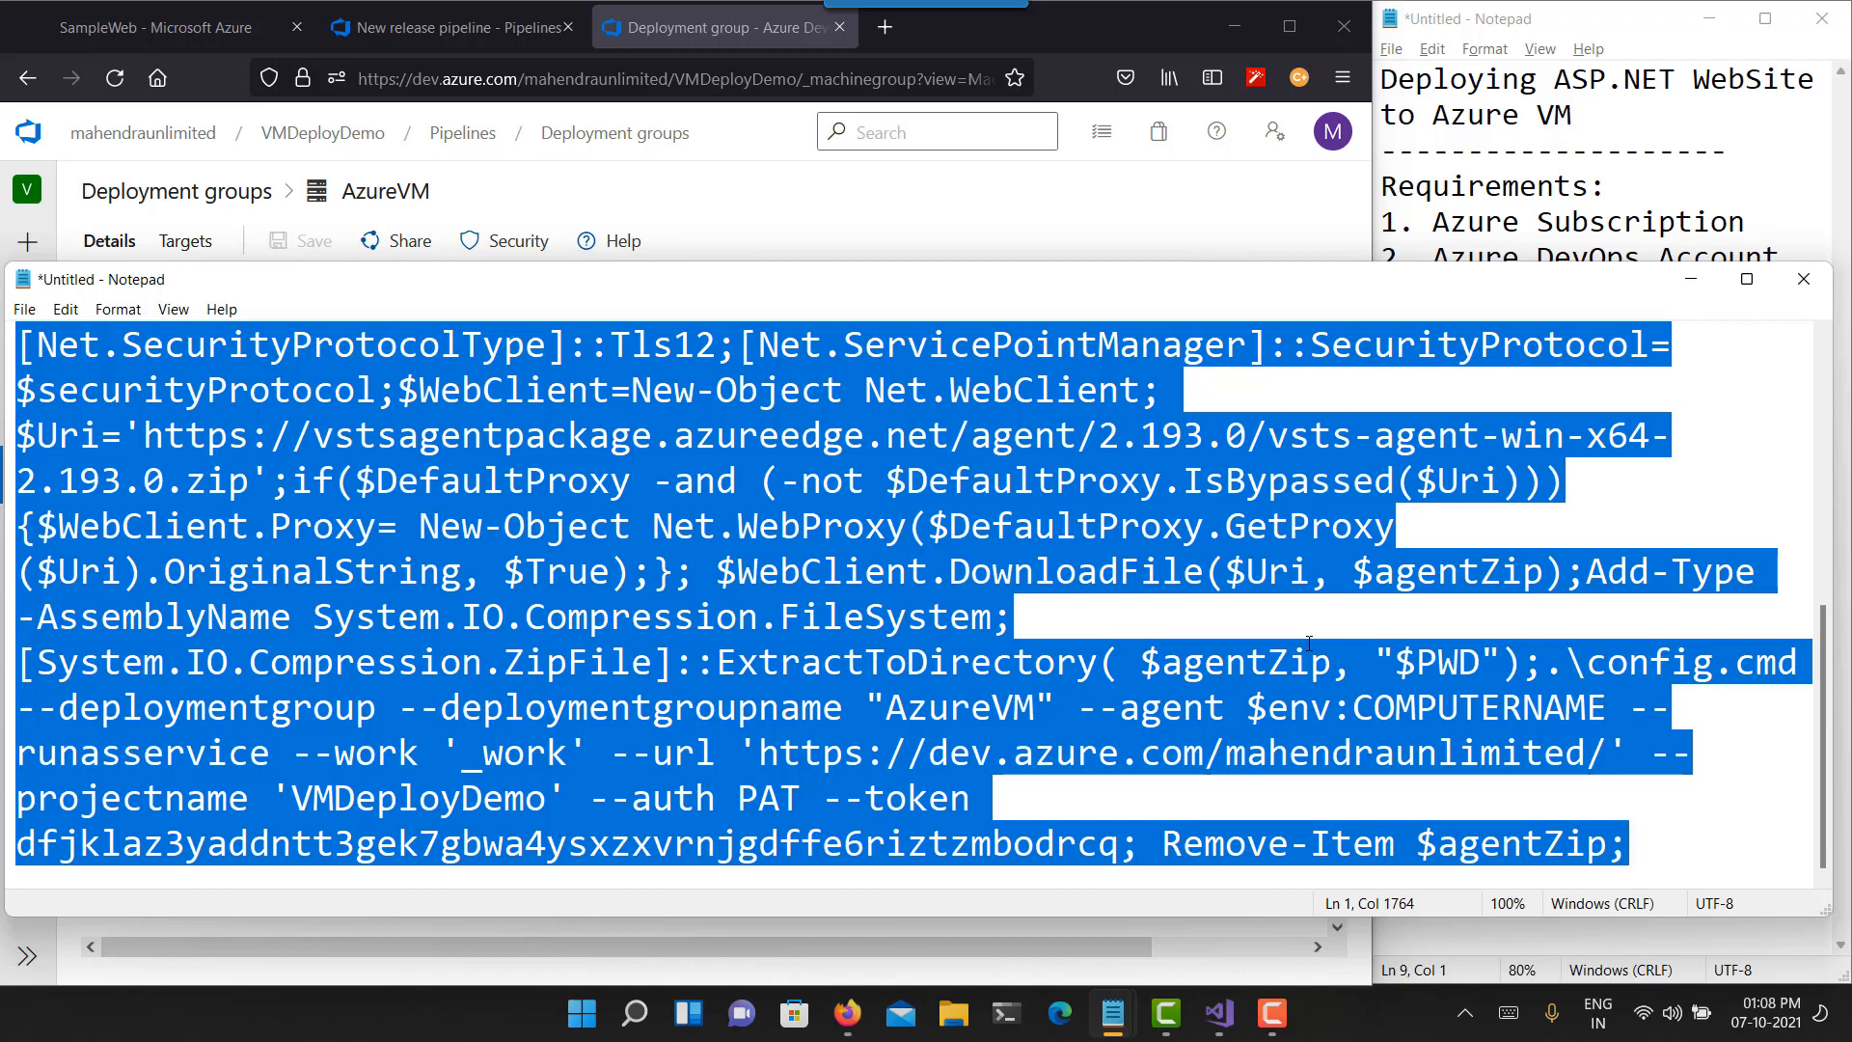
{"action": "left_click", "coordinate": [1688, 279]}
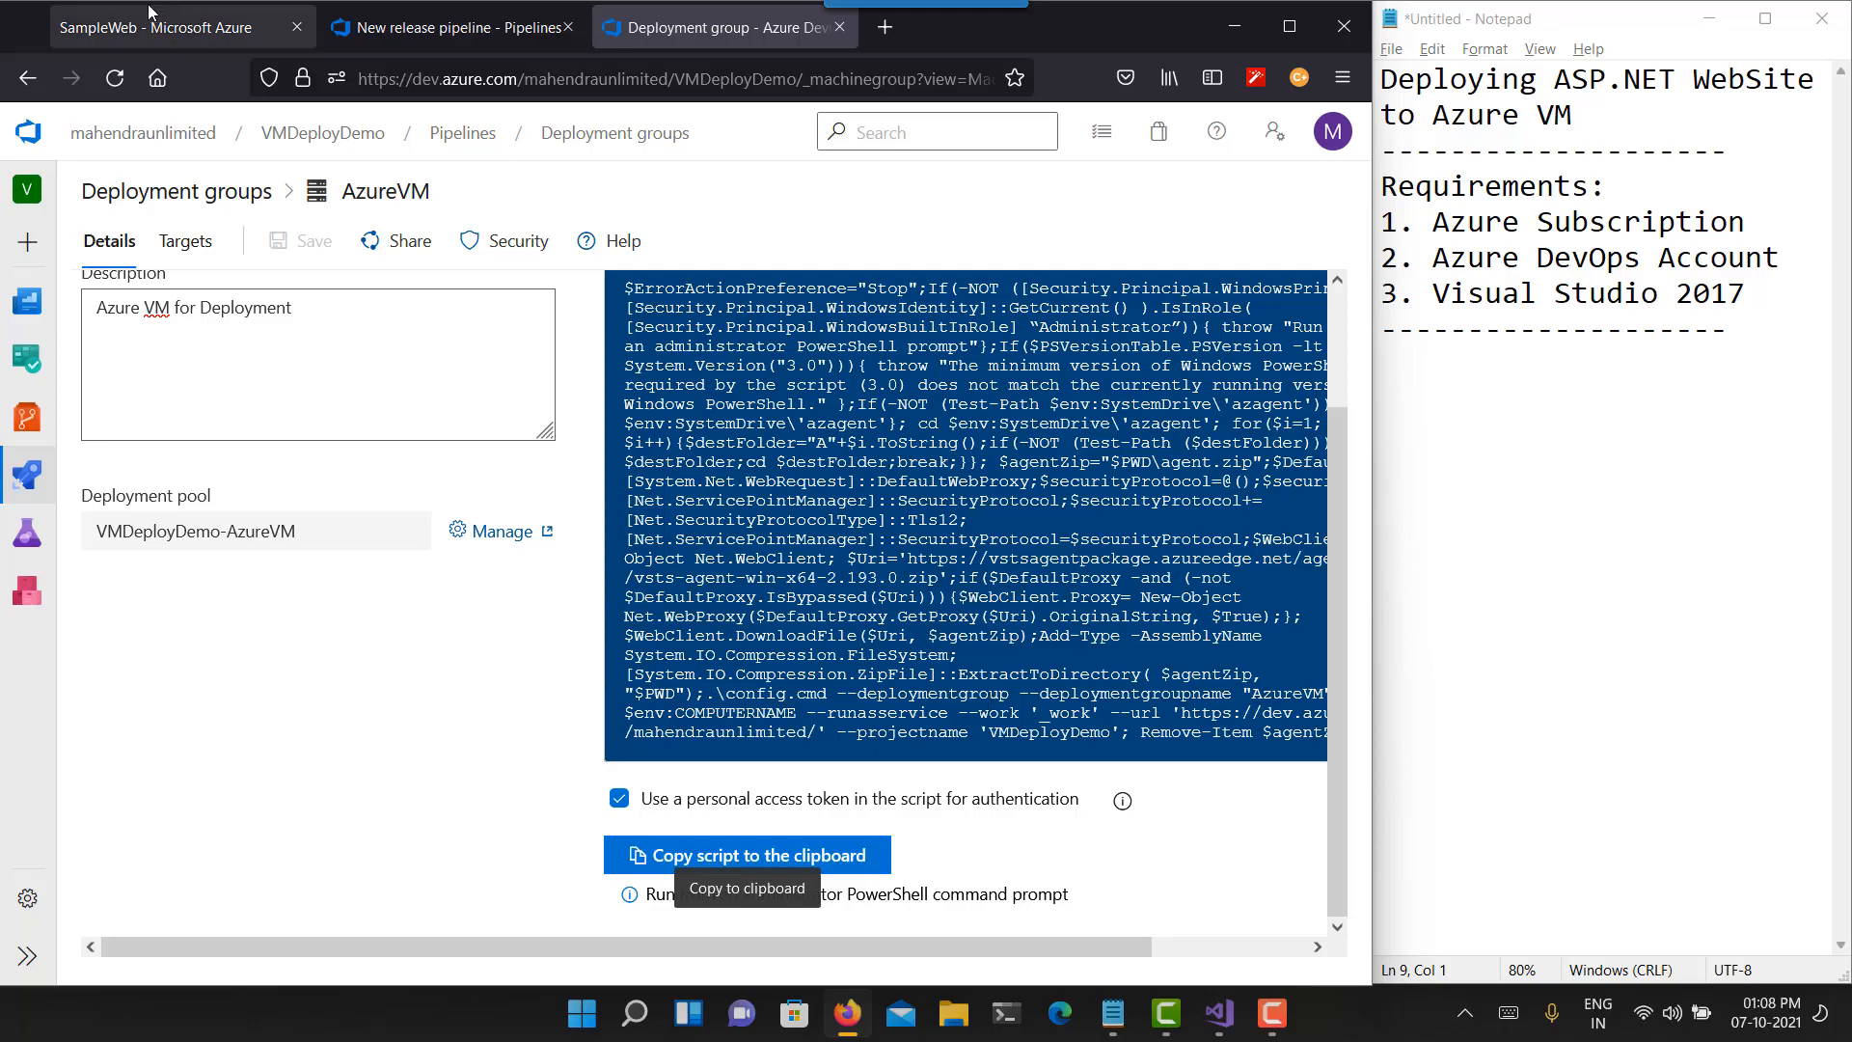
- Close the deployment group page and request the RDP file for the SampleWeb virtual machine in the Azure portal
{"action": "left_click", "coordinate": [166, 62]}
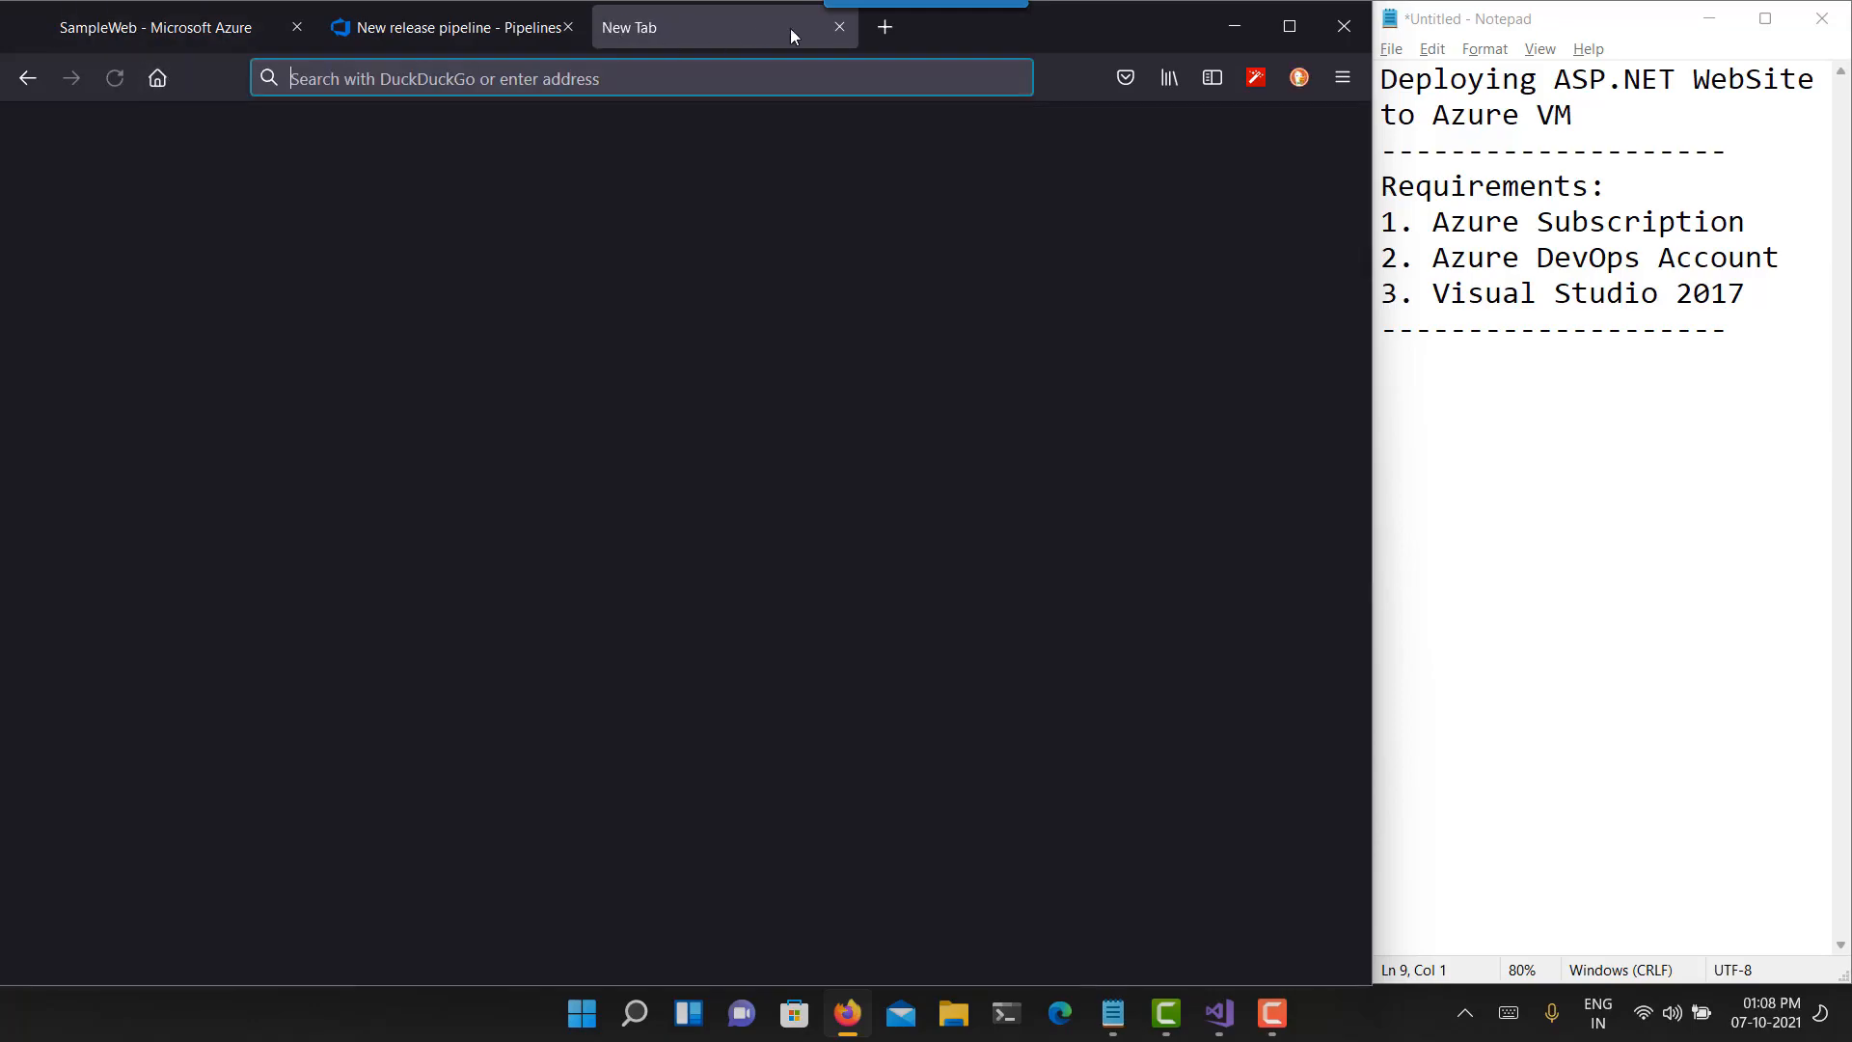
{"action": "left_click", "coordinate": [847, 32]}
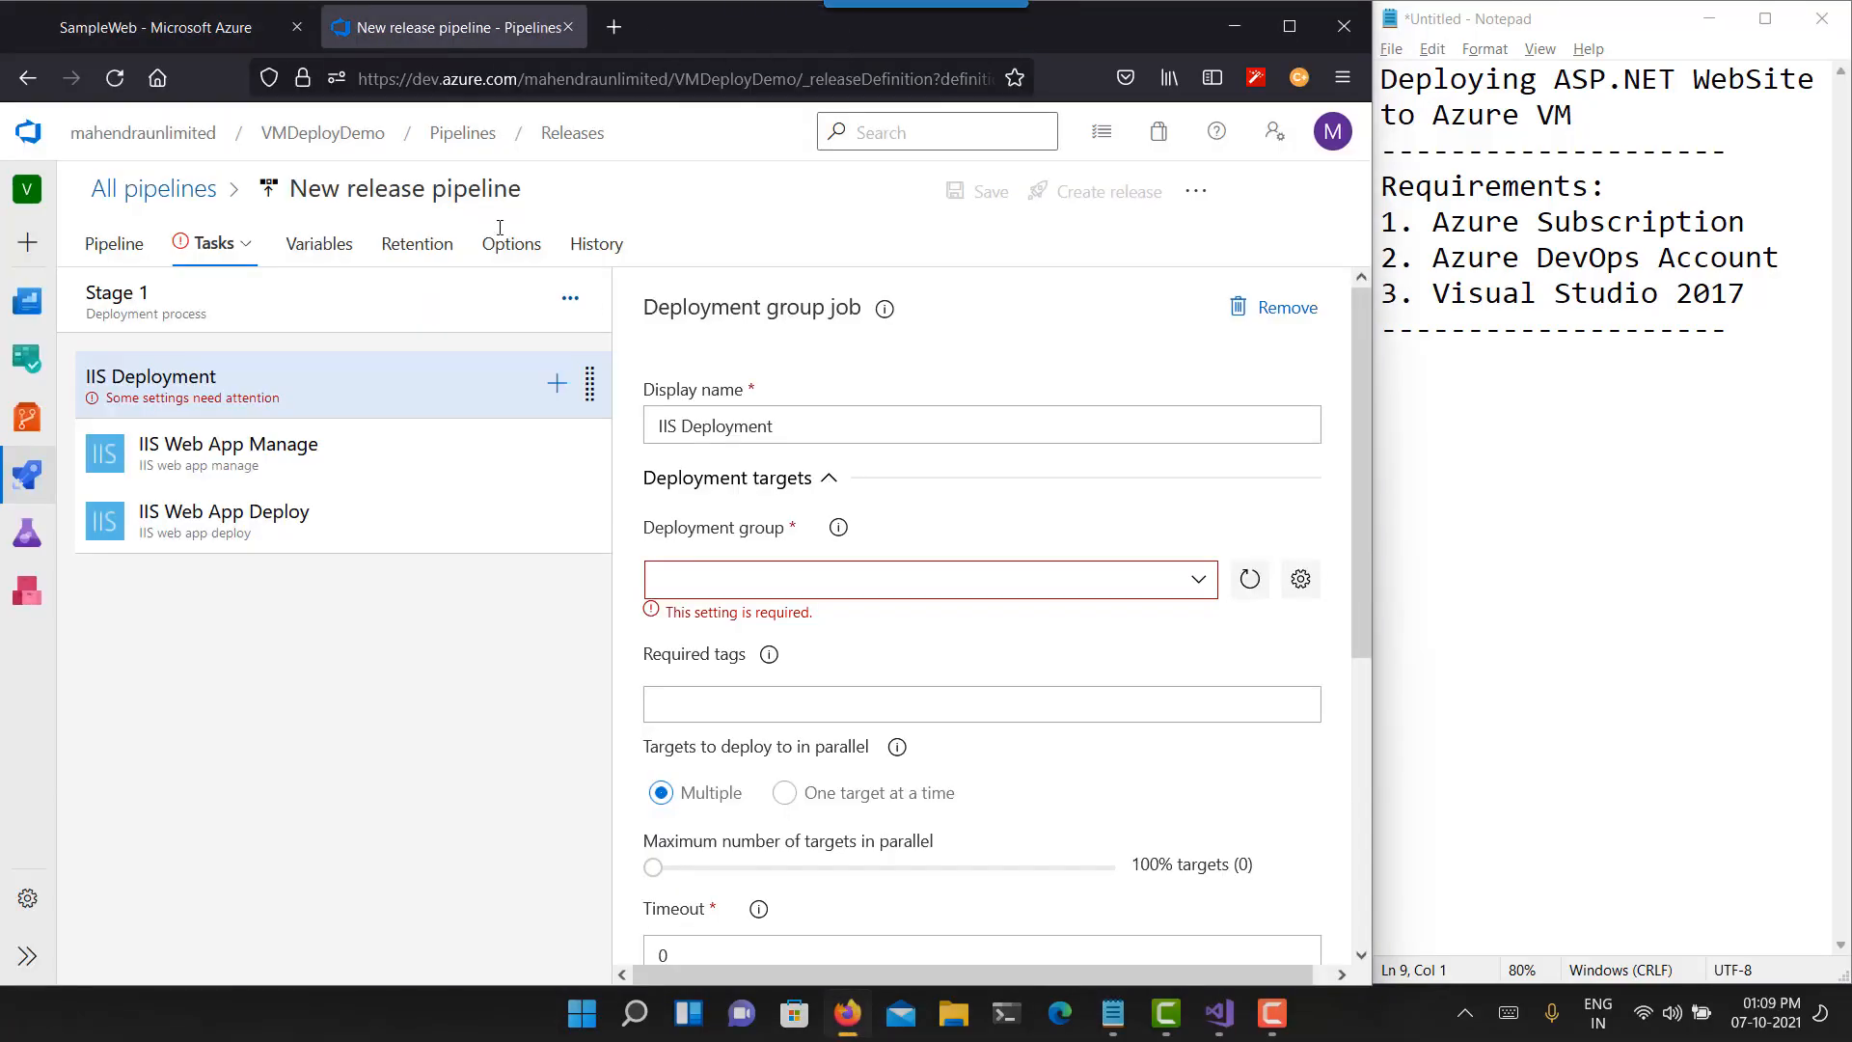
{"action": "left_click", "coordinate": [260, 29]}
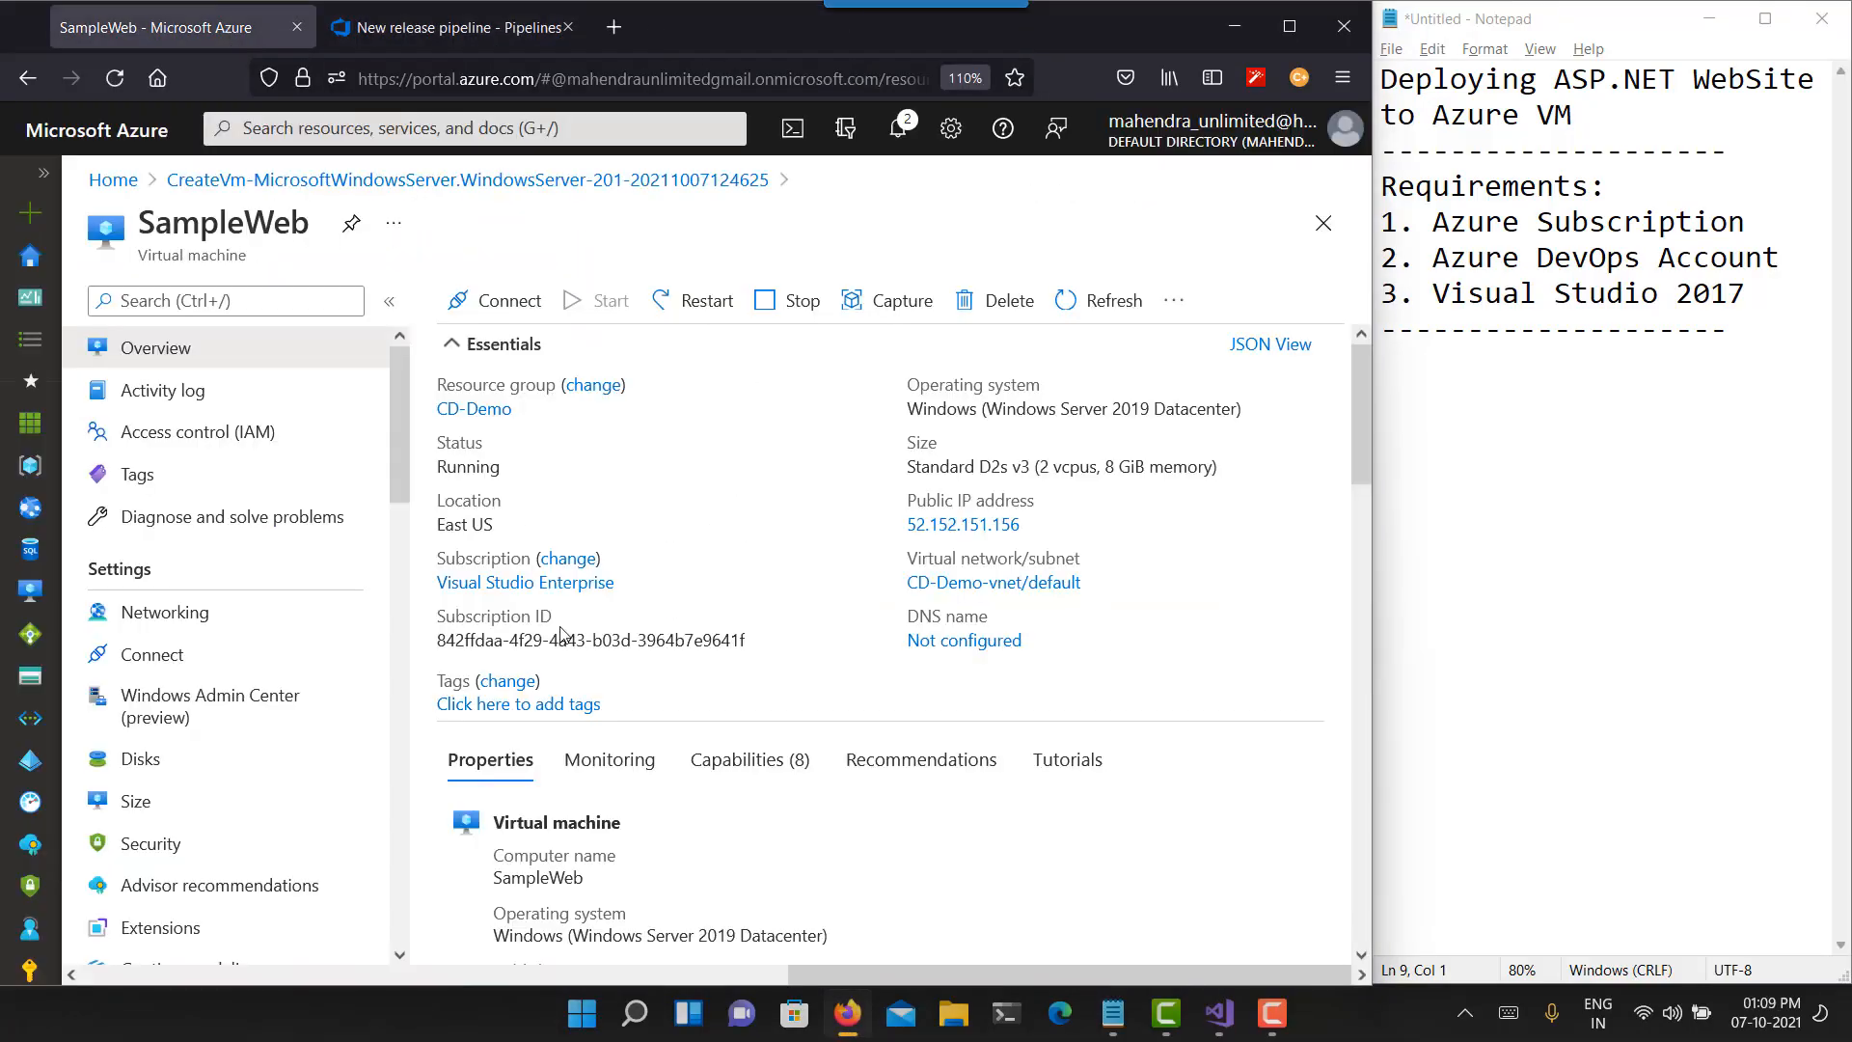
{"action": "left_click", "coordinate": [500, 305]}
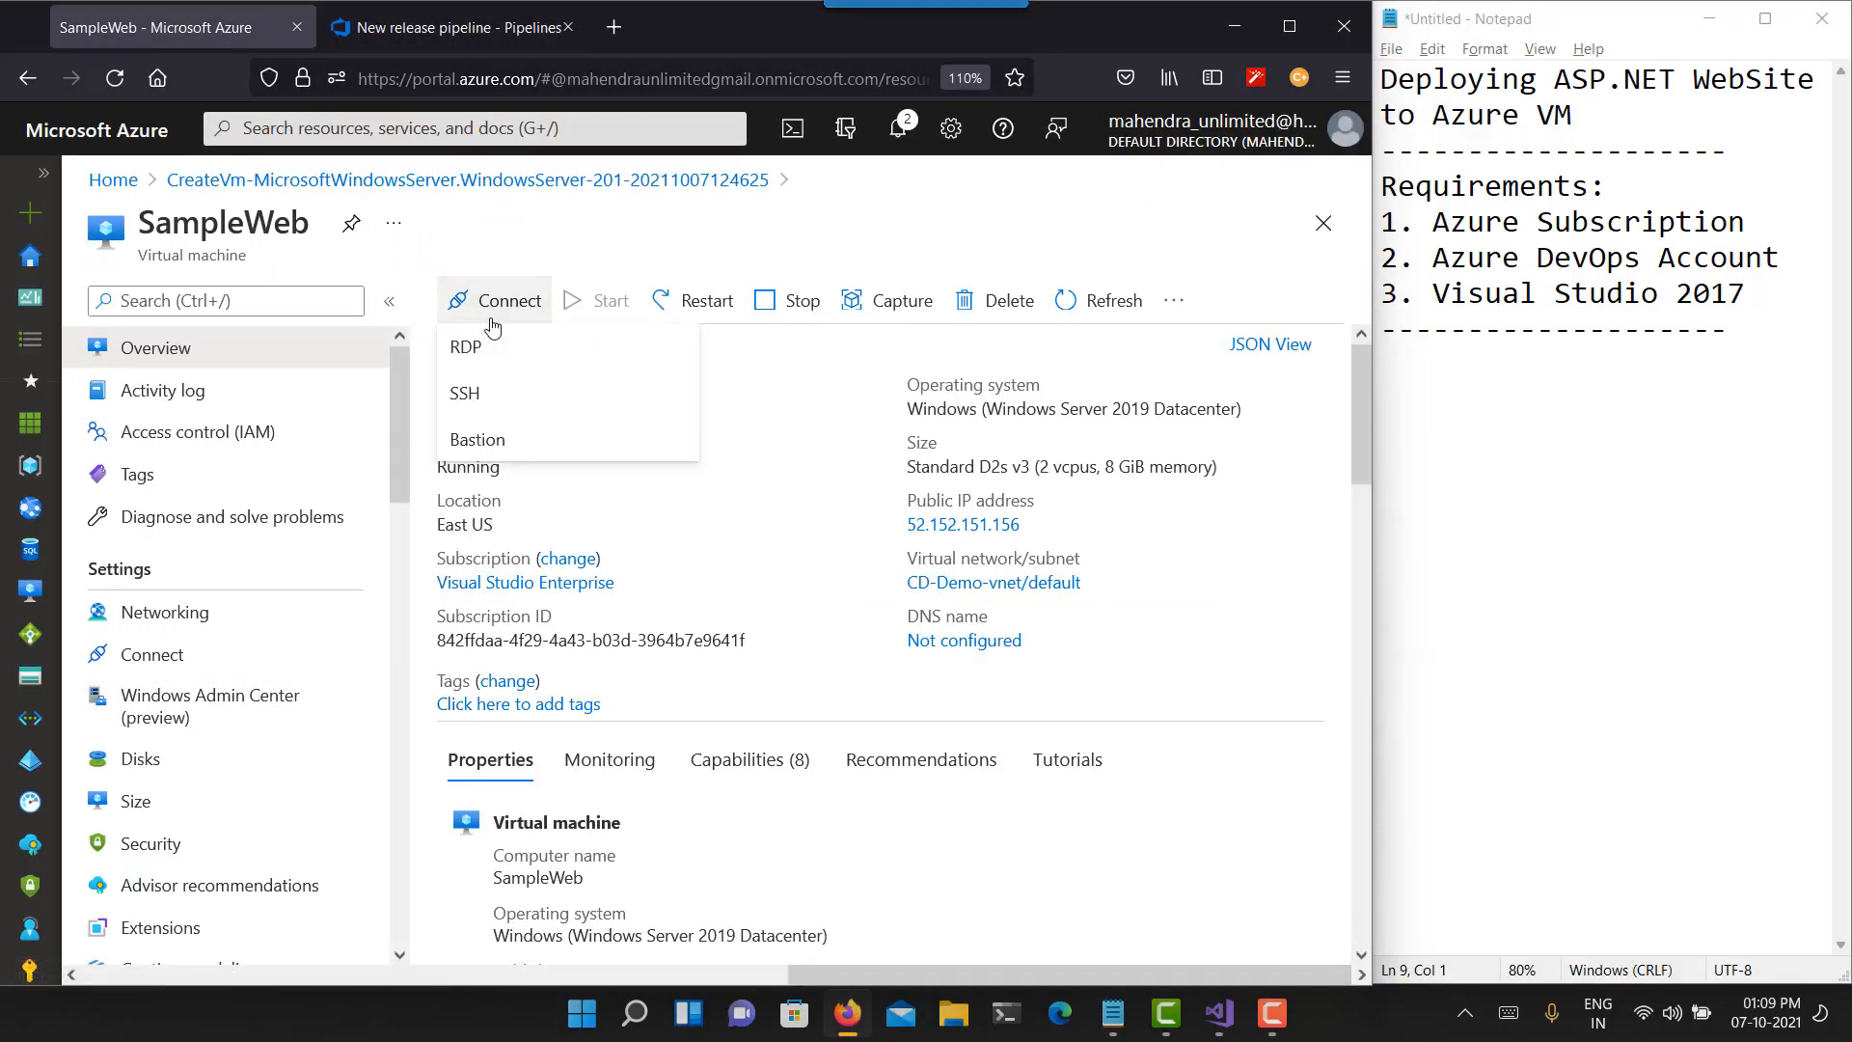
{"action": "left_click", "coordinate": [509, 348]}
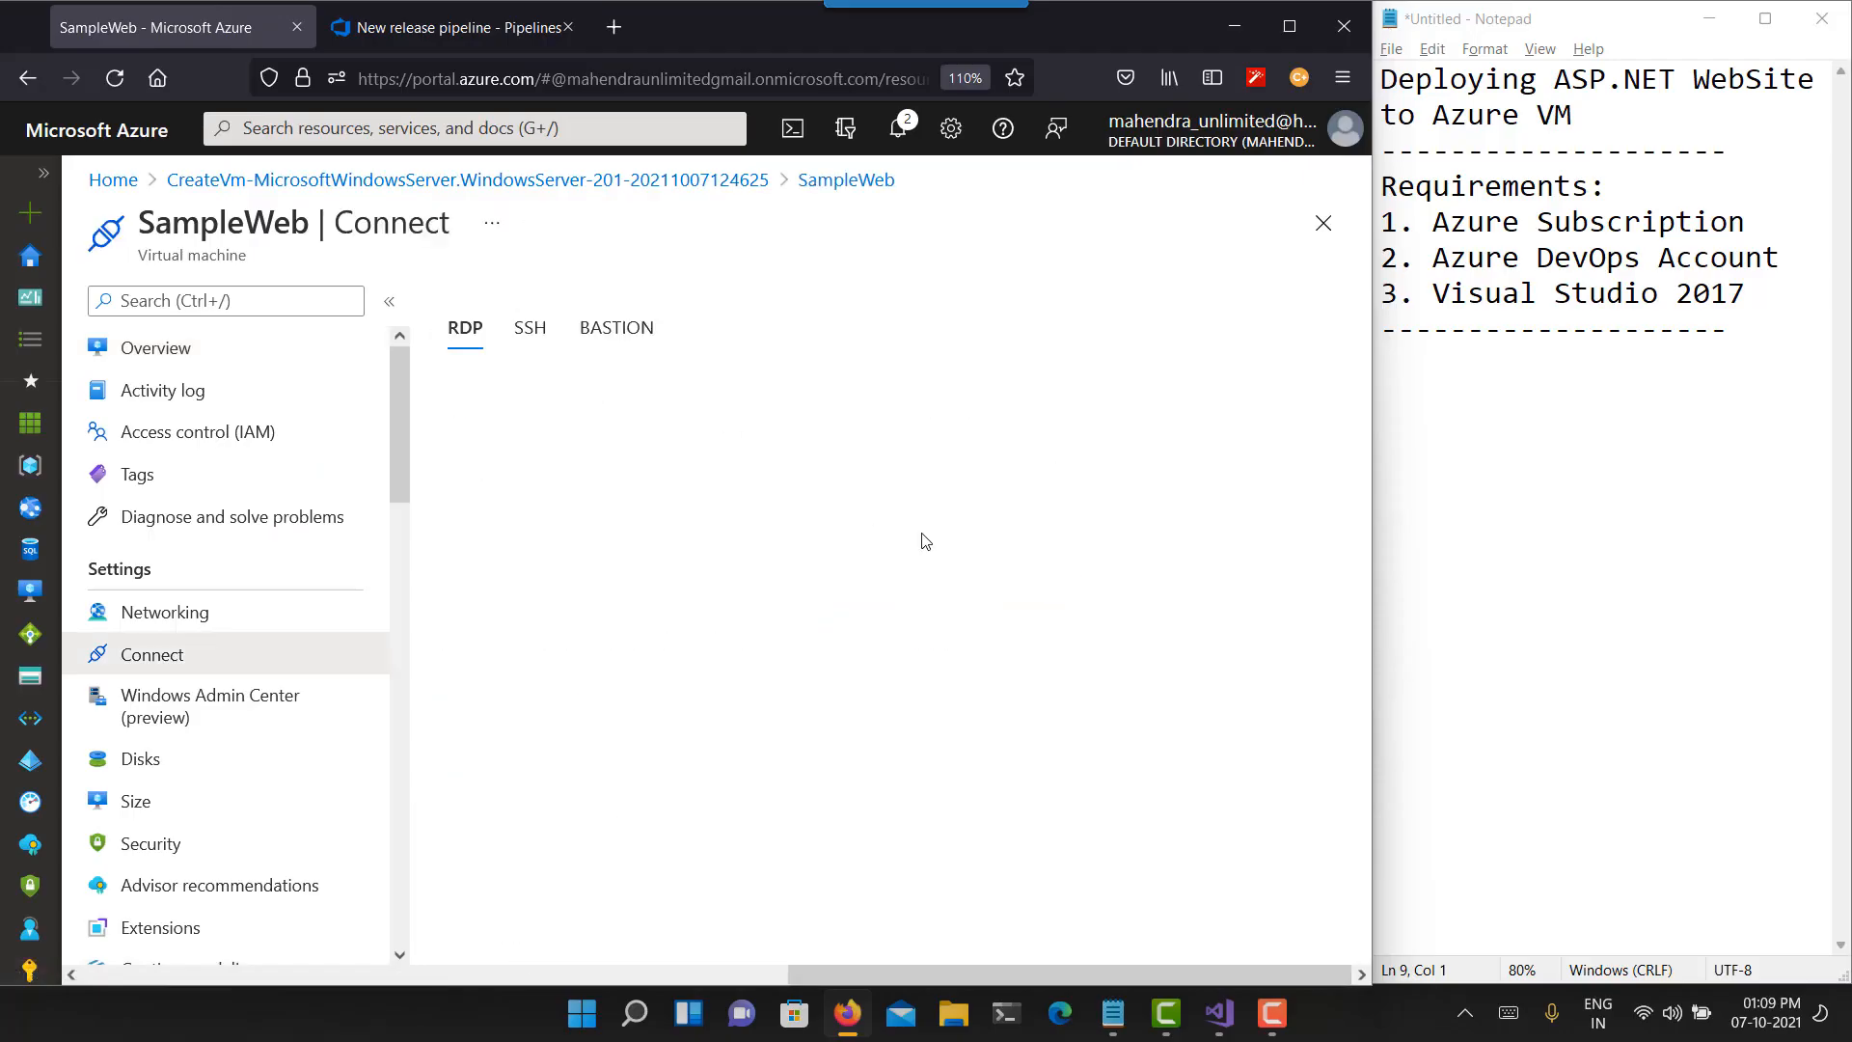
{"action": "left_click", "coordinate": [540, 704]}
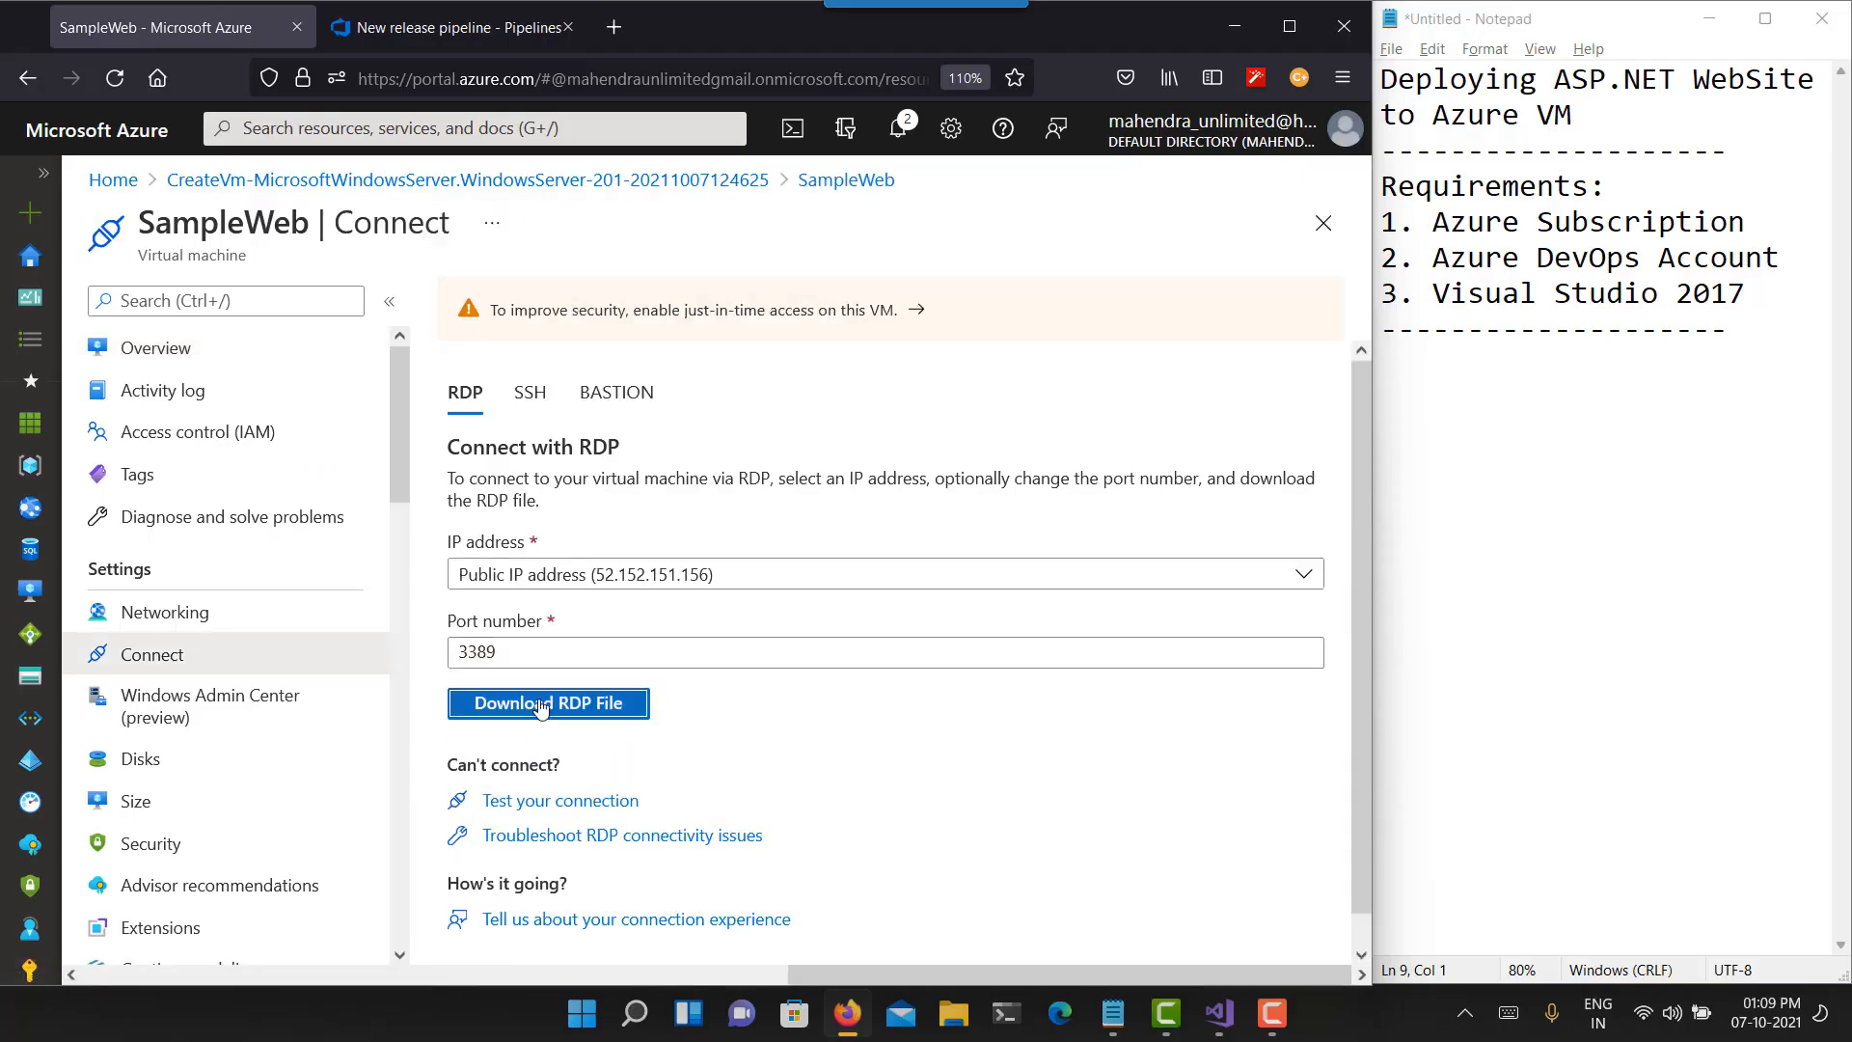
- Open the SampleWeb RDP file, start the remote connection and display the other sign-in choices
{"action": "left_click", "coordinate": [1193, 693]}
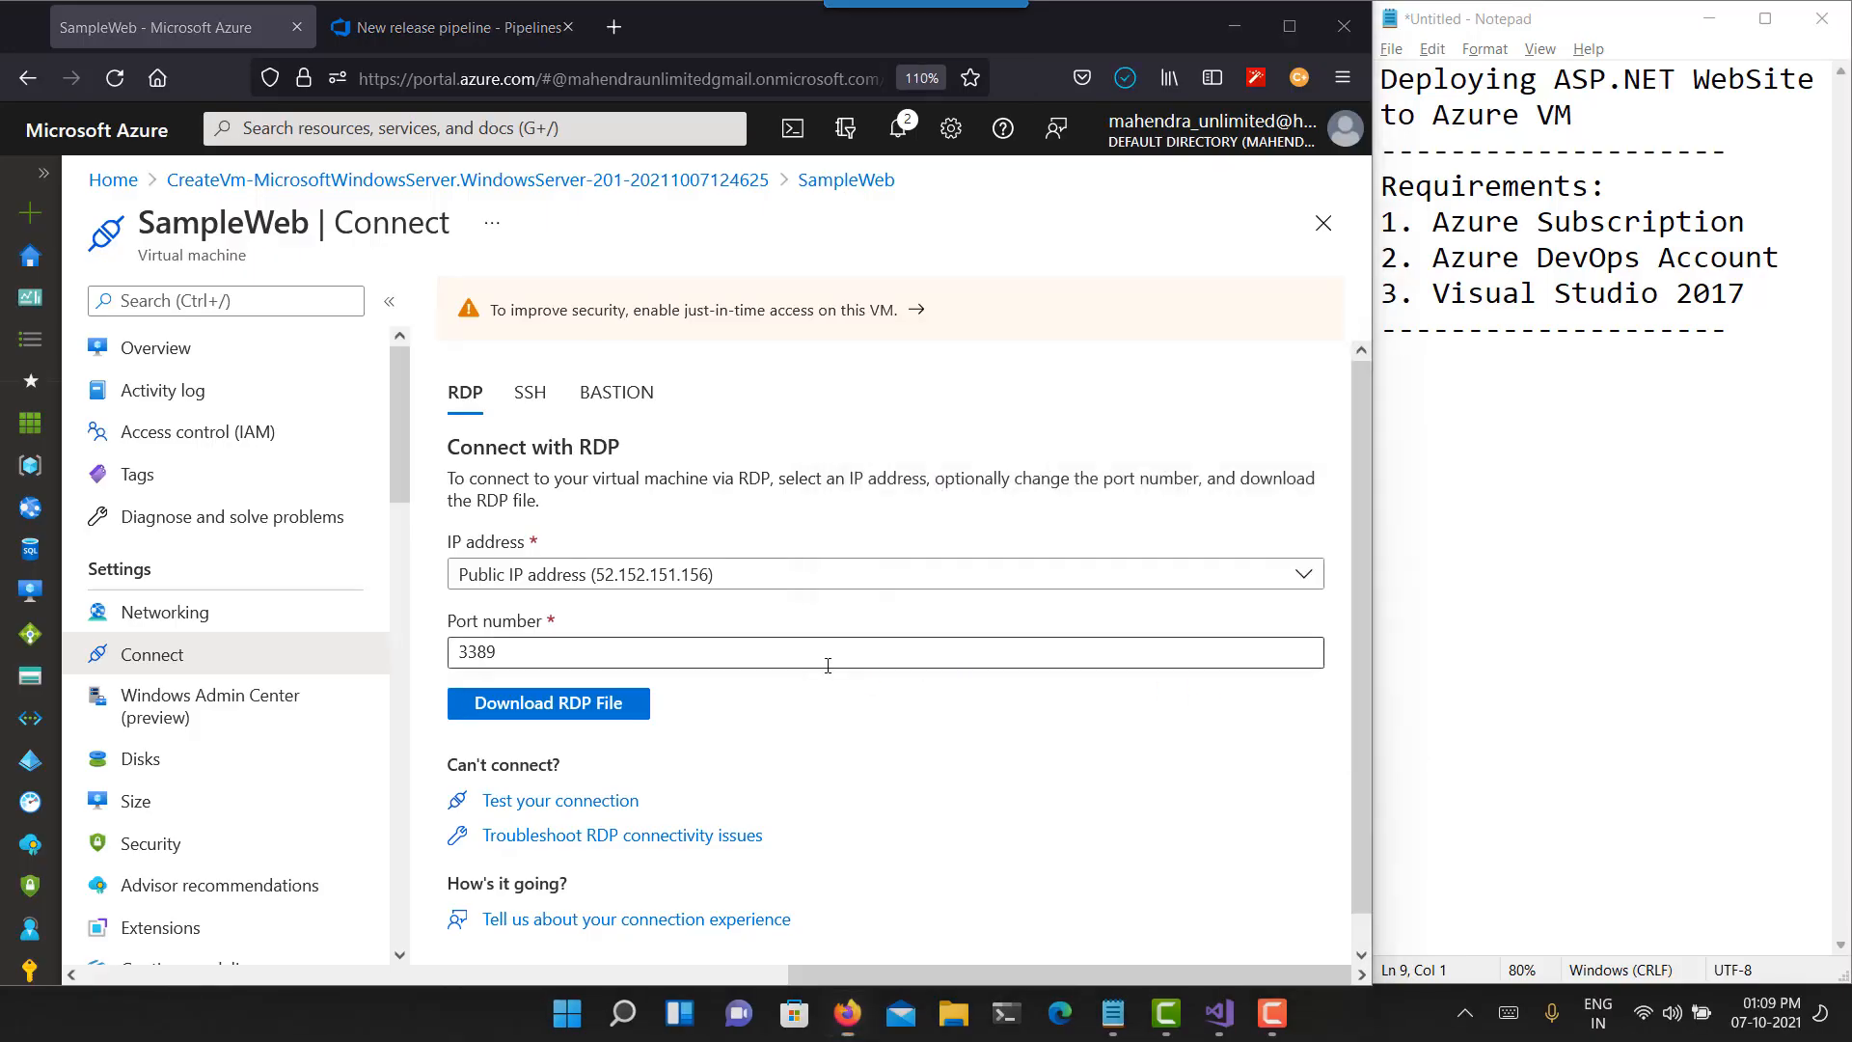
{"action": "left_click", "coordinate": [1117, 634]}
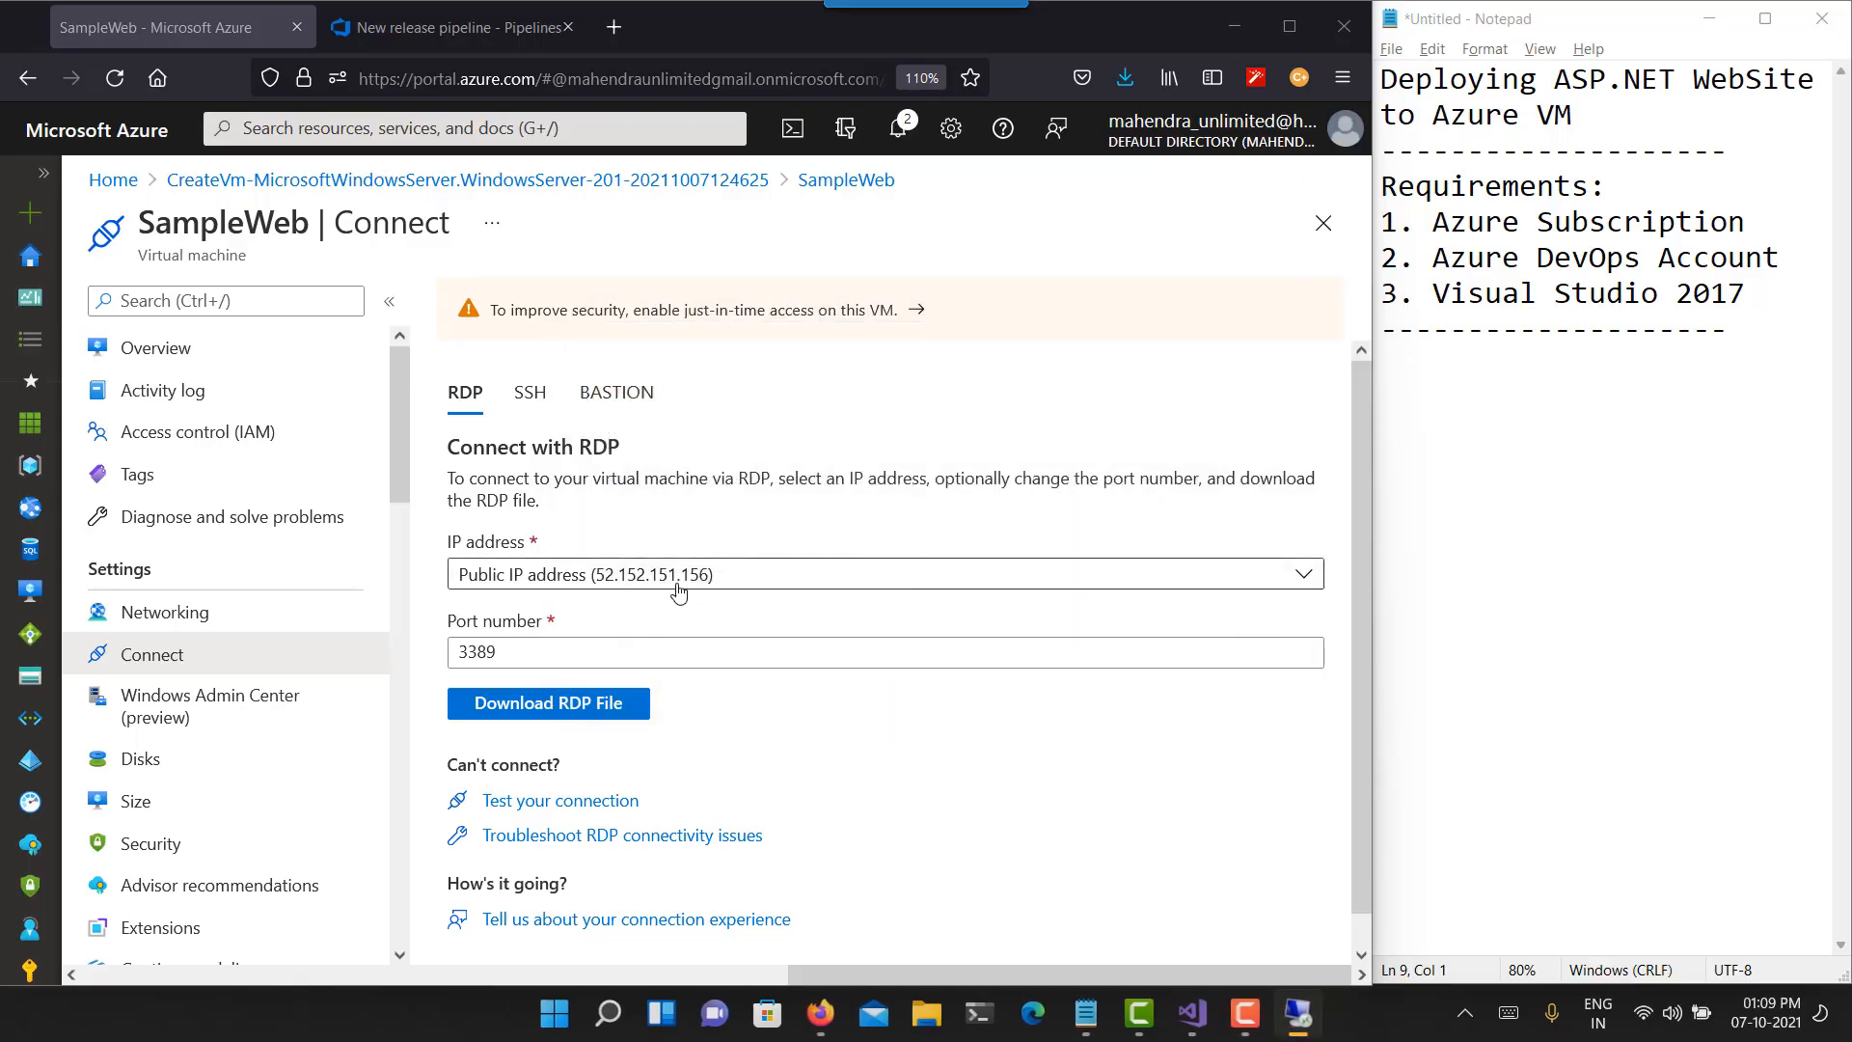
{"action": "left_click", "coordinate": [756, 629]}
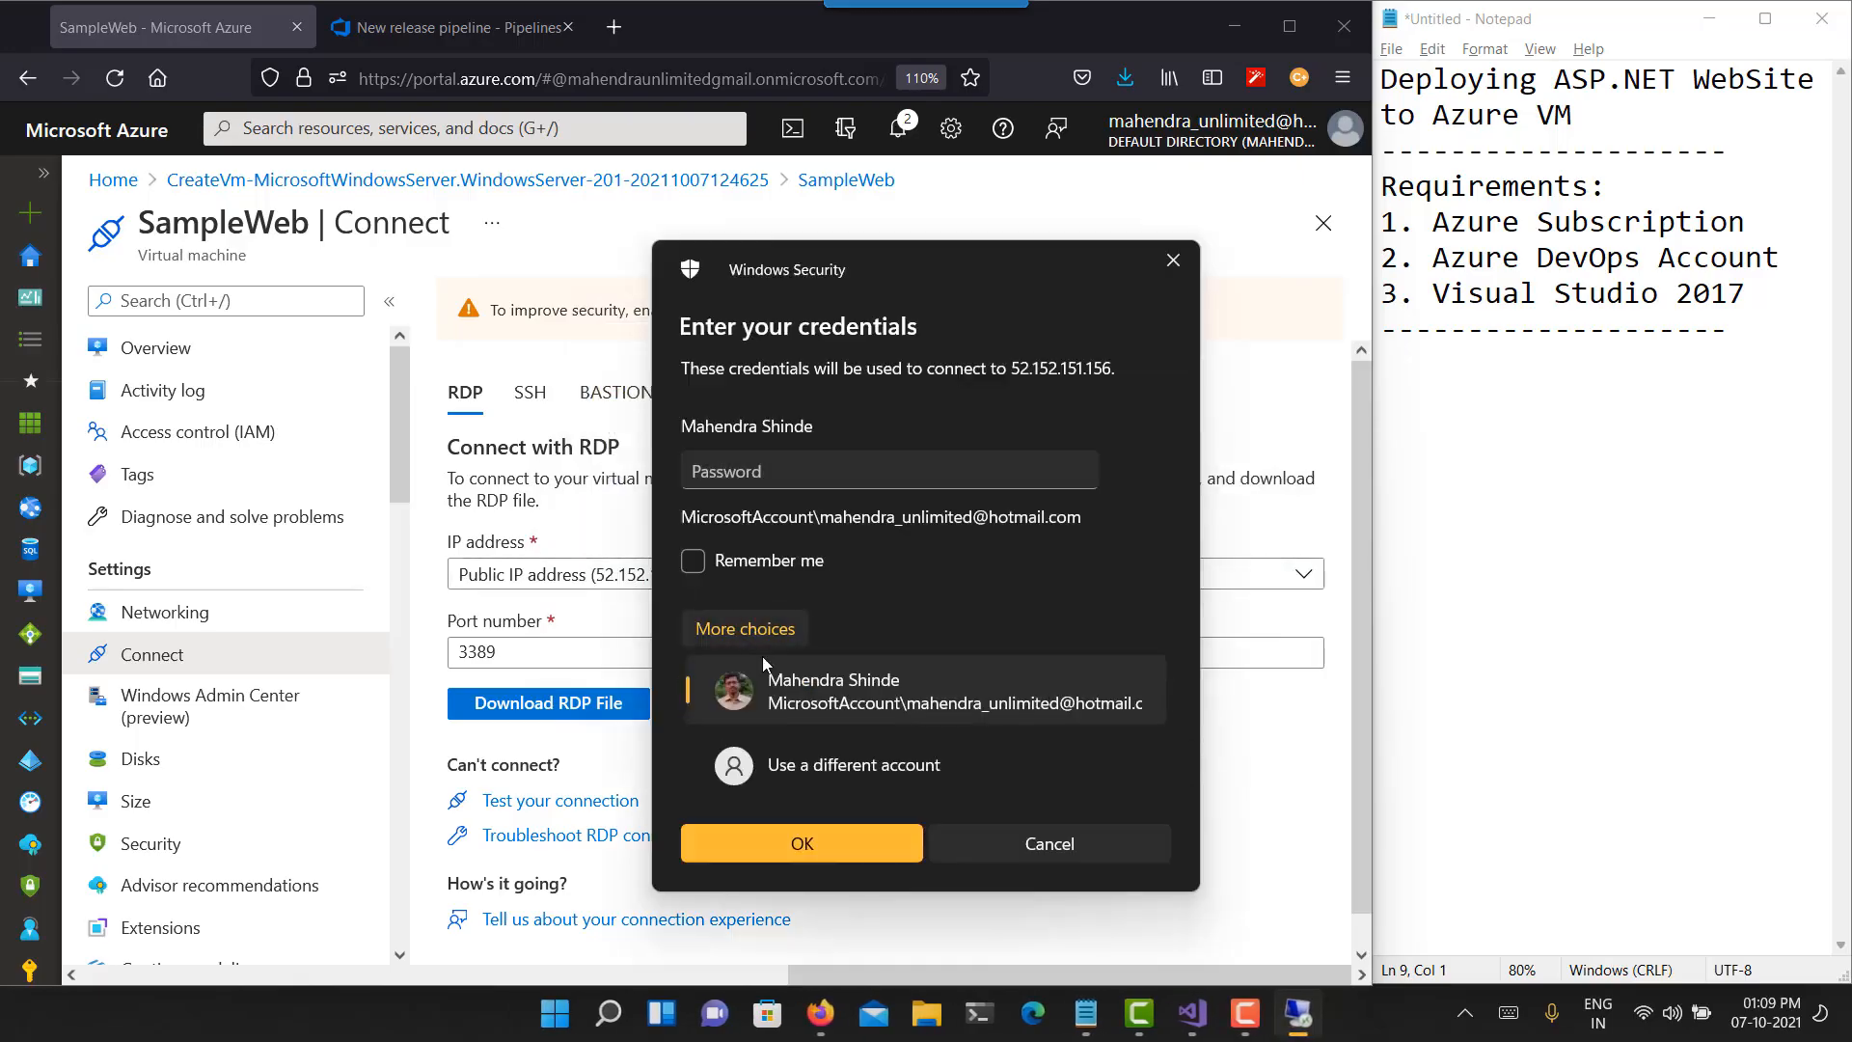
- Try to sign in to the virtual machine with a different account, entering its administrator username and password
{"action": "left_click", "coordinate": [762, 651]}
{"action": "type", "text": "mahendra"}
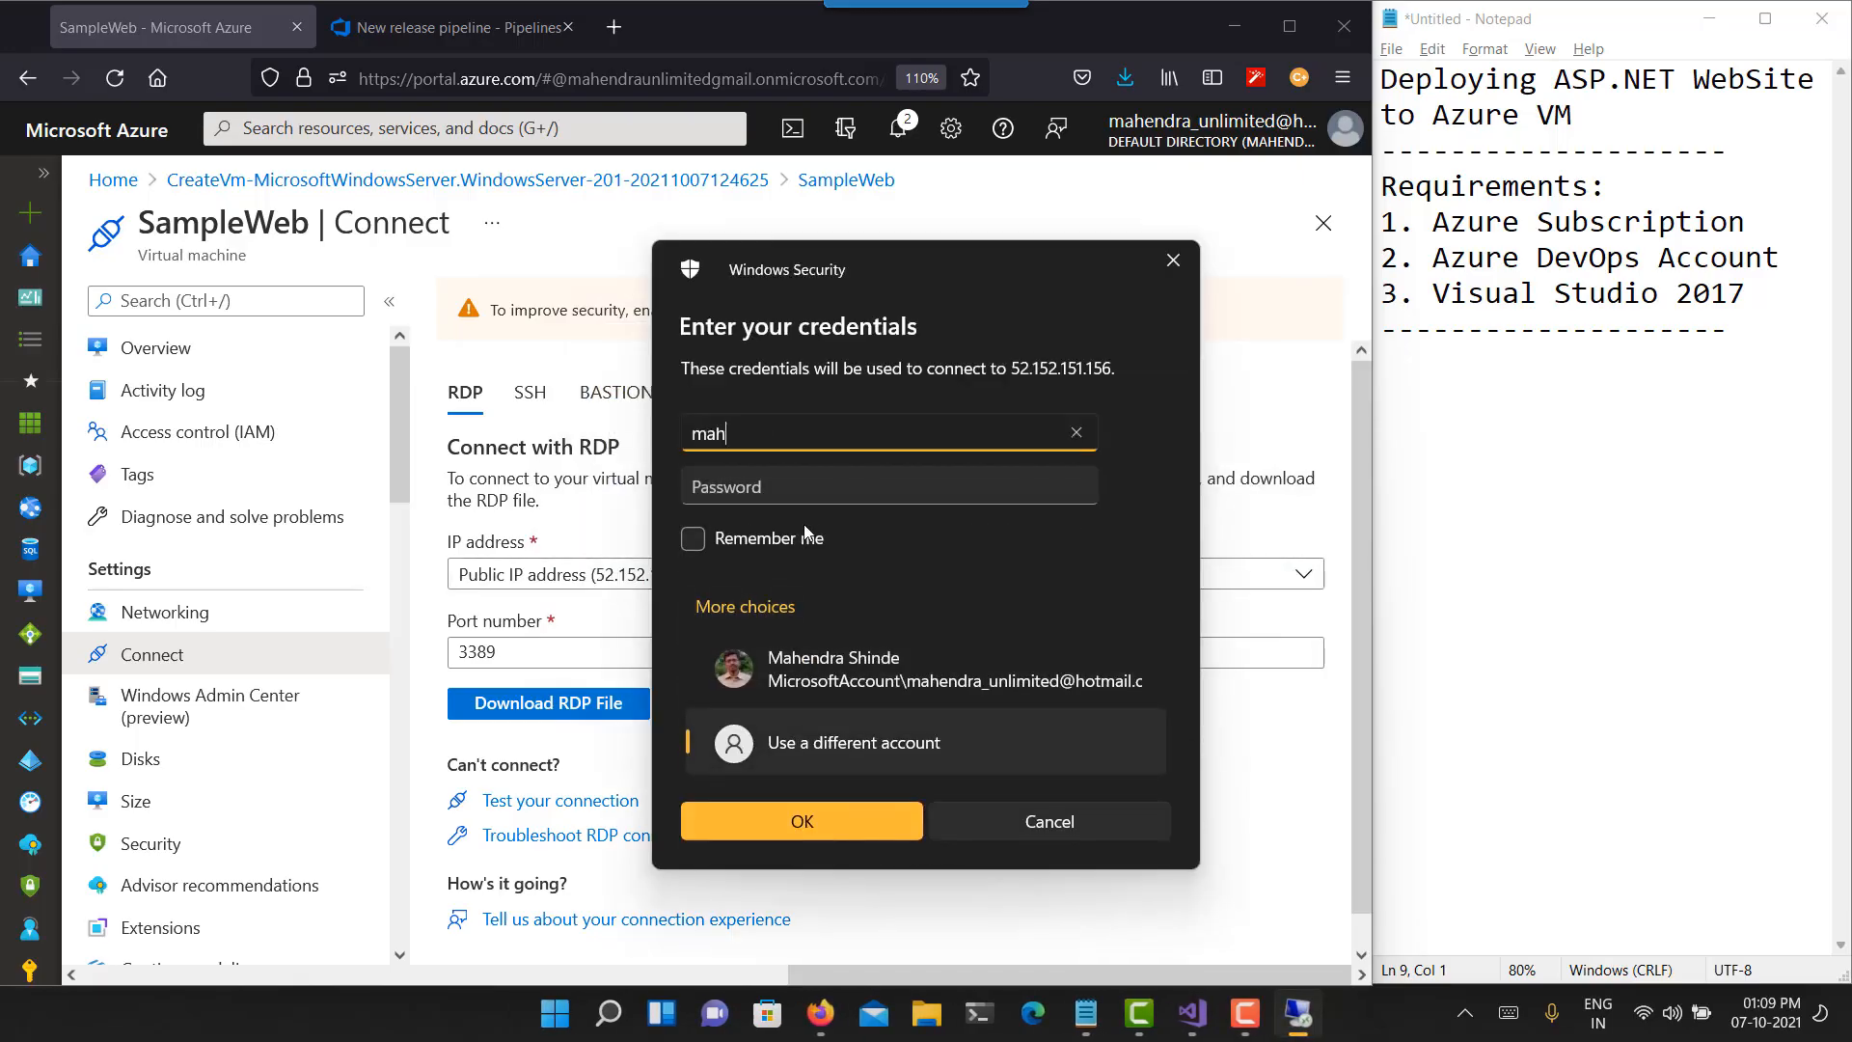
{"action": "key", "text": "Tab"}
{"action": "type", "text": "*******"}
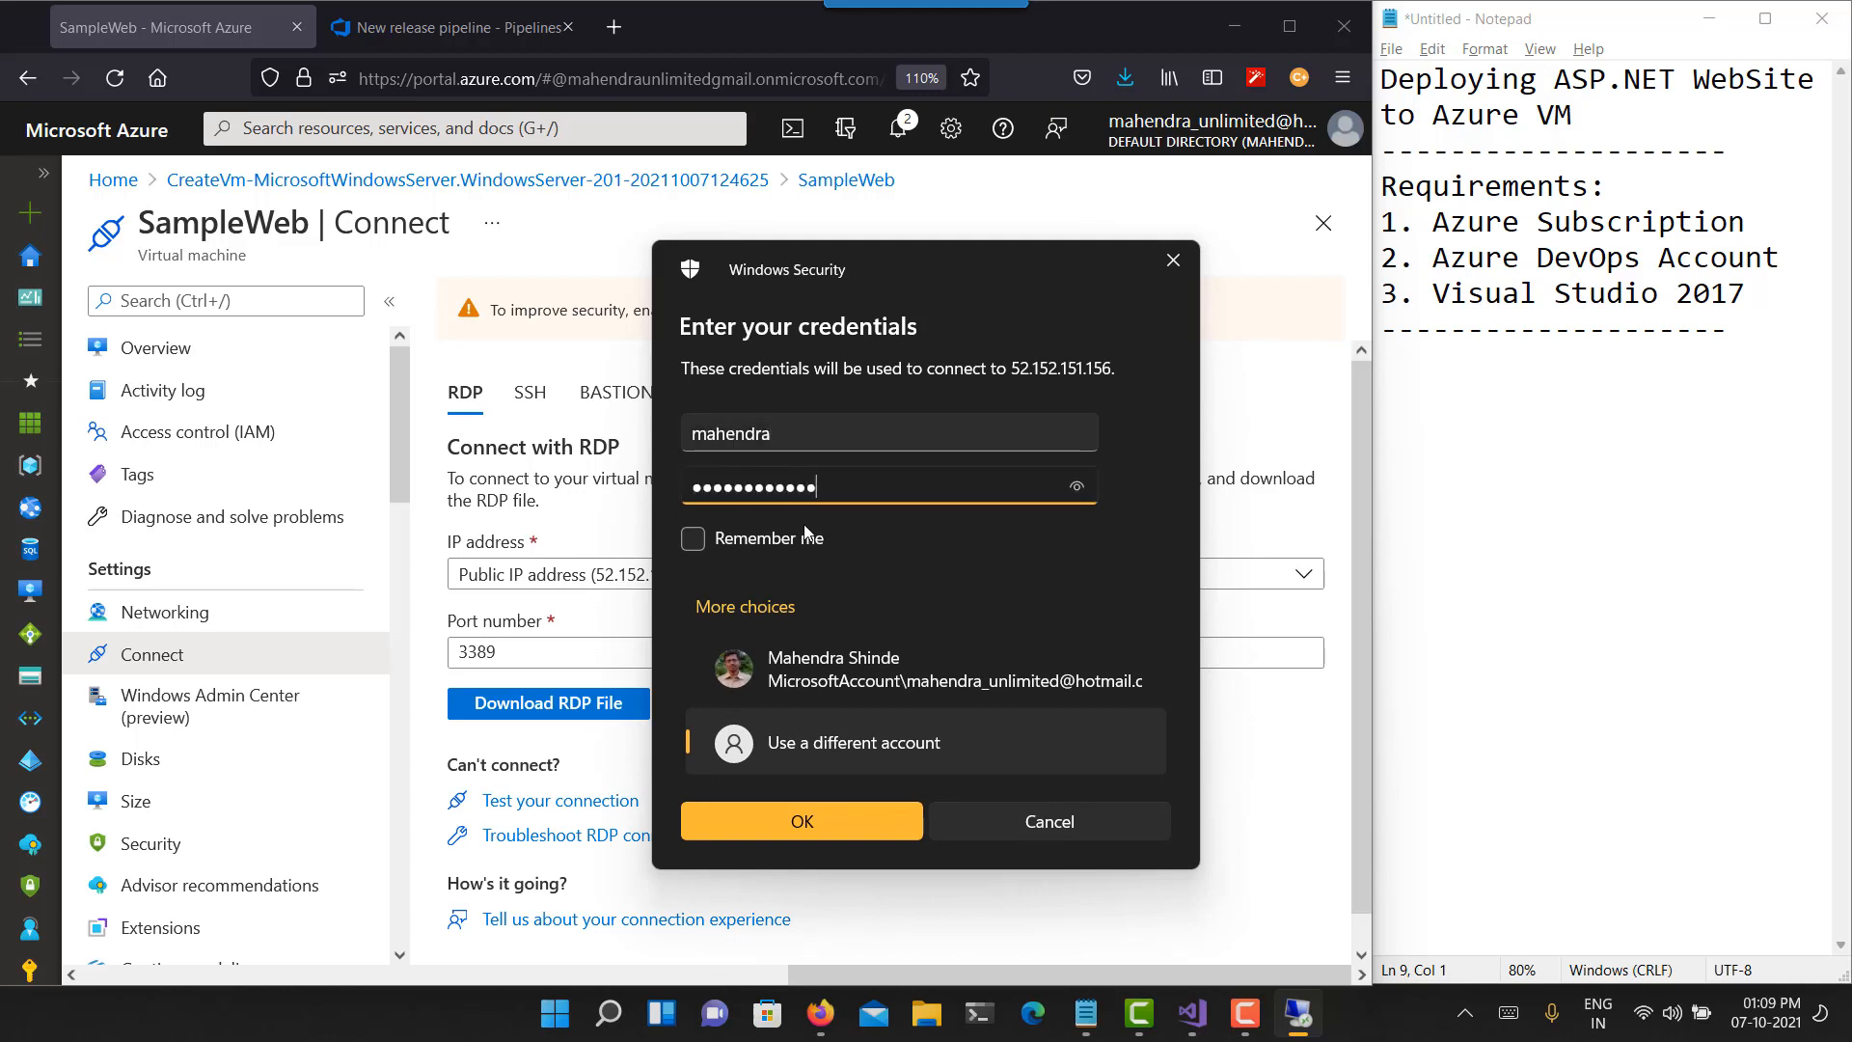
{"action": "left_click", "coordinate": [772, 816]}
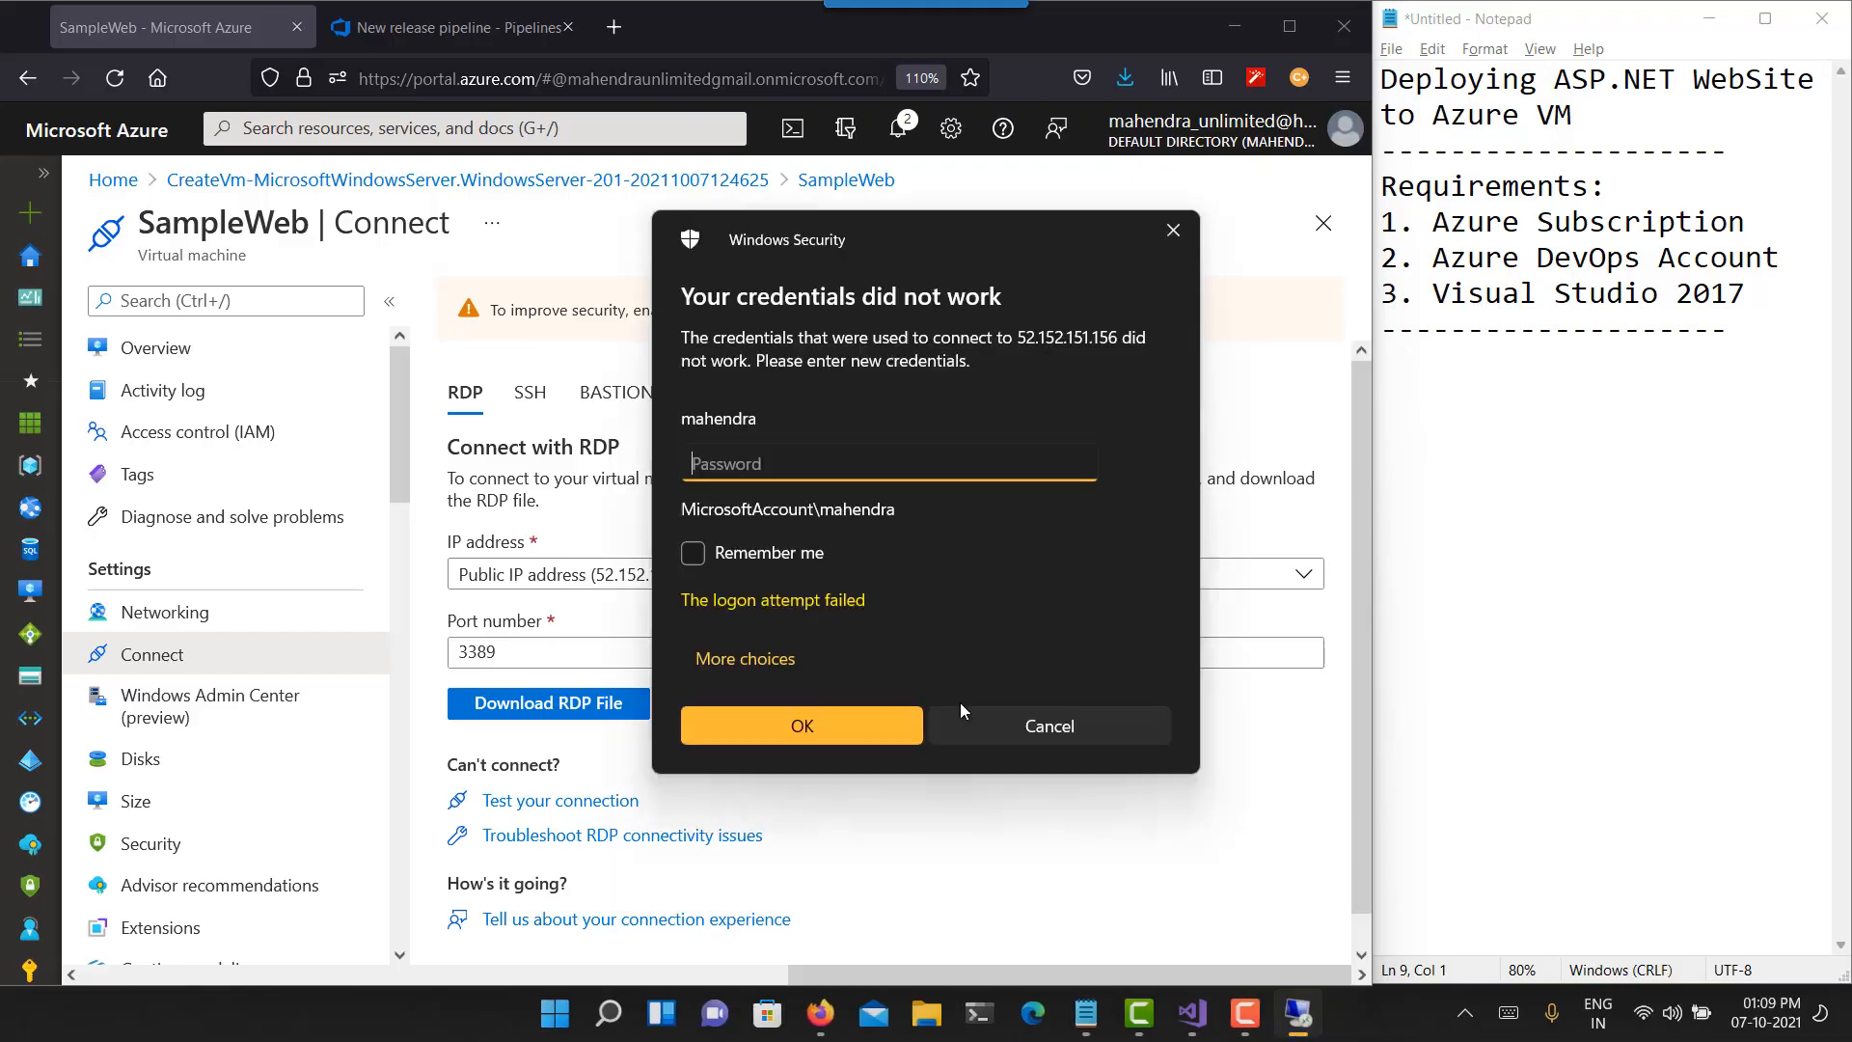
- Re-enter the account password for the virtual machine and accept connecting despite the untrusted certificate
{"action": "type", "text": "*************"}
{"action": "key", "text": "Return"}
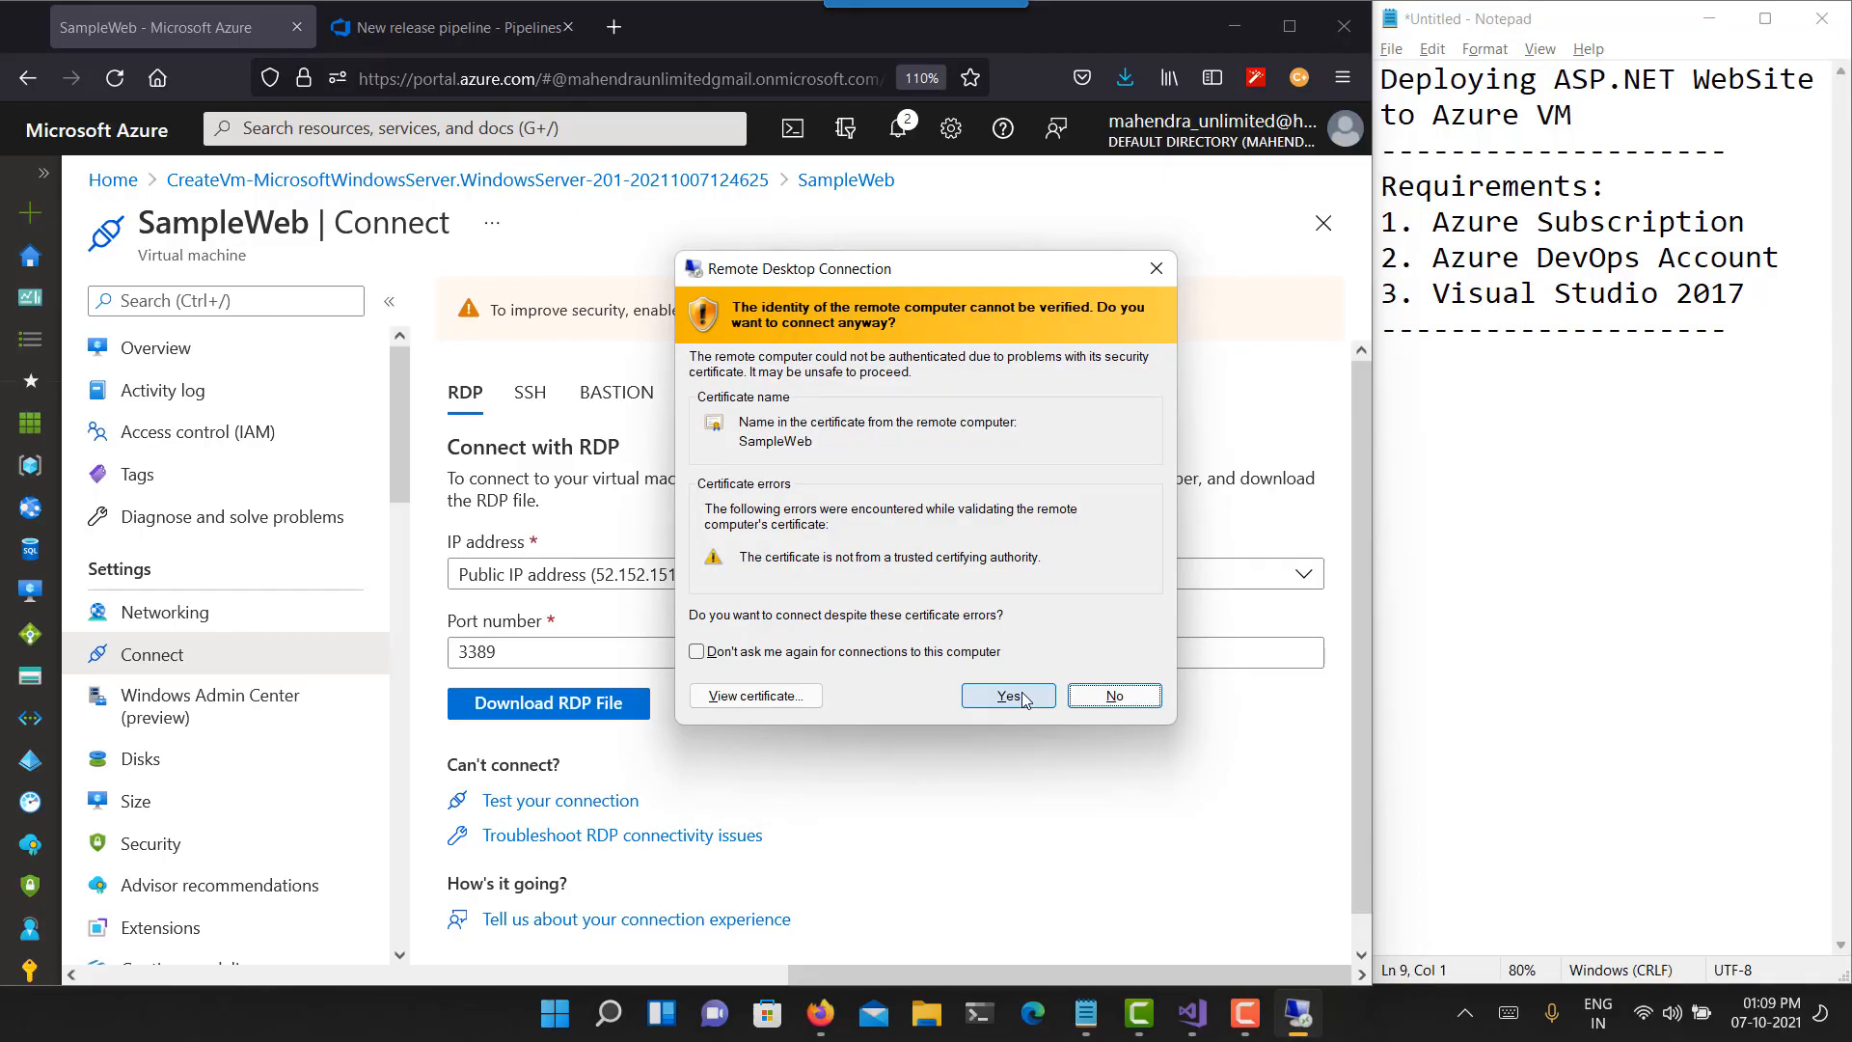
{"action": "left_click", "coordinate": [1025, 700]}
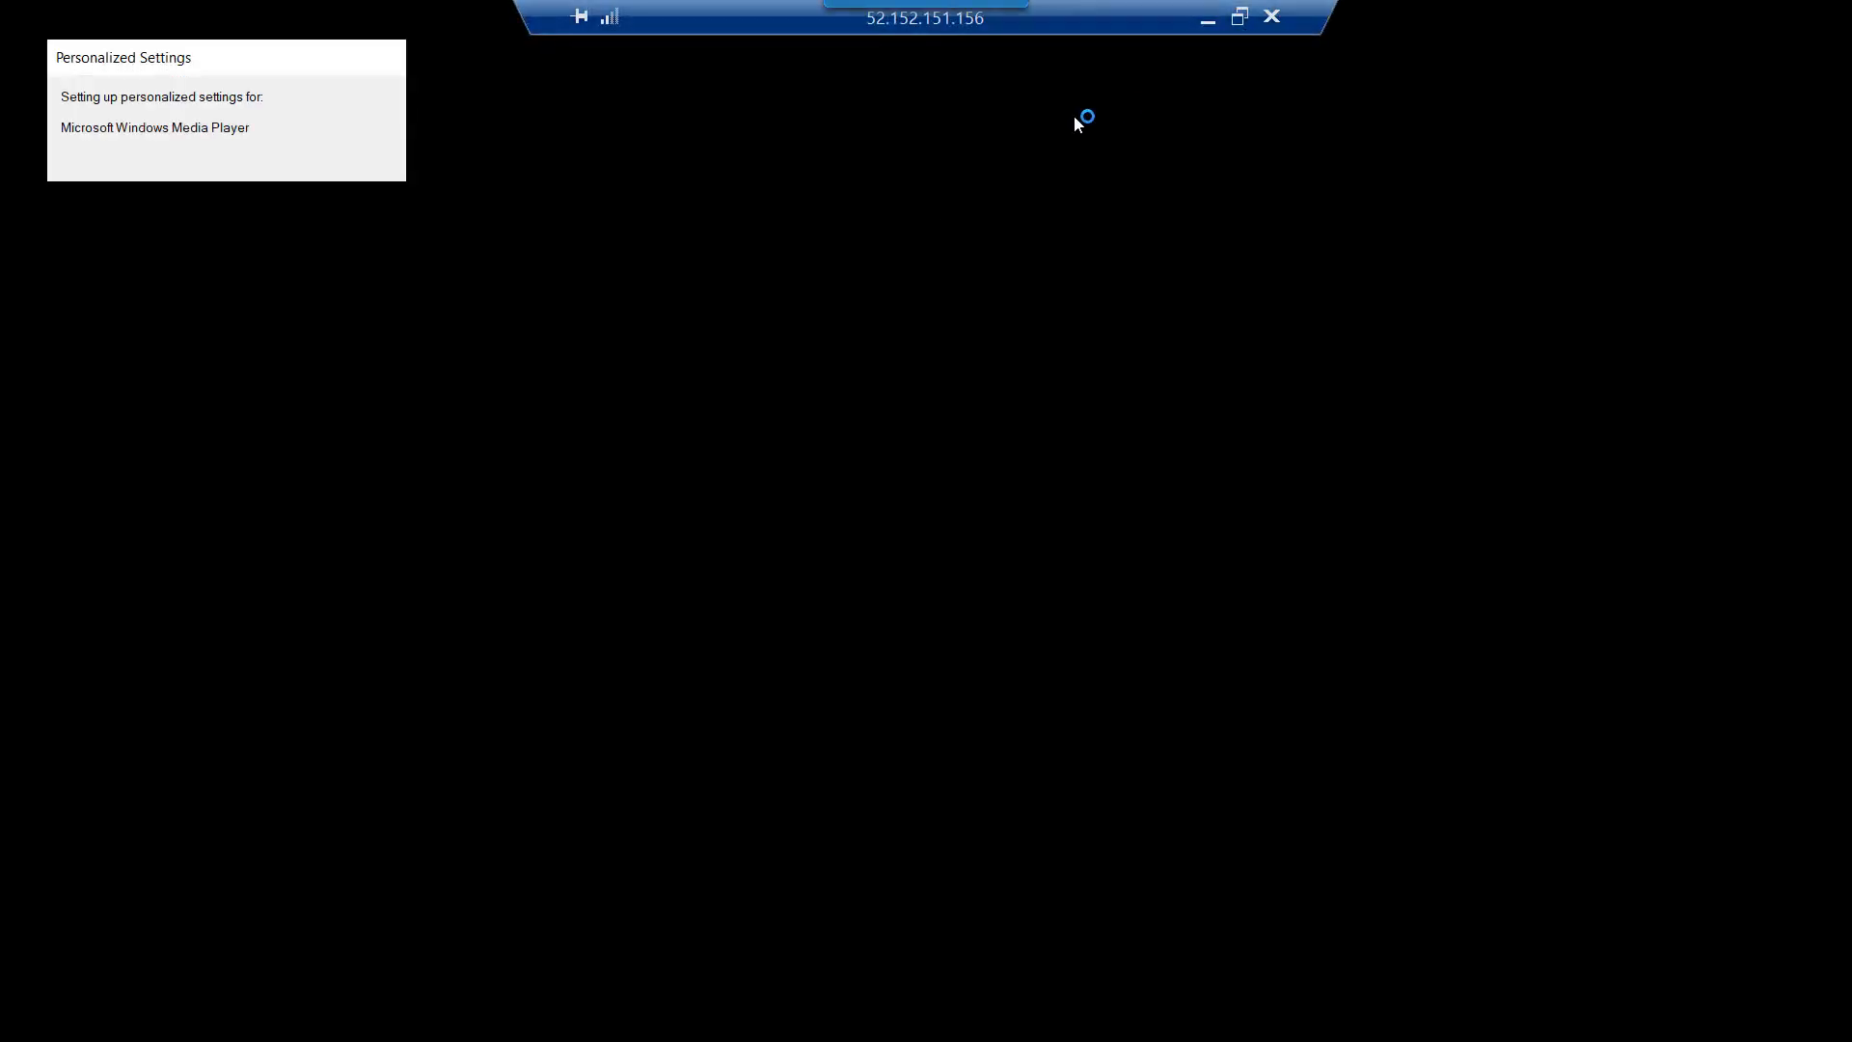
- Take the remote desktop session out of full screen, enlarge its window and reposition it over the browser
{"action": "left_click", "coordinate": [1242, 17]}
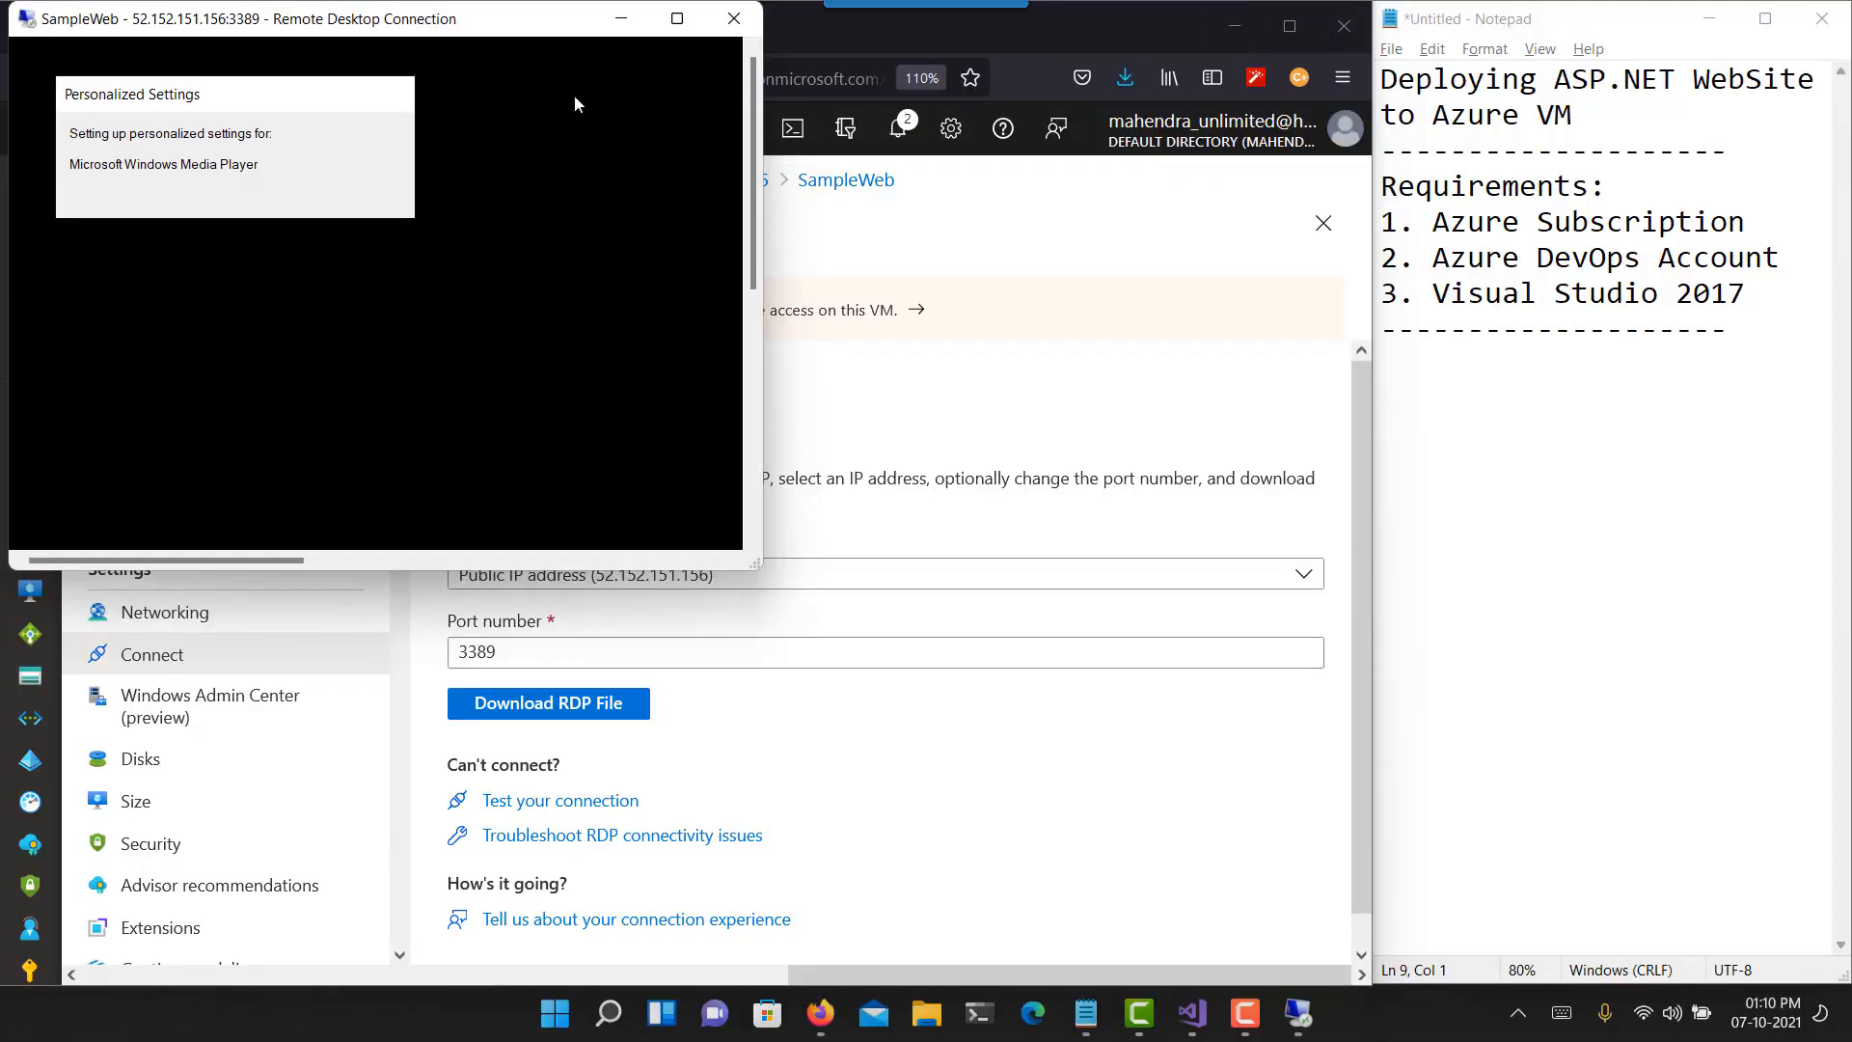
{"action": "left_click_drag", "start_coordinate": [759, 567], "coordinate": [1161, 909]}
{"action": "left_click_drag", "start_coordinate": [429, 18], "coordinate": [554, 51]}
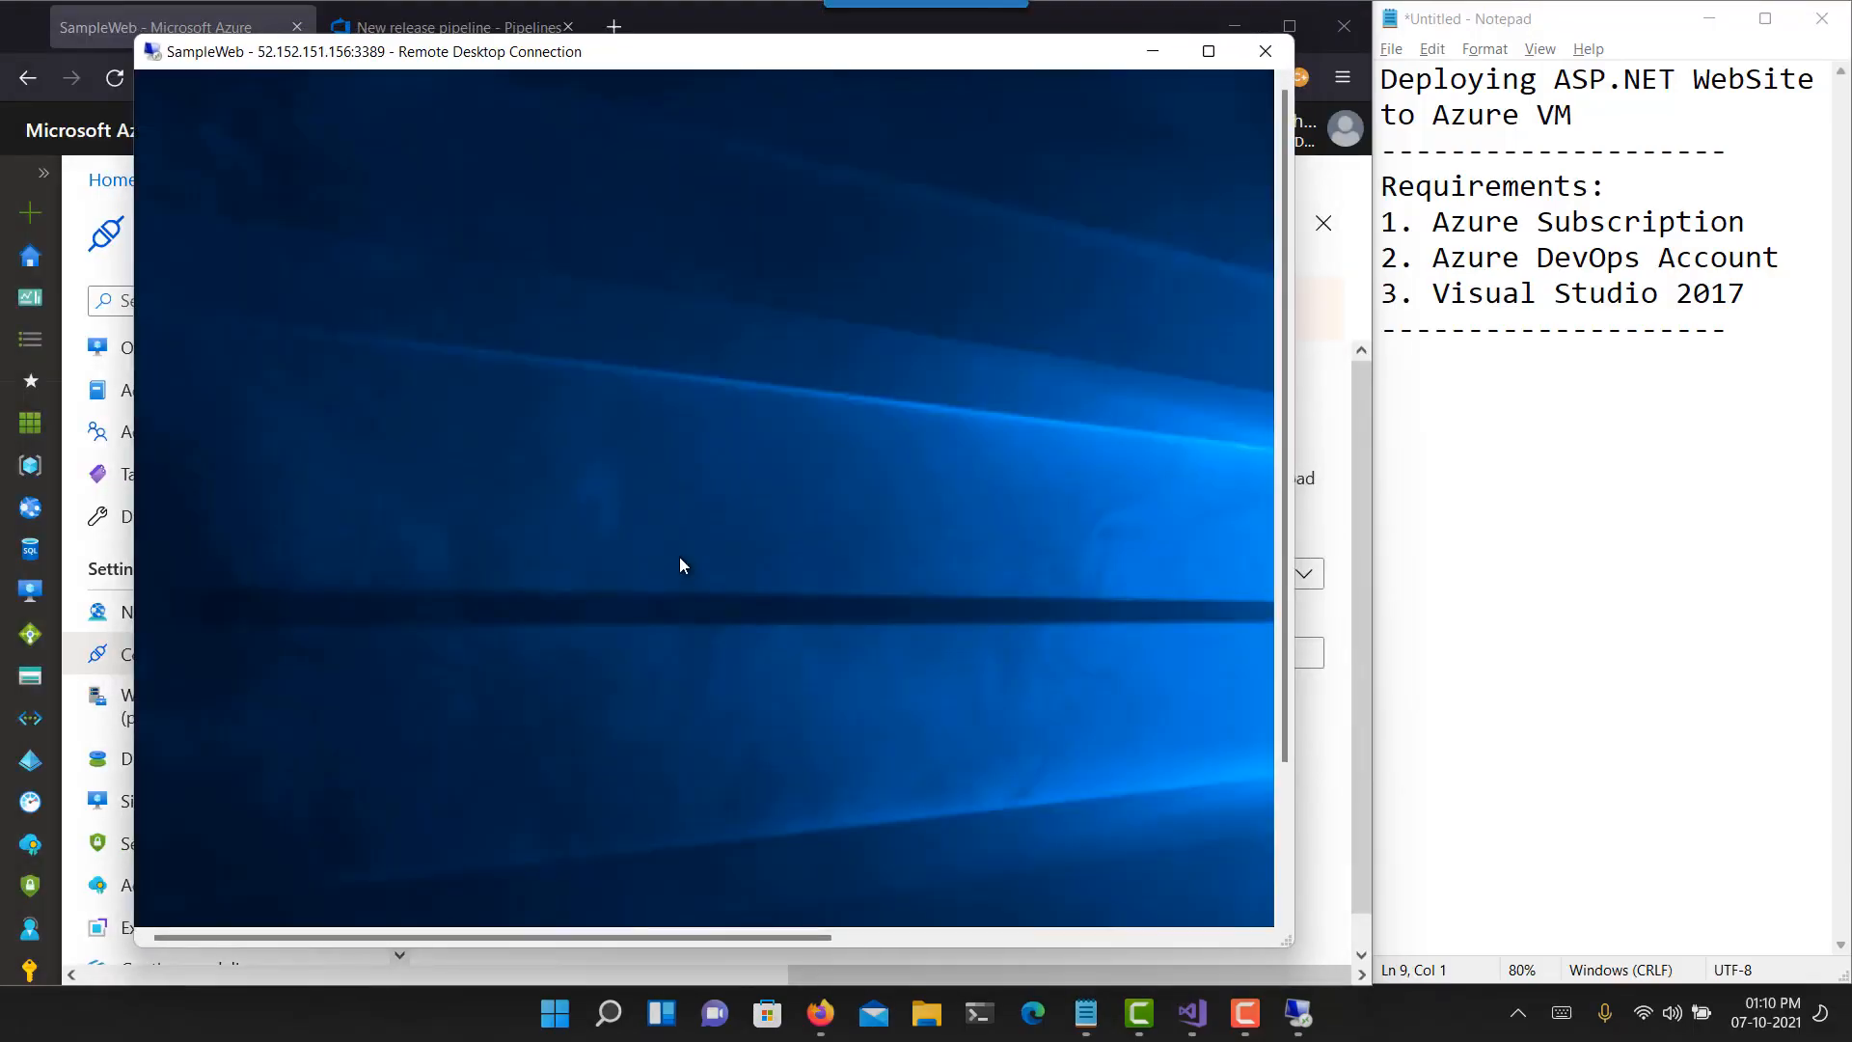
- Open Windows PowerShell on the SampleWeb virtual machine
{"action": "left_click_drag", "start_coordinate": [1286, 689], "coordinate": [1286, 817]}
{"action": "left_click_drag", "start_coordinate": [1288, 687], "coordinate": [1308, 743]}
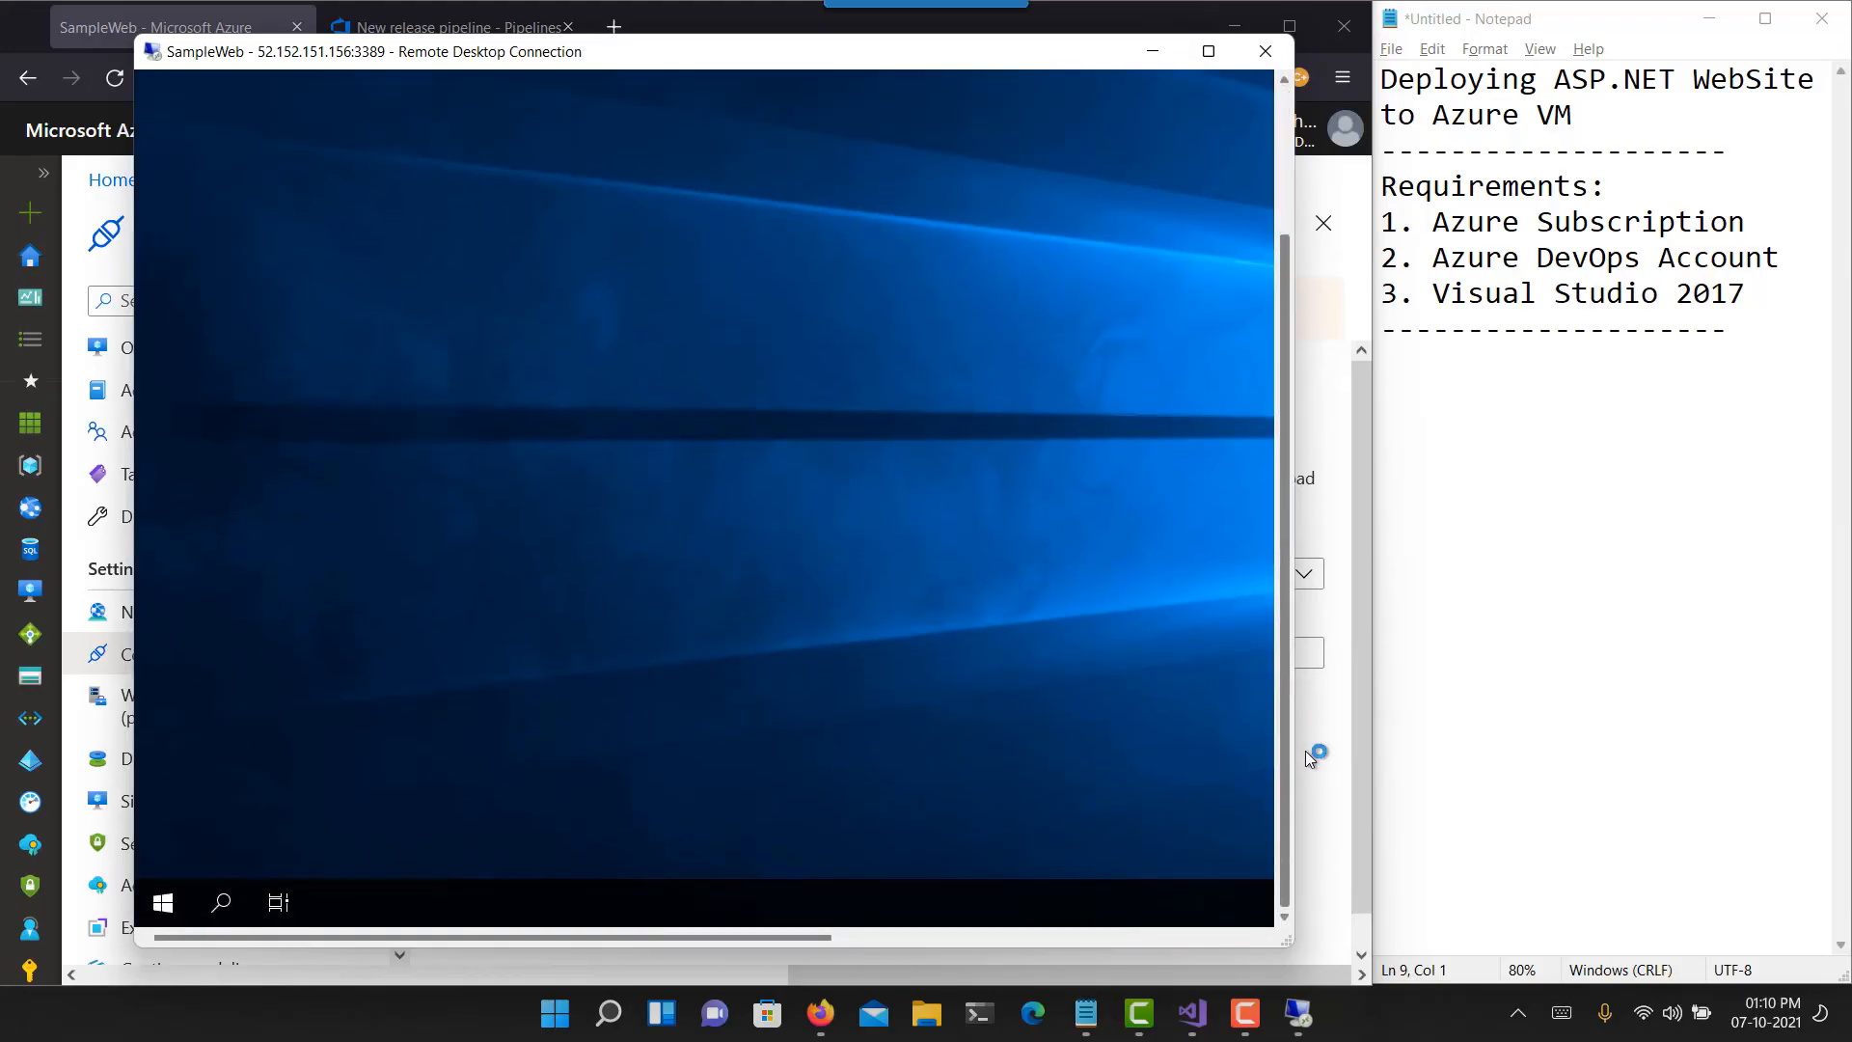
{"action": "left_click", "coordinate": [155, 913]}
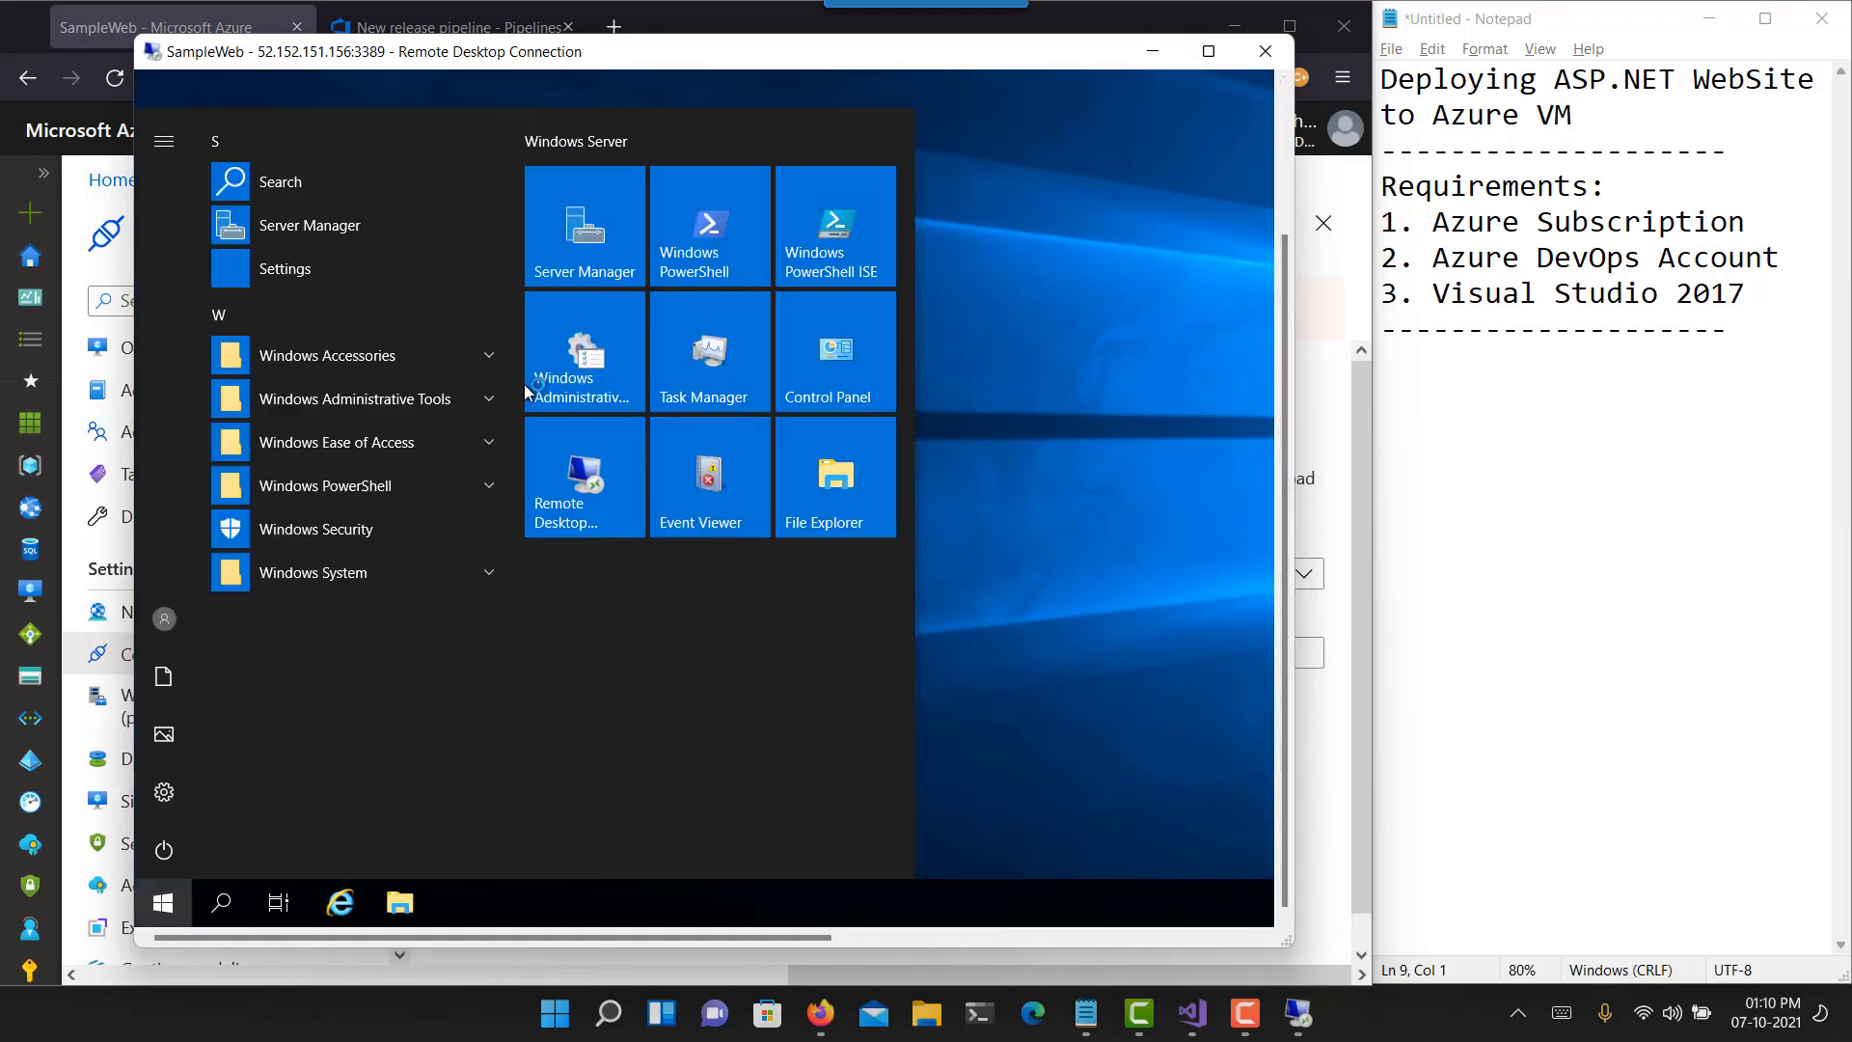
{"action": "left_click", "coordinate": [680, 248]}
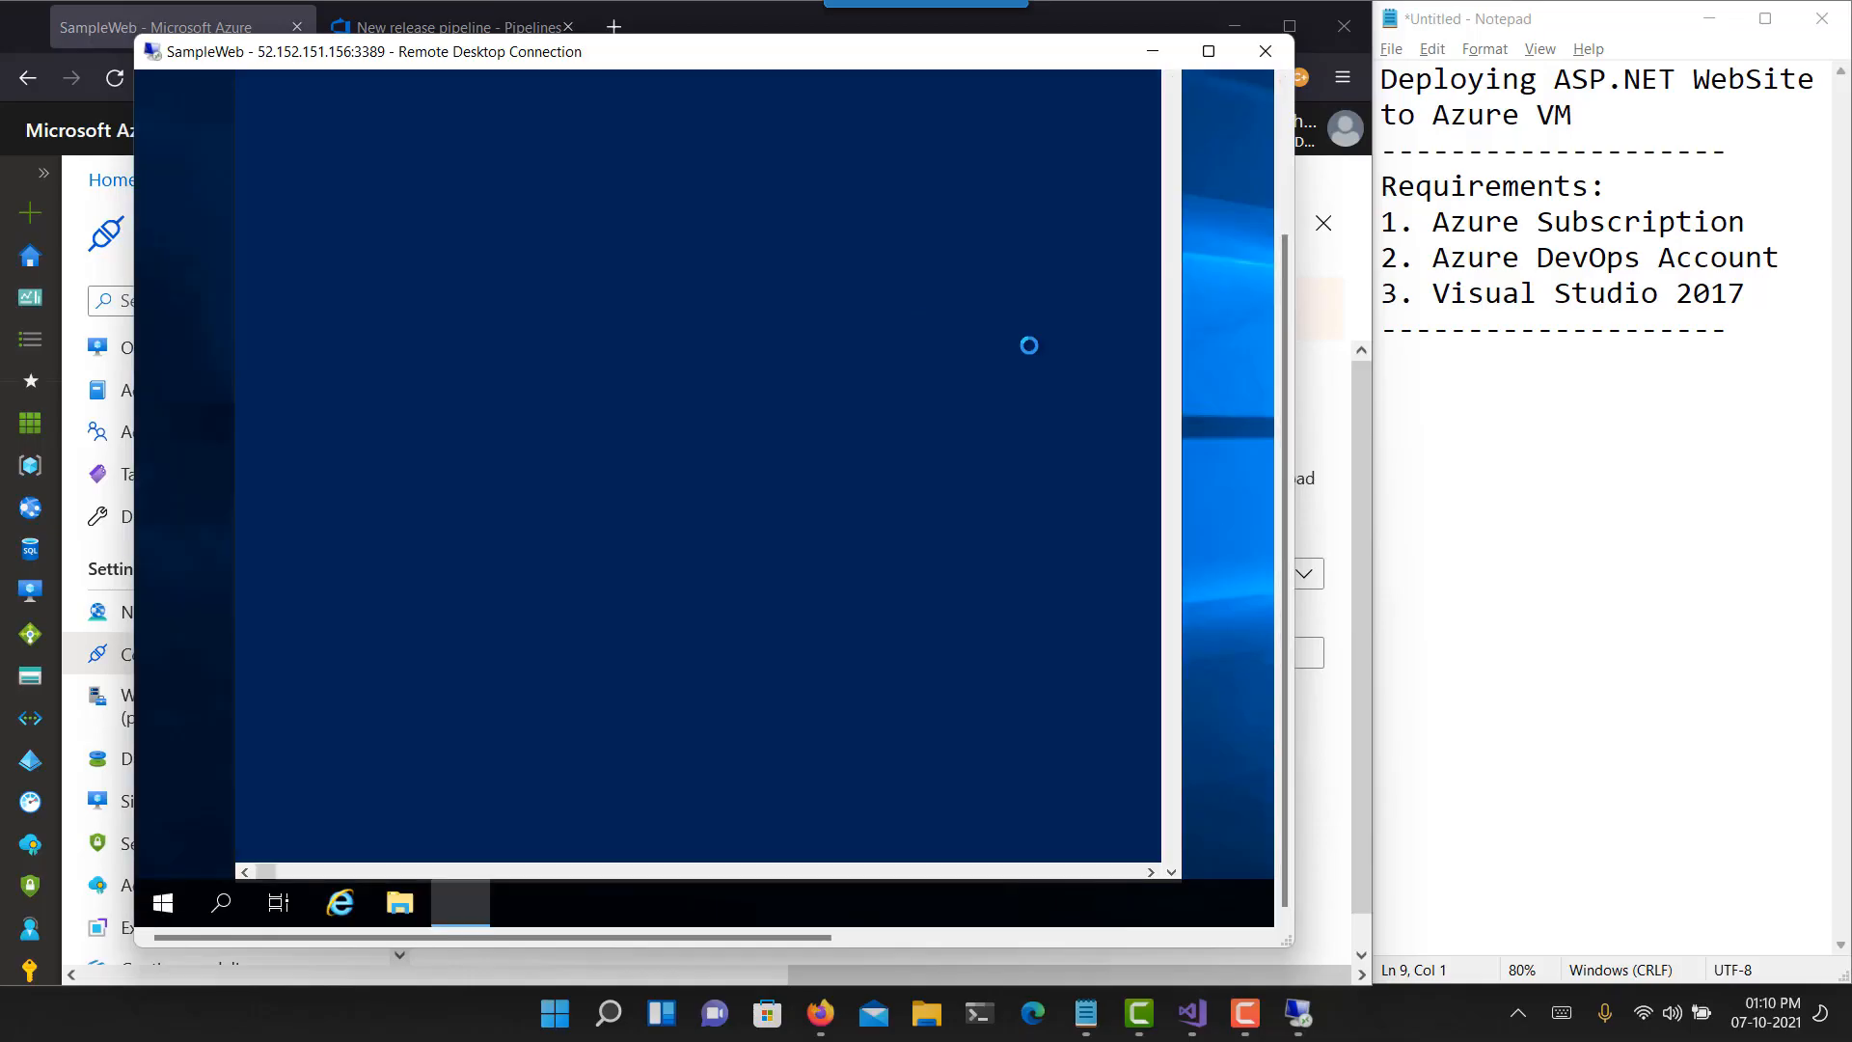
- Paste the copied registration script, including its personal access token, into PowerShell on the virtual machine and run it
{"action": "left_click_drag", "start_coordinate": [1286, 471], "coordinate": [1254, 328]}
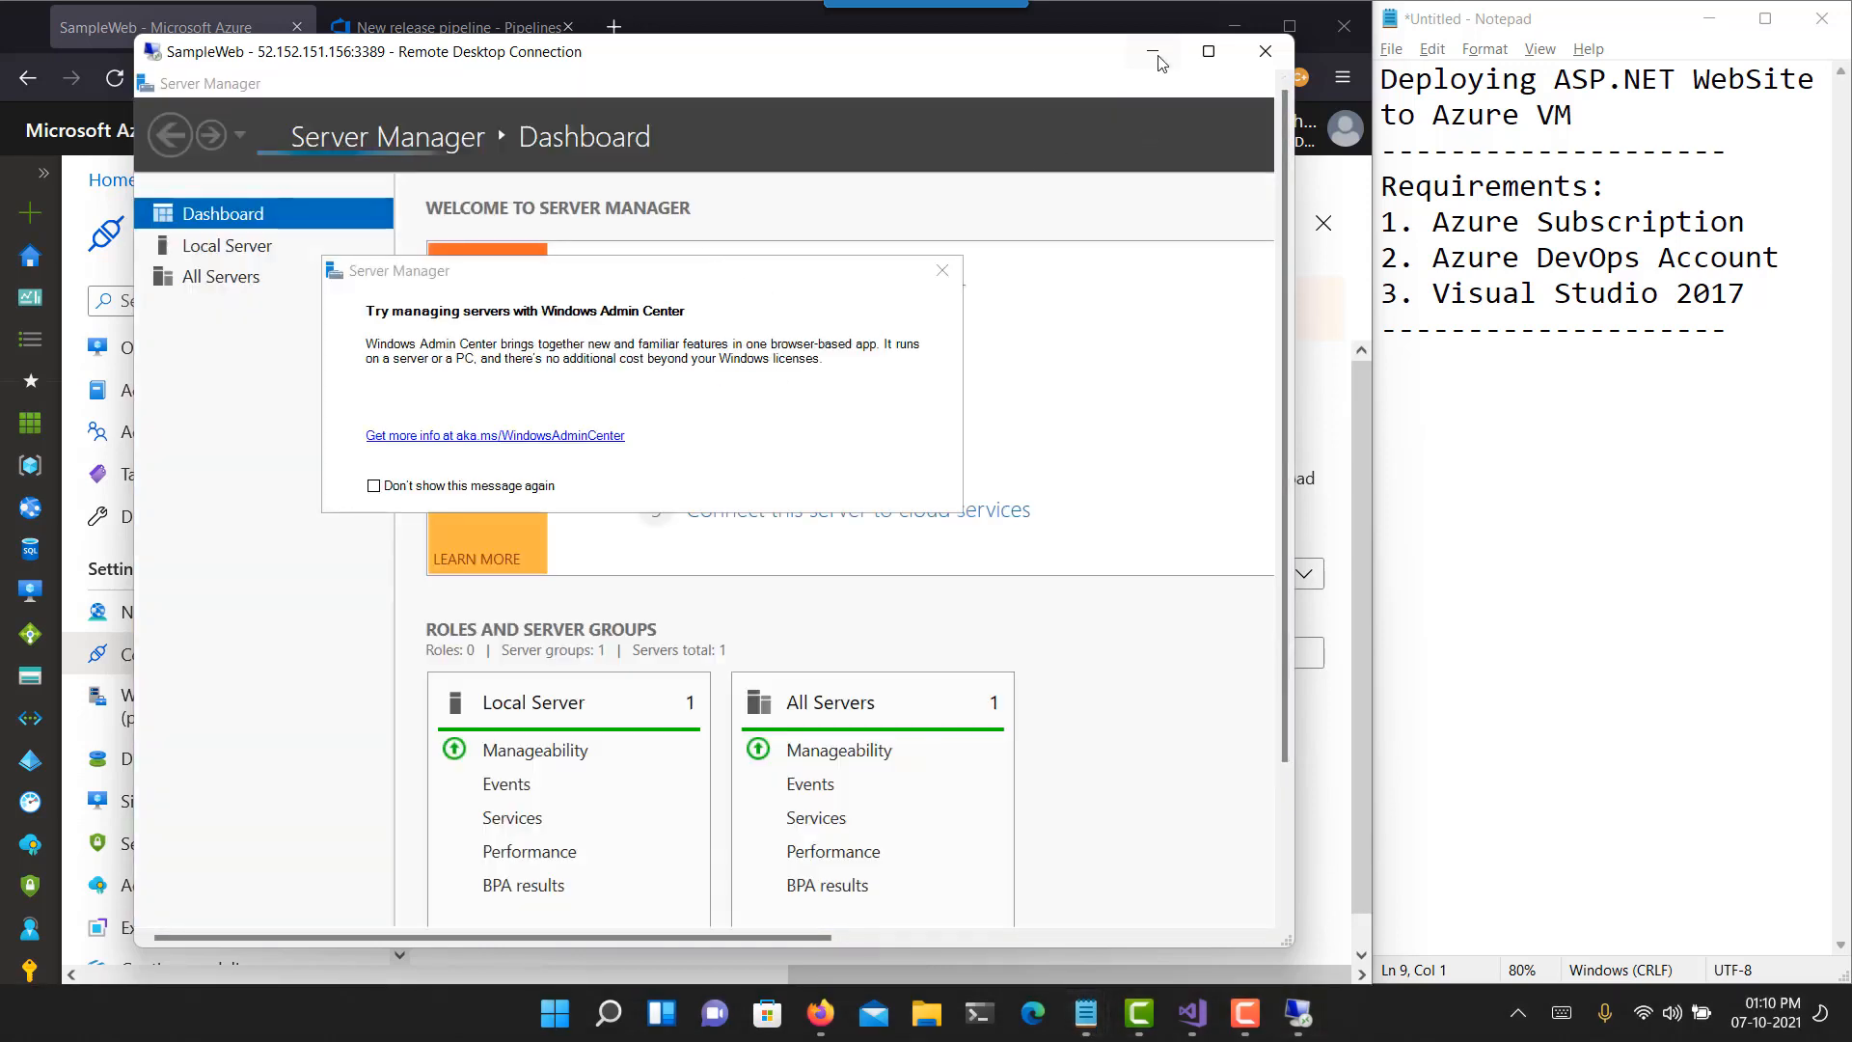
{"action": "left_click", "coordinate": [1298, 1013]}
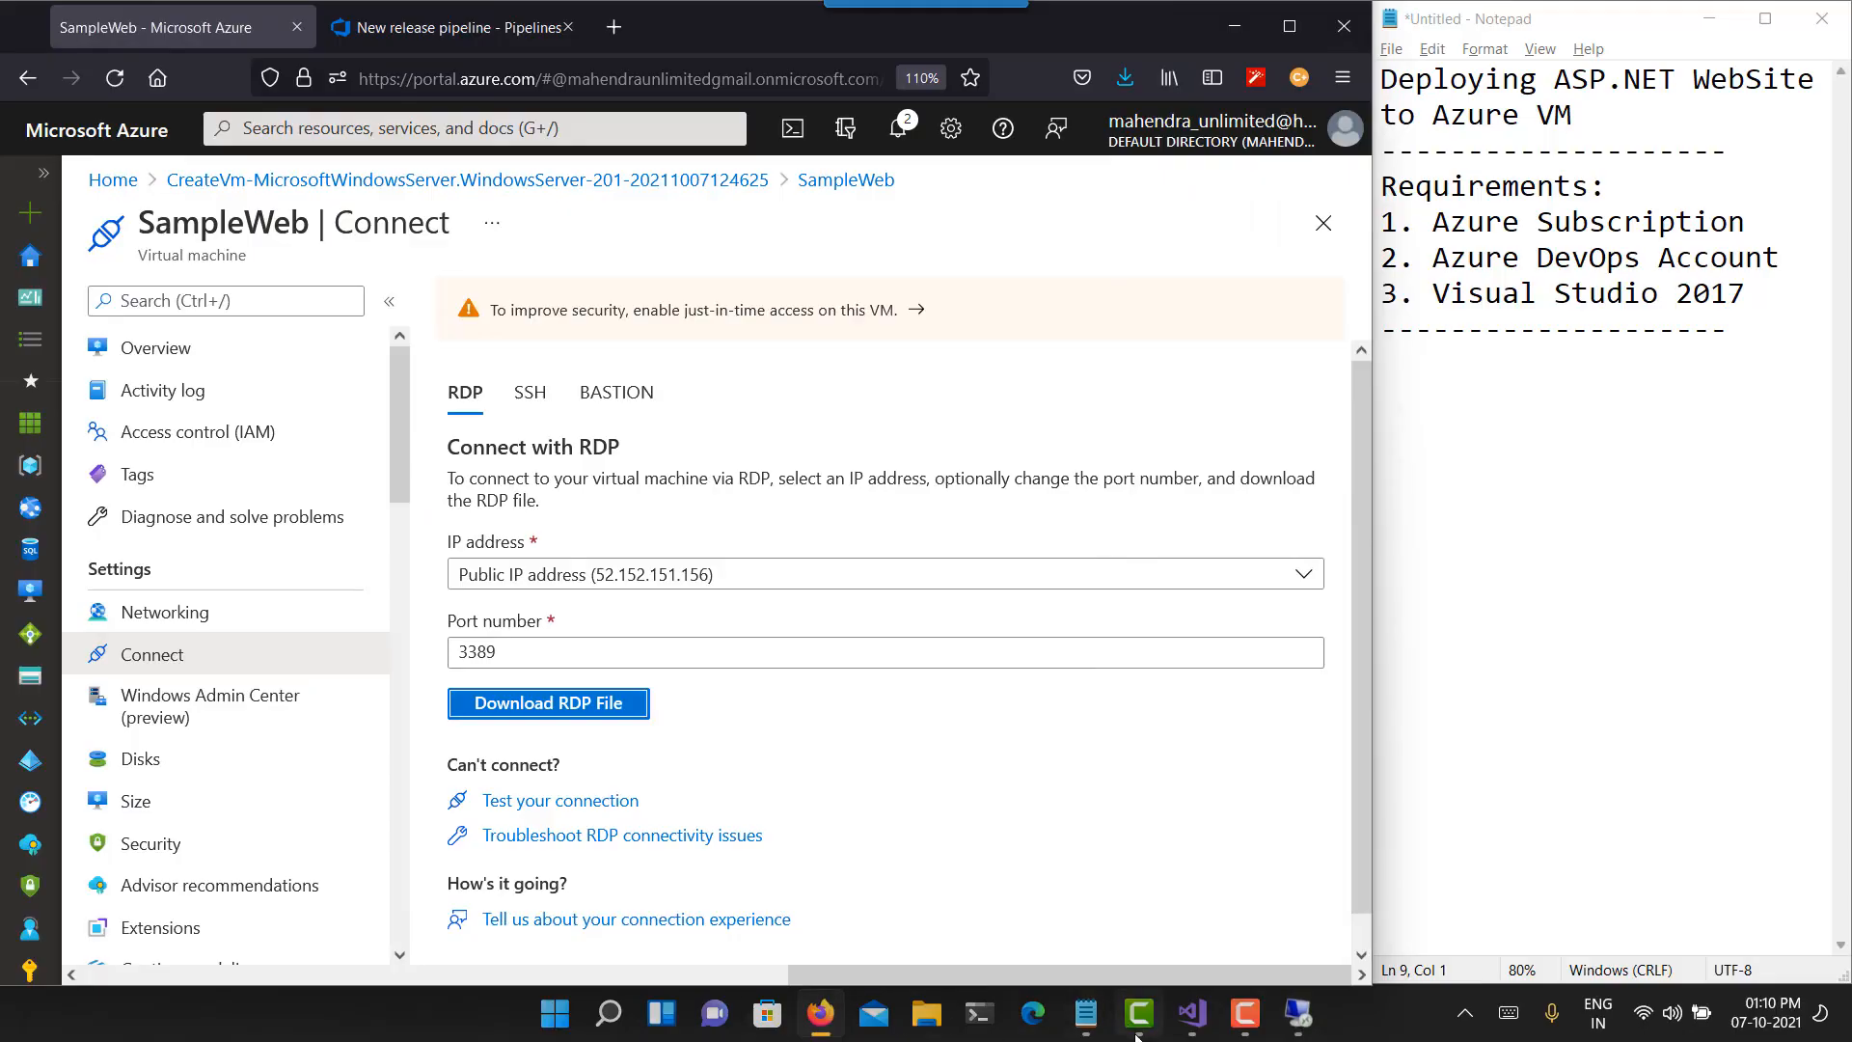
{"action": "left_click", "coordinate": [1298, 1013]}
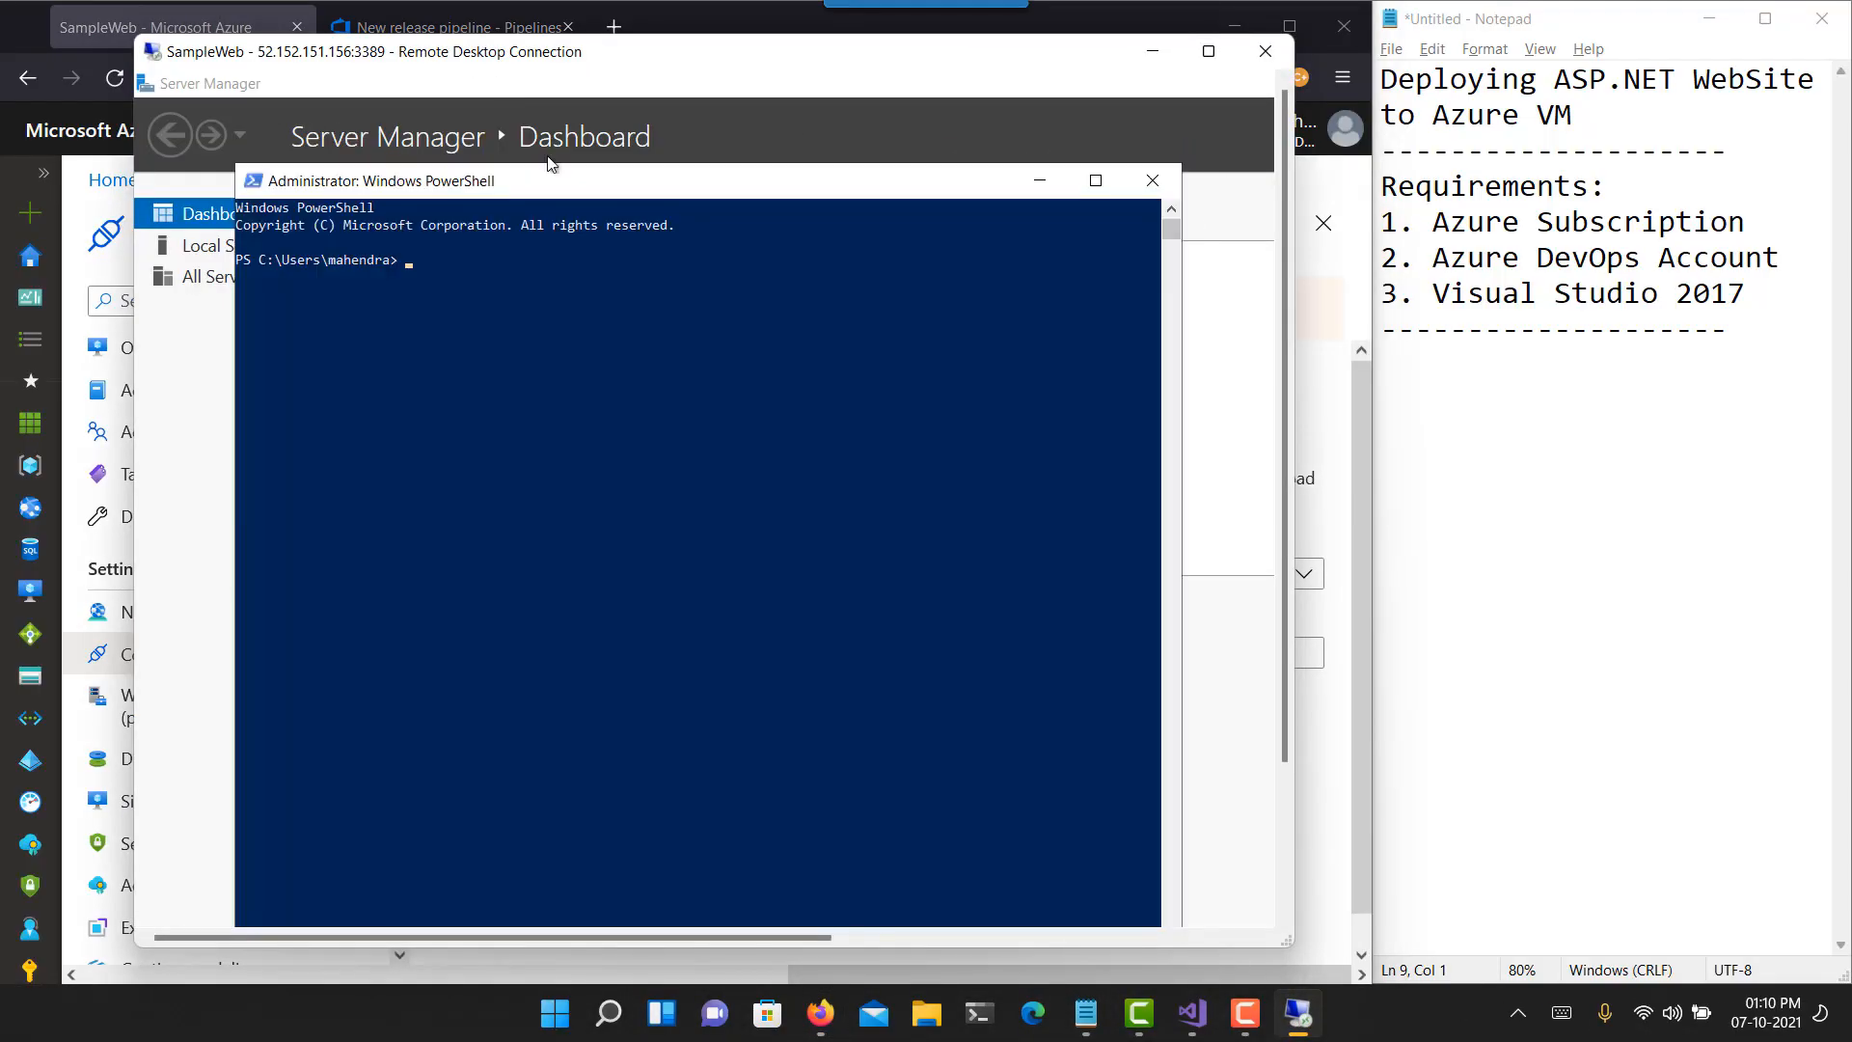
{"action": "left_click", "coordinate": [494, 385]}
{"action": "right_click", "coordinate": [517, 310]}
{"action": "right_click", "coordinate": [517, 309]}
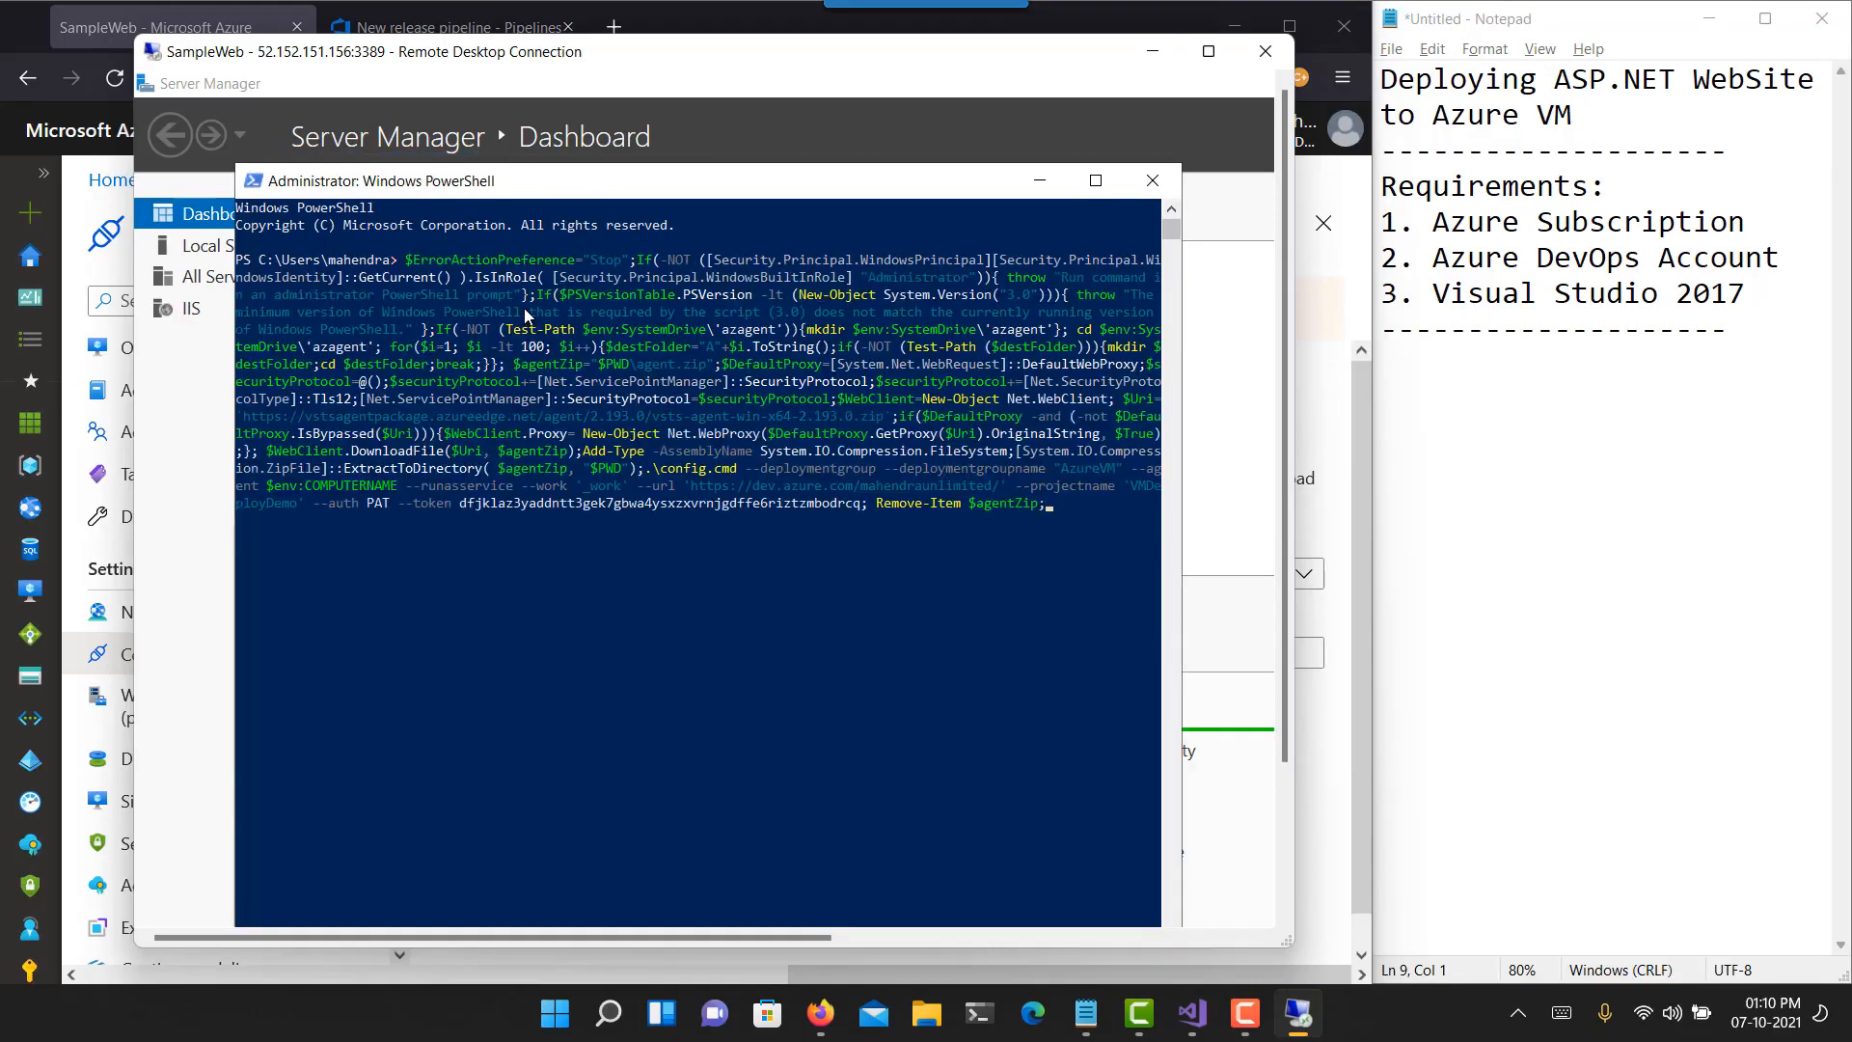
{"action": "key", "text": "Return"}
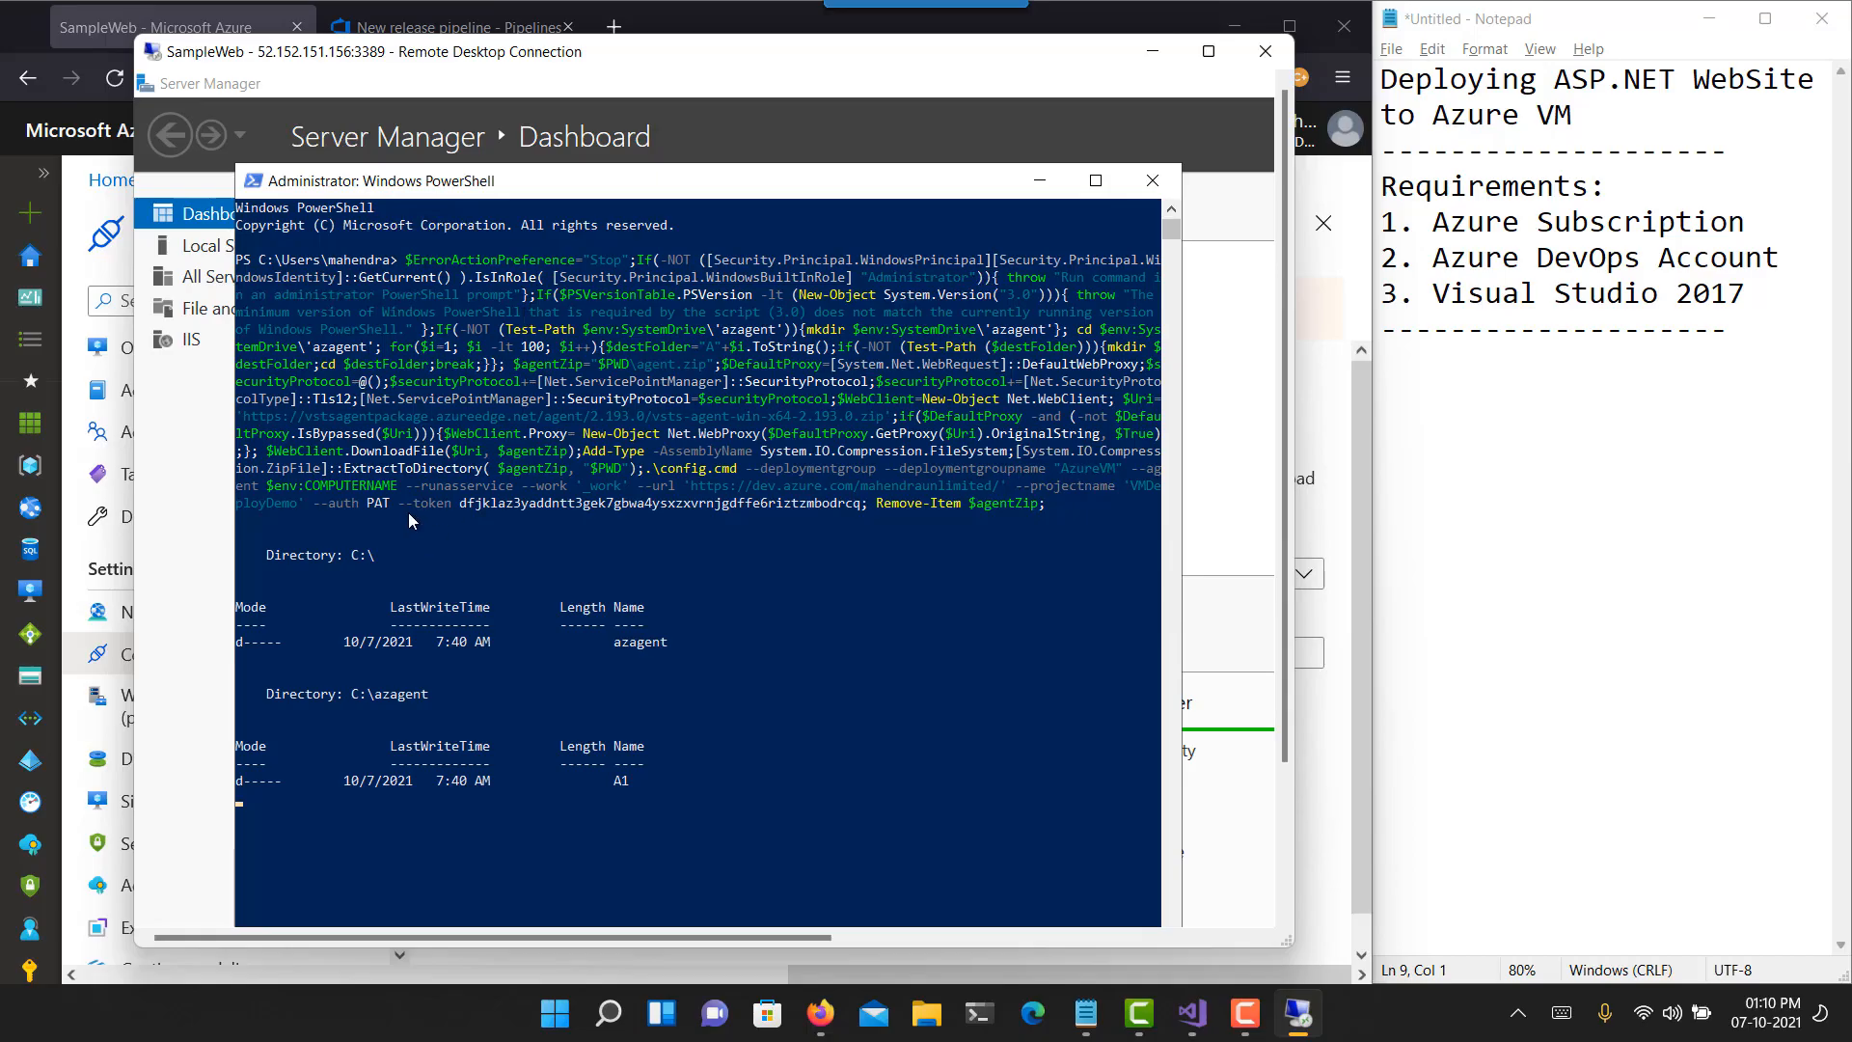
{"action": "left_click_drag", "start_coordinate": [363, 504], "coordinate": [881, 518]}
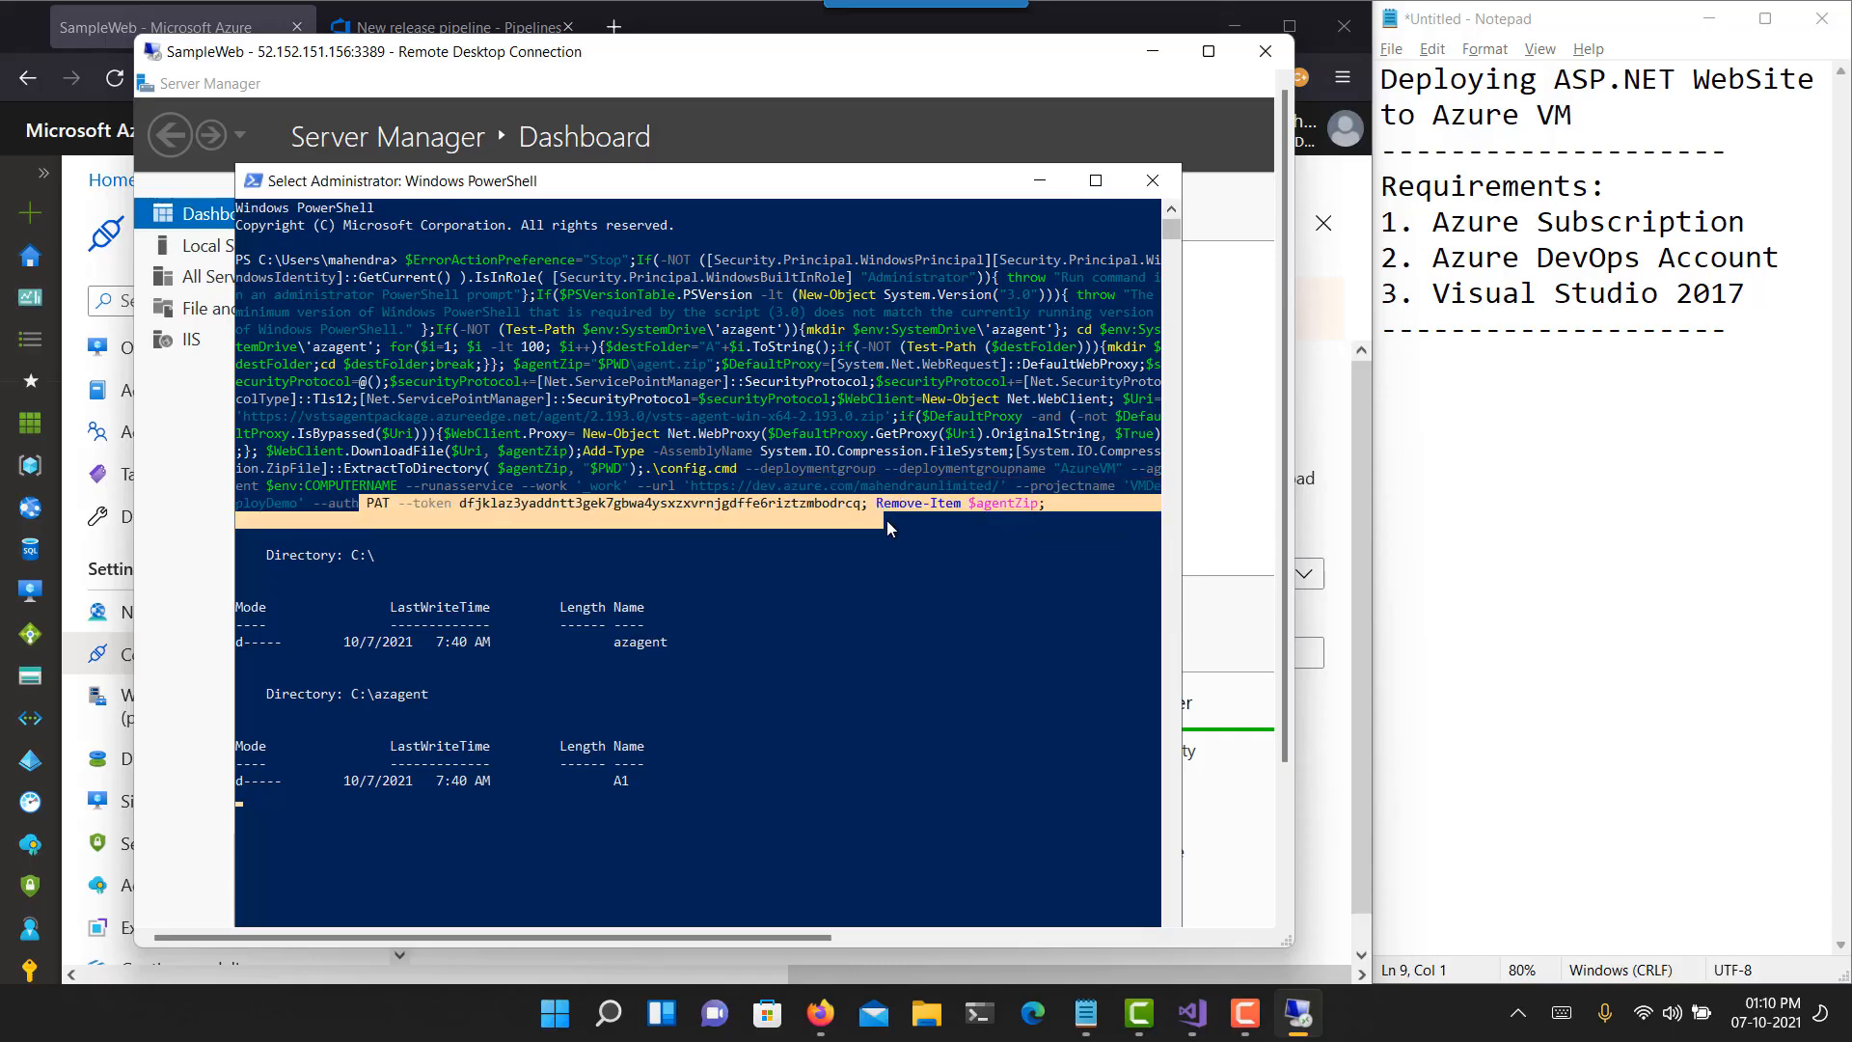
{"action": "right_click", "coordinate": [905, 546]}
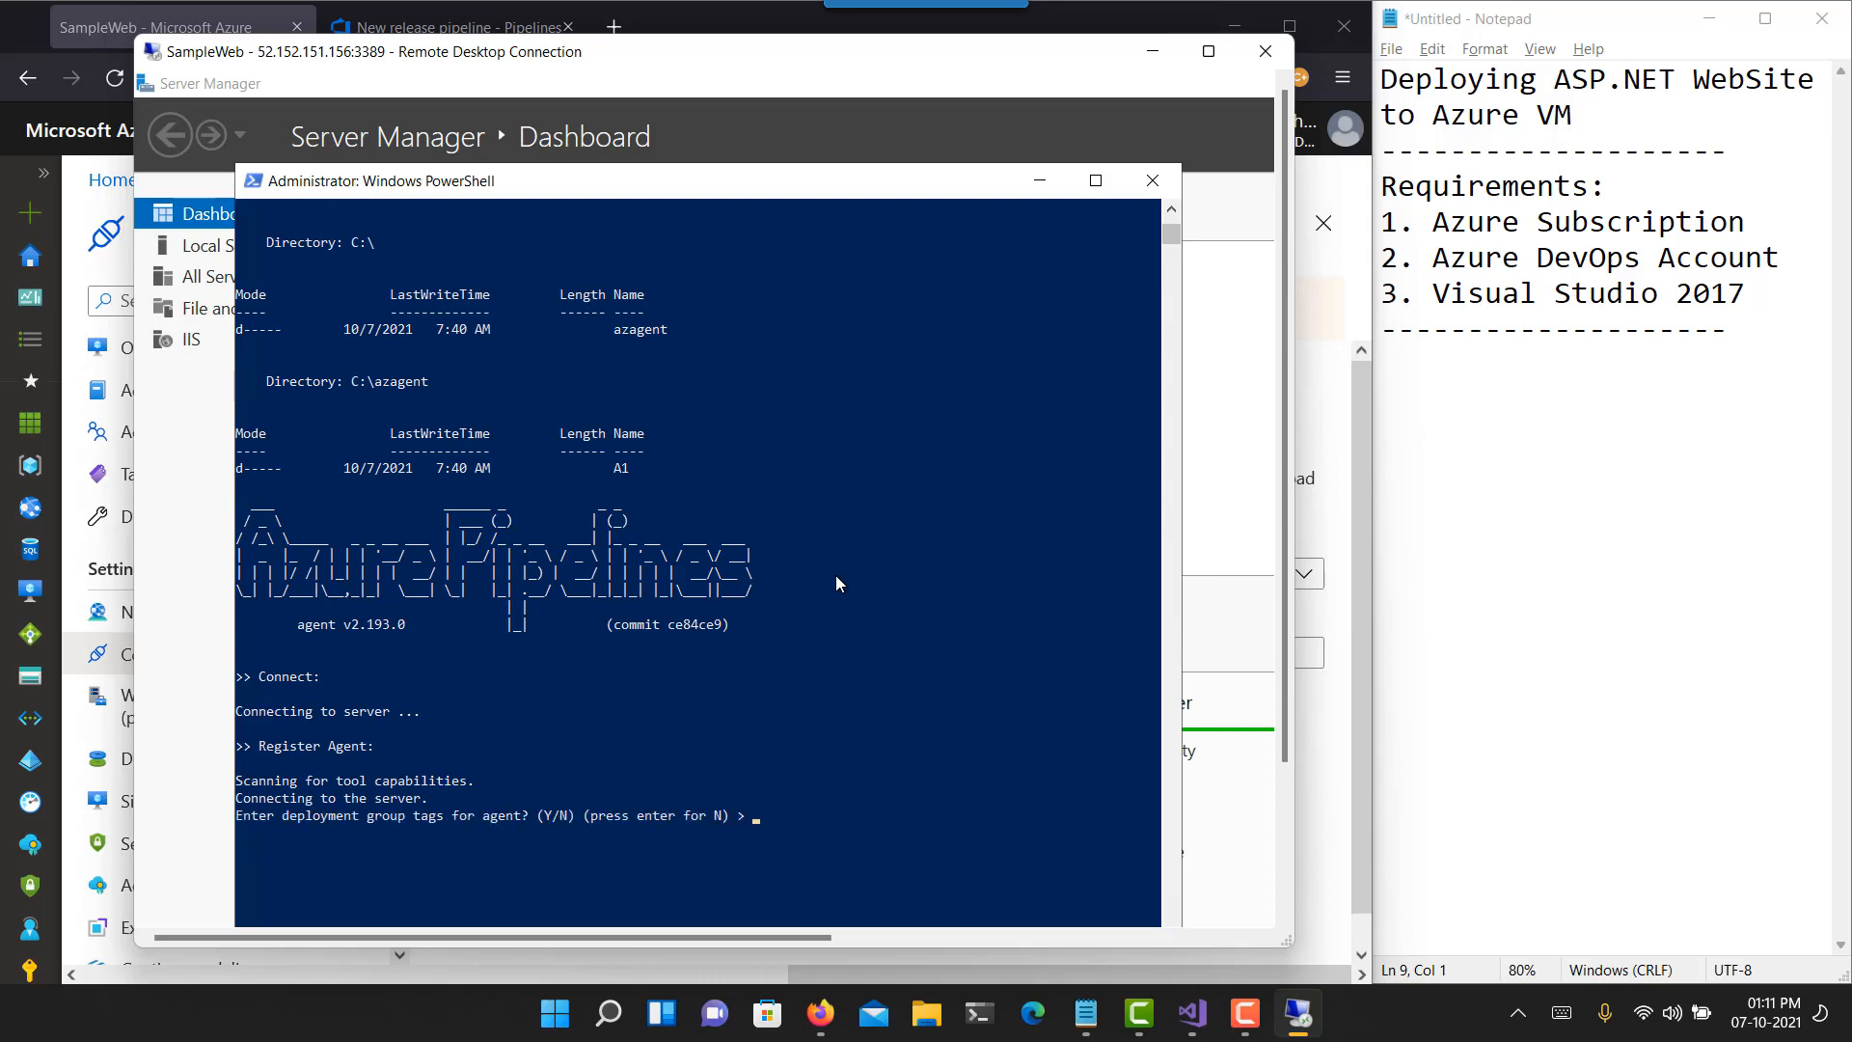
- Accept the agent setup defaults: no deployment group tags, NT AUTHORITY\SYSTEM as the service account, and immediate service start
{"action": "key", "text": "Return"}
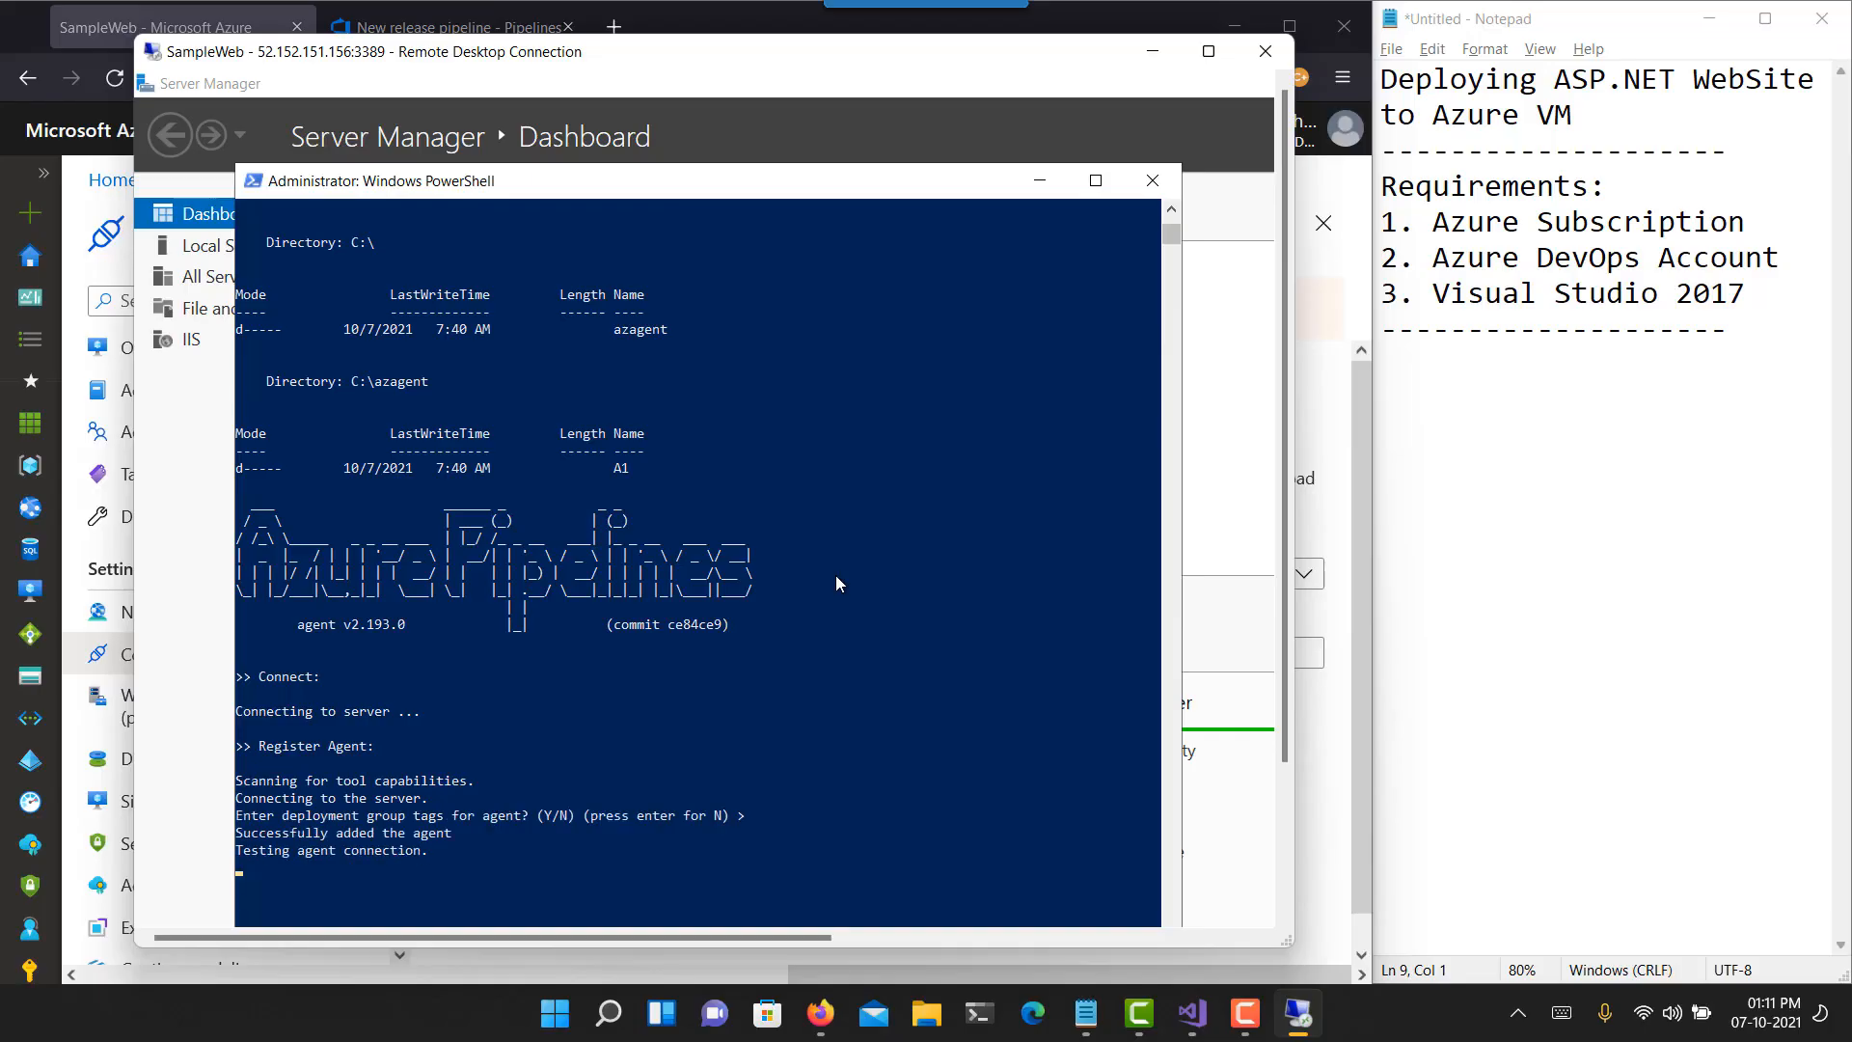
{"action": "key", "text": "Return"}
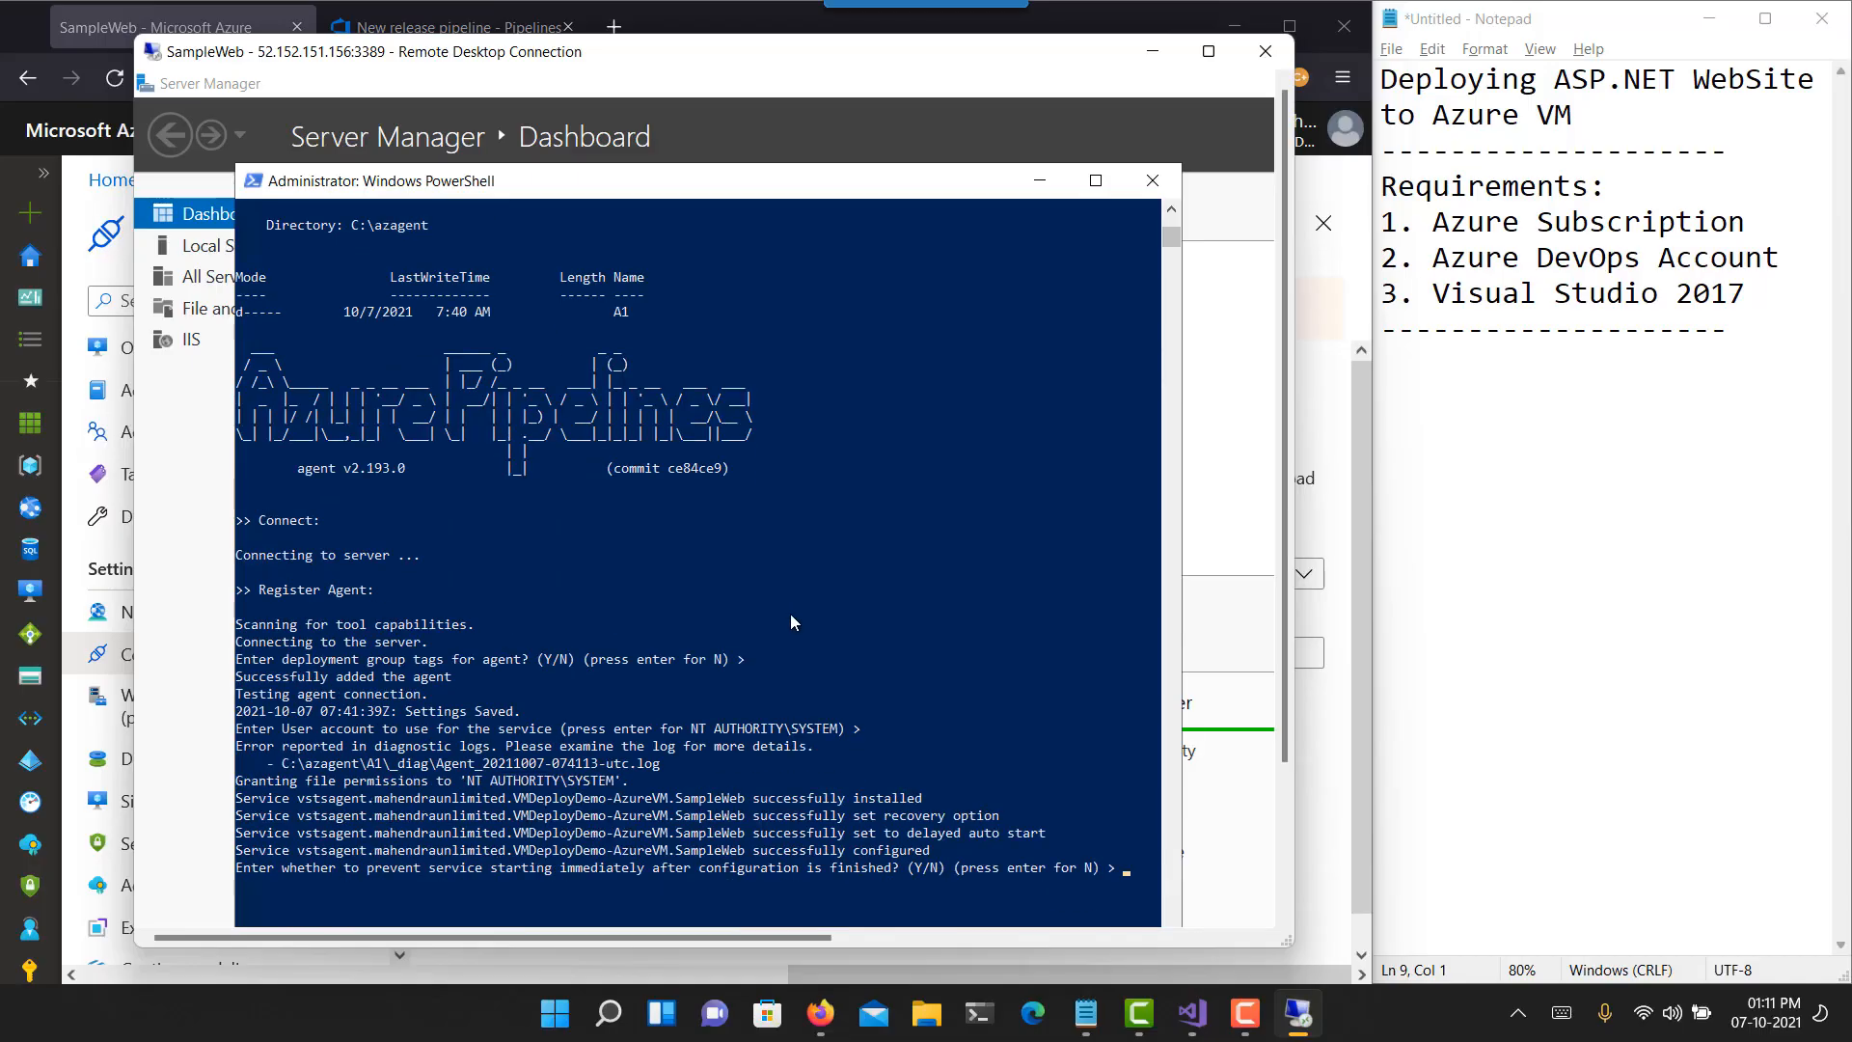
{"action": "scroll", "coordinate": [791, 615], "scroll_direction": "up", "scroll_amount": 3}
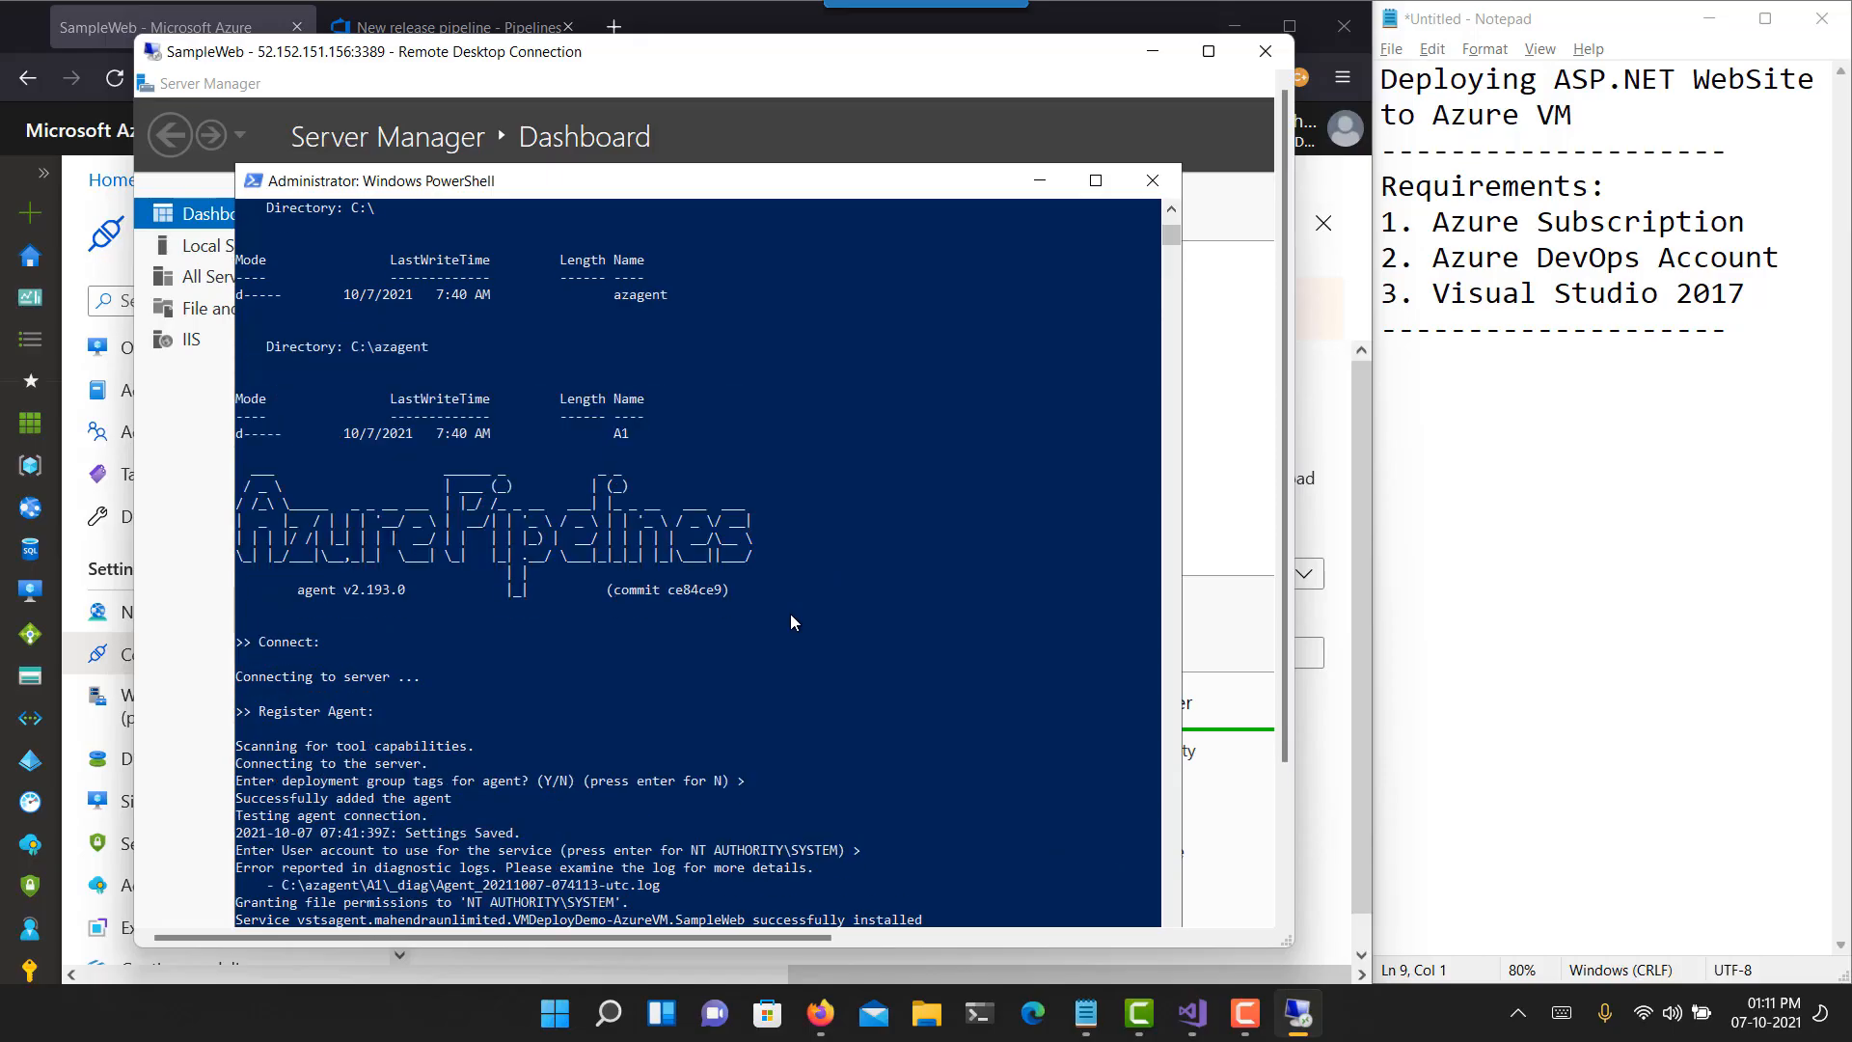
{"action": "scroll", "coordinate": [771, 608], "scroll_direction": "down", "scroll_amount": 4}
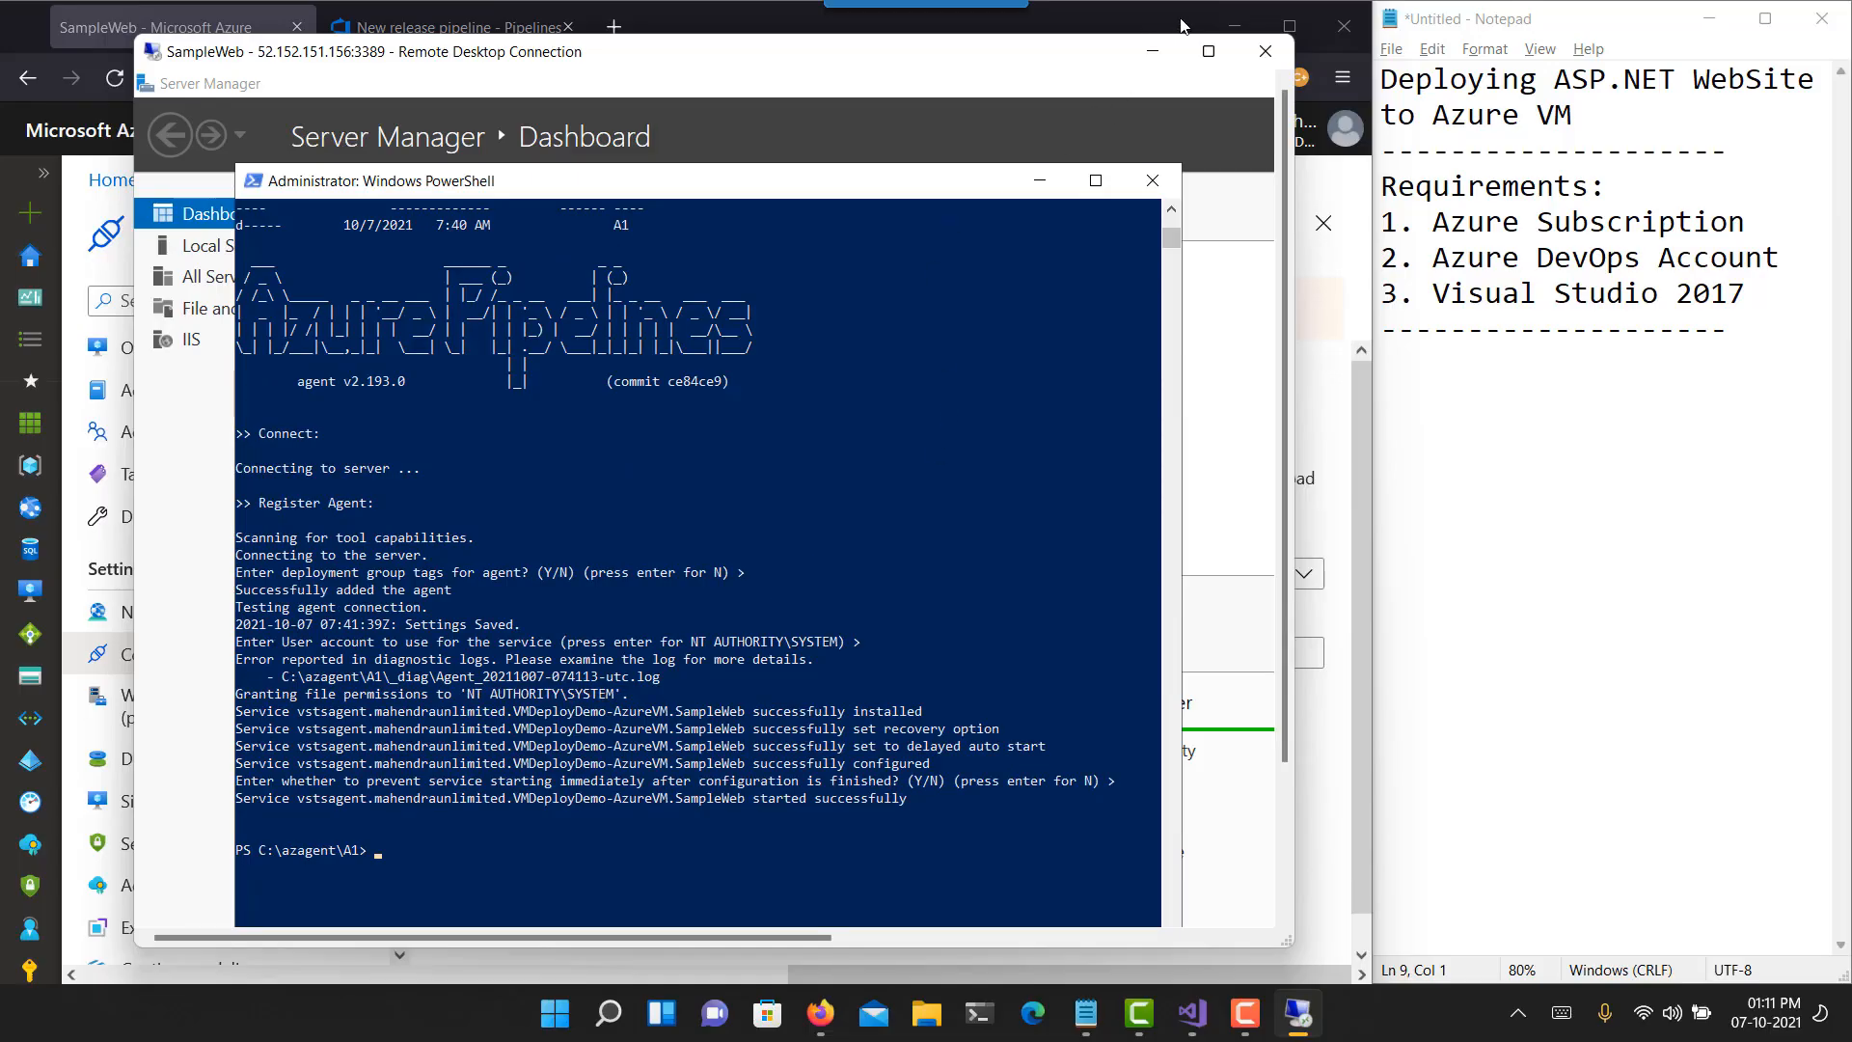
- Return to the release pipeline, refresh the deployment groups and select AzureVM for the IIS Deployment job
{"action": "left_click", "coordinate": [1153, 51]}
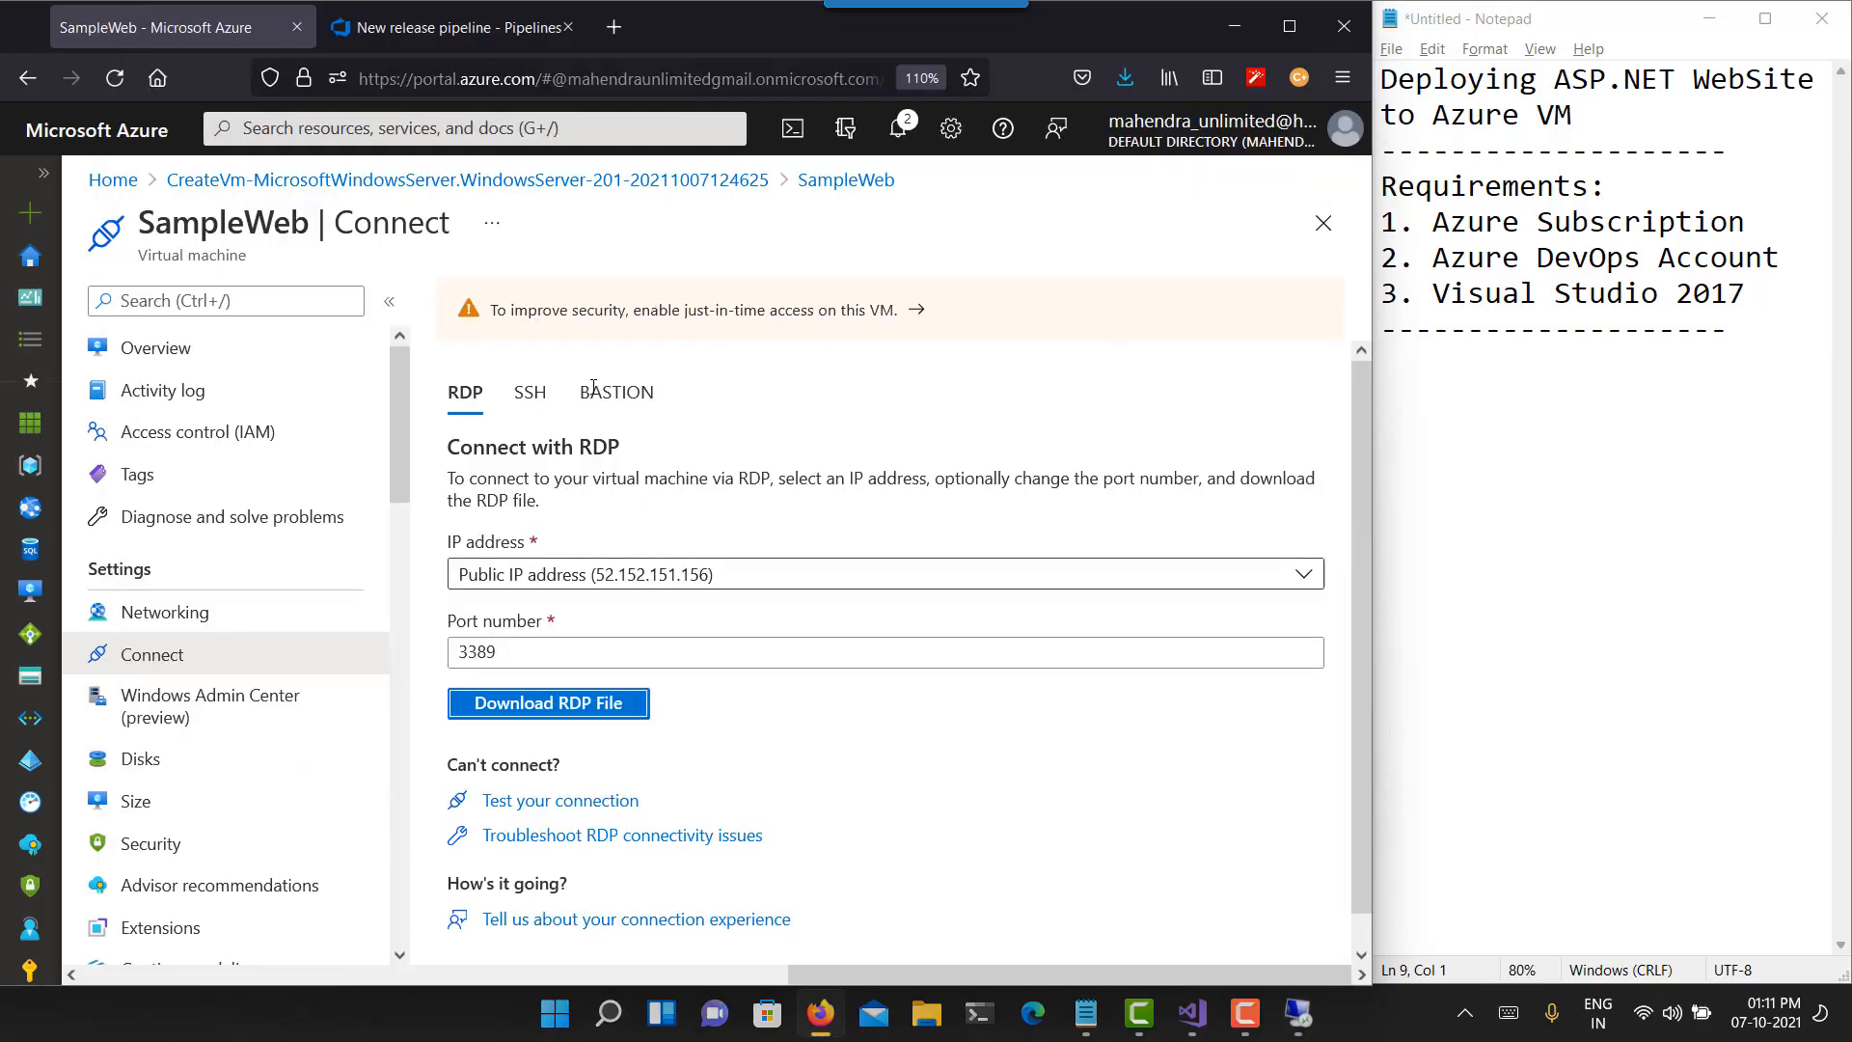
{"action": "left_click", "coordinate": [471, 38]}
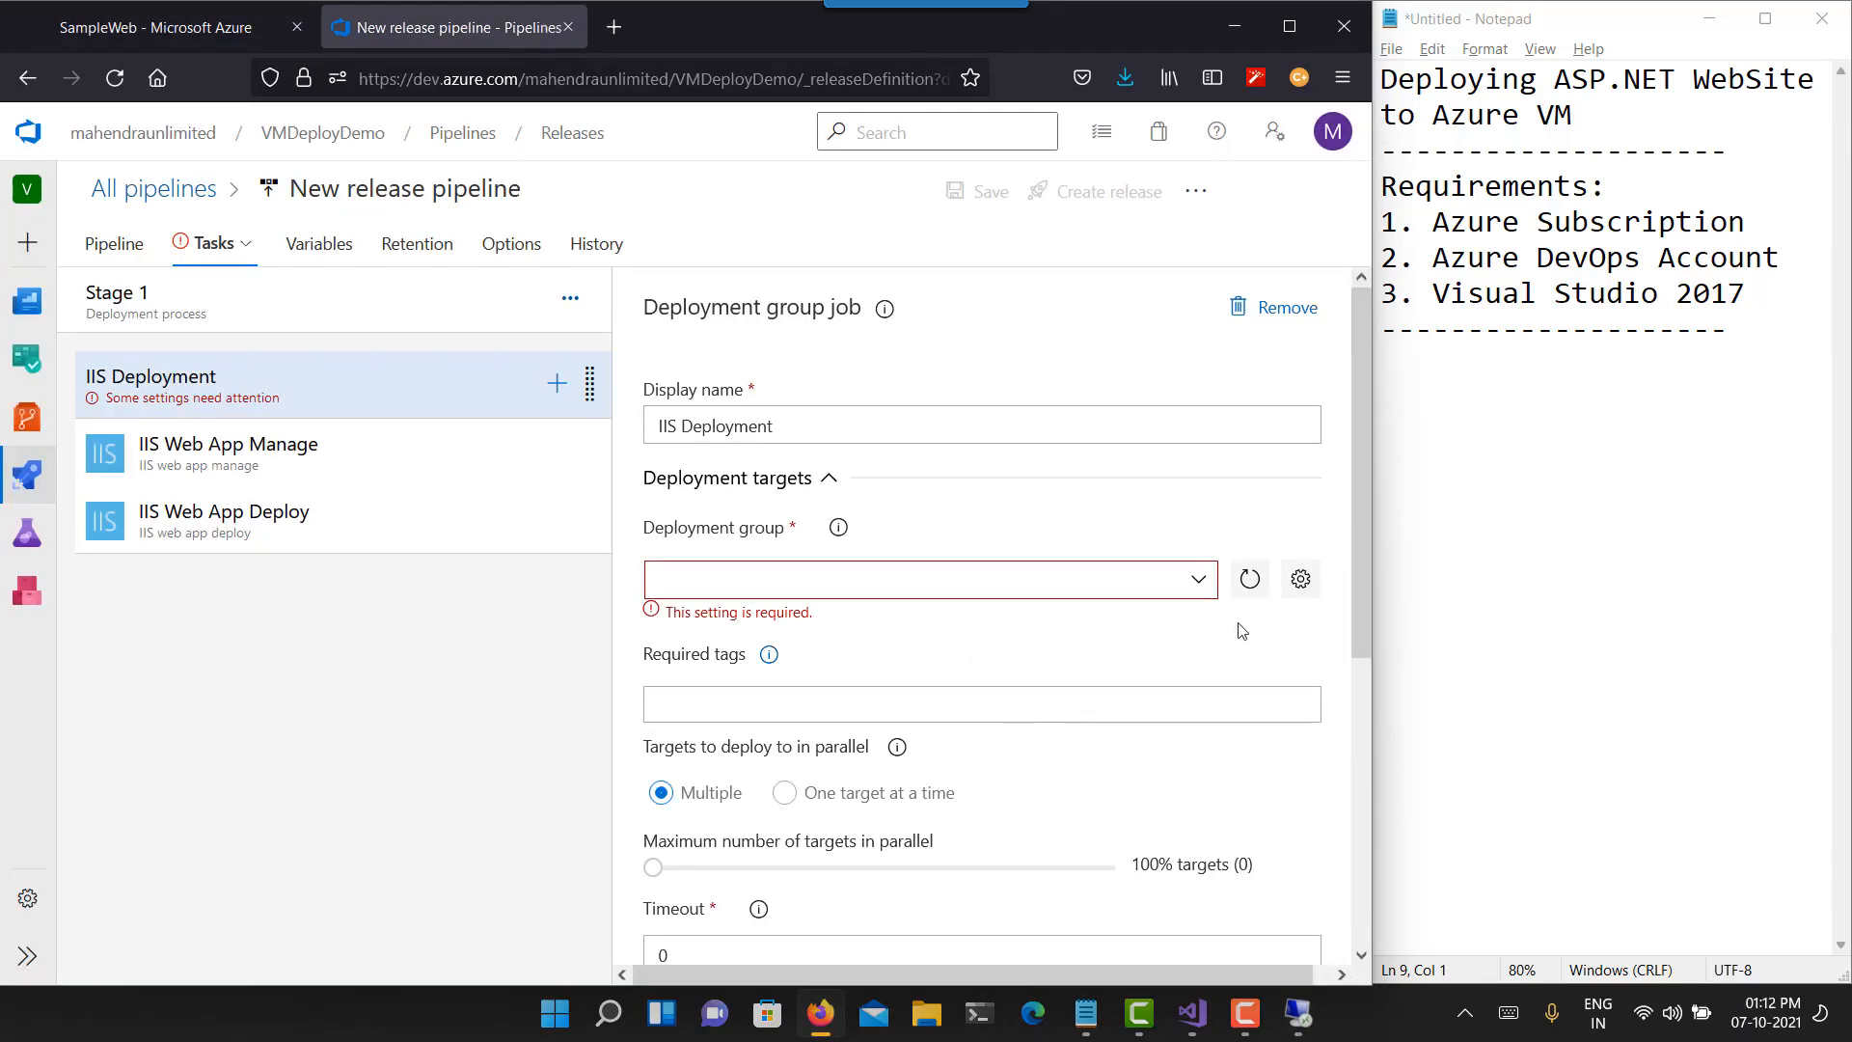
{"action": "left_click", "coordinate": [1201, 584]}
{"action": "left_click", "coordinate": [1201, 581]}
{"action": "left_click", "coordinate": [1249, 581]}
{"action": "left_click", "coordinate": [1199, 584]}
{"action": "left_click", "coordinate": [739, 625]}
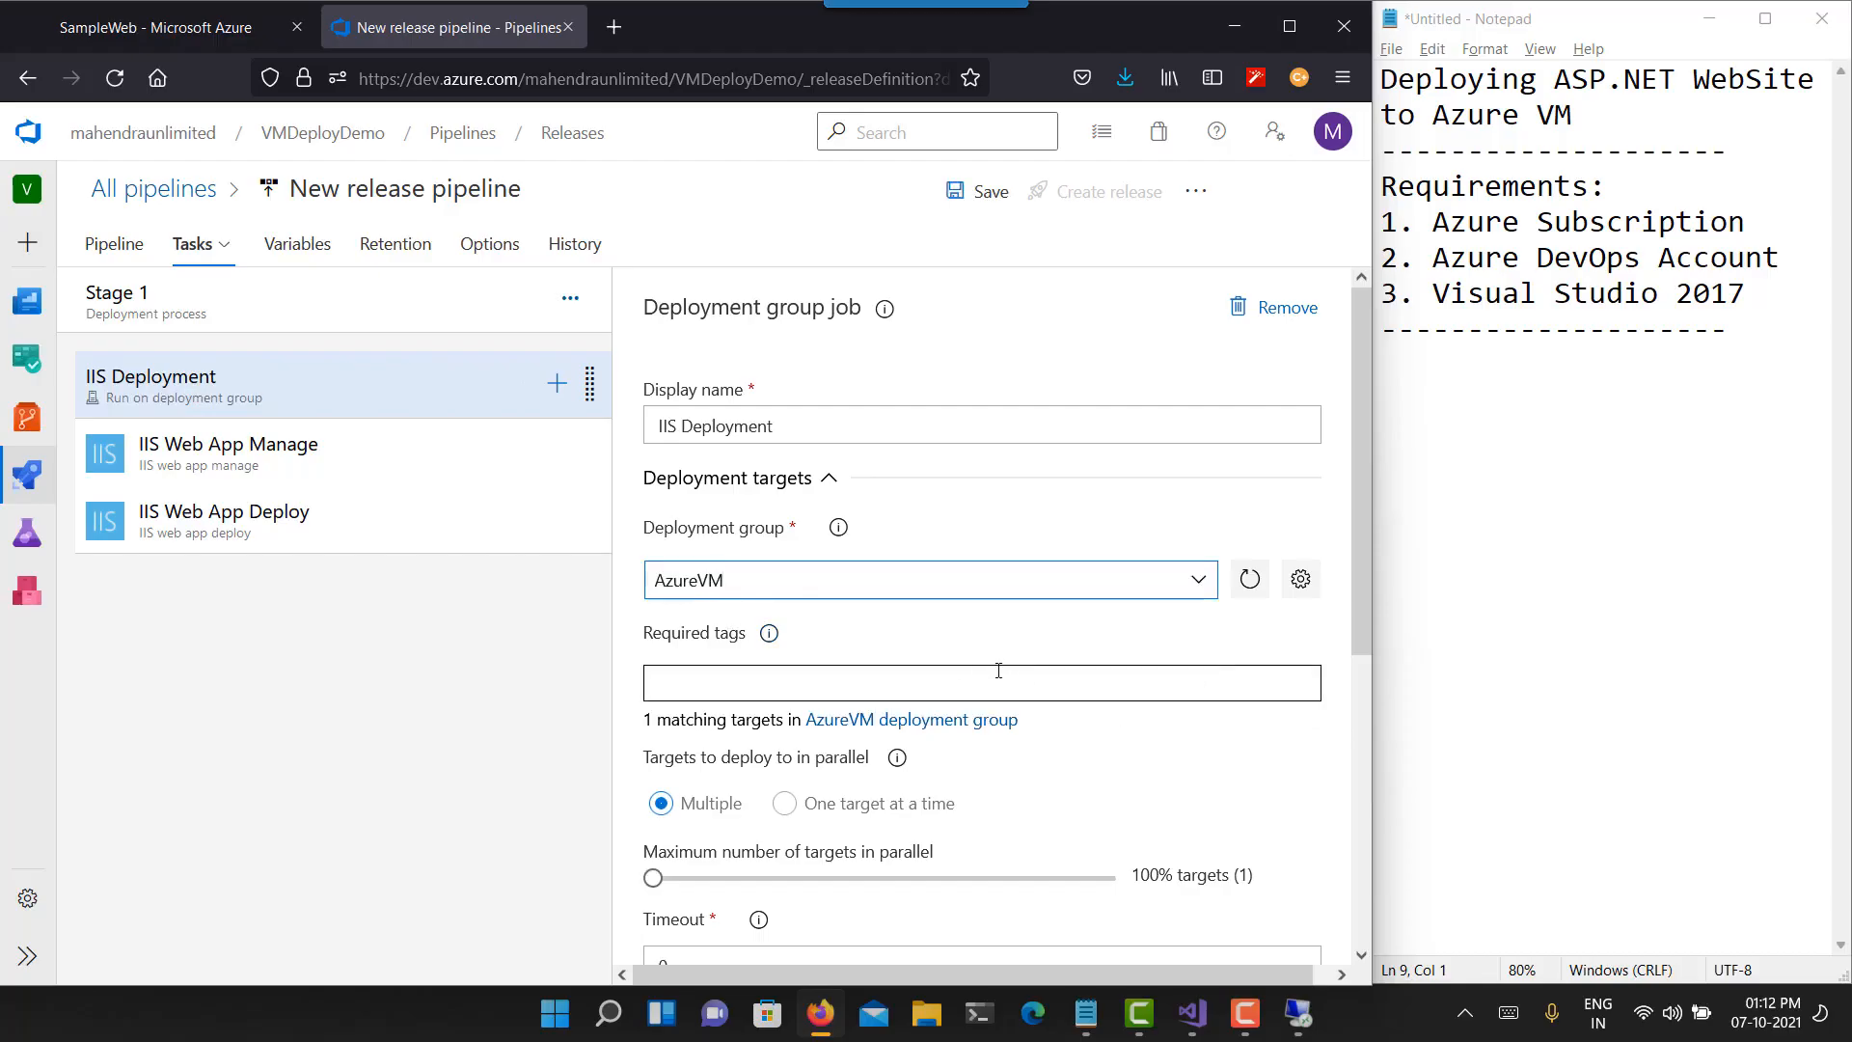
- Review the IIS Deployment job's remaining settings and open the website settings of the IIS Web App Manage task
{"action": "scroll", "coordinate": [998, 670], "scroll_direction": "down", "scroll_amount": 4}
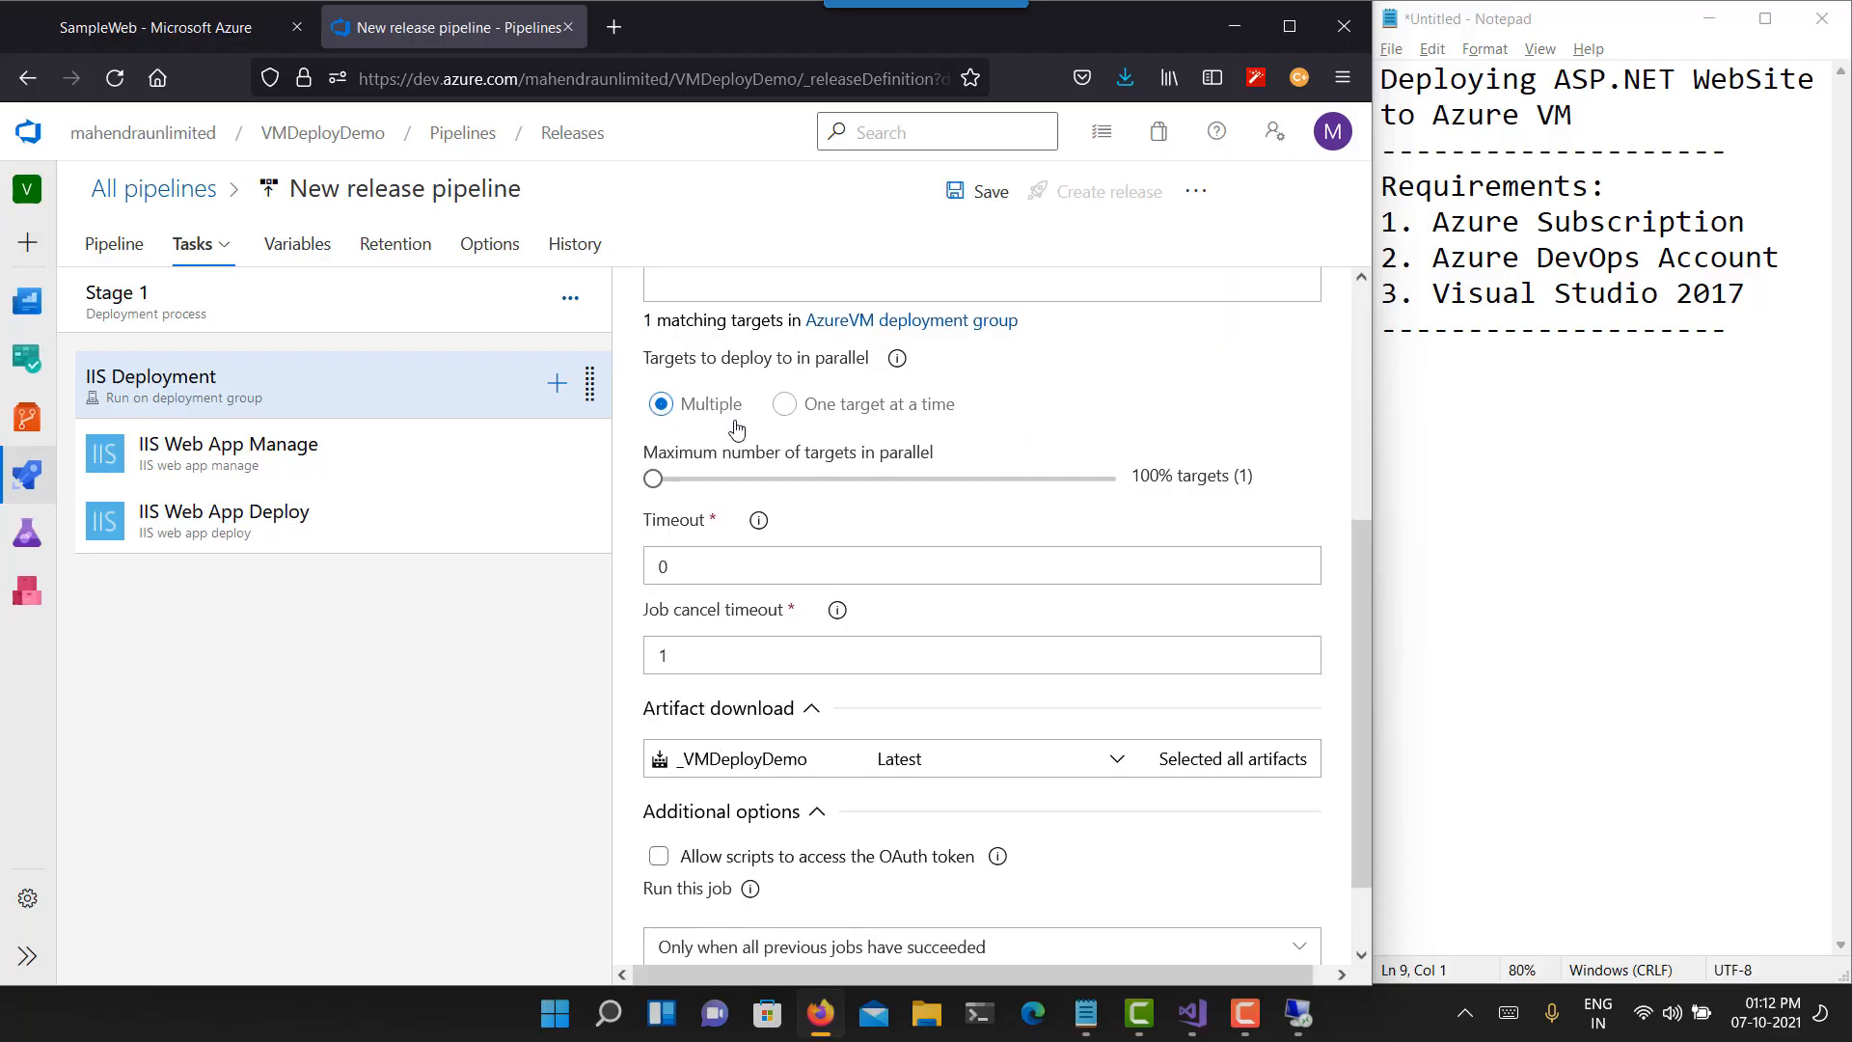
{"action": "scroll", "coordinate": [791, 735], "scroll_direction": "down", "scroll_amount": 1}
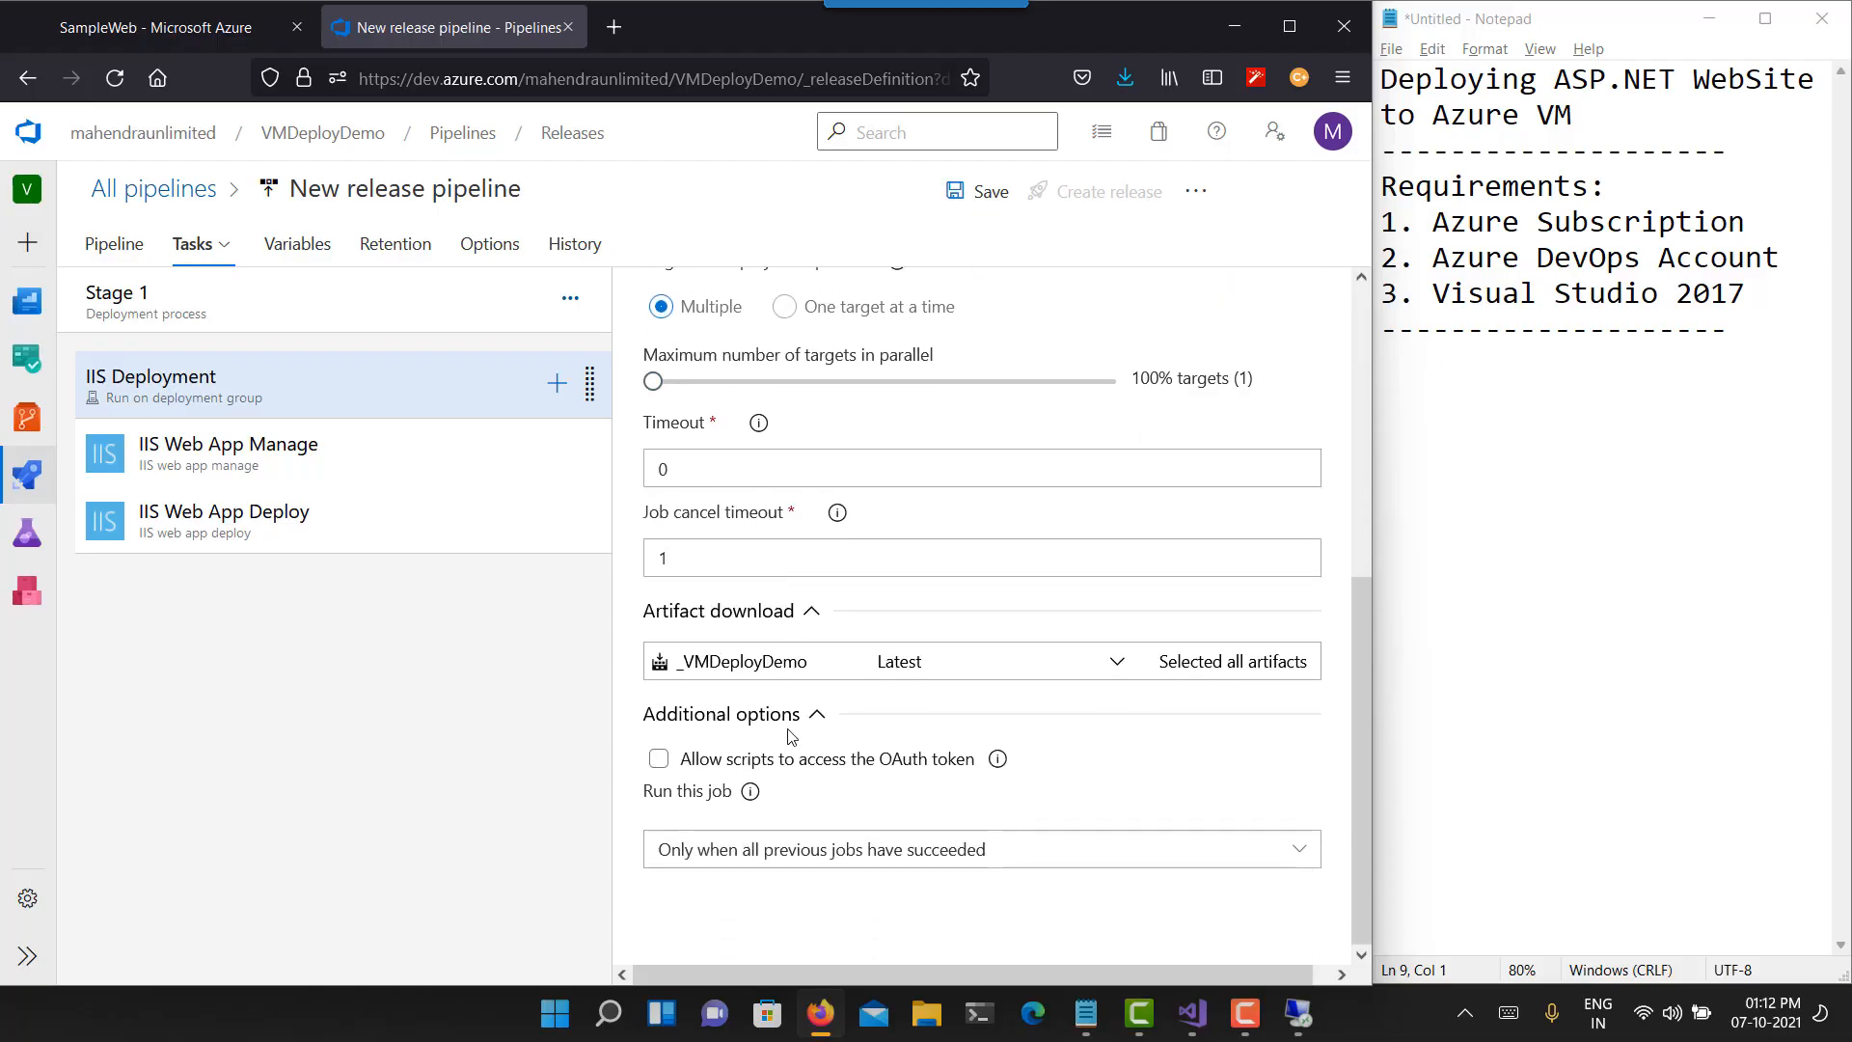
{"action": "left_click", "coordinate": [798, 768]}
{"action": "left_click", "coordinate": [352, 488]}
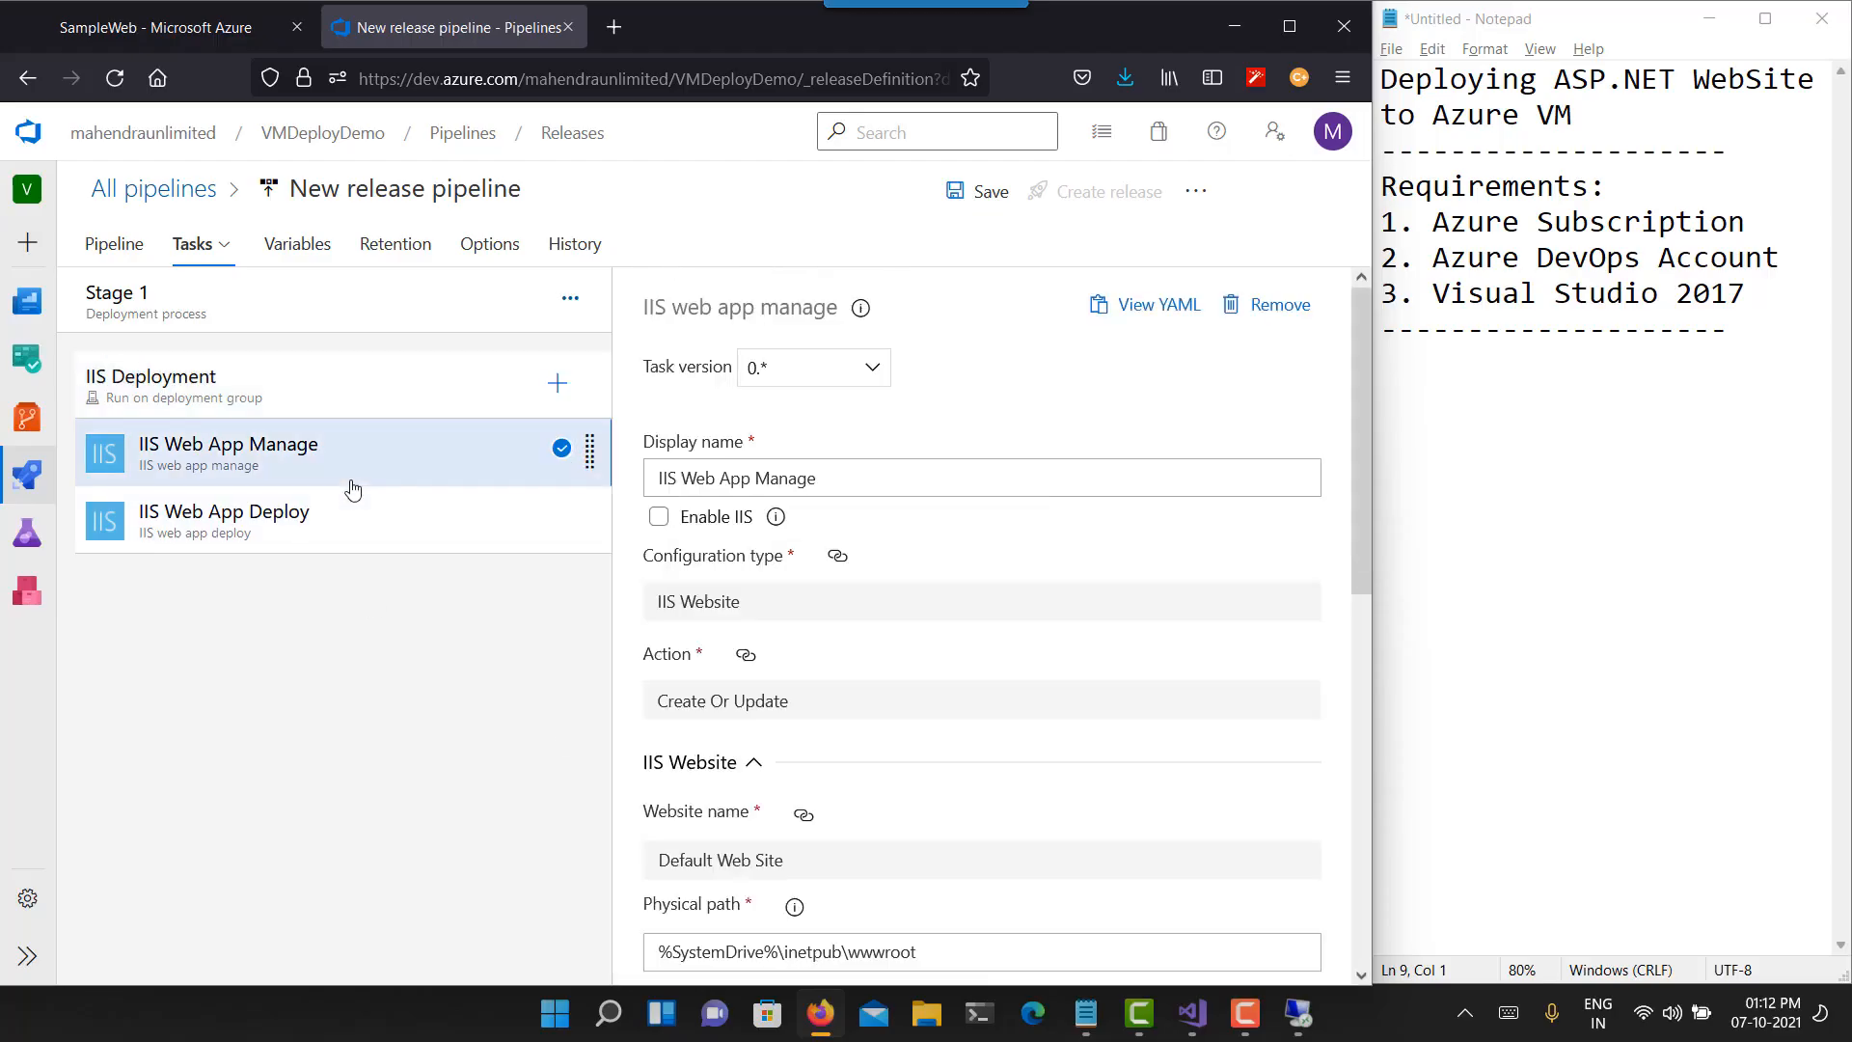
{"action": "scroll", "coordinate": [762, 693], "scroll_direction": "down", "scroll_amount": 3}
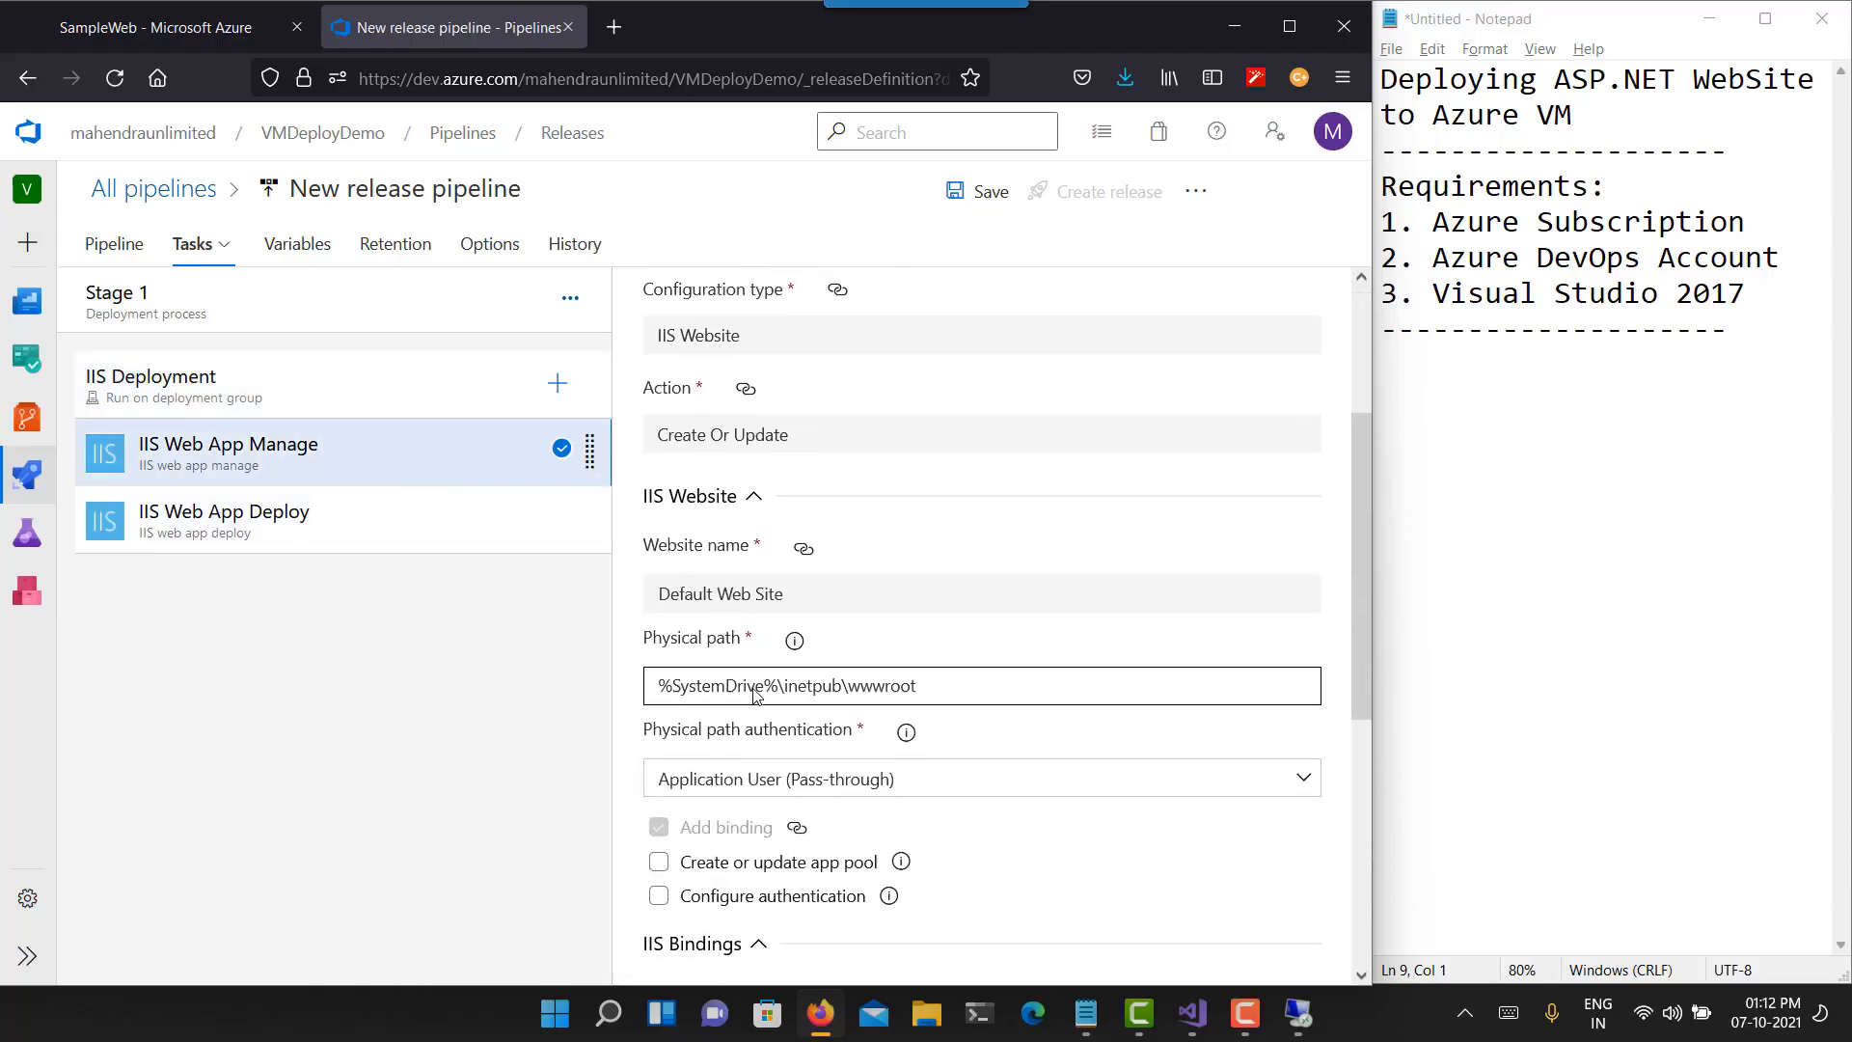
- Try Windows Authentication as the physical path authentication and switch back to Application User (Pass-through)
{"action": "left_click", "coordinate": [912, 786]}
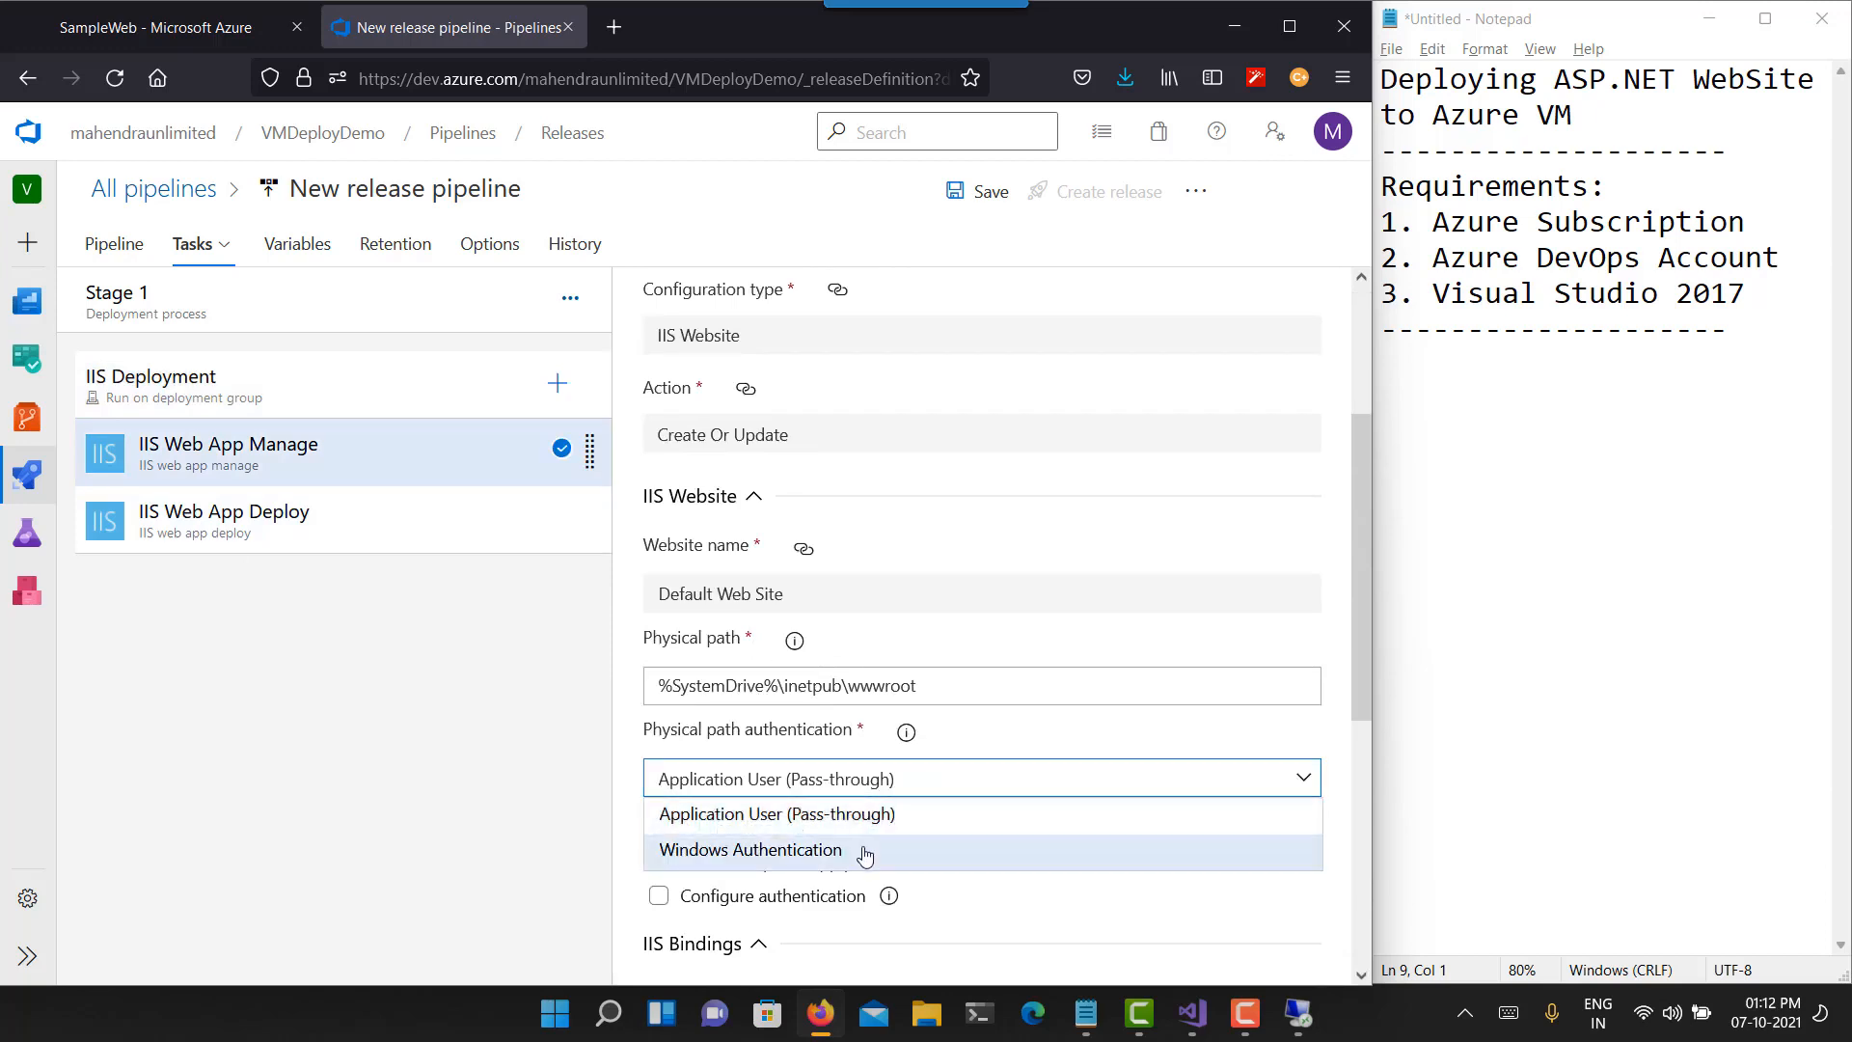
{"action": "left_click", "coordinate": [866, 850]}
{"action": "left_click", "coordinate": [876, 791]}
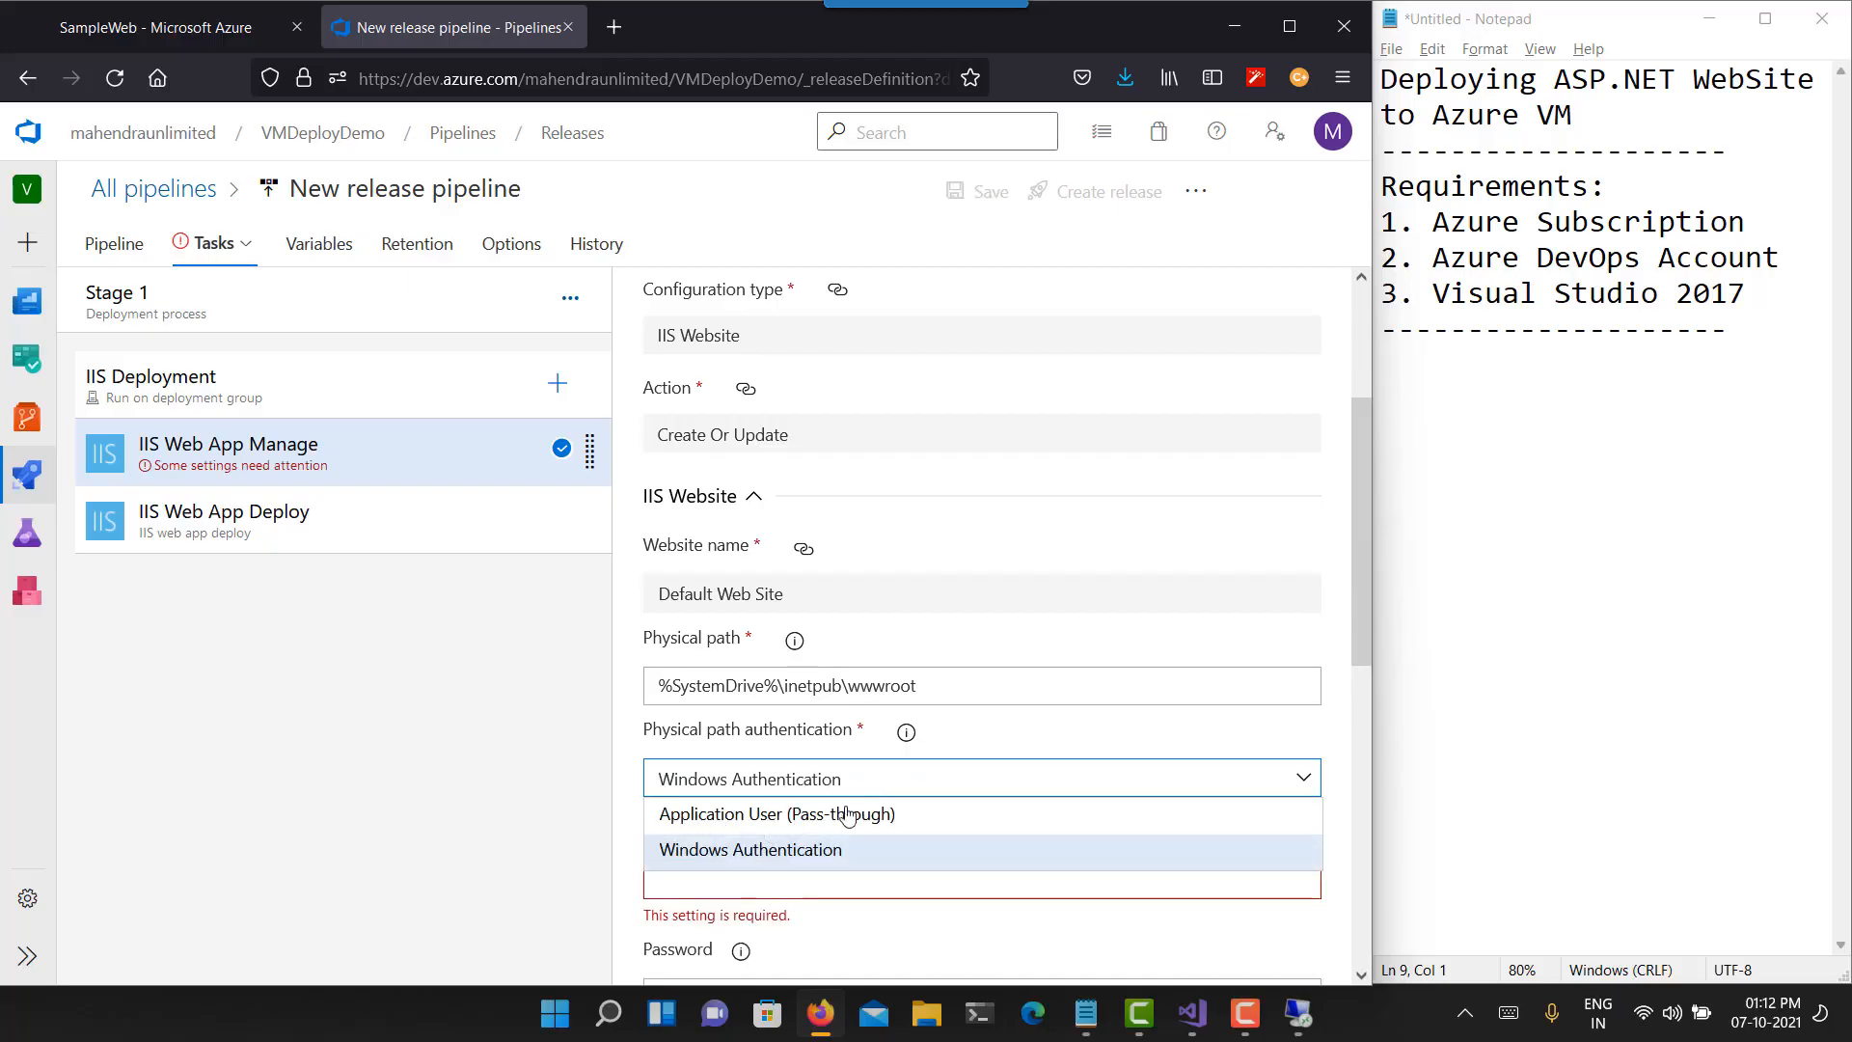
{"action": "left_click", "coordinate": [839, 814]}
- Examine the app pool, bindings and advanced settings of the IIS Web App Manage task
{"action": "scroll", "coordinate": [963, 838], "scroll_direction": "down", "scroll_amount": 2}
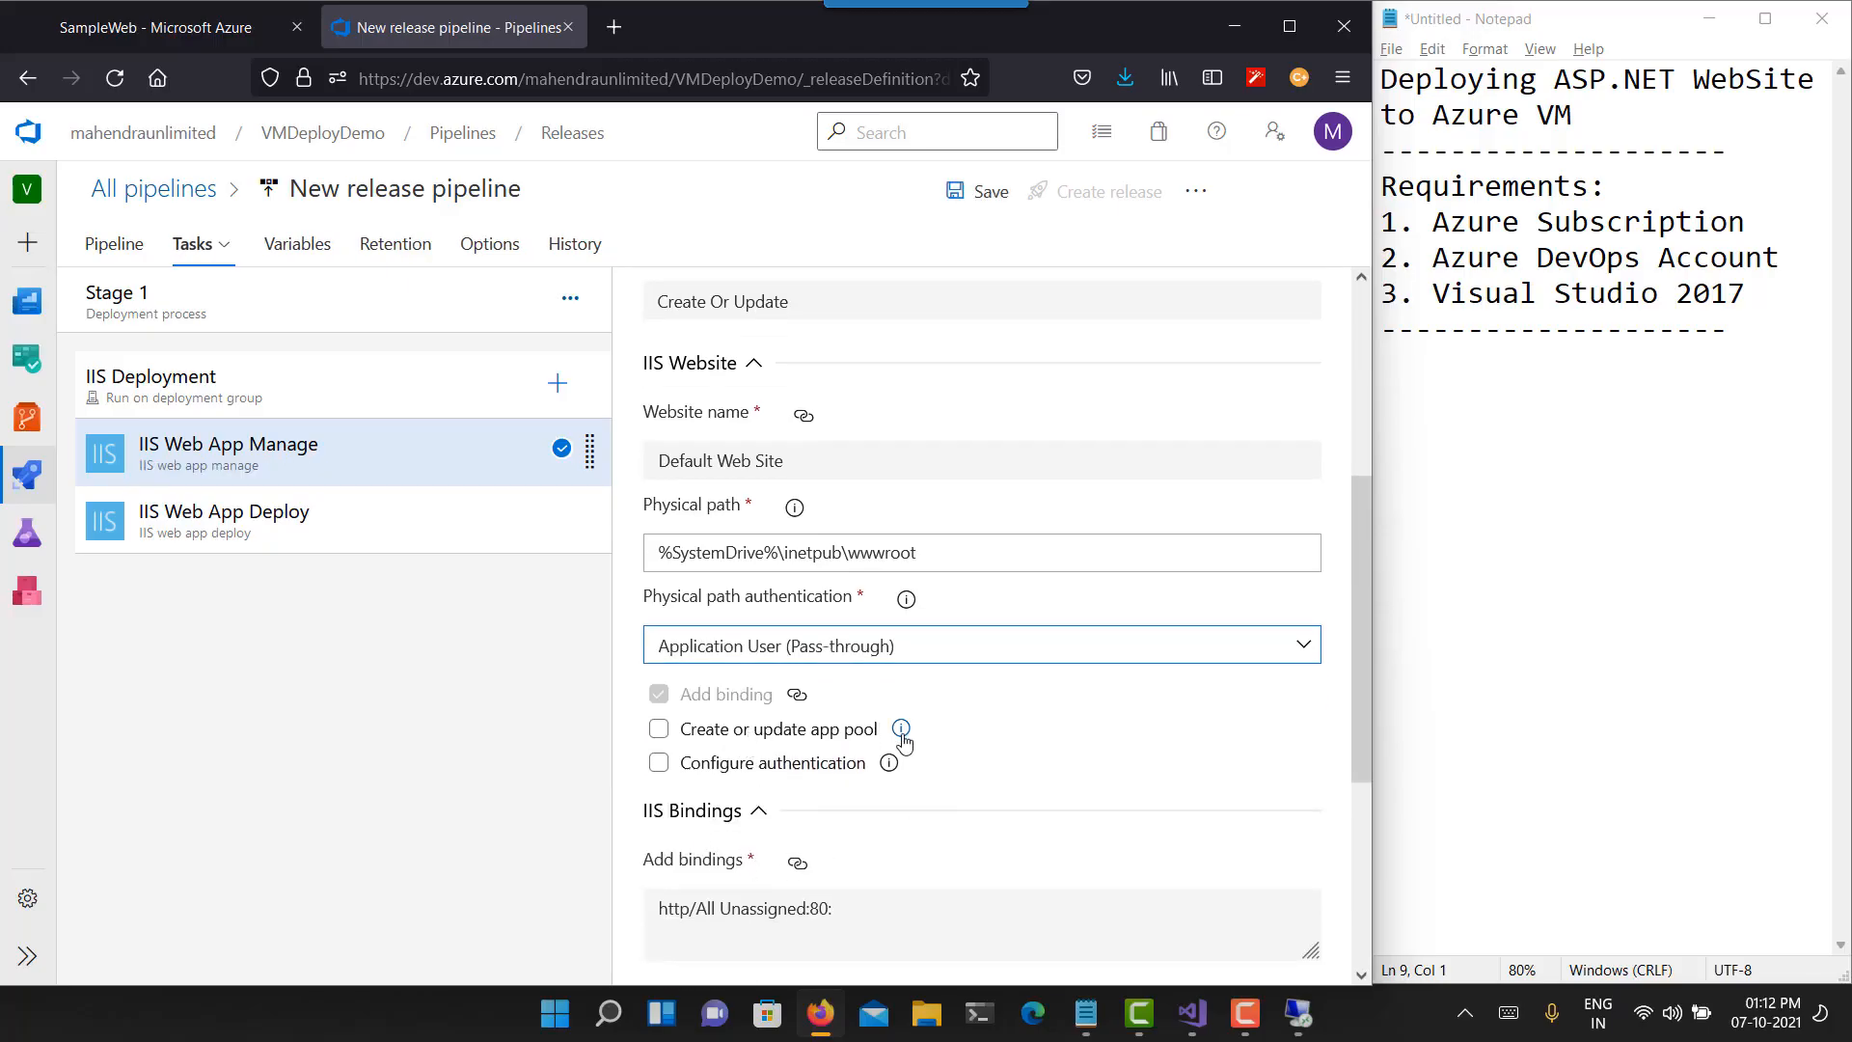
{"action": "scroll", "coordinate": [916, 769], "scroll_direction": "down", "scroll_amount": 2}
{"action": "scroll", "coordinate": [902, 806], "scroll_direction": "down", "scroll_amount": 3}
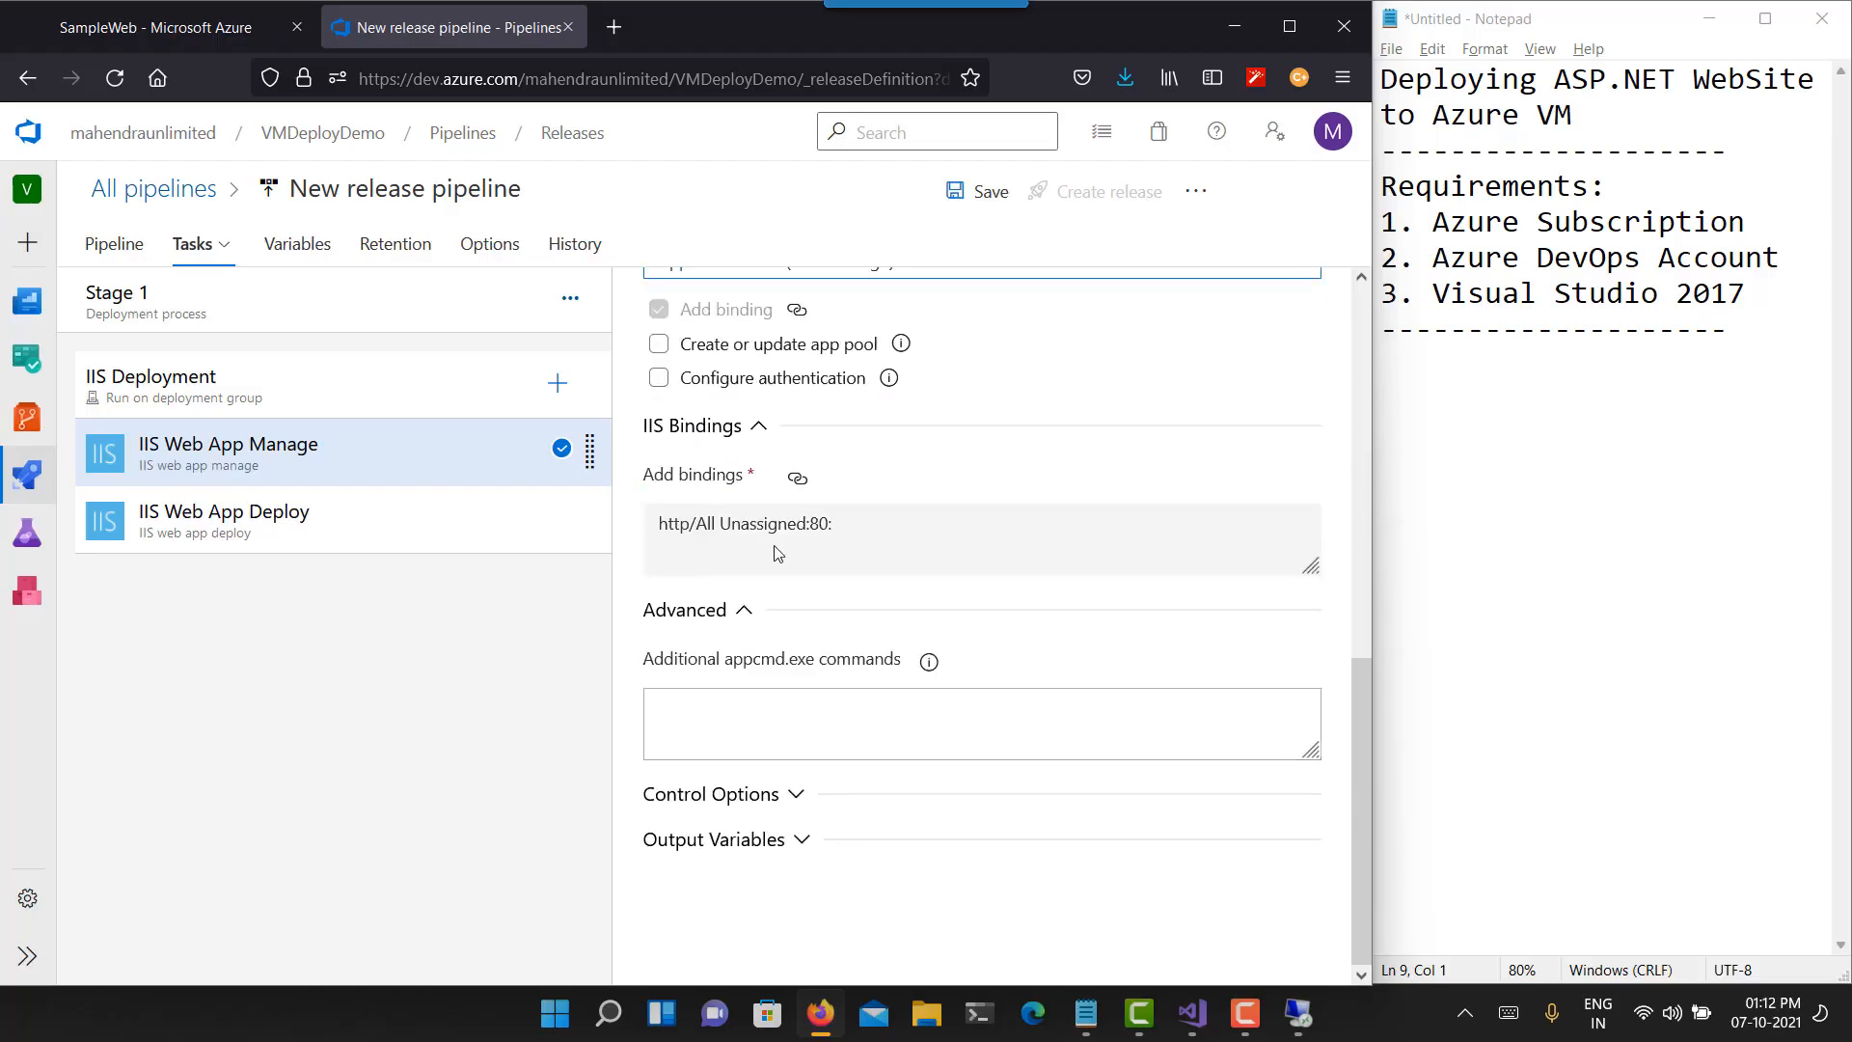
- Recheck the website name, physical path and authentication settings of the IIS Web App Manage task
{"action": "scroll", "coordinate": [952, 747], "scroll_direction": "up", "scroll_amount": 10}
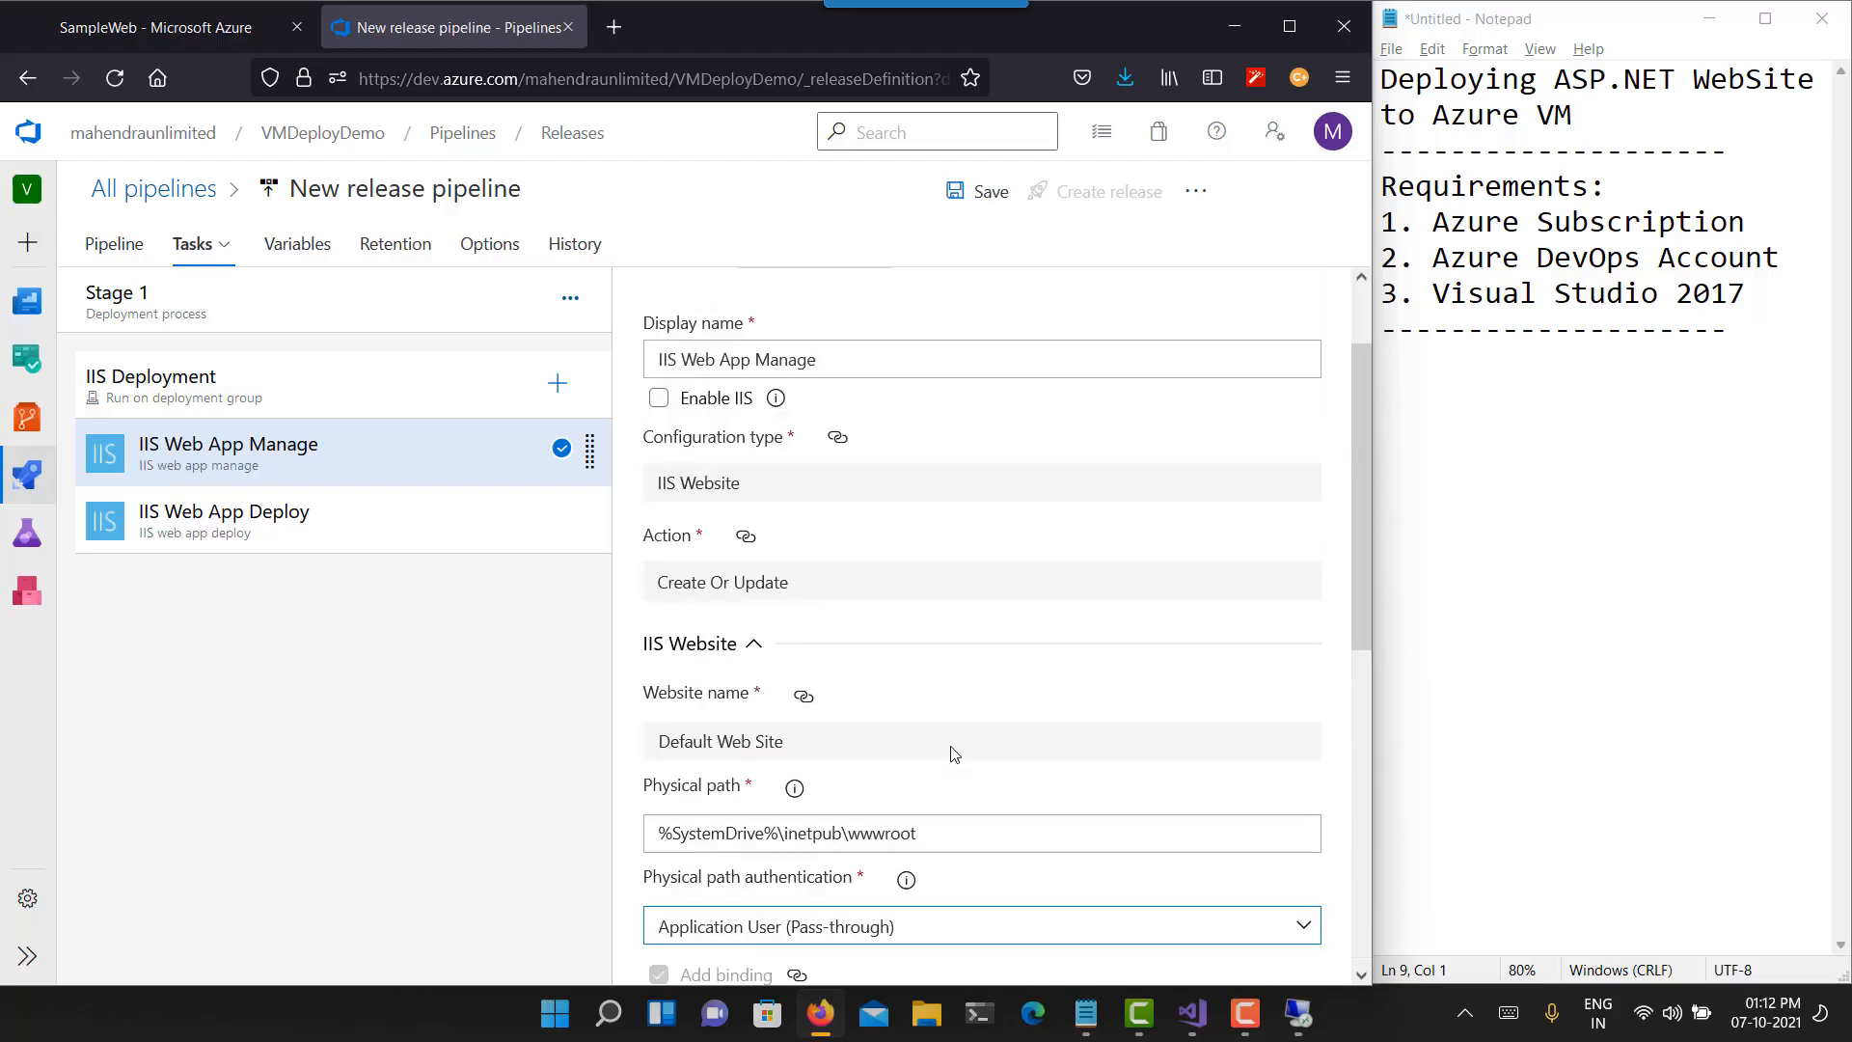
{"action": "scroll", "coordinate": [951, 752], "scroll_direction": "down", "scroll_amount": 2}
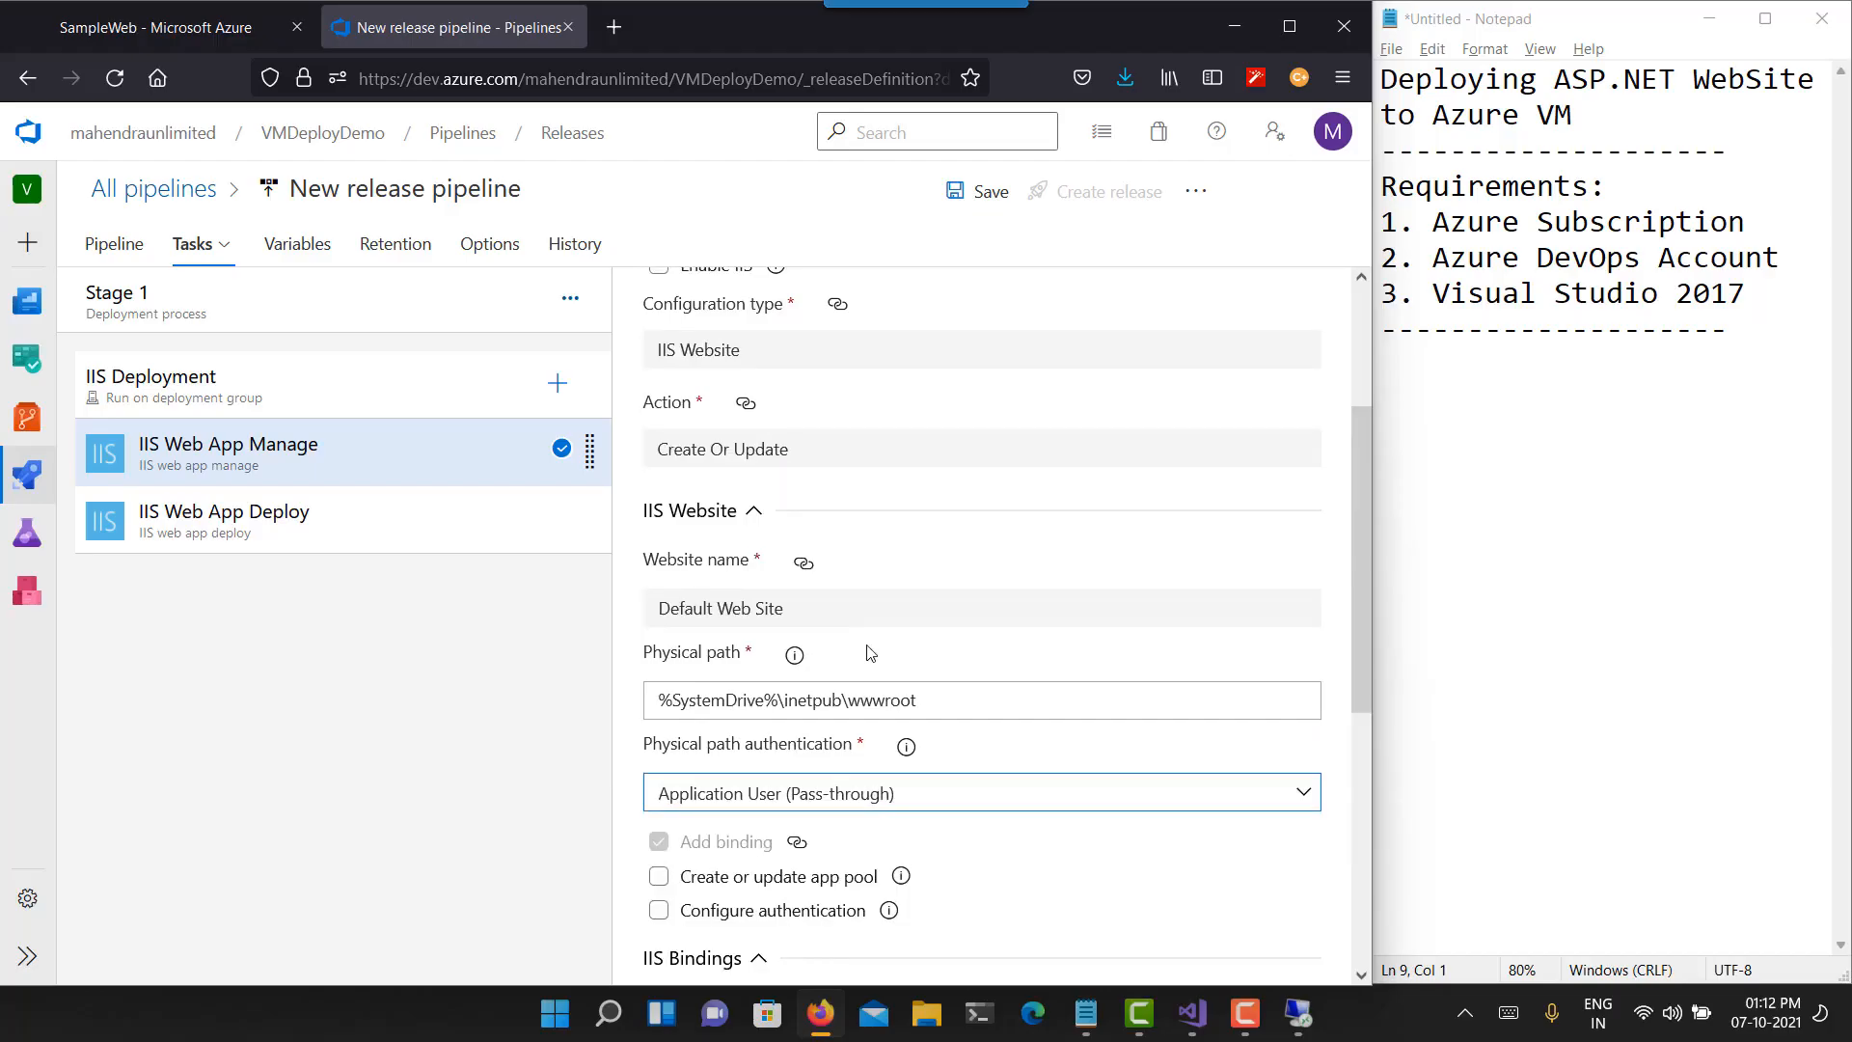
{"action": "scroll", "coordinate": [846, 579], "scroll_direction": "up", "scroll_amount": 2}
- Open the IIS Web App Deploy task and review its package path and advanced deployment options
{"action": "left_click", "coordinate": [318, 525]}
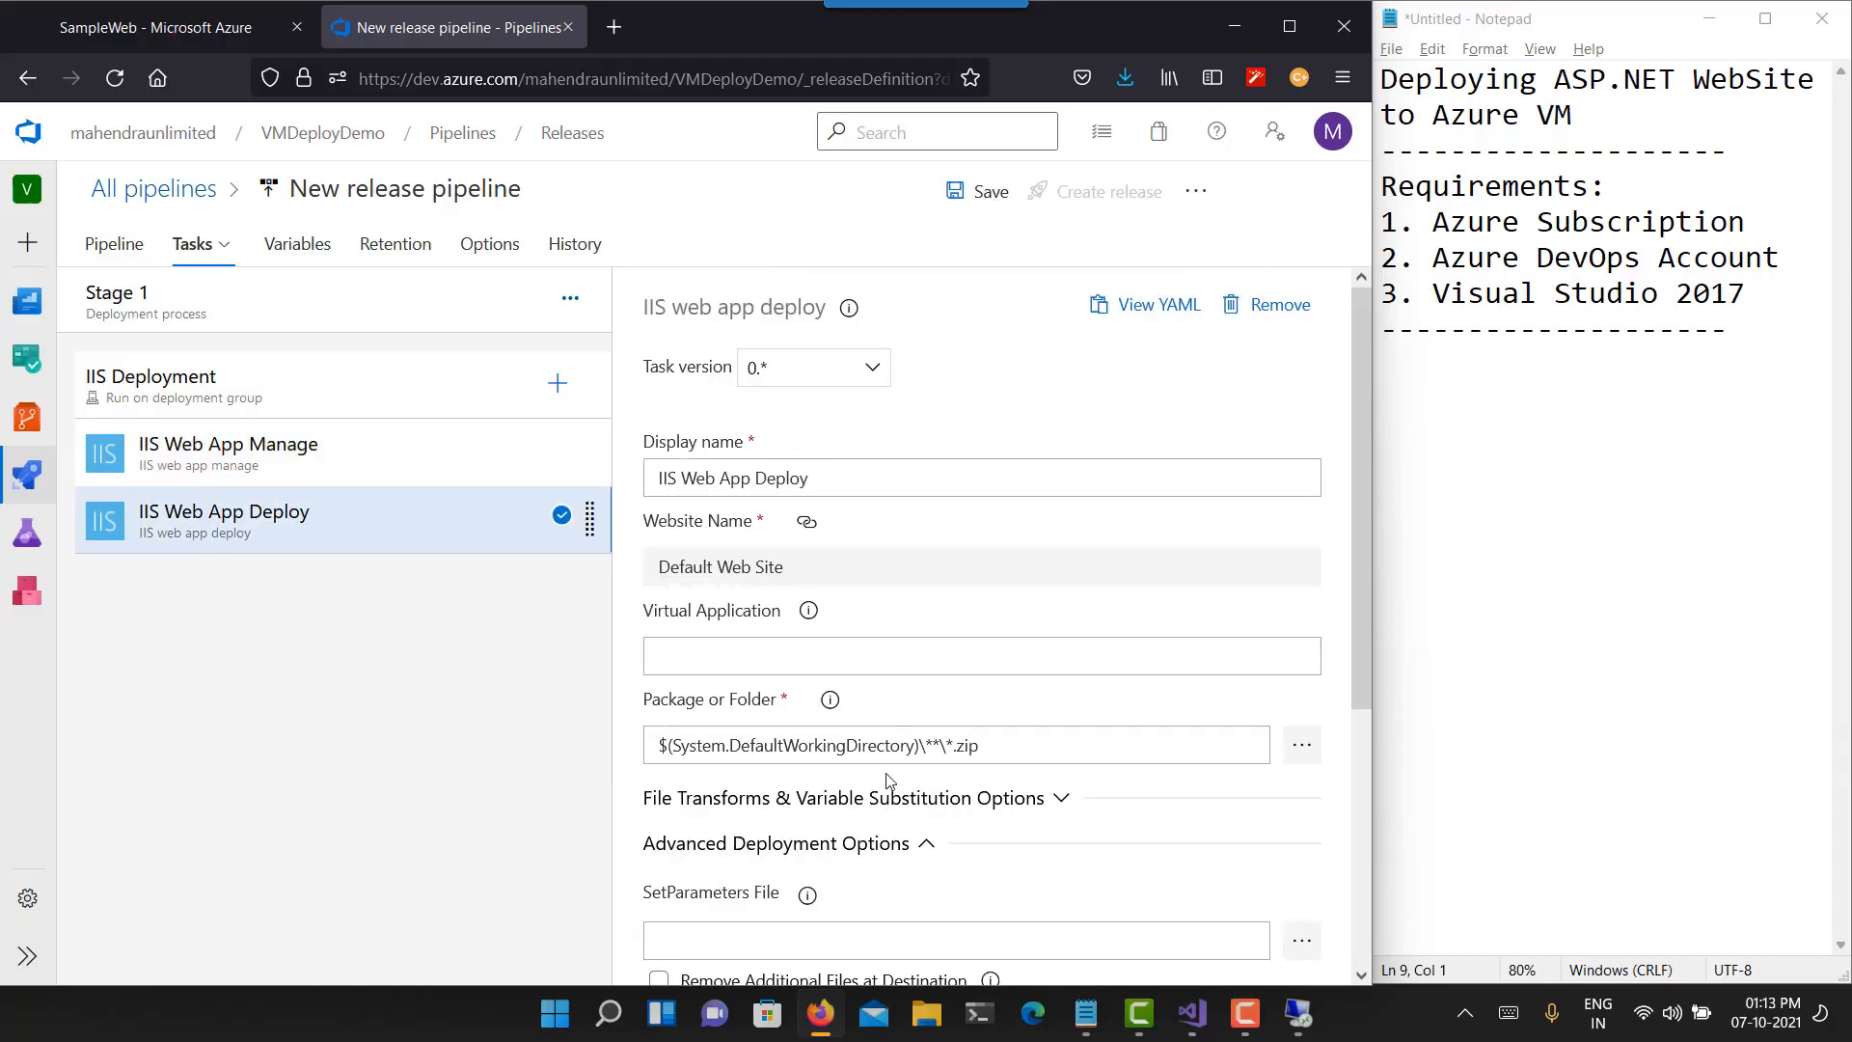
{"action": "scroll", "coordinate": [974, 757], "scroll_direction": "down", "scroll_amount": 2}
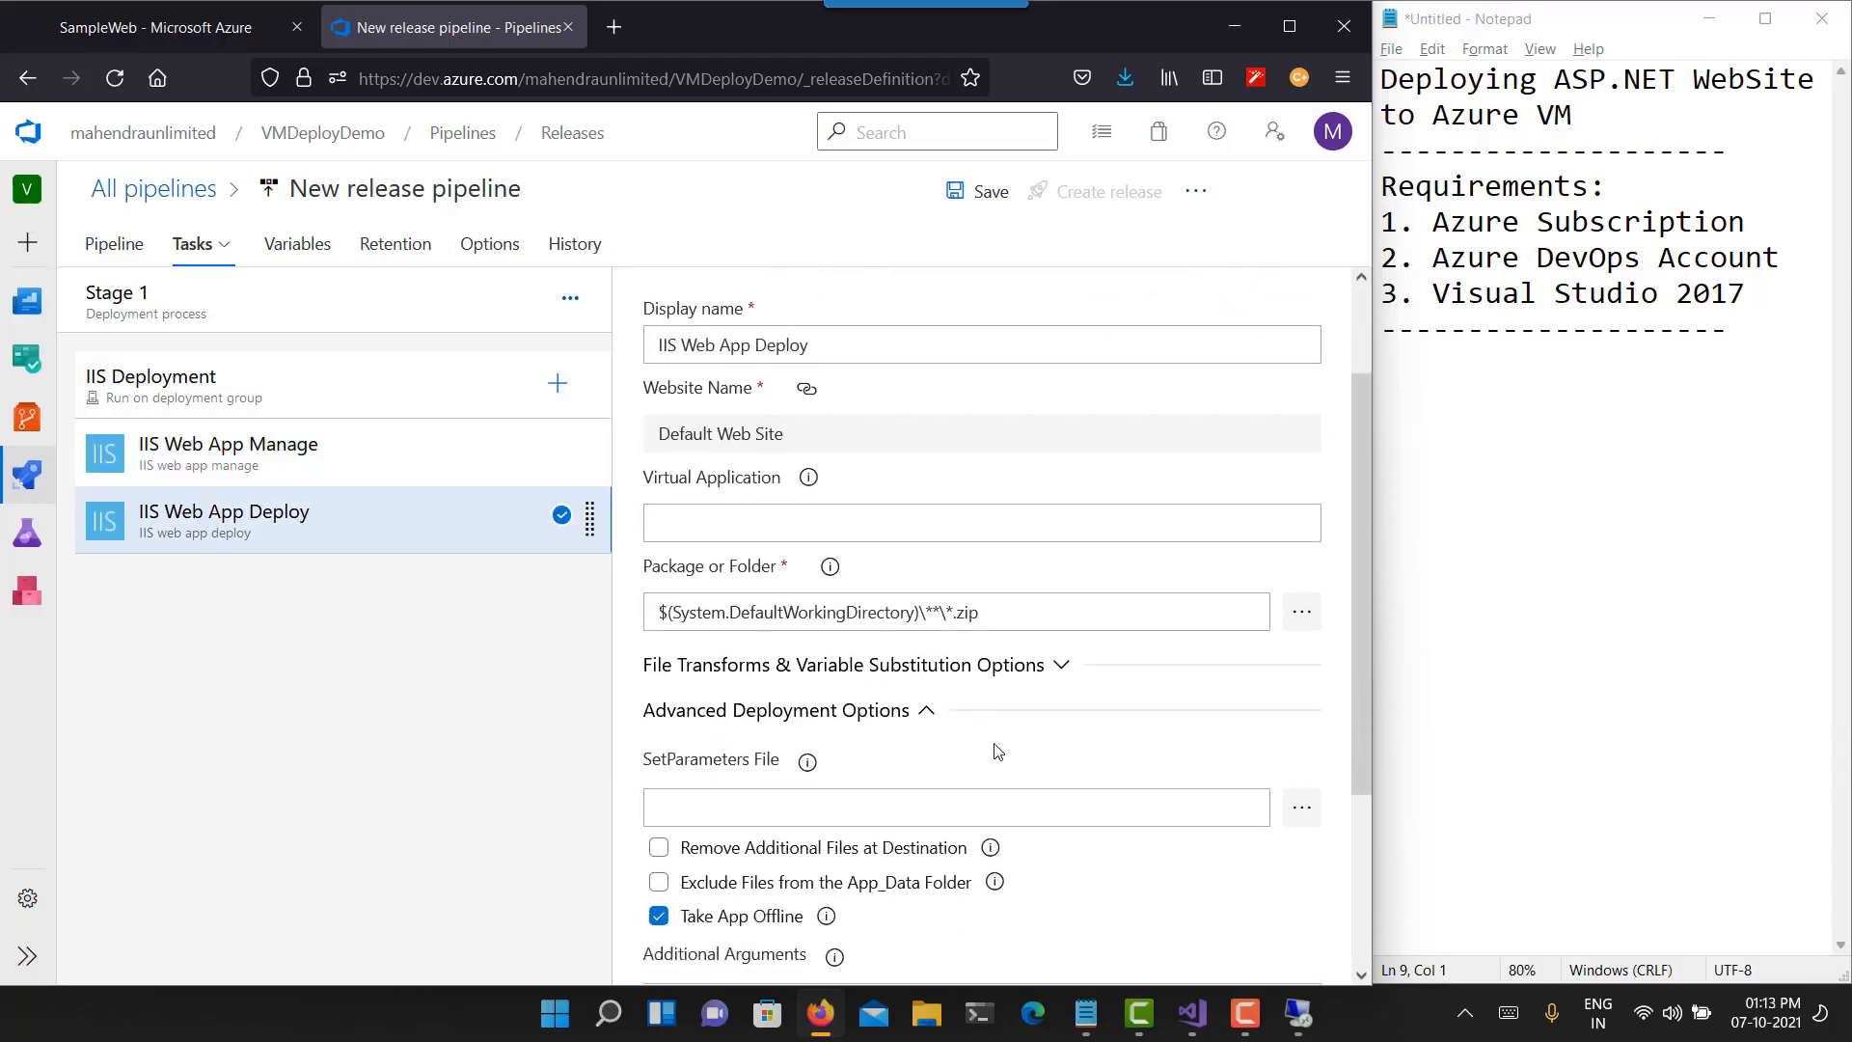
{"action": "scroll", "coordinate": [694, 864], "scroll_direction": "down", "scroll_amount": 4}
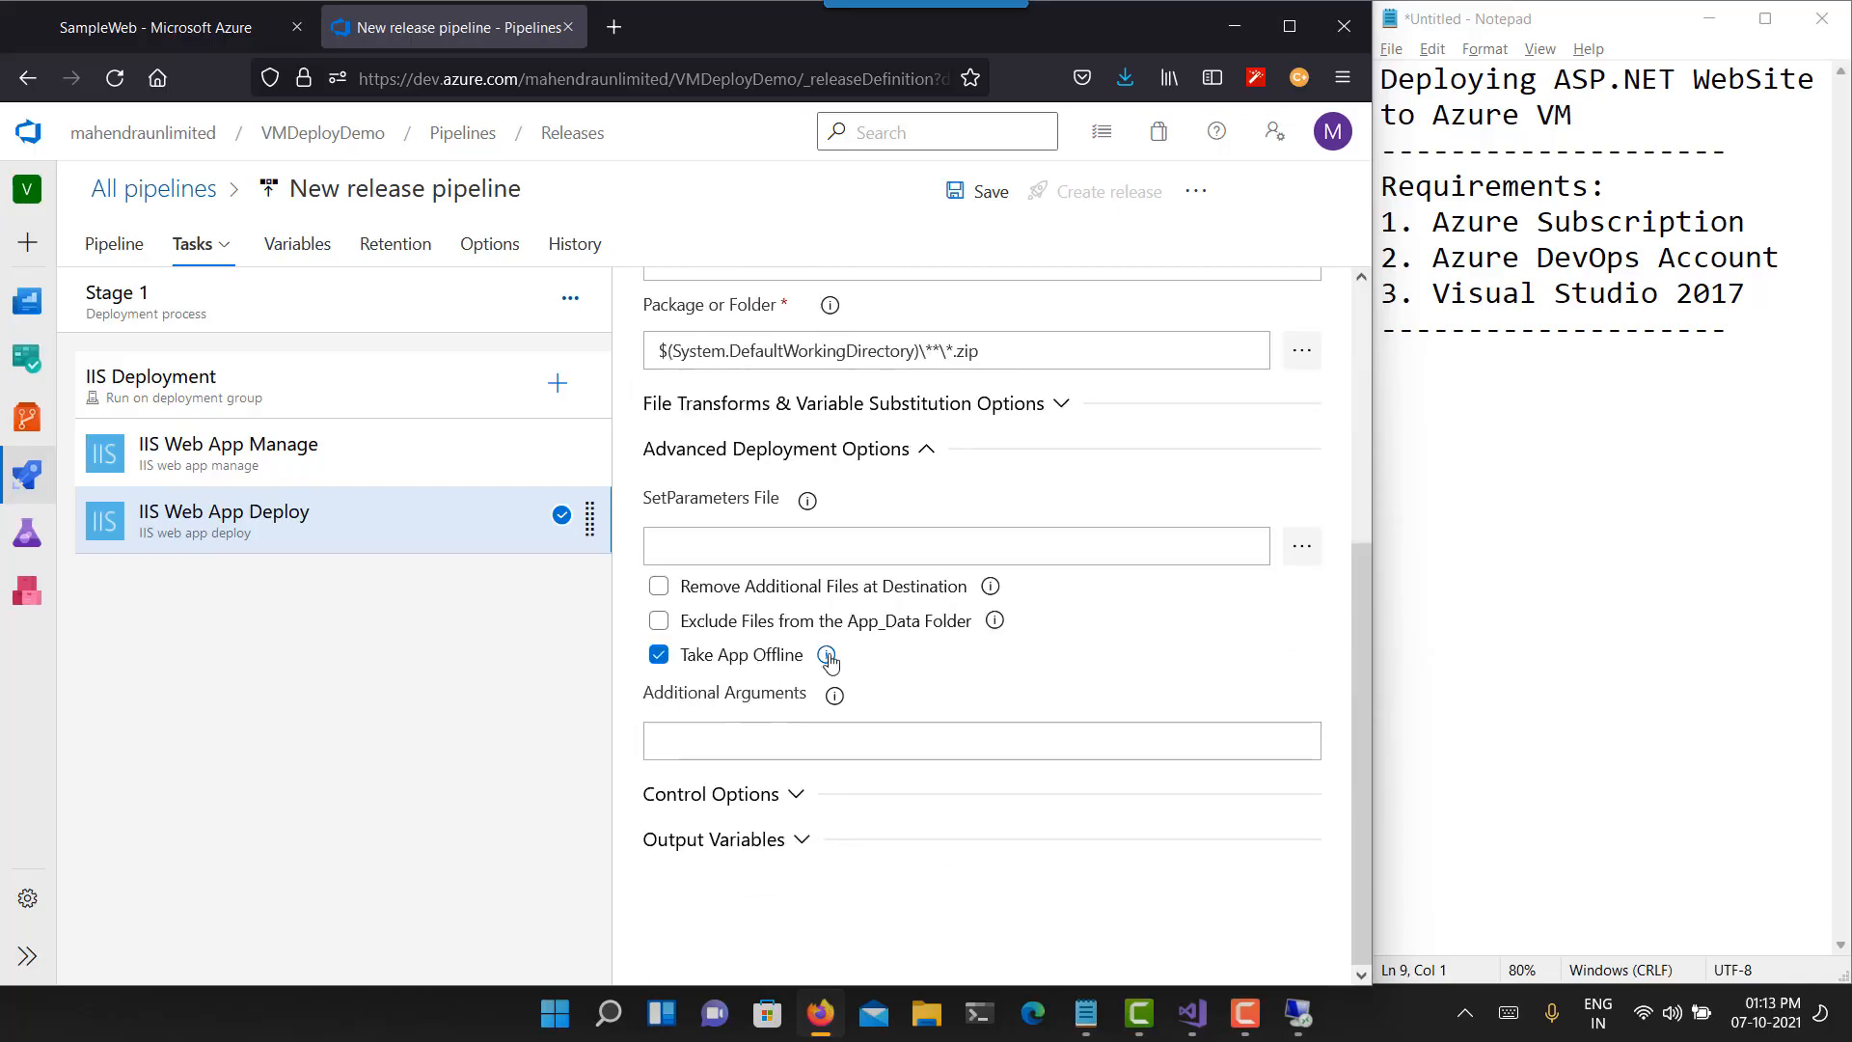
{"action": "mouse_move", "coordinate": [830, 662]}
{"action": "scroll", "coordinate": [906, 884], "scroll_direction": "up", "scroll_amount": 2}
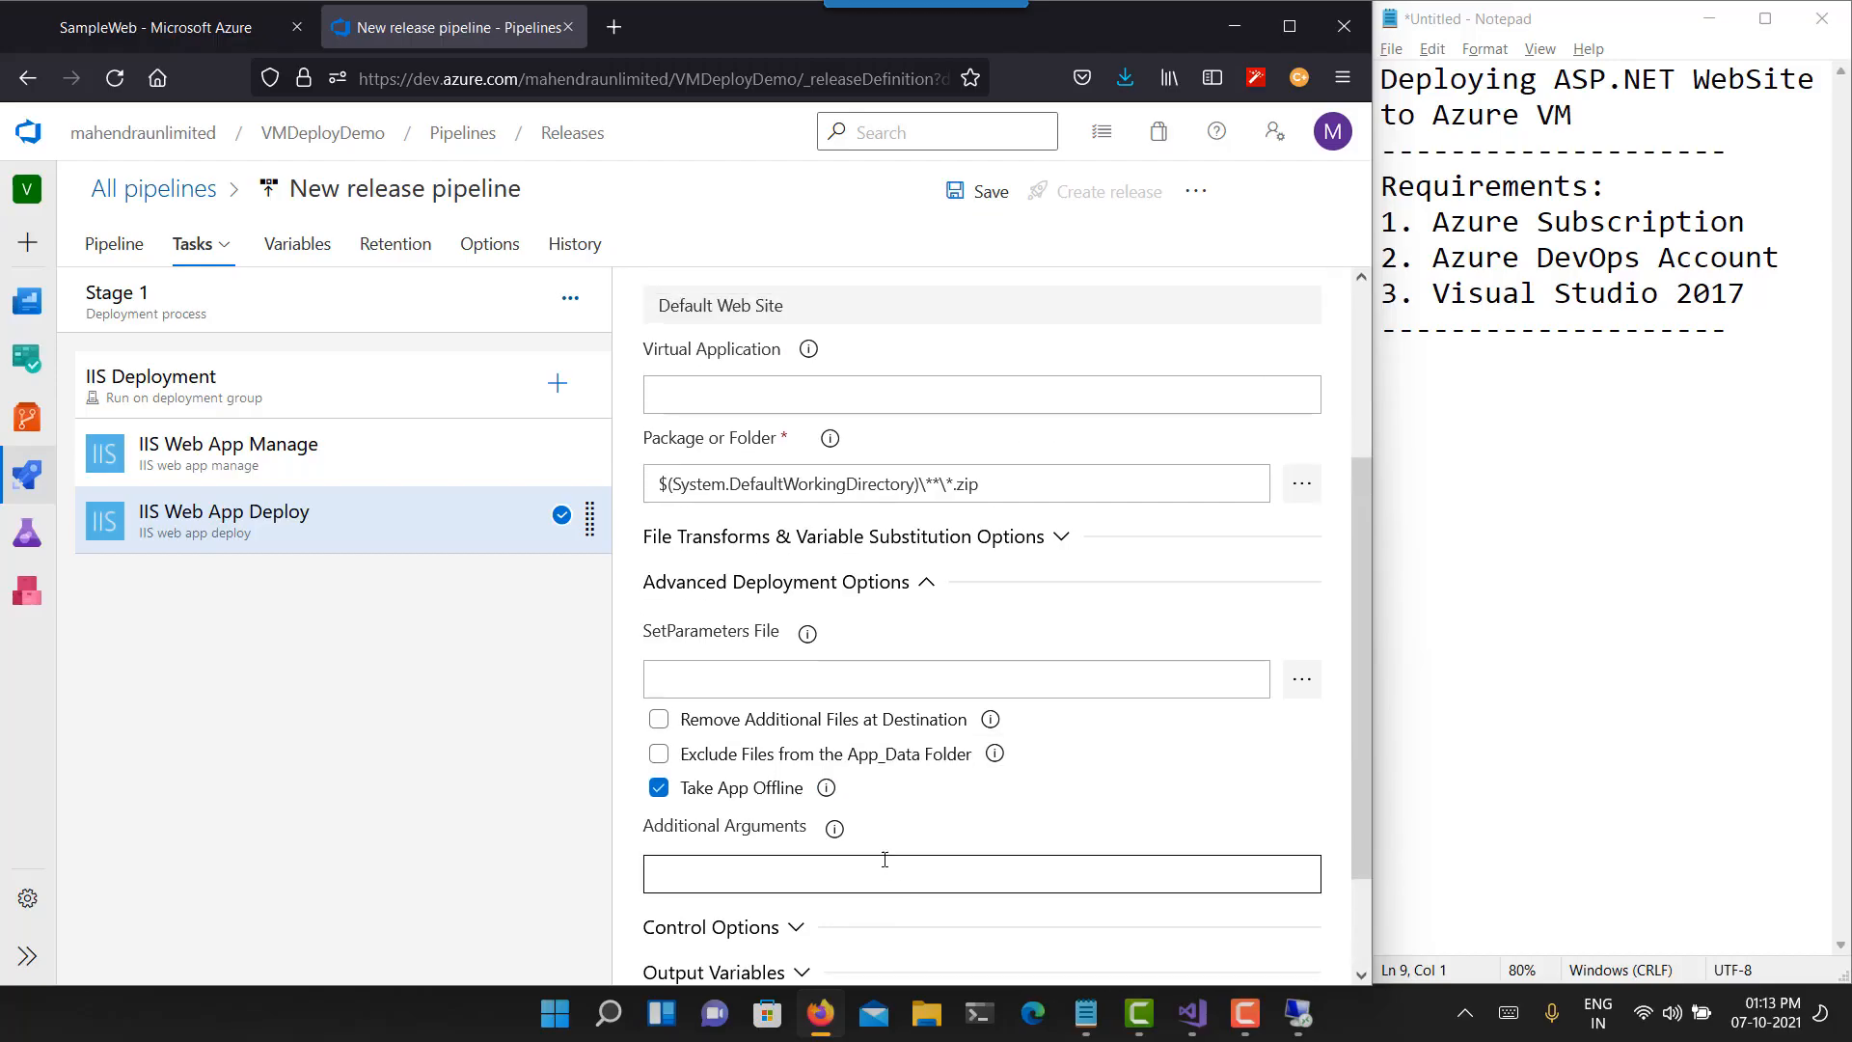
{"action": "scroll", "coordinate": [885, 859], "scroll_direction": "down", "scroll_amount": 2}
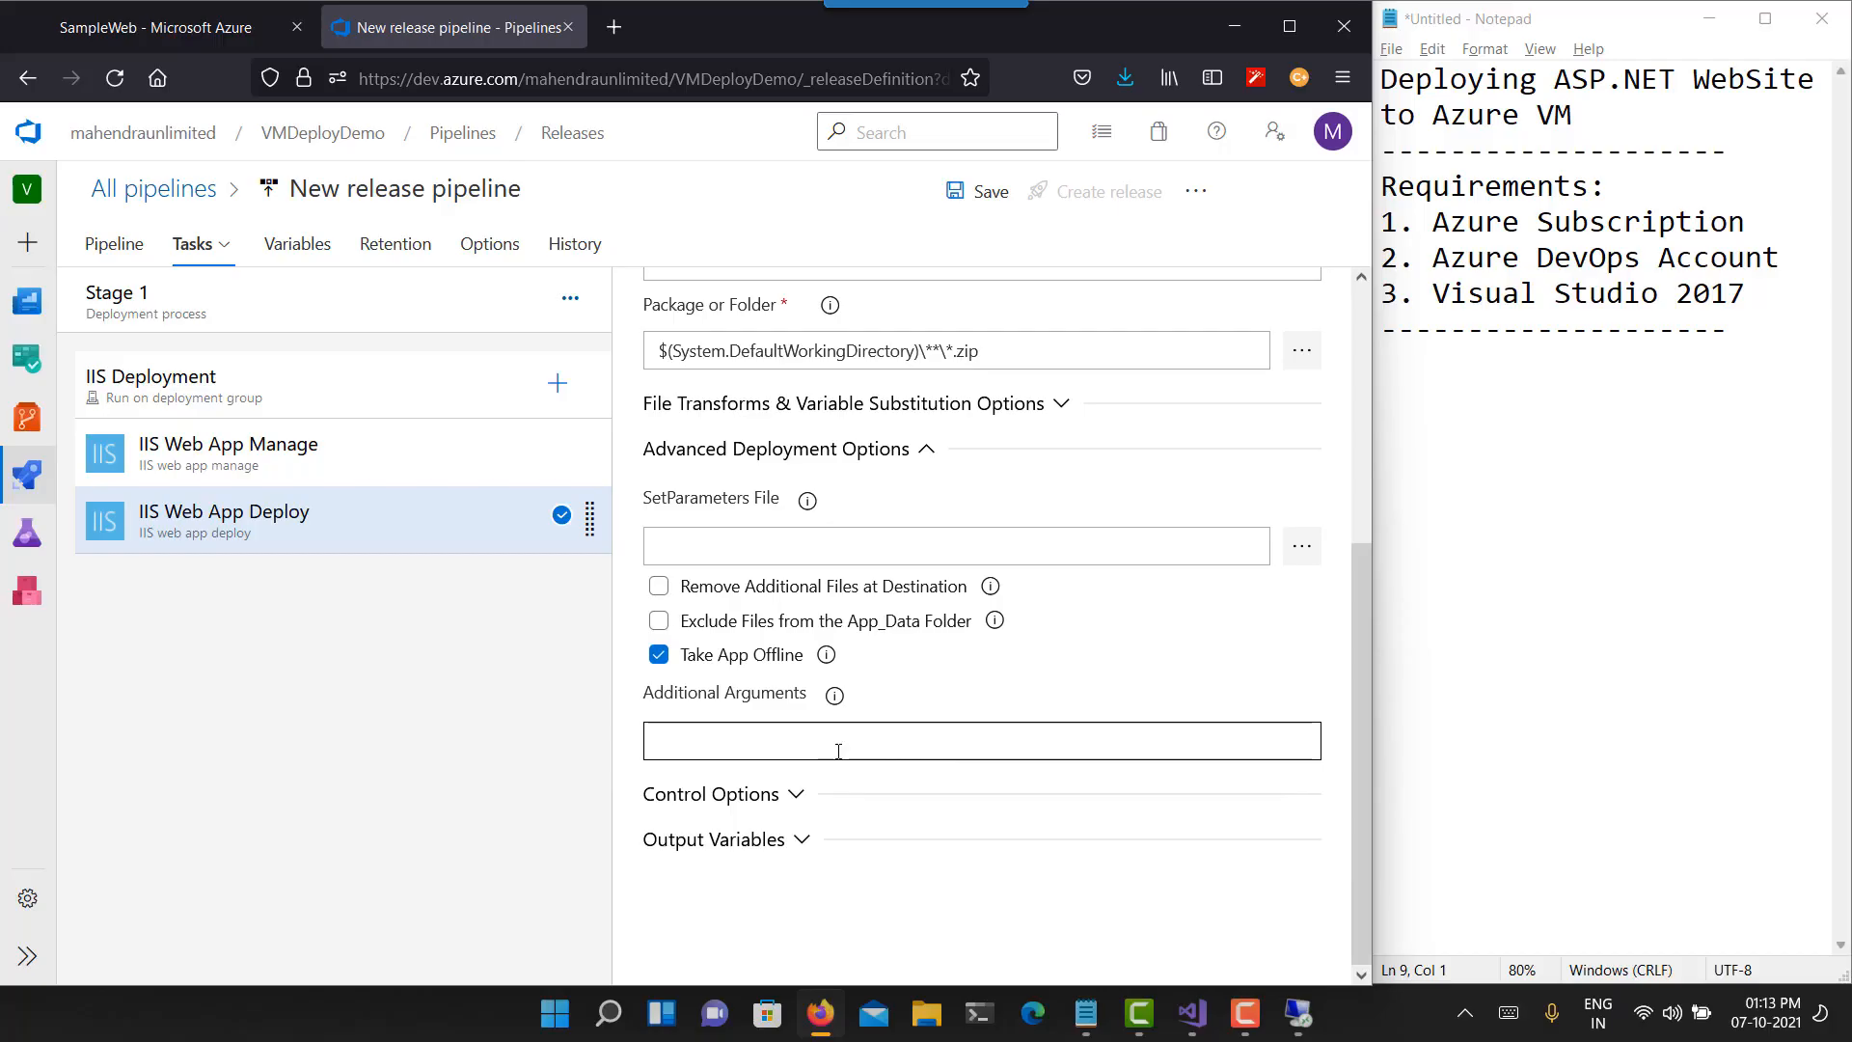
{"action": "scroll", "coordinate": [839, 751], "scroll_direction": "up", "scroll_amount": 6}
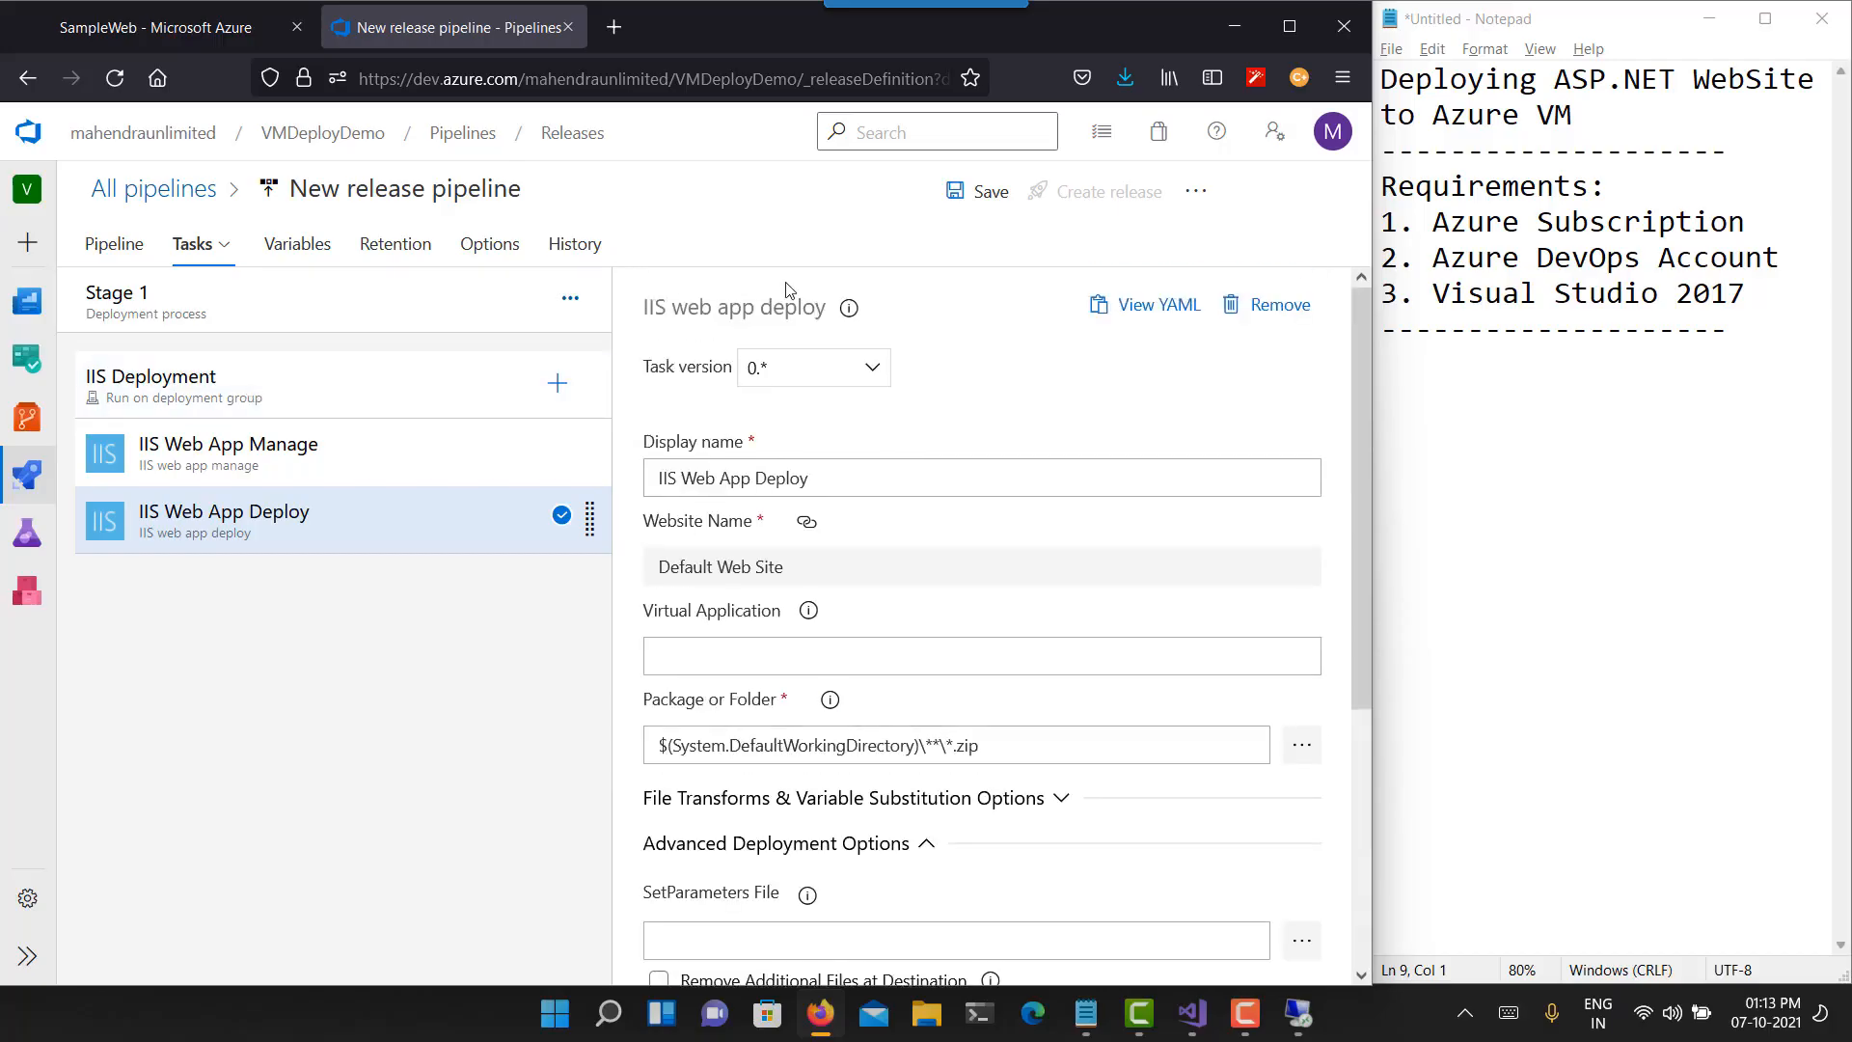
- Save the pipeline in the root folder and create a new release with Stage 1 switched to a manual trigger
{"action": "left_click", "coordinate": [977, 191]}
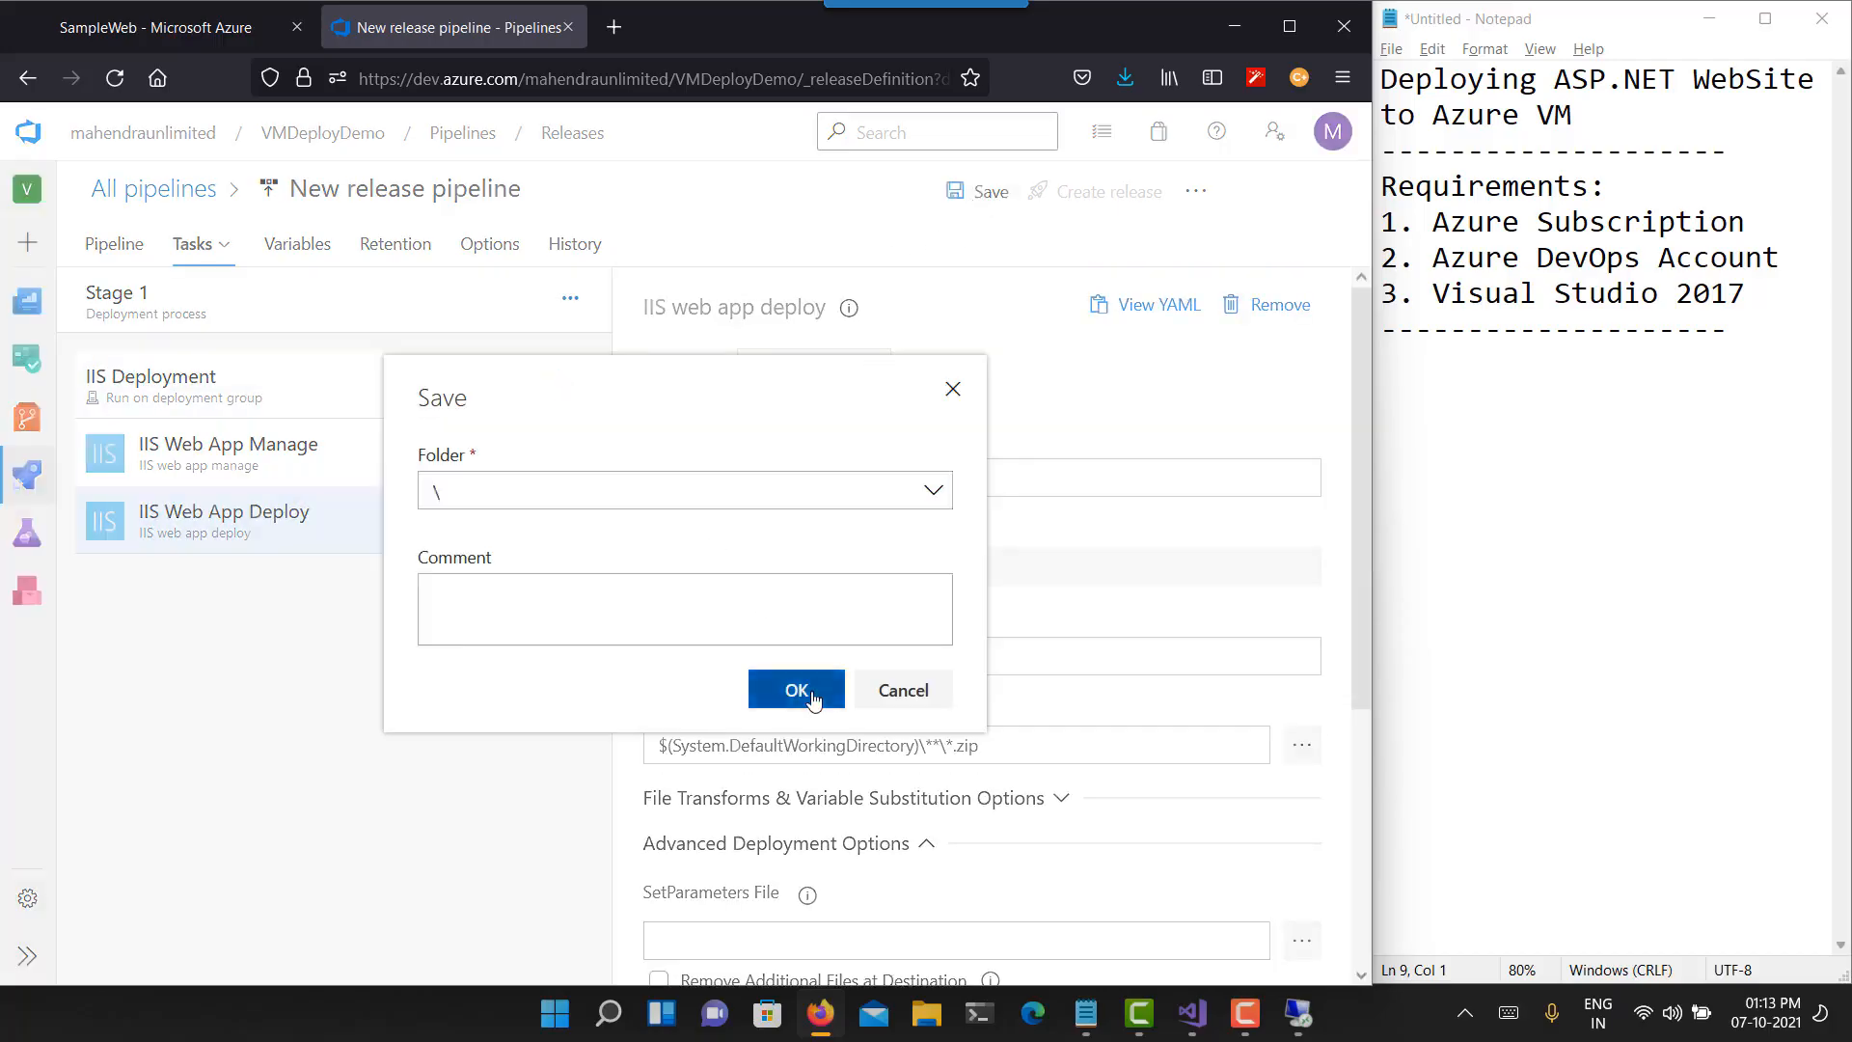
{"action": "left_click", "coordinate": [797, 690]}
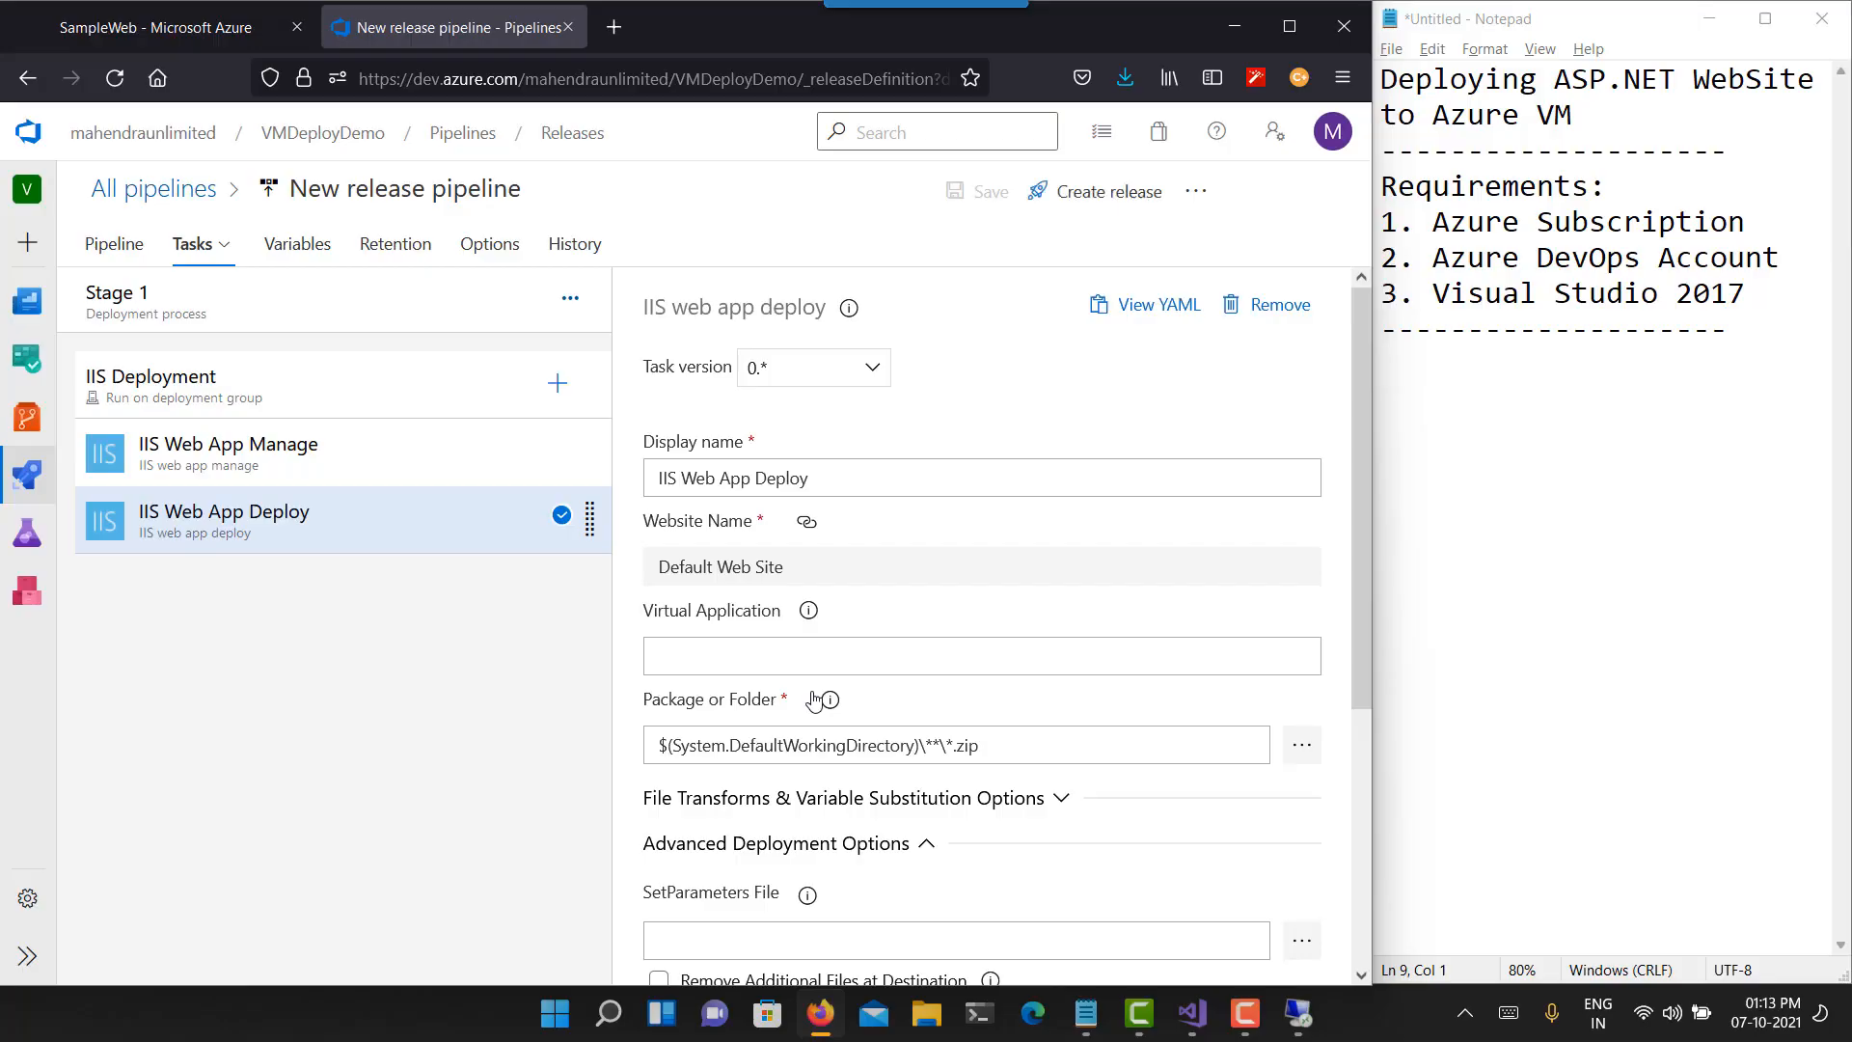
{"action": "left_click", "coordinate": [1080, 218]}
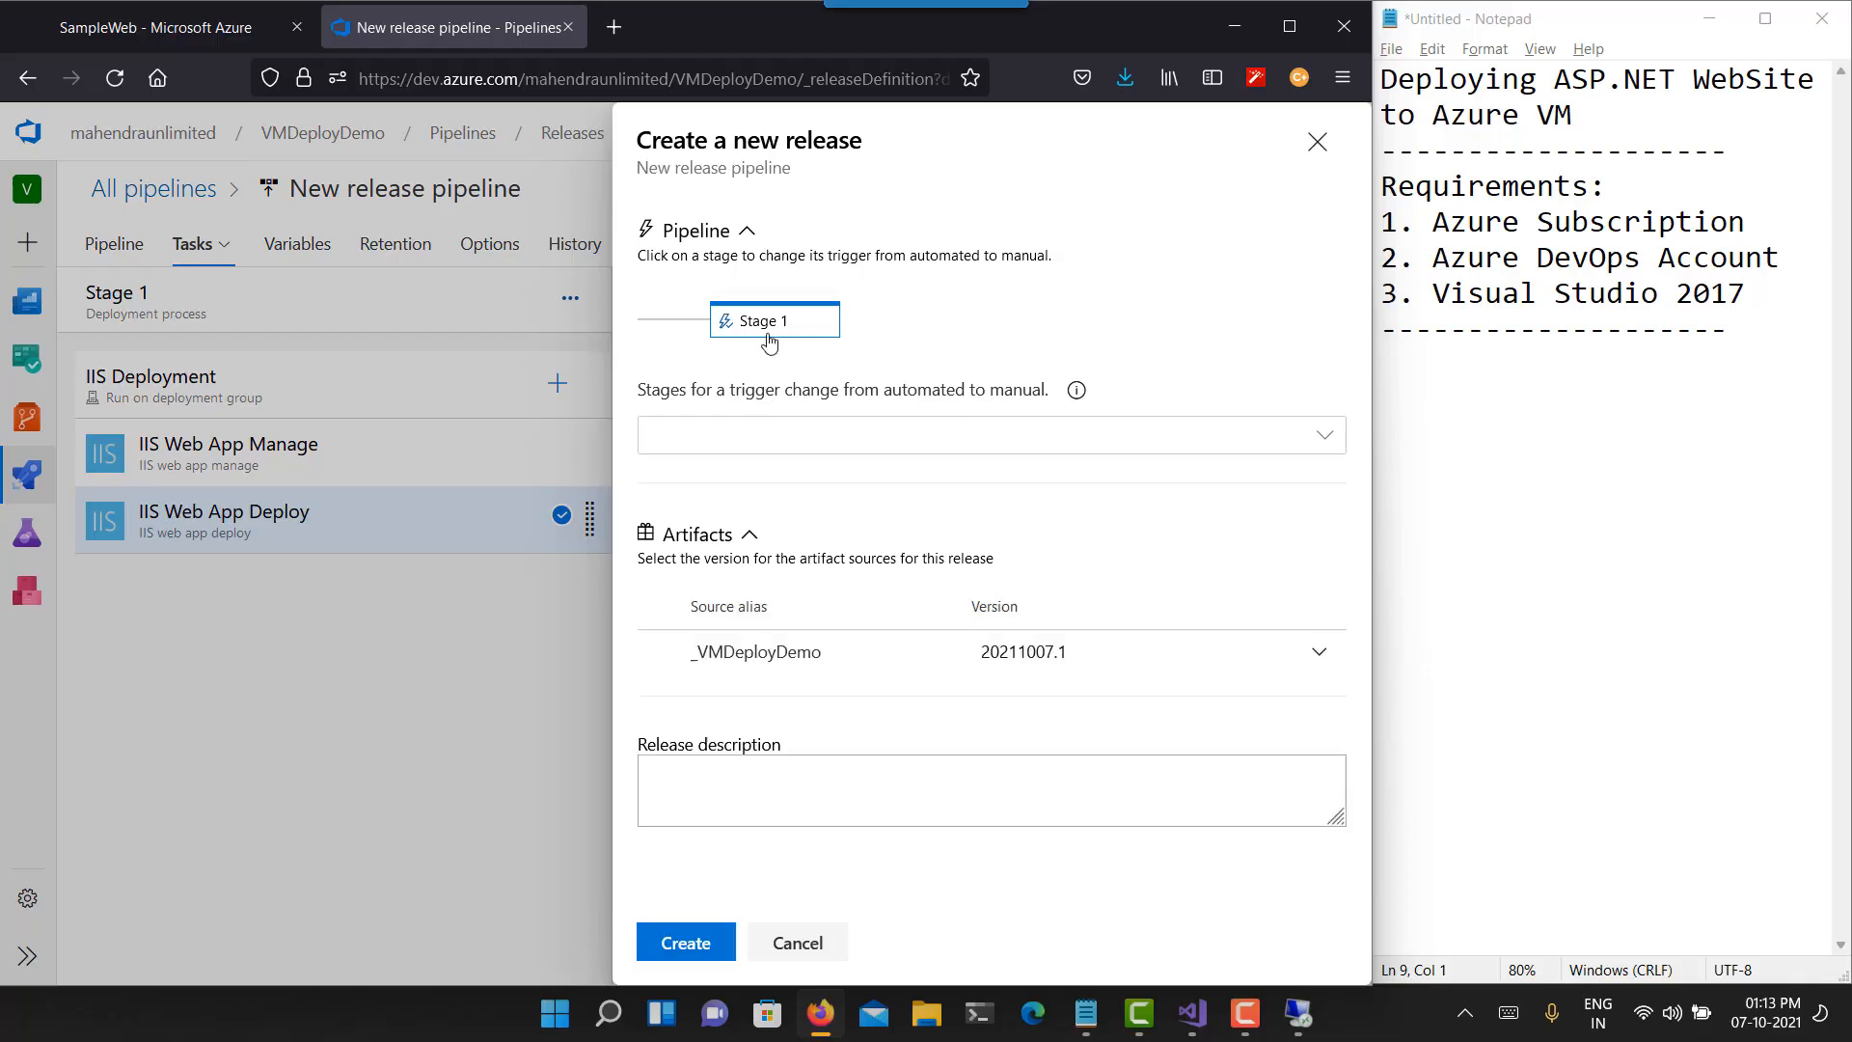
{"action": "left_click", "coordinate": [769, 328]}
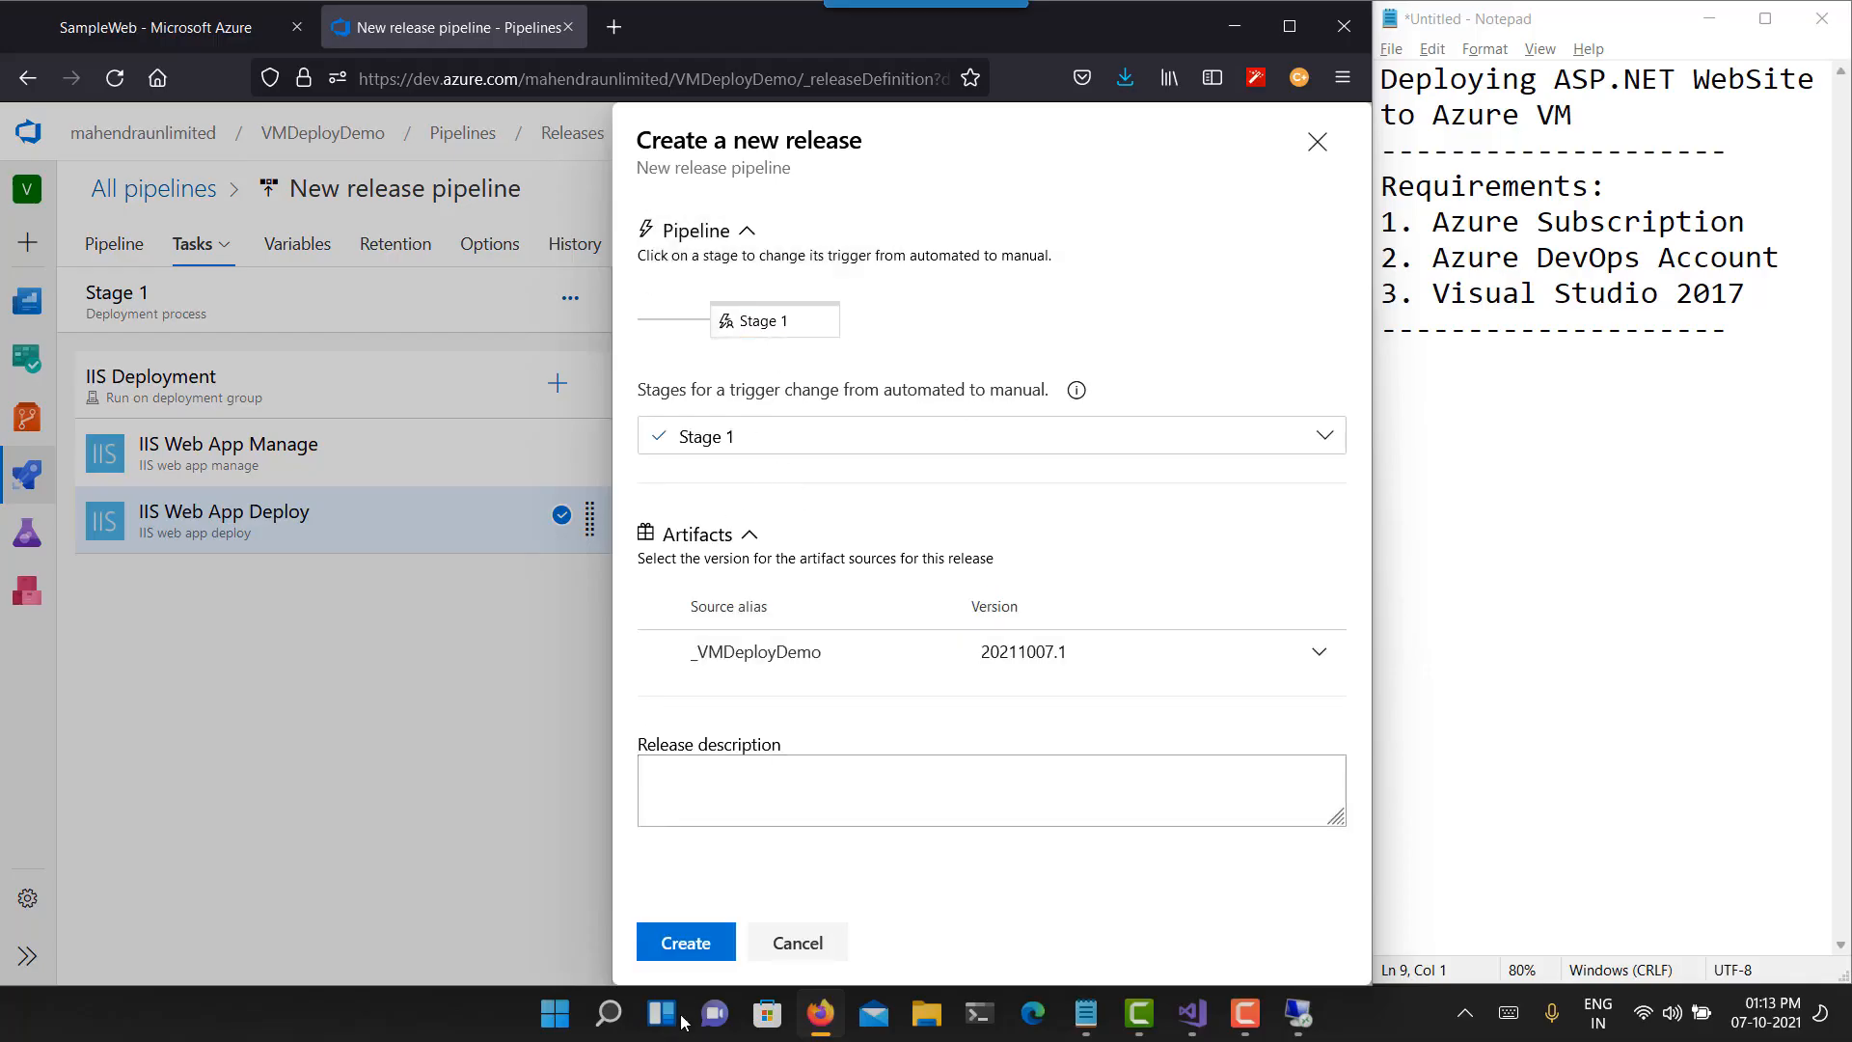
{"action": "left_click", "coordinate": [725, 949]}
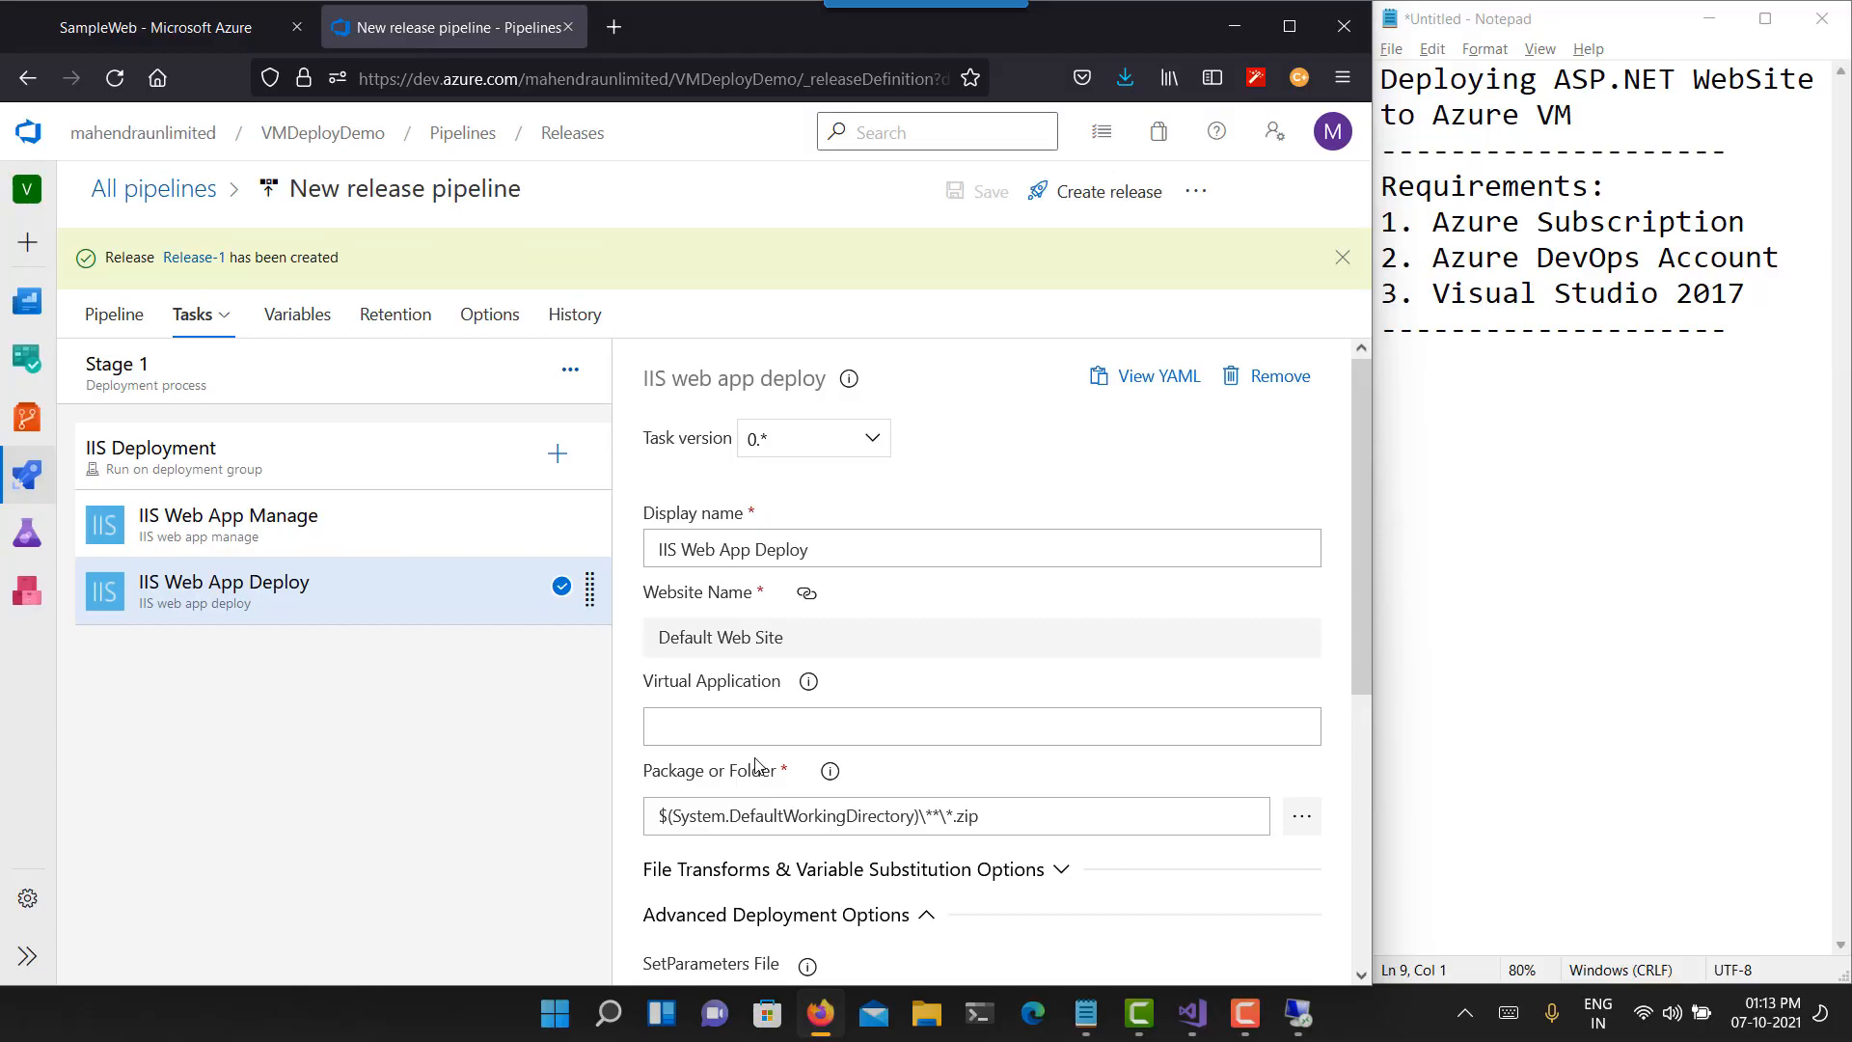
- Open Release-1 and deploy it to Stage 1 without a comment
{"action": "left_click", "coordinate": [193, 257]}
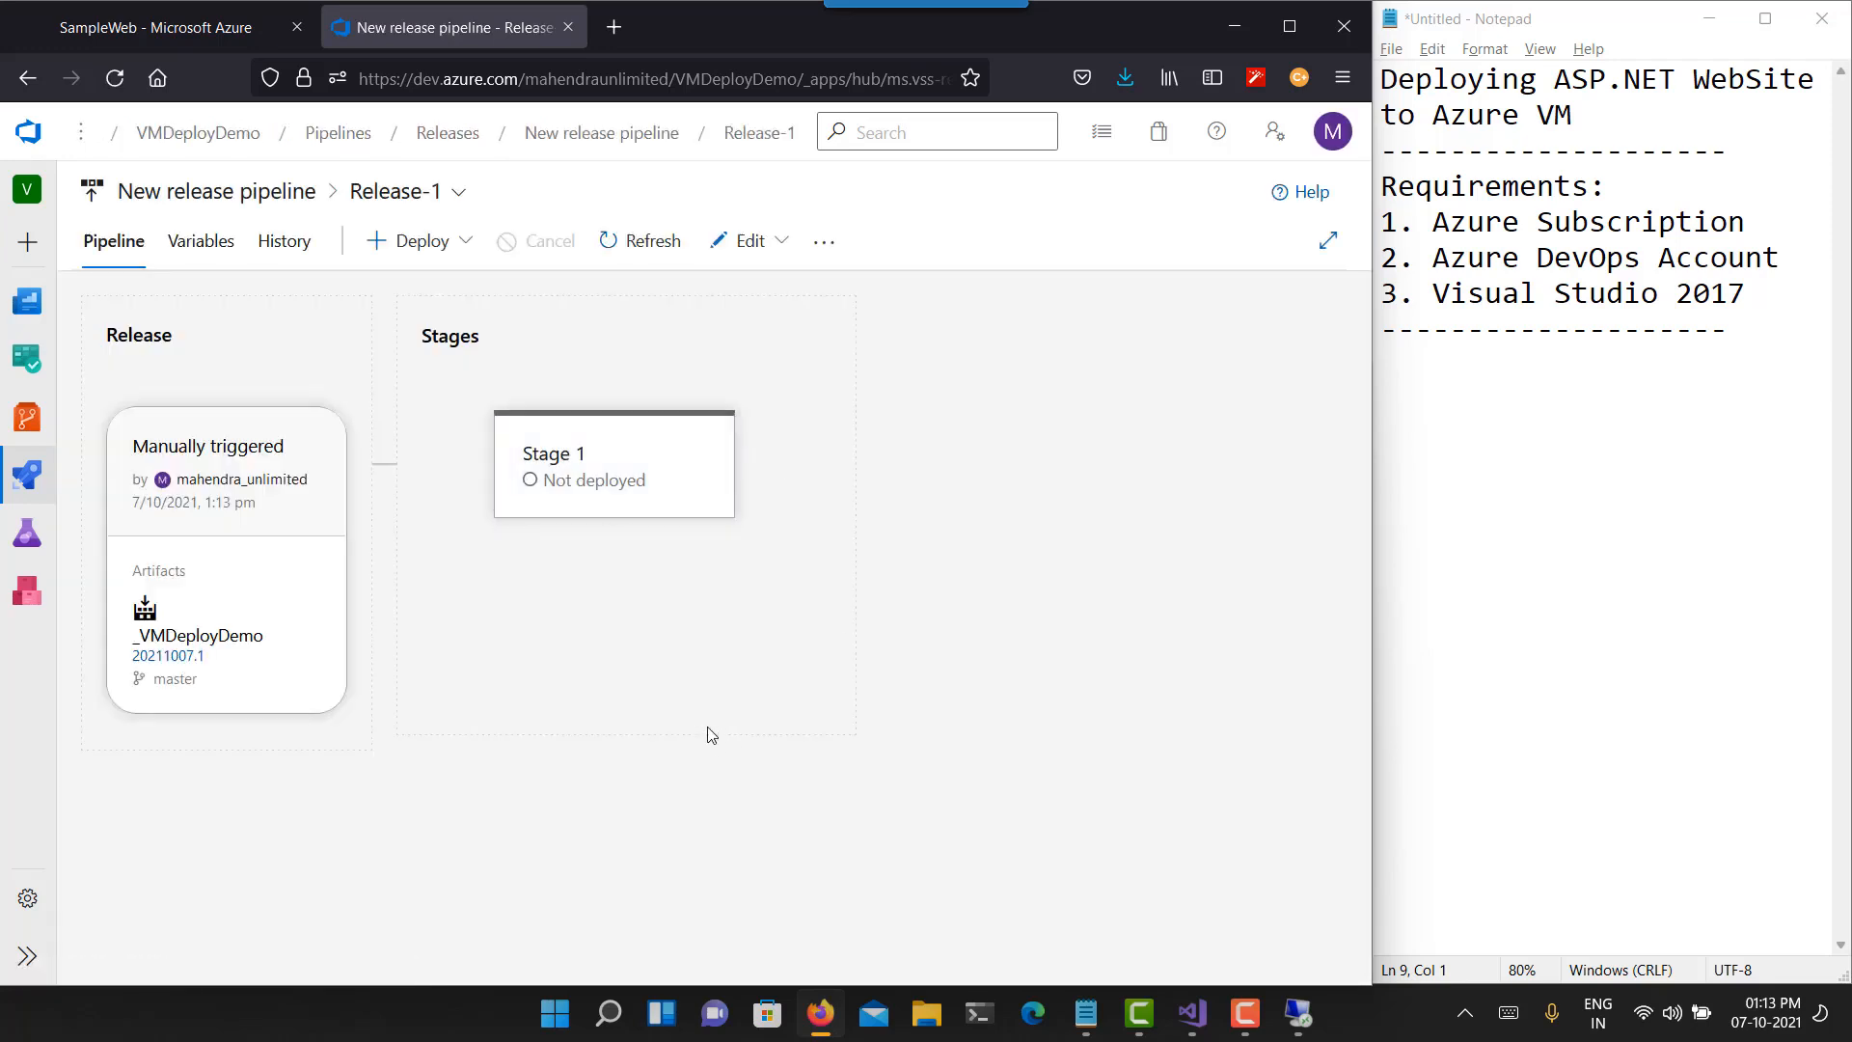
{"action": "mouse_move", "coordinate": [685, 451]}
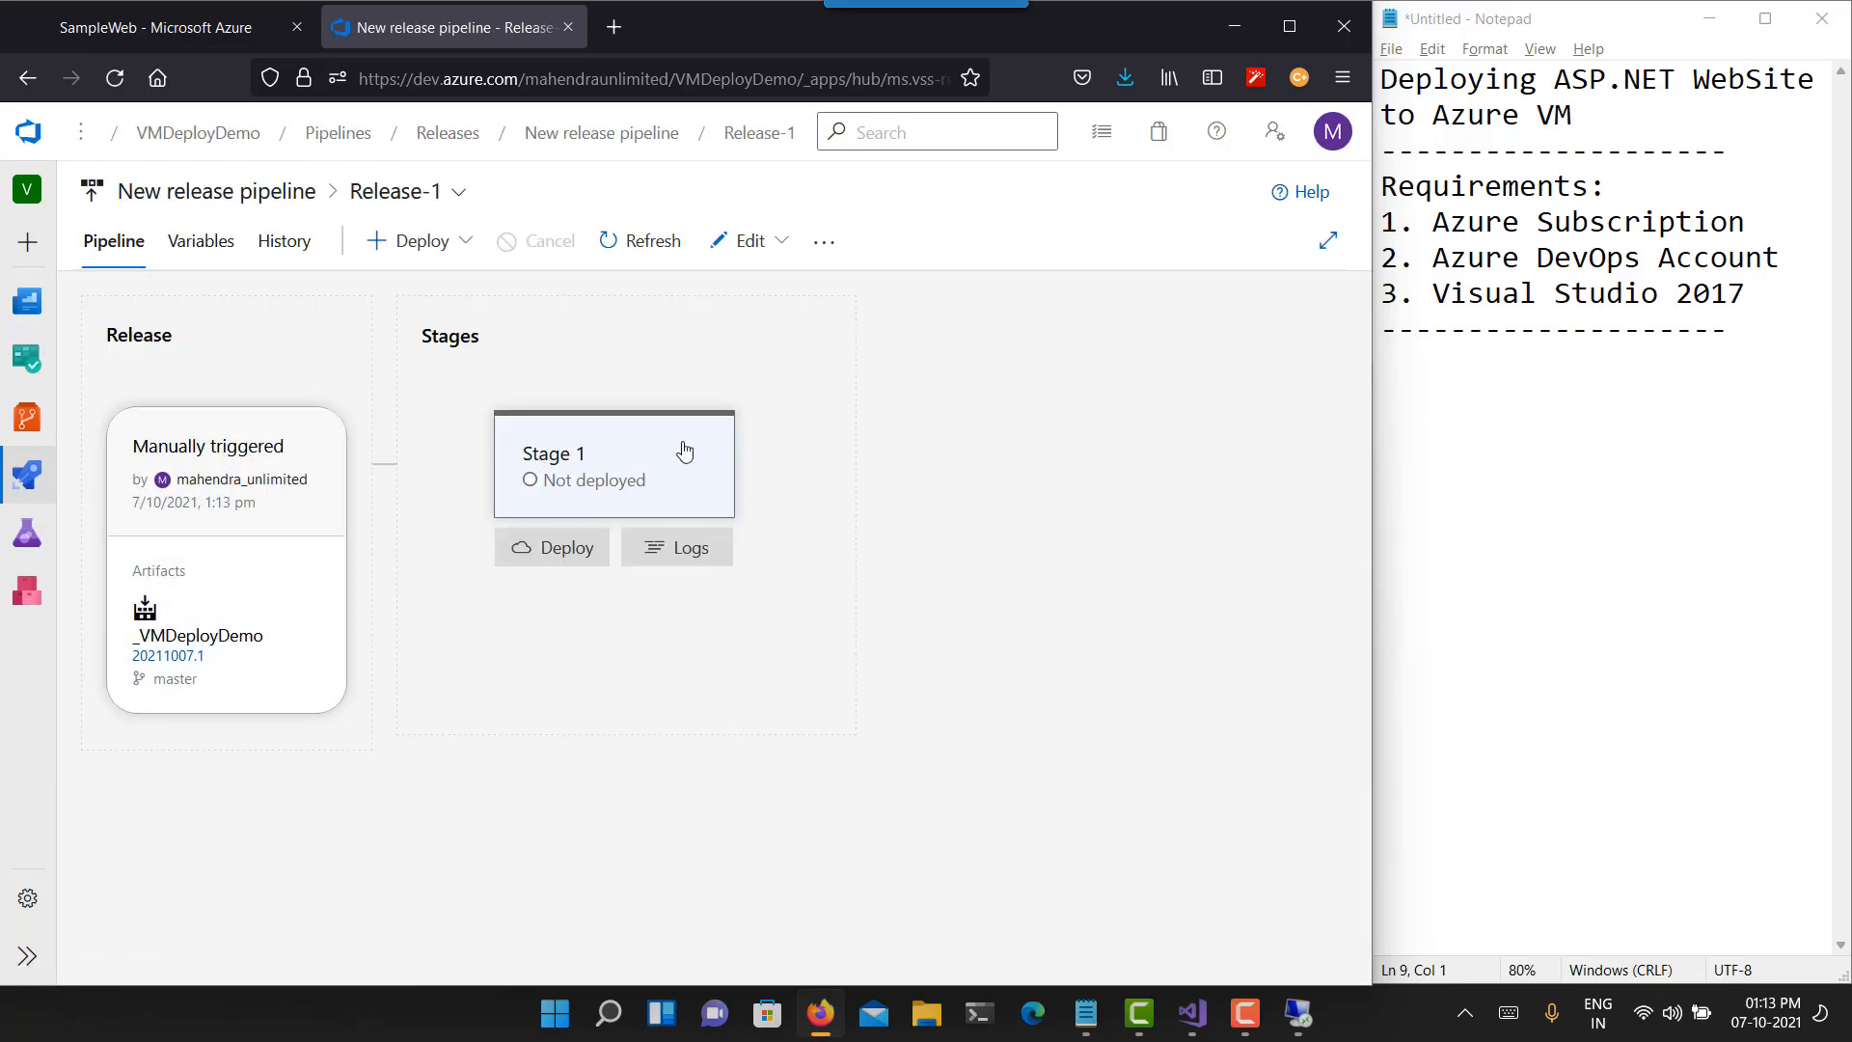
{"action": "left_click", "coordinate": [545, 564]}
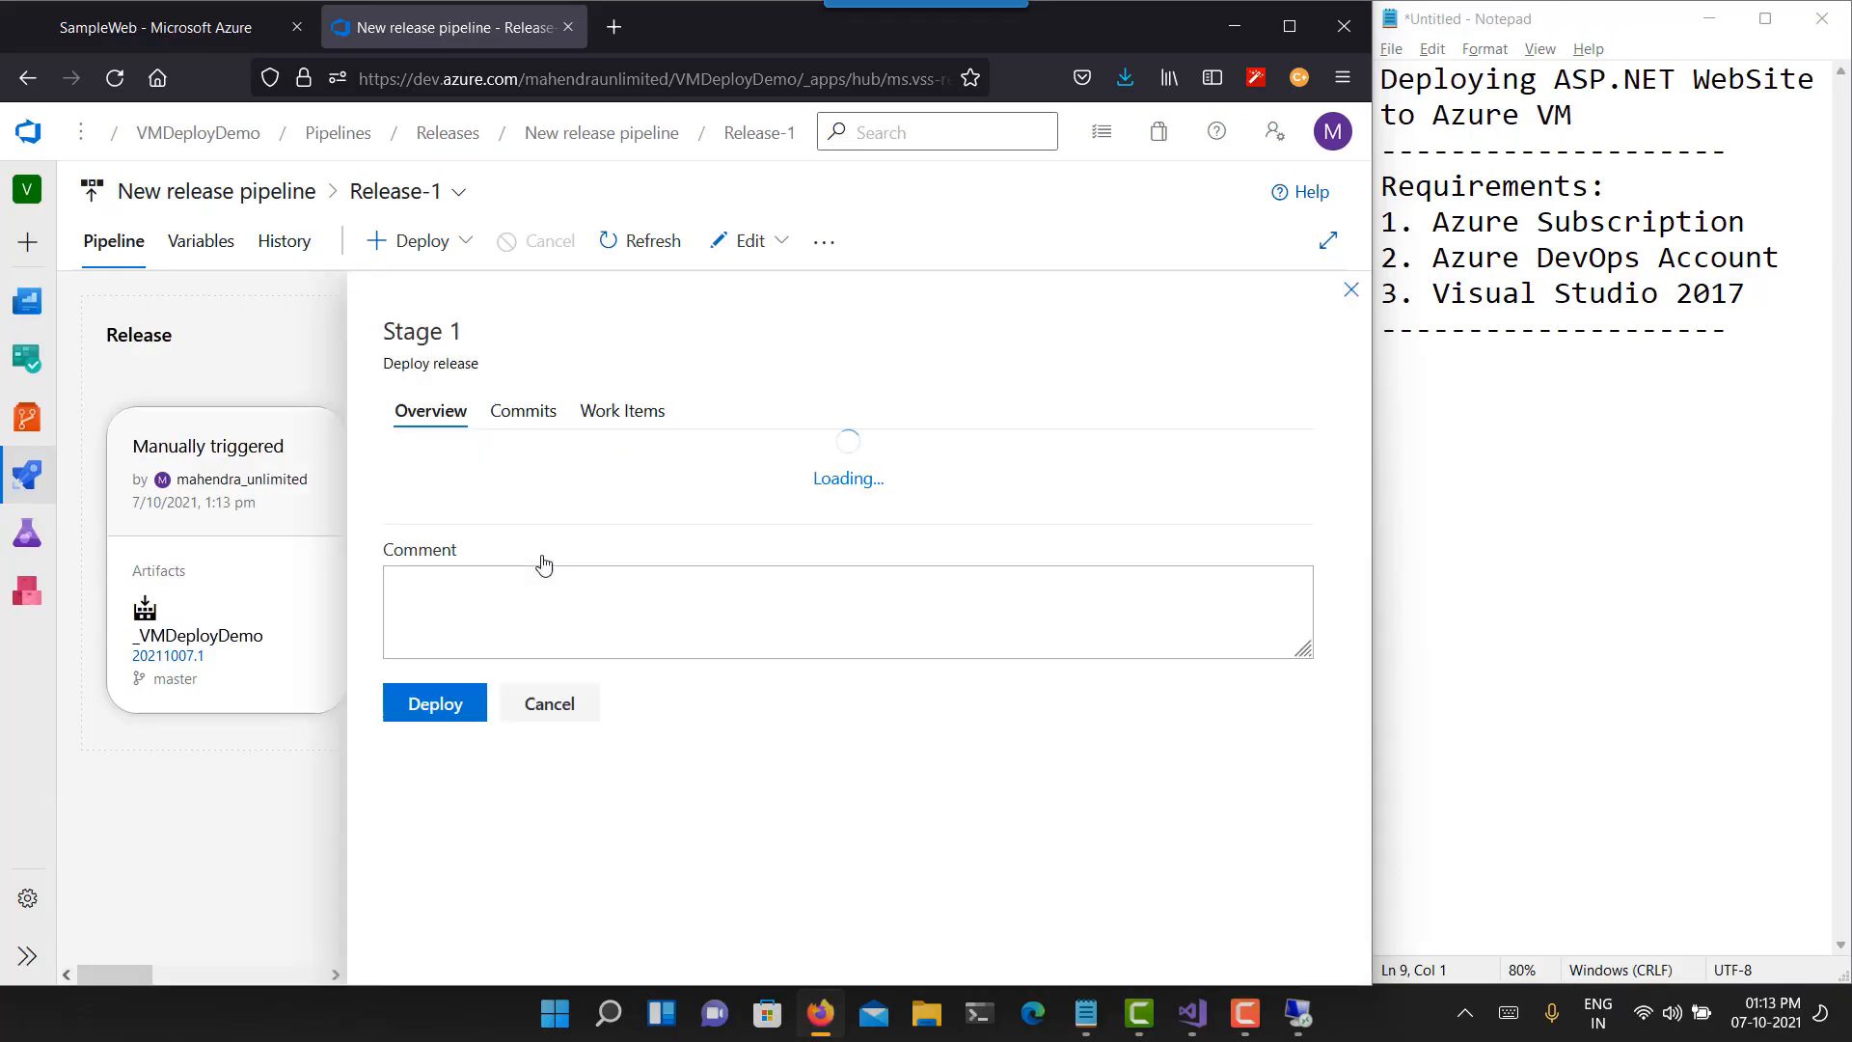
{"action": "left_click", "coordinate": [428, 866]}
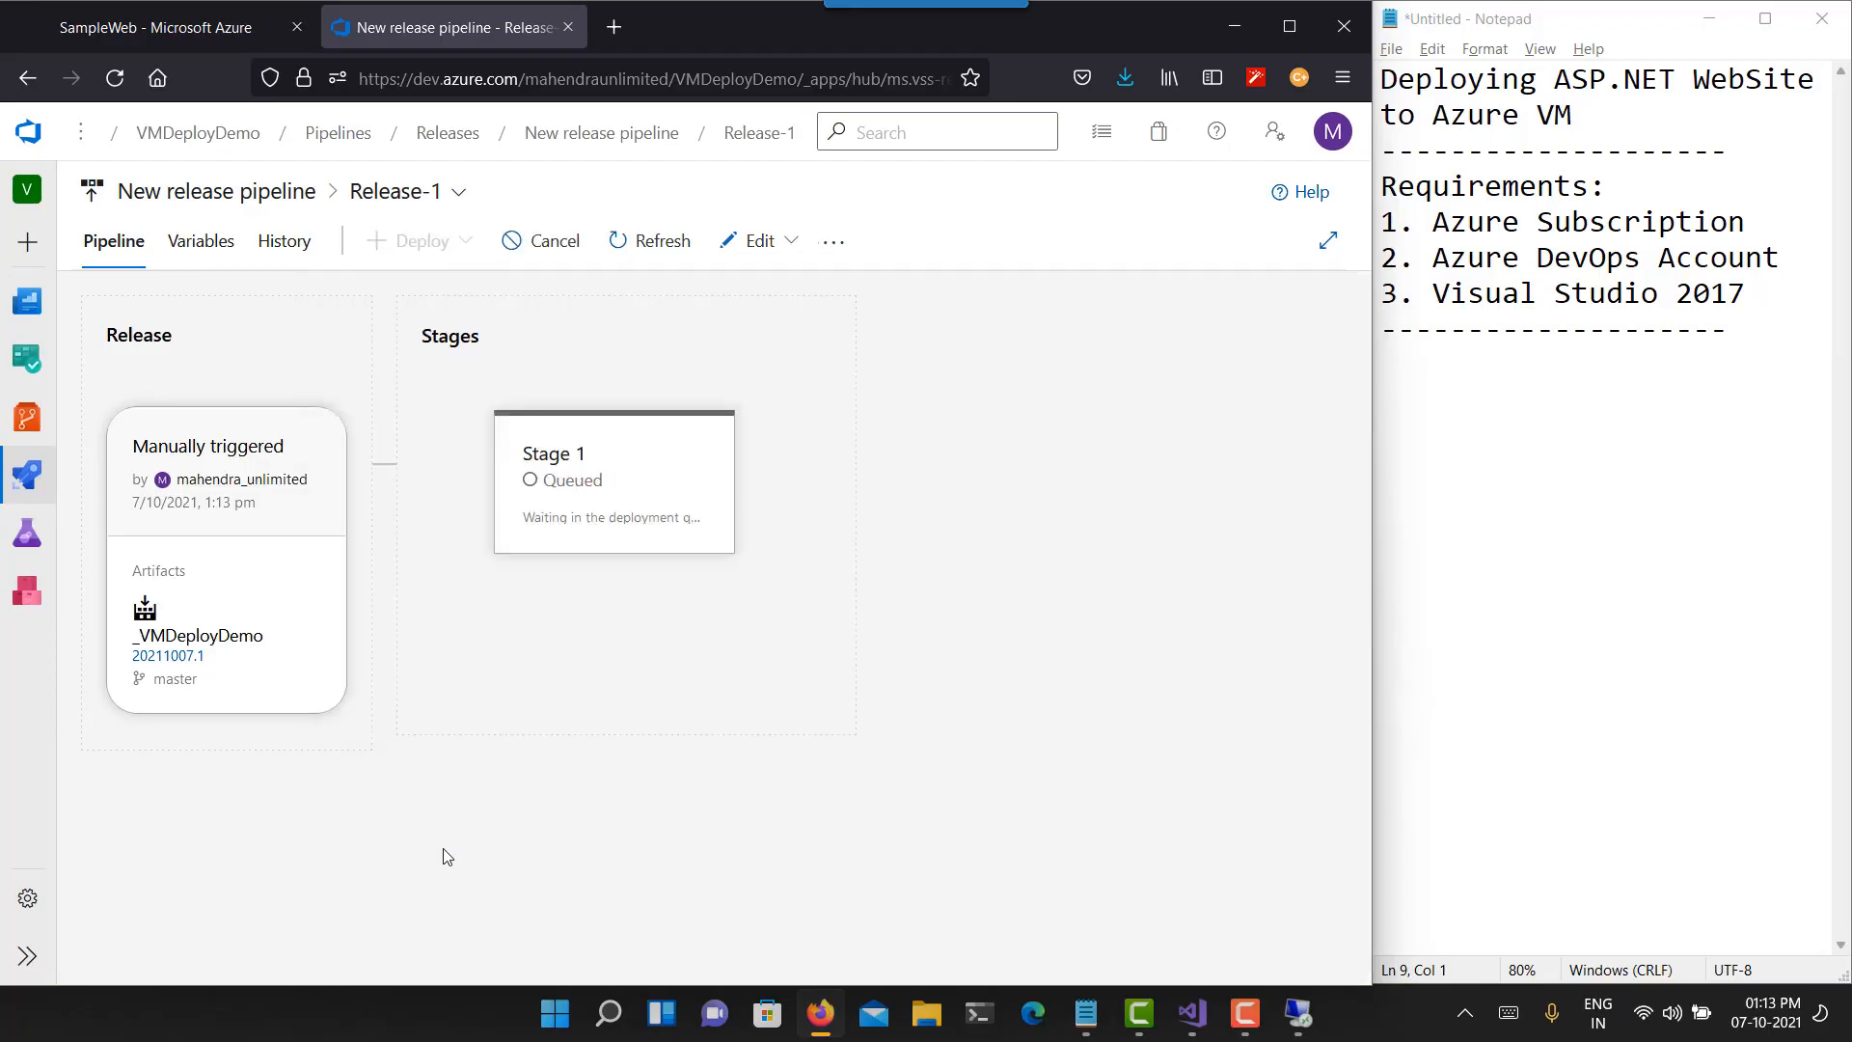
- Open the Stage 1 deployment logs and view the job progress on the SampleWeb target
{"action": "mouse_move", "coordinate": [674, 460]}
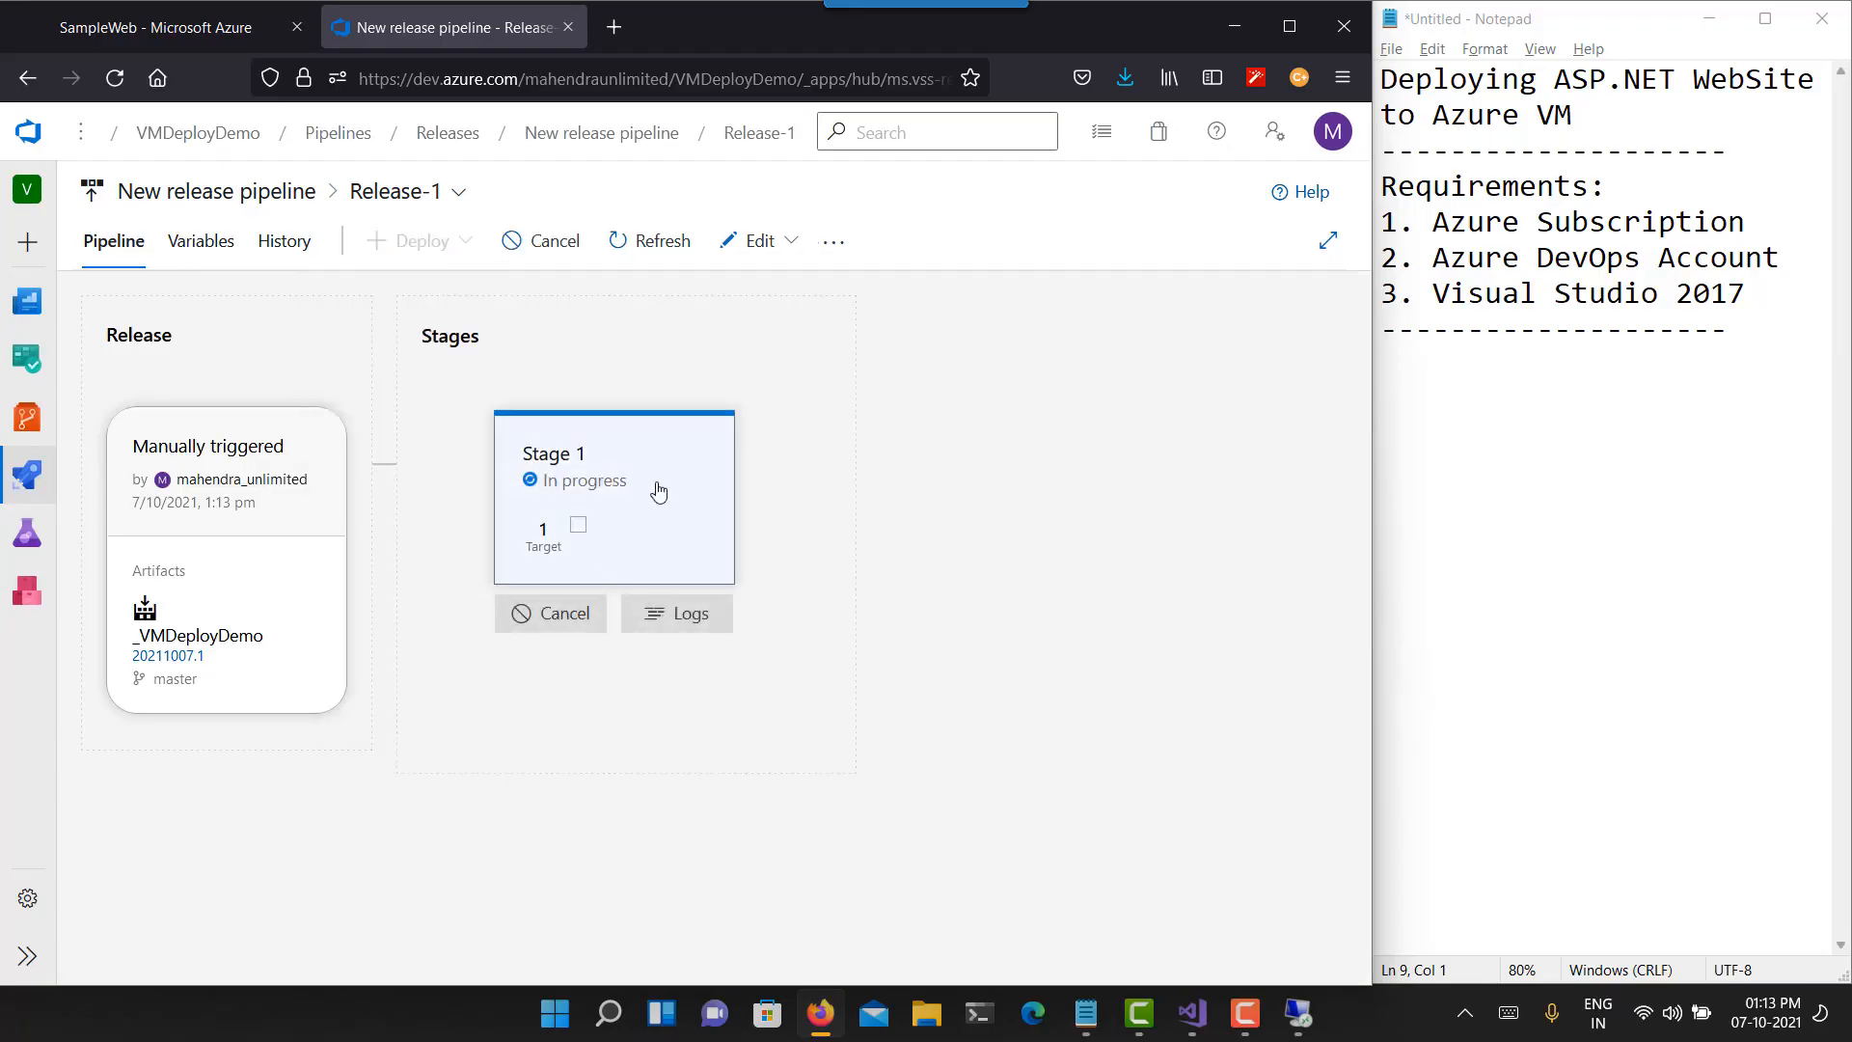
{"action": "left_click", "coordinate": [663, 613]}
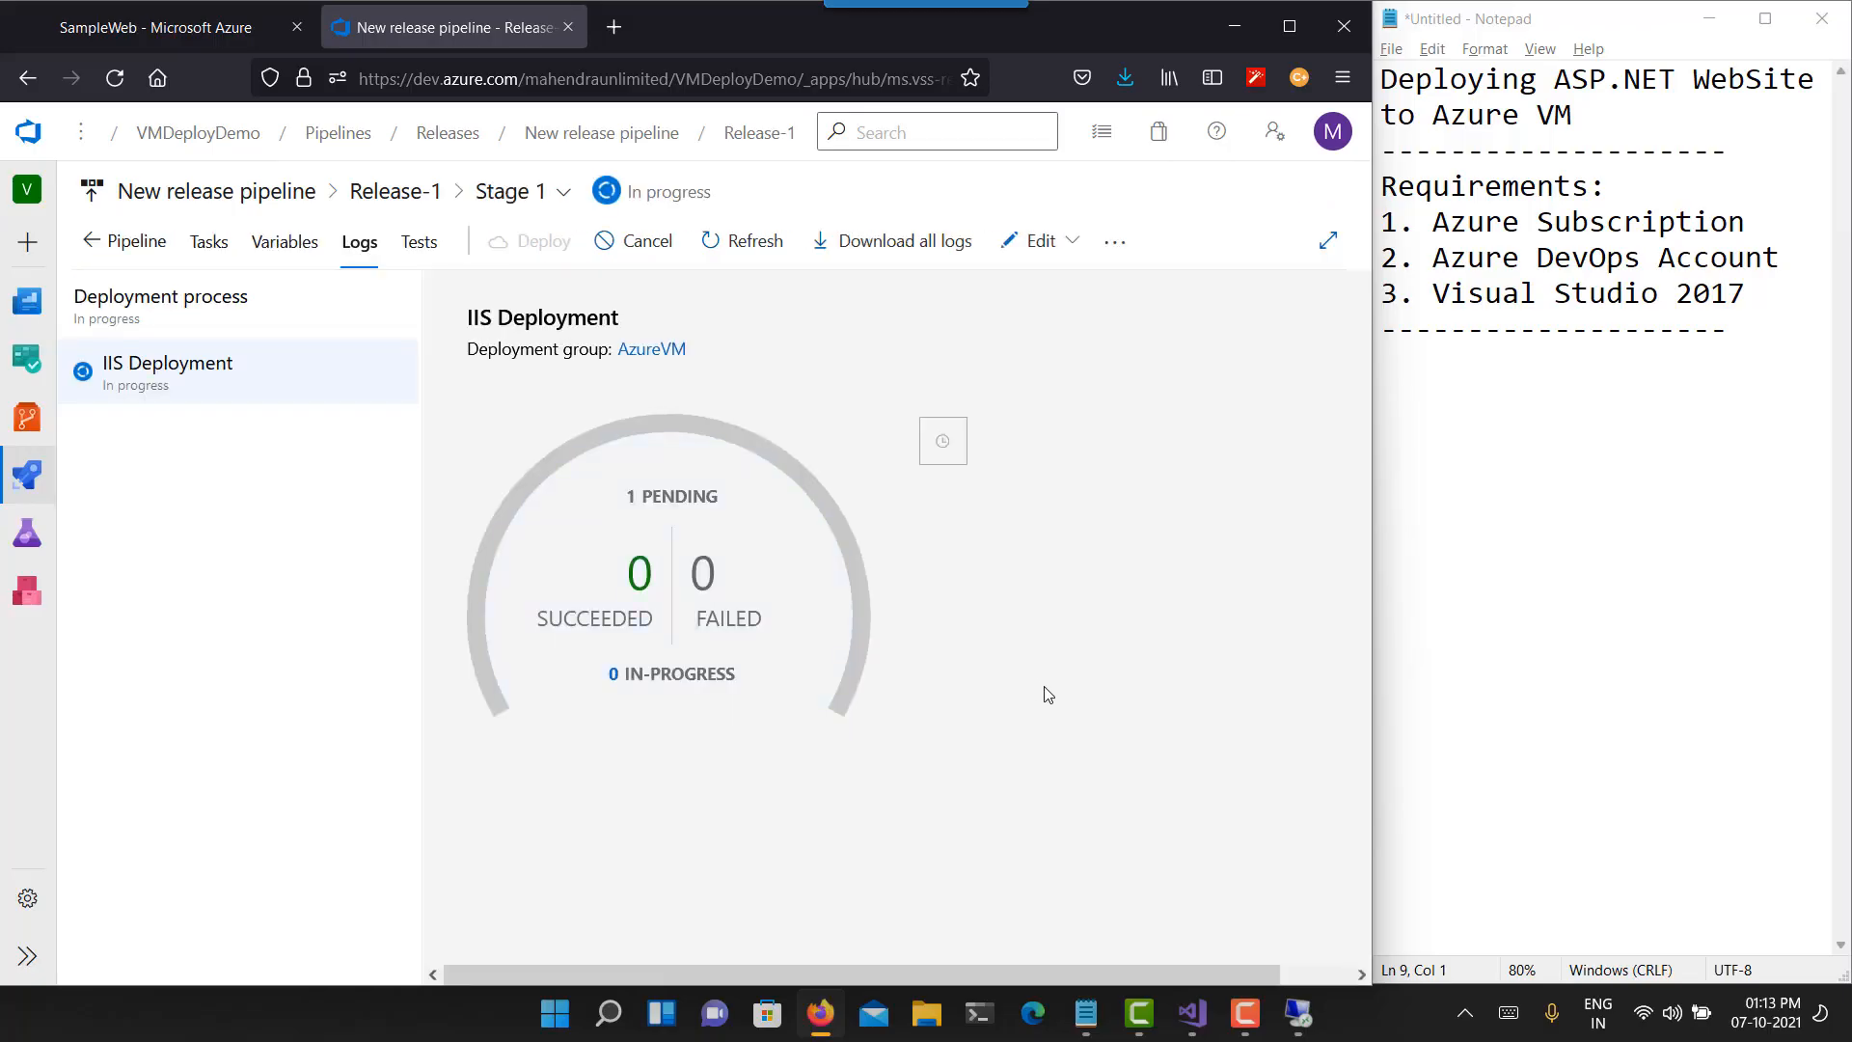
{"action": "left_click", "coordinate": [751, 565]}
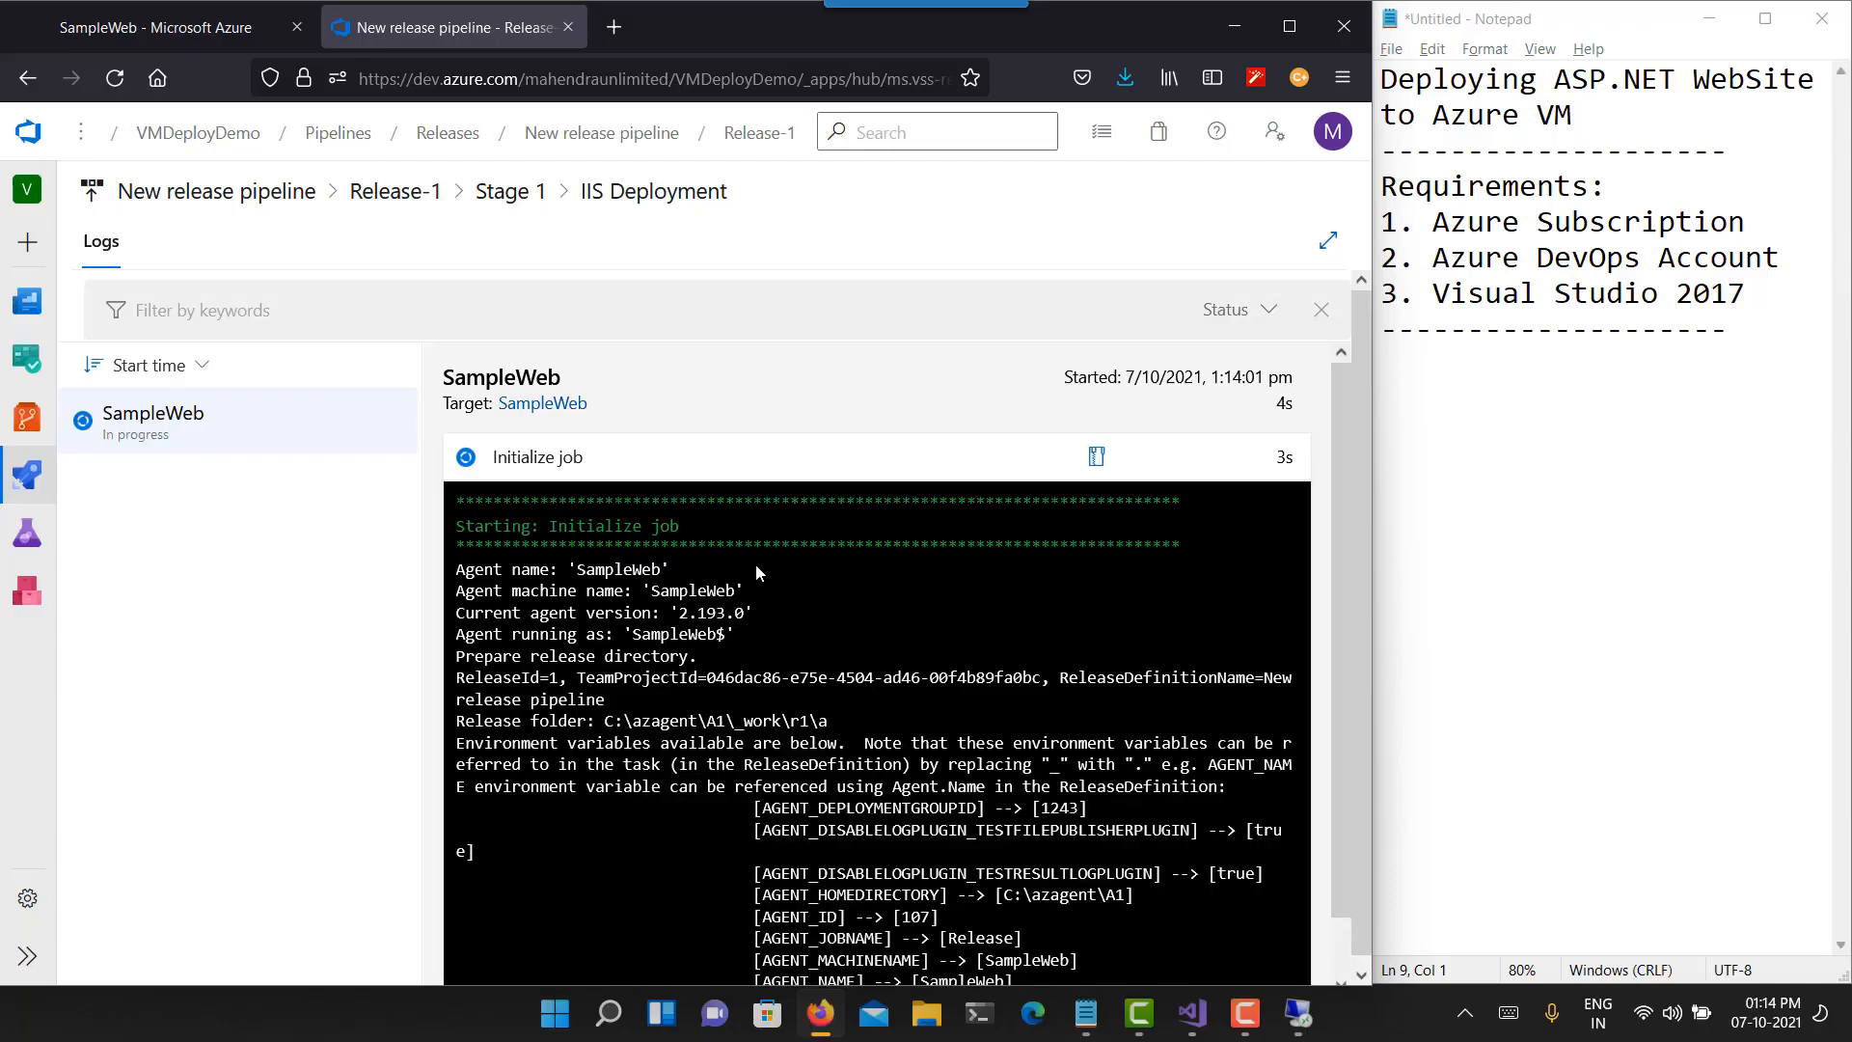
- In the Notepad notes, add a "Steps:" heading and the entry "1. Add Project to Azure Repos (GIT)"
{"action": "left_click", "coordinate": [1619, 477]}
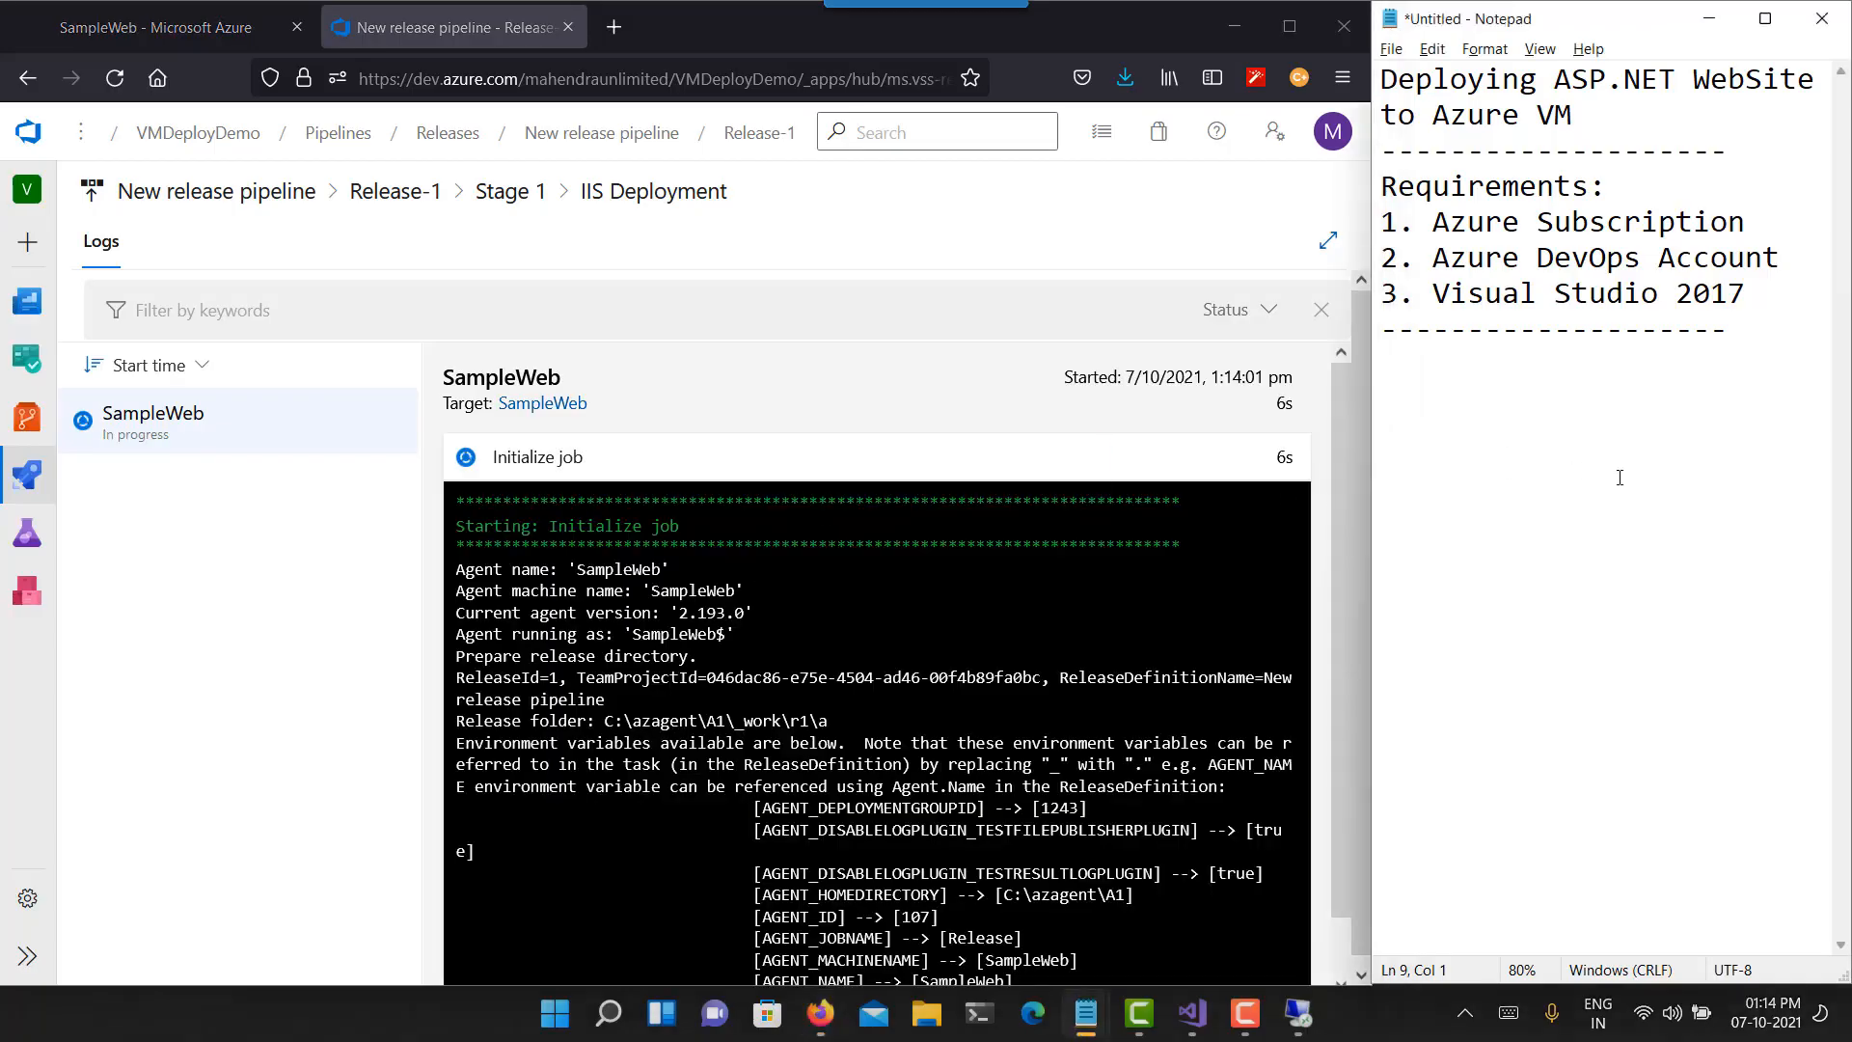
{"action": "type", "text": "Steps:"}
{"action": "key", "text": "Return"}
{"action": "type", "text": "1. Add Pro"}
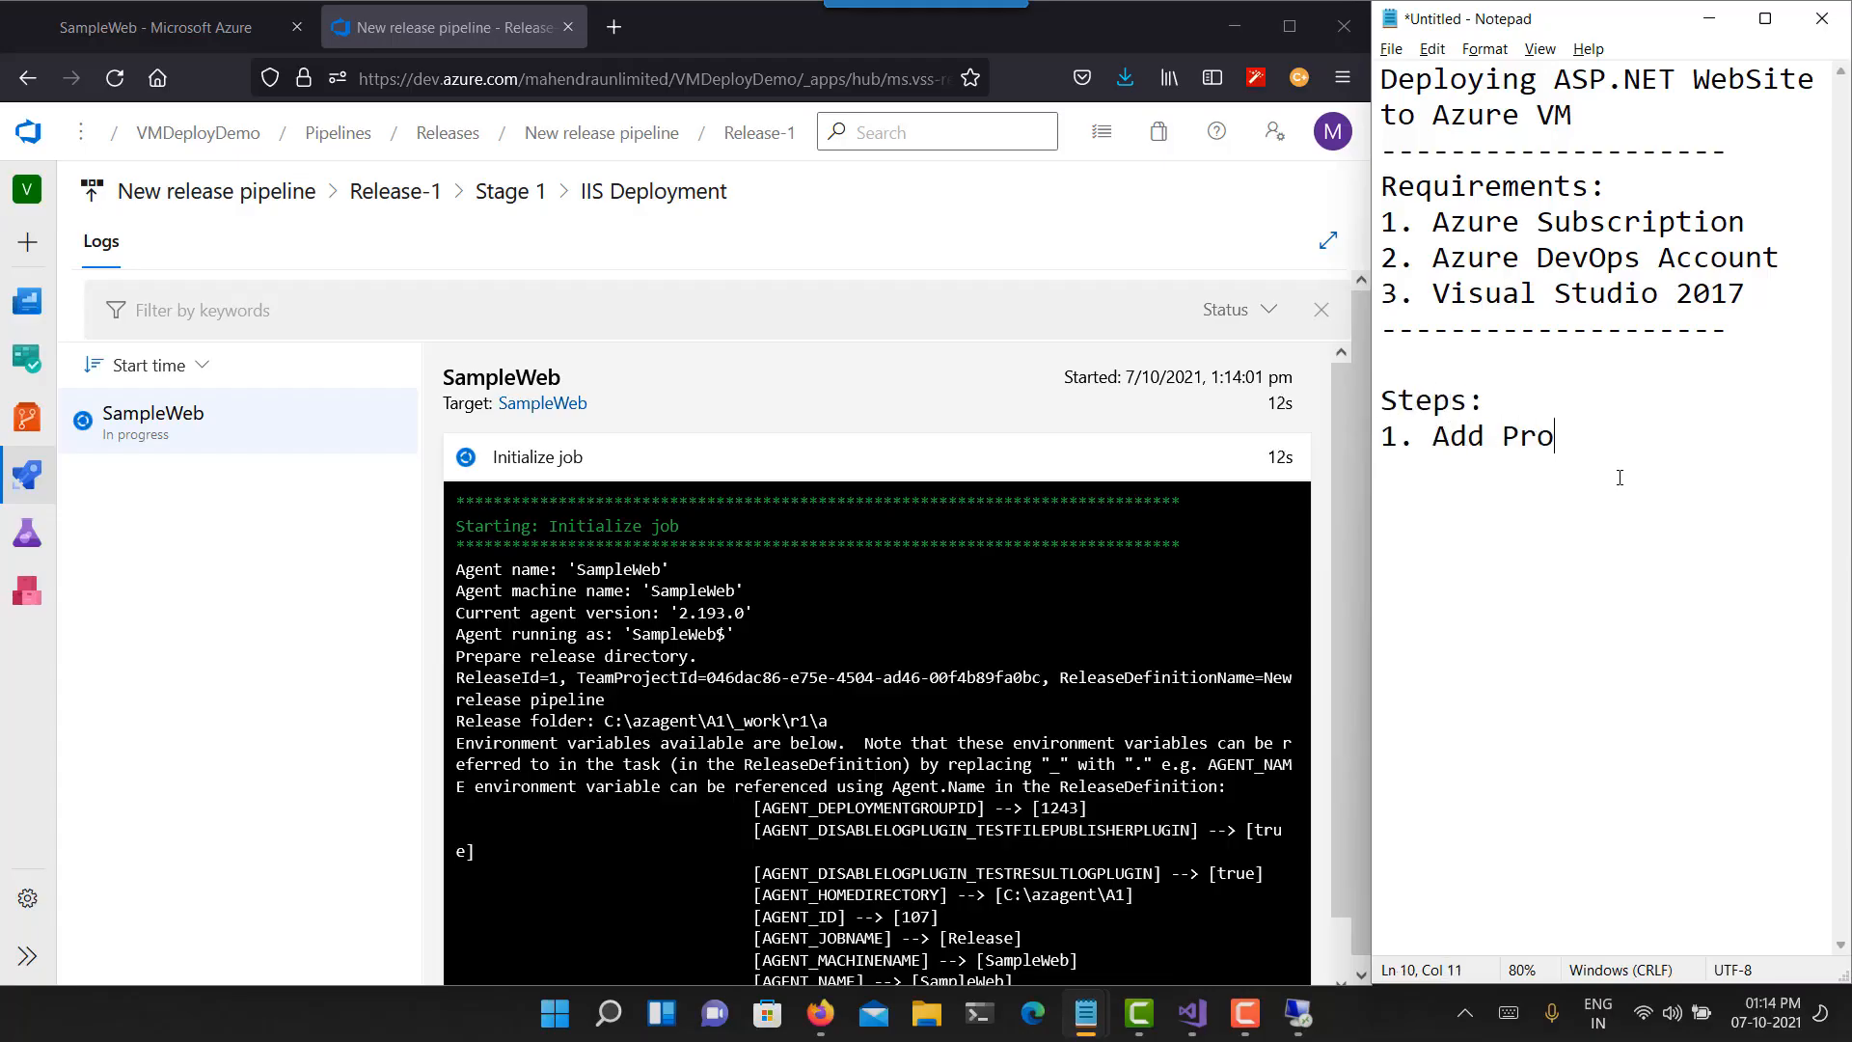
{"action": "type", "text": "ject to Azure Repos "}
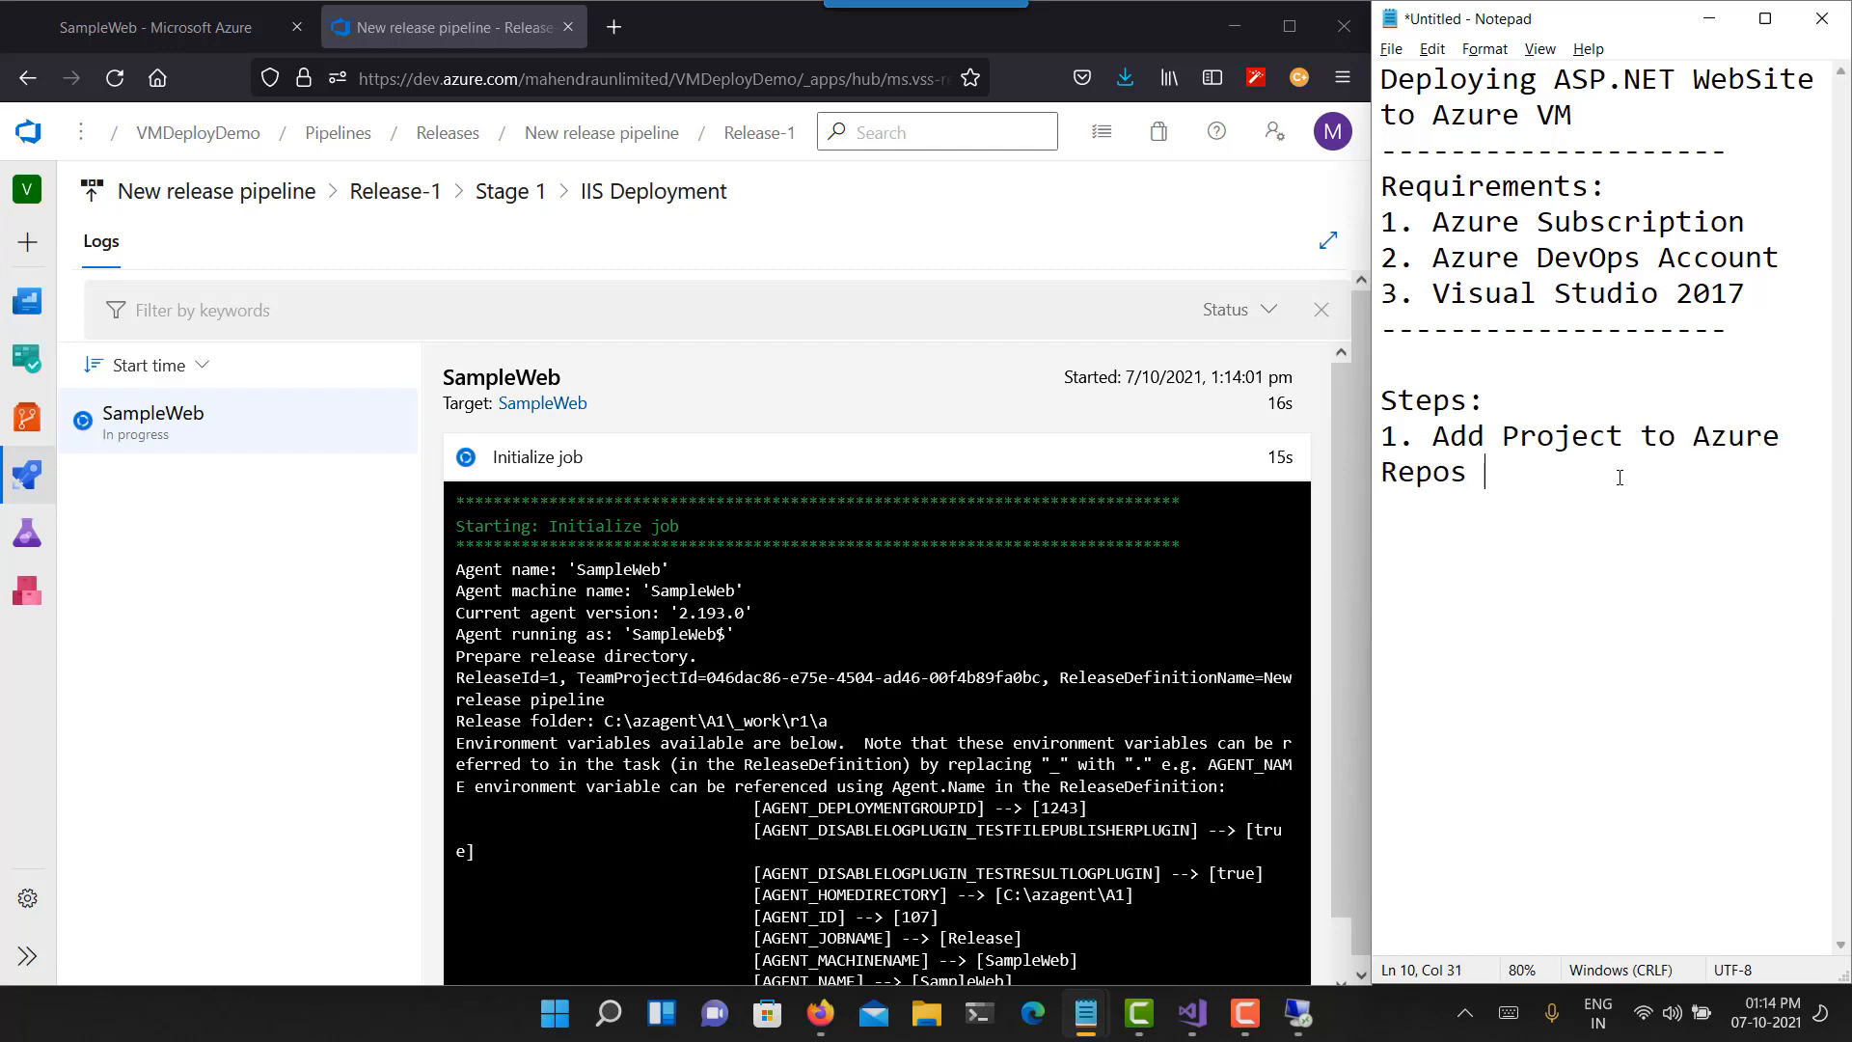
{"action": "type", "text": "(GIT)"}
- Add the notes "2. Created a new YAML pipeline" and "3. Added a step to "Publish build Artifacts"" to the list
{"action": "key", "text": "Return"}
{"action": "type", "text": "2. Create"}
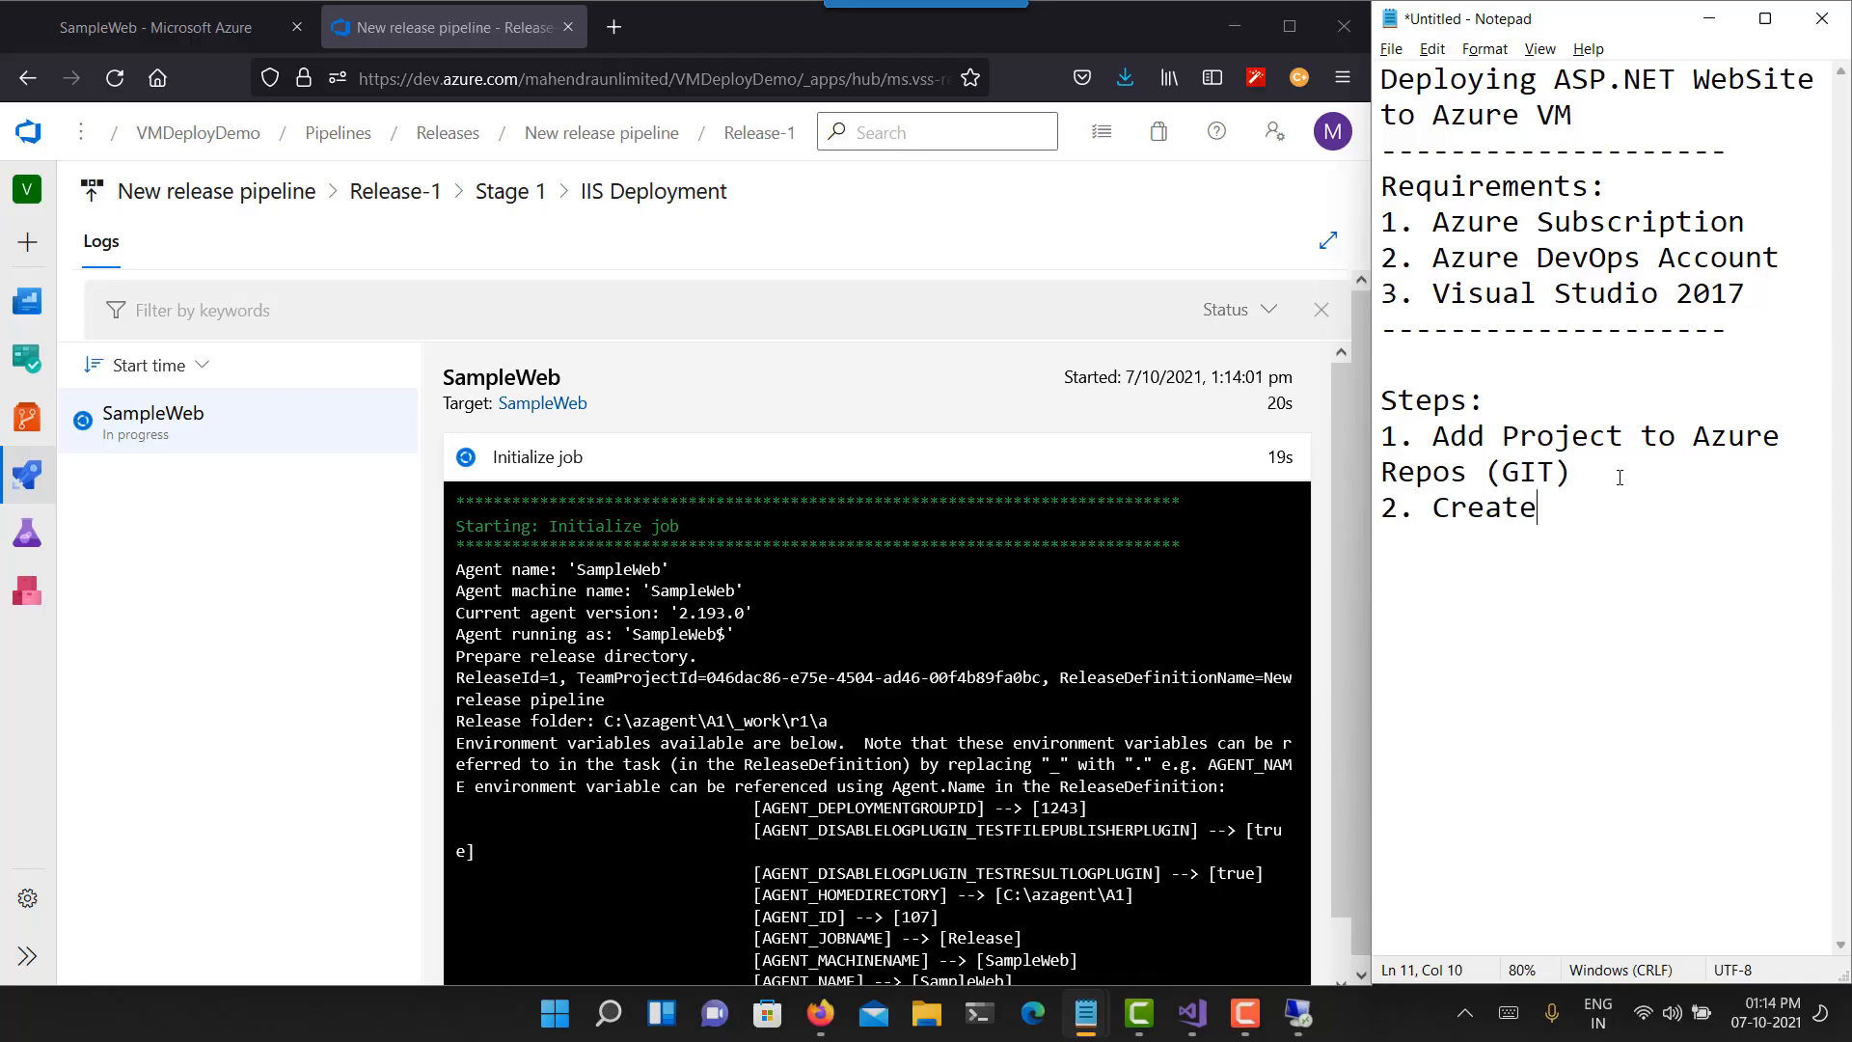
{"action": "type", "text": "d a new YAML pipeline"}
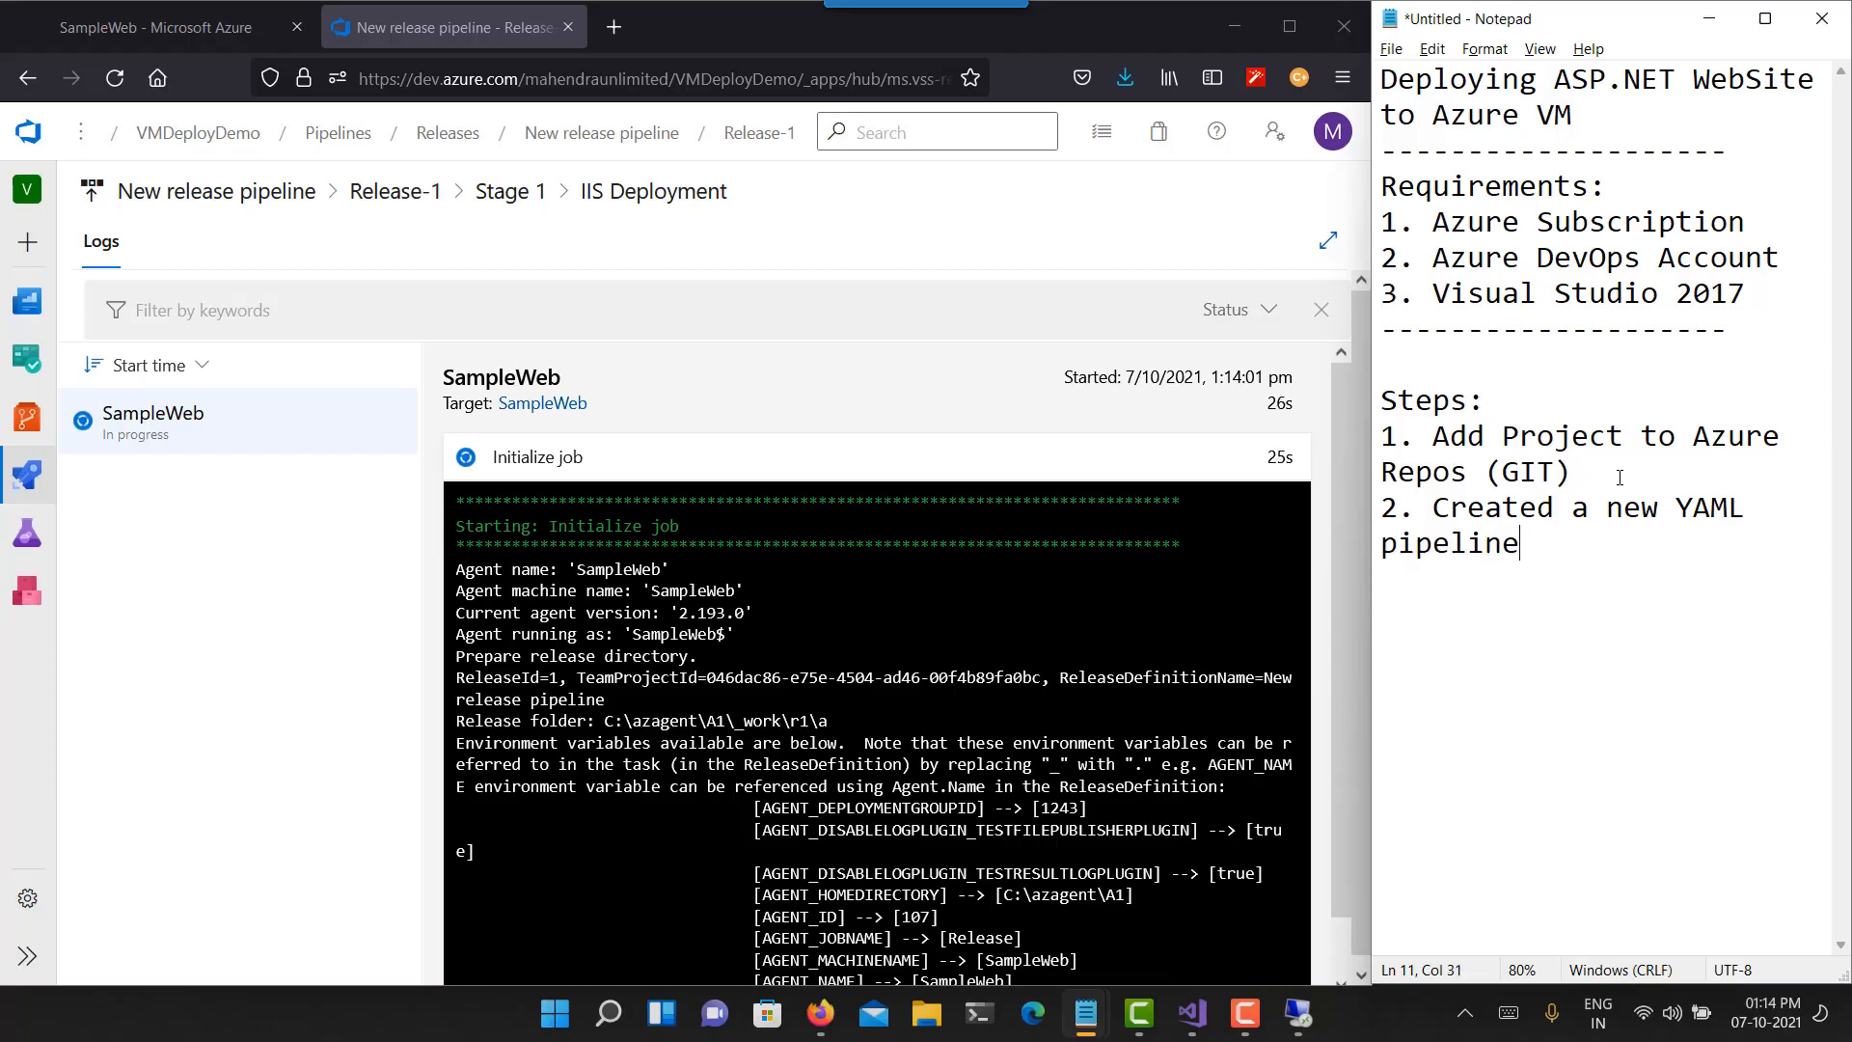
{"action": "key", "text": "Return"}
{"action": "type", "text": "3. Added a step to "}
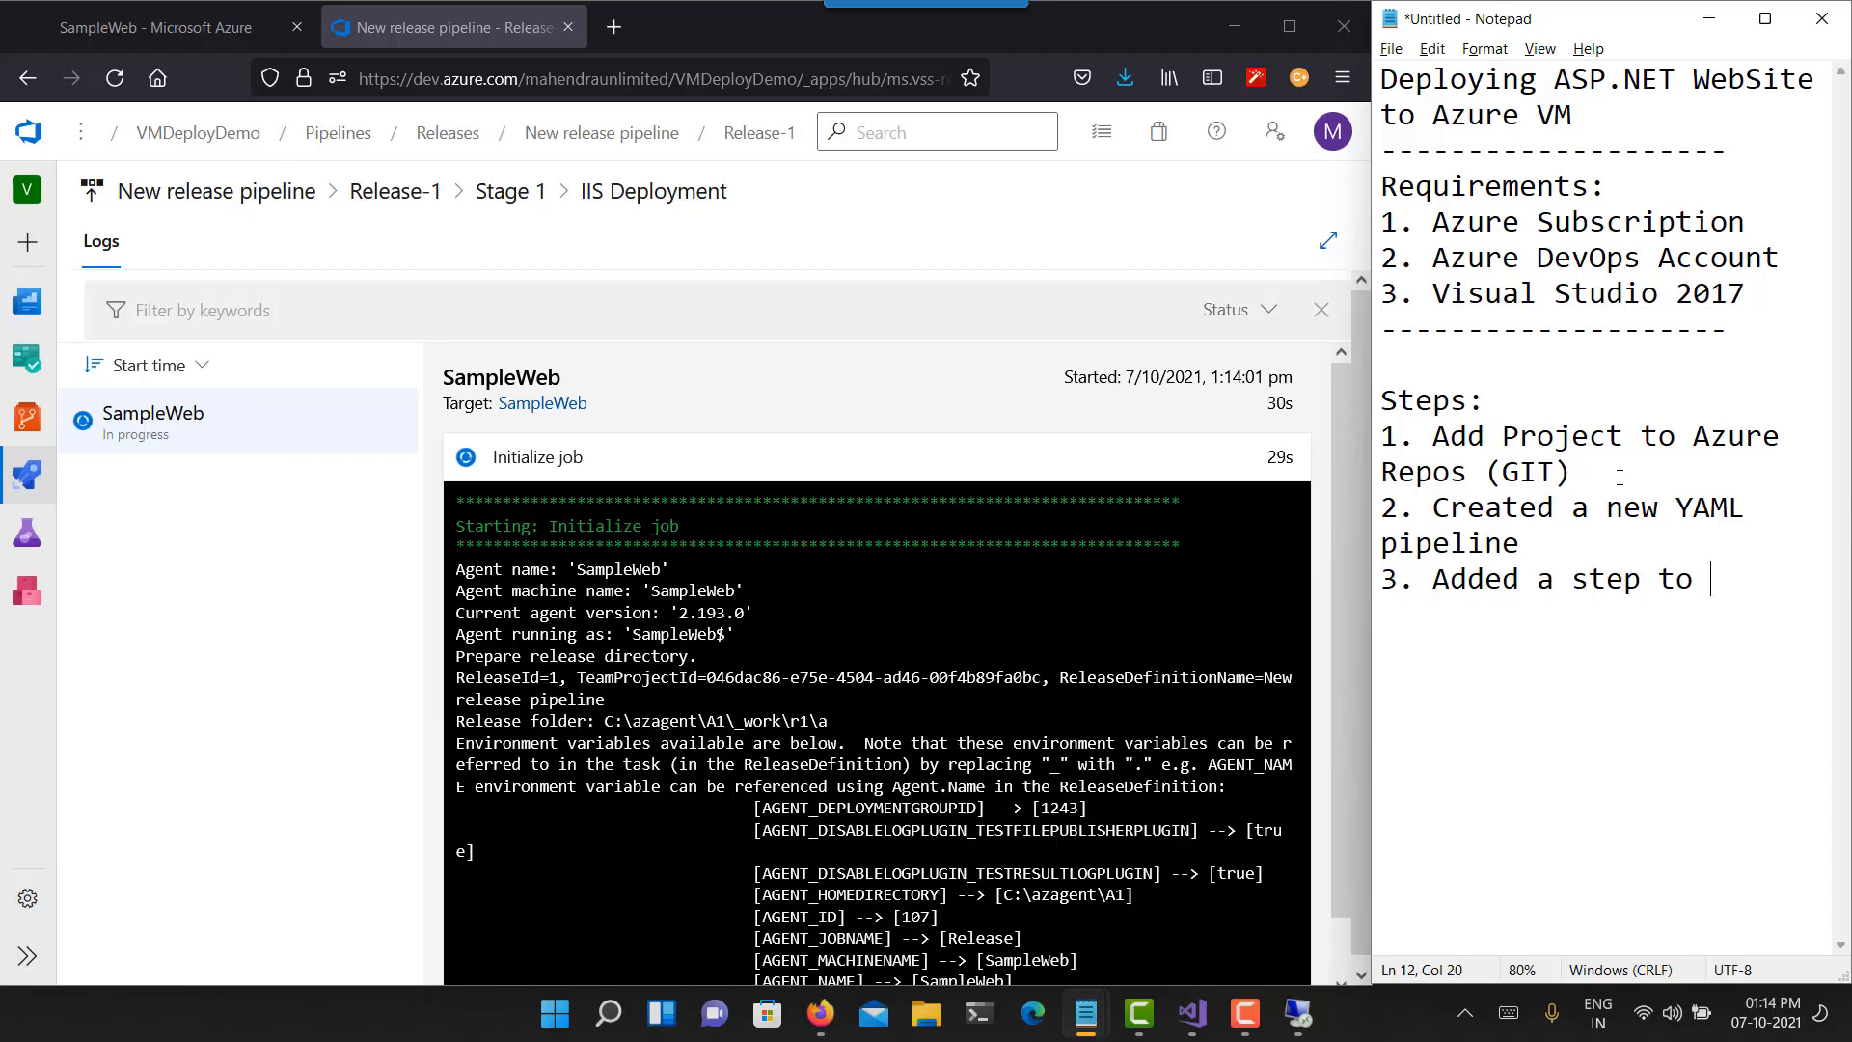
{"action": "type", "text": "\"Publish b"}
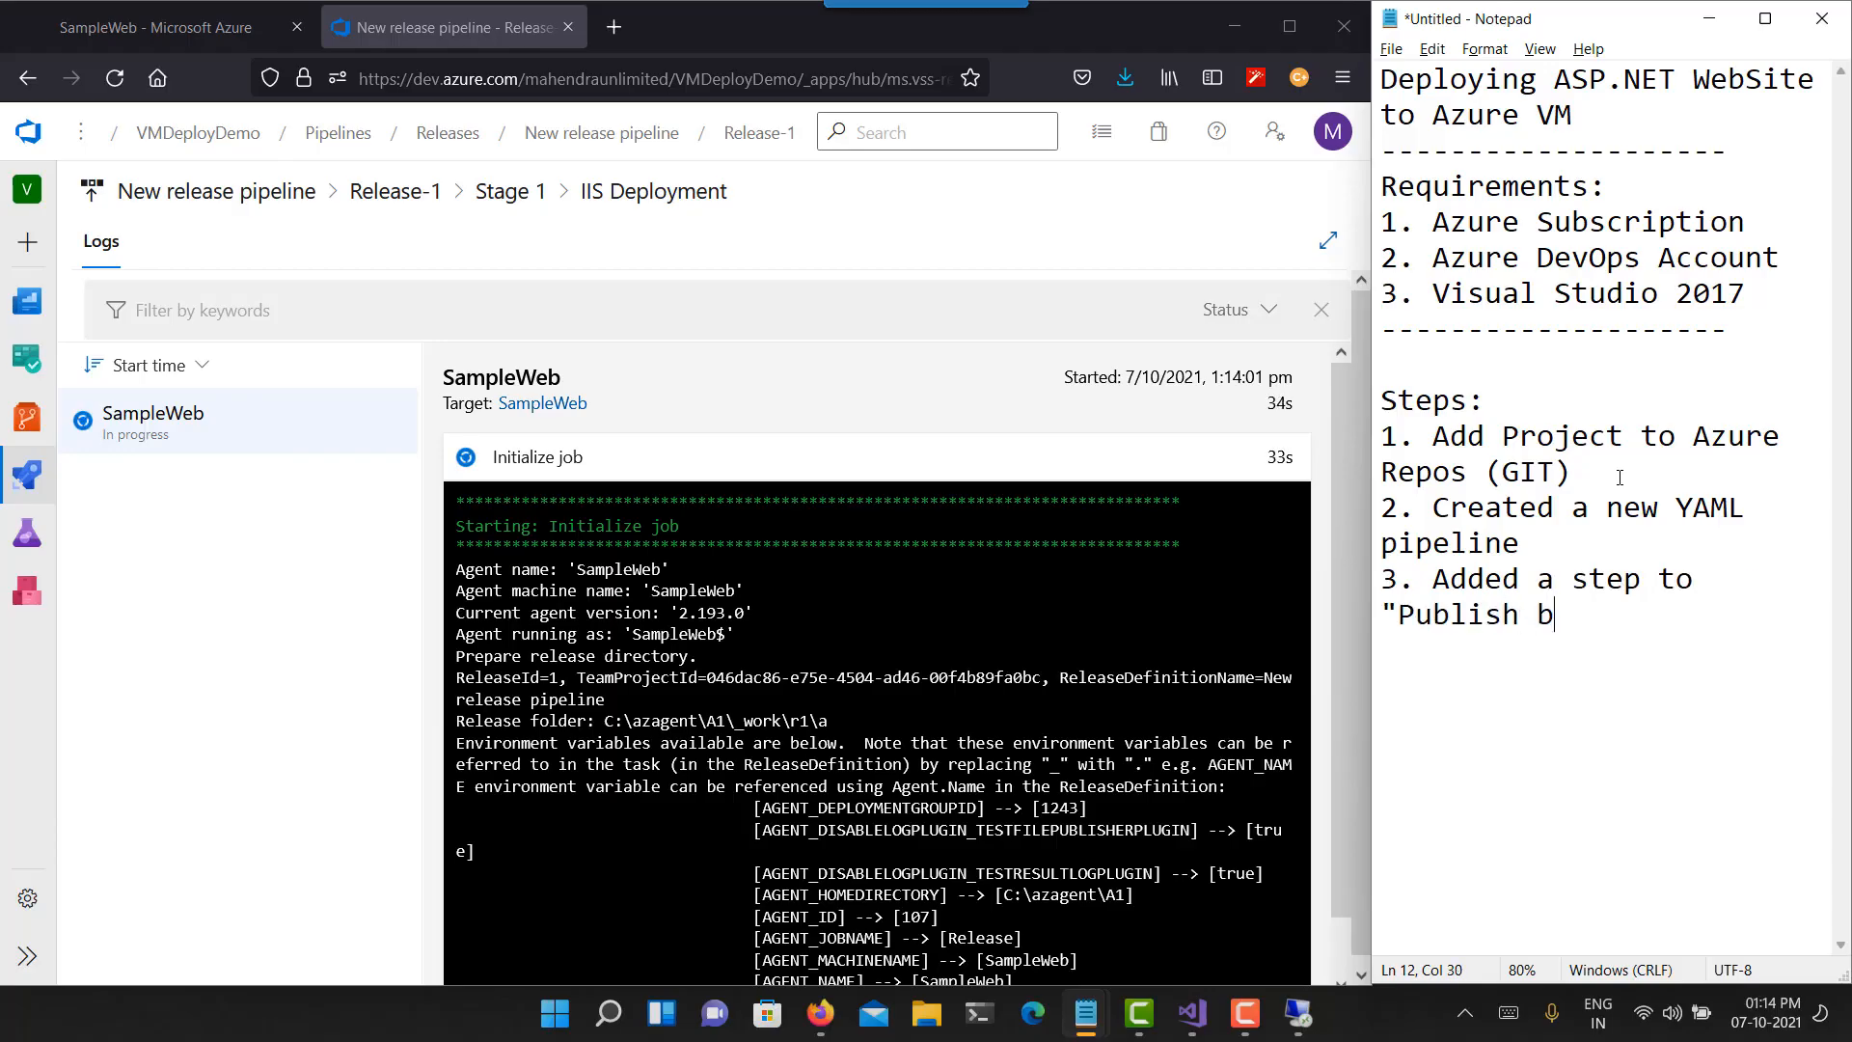
{"action": "type", "text": "uild Artifacts\""}
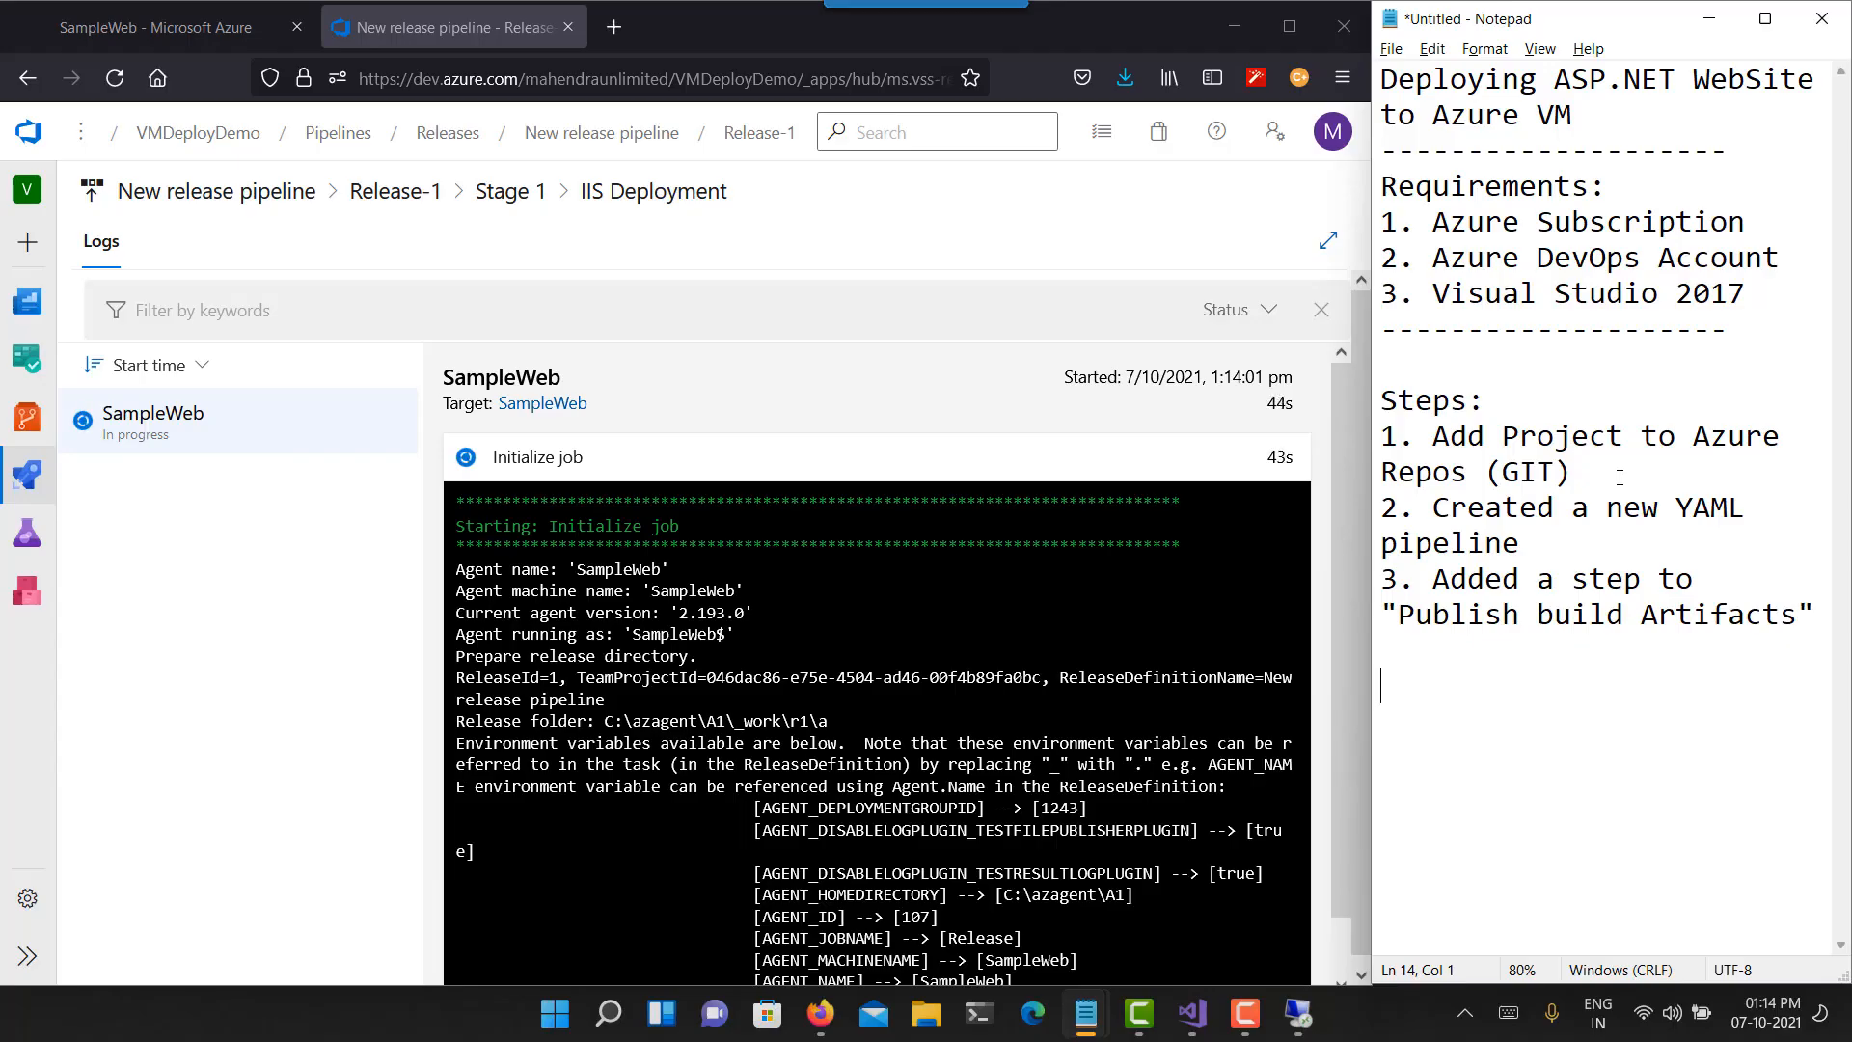
- Add the note "4. Create new RELEASE pipeline" below a blank line
{"action": "type", "text": "4. Create new RELEASE pi"}
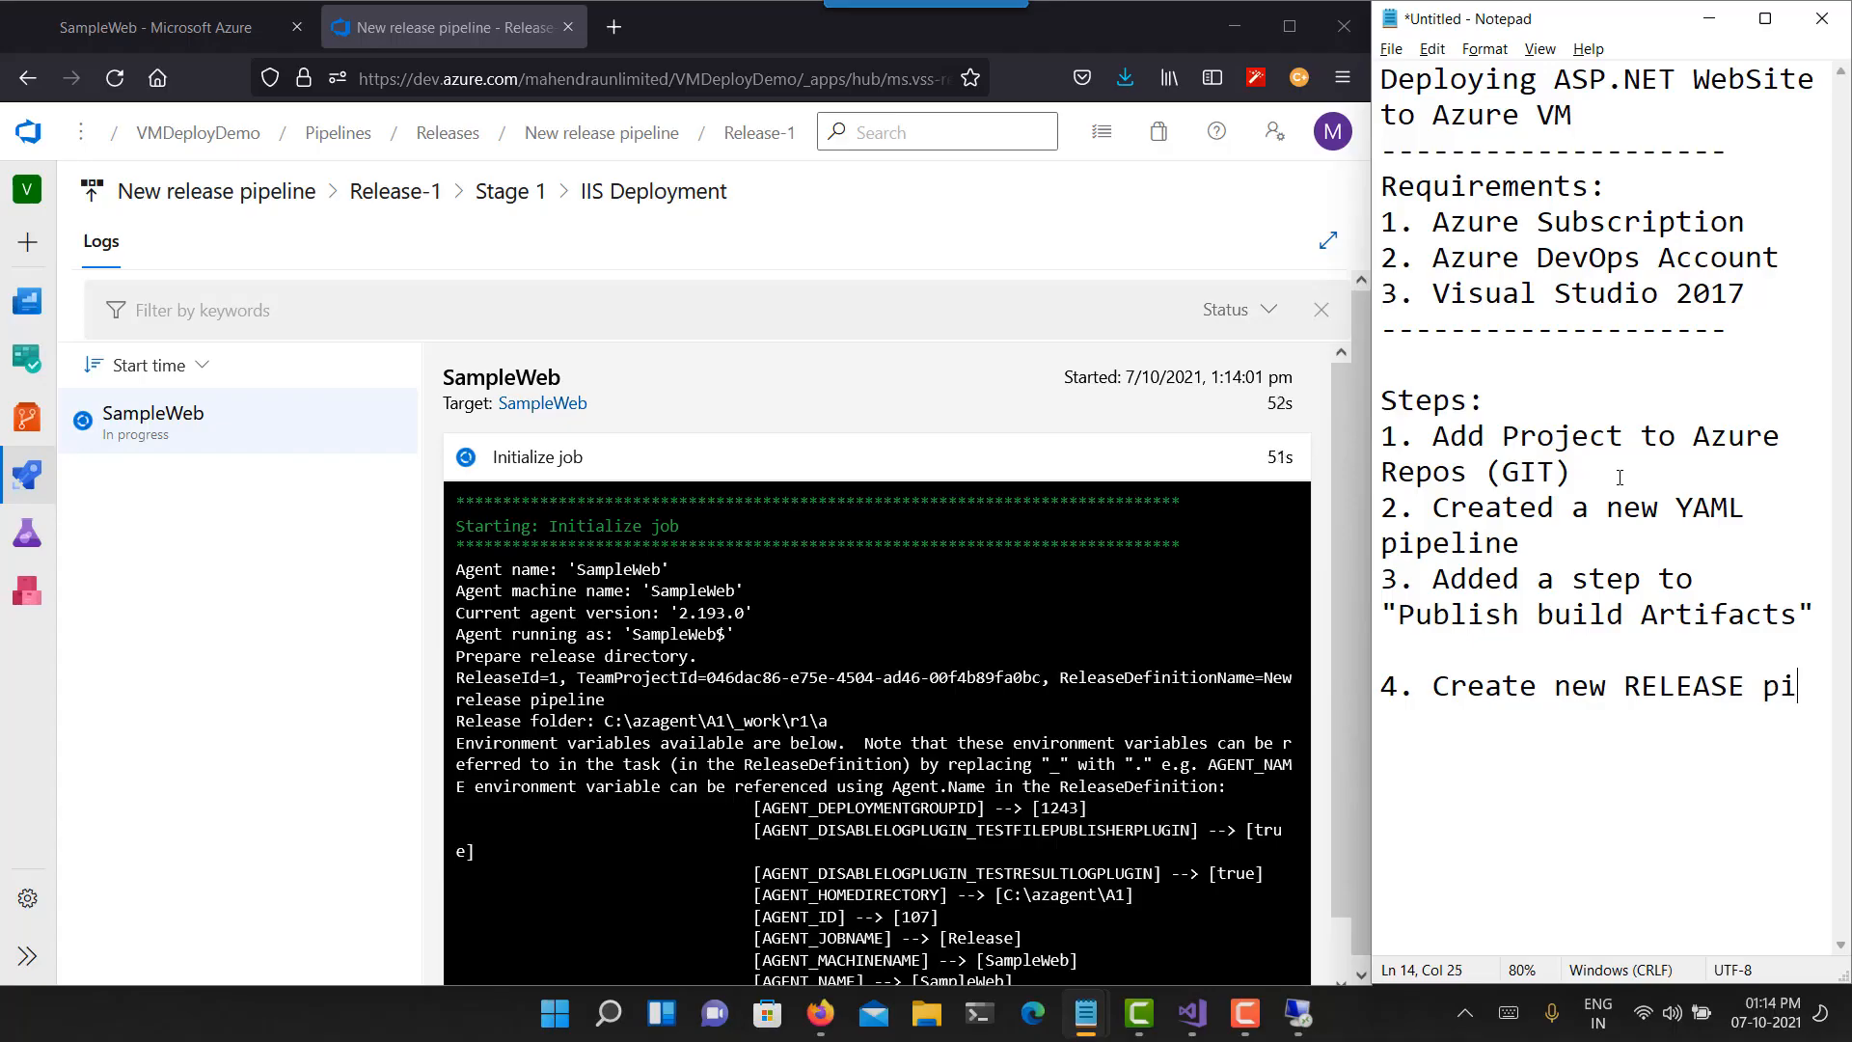
{"action": "type", "text": "peline"}
{"action": "key", "text": "Return"}
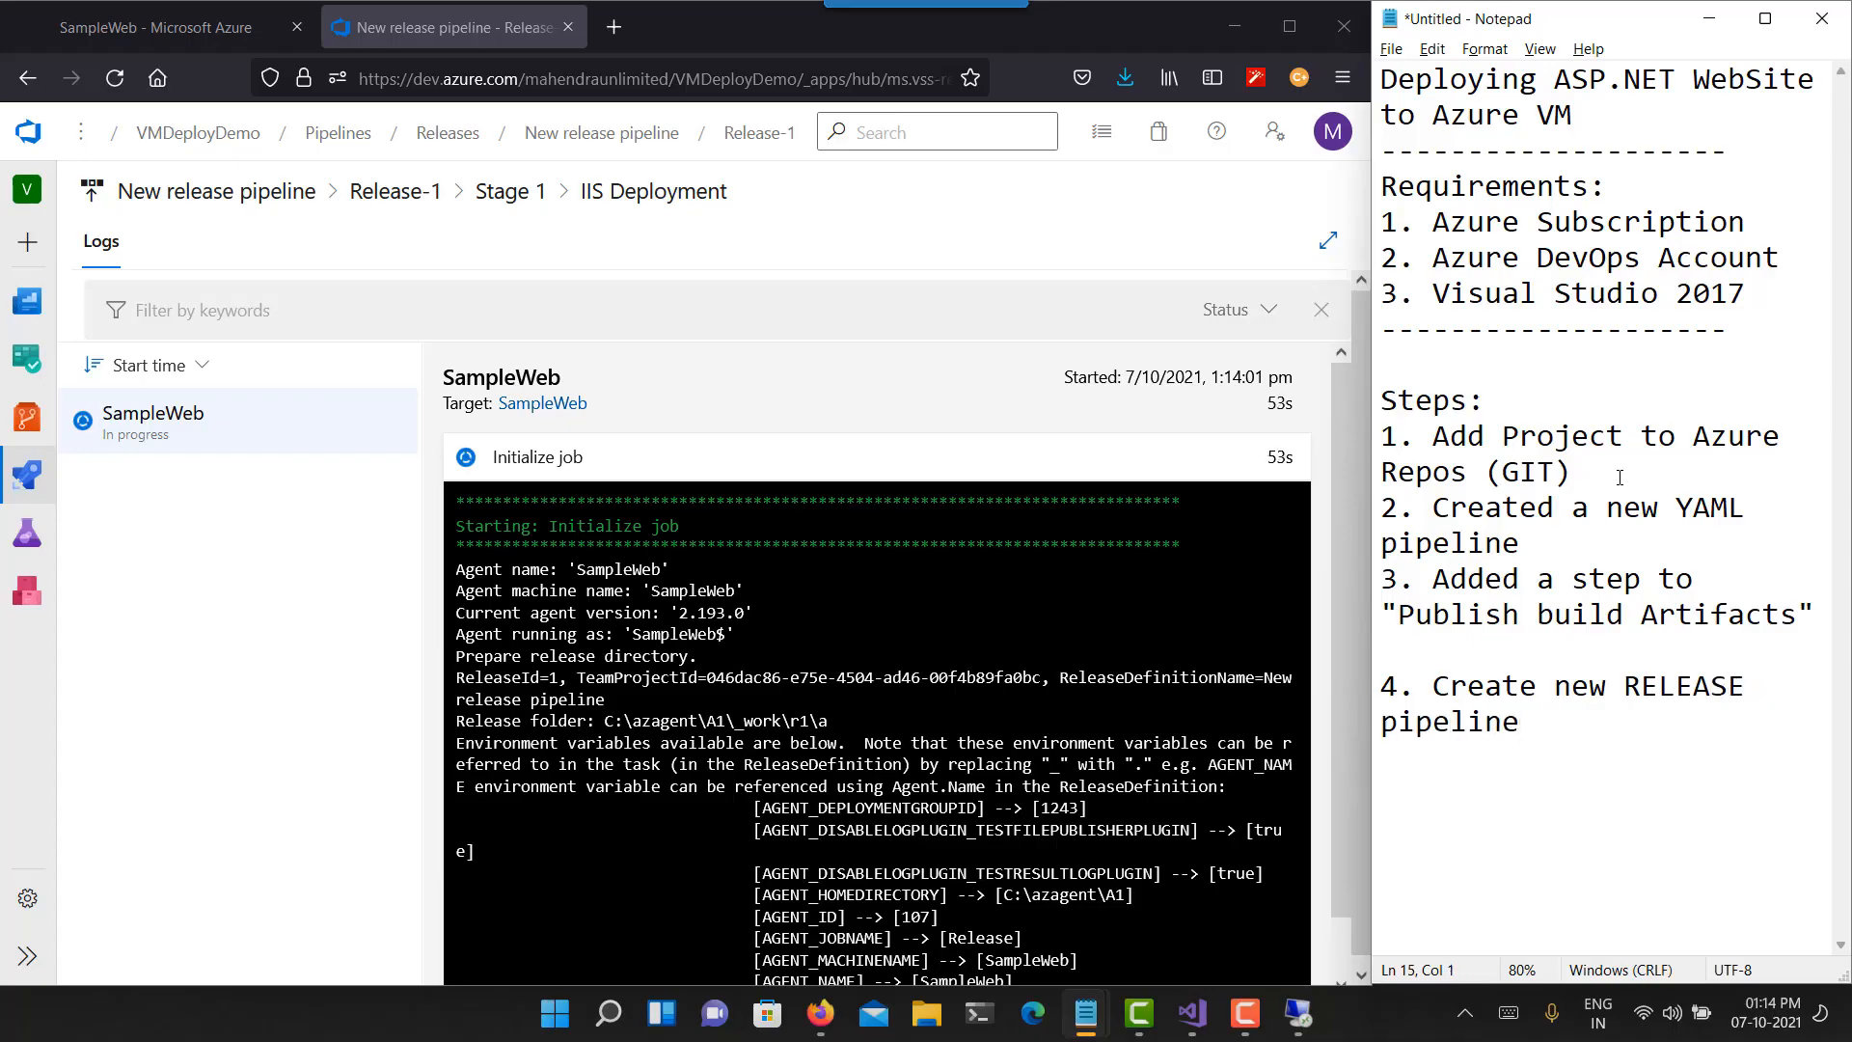
- Add the notes "5. Choose Template "IIS Deployment"" and "6. Add "Server Group"" to the list
{"action": "type", "text": "5. Choose Templat"}
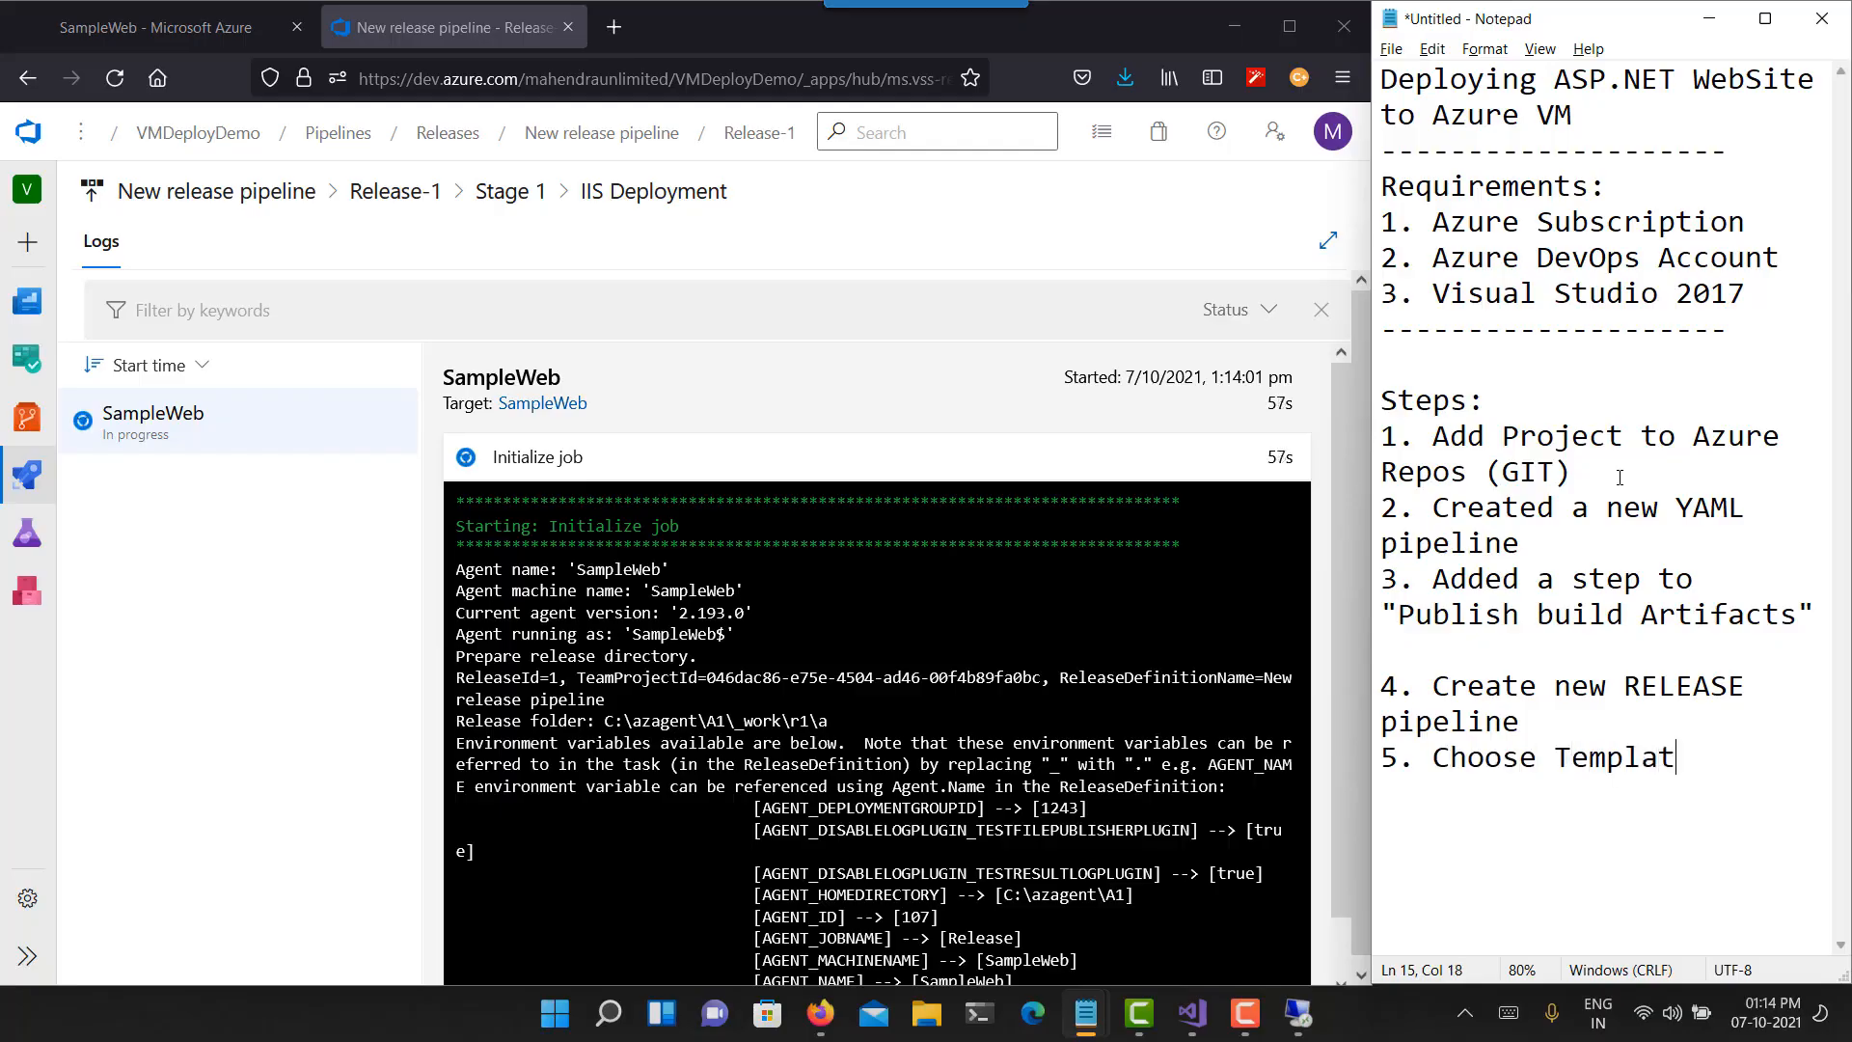
{"action": "type", "text": "e \"IIS Deployment\""}
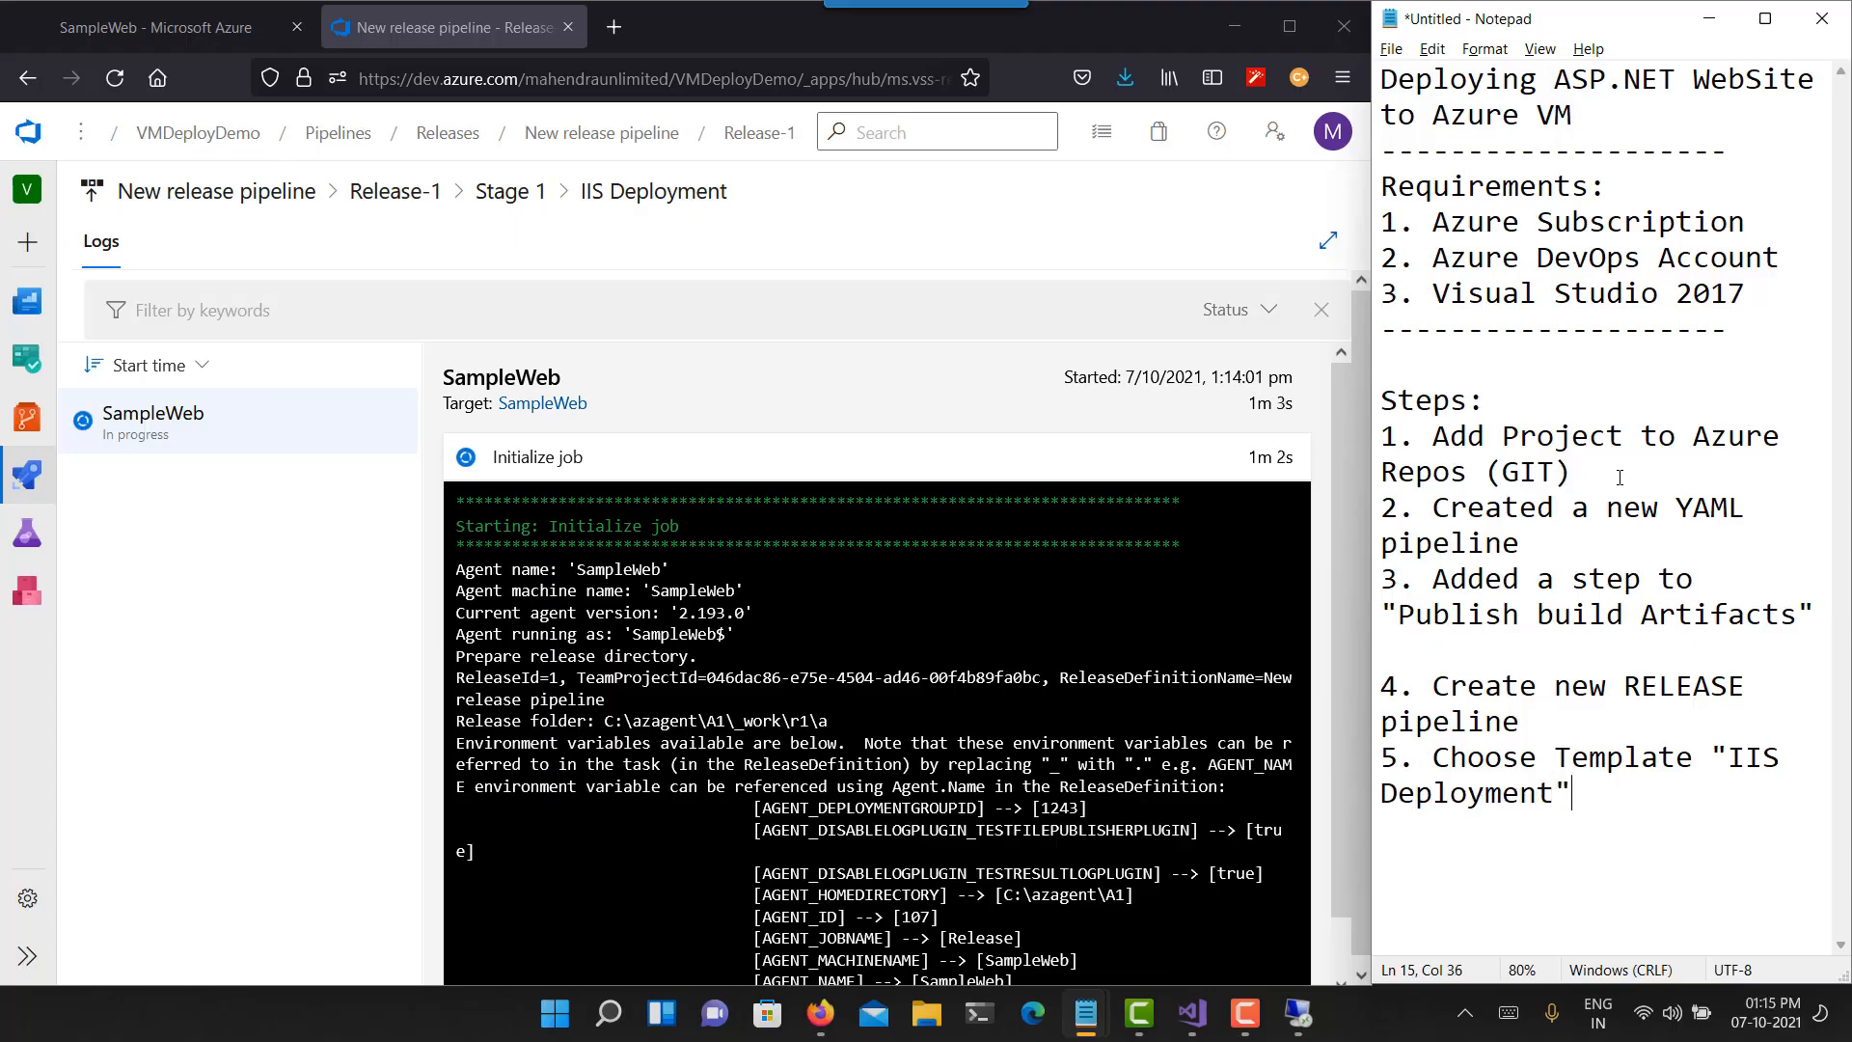
{"action": "key", "text": "Return"}
{"action": "type", "text": "6. Add \"Server Group\""}
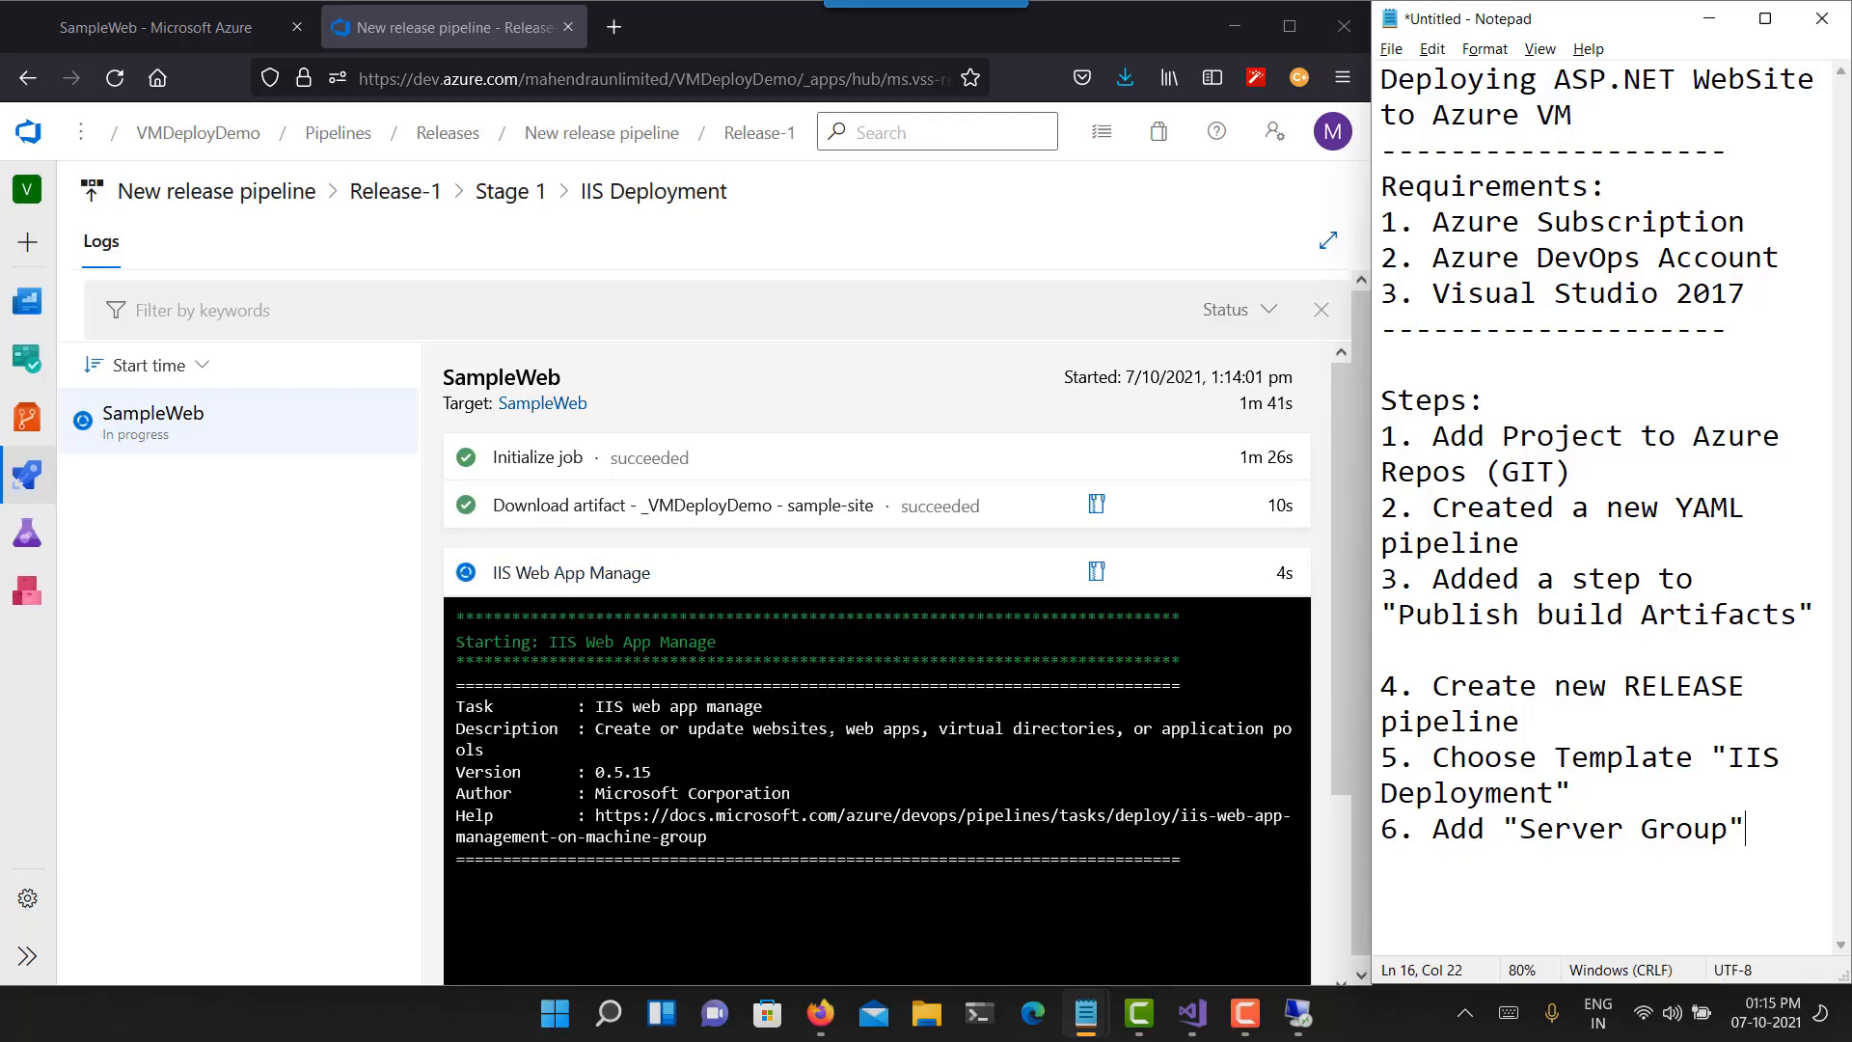
- Return to the release logs in the browser and open the IIS Web App Deploy task's detailed log
{"action": "left_click_drag", "start_coordinate": [1339, 720], "coordinate": [1381, 893]}
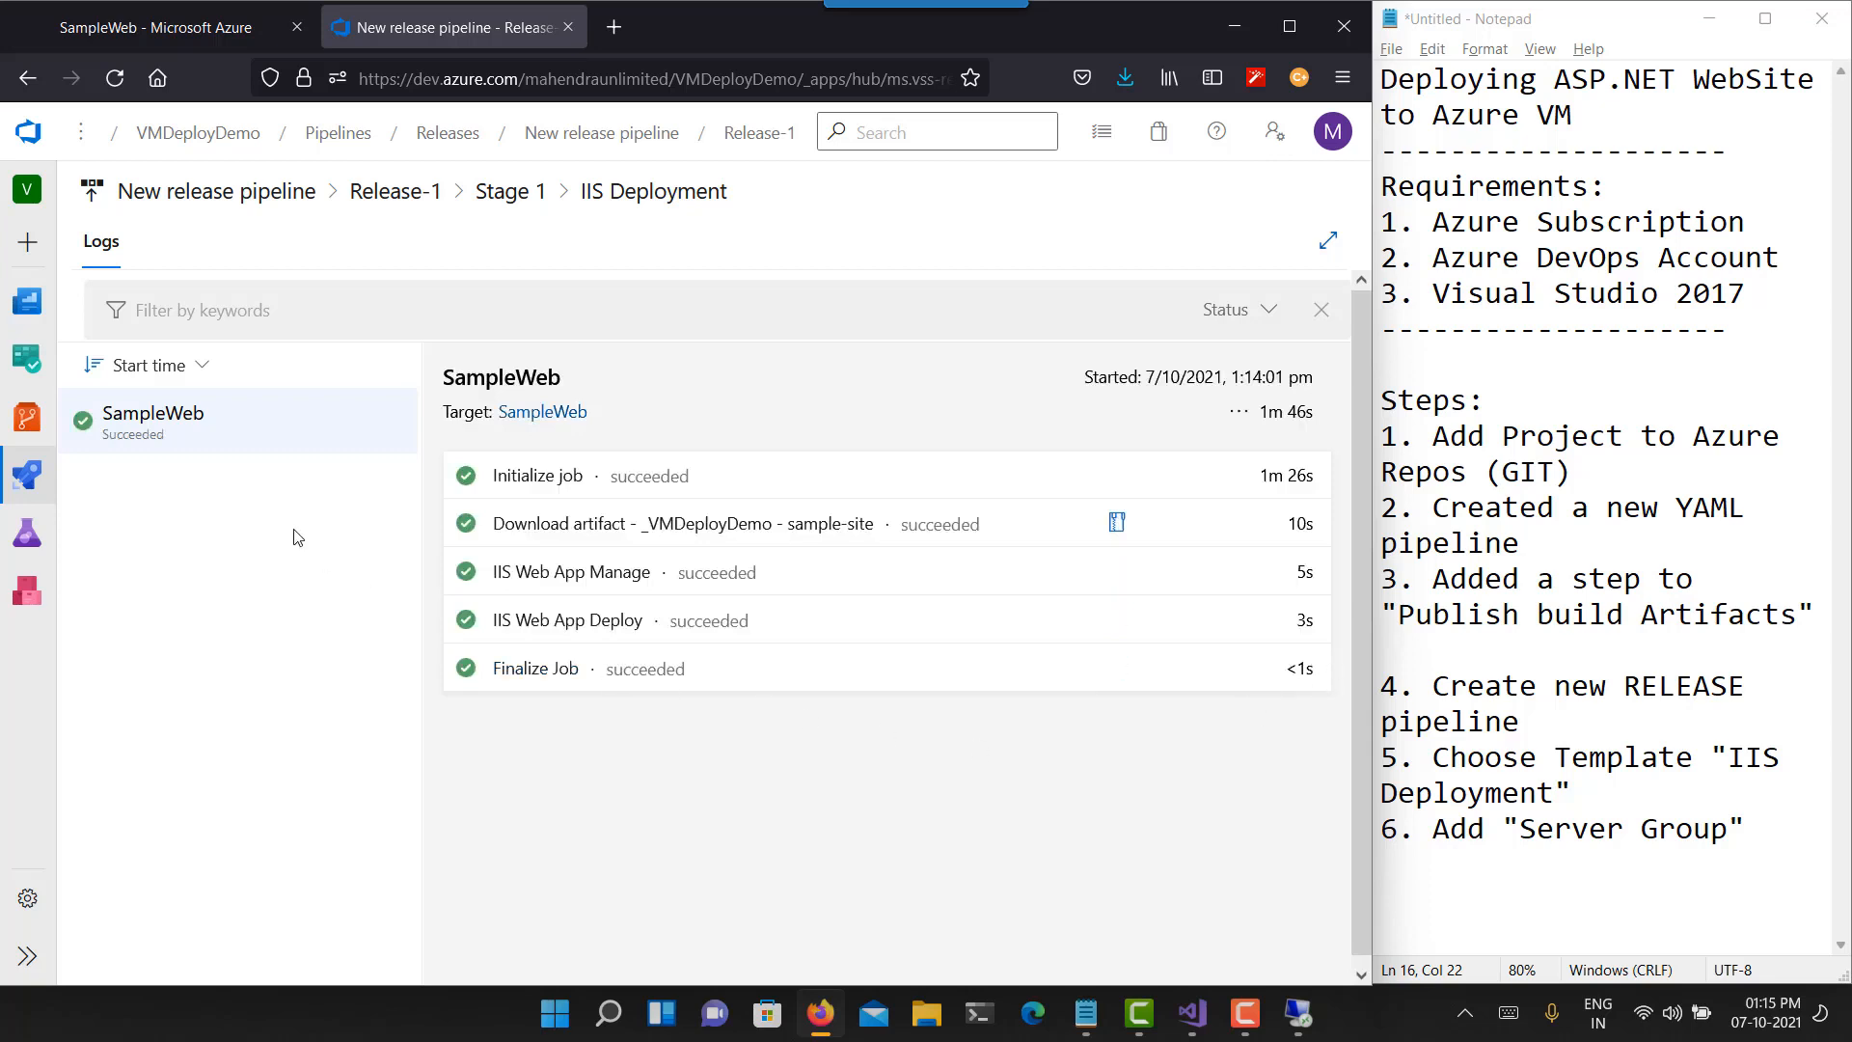
{"action": "left_click", "coordinate": [535, 622]}
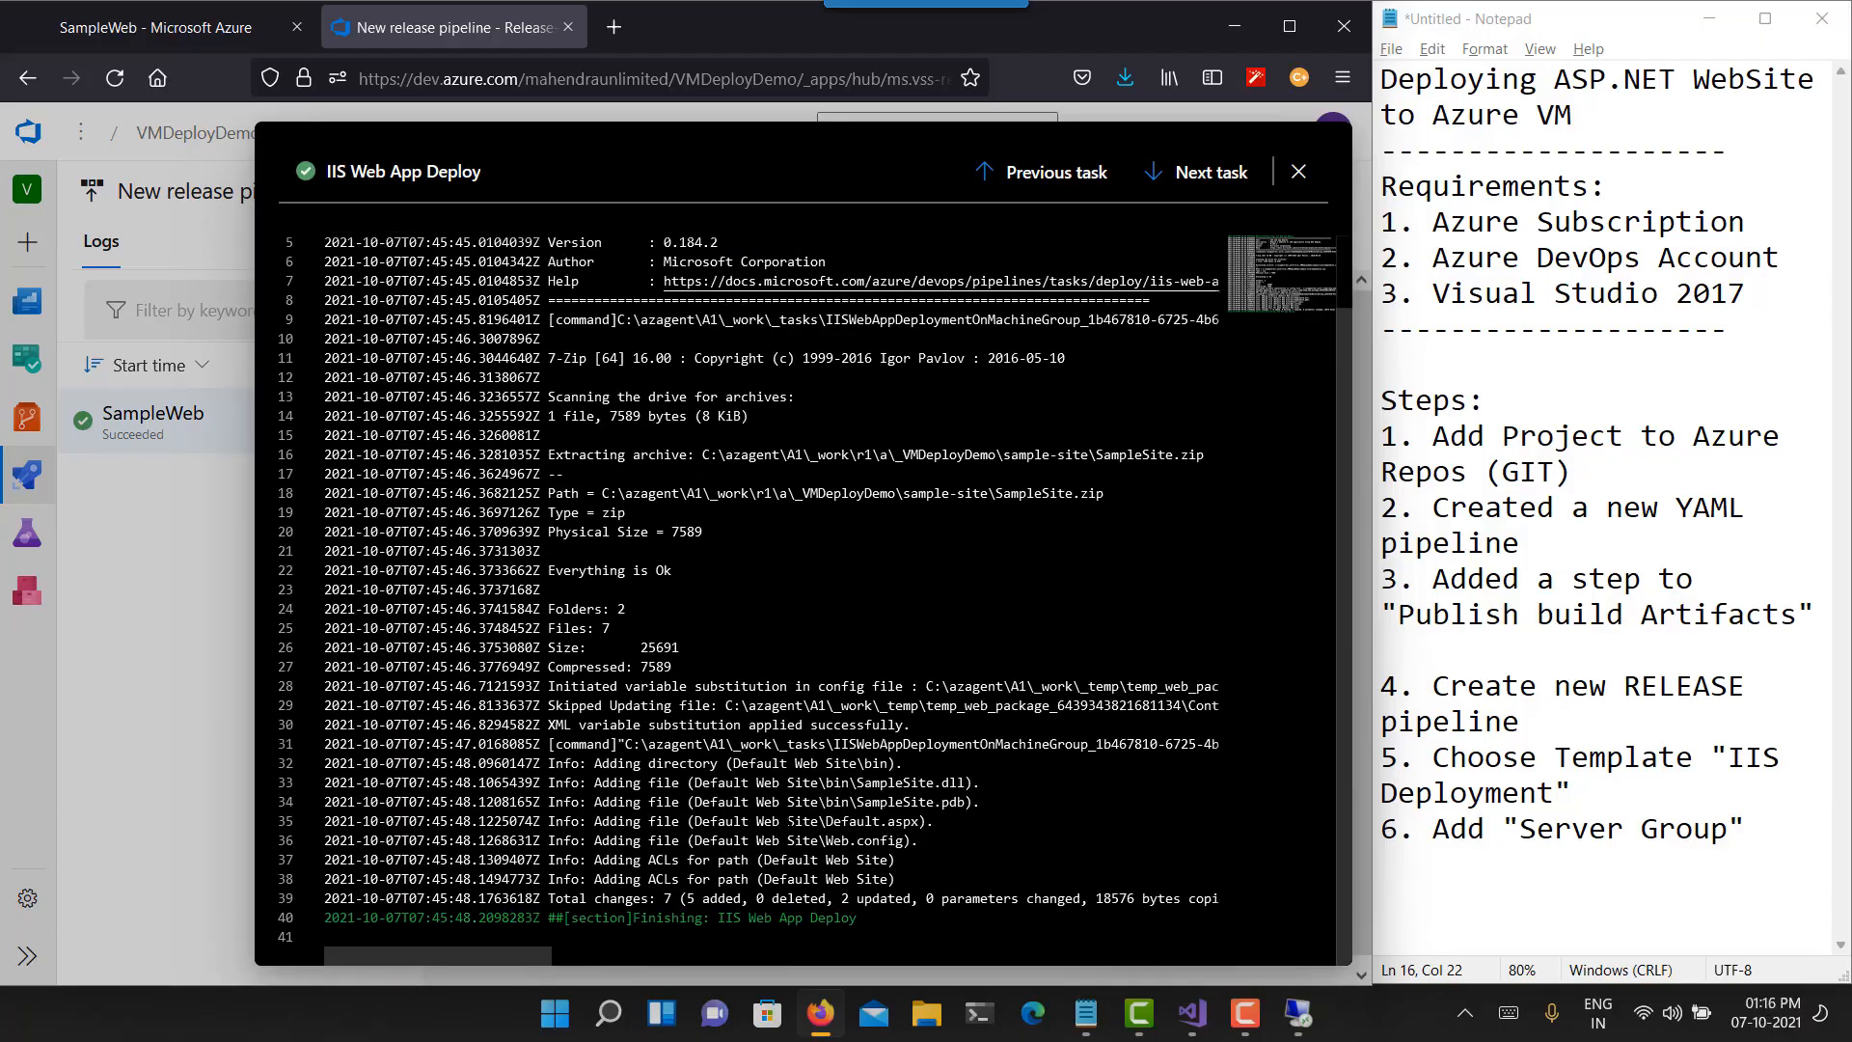
- Open the SampleWeb VM's overview in the Azure portal, and load its public IP address 52.152.151.156 in a new browser tab
{"action": "scroll", "coordinate": [797, 600], "scroll_direction": "up", "scroll_amount": 2}
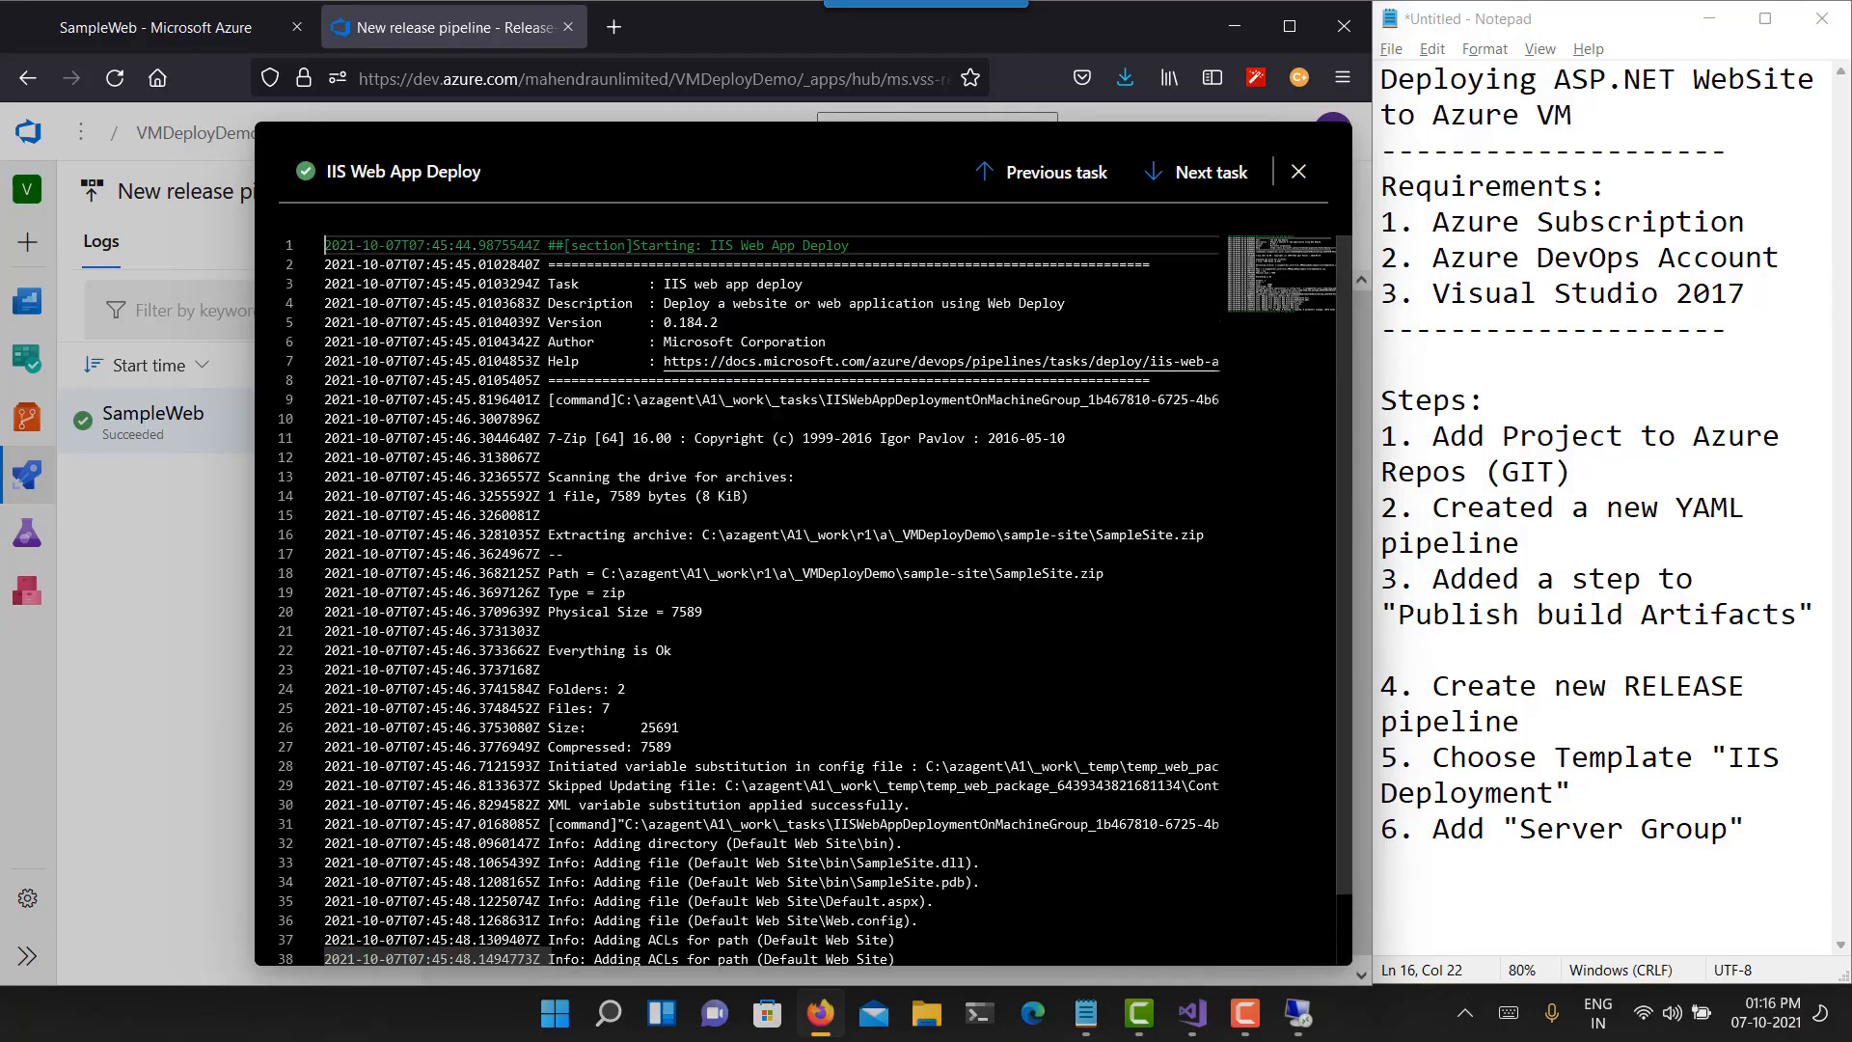
{"action": "left_click", "coordinate": [189, 35]}
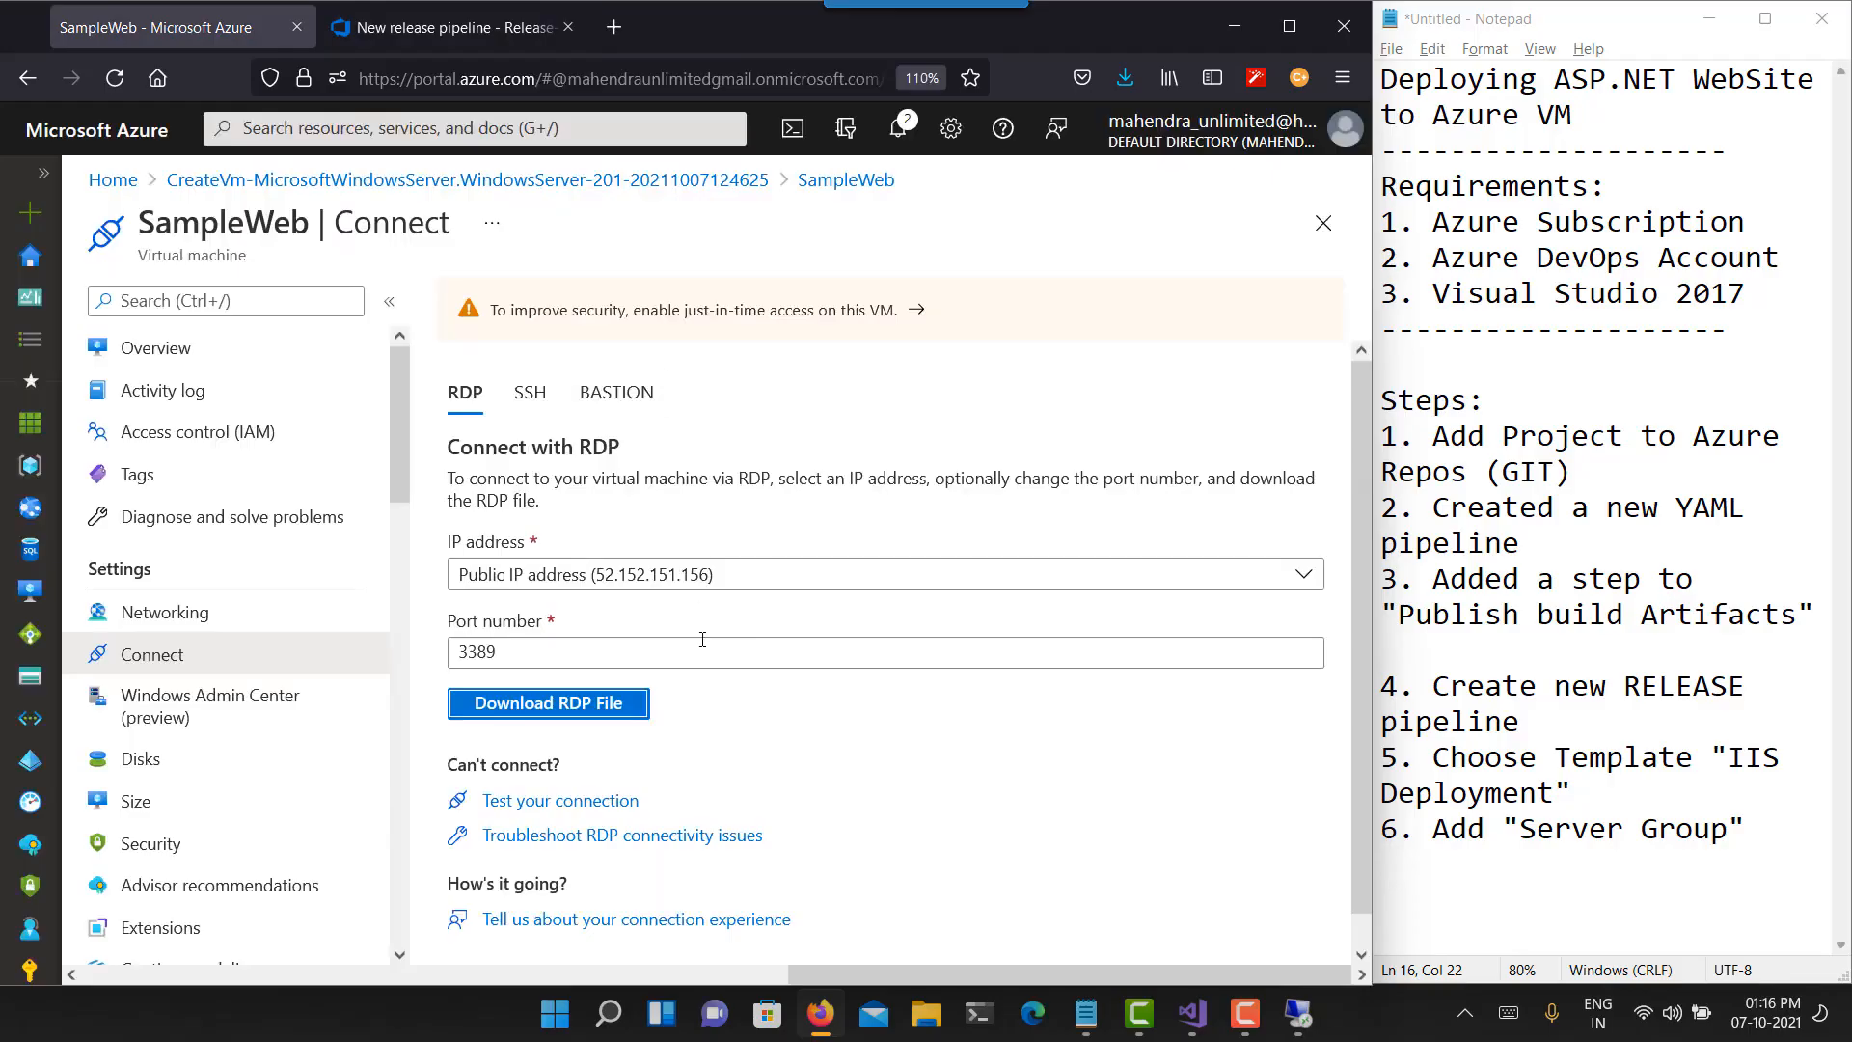
{"action": "left_click", "coordinate": [177, 372]}
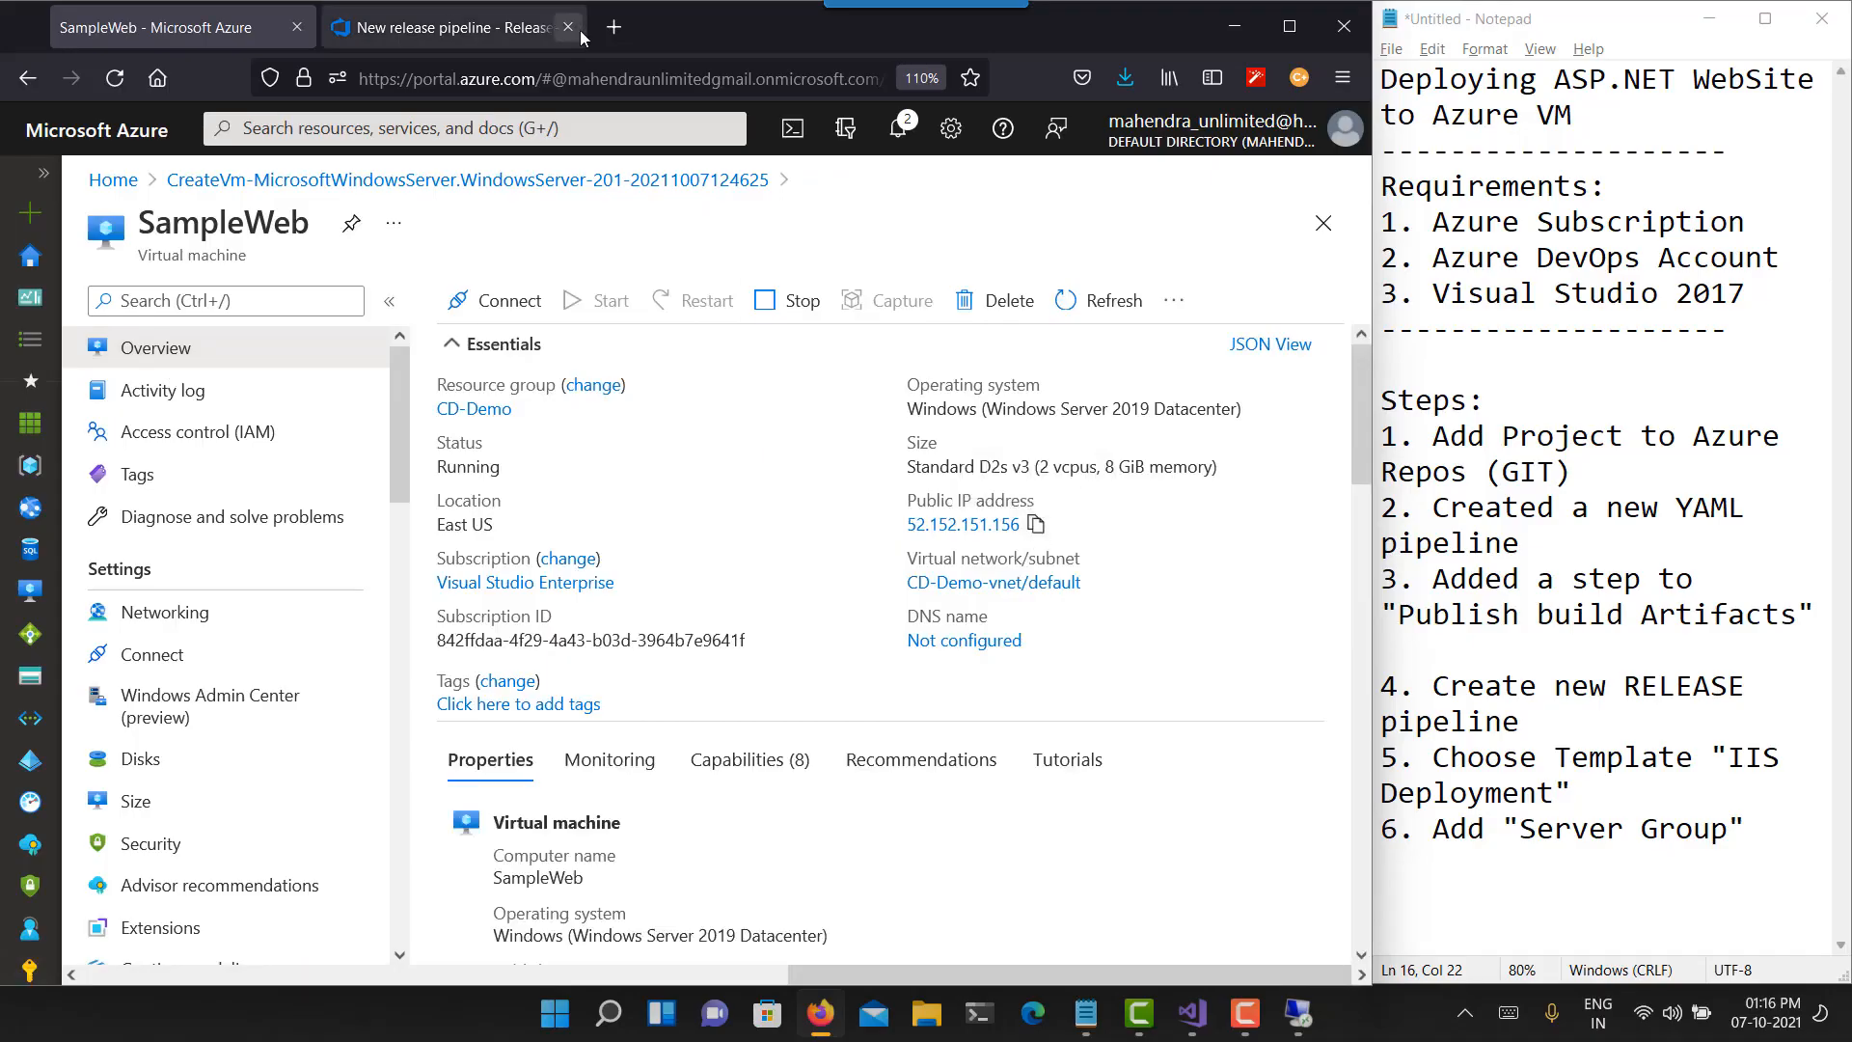
{"action": "left_click", "coordinate": [615, 26]}
{"action": "type", "text": "52.152.151.156"}
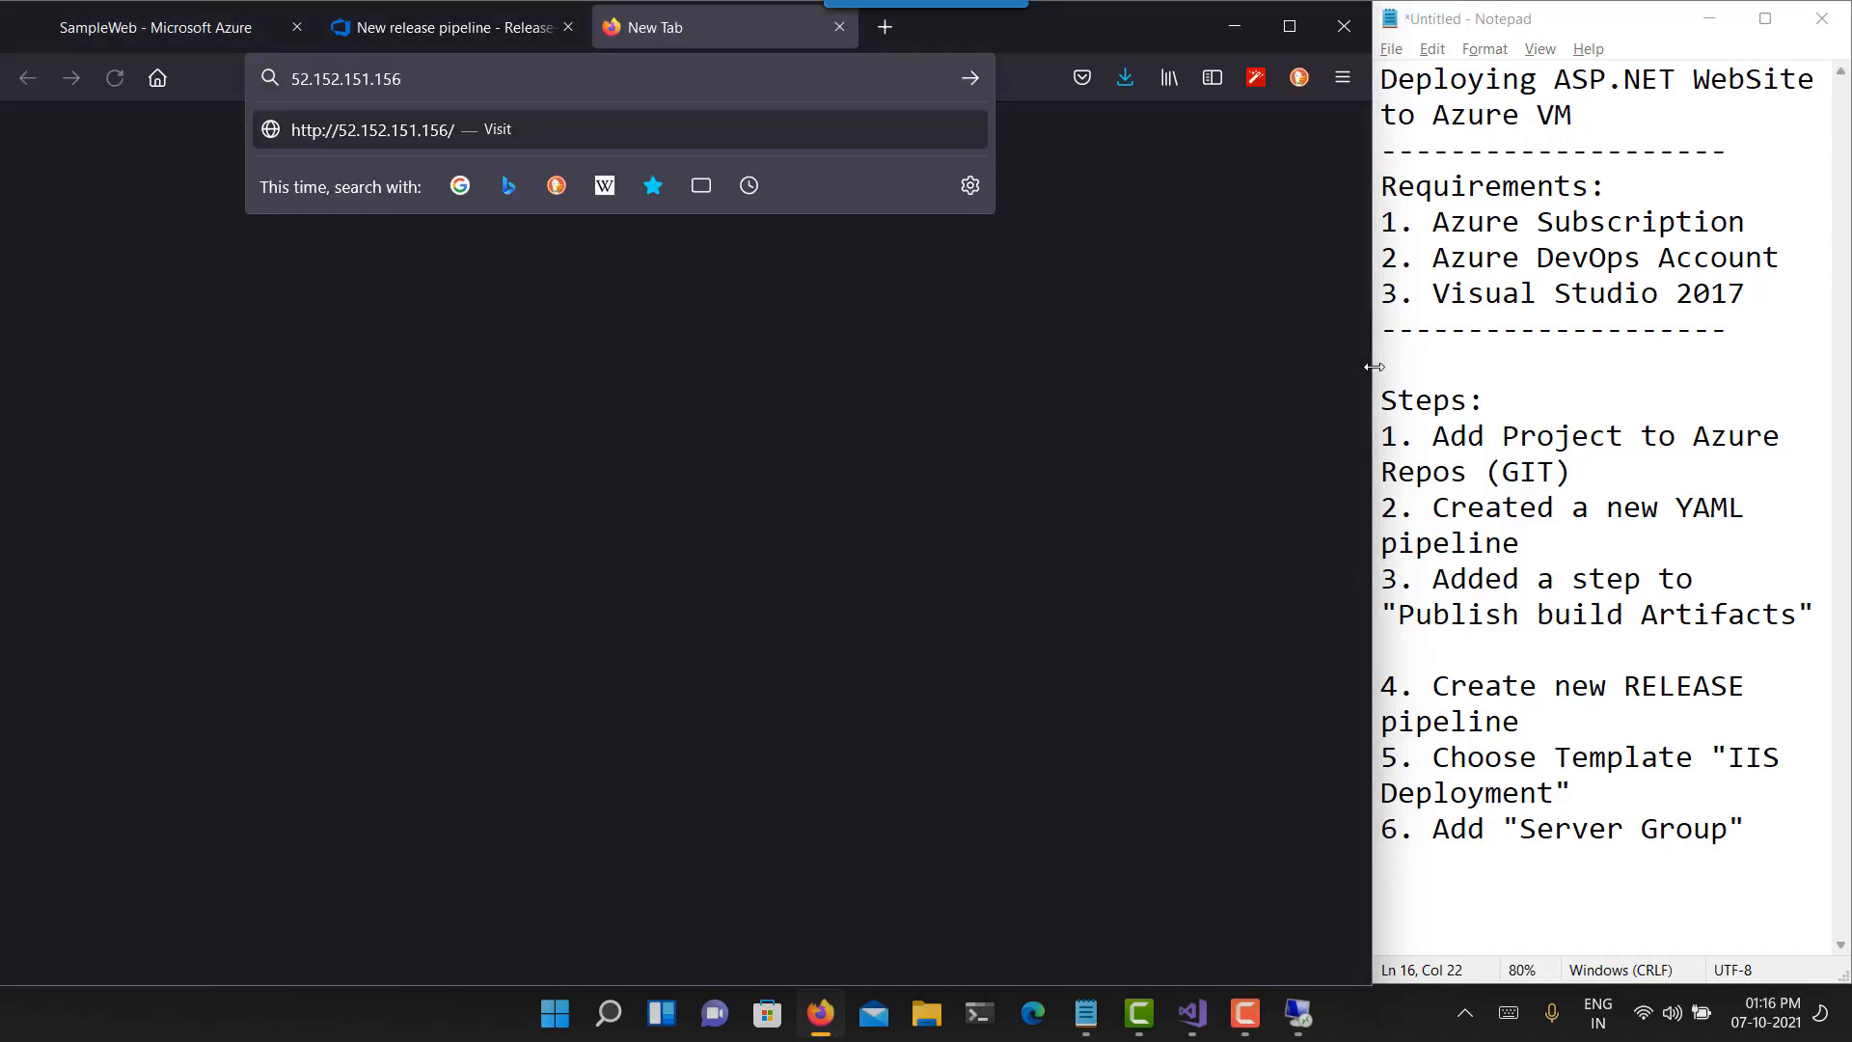
{"action": "key", "text": "Return"}
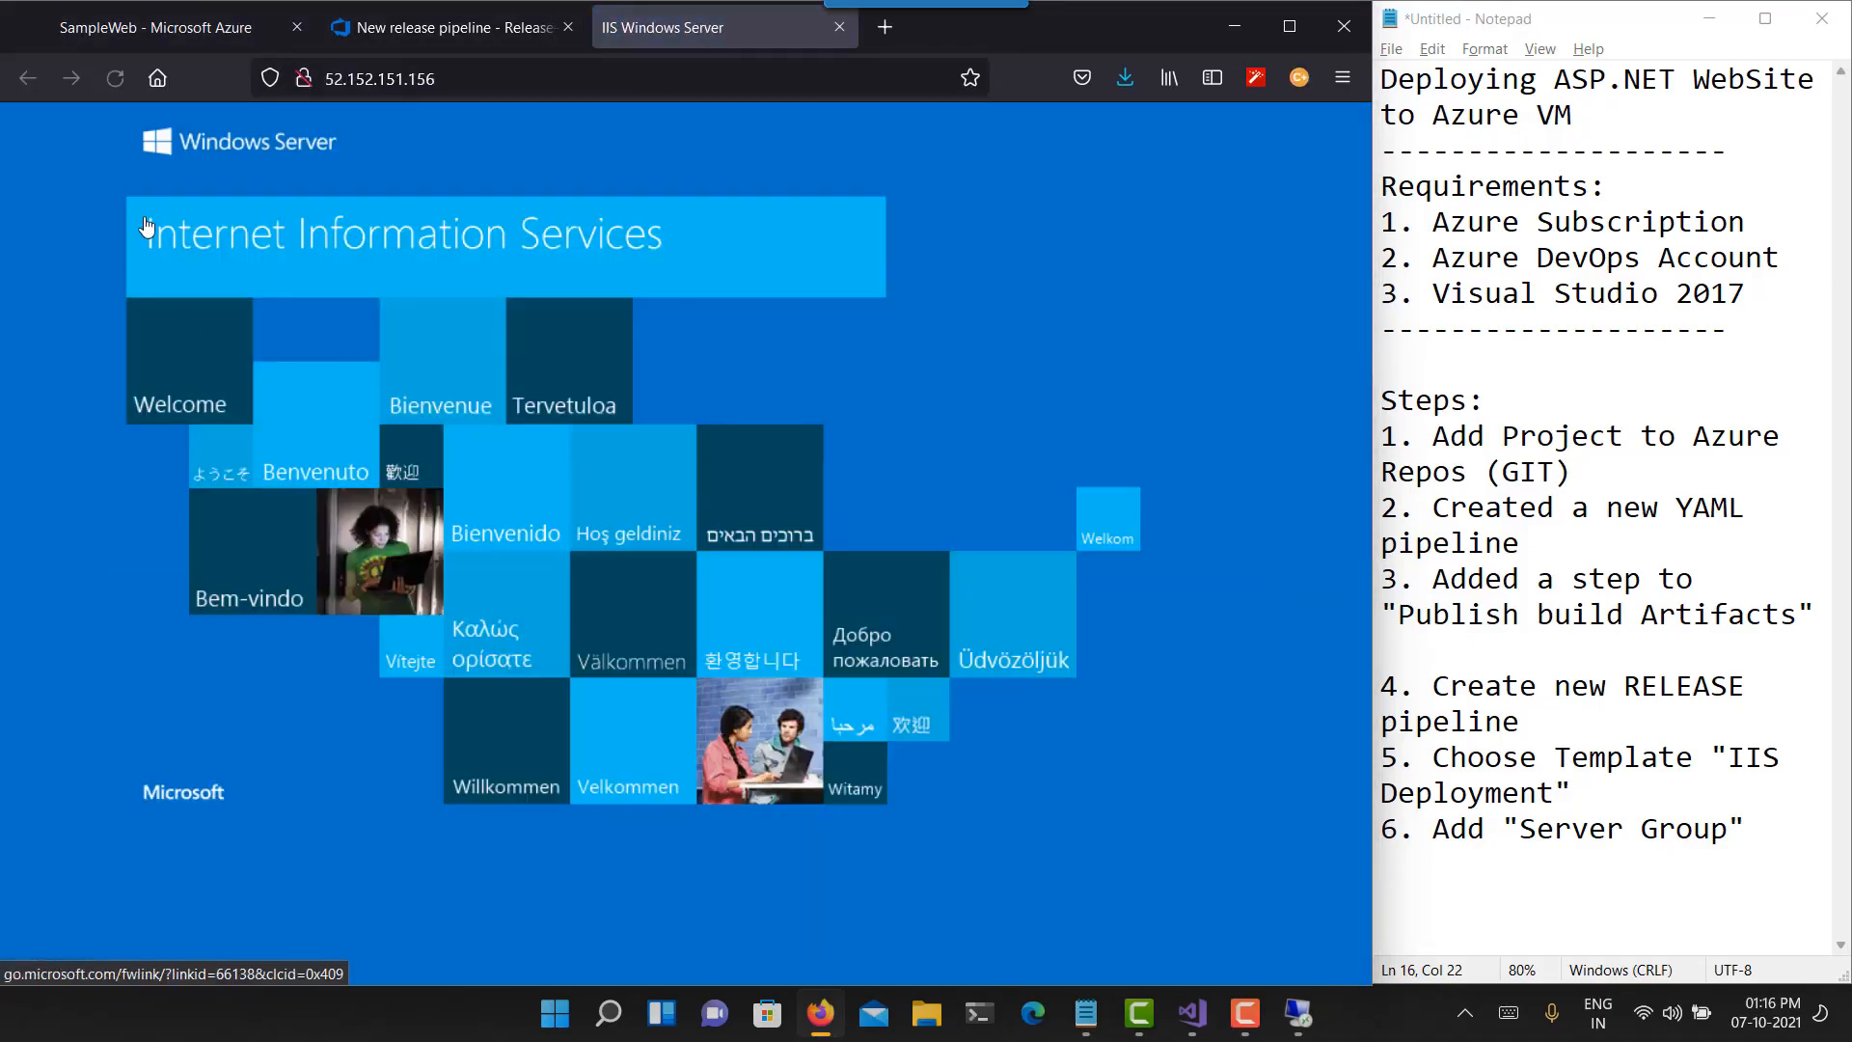
{"action": "left_click", "coordinate": [114, 78]}
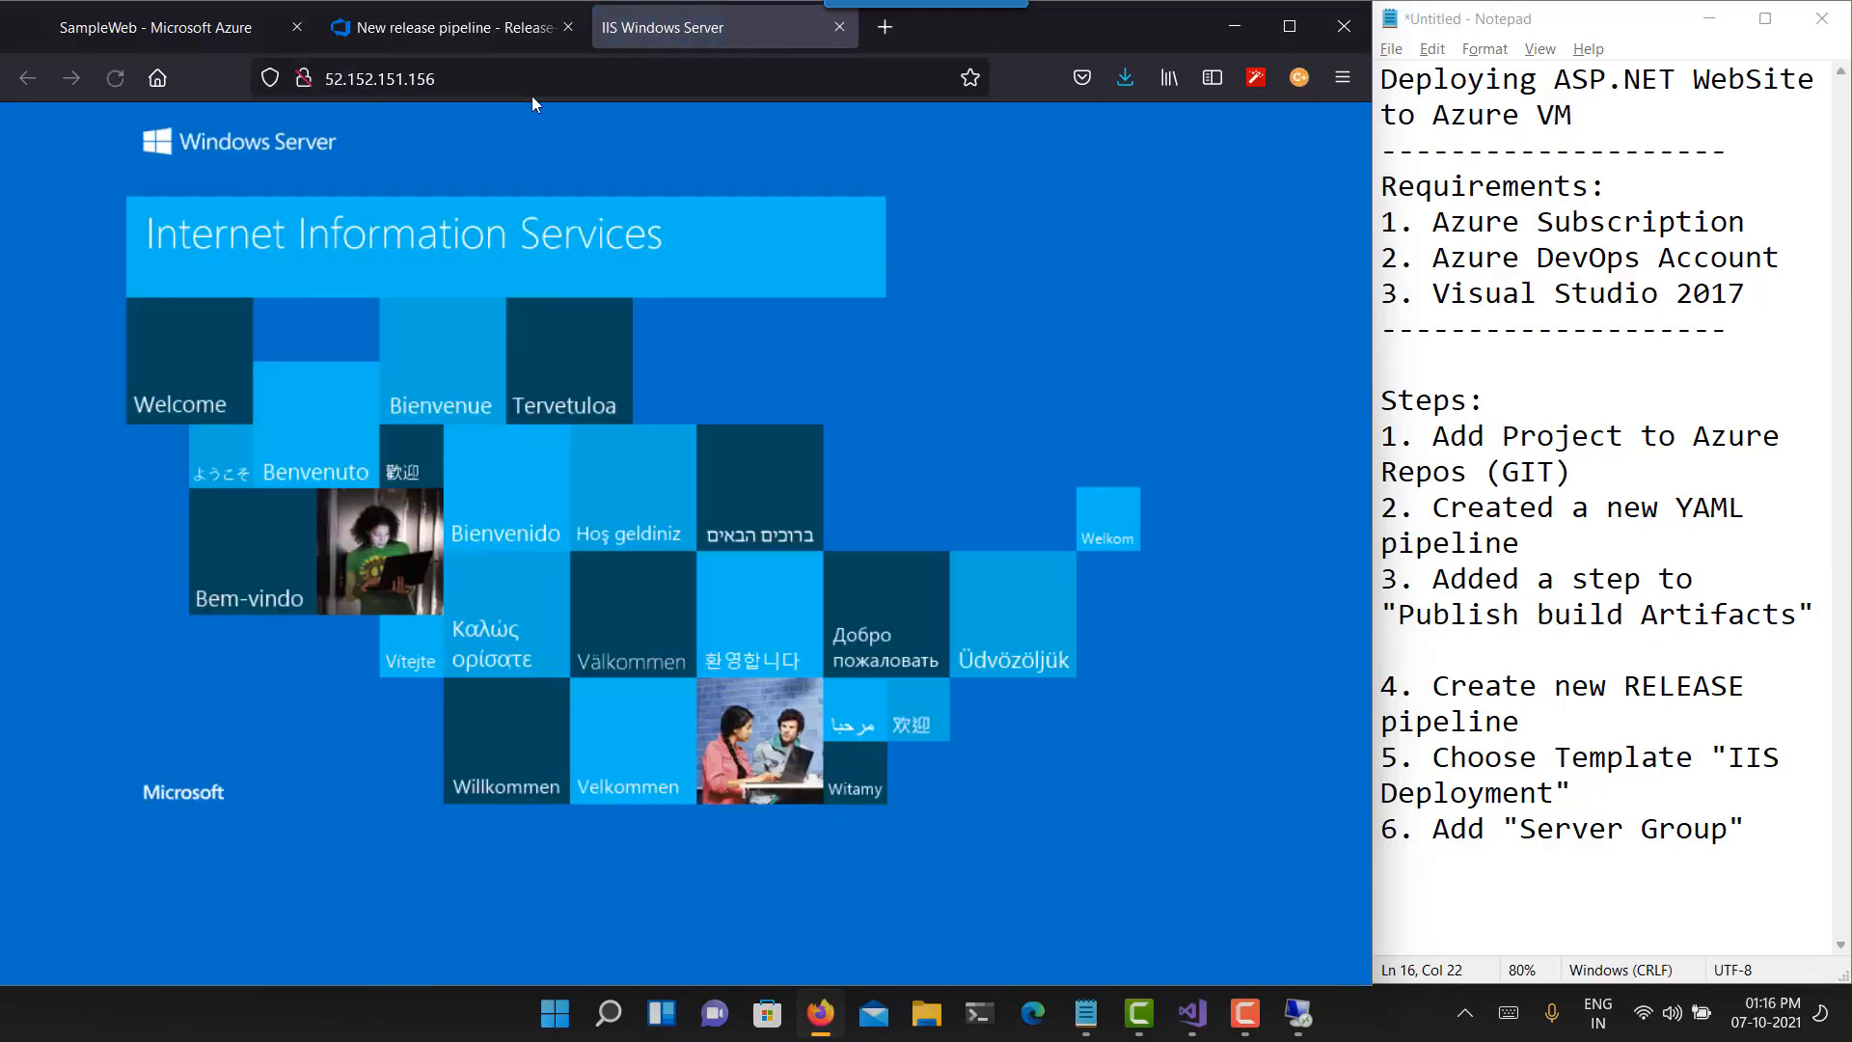
- Browse to 52.152.151.156/Default.aspx and reload the page several times to check the deployed site
{"action": "left_click", "coordinate": [550, 78]}
{"action": "left_click", "coordinate": [550, 78]}
{"action": "type", "text": "/"}
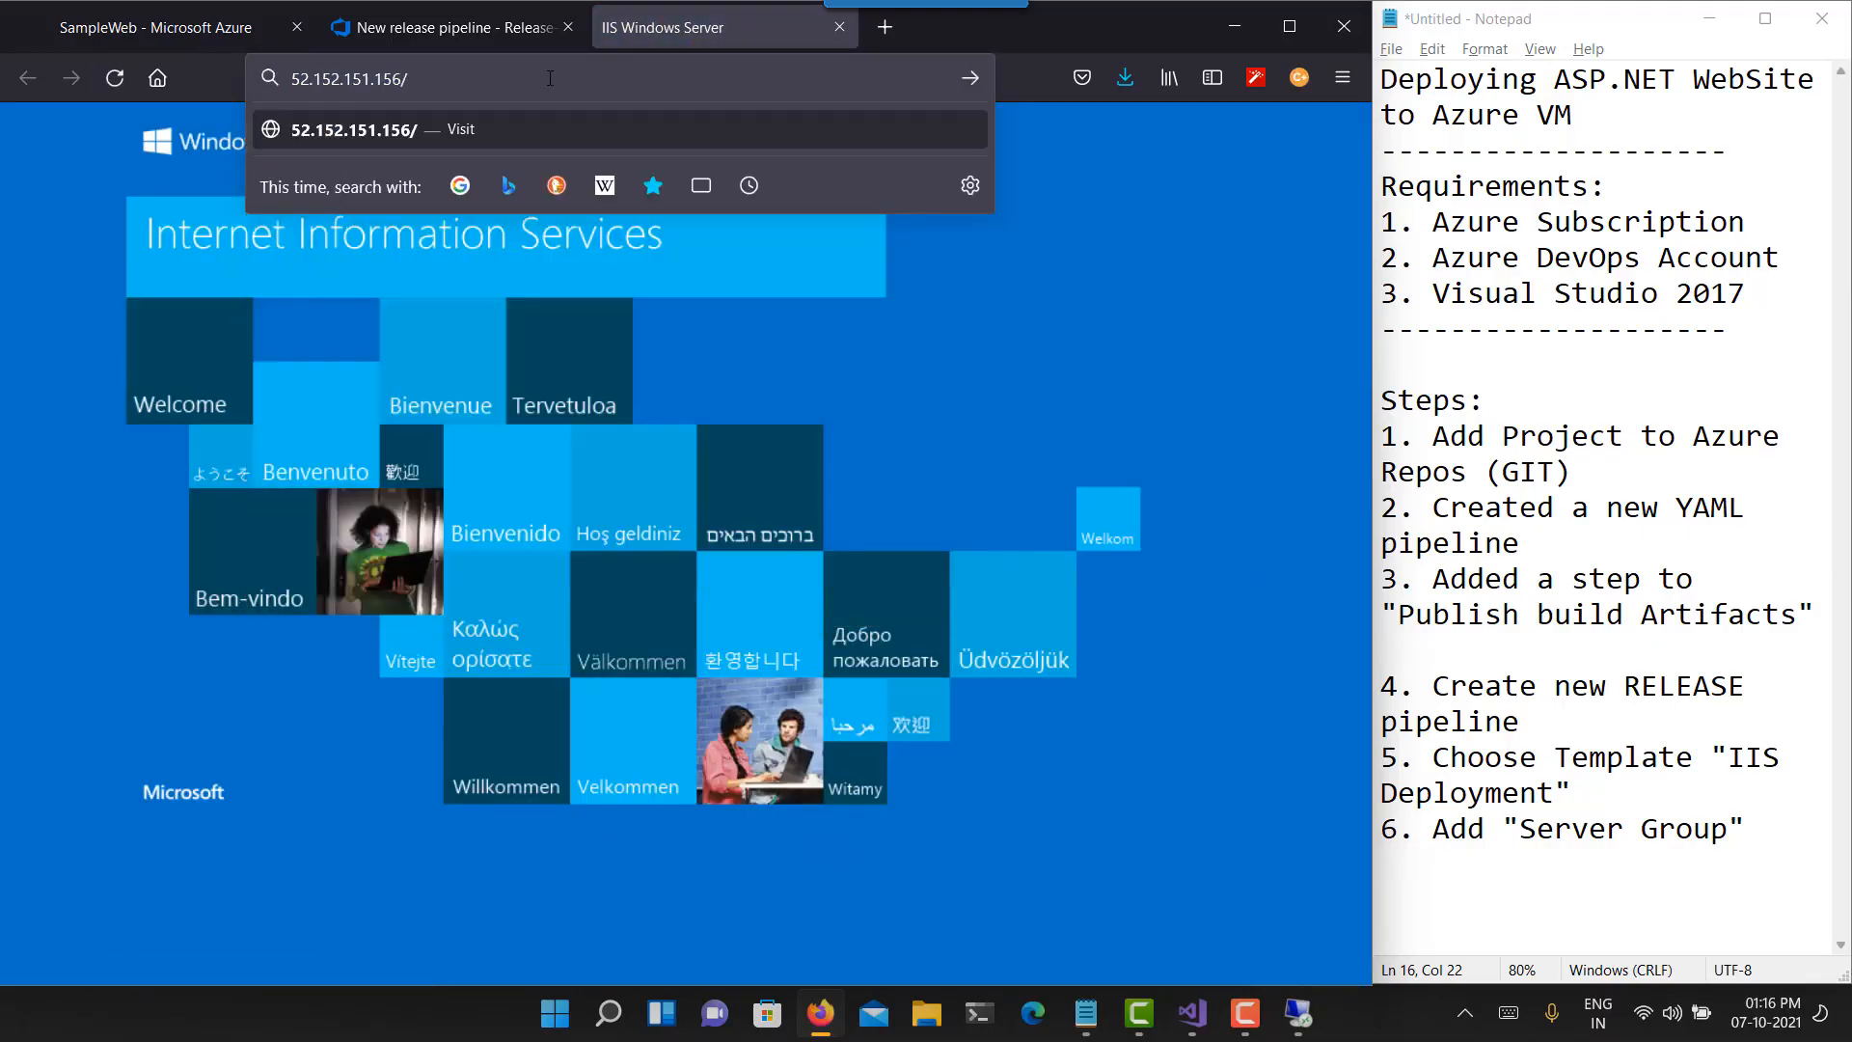
{"action": "type", "text": "Default.aspx"}
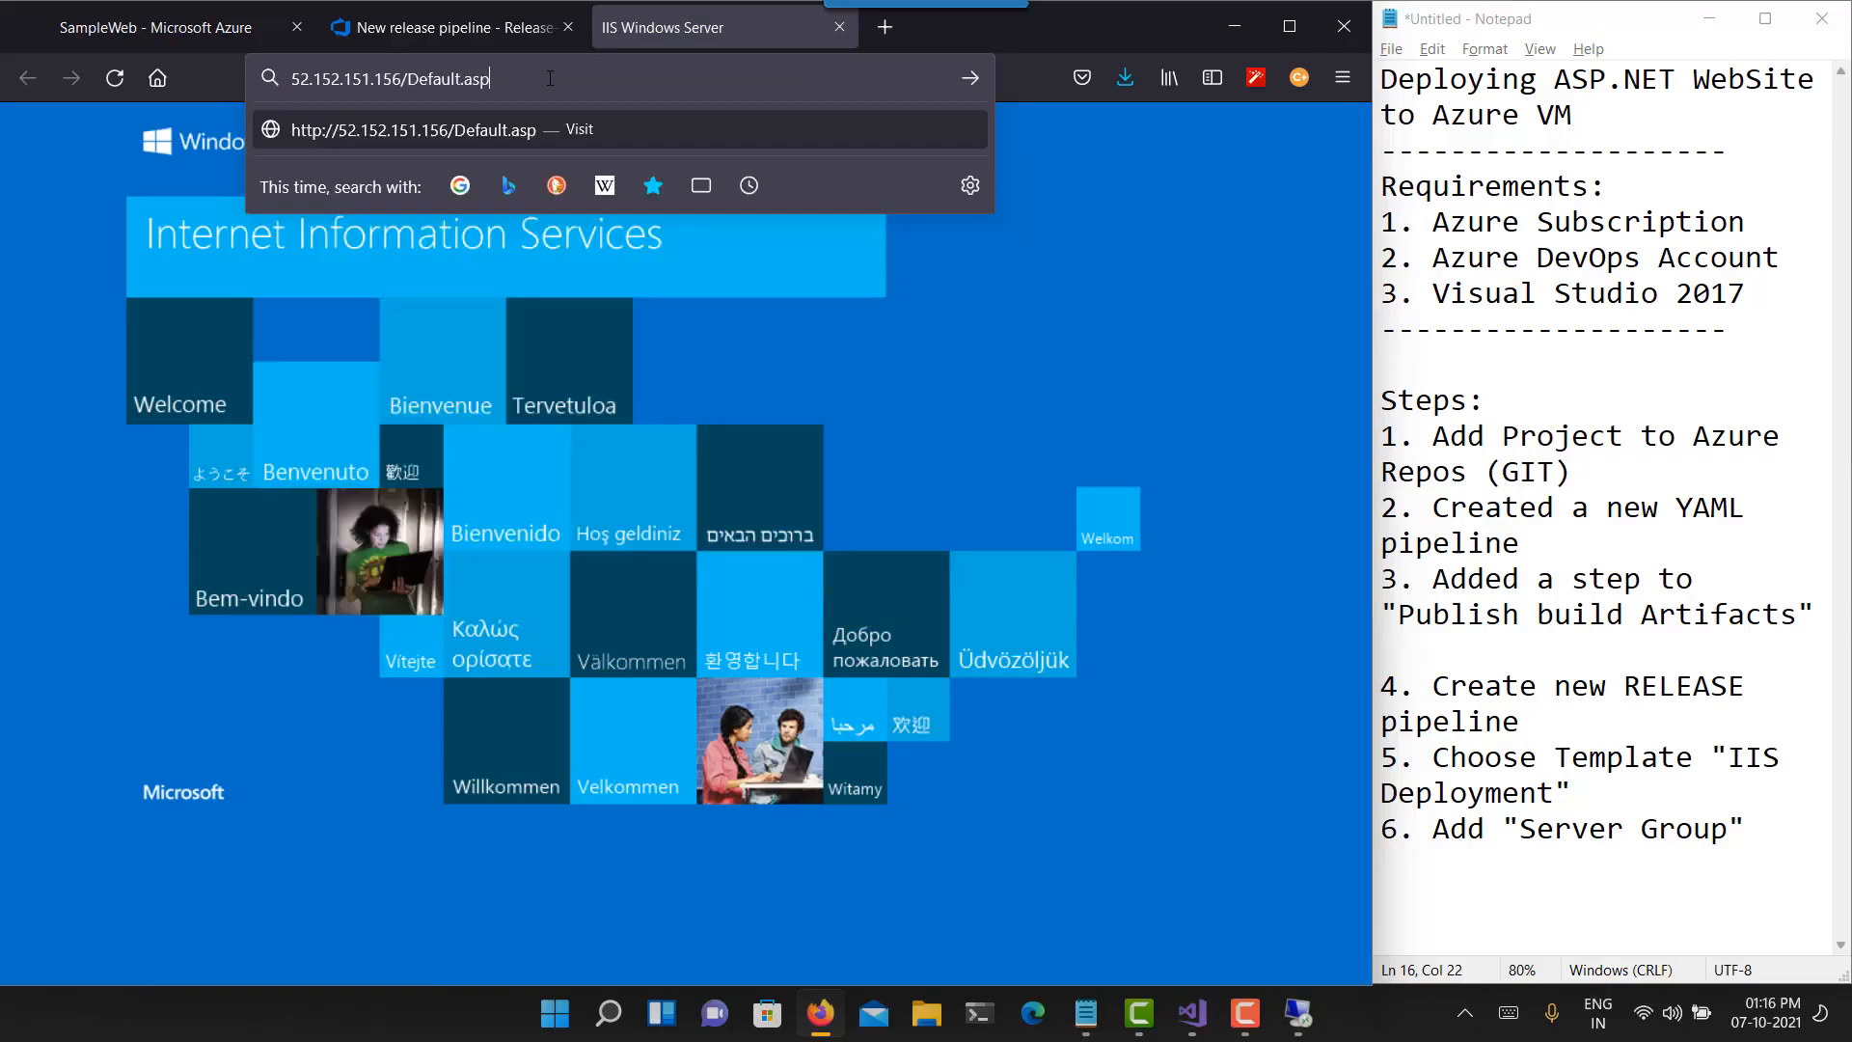
{"action": "key", "text": "Return"}
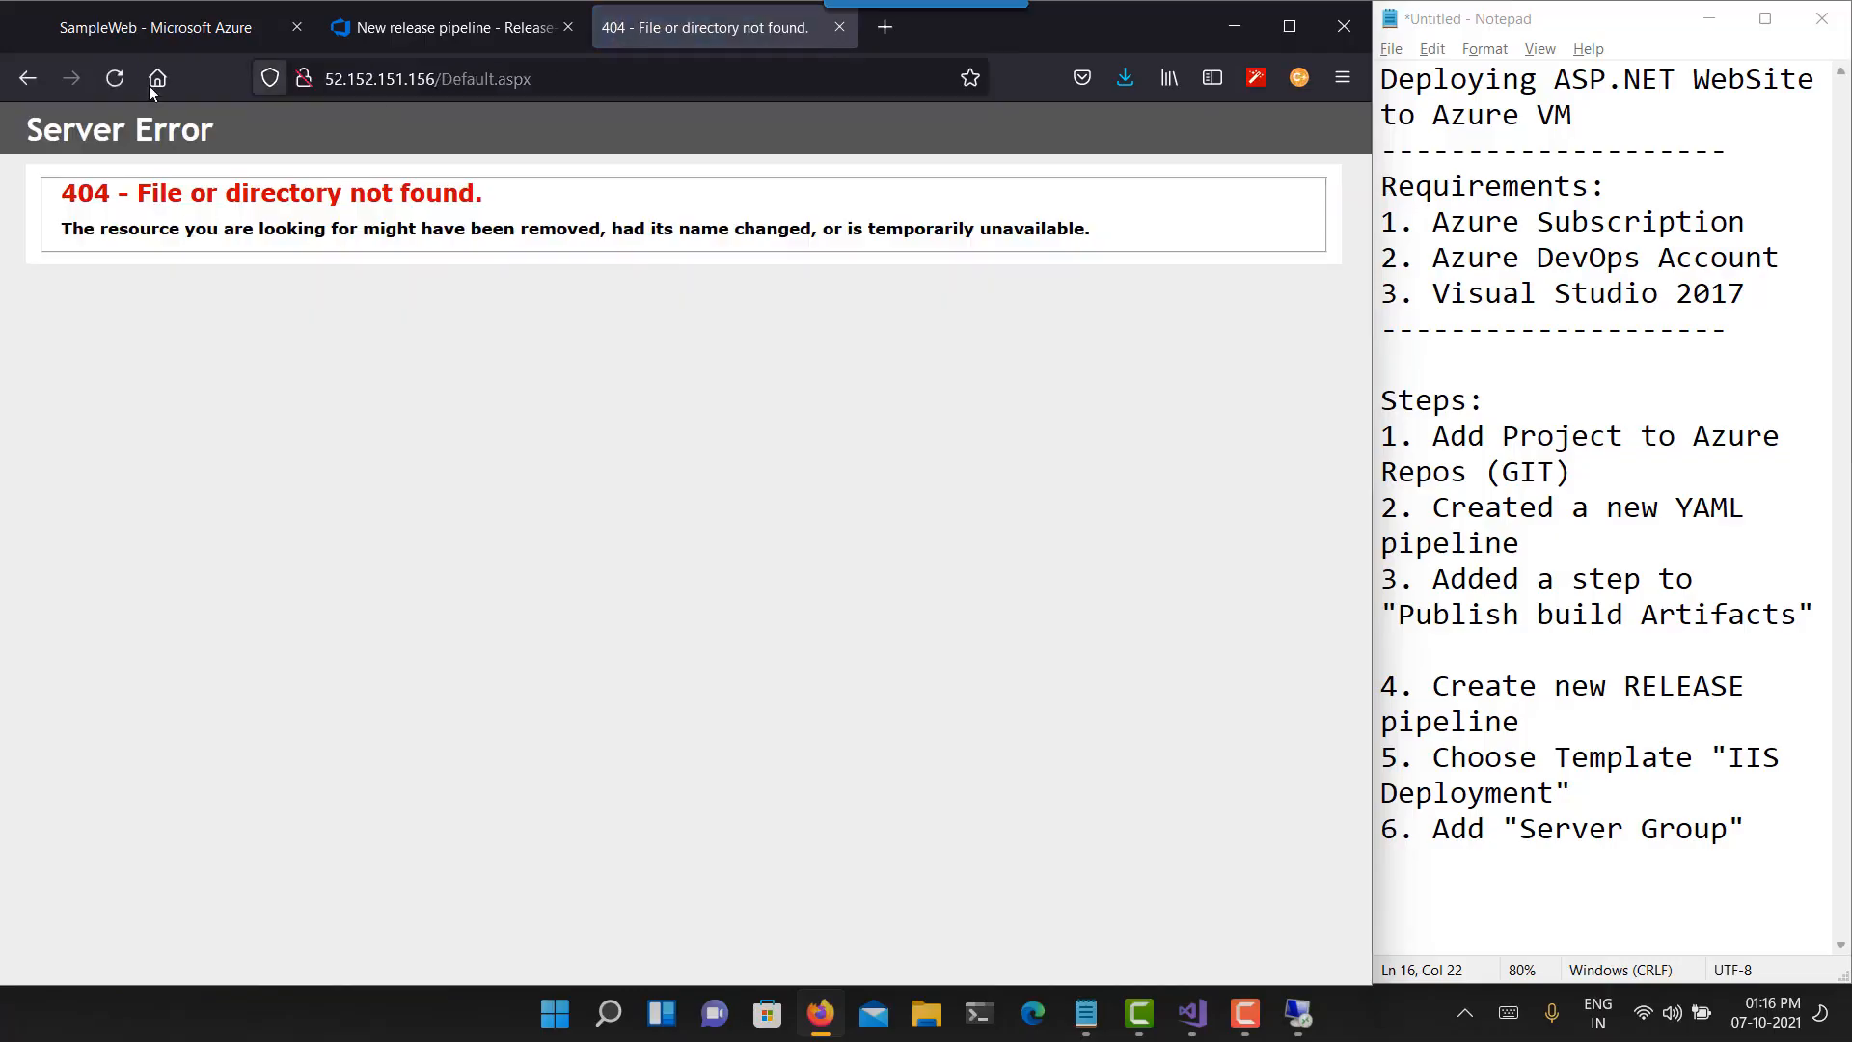
{"action": "left_click", "coordinate": [113, 79]}
{"action": "left_click", "coordinate": [113, 79]}
{"action": "left_click", "coordinate": [113, 79]}
{"action": "left_click", "coordinate": [113, 79]}
{"action": "left_click", "coordinate": [113, 80]}
- Switch to the SampleWeb Remote Desktop session, enlarge it to full screen and close Server Manager
{"action": "left_click", "coordinate": [1298, 1013]}
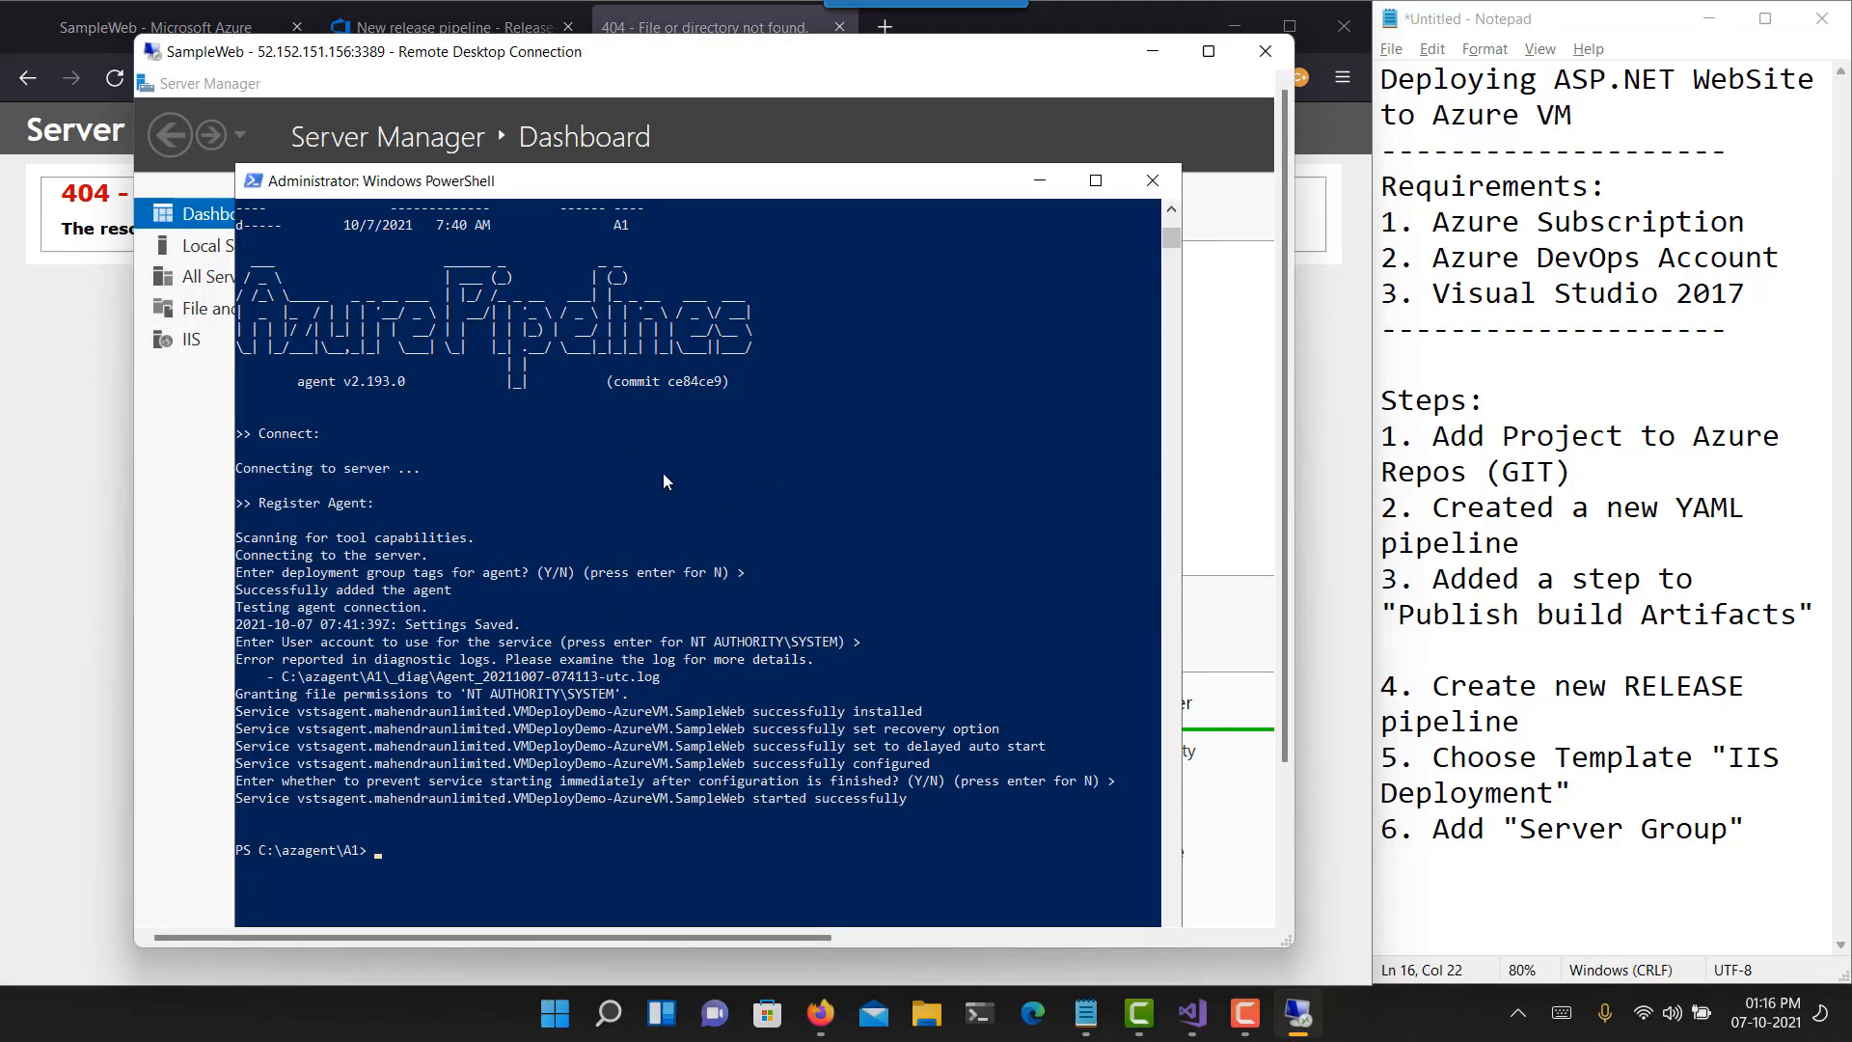
{"action": "left_click", "coordinate": [1190, 118]}
{"action": "left_click_drag", "start_coordinate": [1300, 108], "coordinate": [1674, 108]}
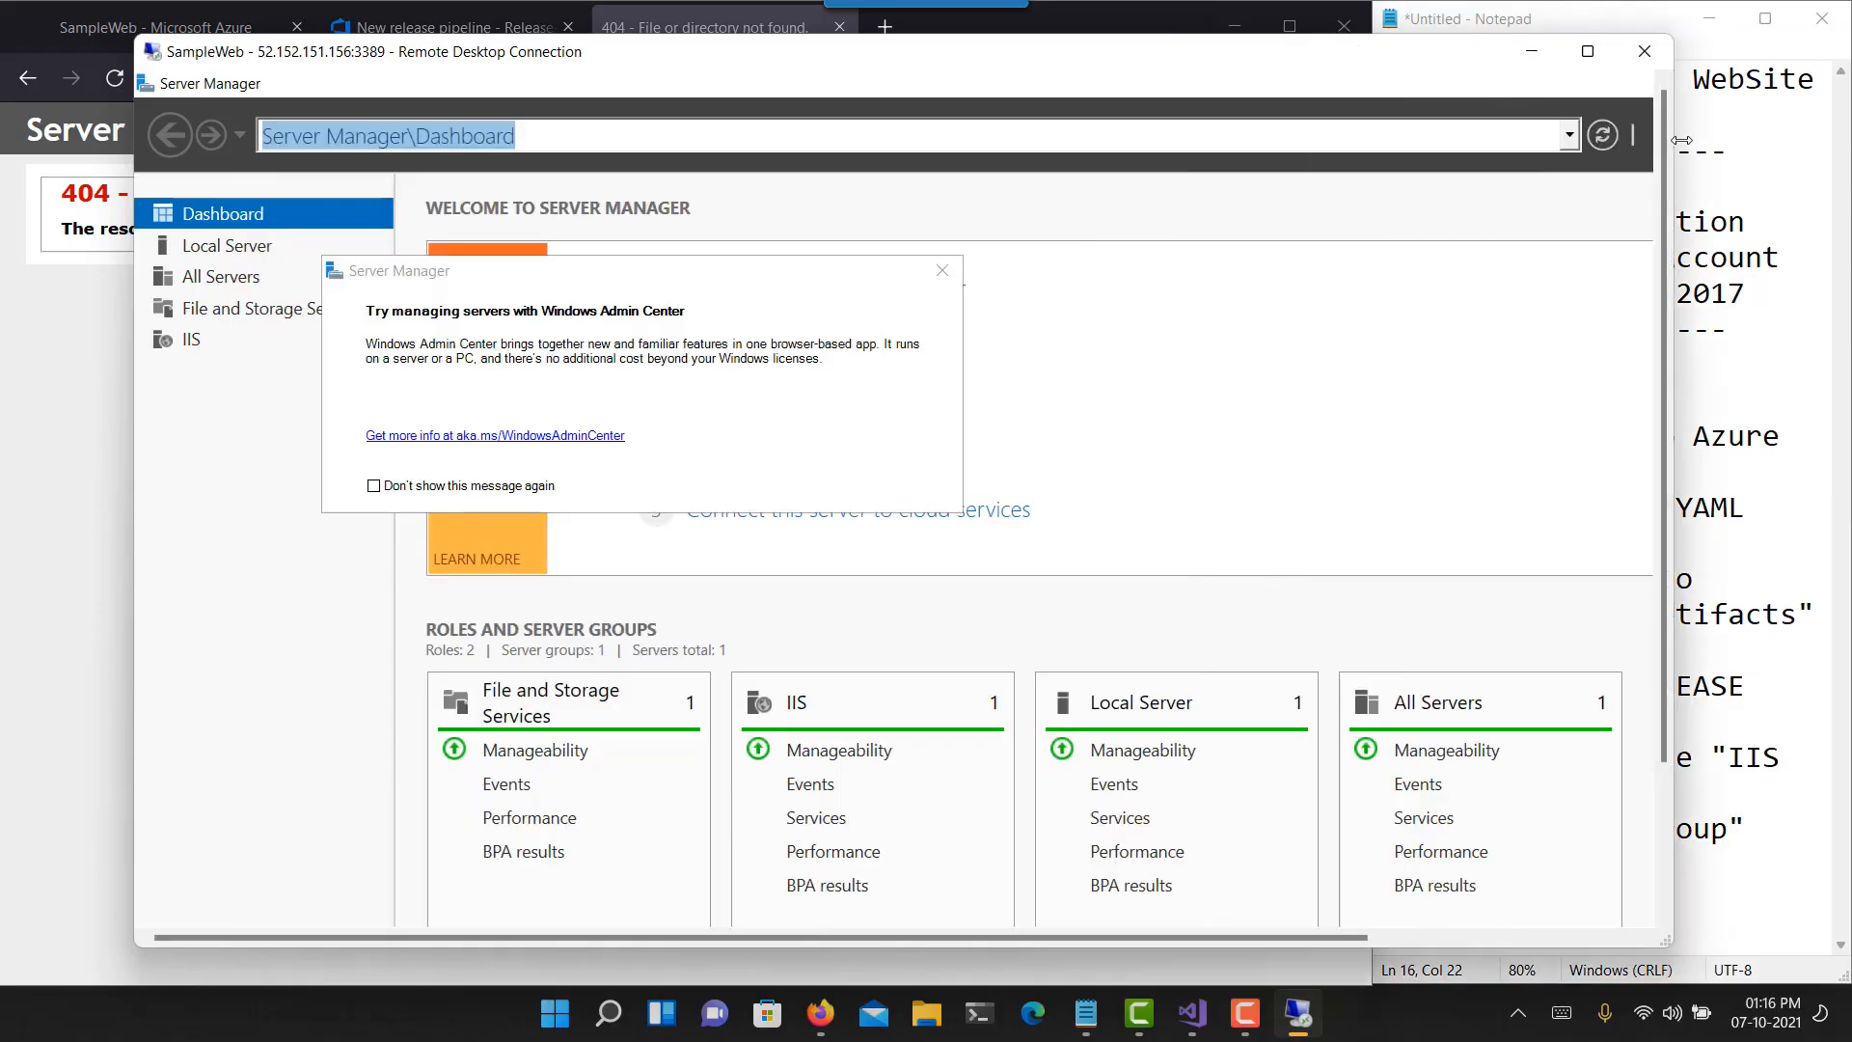
{"action": "left_click_drag", "start_coordinate": [1678, 197], "coordinate": [1811, 197]}
{"action": "left_click", "coordinate": [1710, 52]}
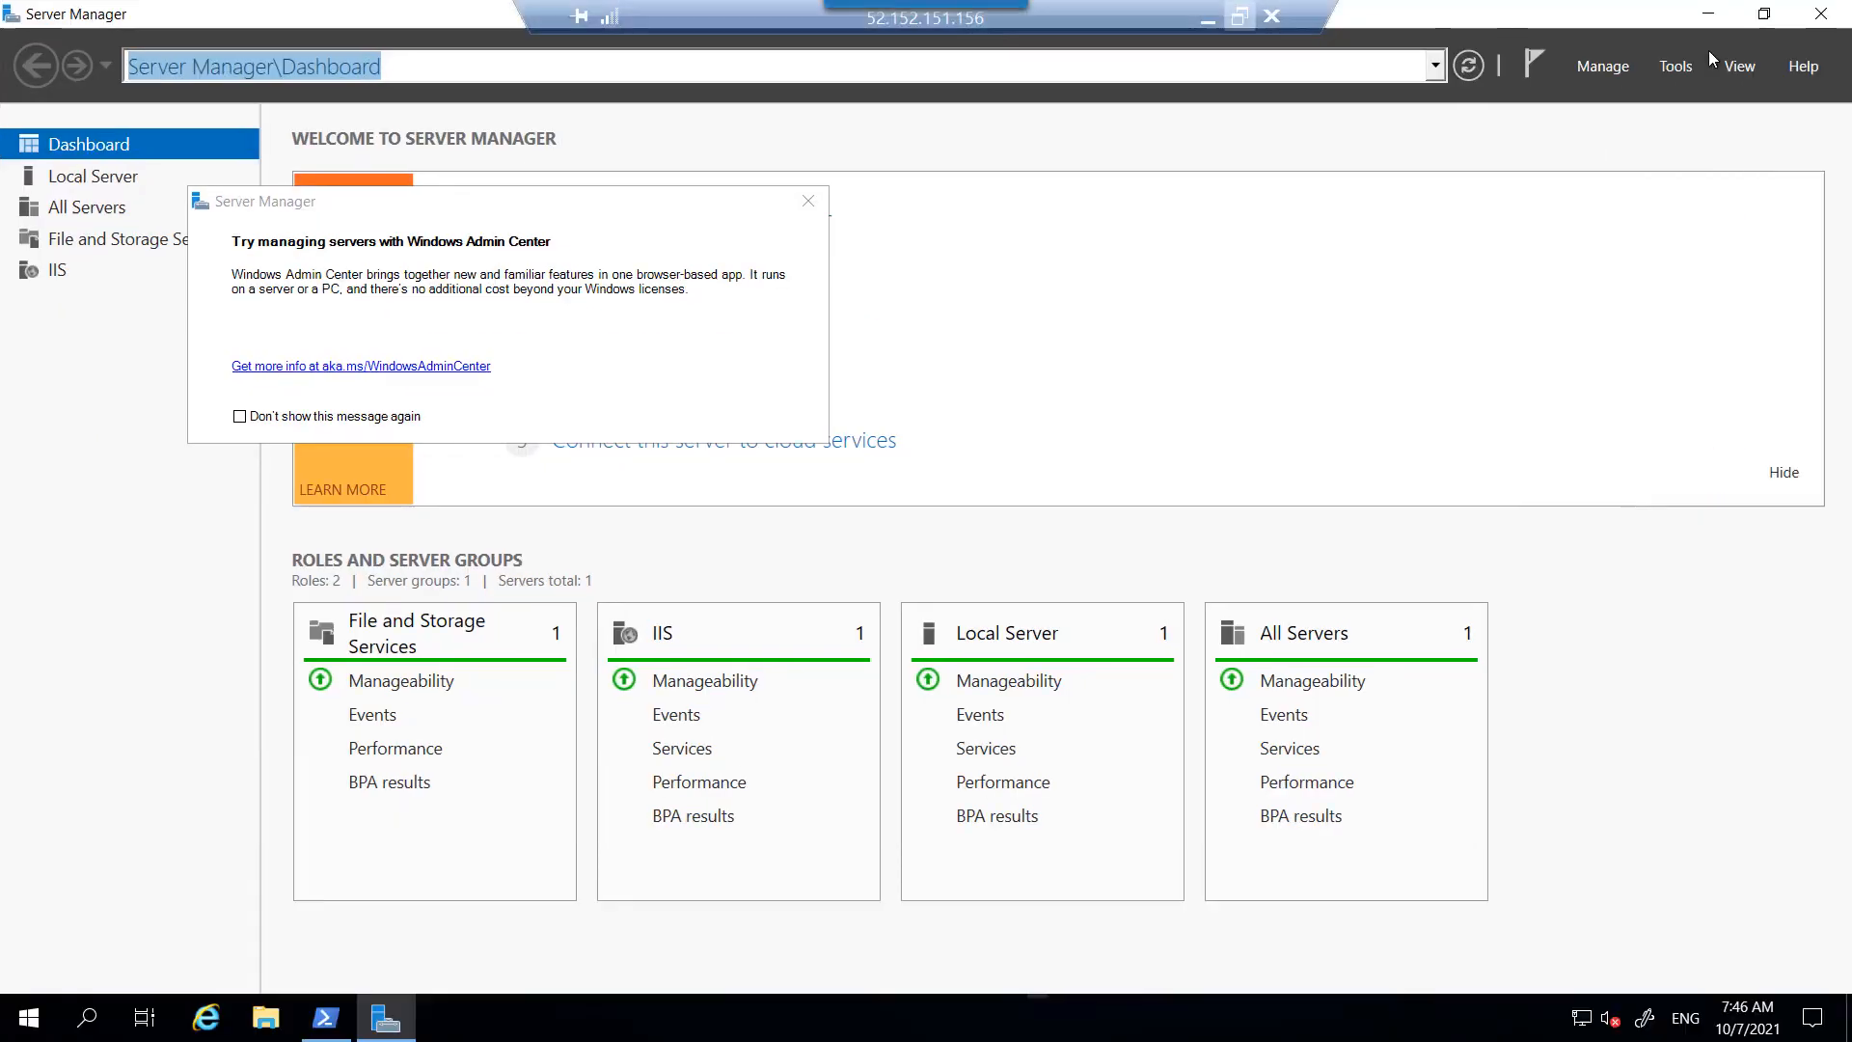
{"action": "left_click", "coordinate": [1820, 14]}
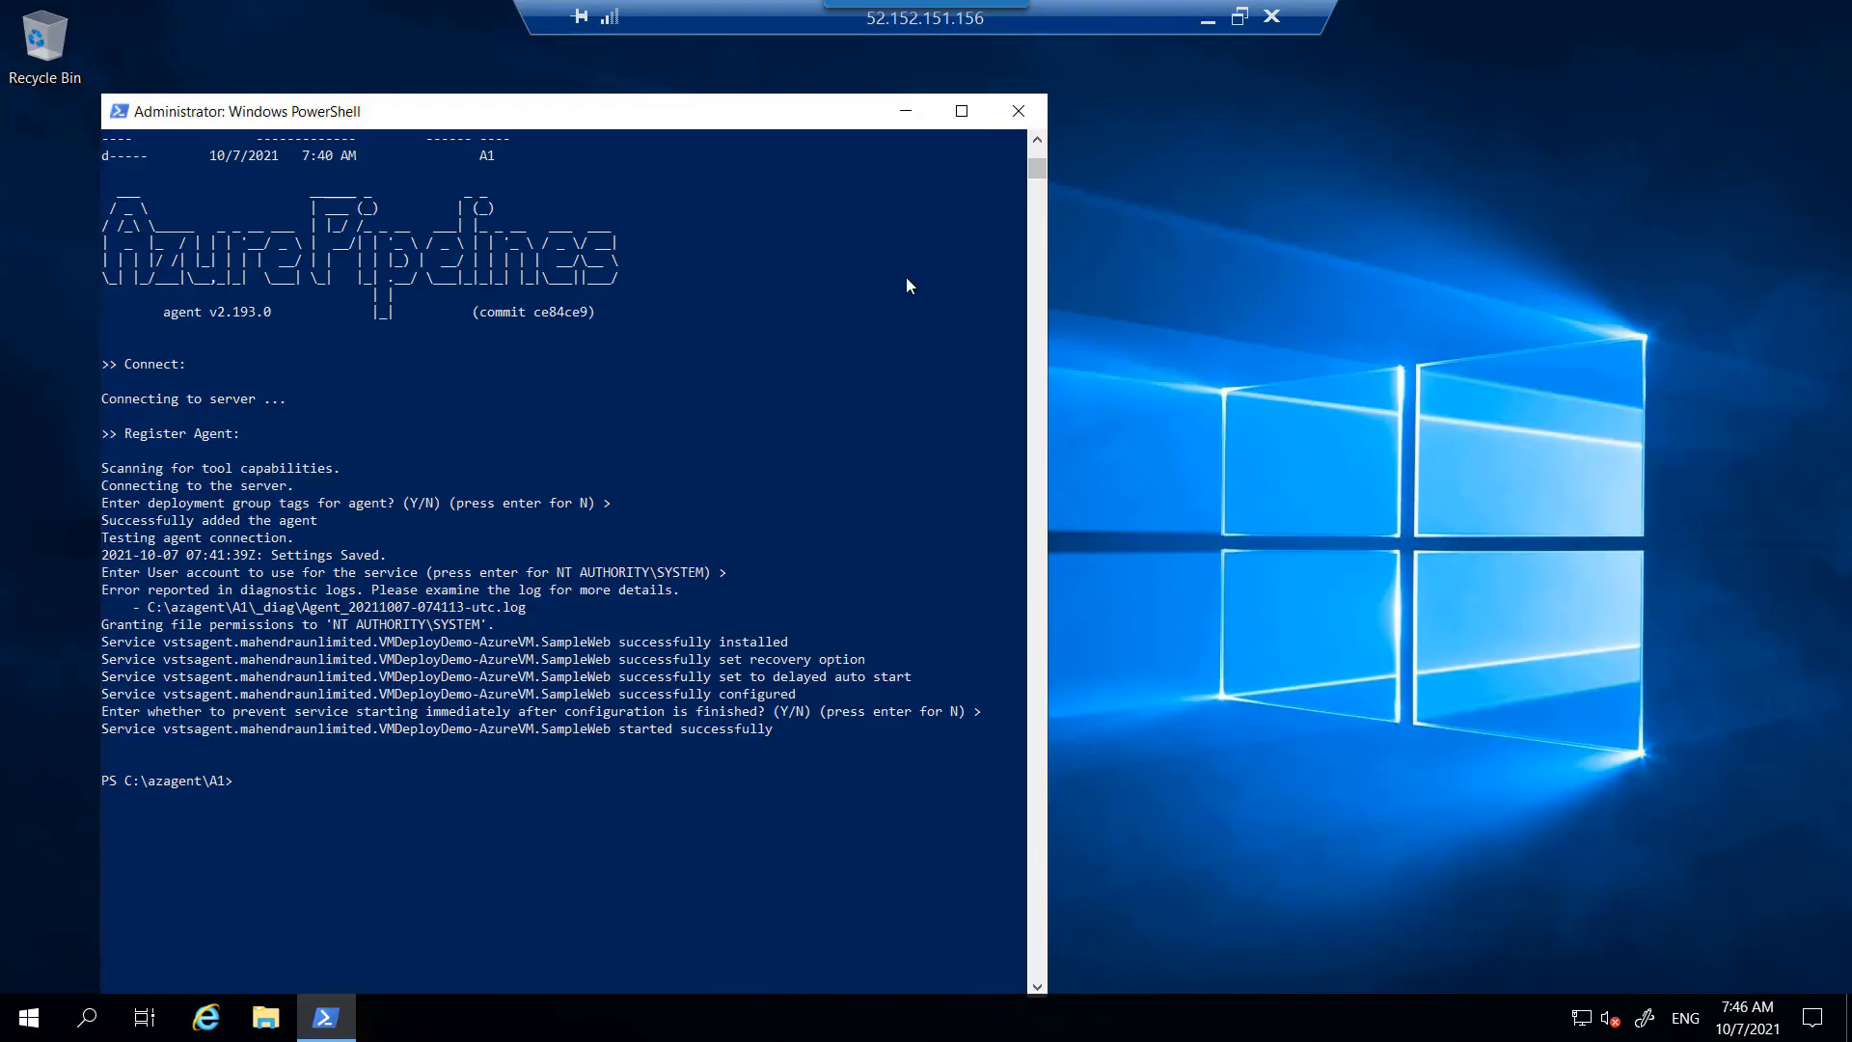
- Open File Explorer on the VM and go to the C:\inetpub\wwwroot folder
{"action": "left_click", "coordinate": [29, 1017]}
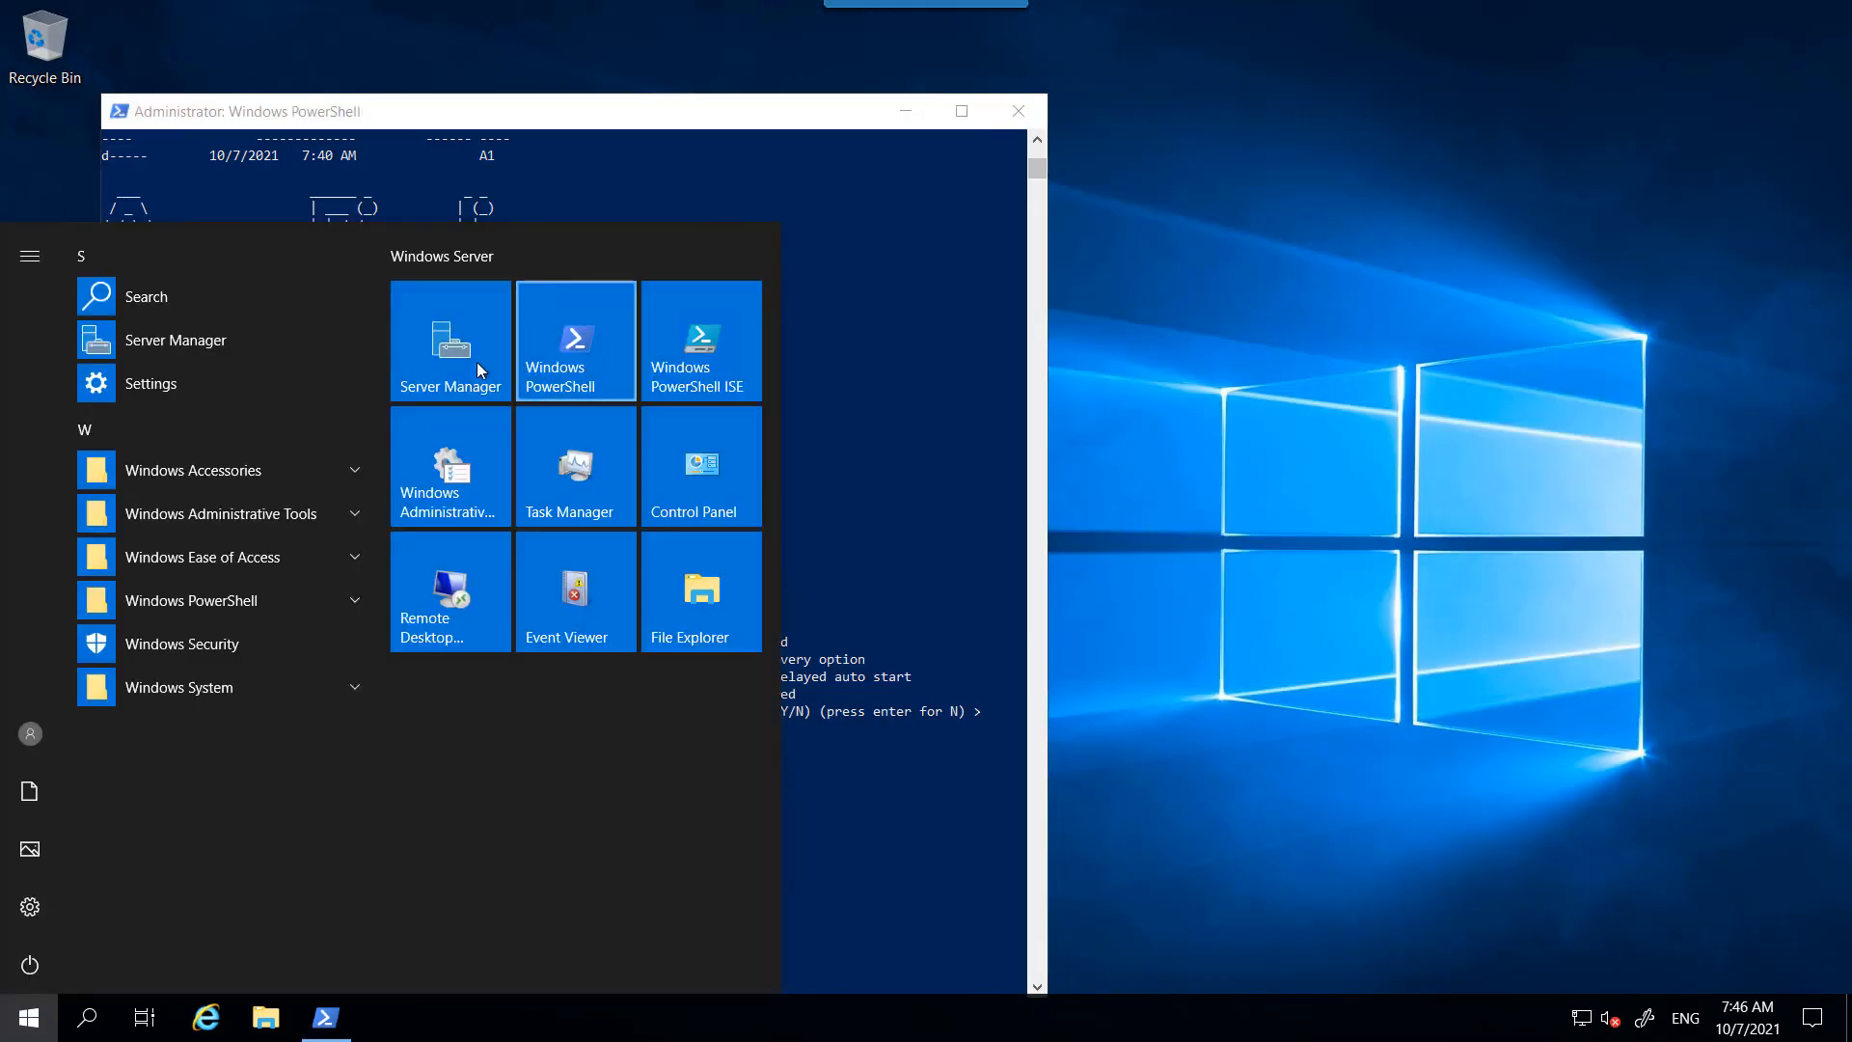
{"action": "left_click", "coordinate": [268, 1028]}
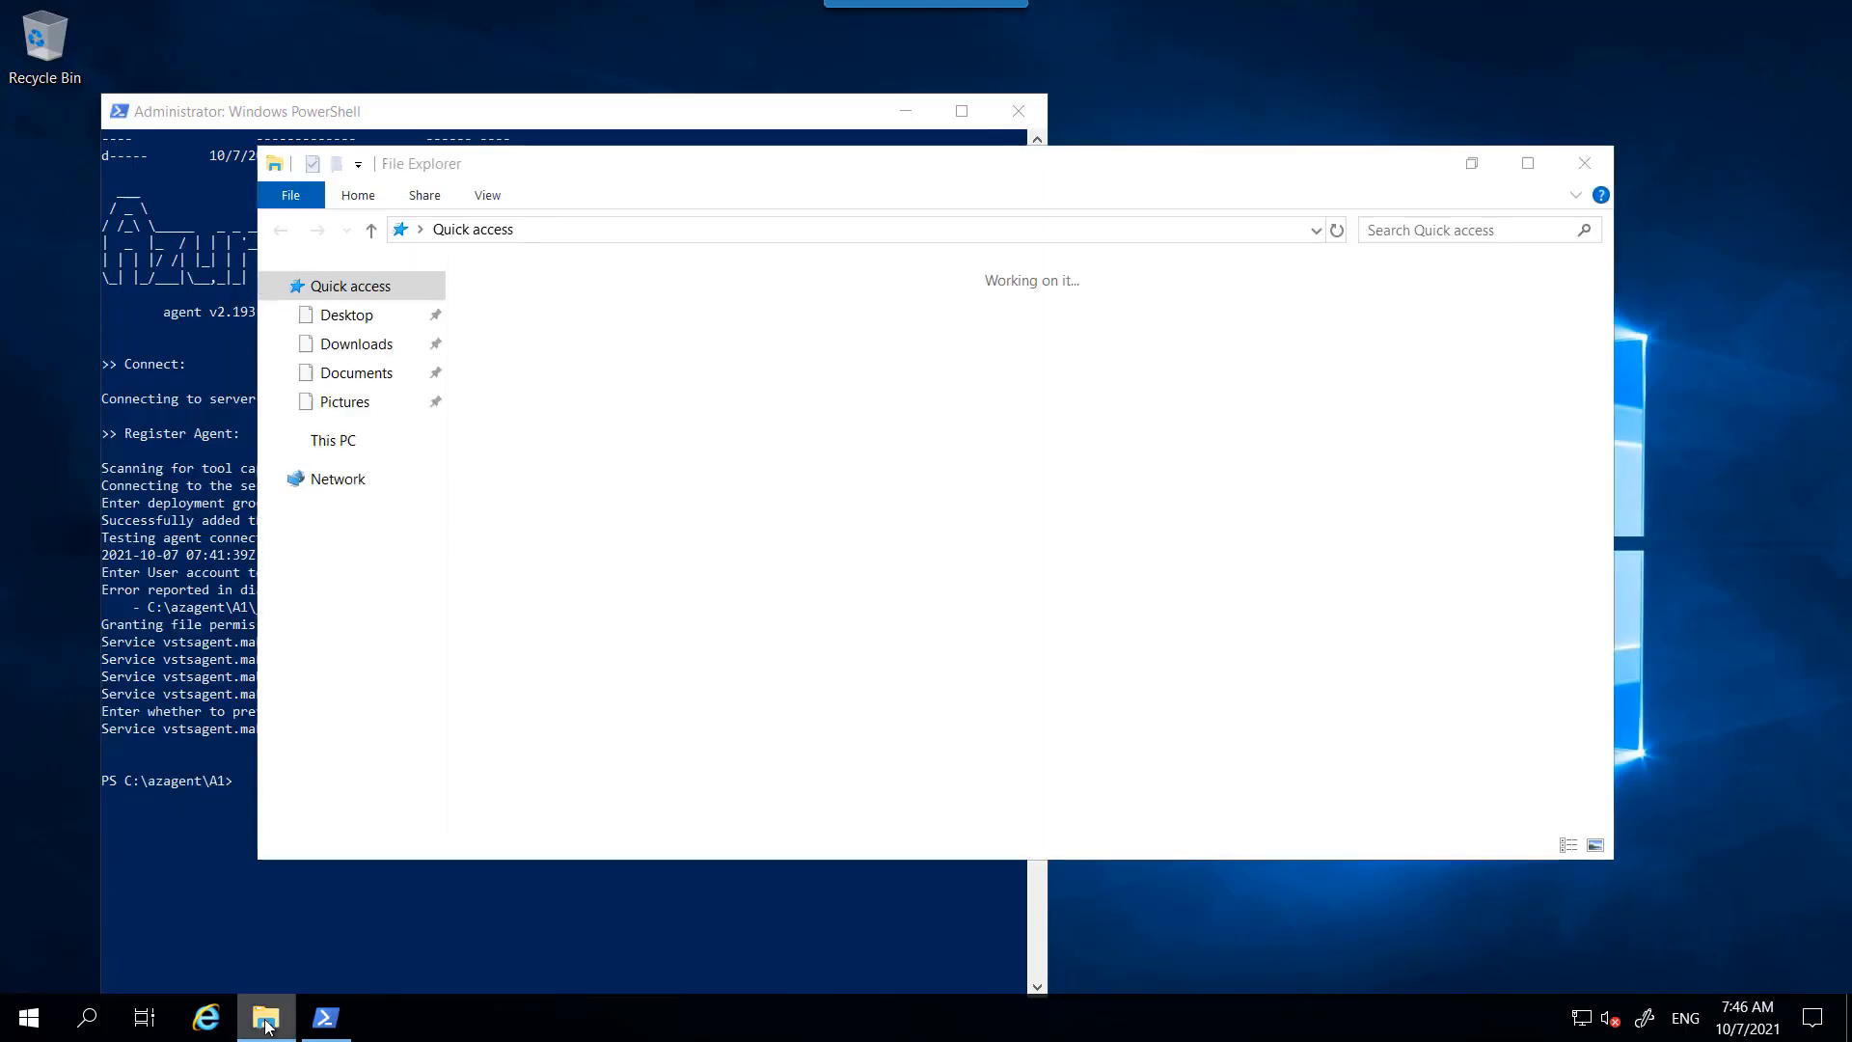
{"action": "left_click", "coordinate": [262, 1032]}
{"action": "left_click", "coordinate": [271, 1018]}
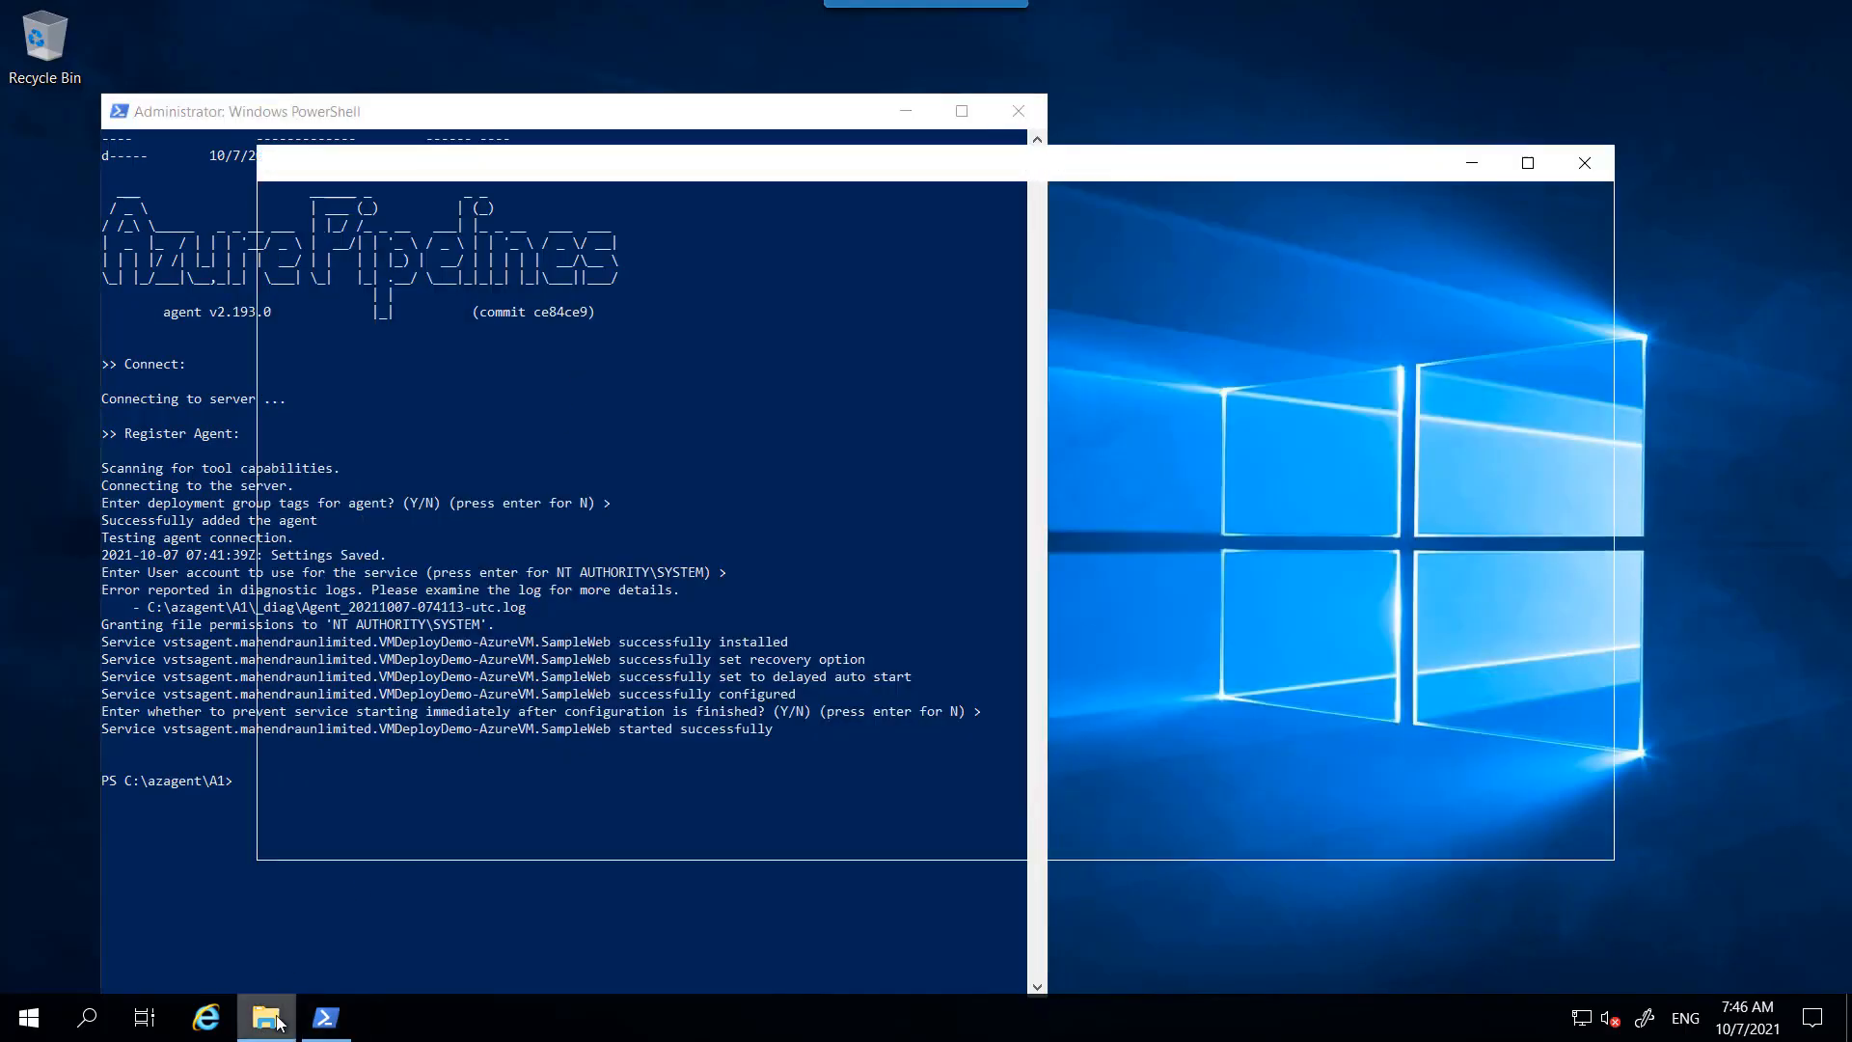
{"action": "left_click", "coordinate": [362, 449]}
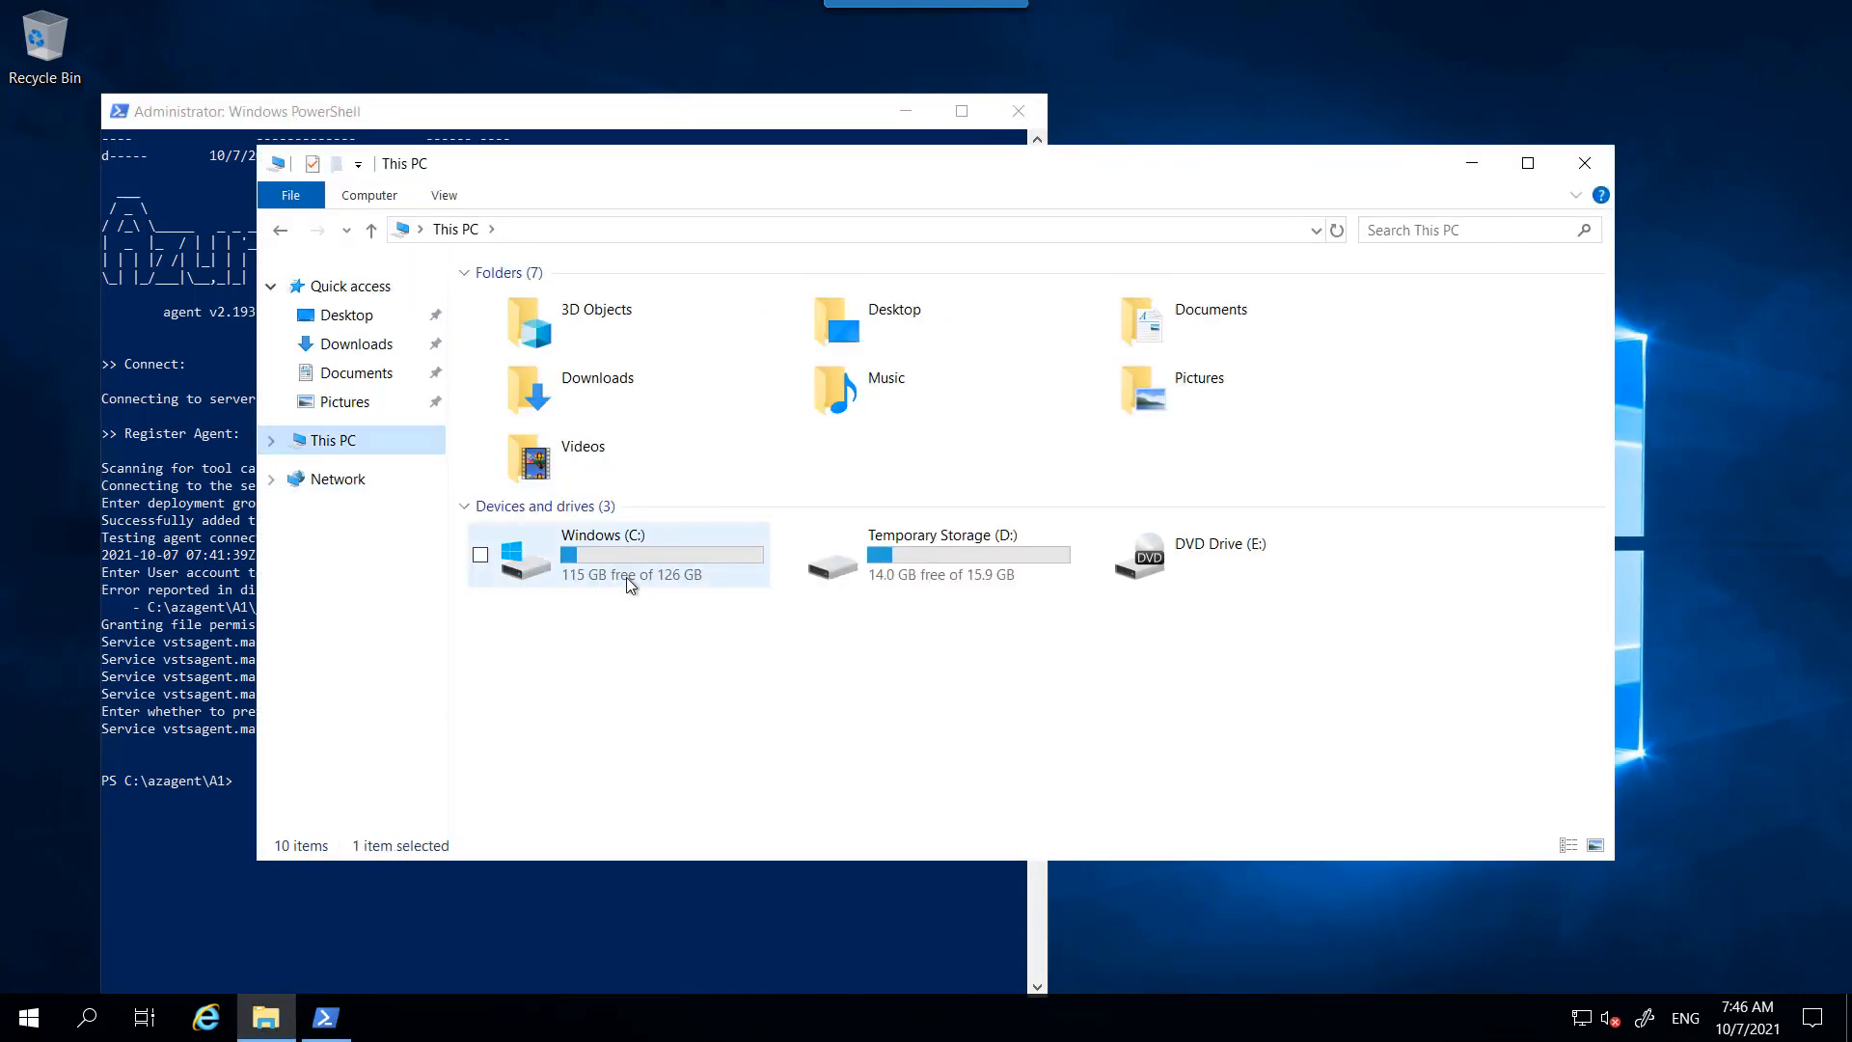
{"action": "double_click", "coordinate": [627, 576]}
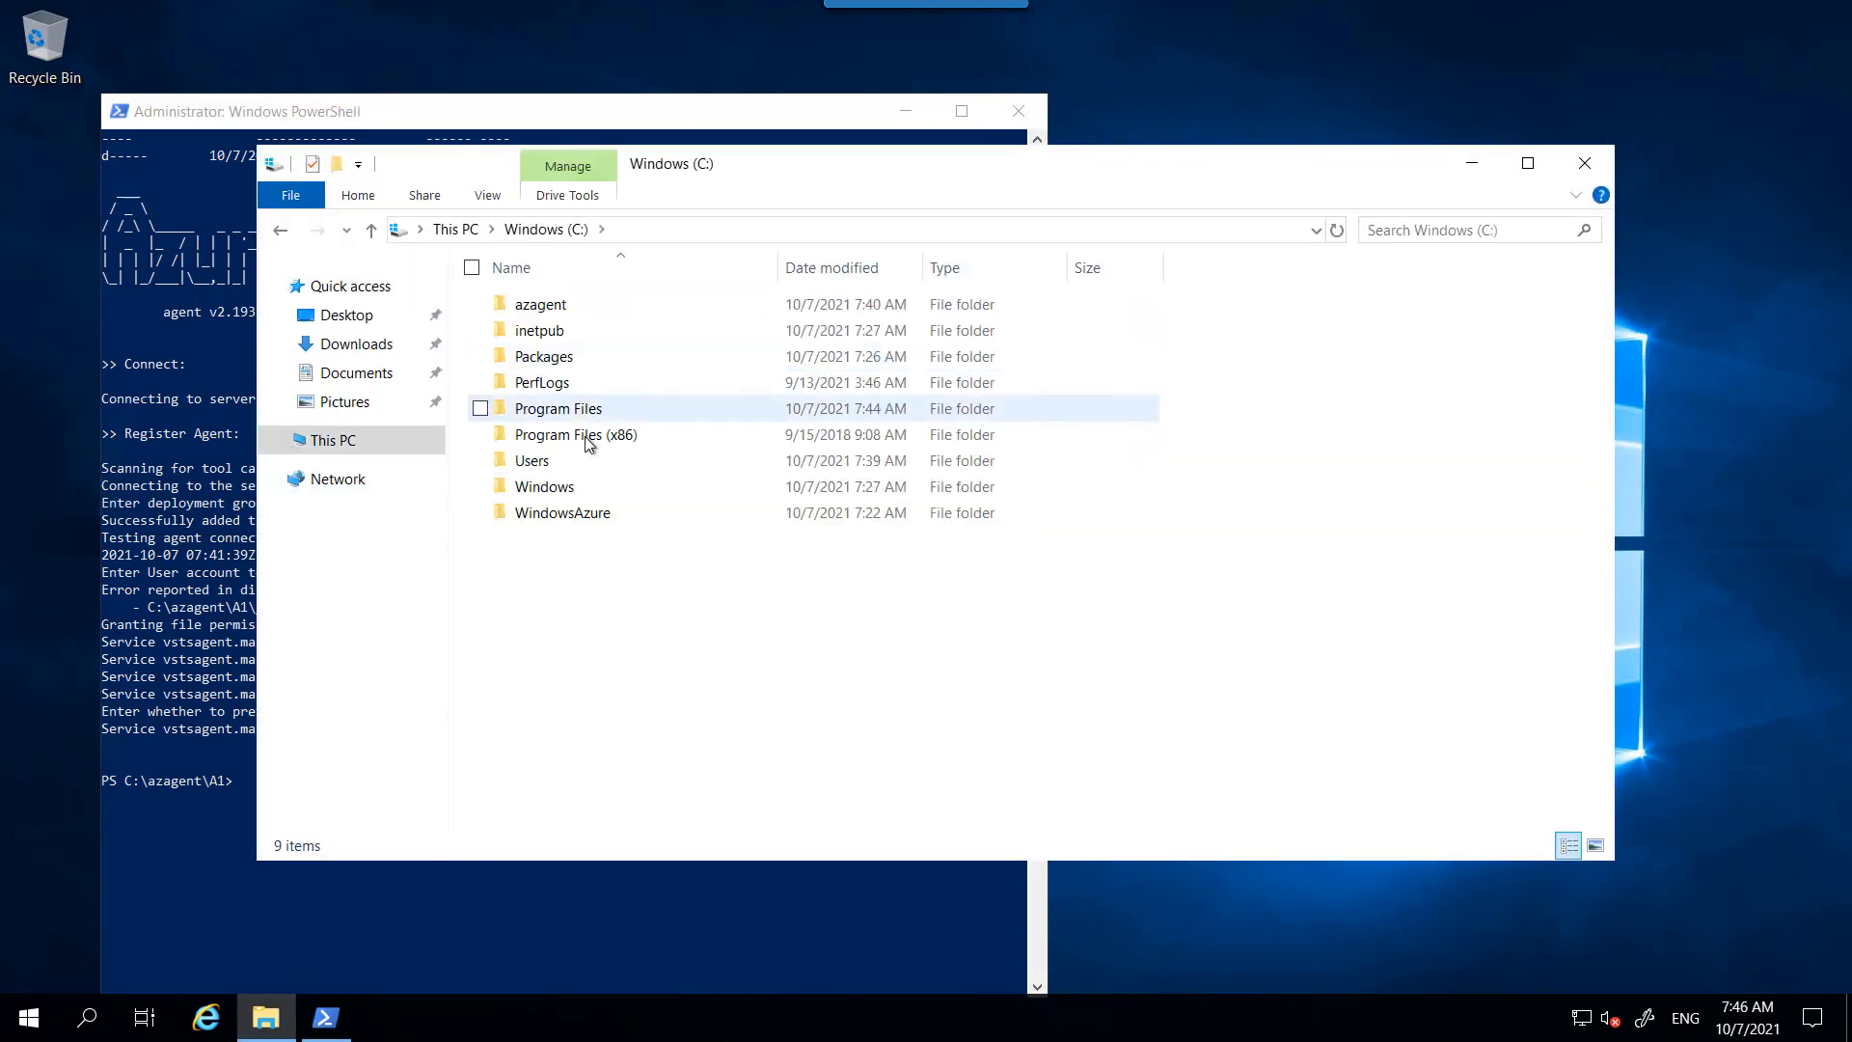
{"action": "double_click", "coordinate": [582, 322]}
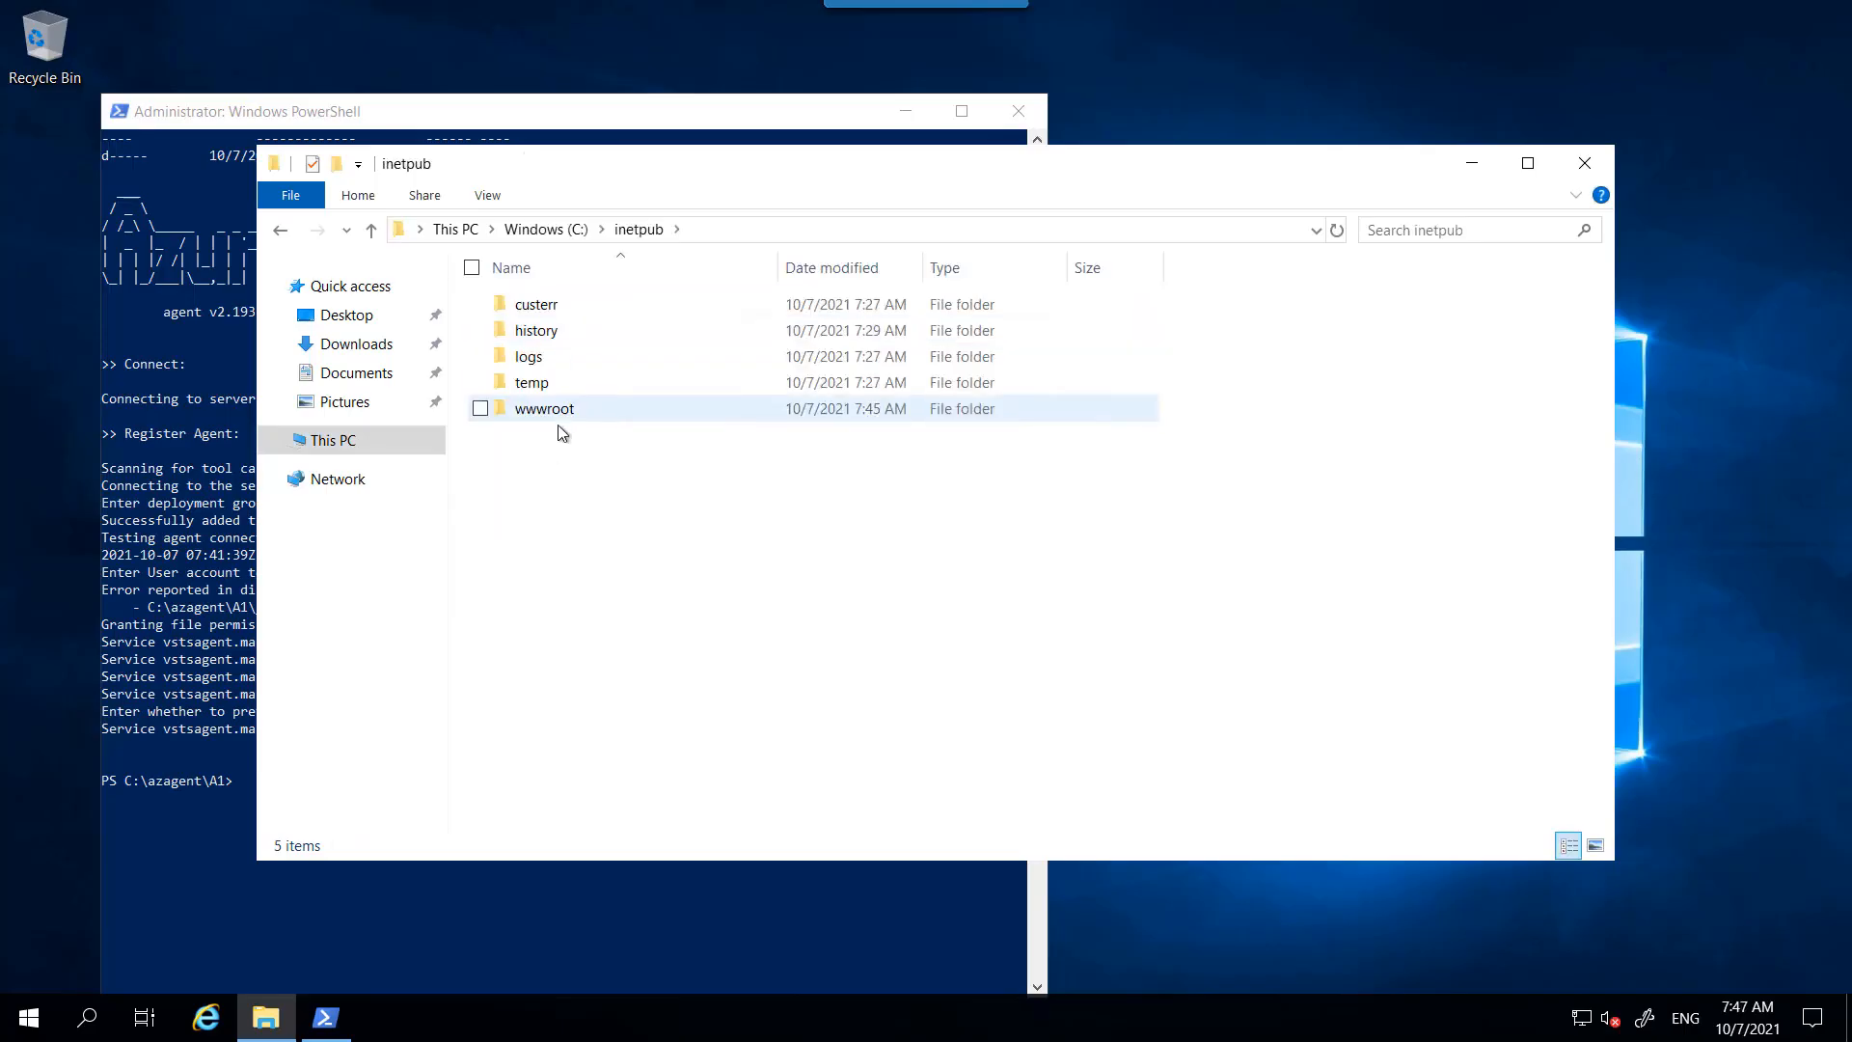
{"action": "double_click", "coordinate": [571, 401]}
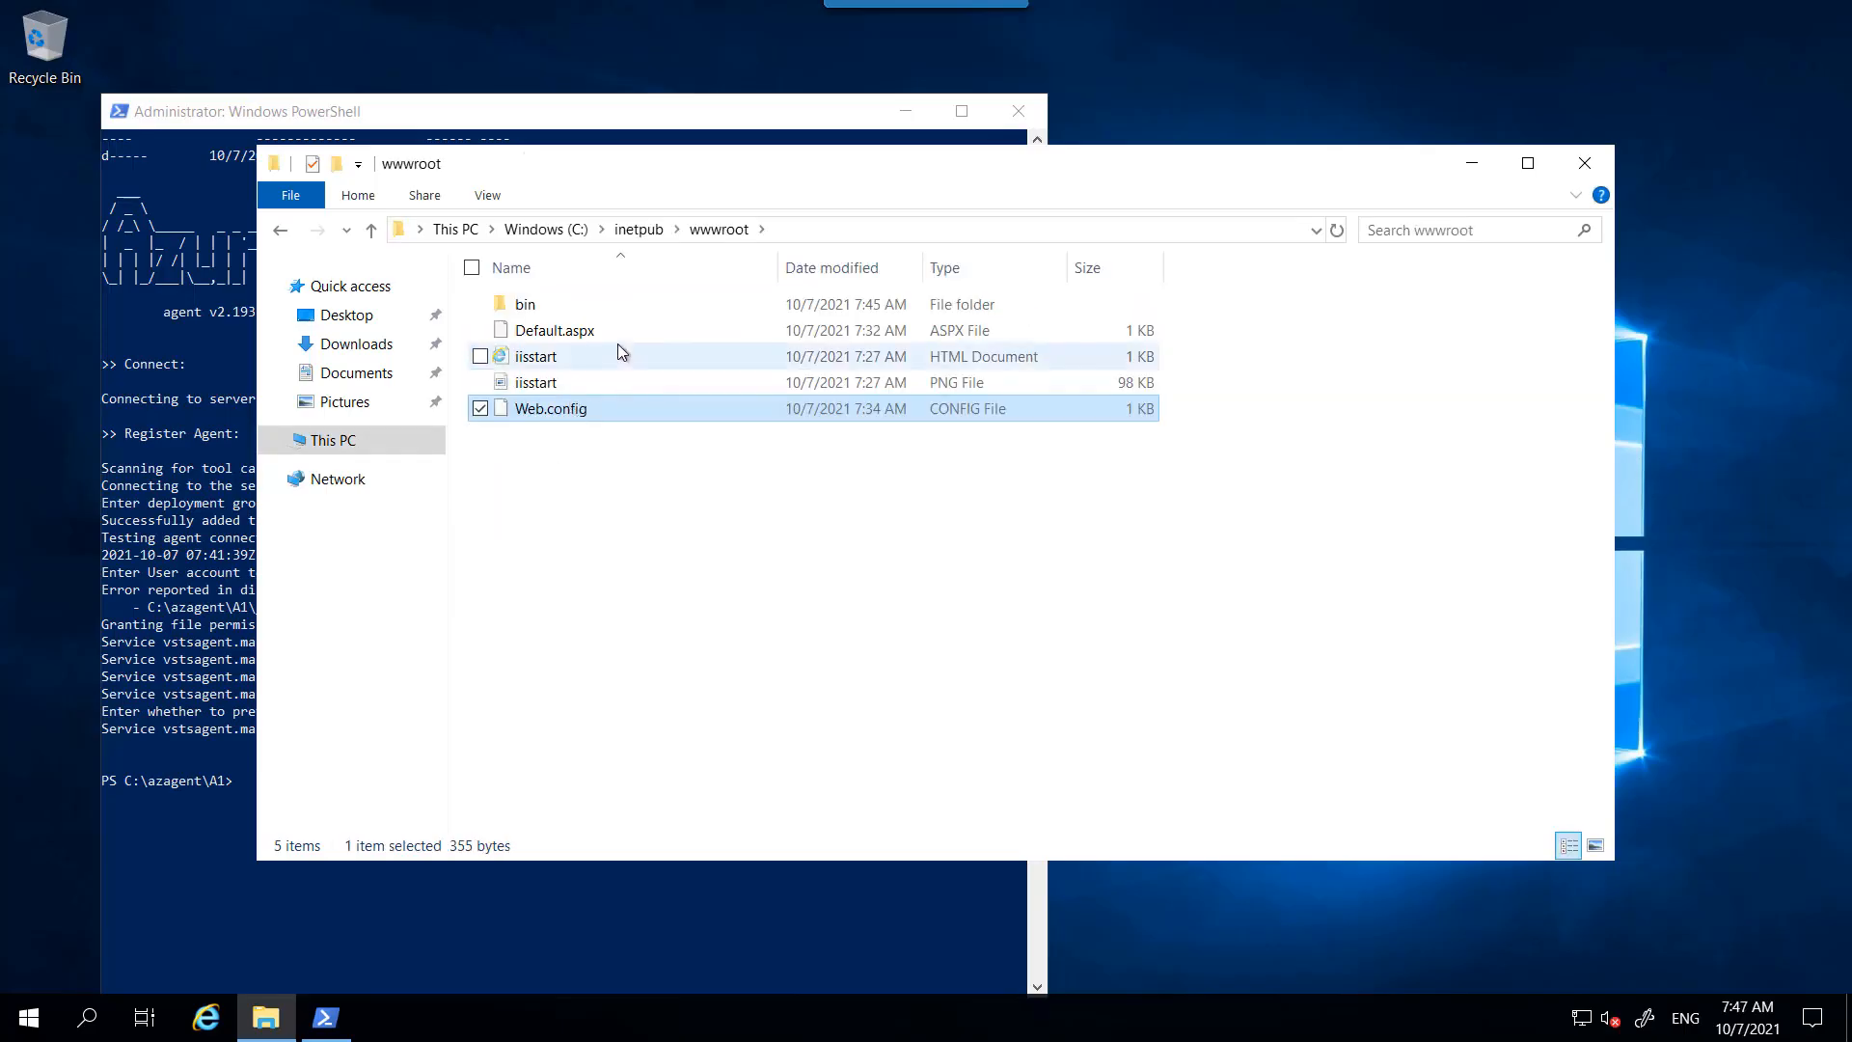
- Examine the deployed website files in wwwroot and its bin subfolder, ending back in wwwroot
{"action": "mouse_move", "coordinate": [614, 342]}
{"action": "left_click", "coordinate": [592, 567]}
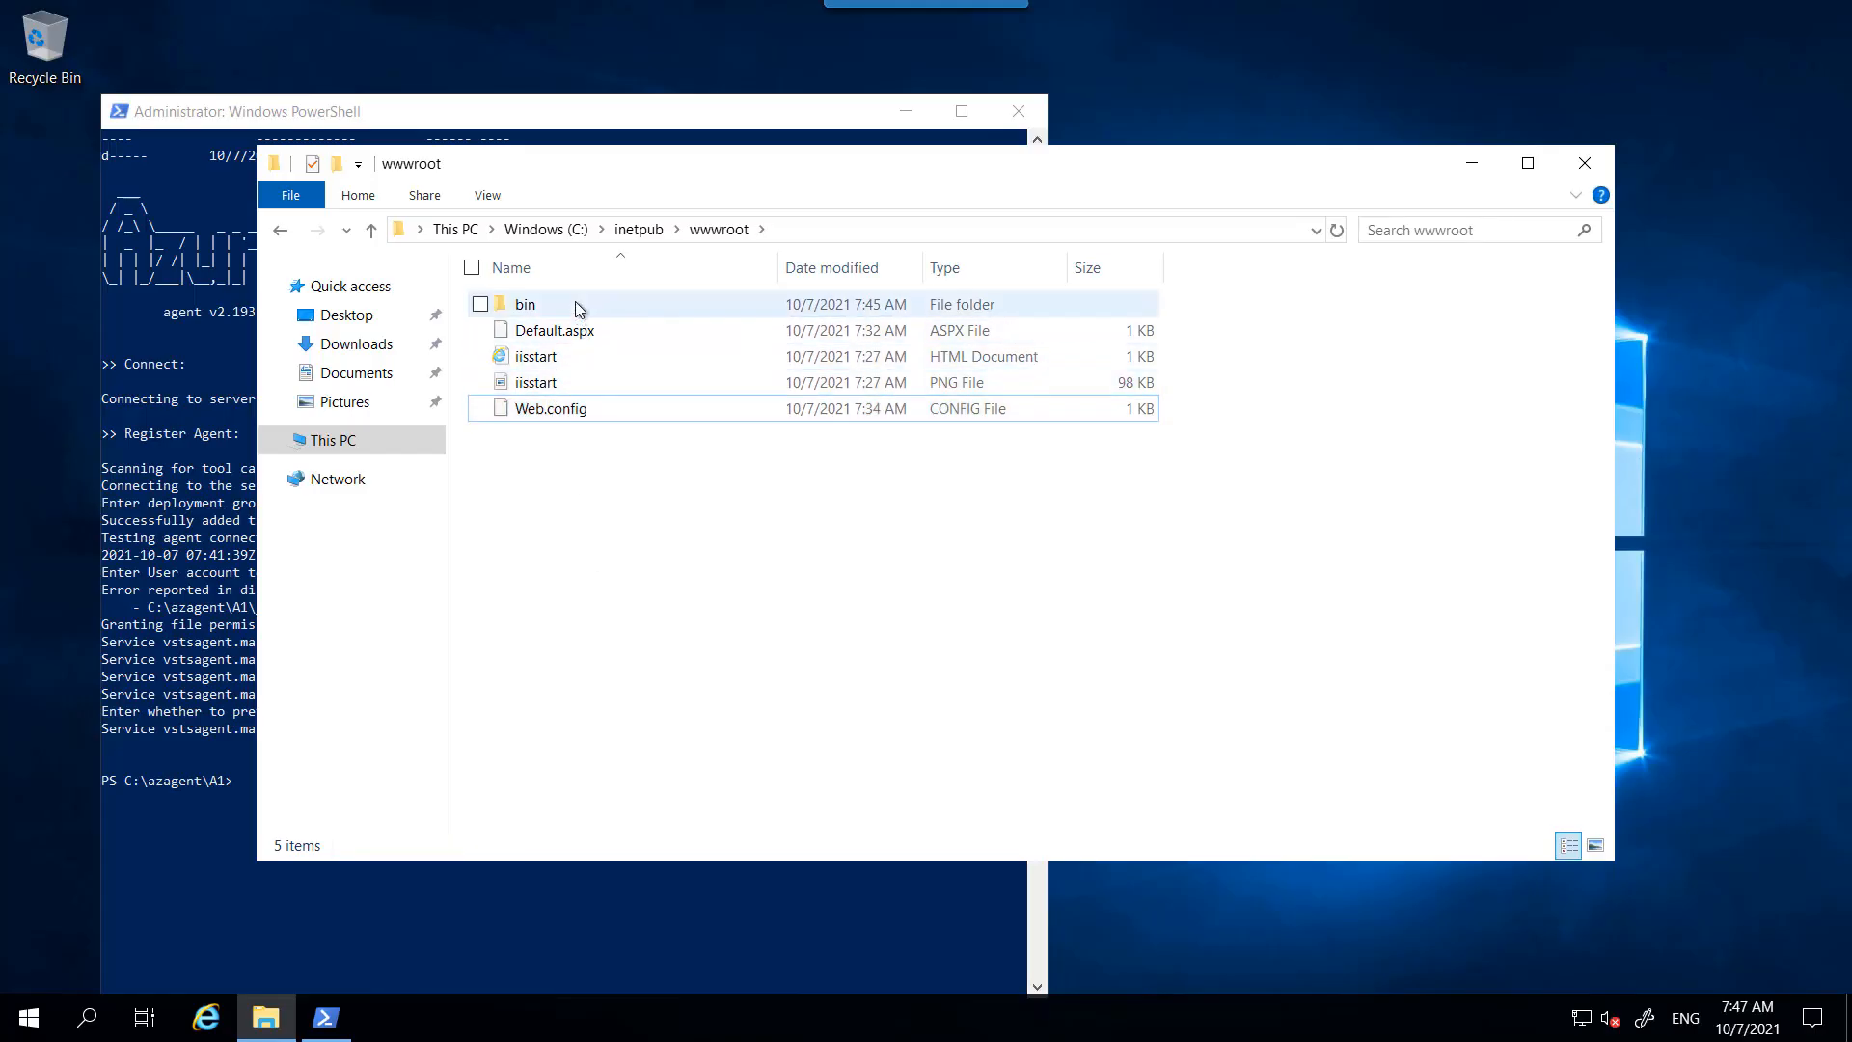
{"action": "double_click", "coordinate": [575, 305]}
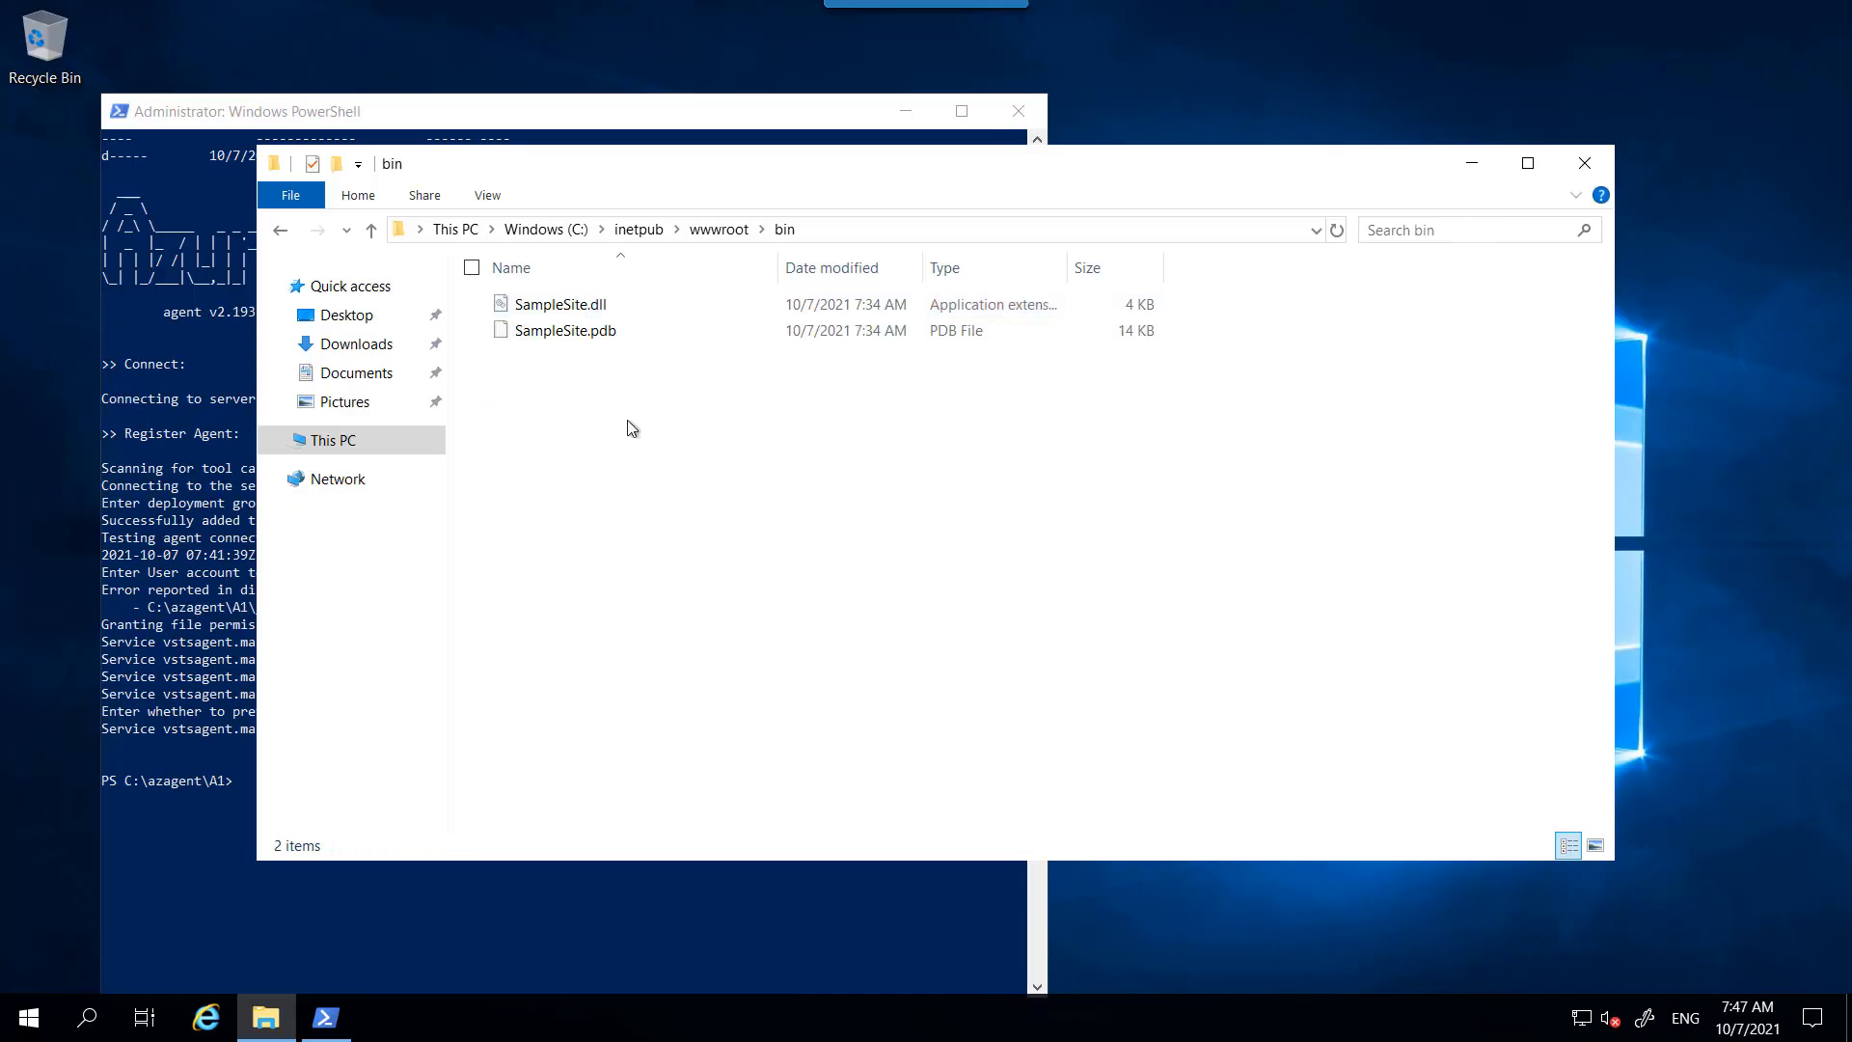
{"action": "left_click", "coordinate": [712, 234]}
{"action": "left_click", "coordinate": [654, 584]}
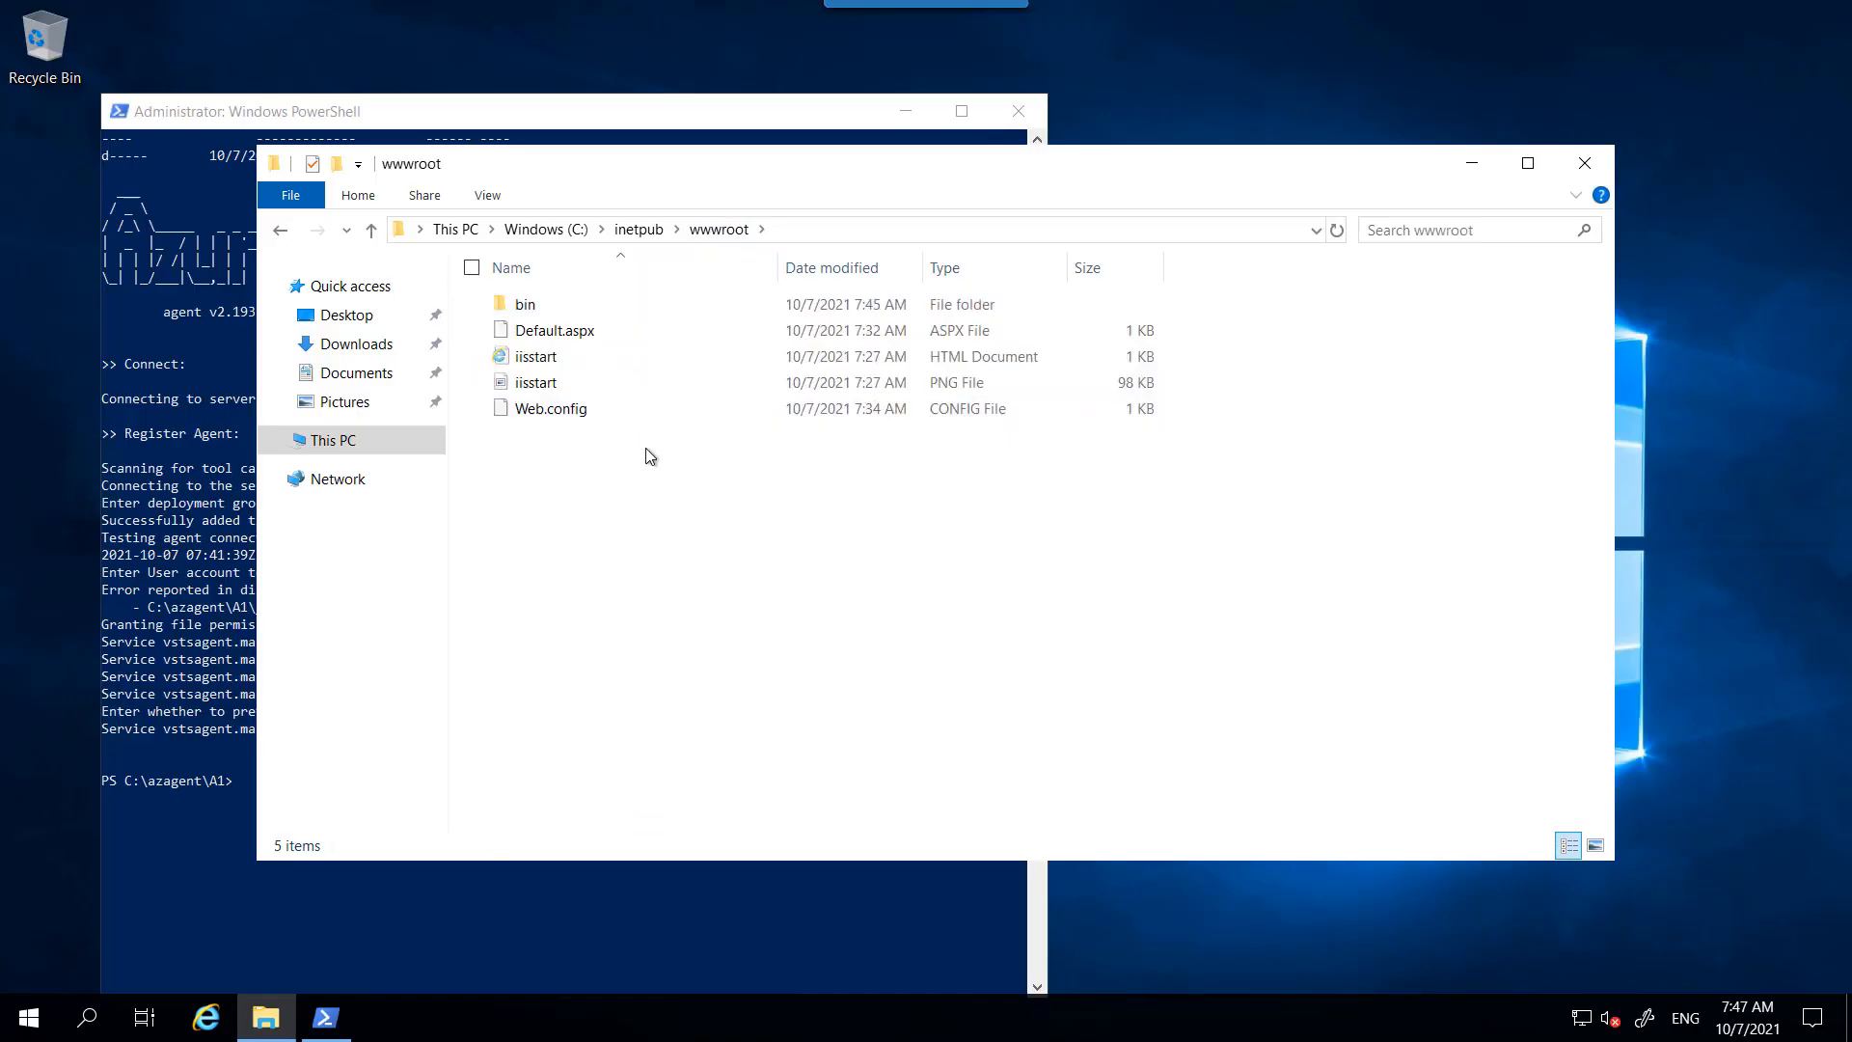
{"action": "left_click", "coordinate": [635, 231]}
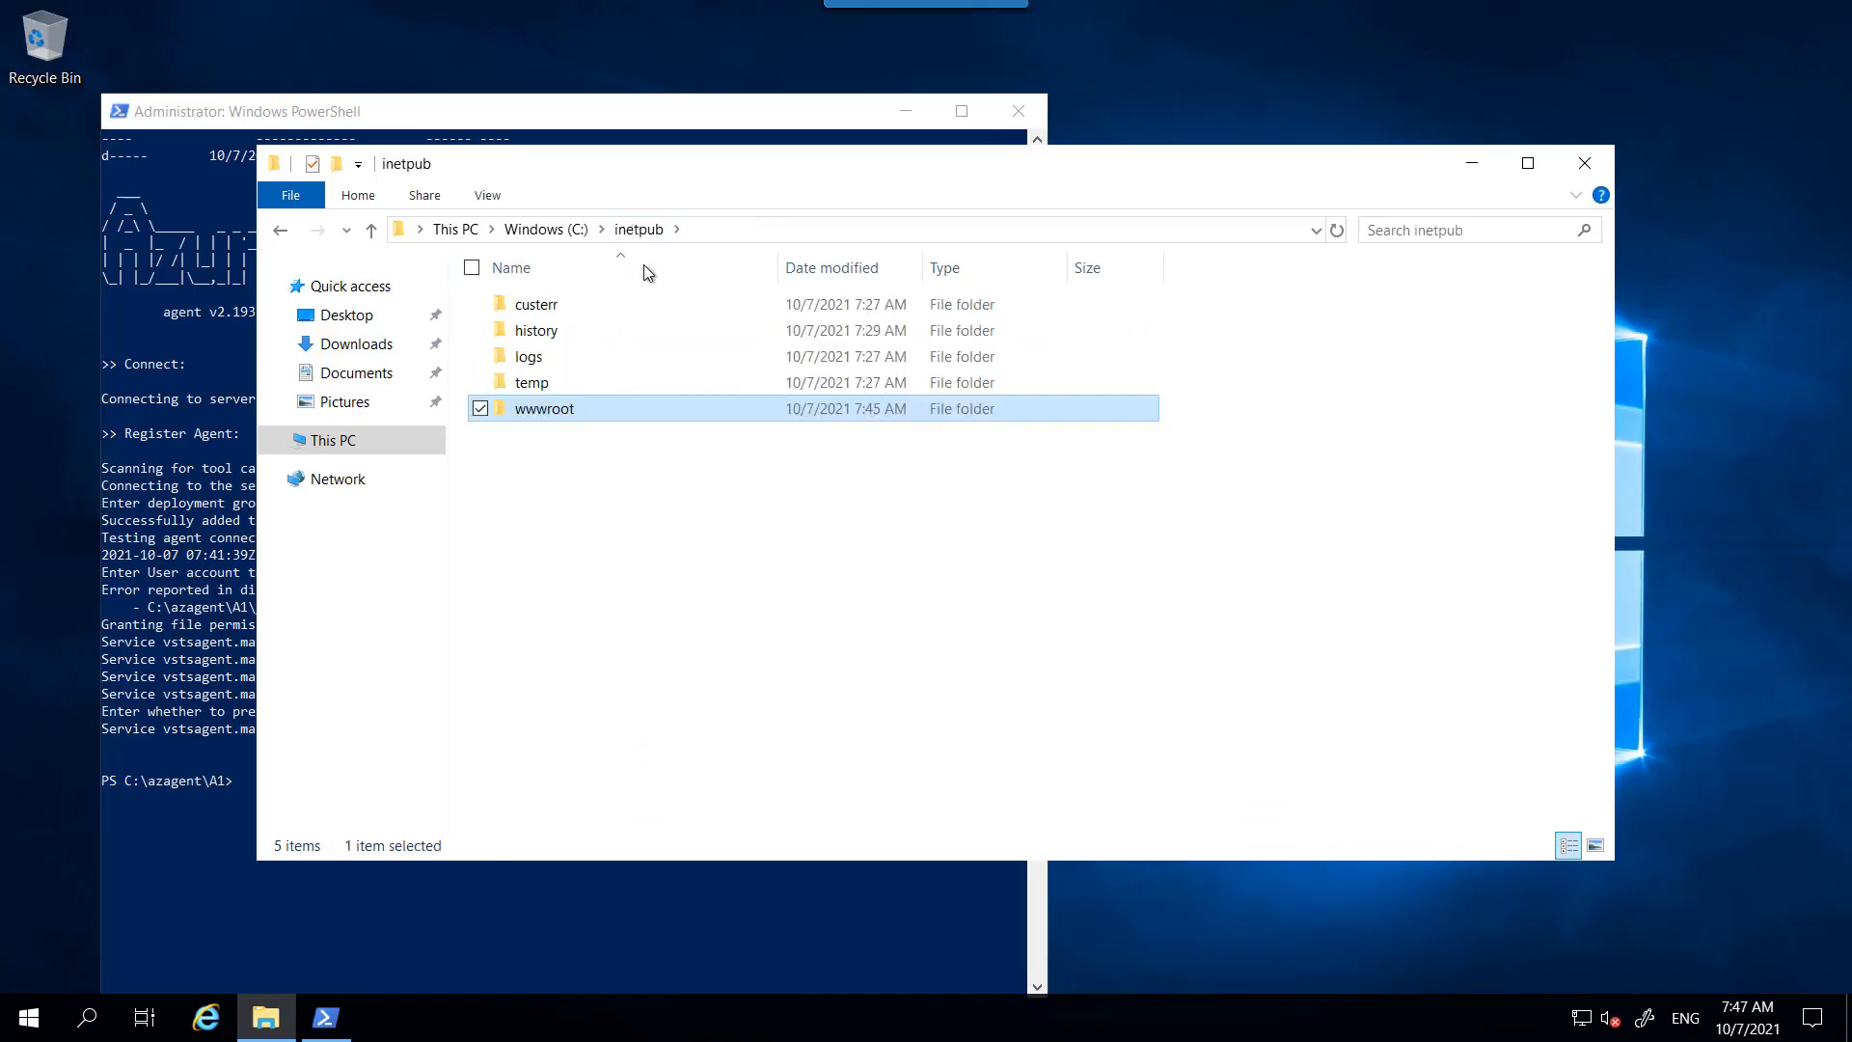
{"action": "left_click", "coordinate": [706, 598]}
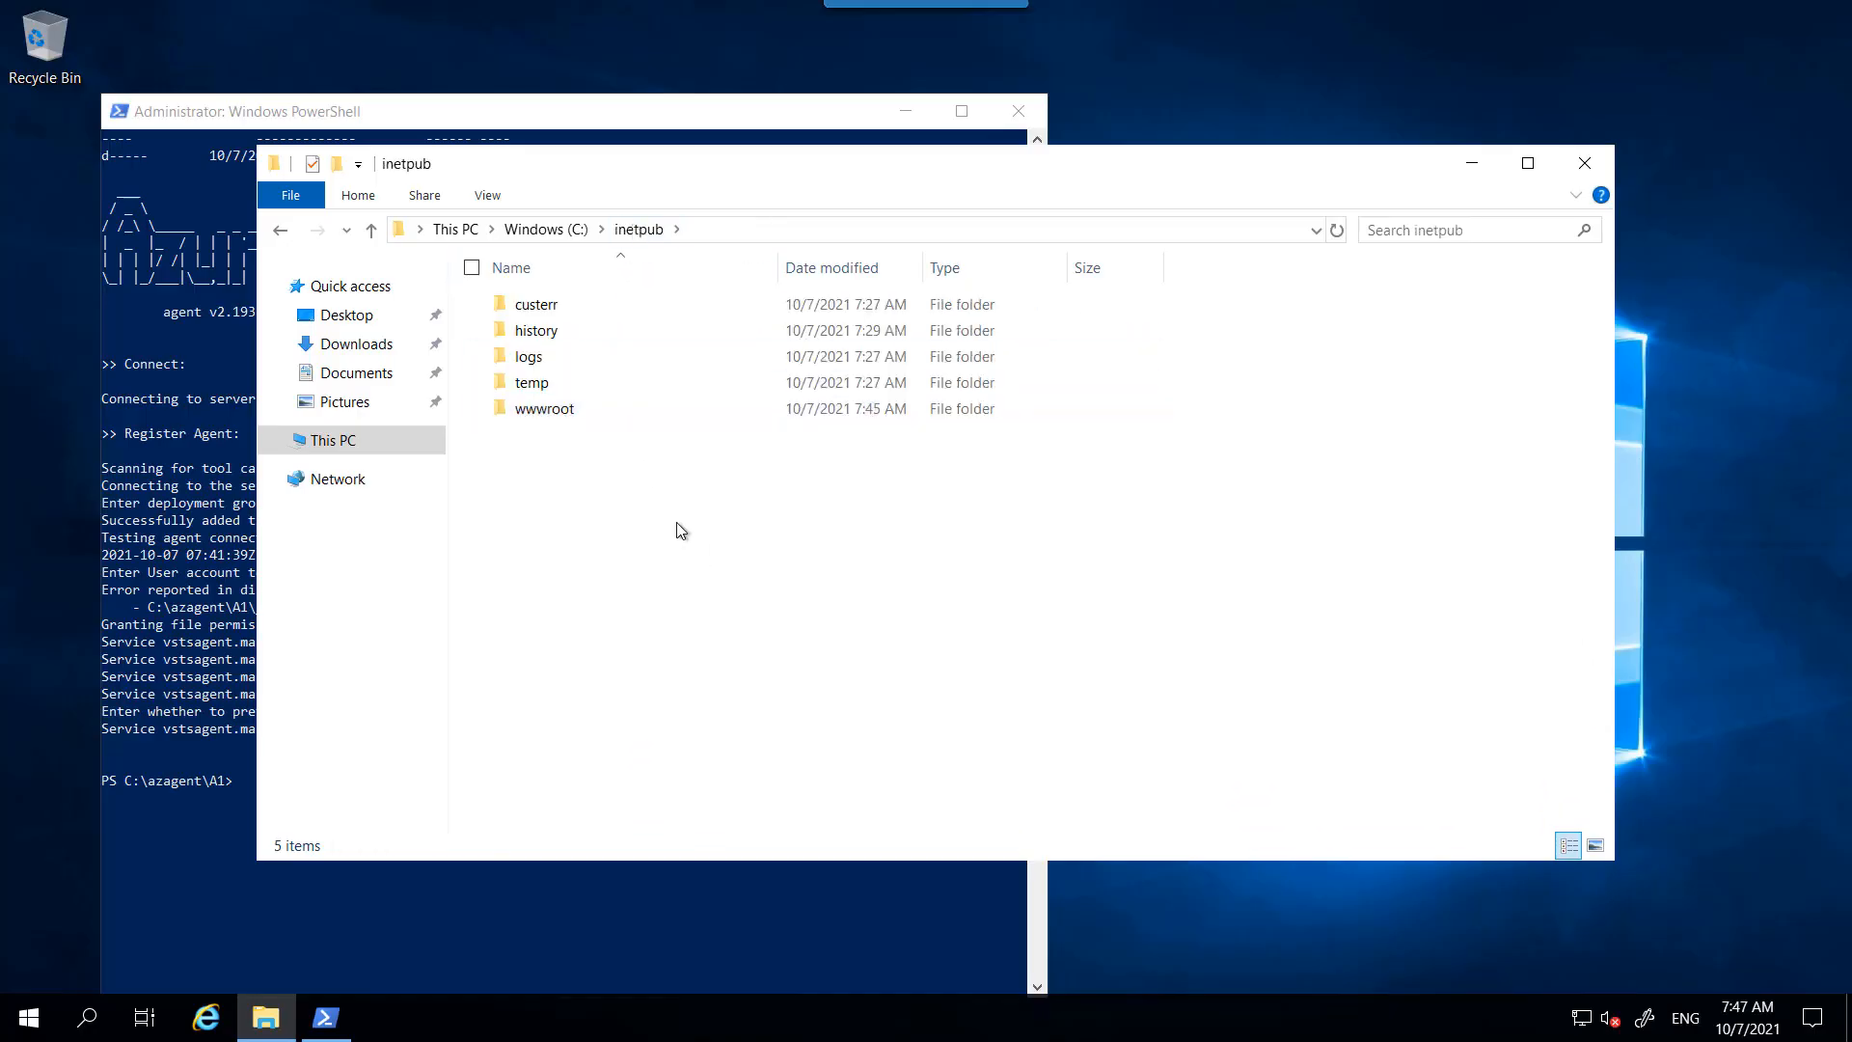
{"action": "double_click", "coordinate": [566, 415]}
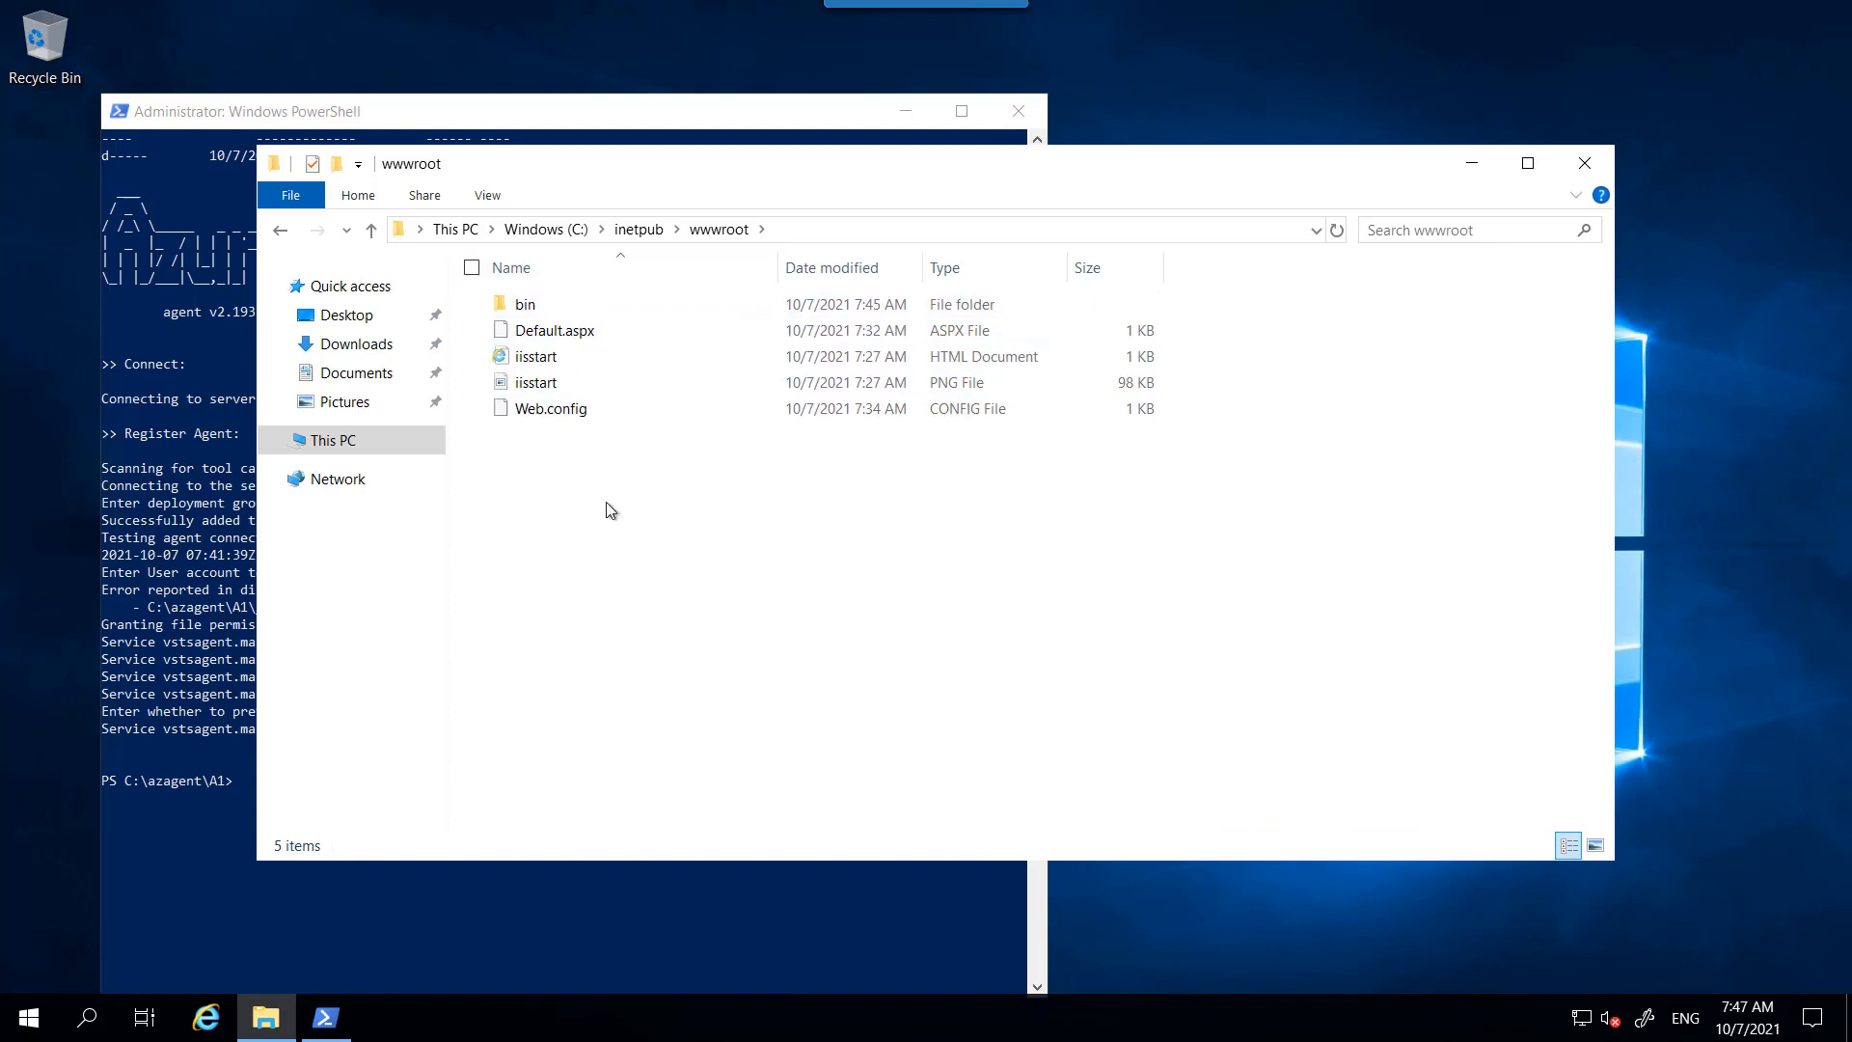
- Minimize the remote session and reload 52.152.151.156/Default.aspx in the browser to recheck the site
{"action": "key", "text": "alt+Tab"}
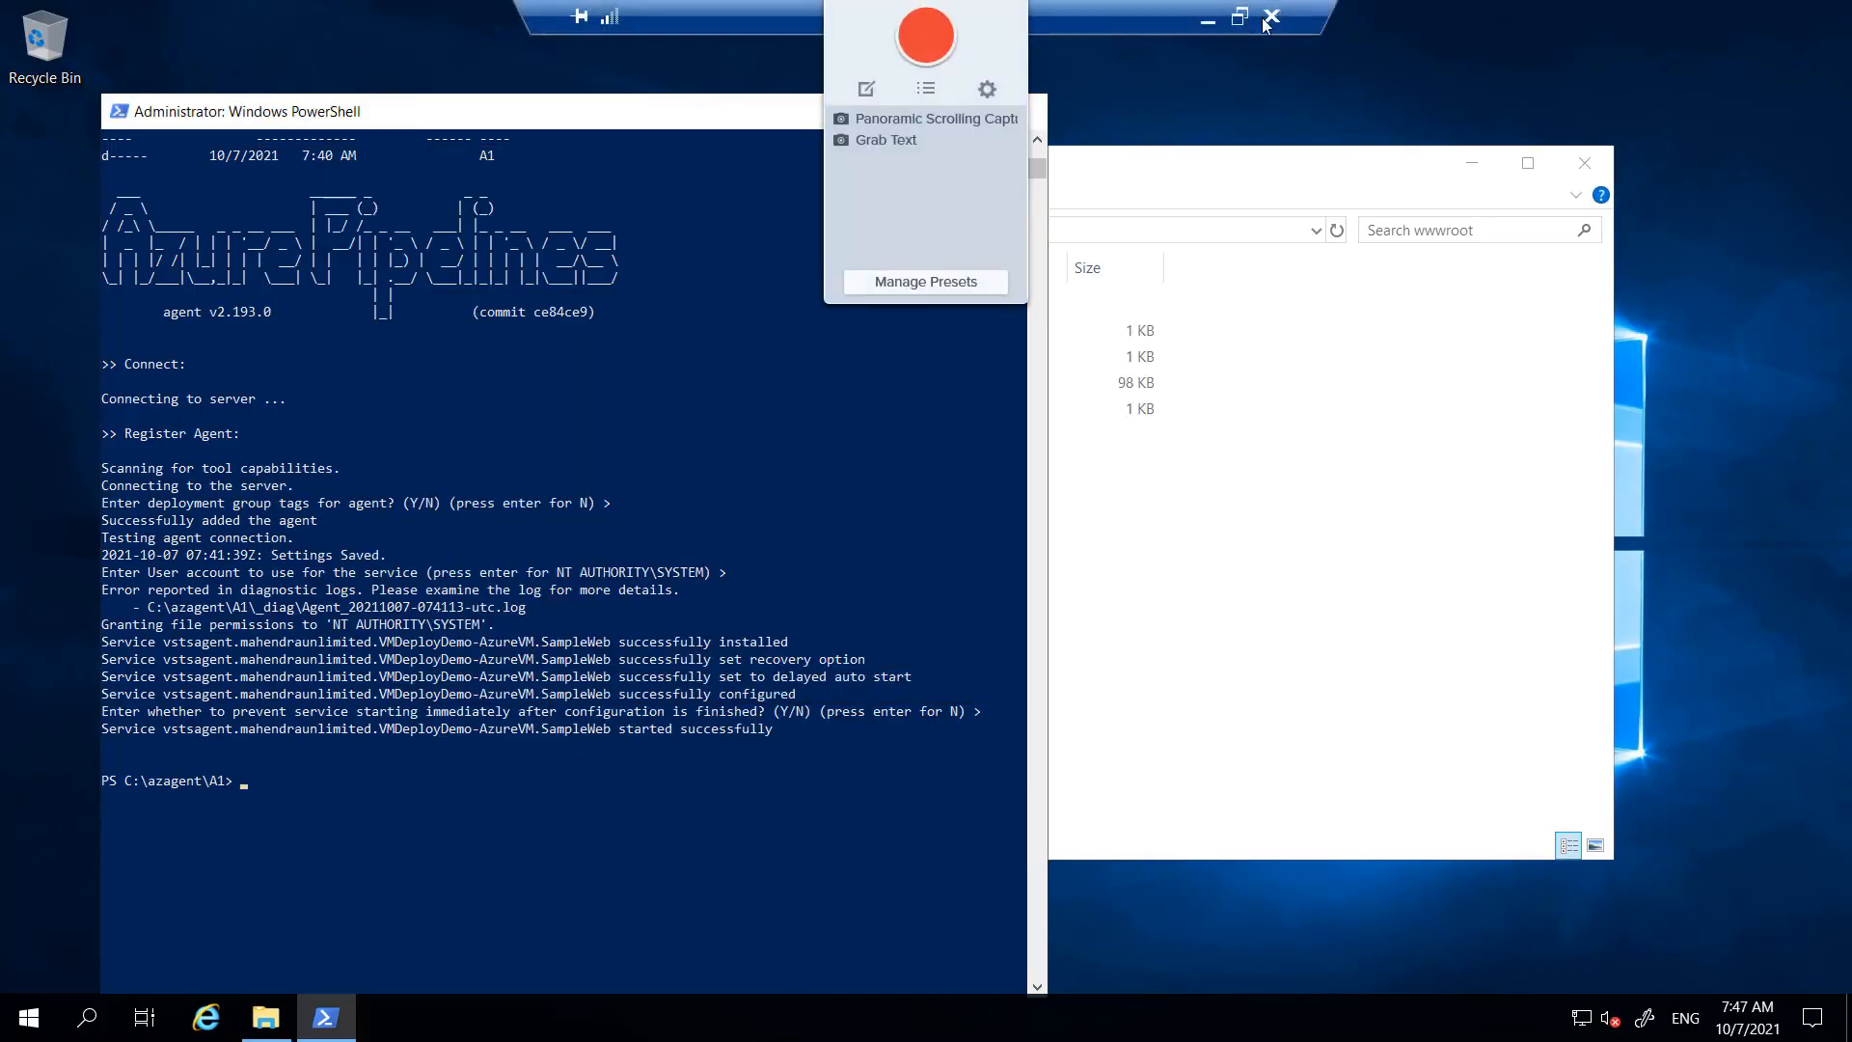
{"action": "left_click", "coordinate": [1208, 18]}
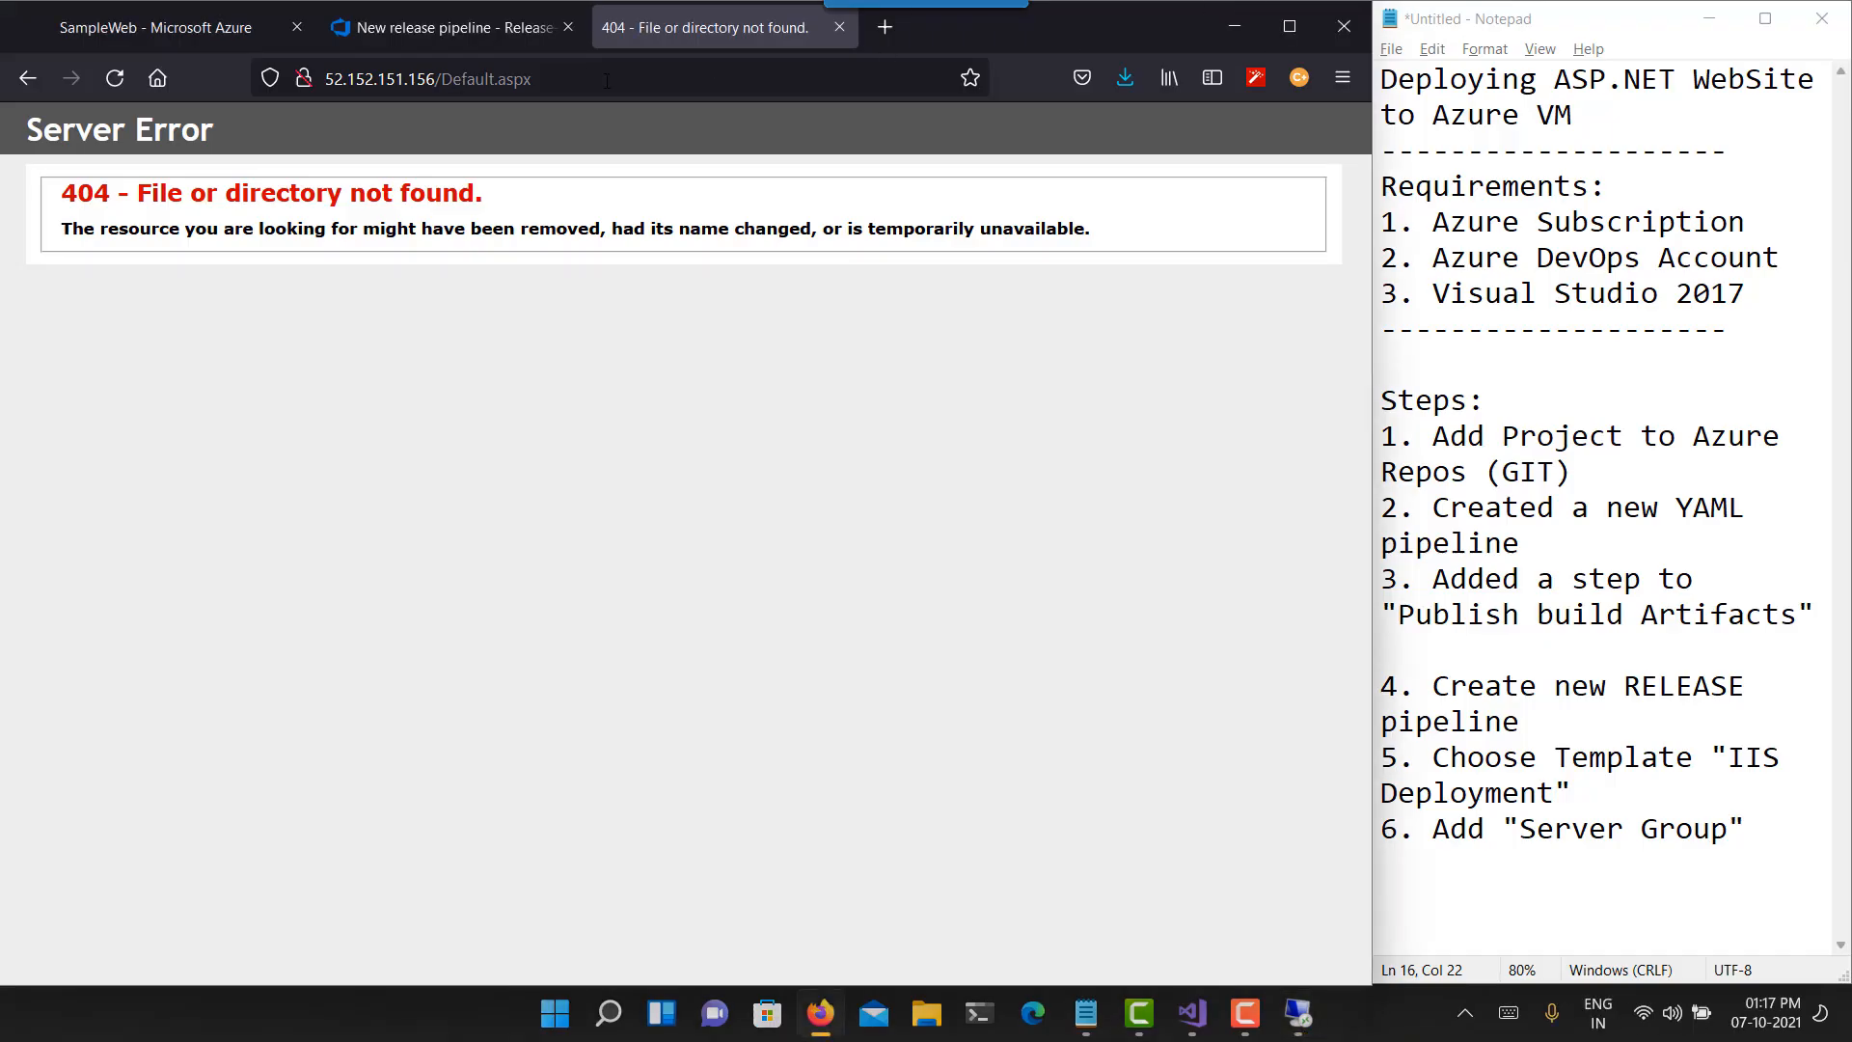
{"action": "left_click", "coordinate": [608, 82]}
{"action": "key", "text": "Return"}
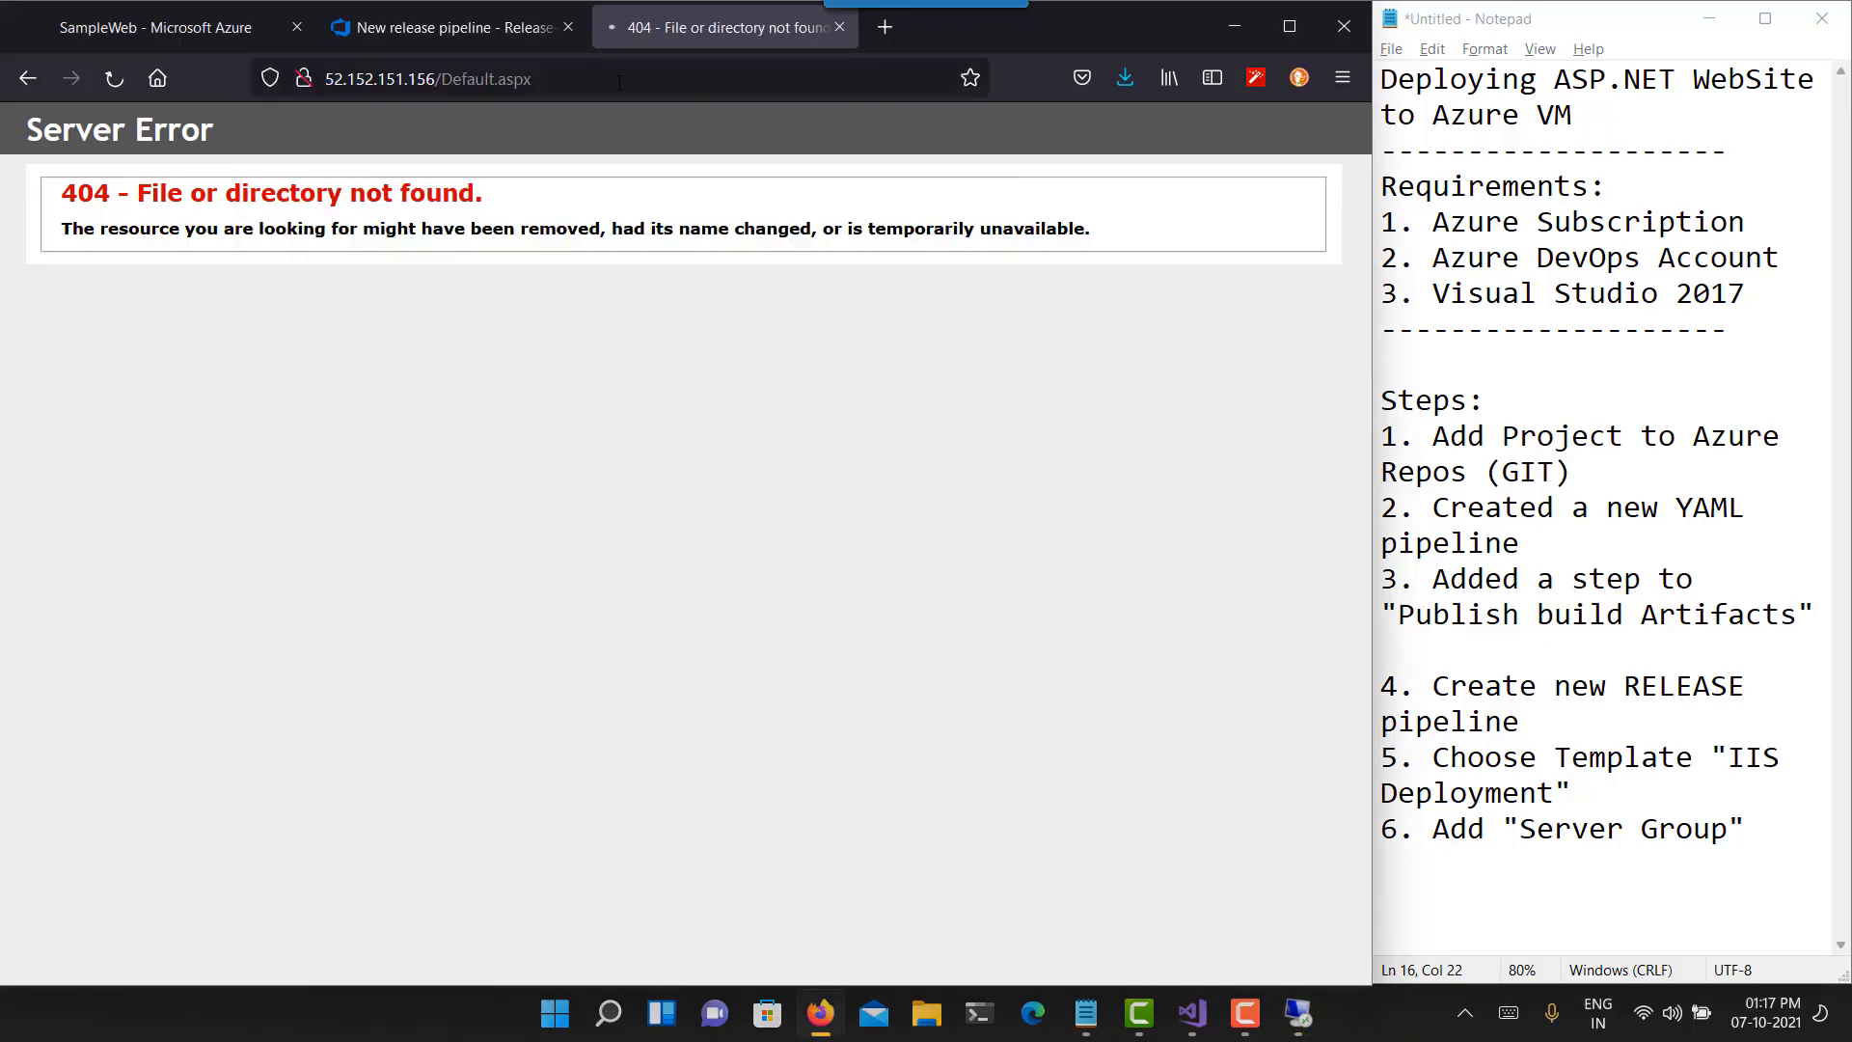
{"action": "left_click", "coordinate": [117, 81]}
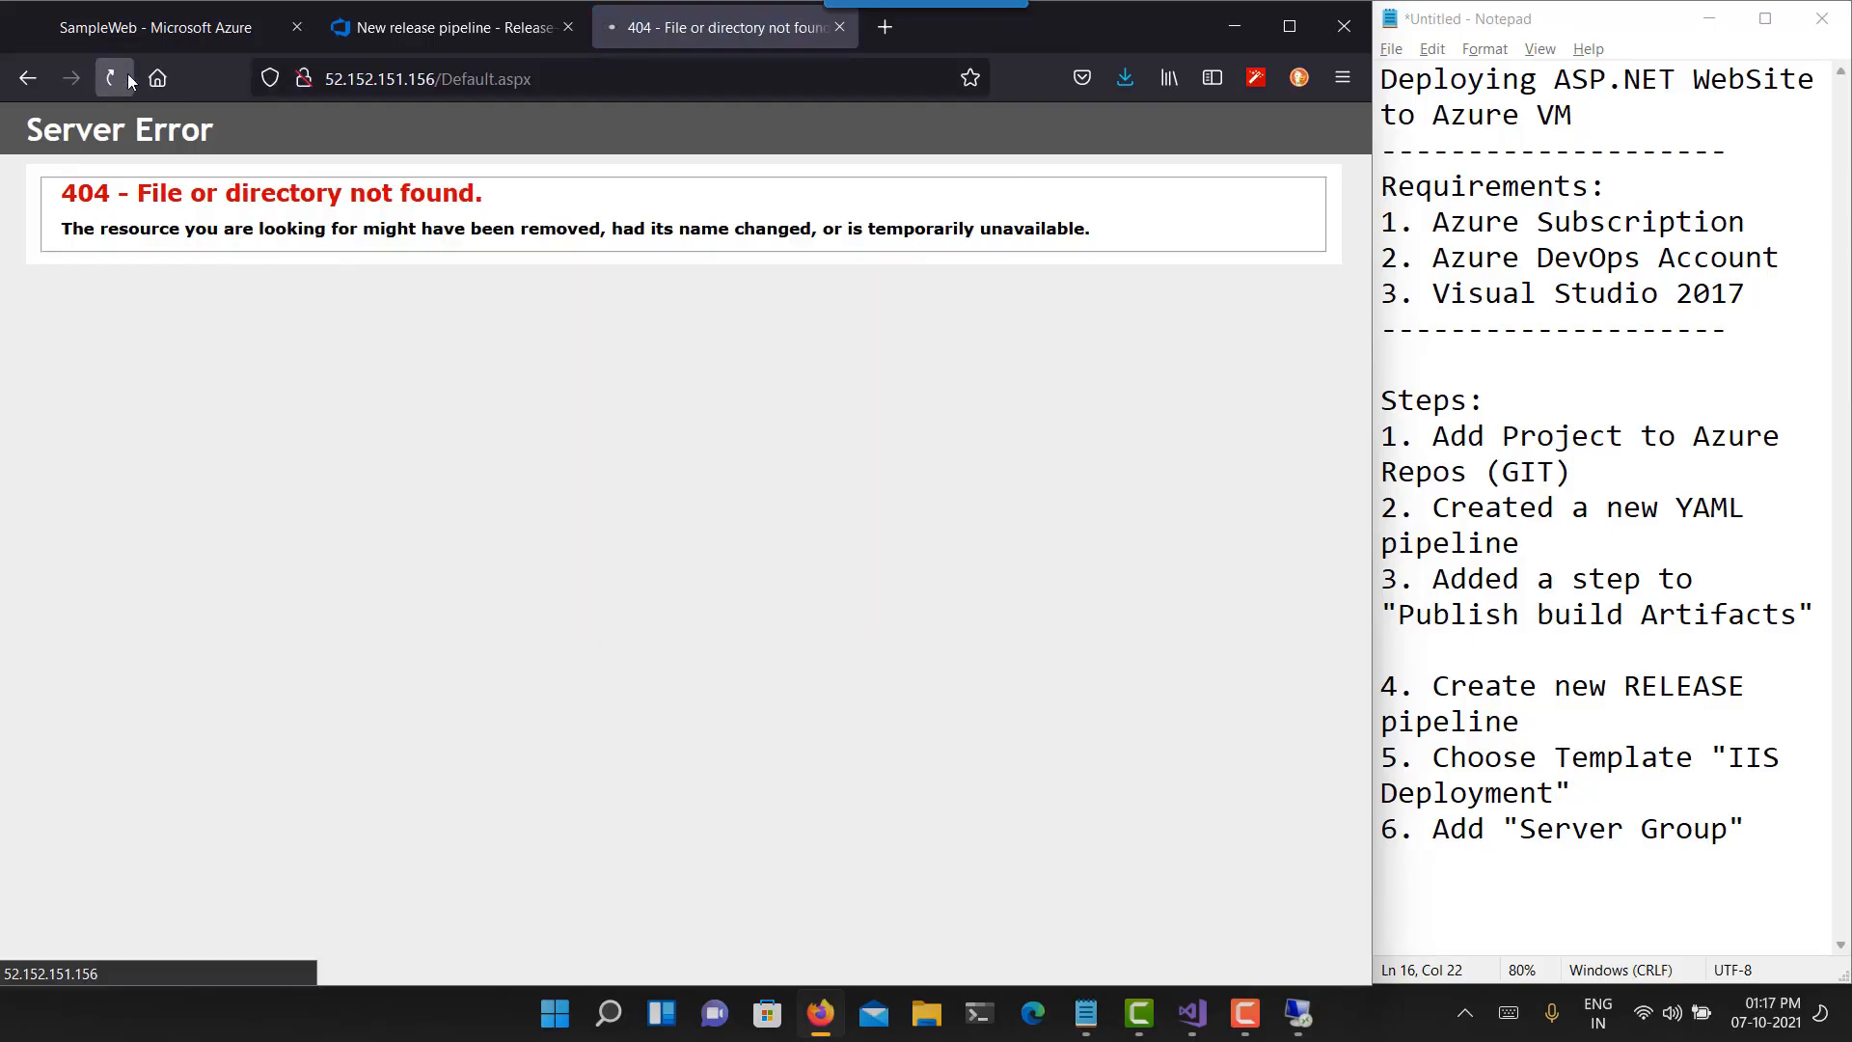
{"action": "key", "text": "alt+Tab"}
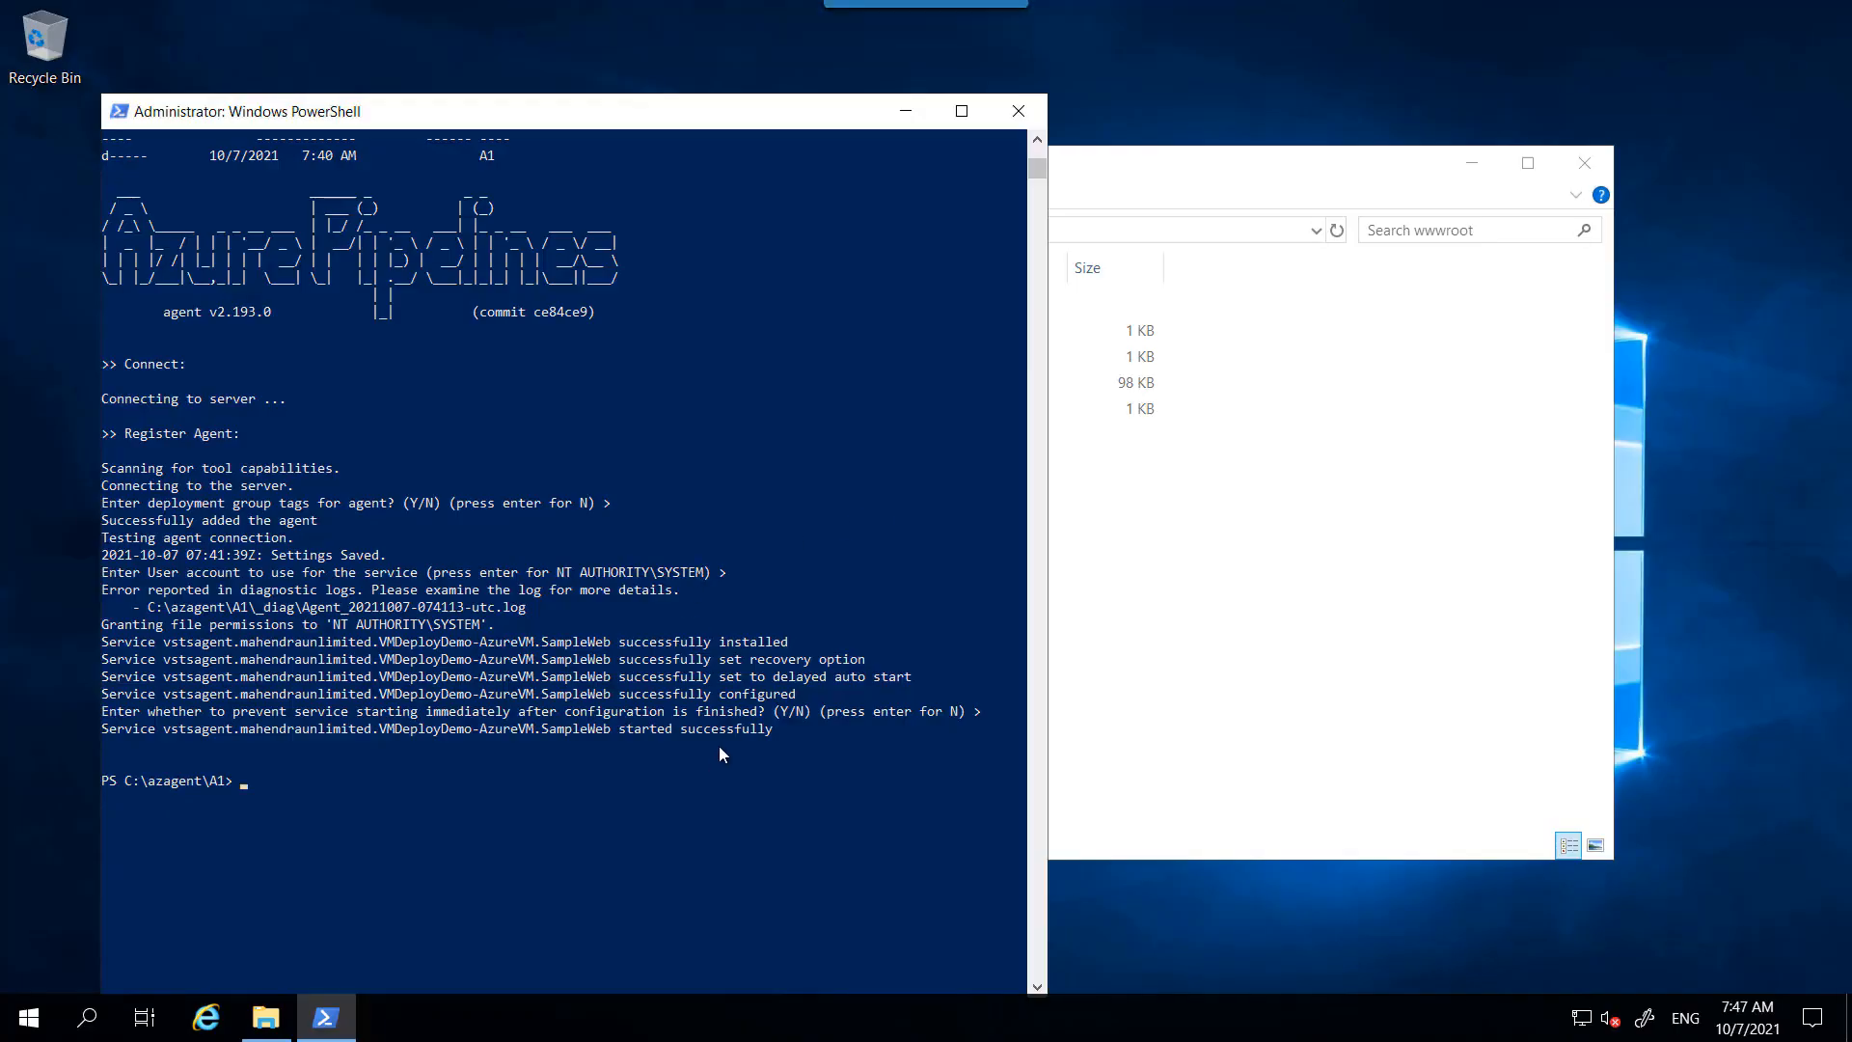
{"action": "left_click", "coordinate": [1207, 14]}
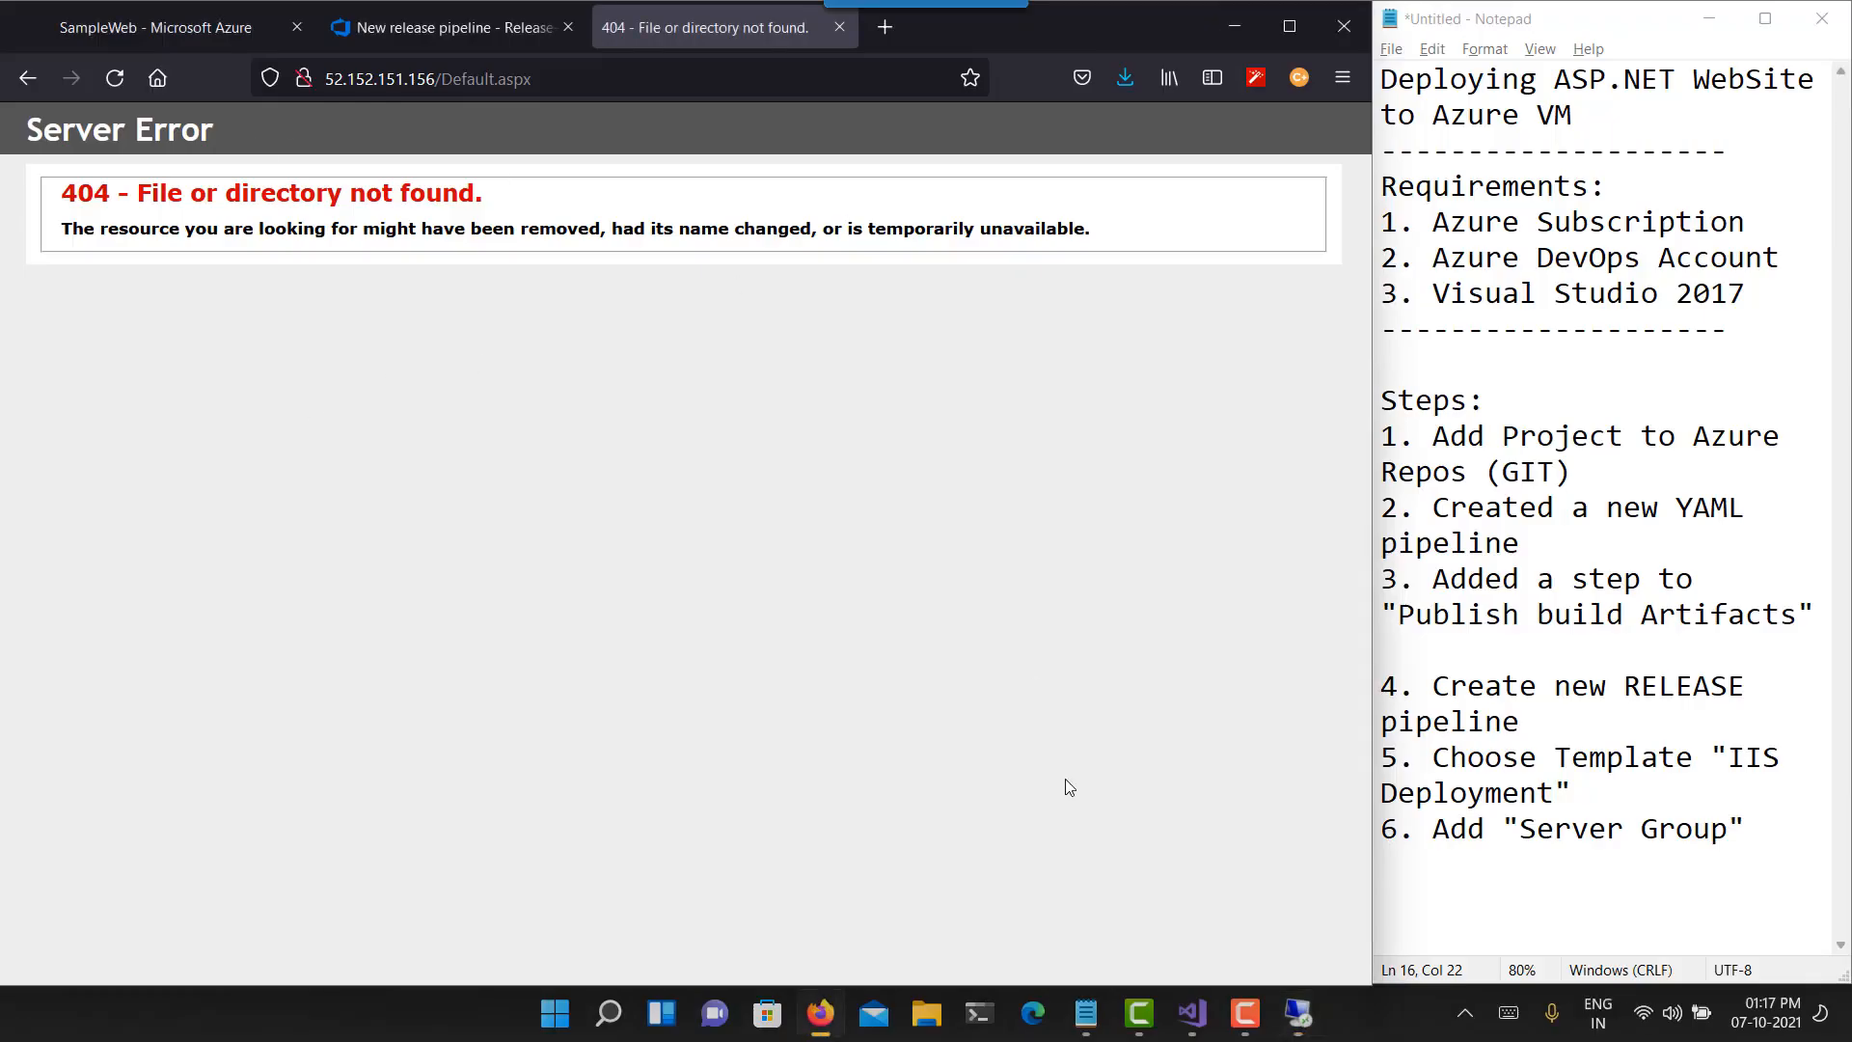
- Switch to the SampleSite project in Visual Studio and save Default.aspx
{"action": "left_click", "coordinate": [1193, 1013]}
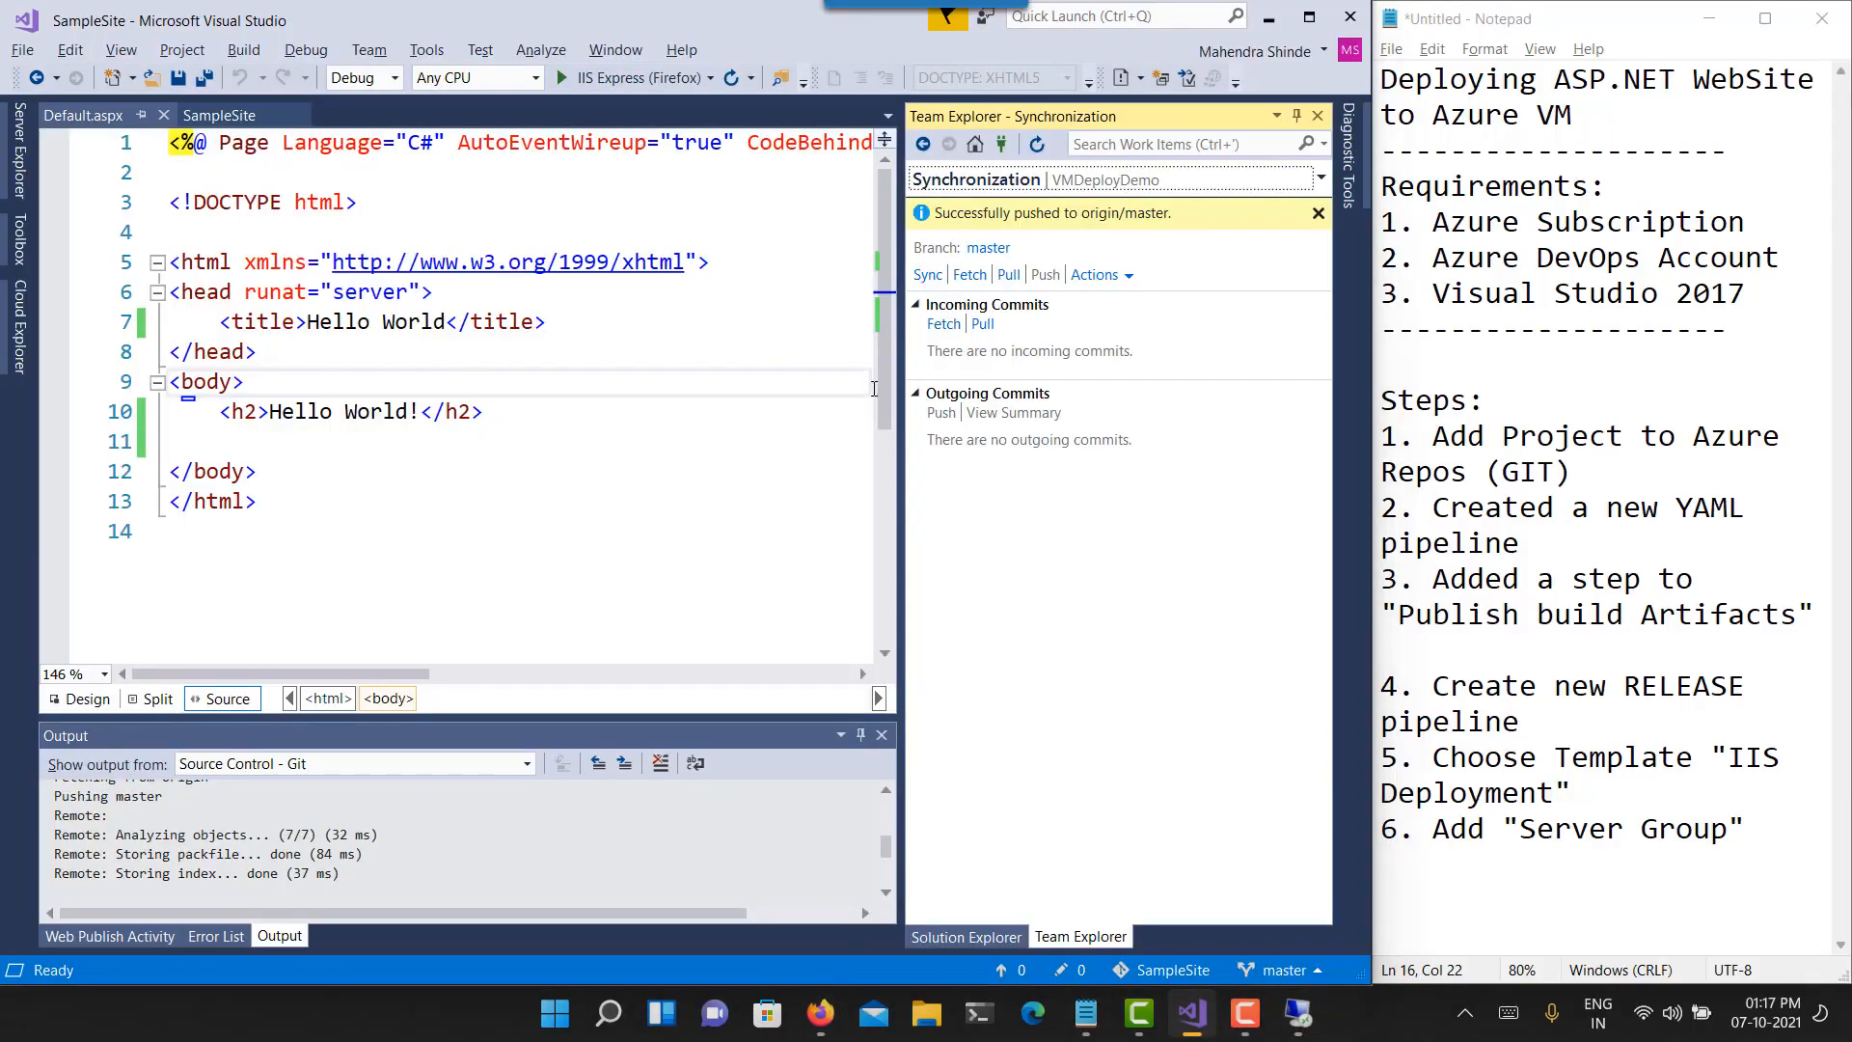
{"action": "left_click", "coordinate": [519, 415]}
{"action": "key", "text": "ctrl+s"}
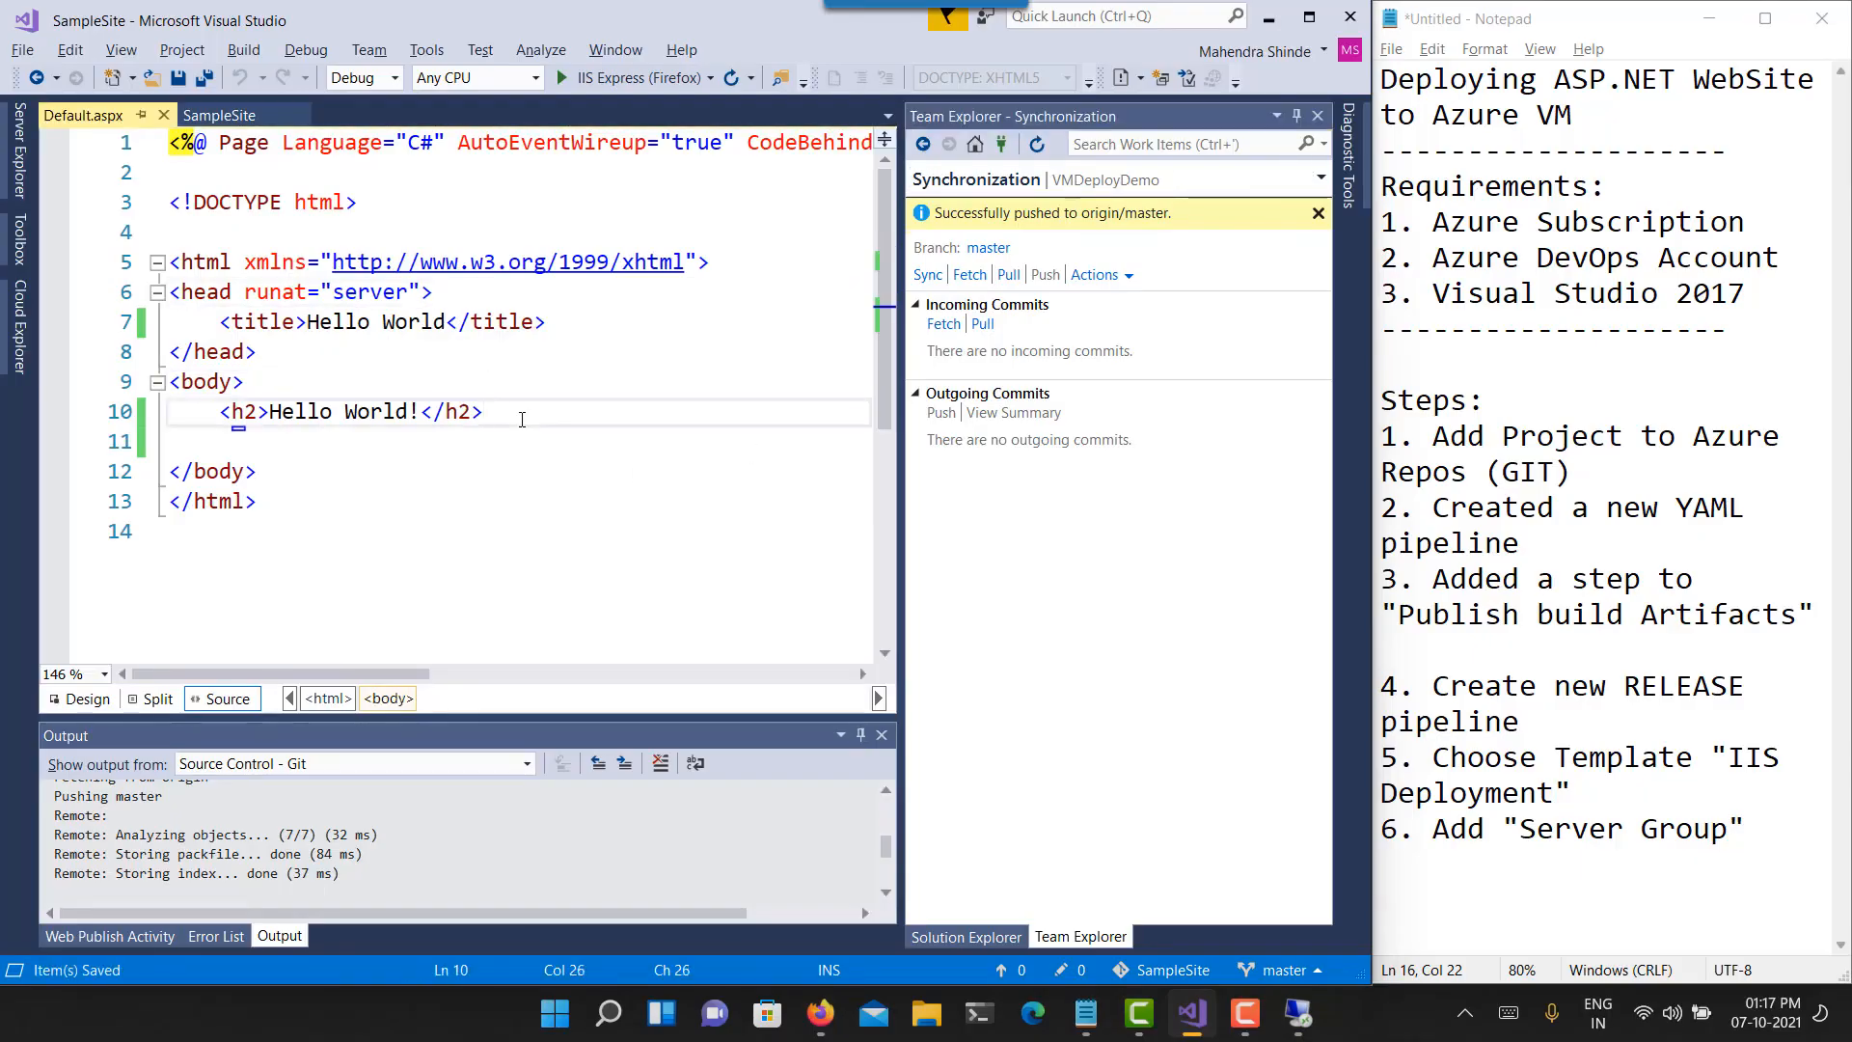
{"action": "left_click", "coordinate": [402, 218]}
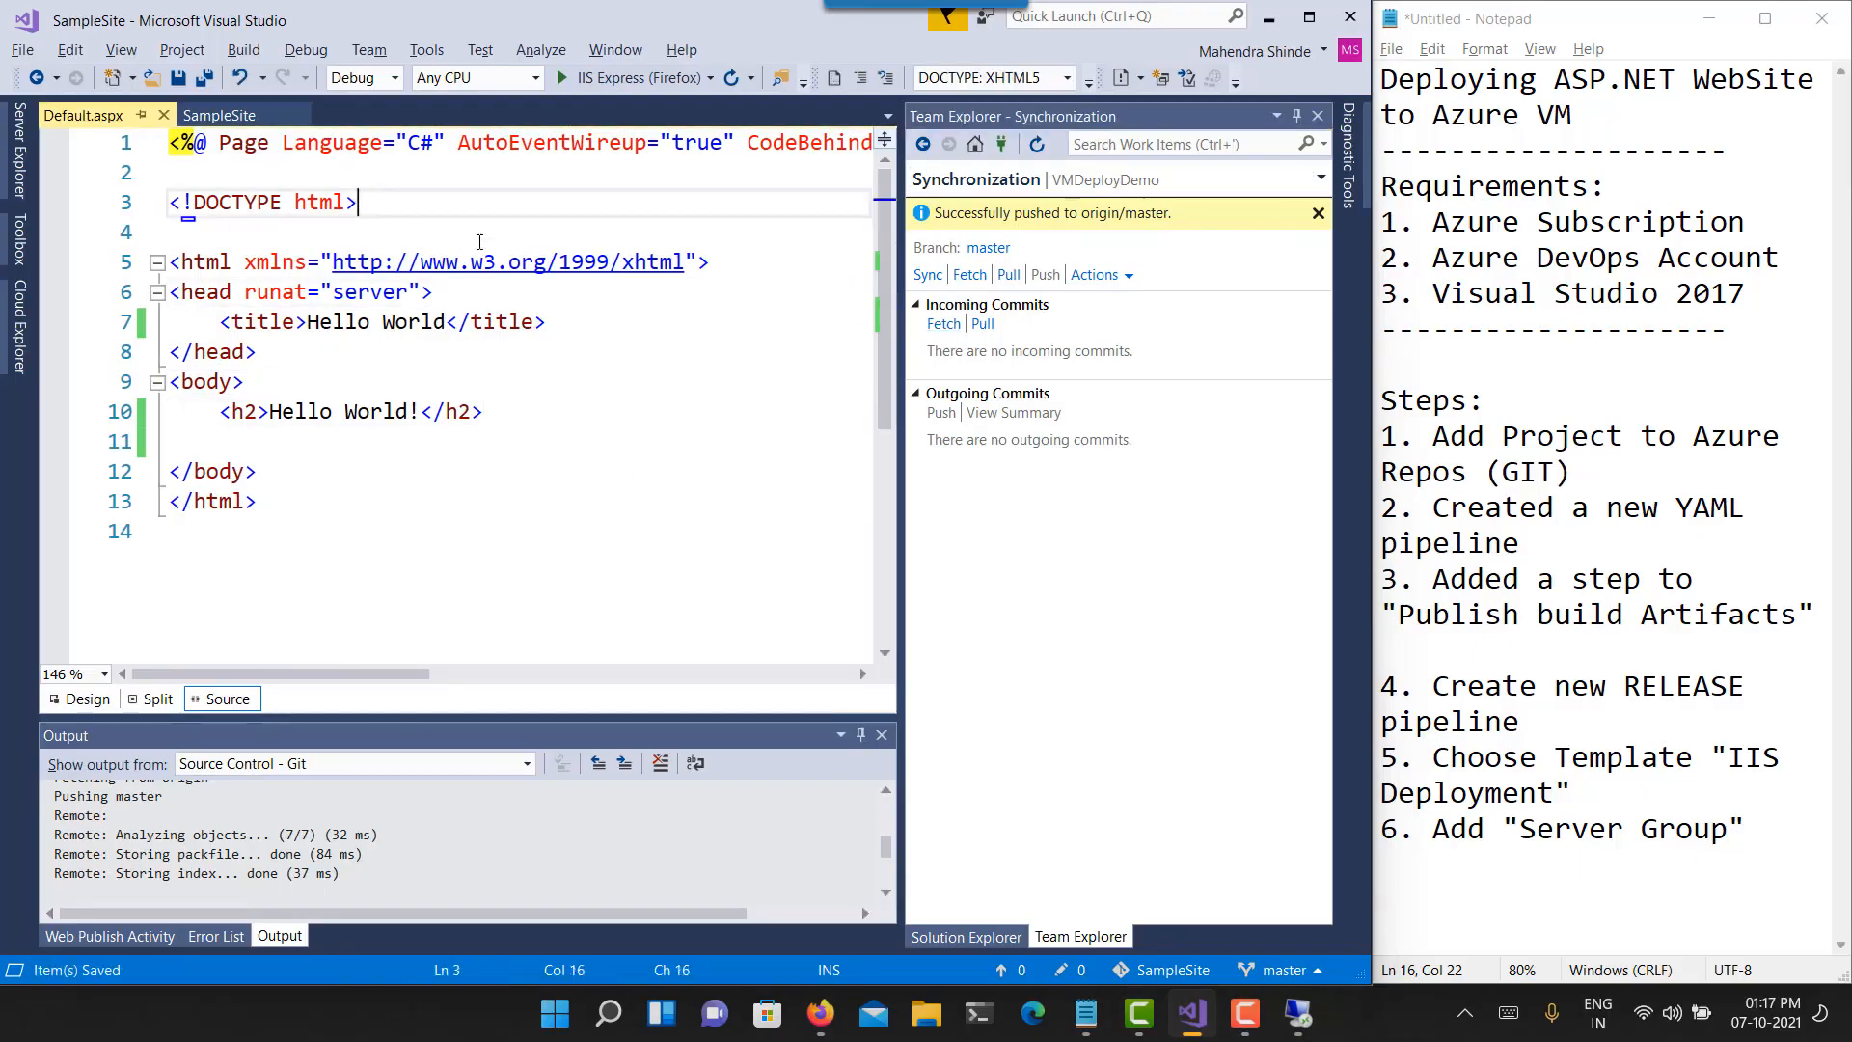
- Add the paragraph "The quick brown fox jumps over the lazy dog." below the Hello World! heading in Default.aspx and save the file
{"action": "left_click", "coordinate": [417, 447]}
{"action": "type", "text": "<p>The "}
{"action": "type", "text": "quick b"}
{"action": "type", "text": "rown "}
{"action": "type", "text": "fox jumps o"}
{"action": "type", "text": "ver the lzy"}
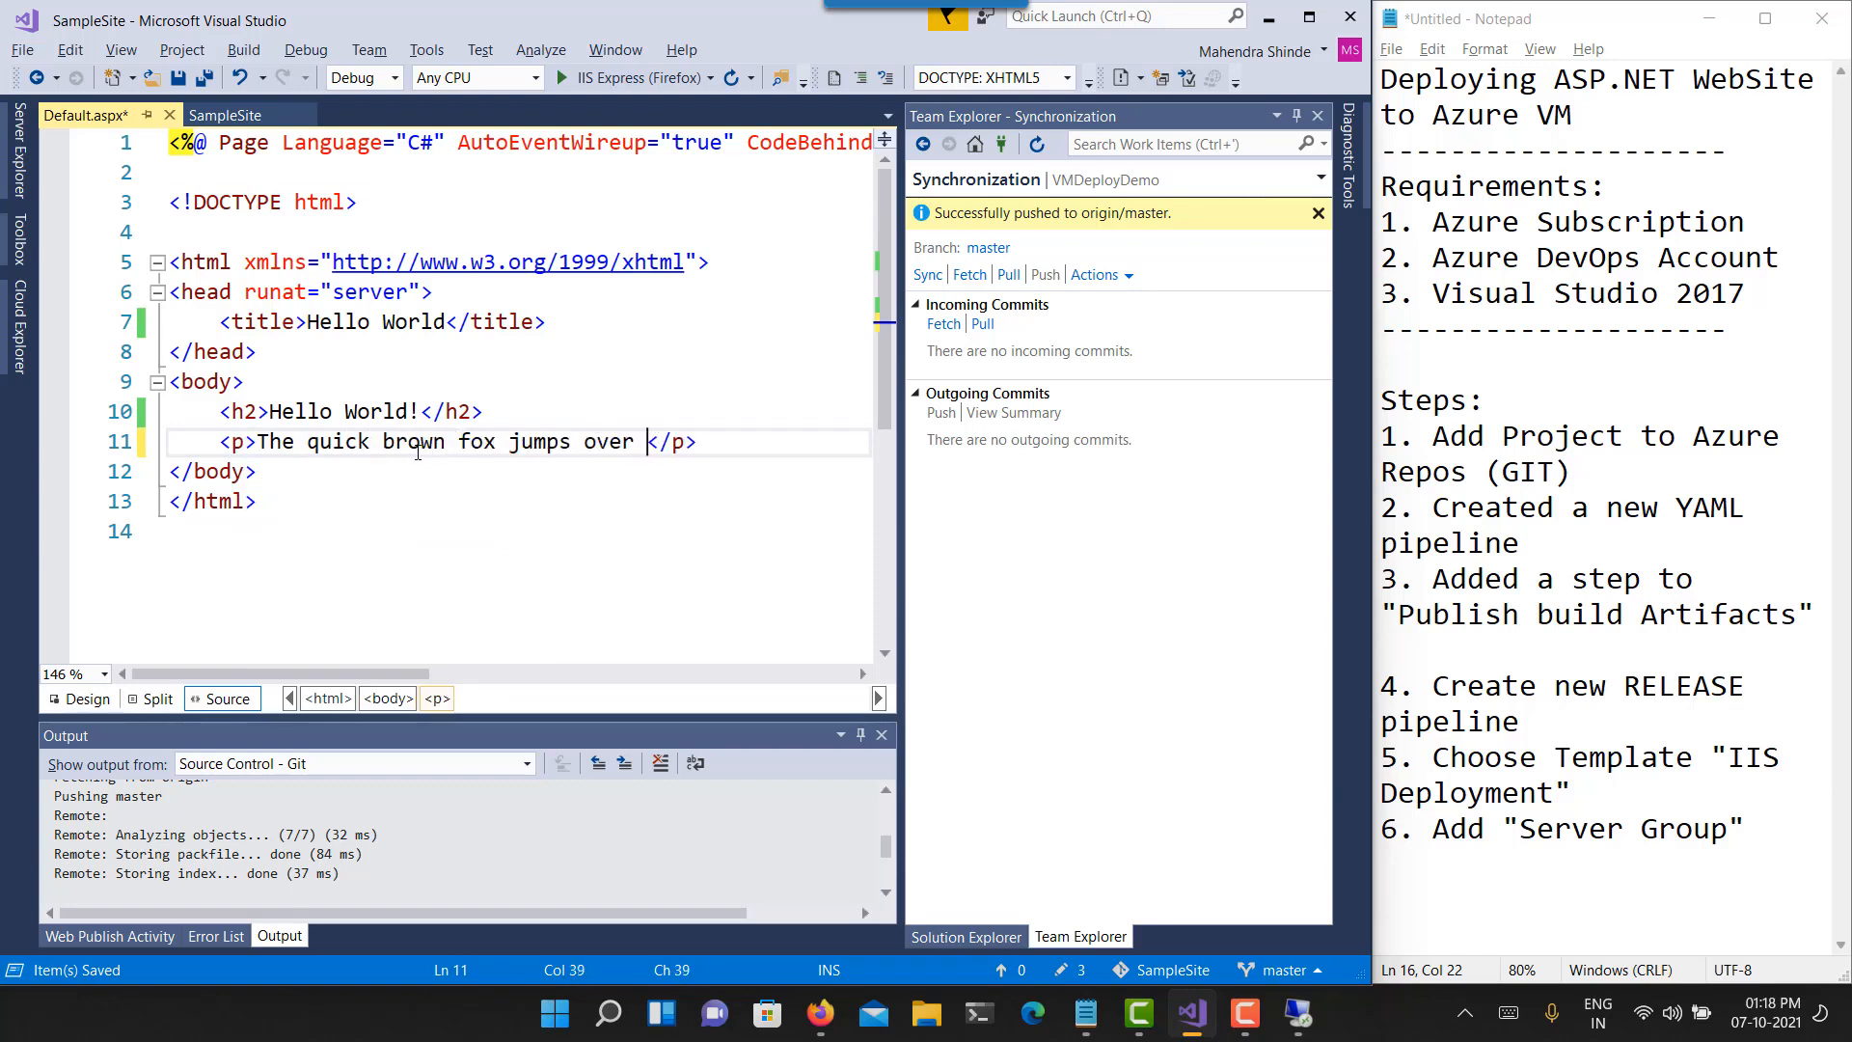
{"action": "key", "text": "BackSpace"}
{"action": "key", "text": "BackSpace"}
{"action": "type", "text": "azy dog."}
{"action": "key", "text": "ctrl+s"}
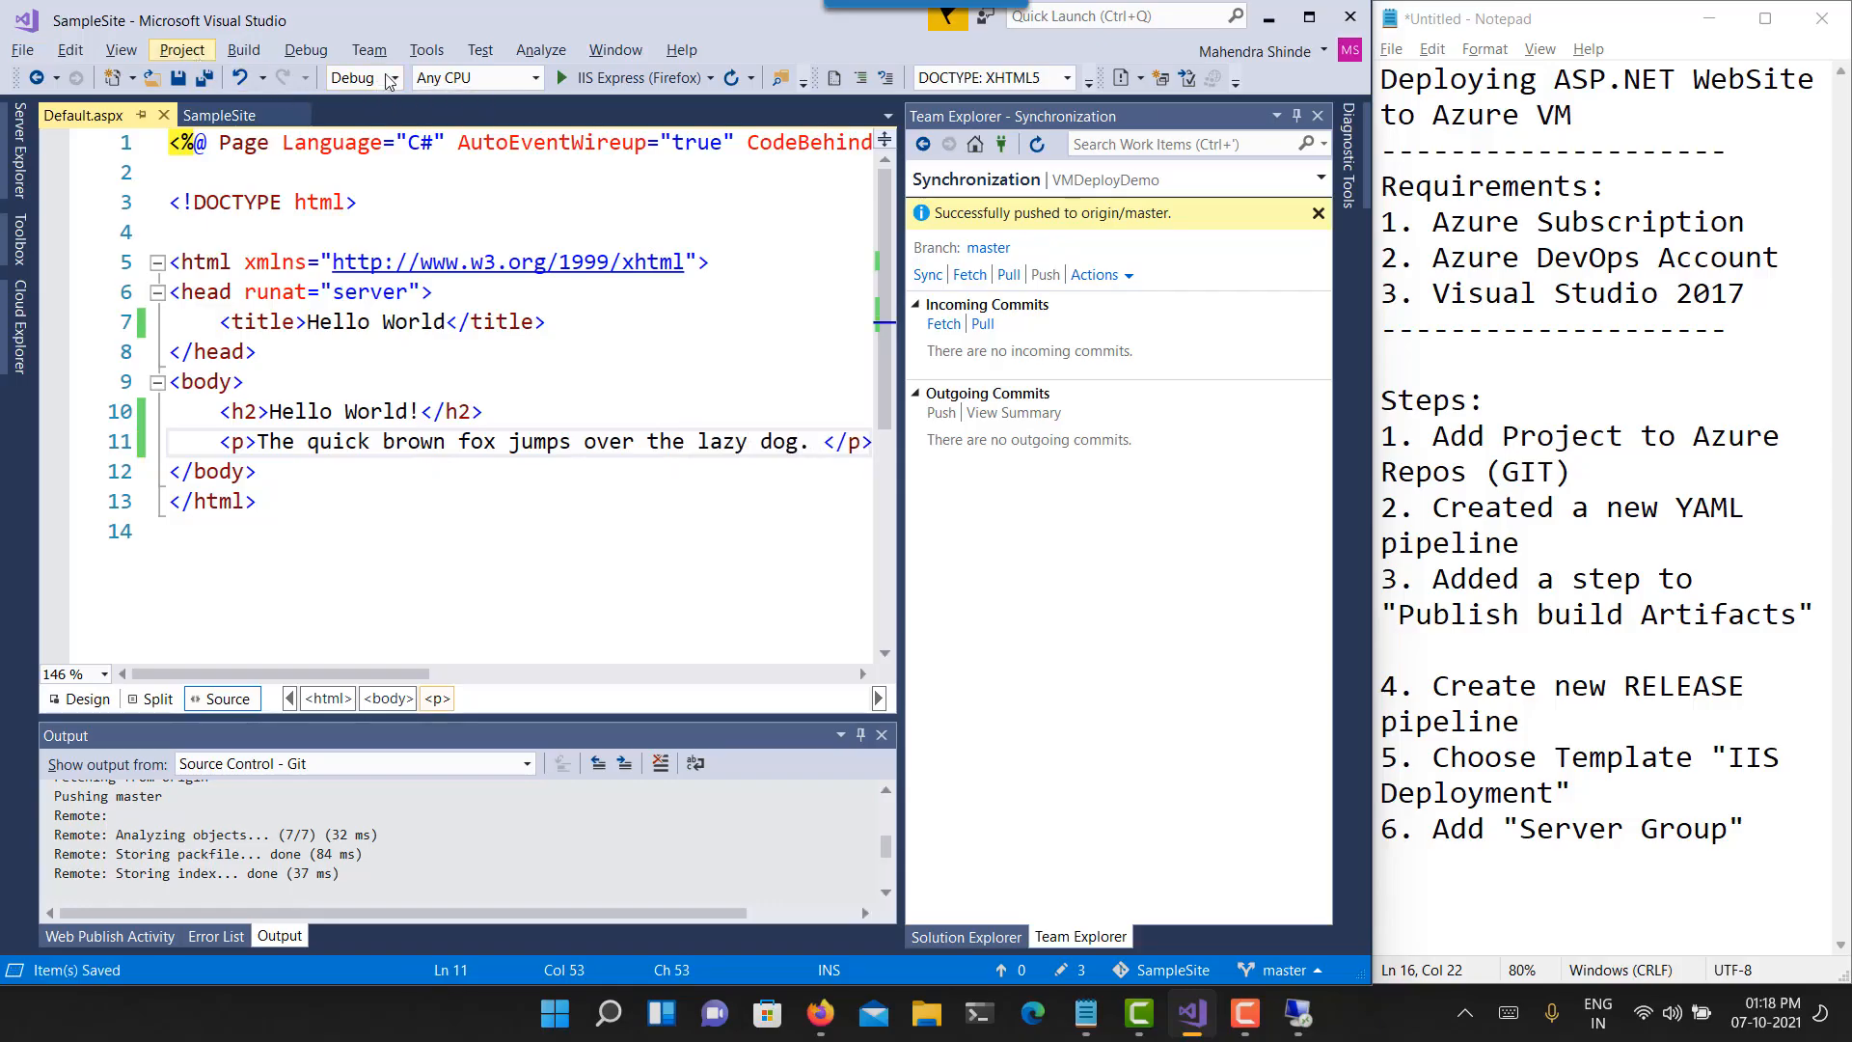
- Commit all pending changes to the local master branch with the message "Home Page editing"
{"action": "left_click", "coordinate": [1069, 969]}
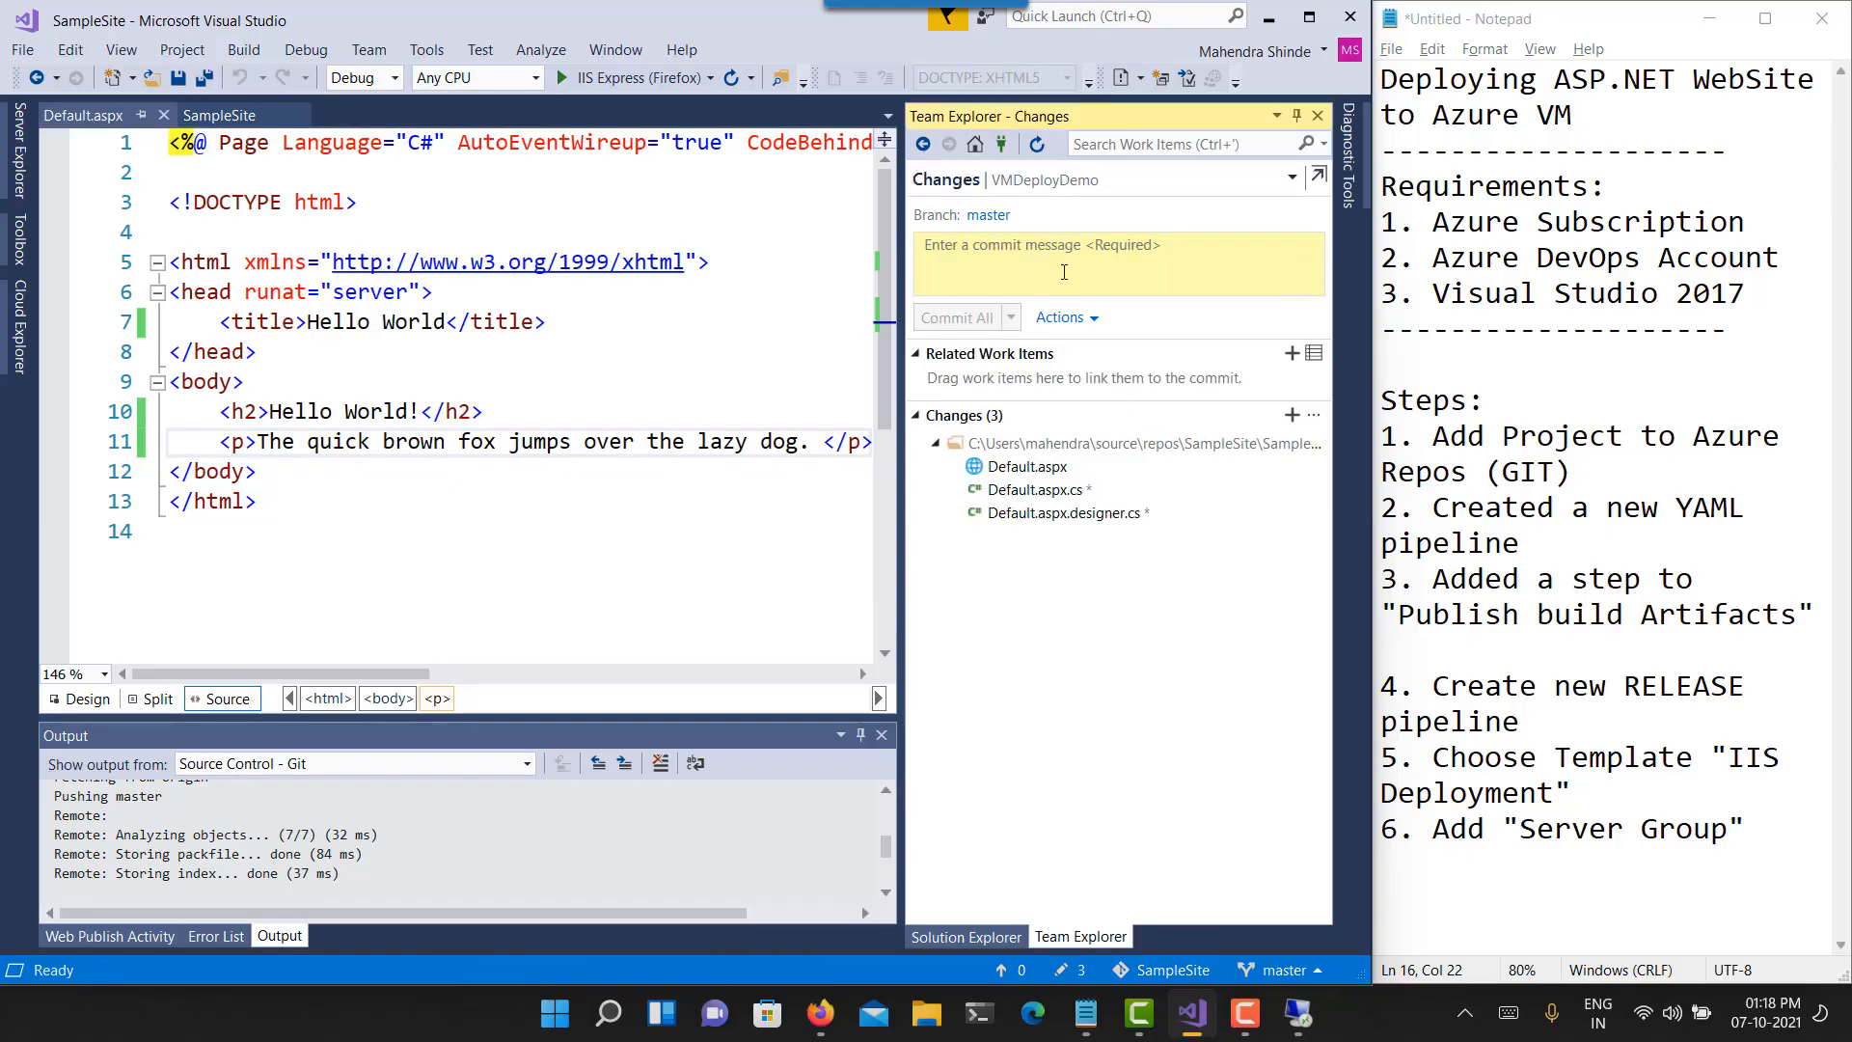
{"action": "type", "text": "Hom"}
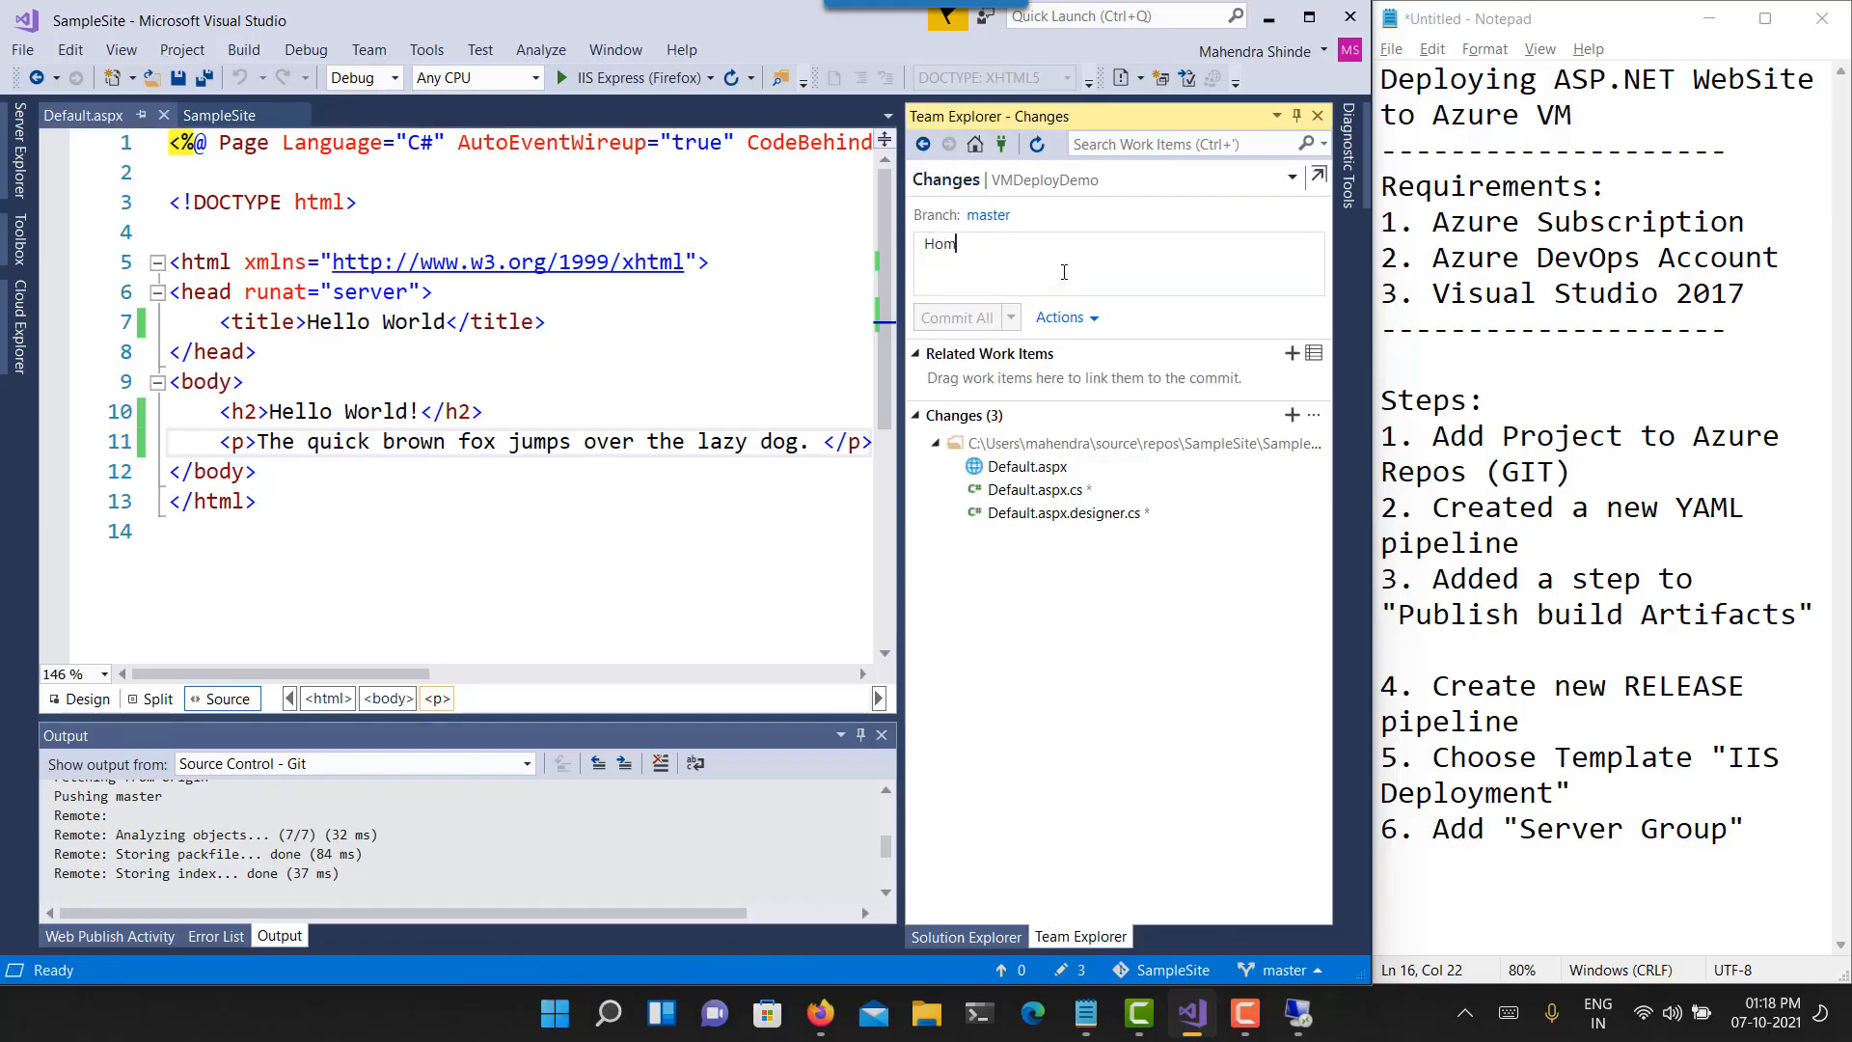
{"action": "type", "text": "e Pae"}
{"action": "key", "text": "BackSpace"}
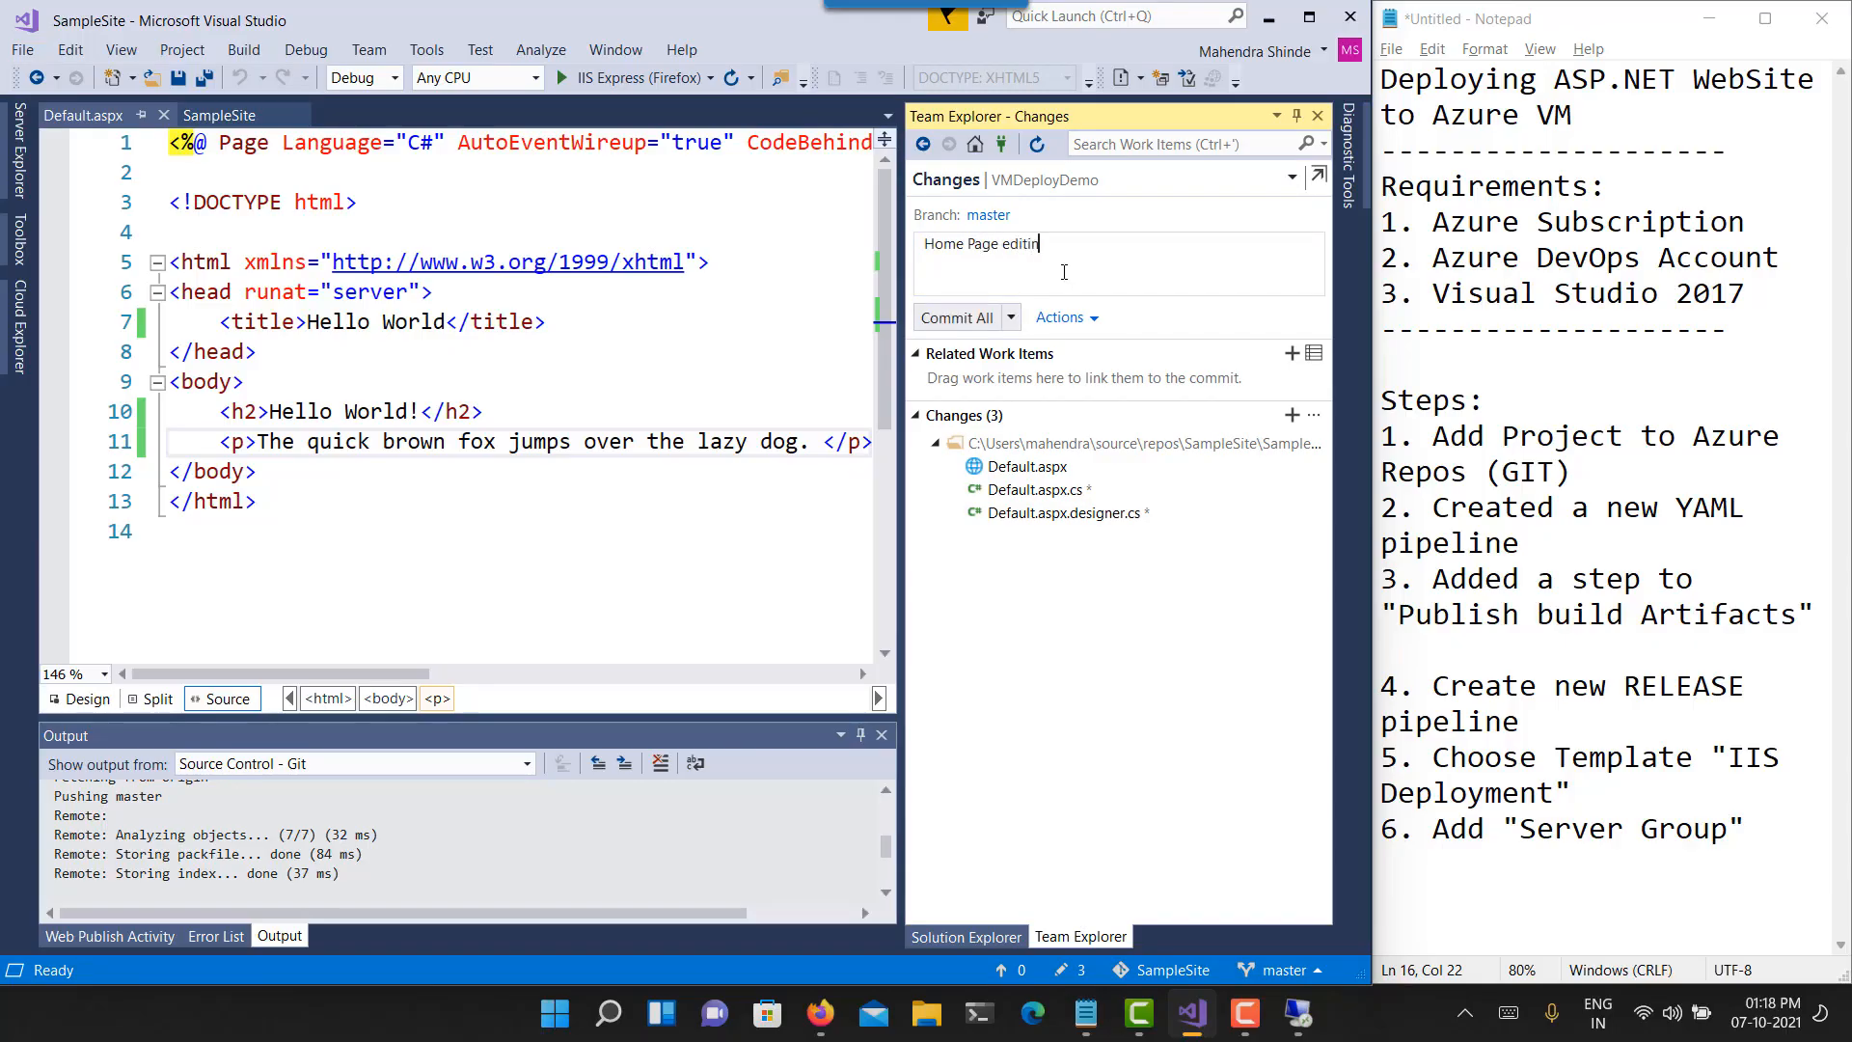
{"action": "left_click", "coordinate": [924, 320]}
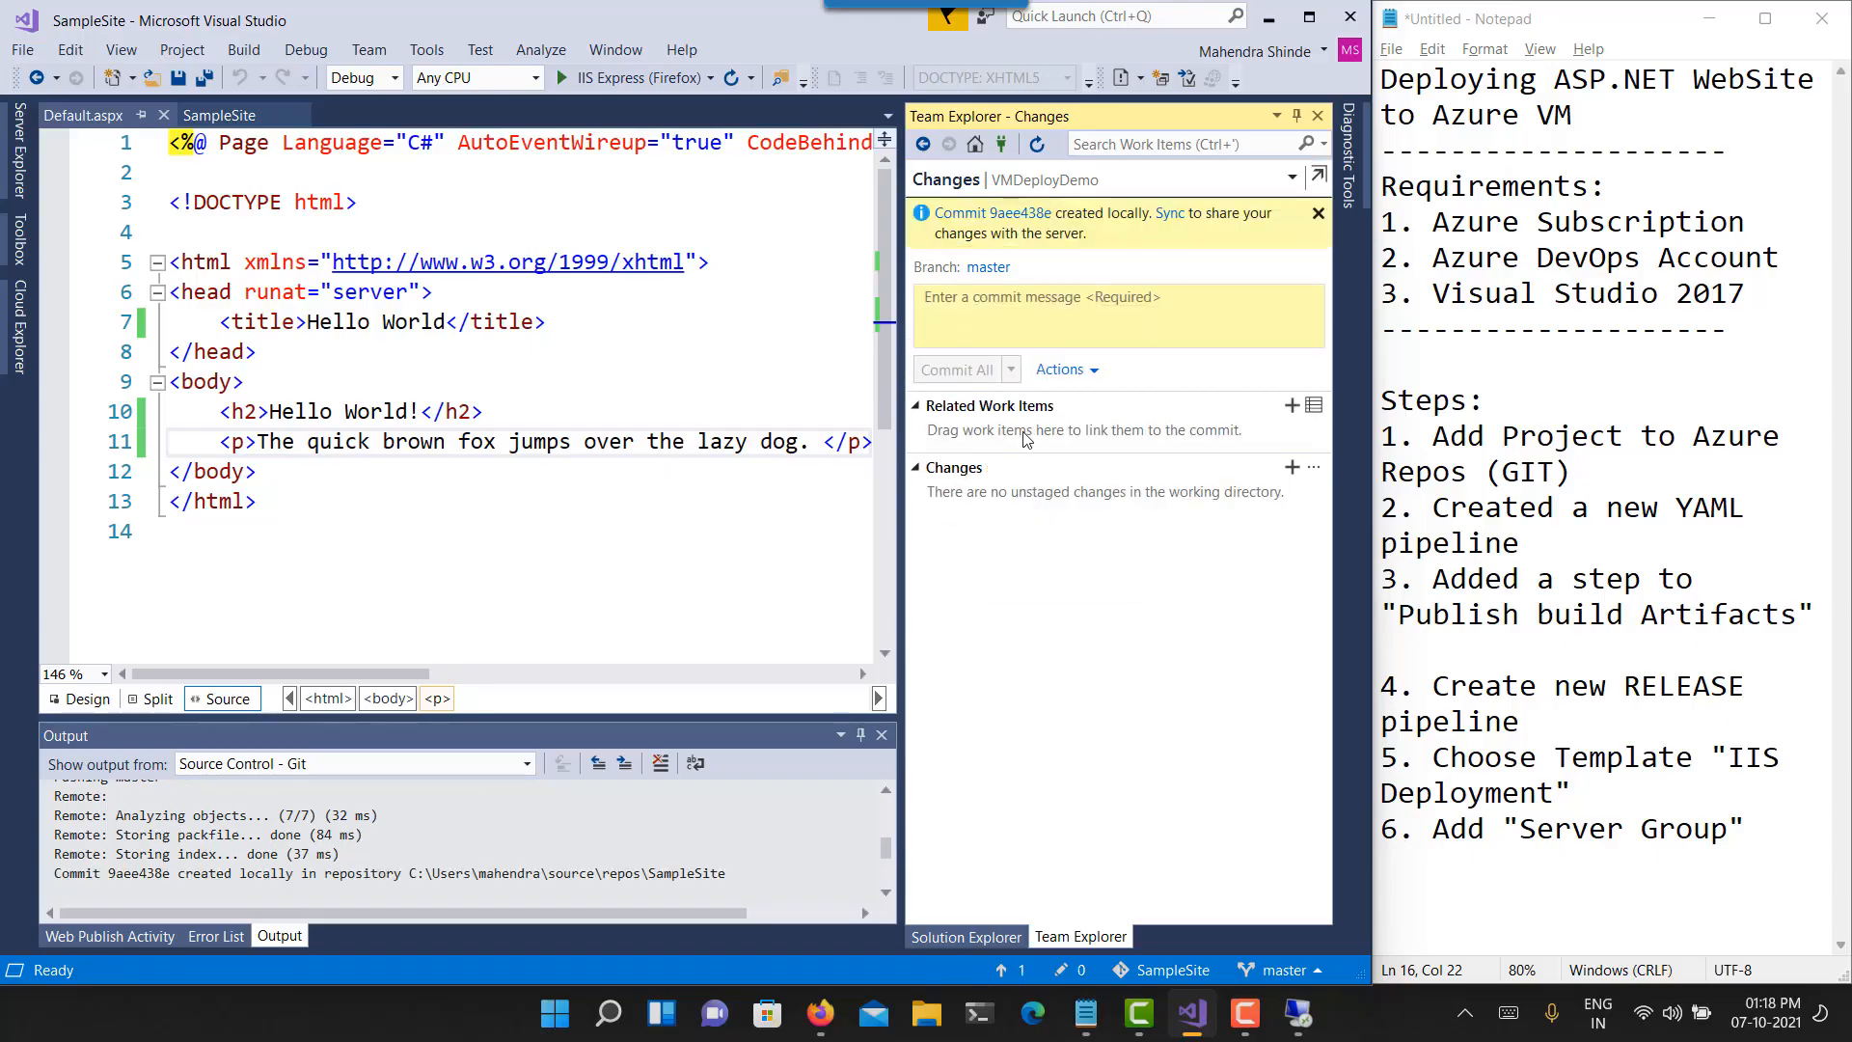
- Synchronize the master branch by fetching and pulling the incoming commit and pushing the outgoing commits to origin/master
{"action": "left_click", "coordinate": [1037, 145]}
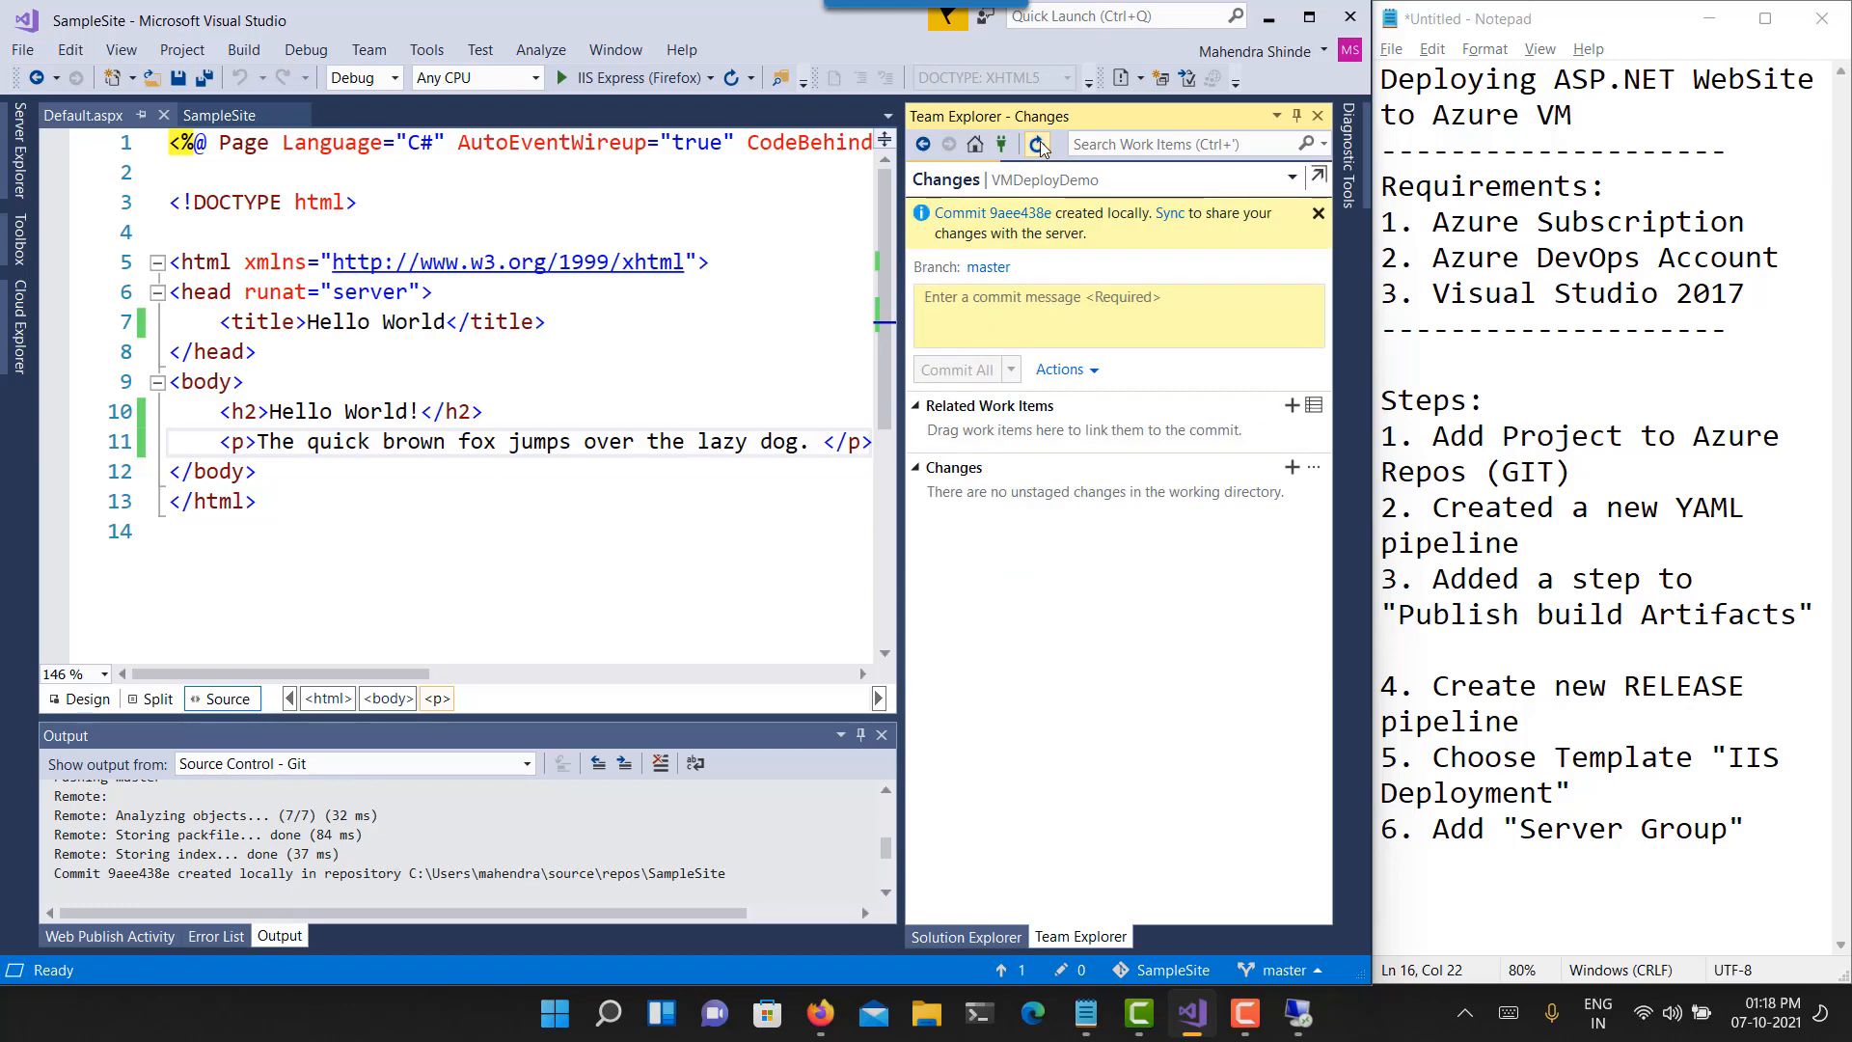
{"action": "left_click", "coordinate": [1161, 212]}
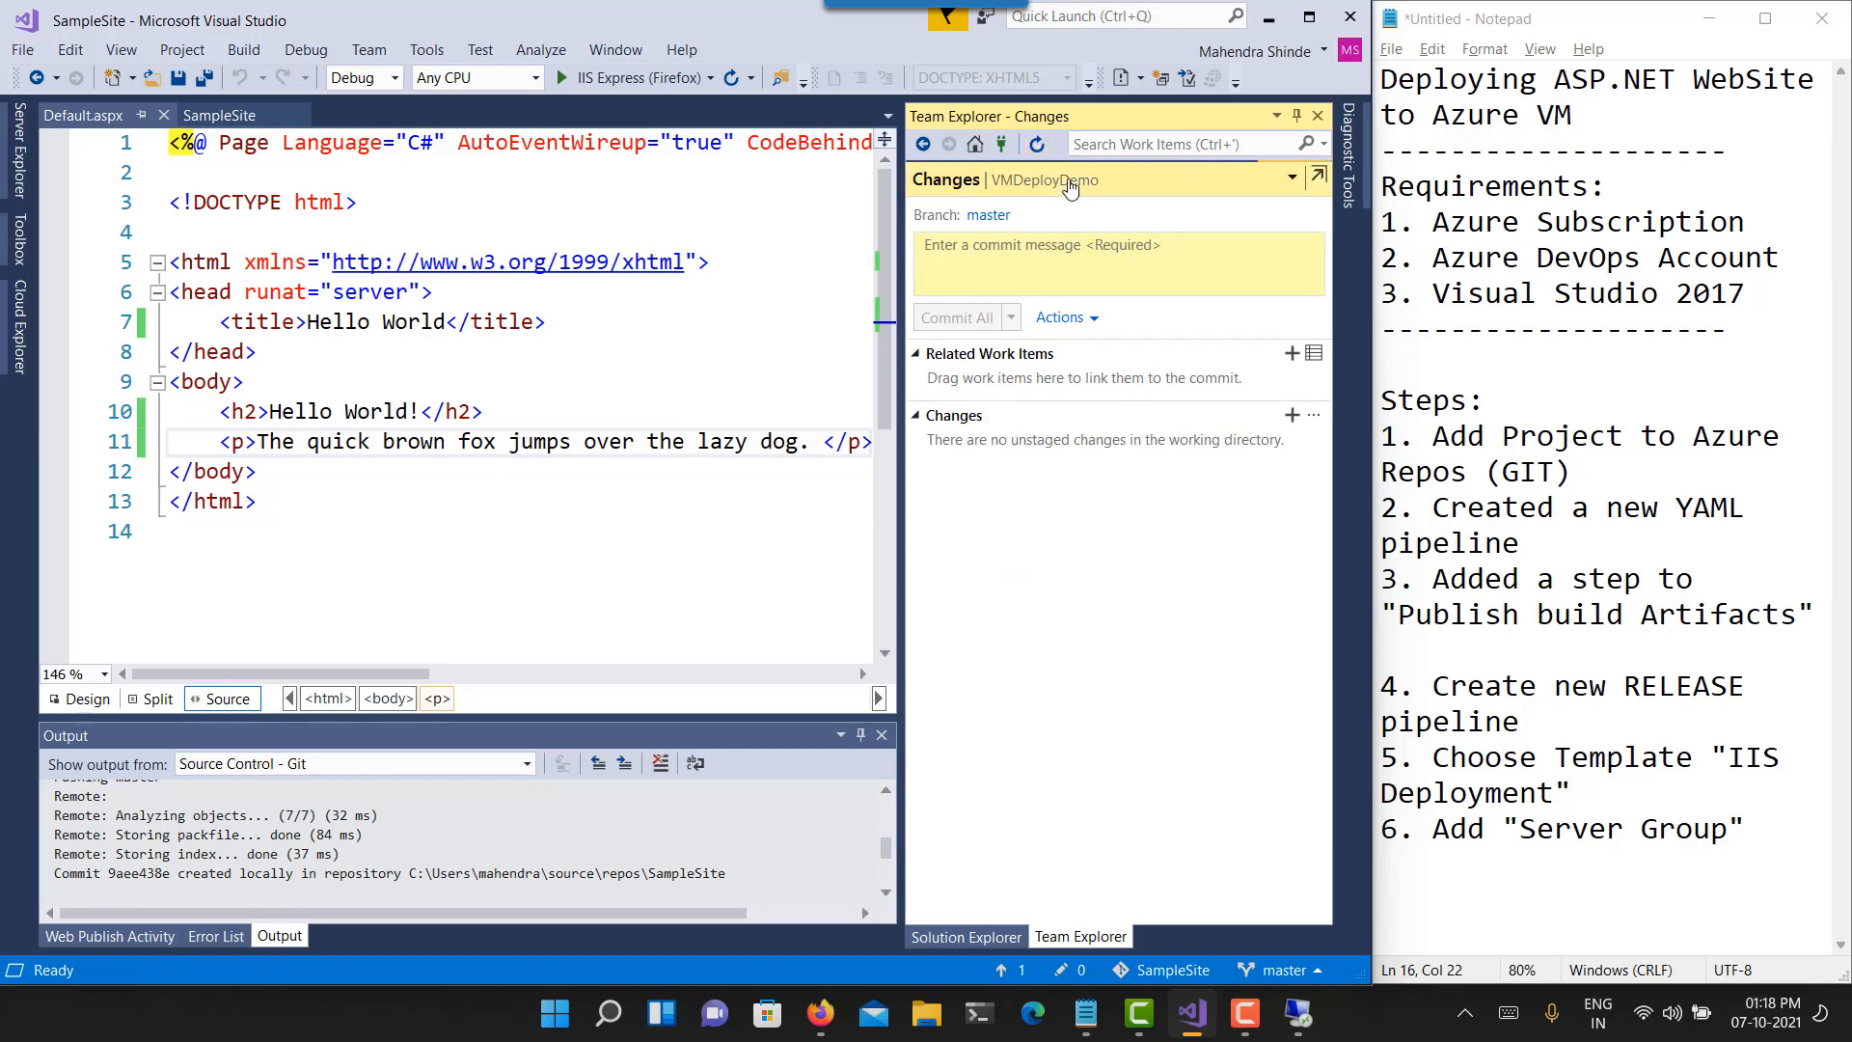
{"action": "left_click", "coordinate": [1037, 145]}
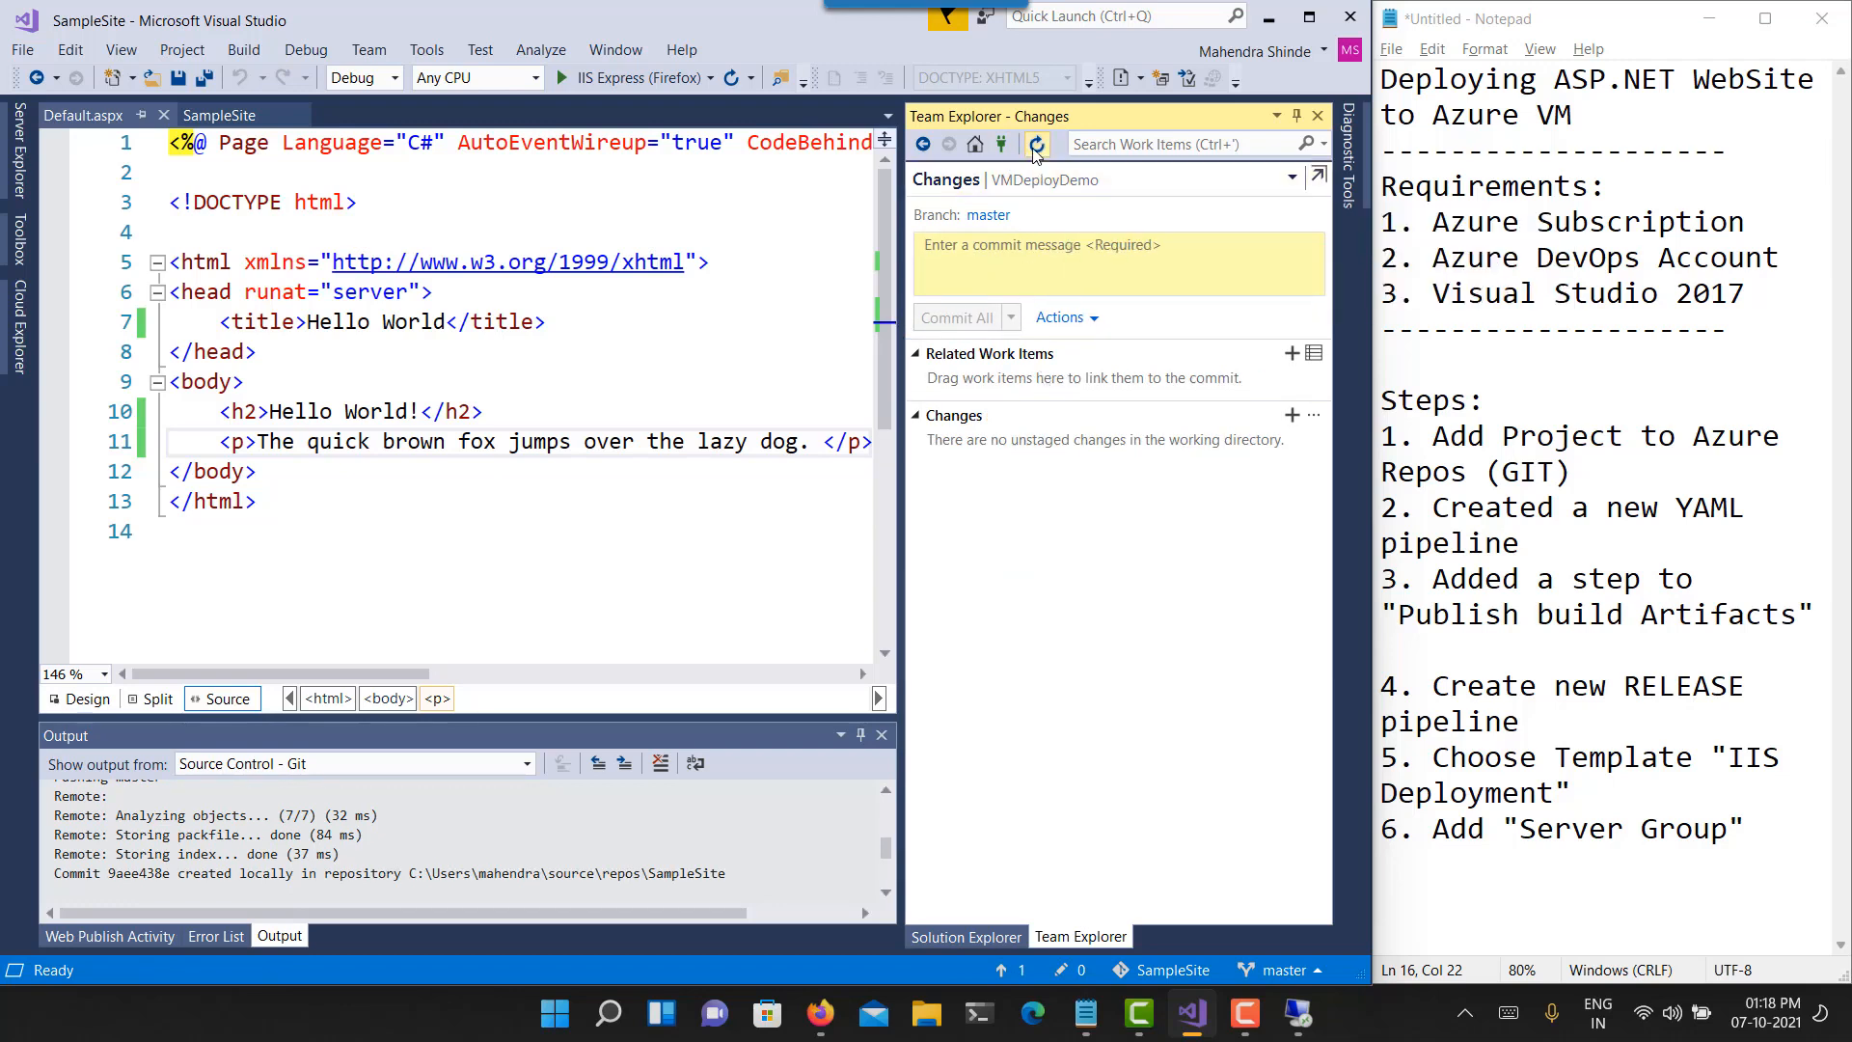
{"action": "left_click", "coordinate": [928, 146]}
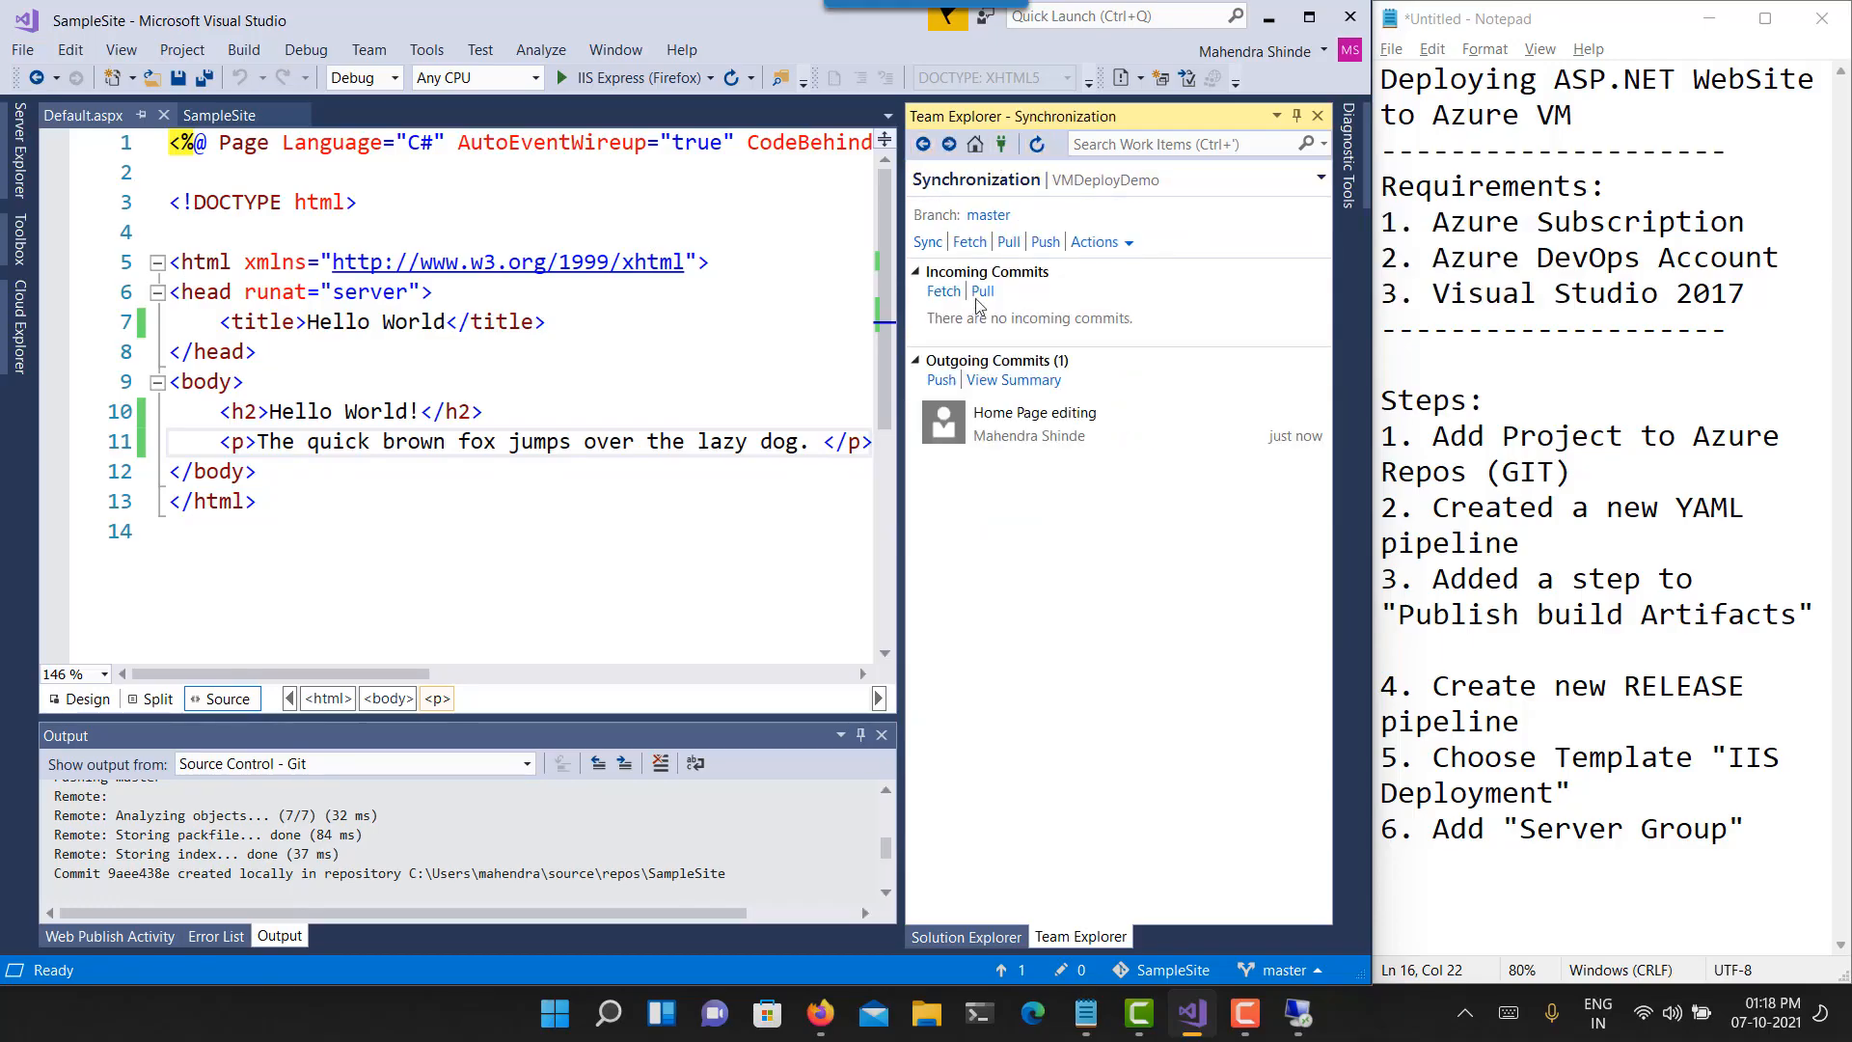
{"action": "left_click", "coordinate": [943, 292]}
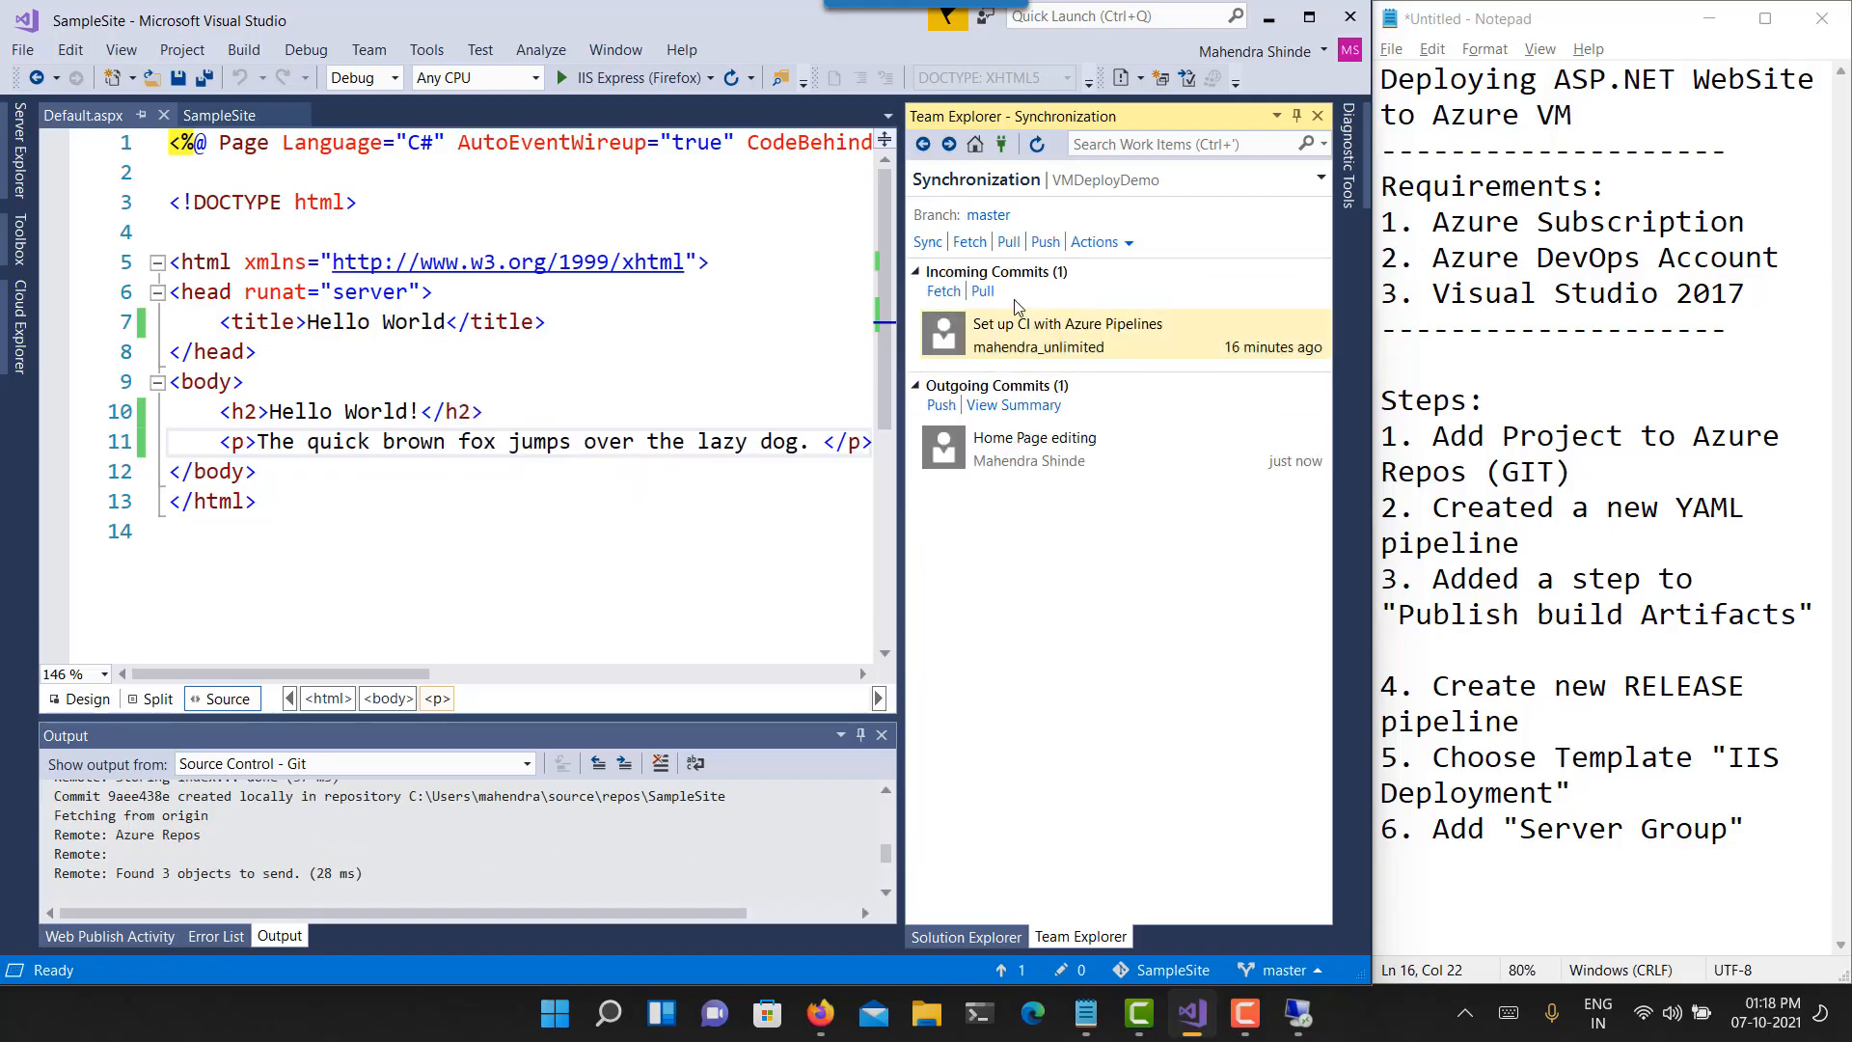
{"action": "left_click", "coordinate": [986, 293]}
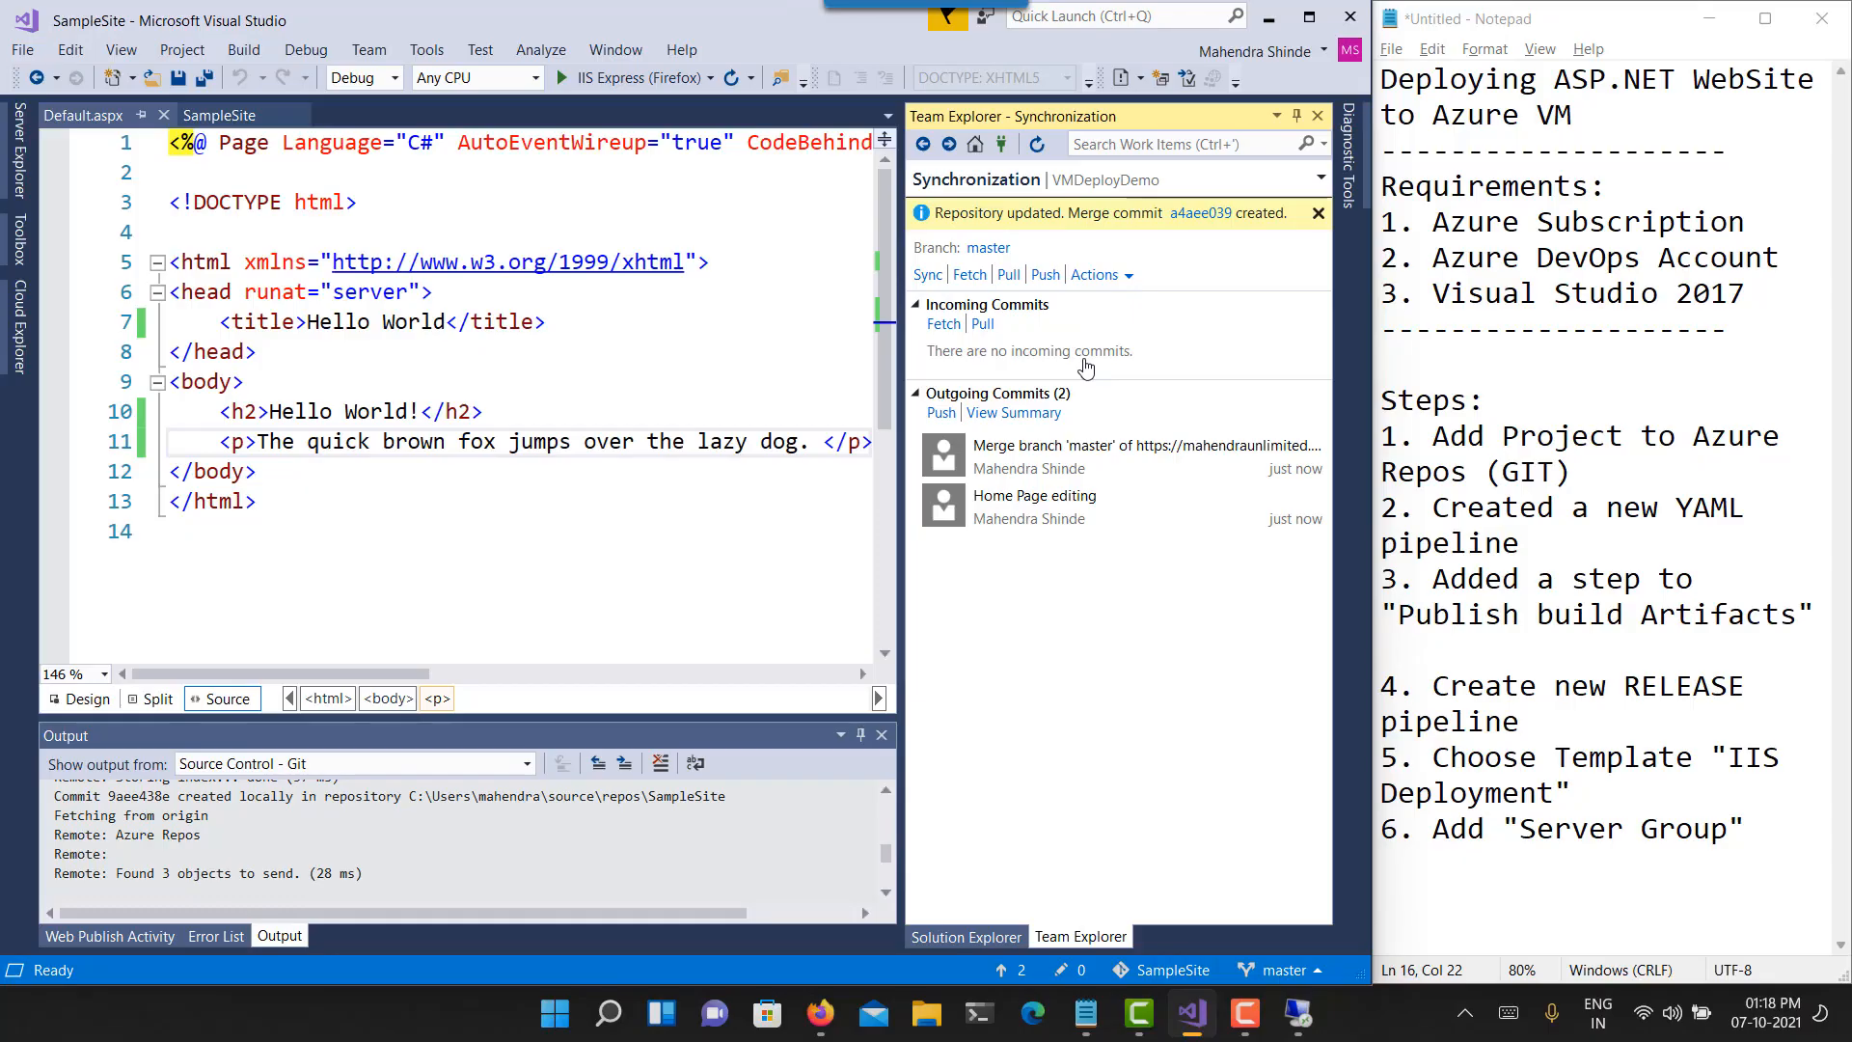
{"action": "left_click", "coordinate": [941, 412]}
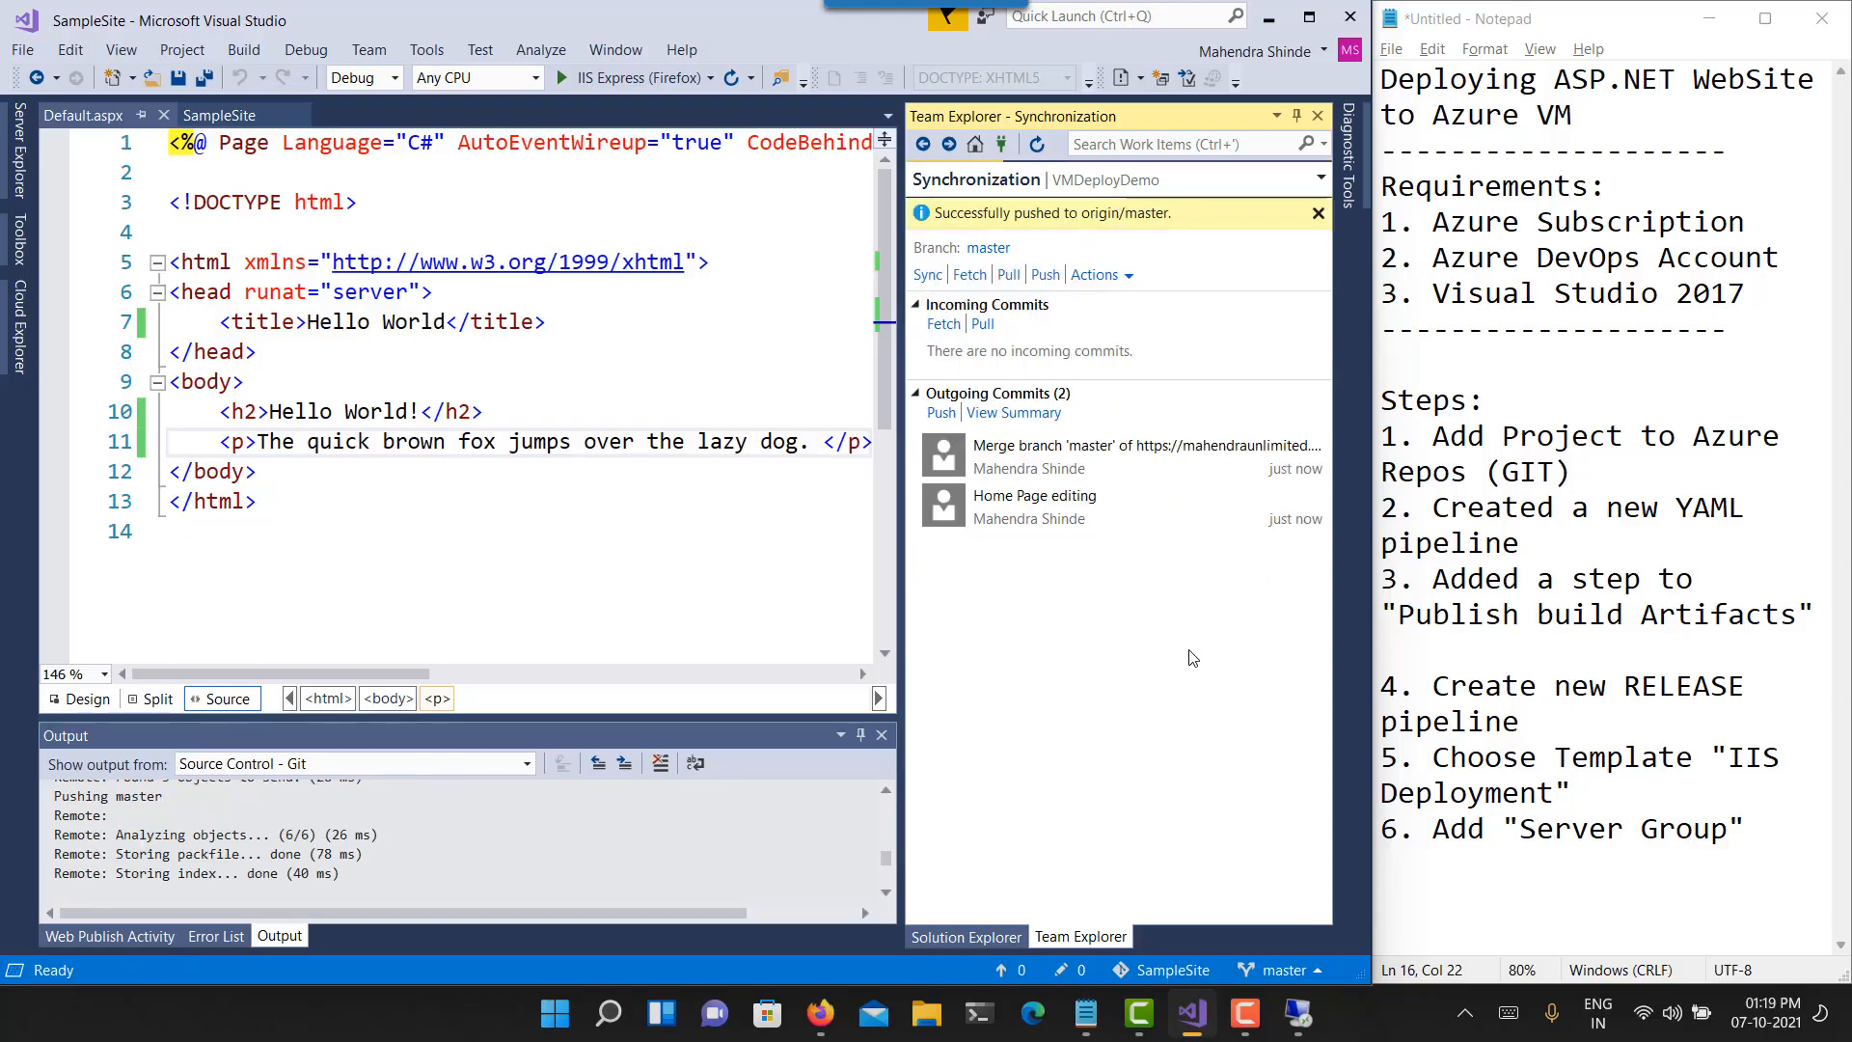
- Switch to Azure DevOps in the browser, close the IIS Web App Deploy log and look over the VMDeployDemo project summary
{"action": "key", "text": "alt+Tab"}
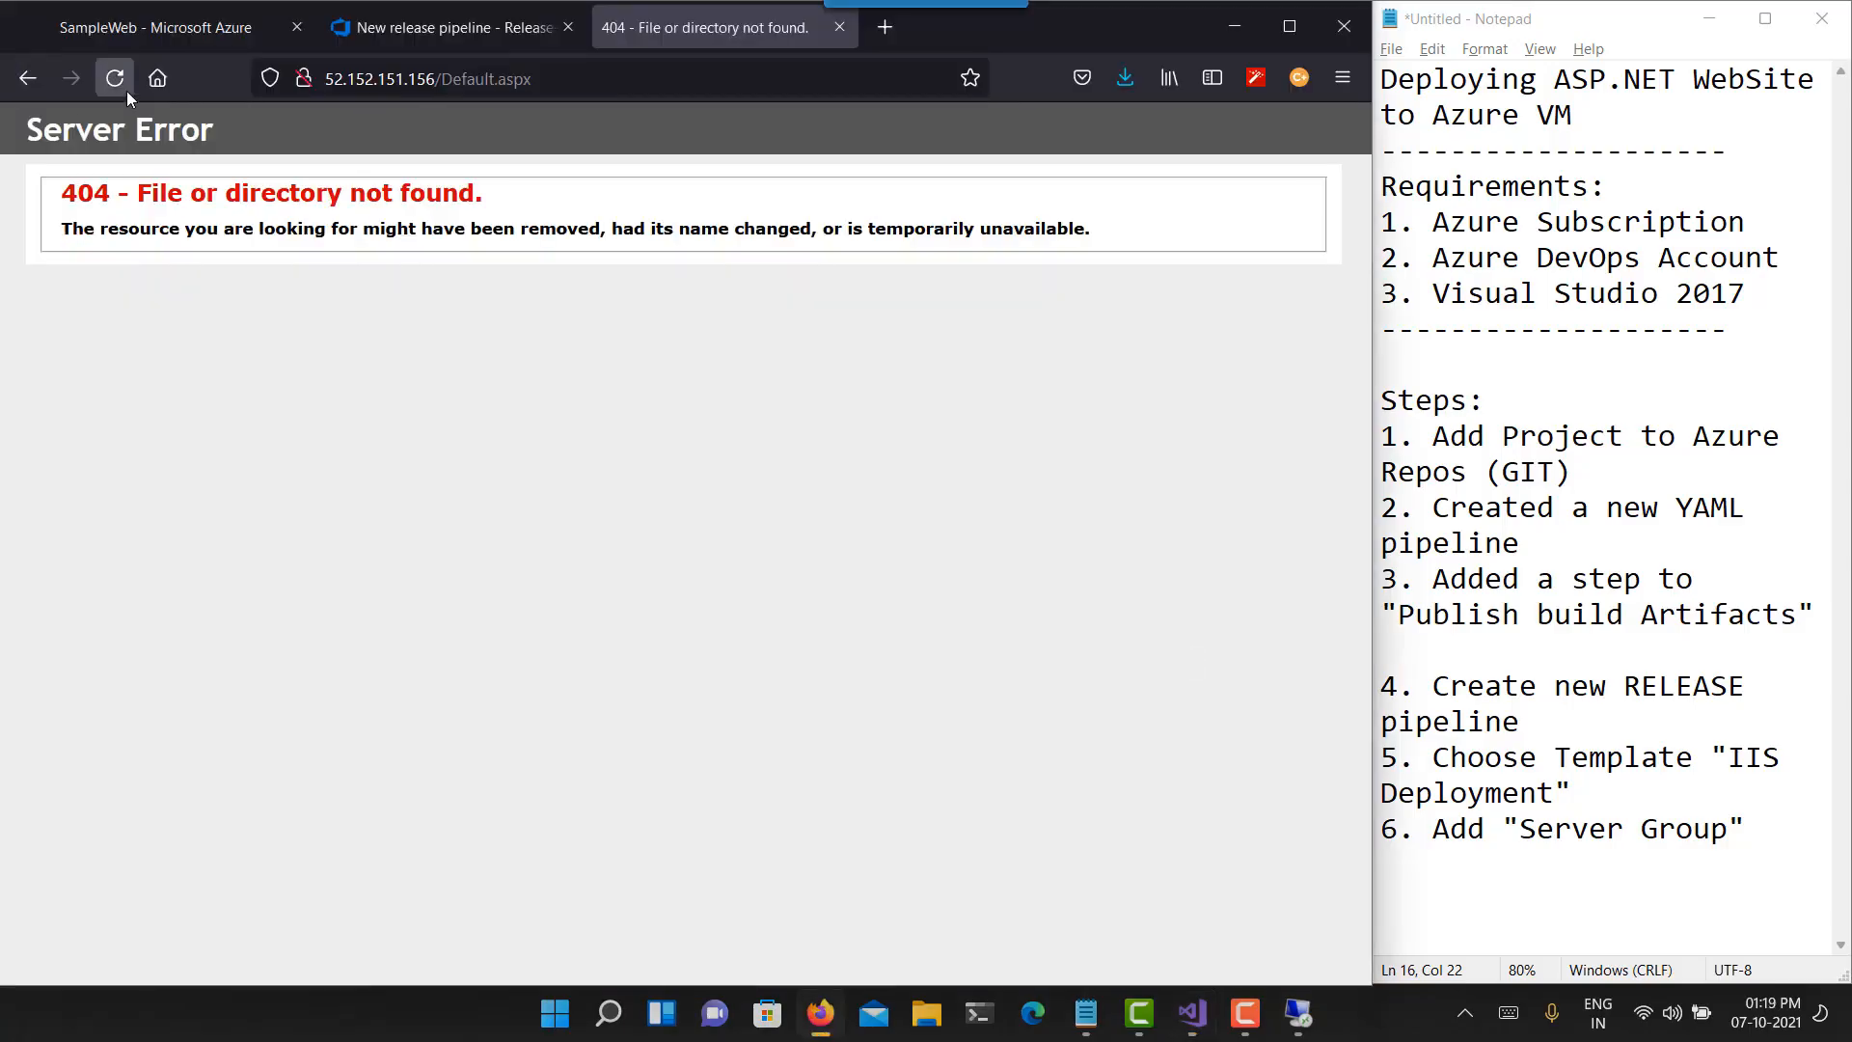
{"action": "left_click", "coordinate": [128, 80]}
{"action": "left_click", "coordinate": [437, 14]}
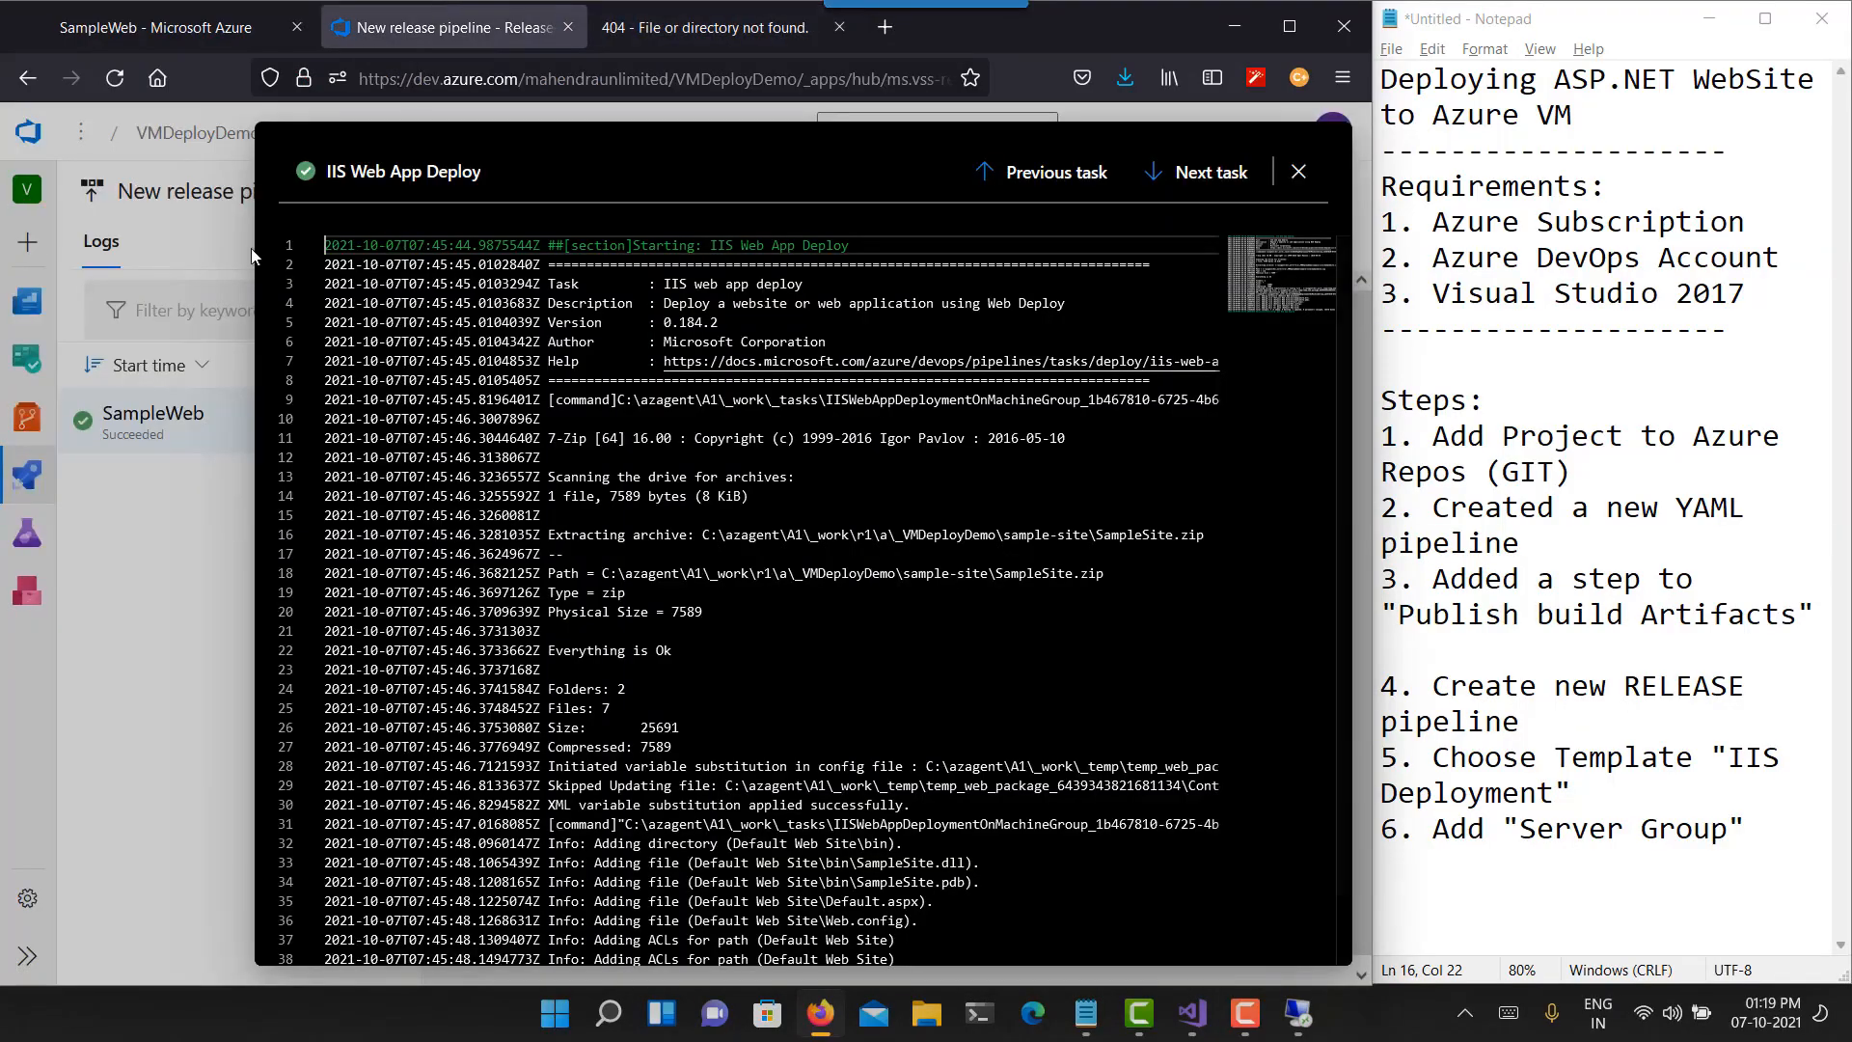
{"action": "left_click", "coordinate": [1298, 172]}
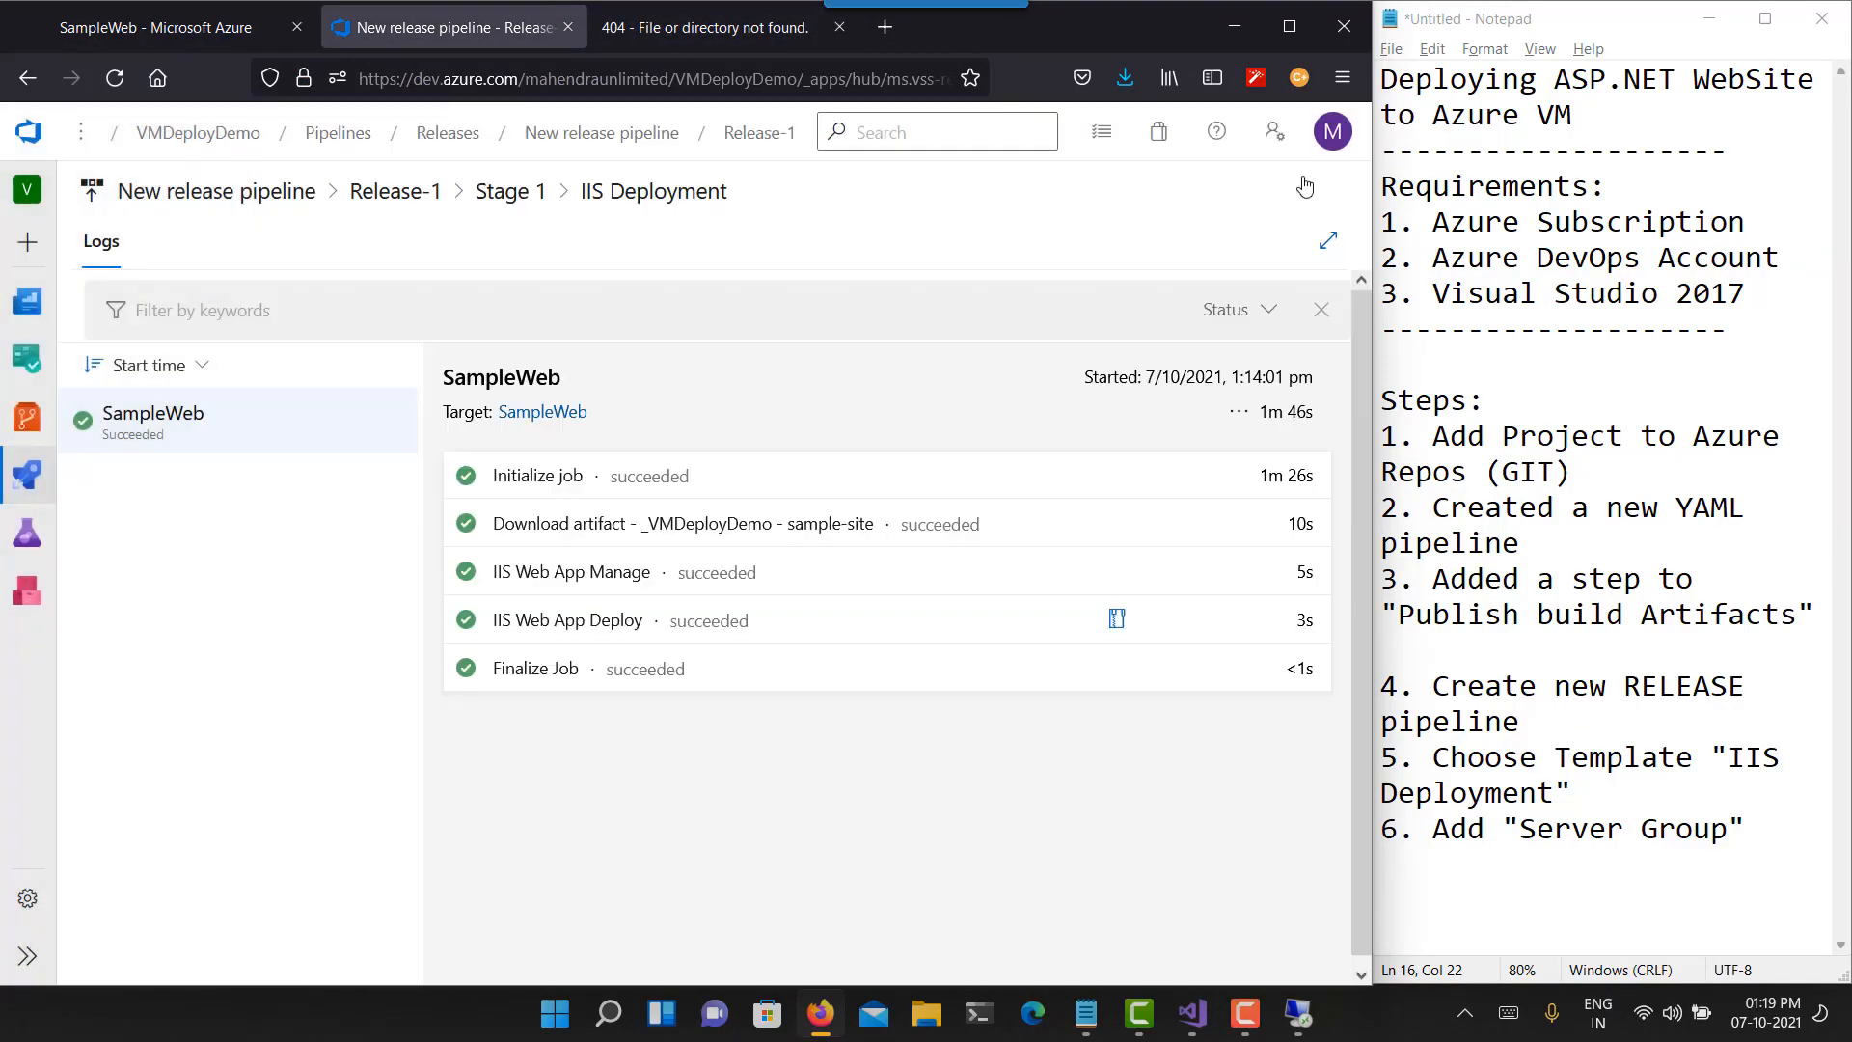
{"action": "left_click", "coordinate": [178, 131]}
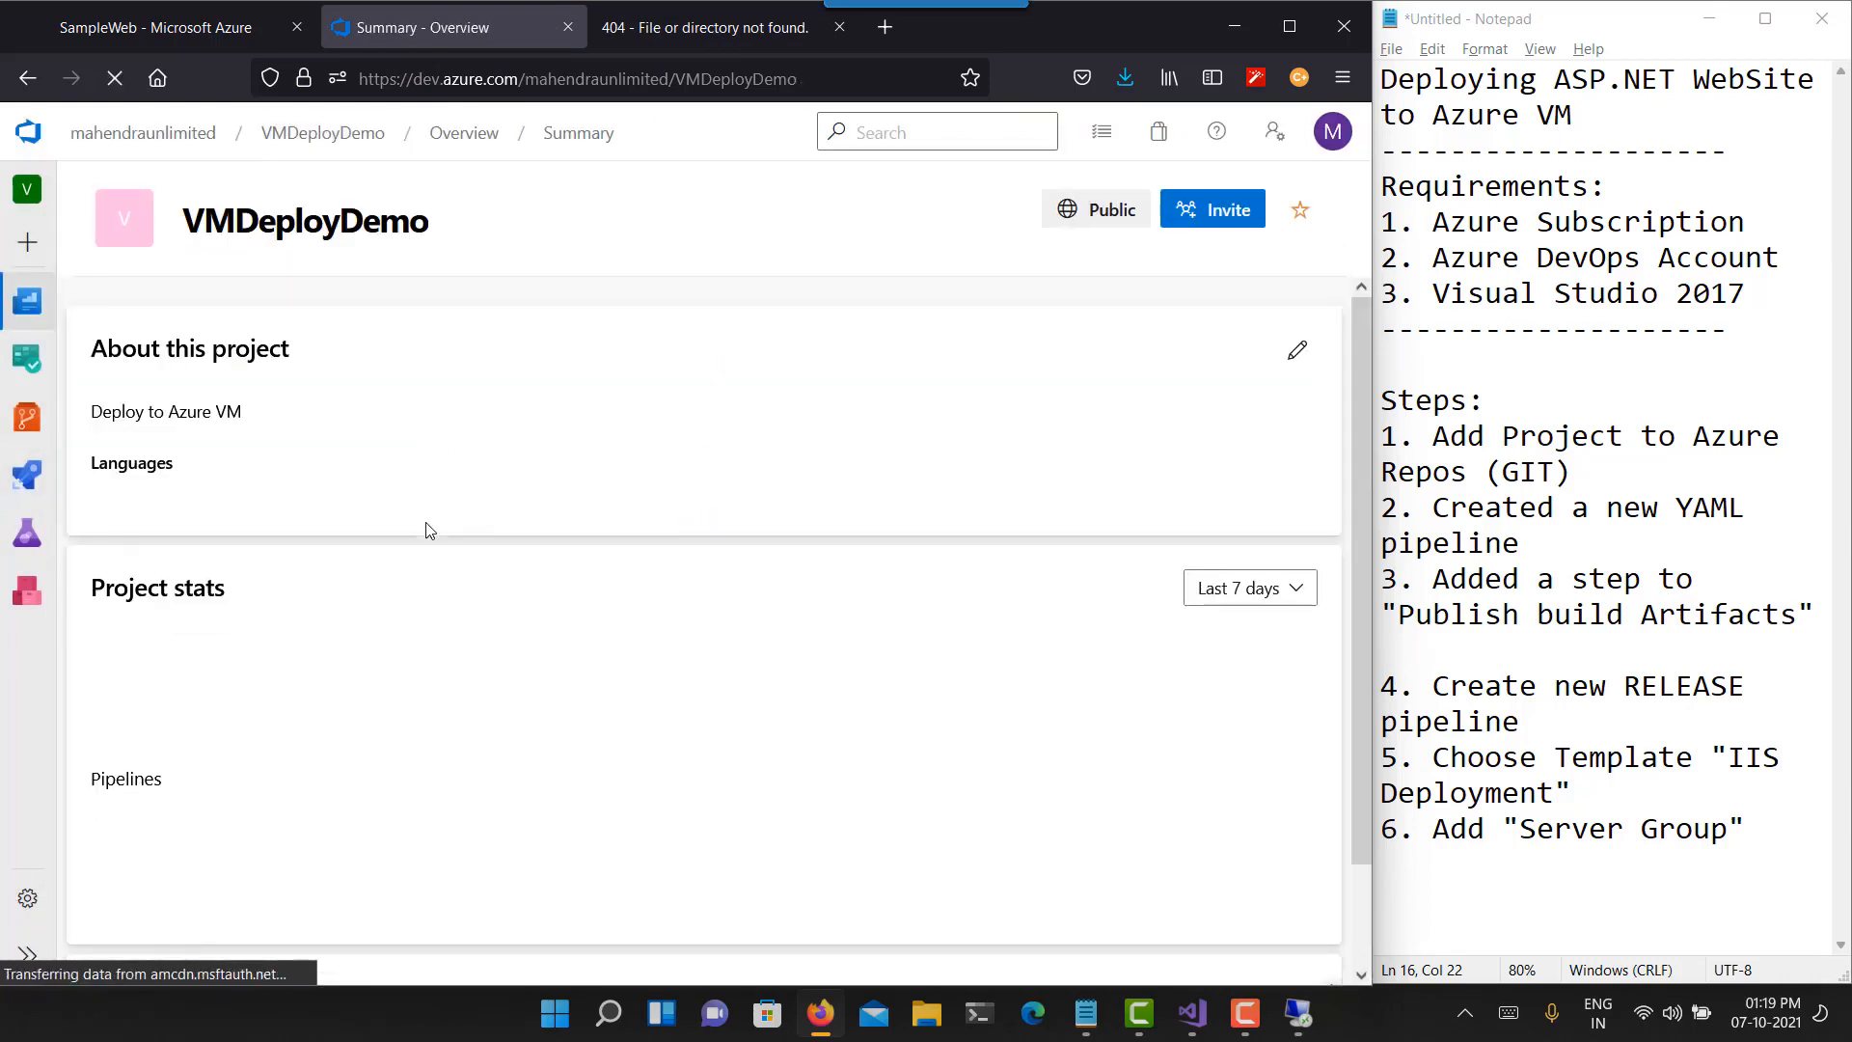
{"action": "scroll", "coordinate": [484, 566], "scroll_direction": "down", "scroll_amount": 2}
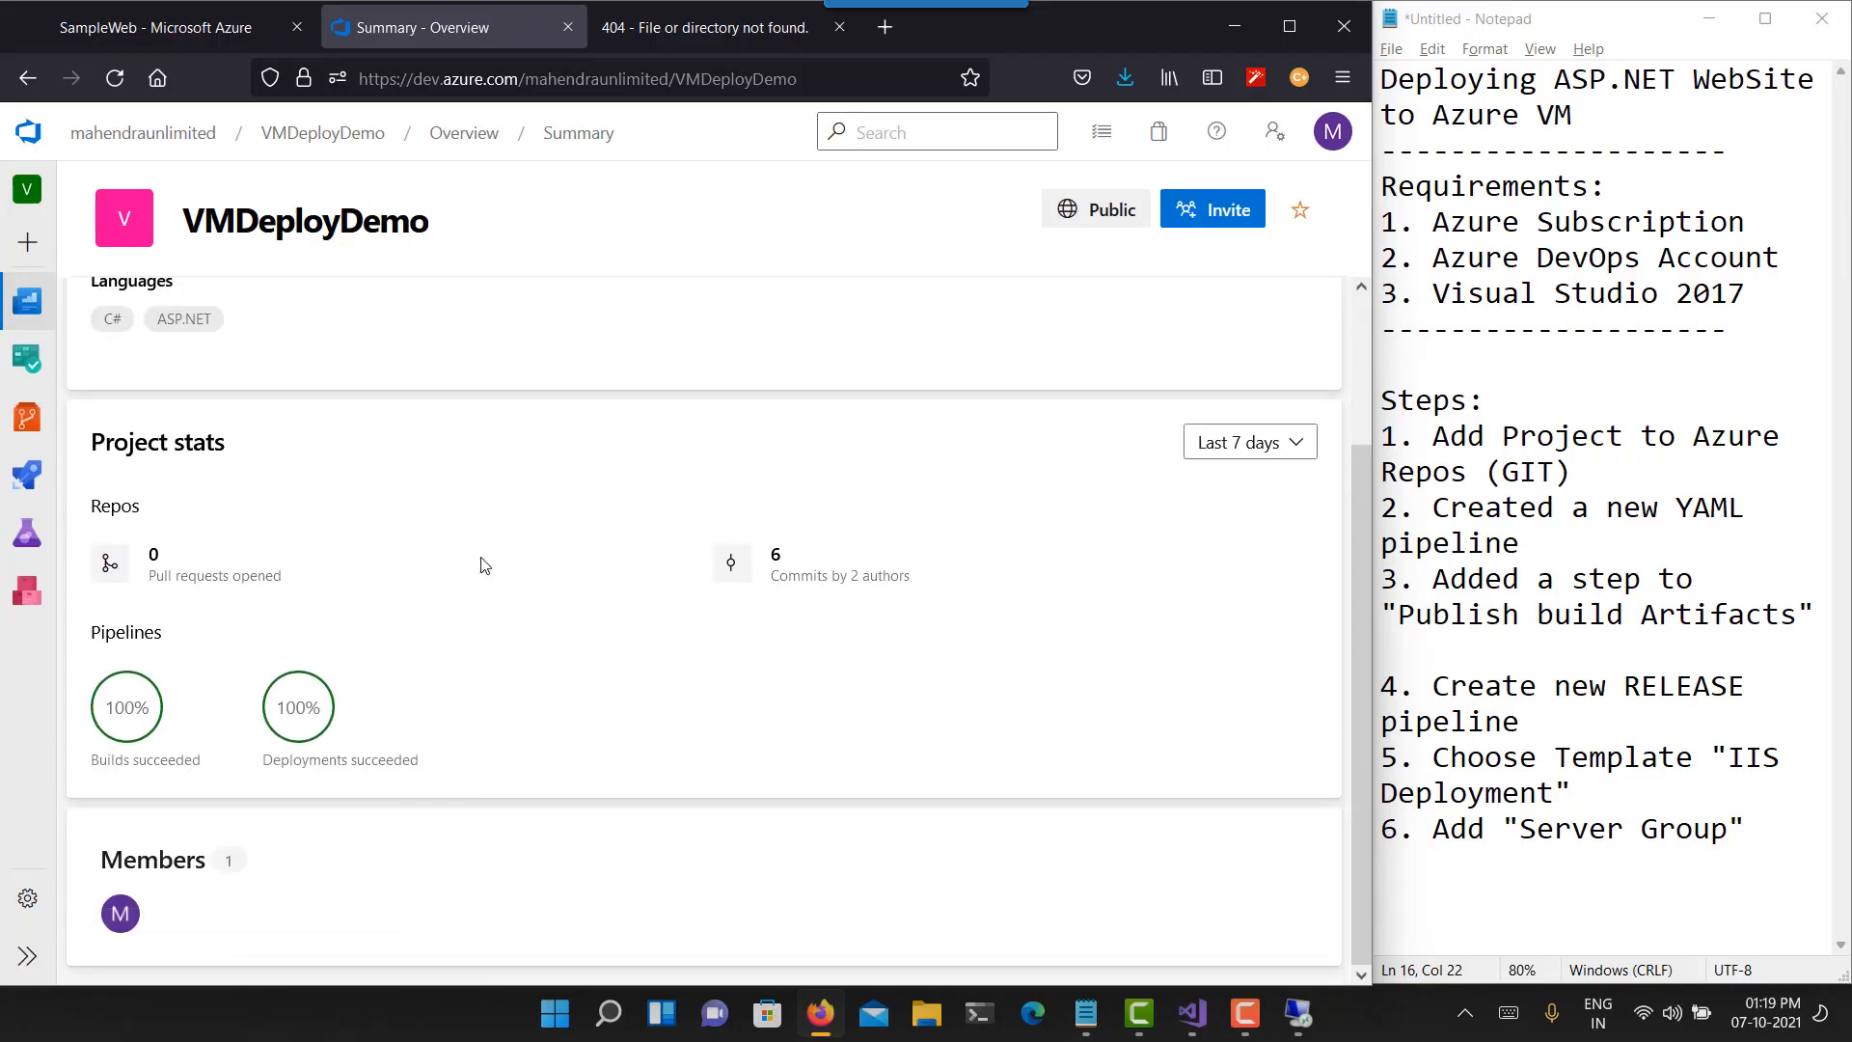
{"action": "scroll", "coordinate": [485, 565], "scroll_direction": "up", "scroll_amount": 2}
{"action": "scroll", "coordinate": [484, 565], "scroll_direction": "down", "scroll_amount": 2}
- Open run #20211007.2 of the VMDeployDemo build pipeline and follow its job log
{"action": "left_click", "coordinate": [26, 494]}
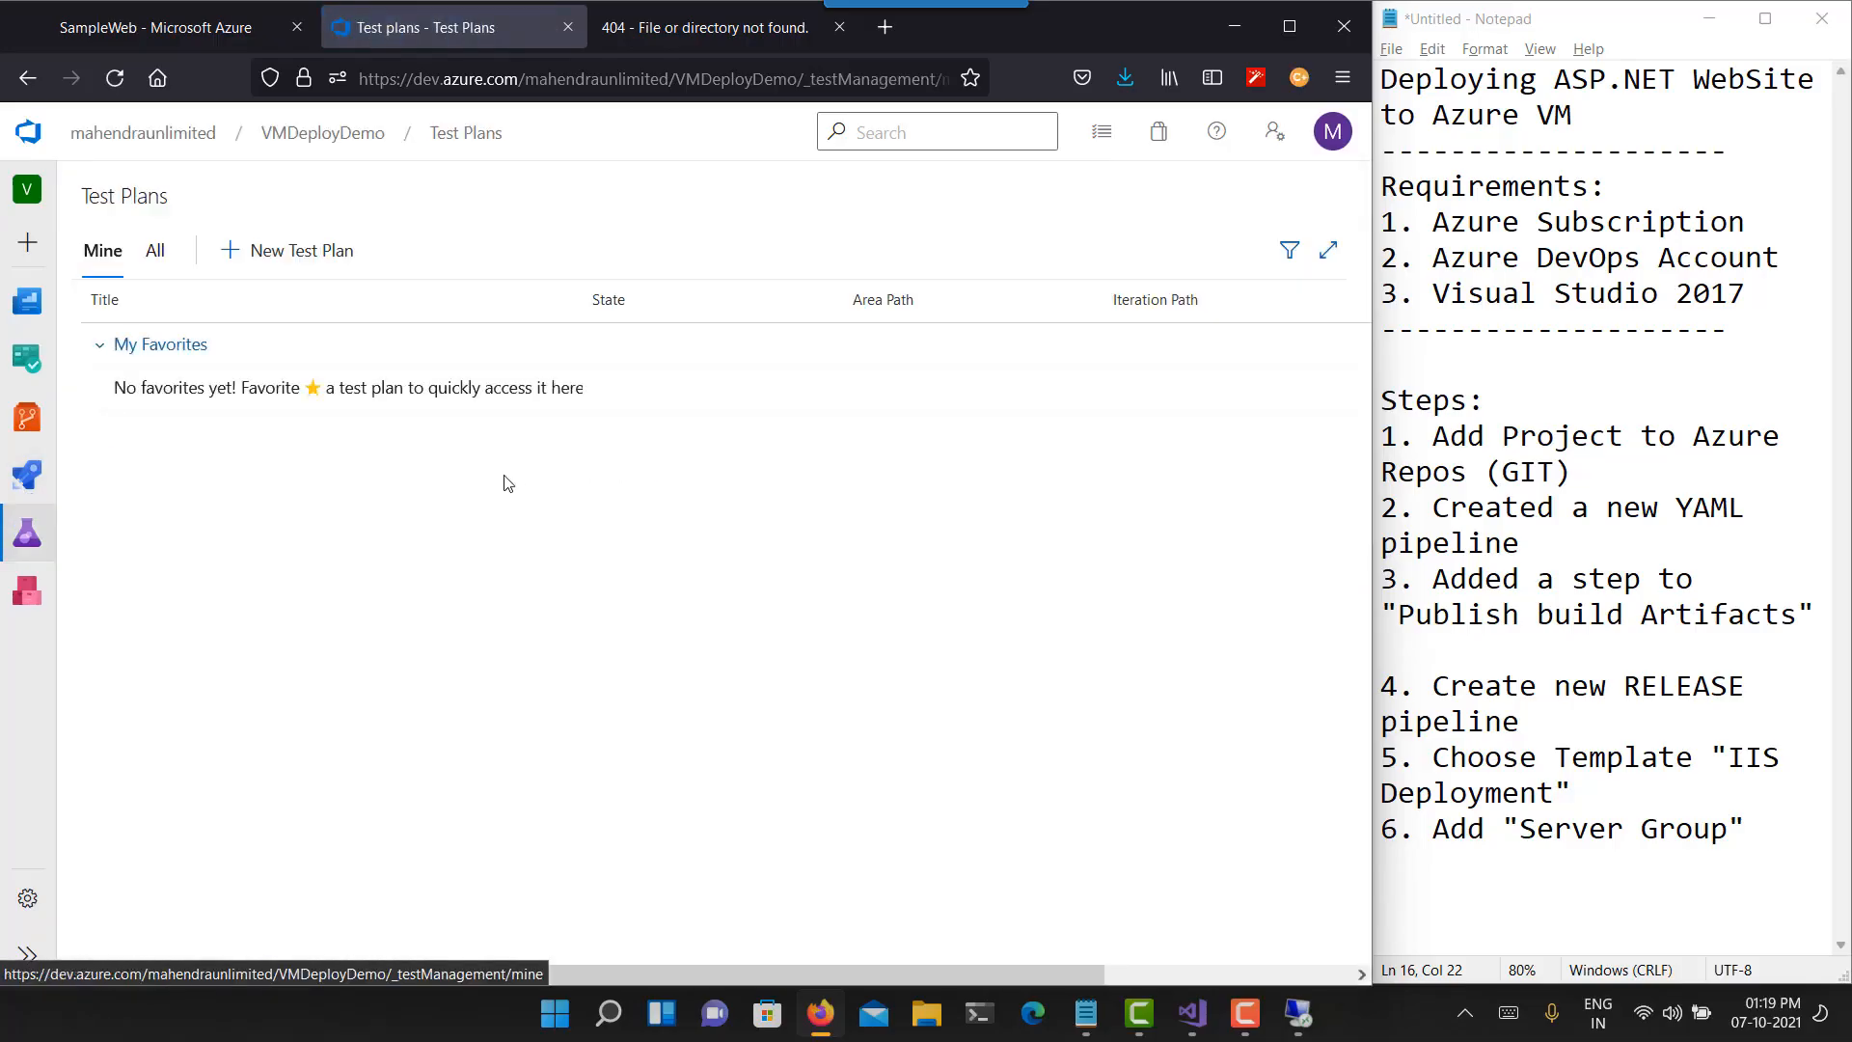
{"action": "mouse_move", "coordinate": [27, 416]}
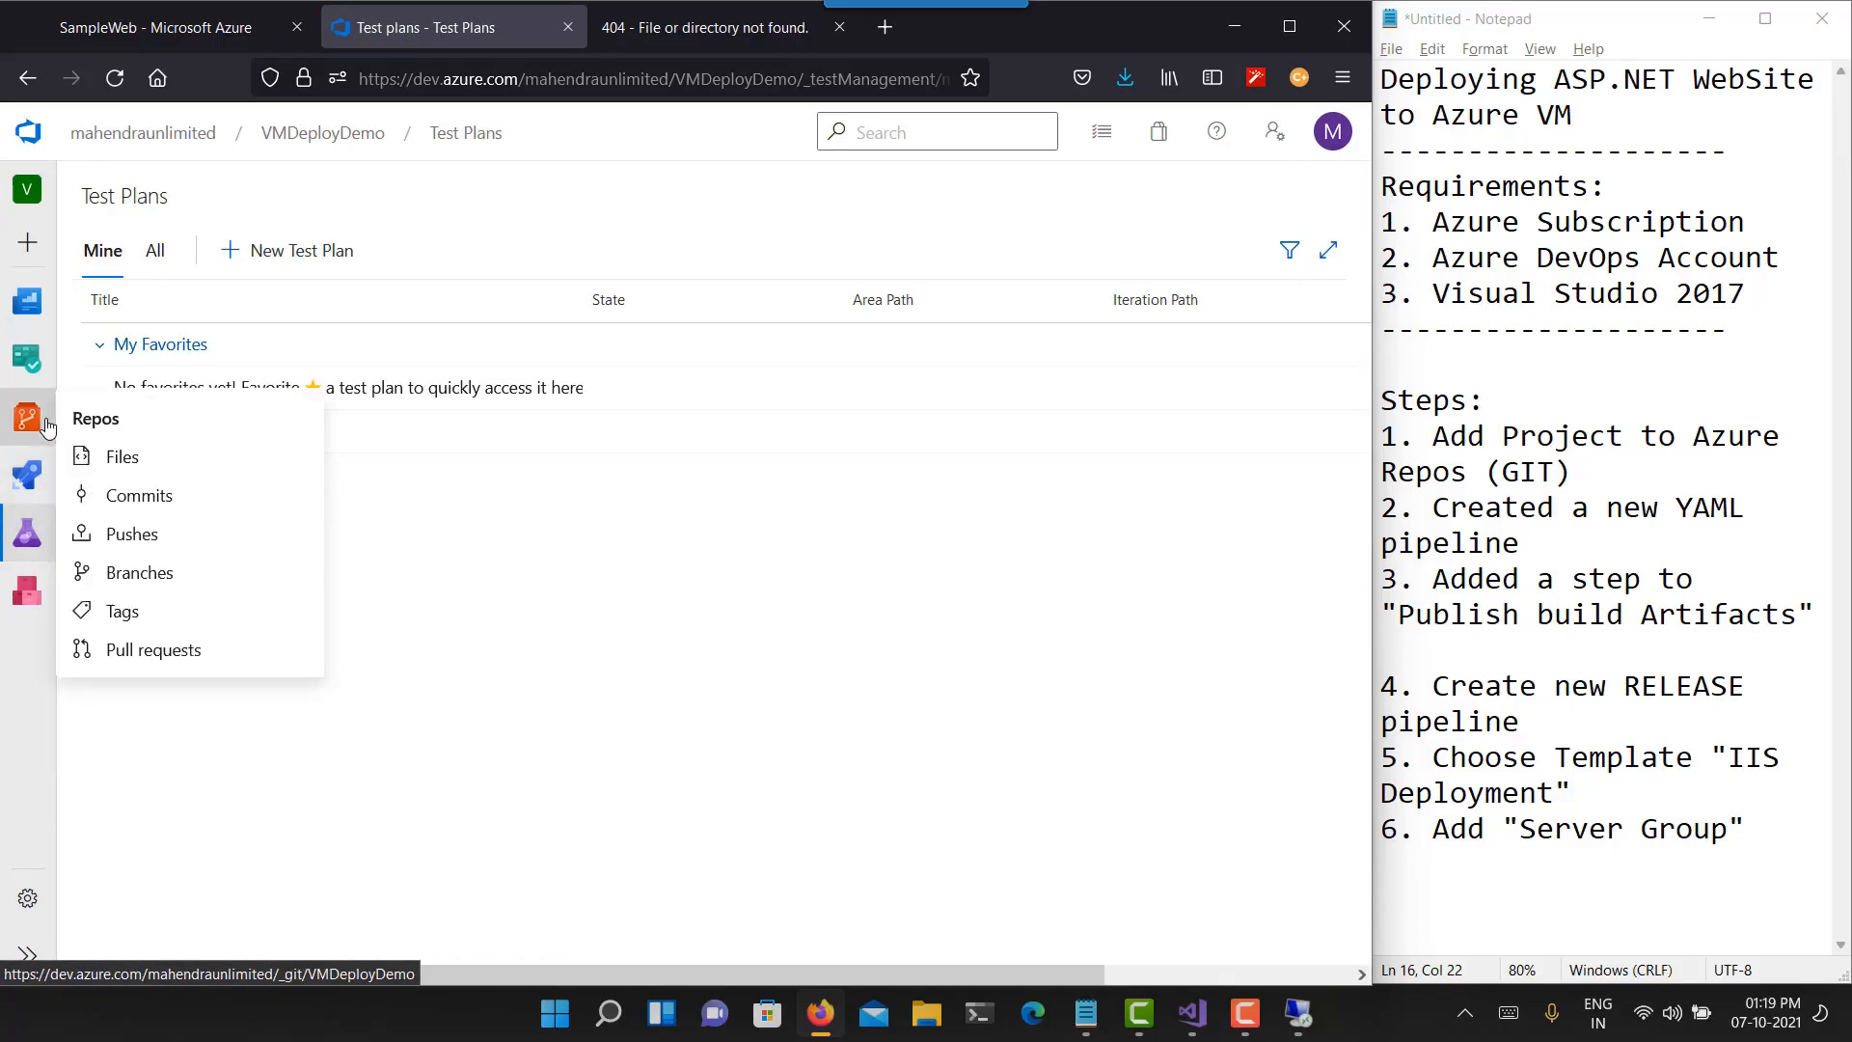
{"action": "mouse_move", "coordinate": [27, 475]}
{"action": "left_click", "coordinate": [200, 516]}
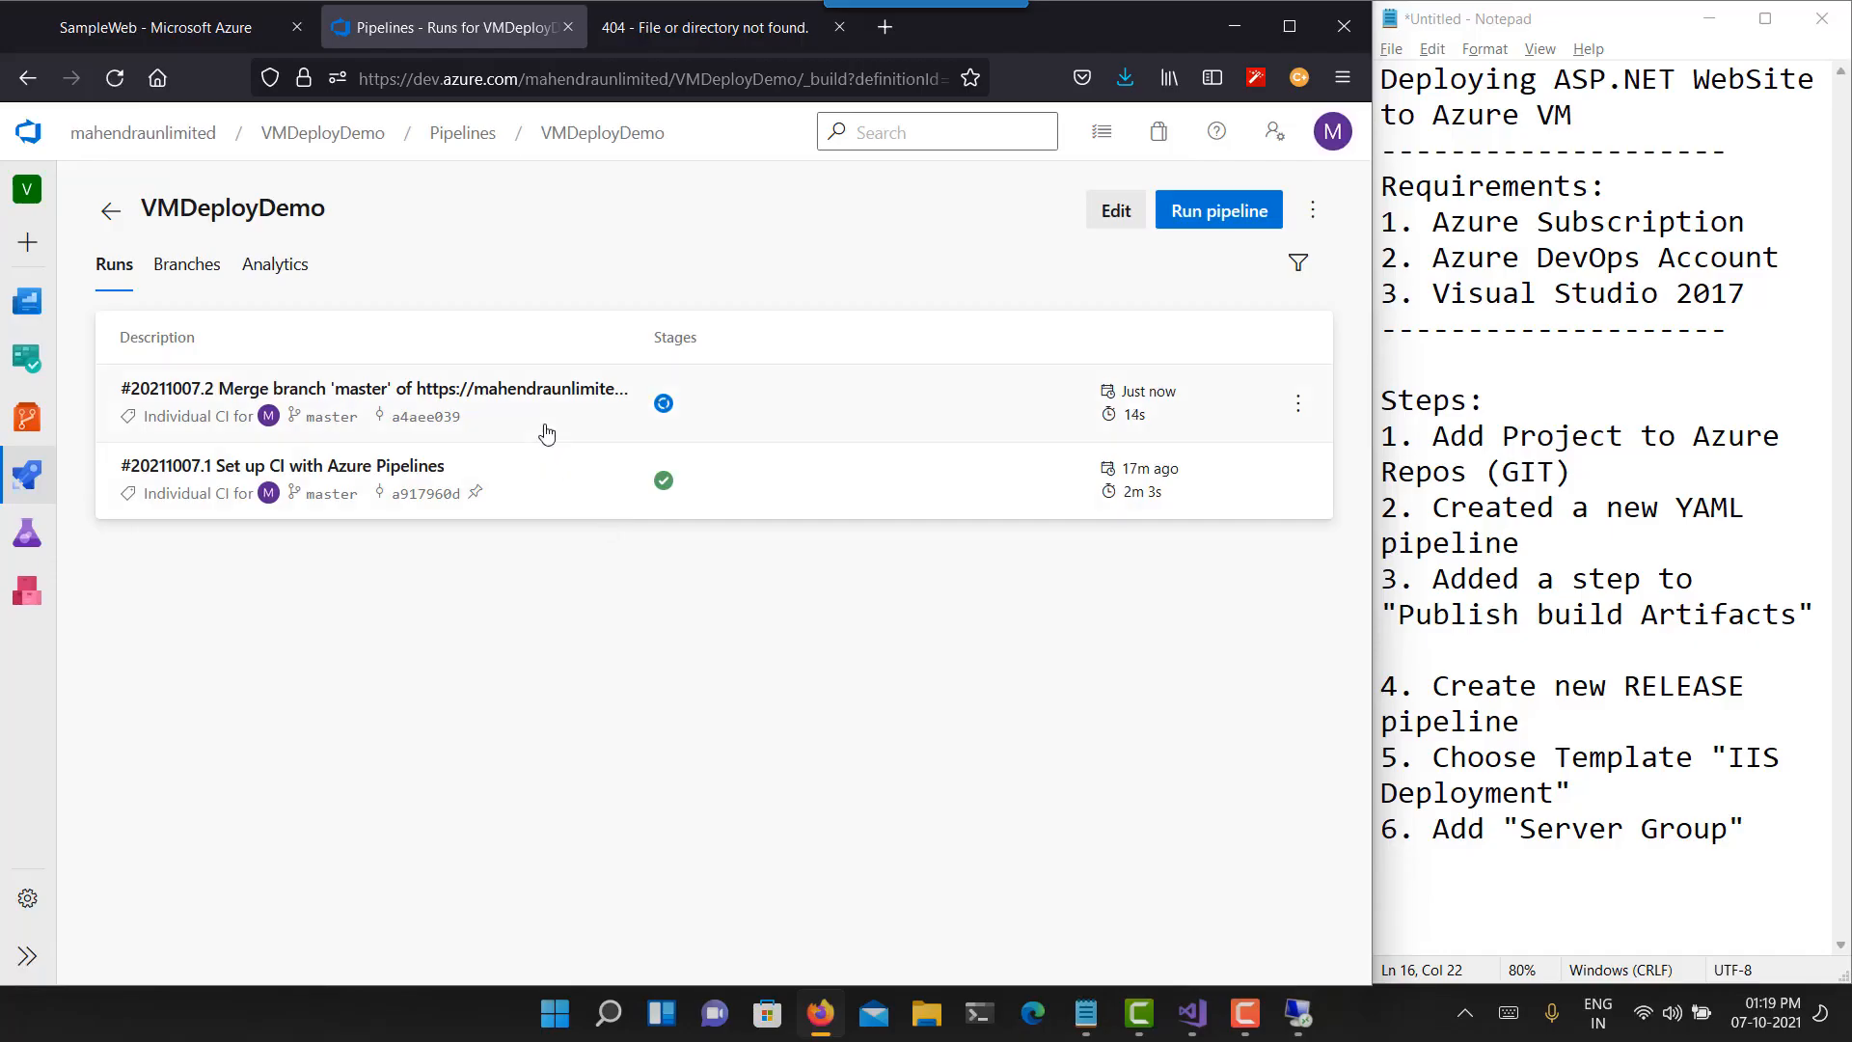
{"action": "left_click", "coordinate": [546, 435]}
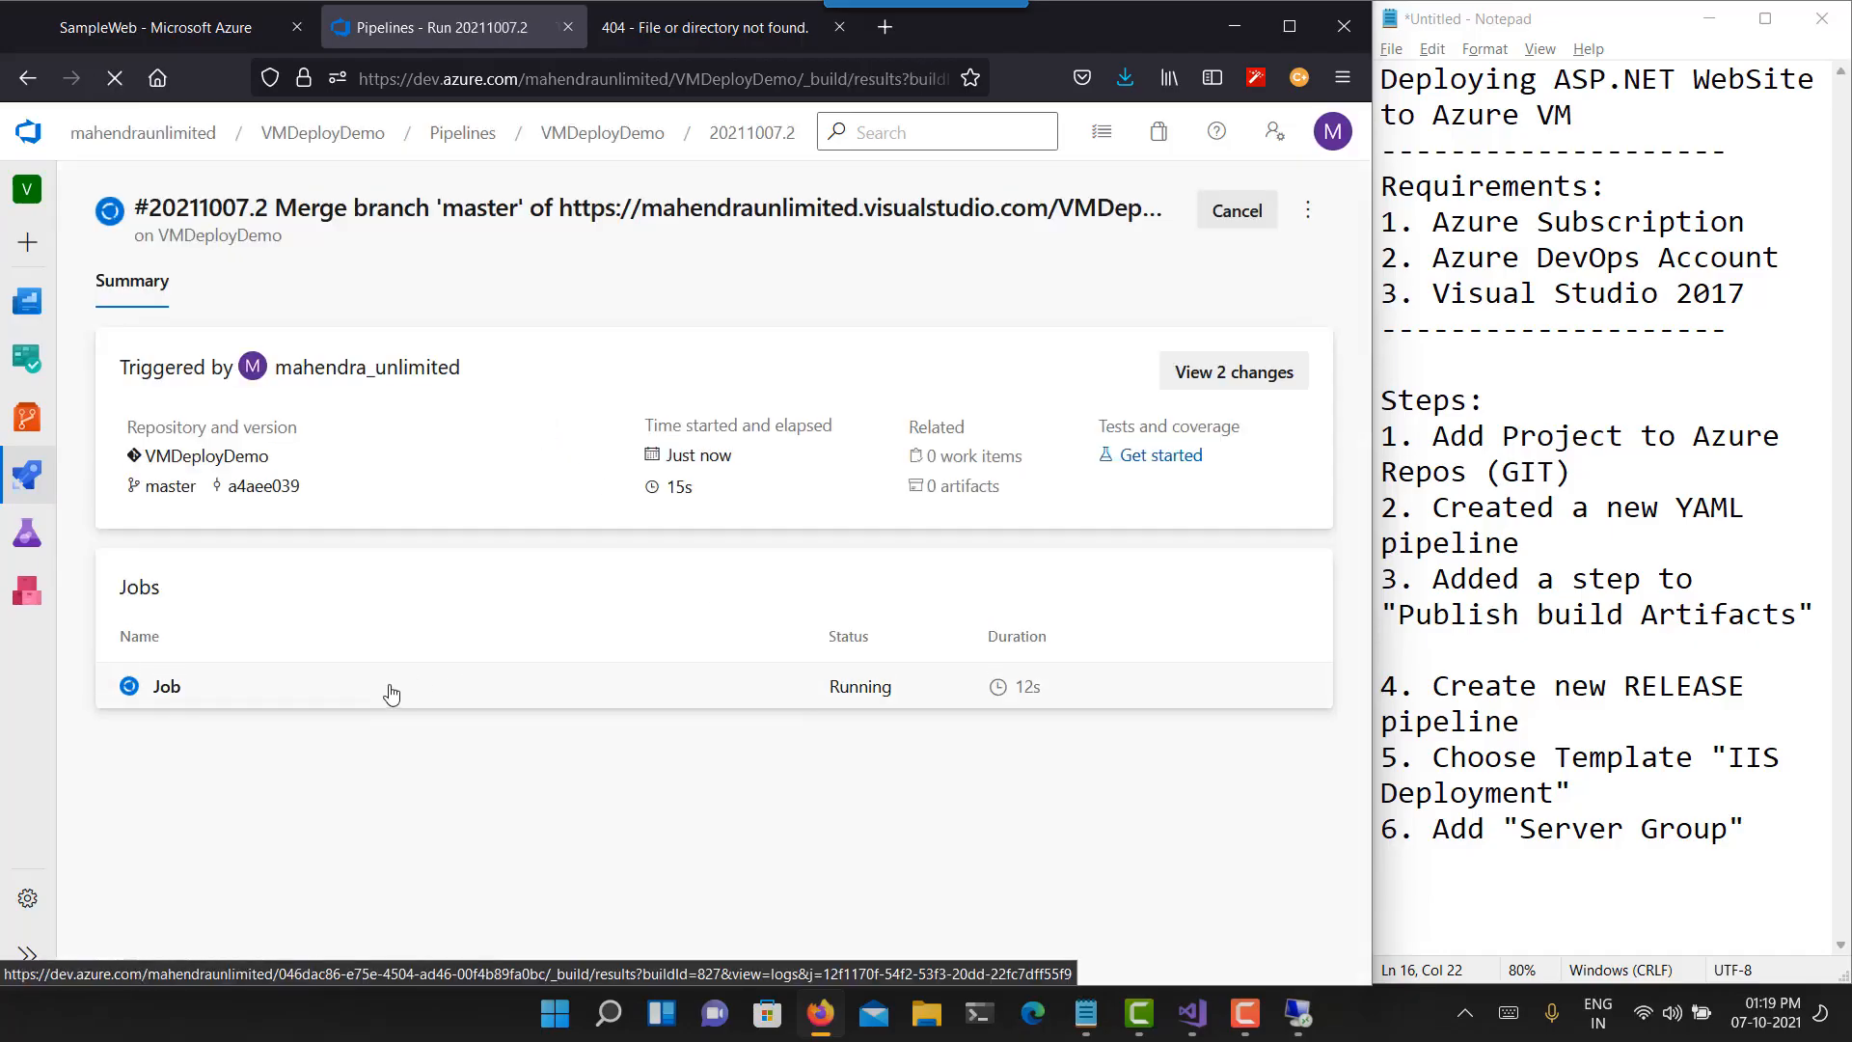
{"action": "left_click", "coordinate": [821, 653]}
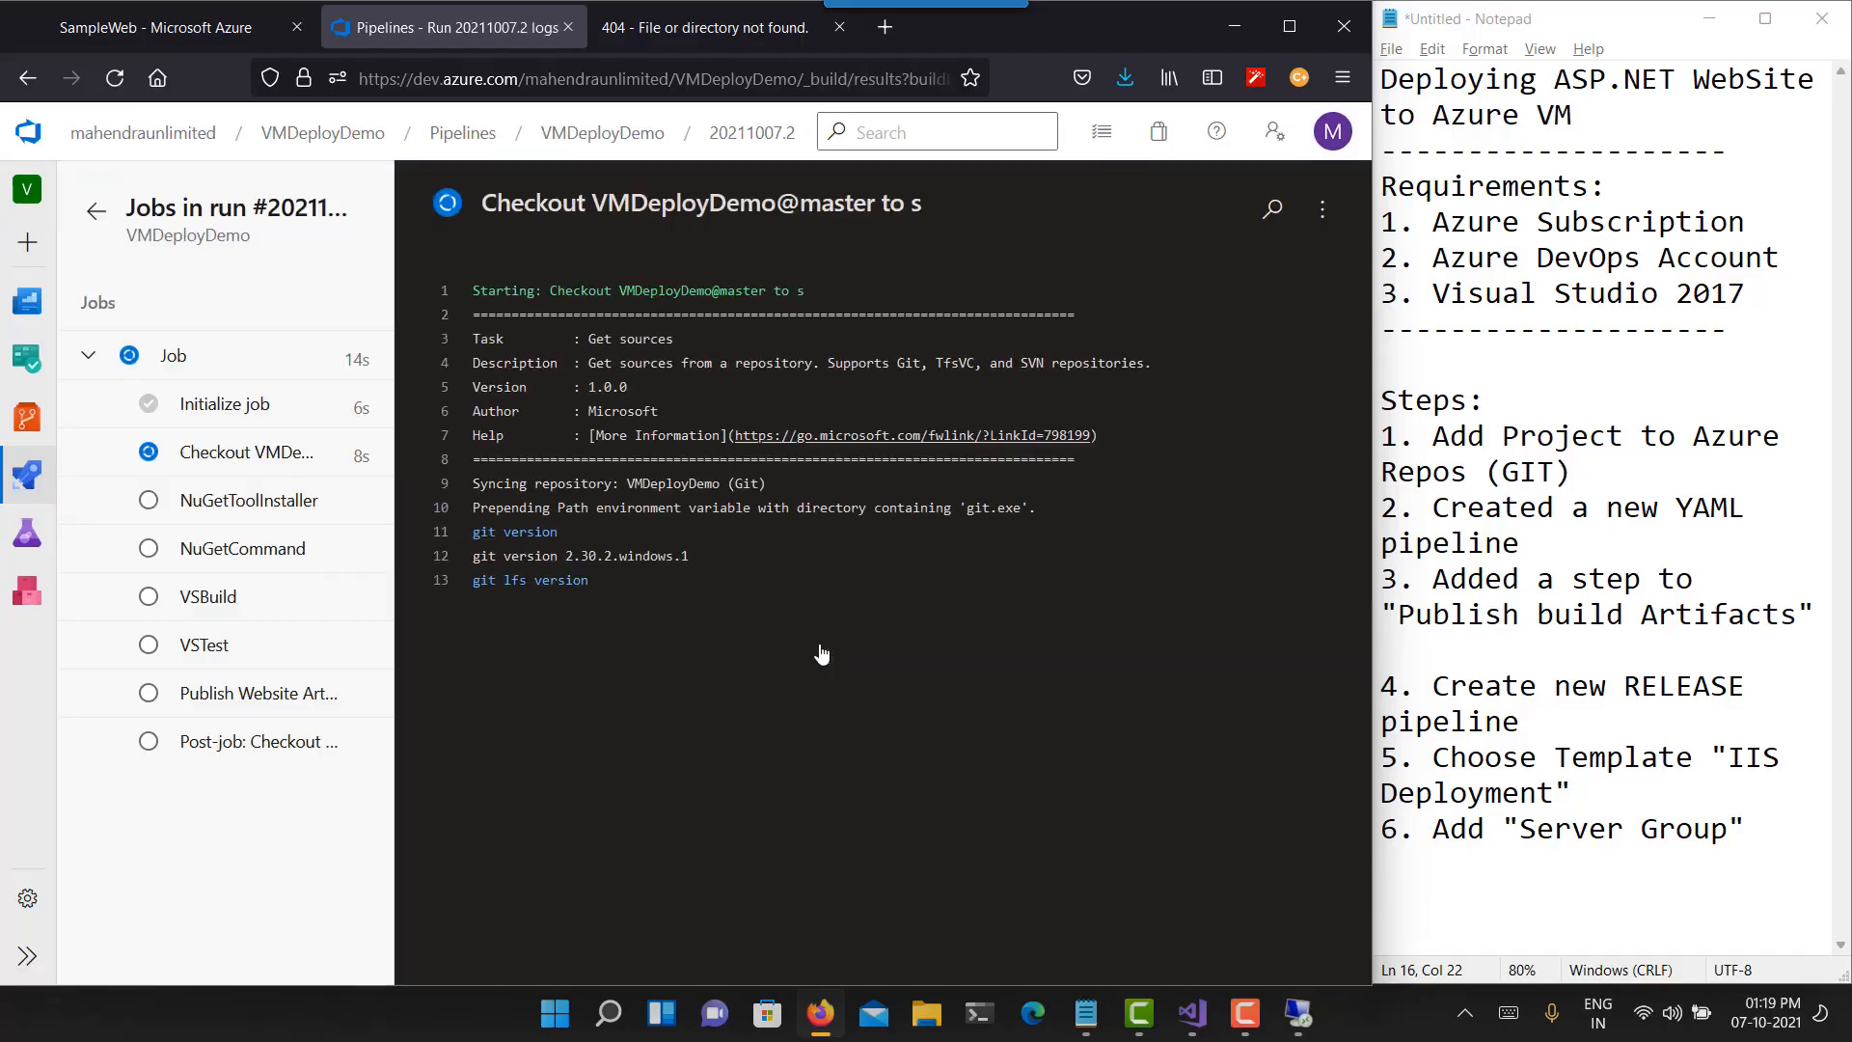
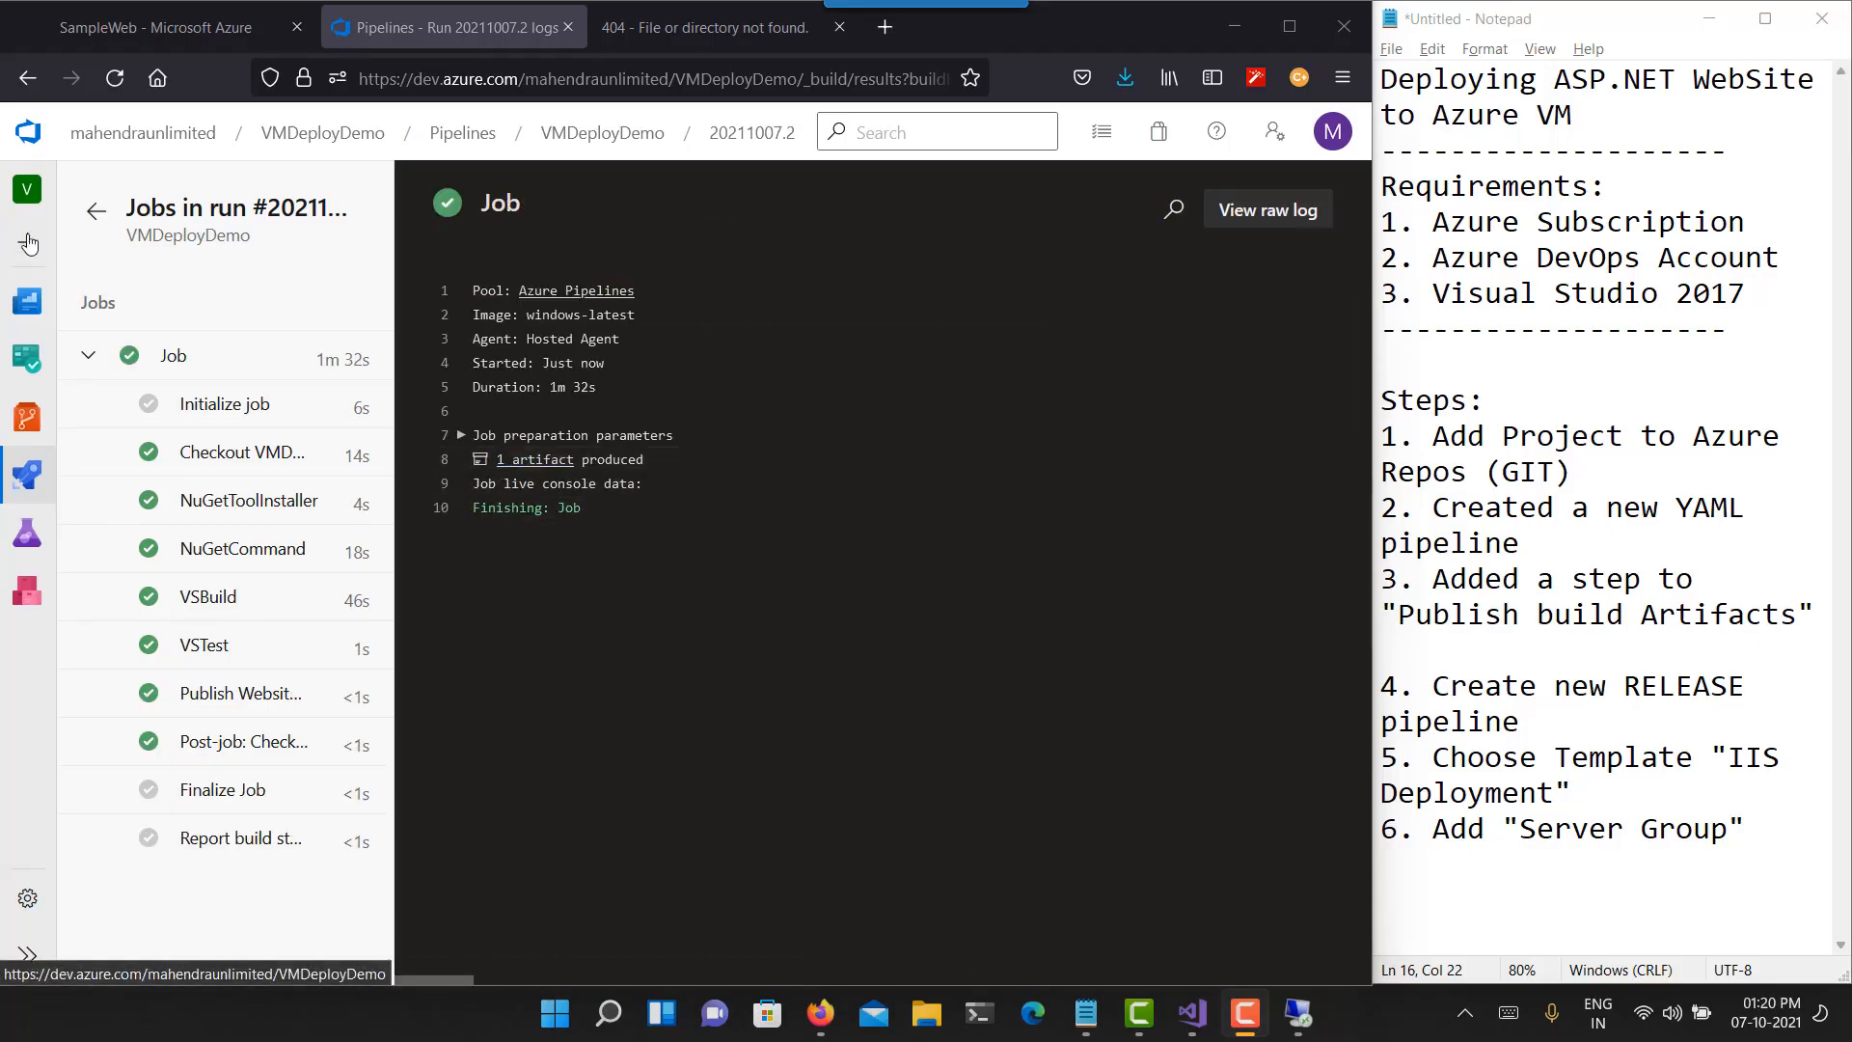
- Leave the build job log and open Release-2 of the New release pipeline
{"action": "left_click", "coordinate": [95, 214]}
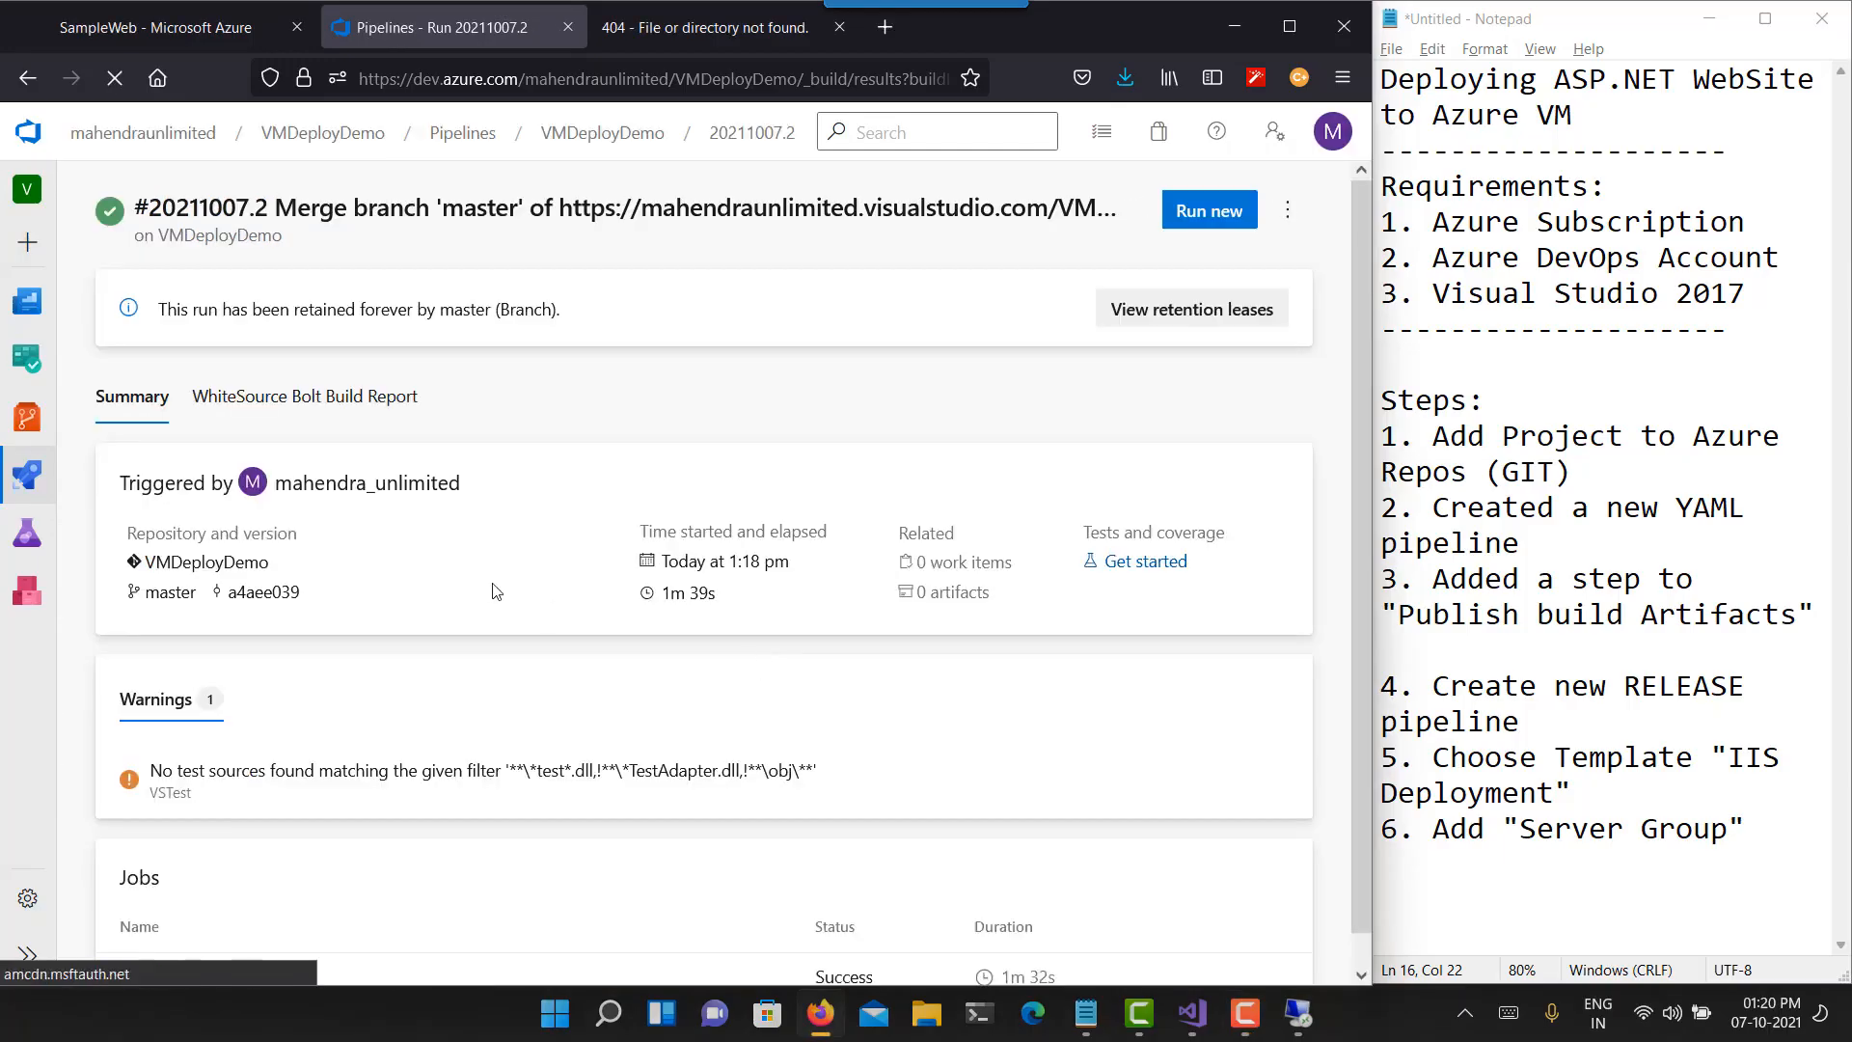
{"action": "mouse_move", "coordinate": [27, 474]}
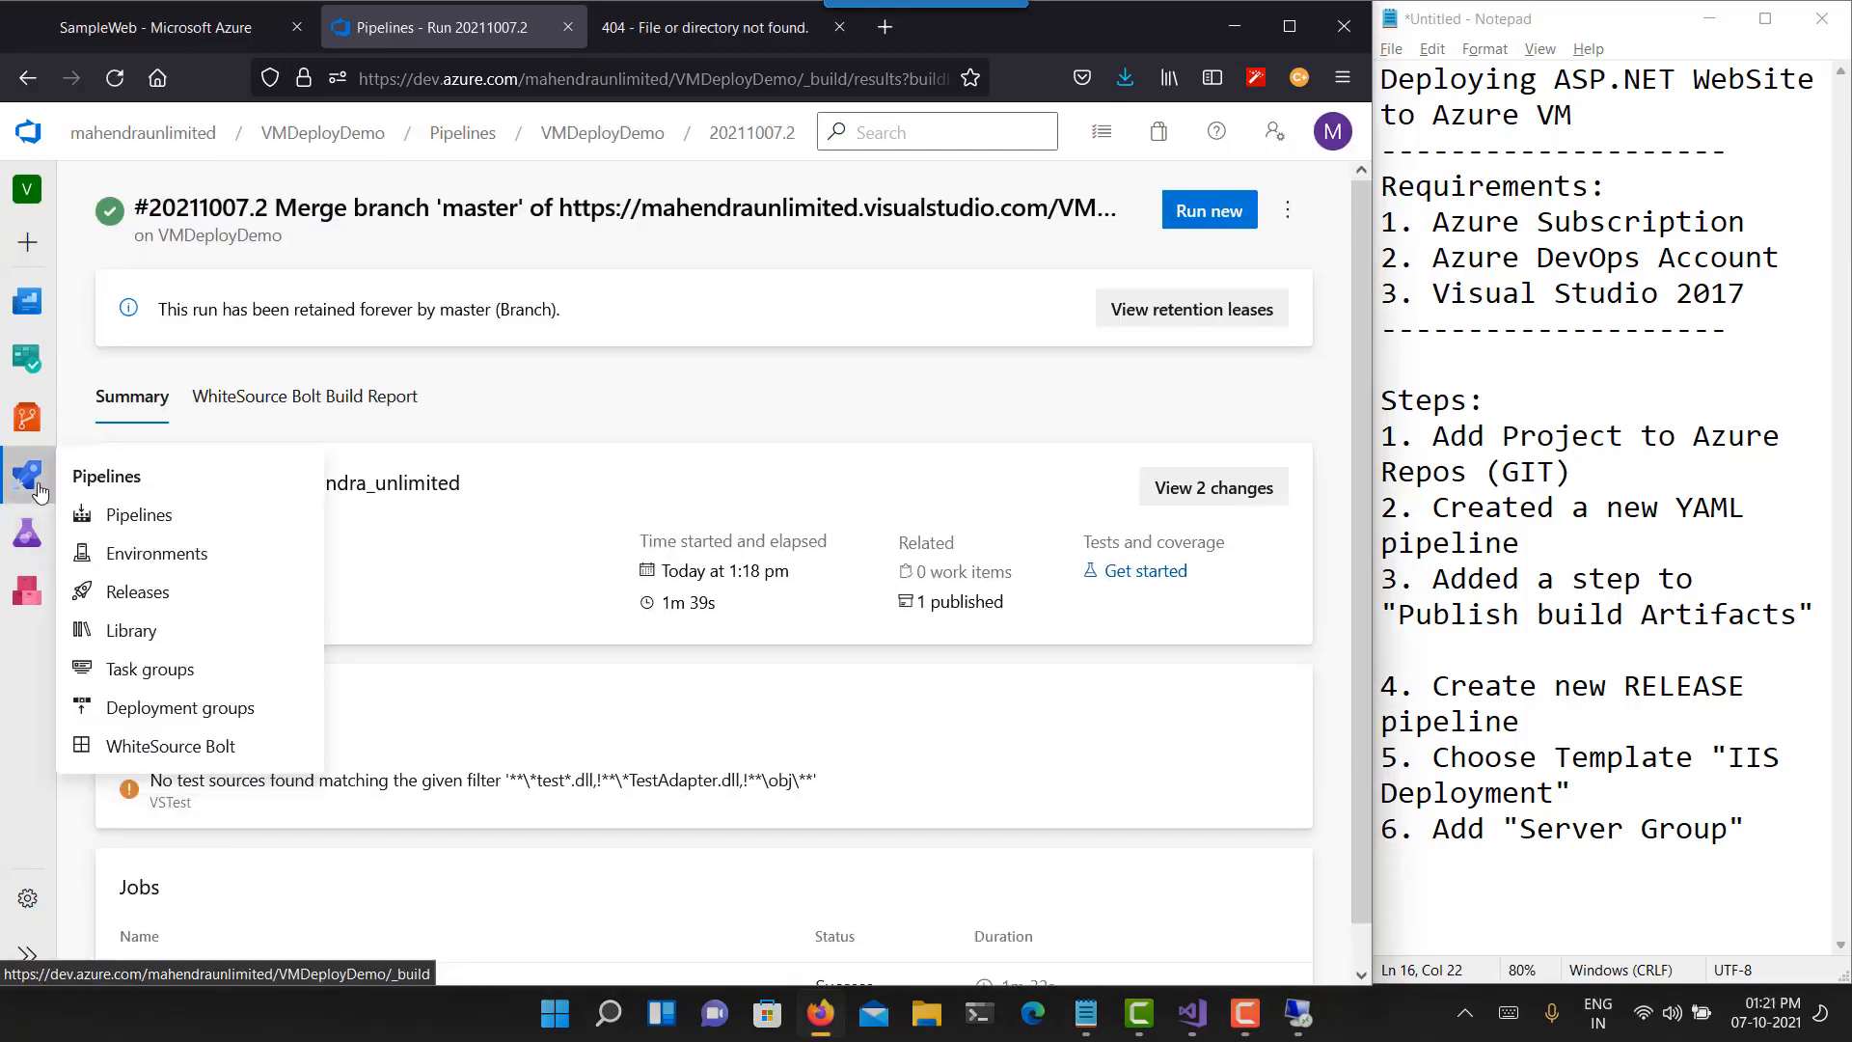
{"action": "left_click", "coordinate": [162, 591]}
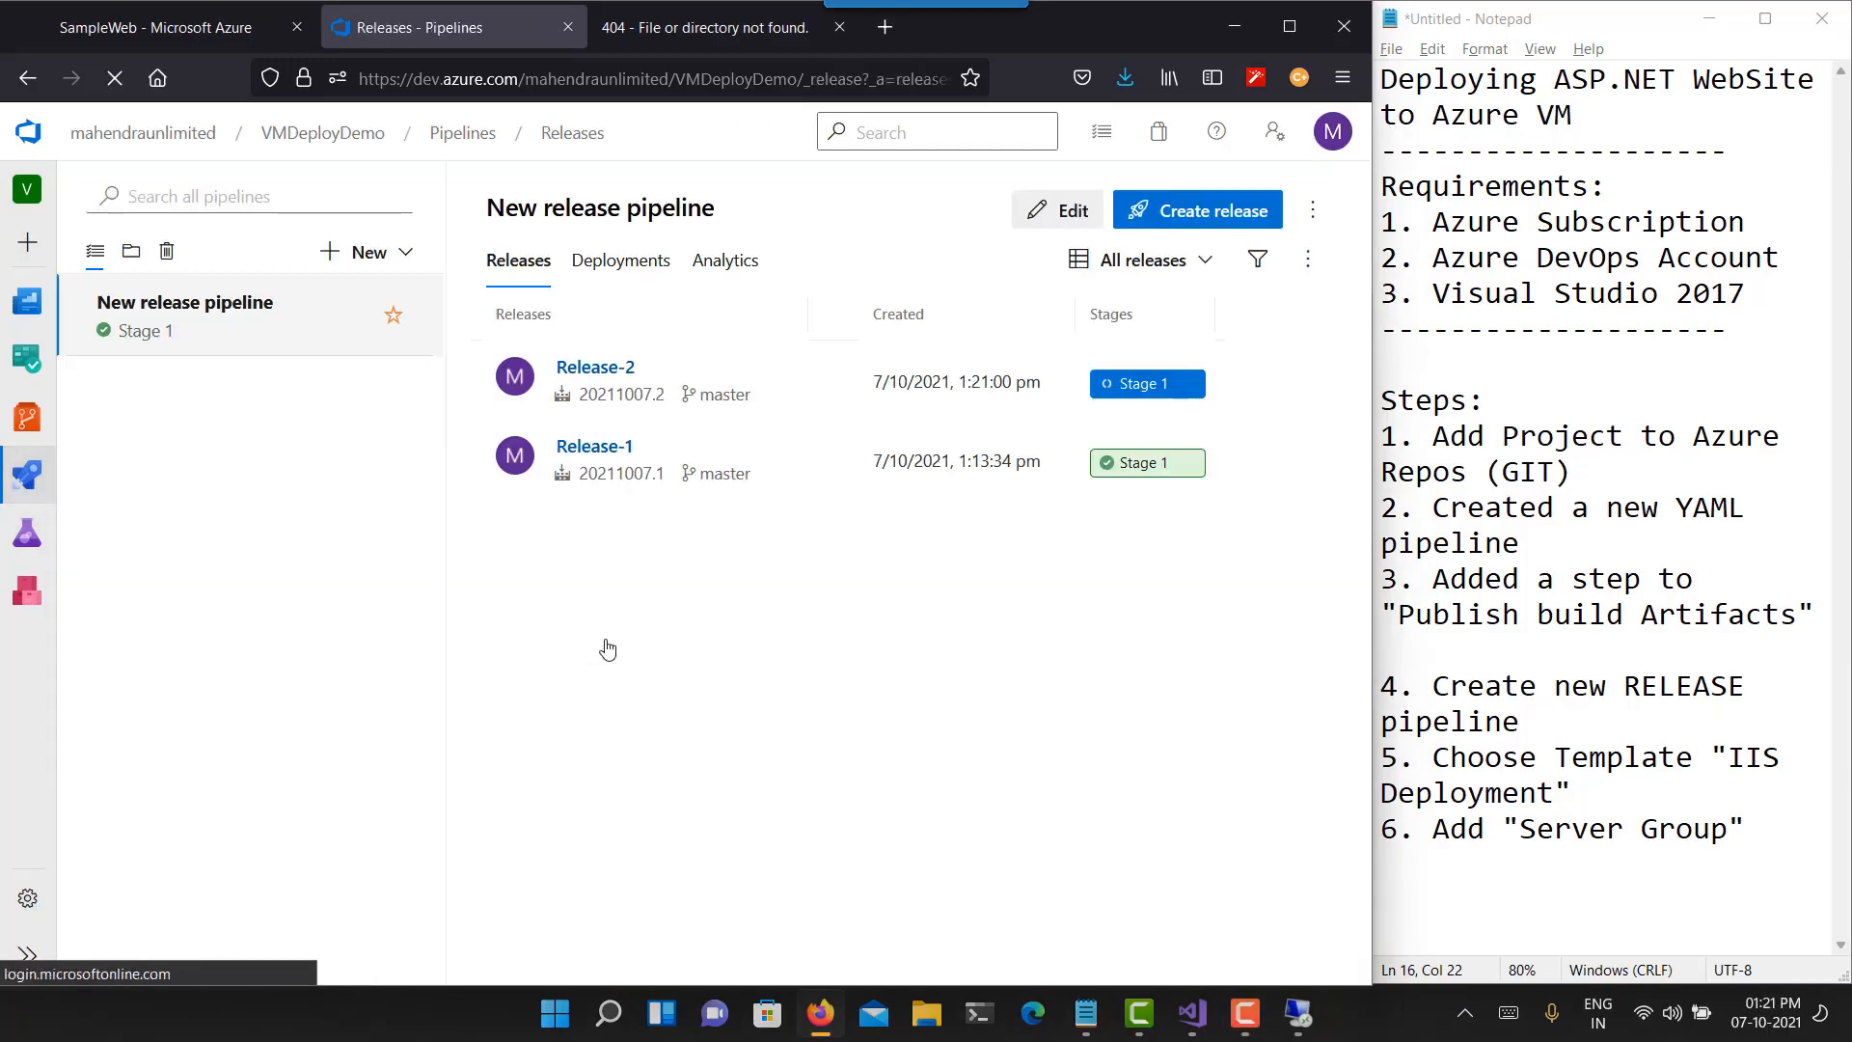
{"action": "left_click", "coordinate": [597, 368]}
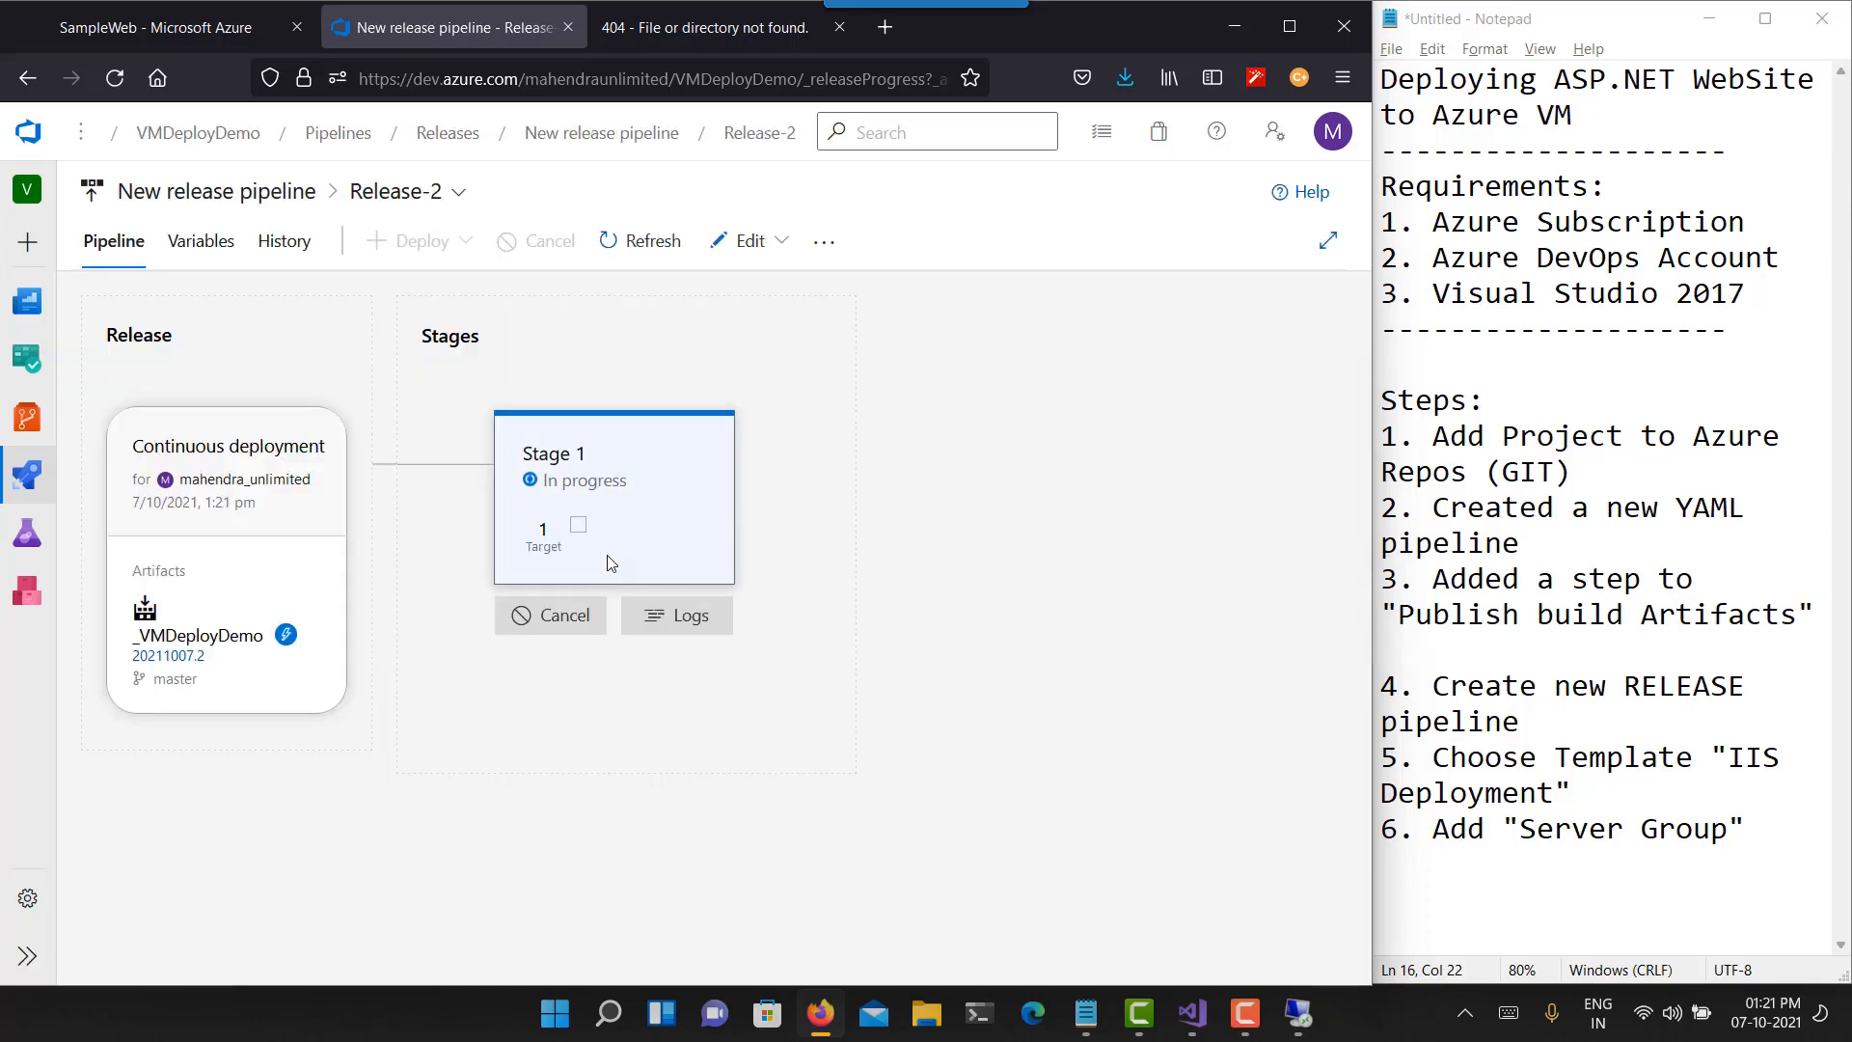
- Open the IIS Deployment logs of Stage 1 and check the task progress on the SampleWeb target
{"action": "left_click", "coordinate": [631, 546]}
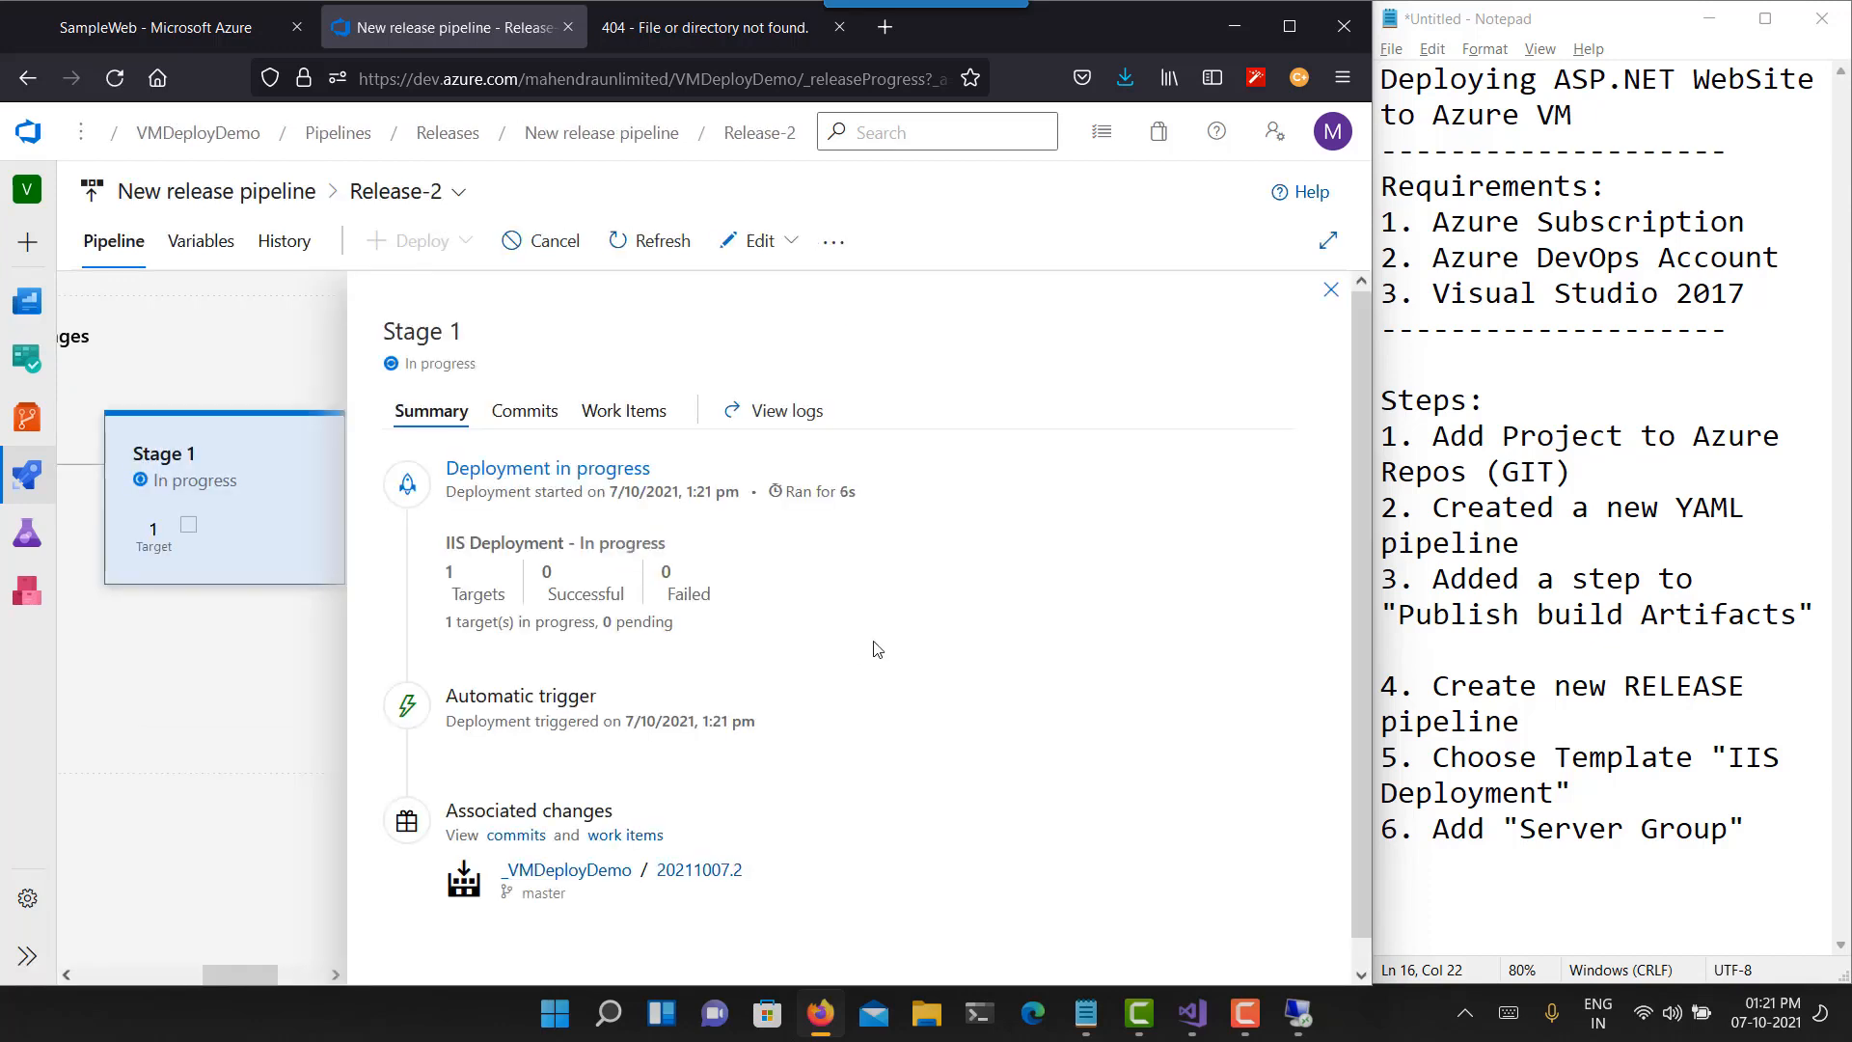
{"action": "left_click", "coordinate": [555, 468]}
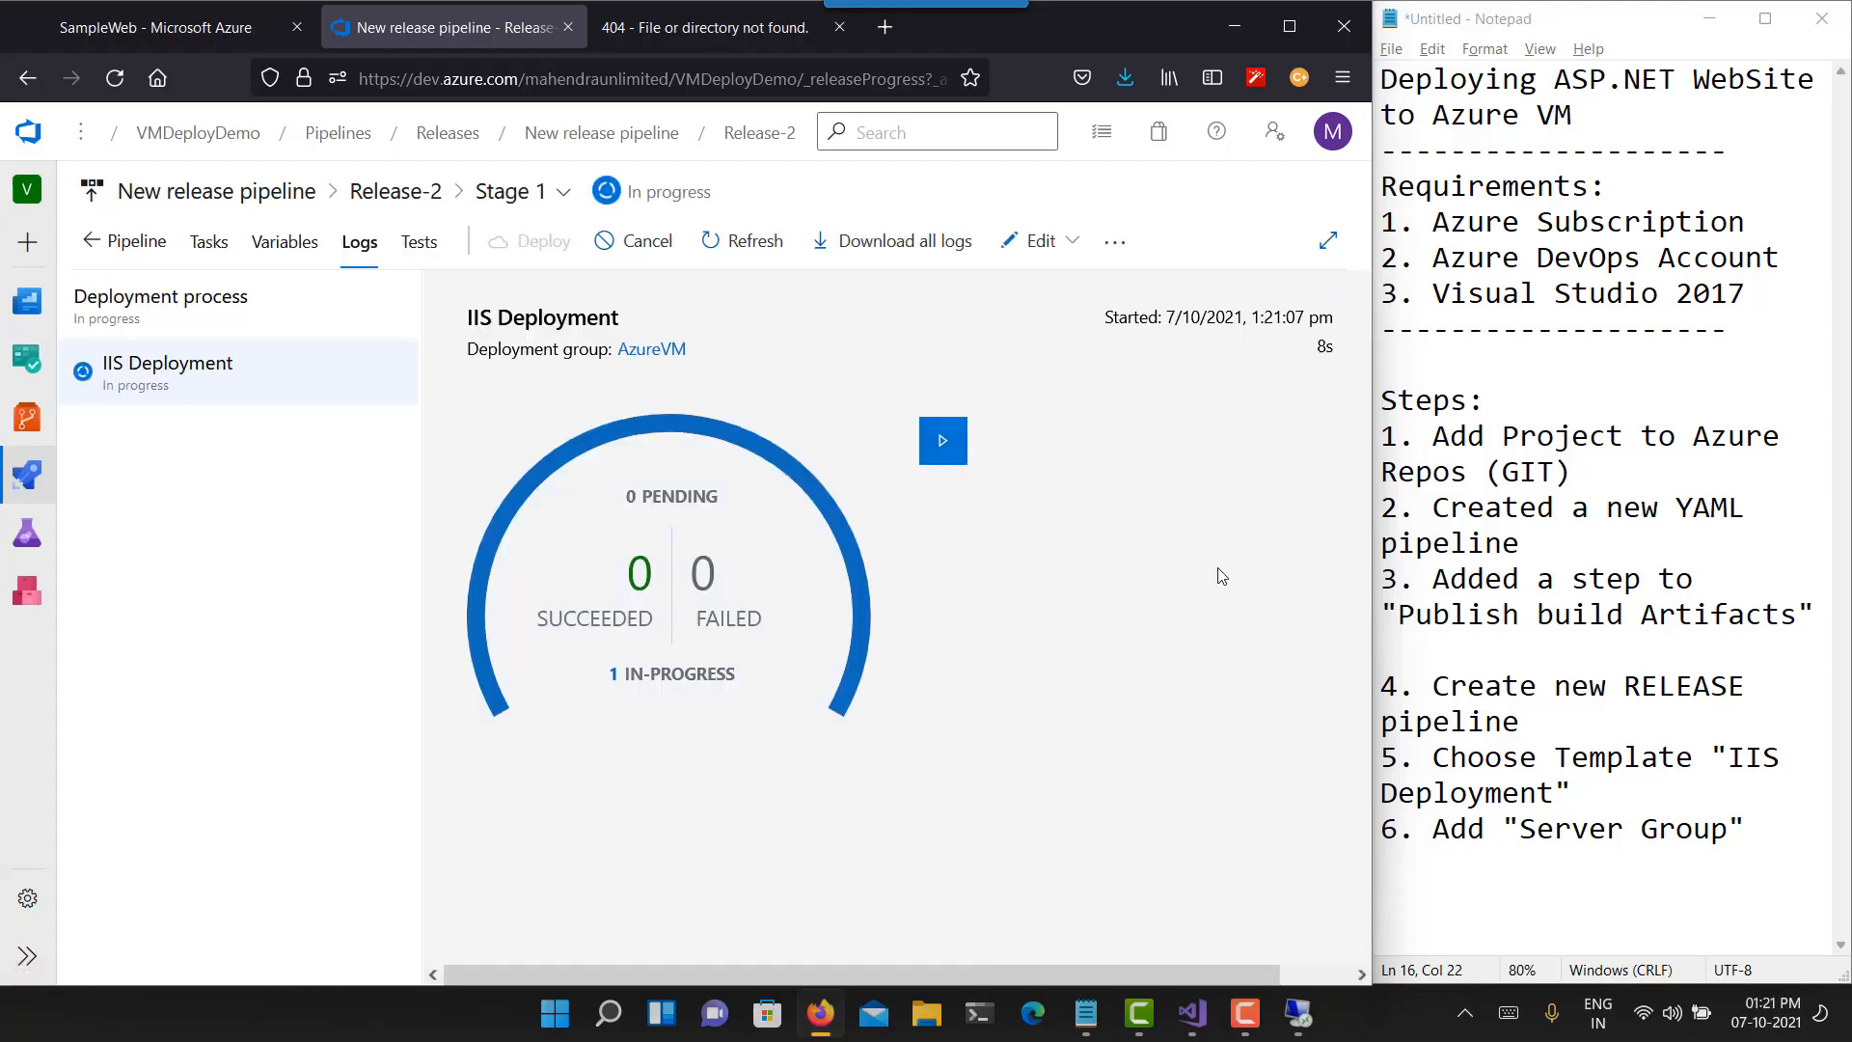
{"action": "left_click", "coordinate": [715, 571]}
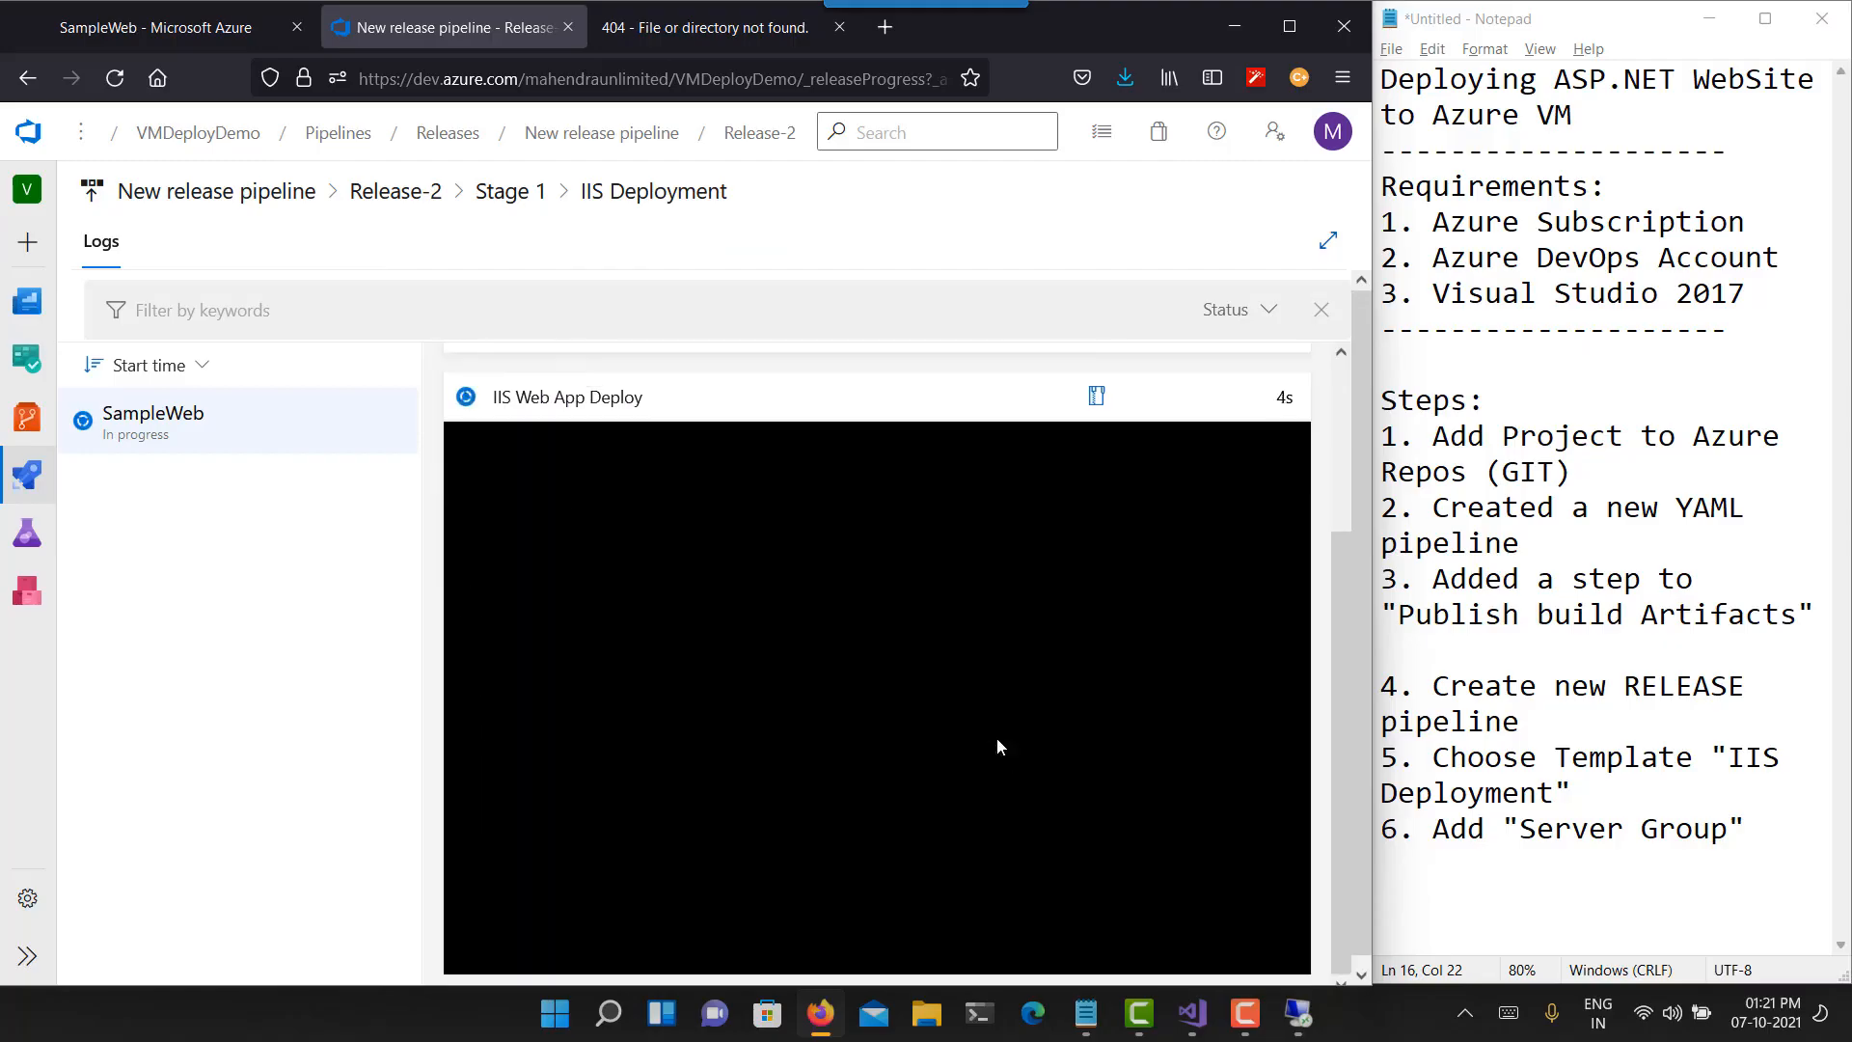
{"action": "scroll", "coordinate": [1038, 708], "scroll_direction": "up", "scroll_amount": 3}
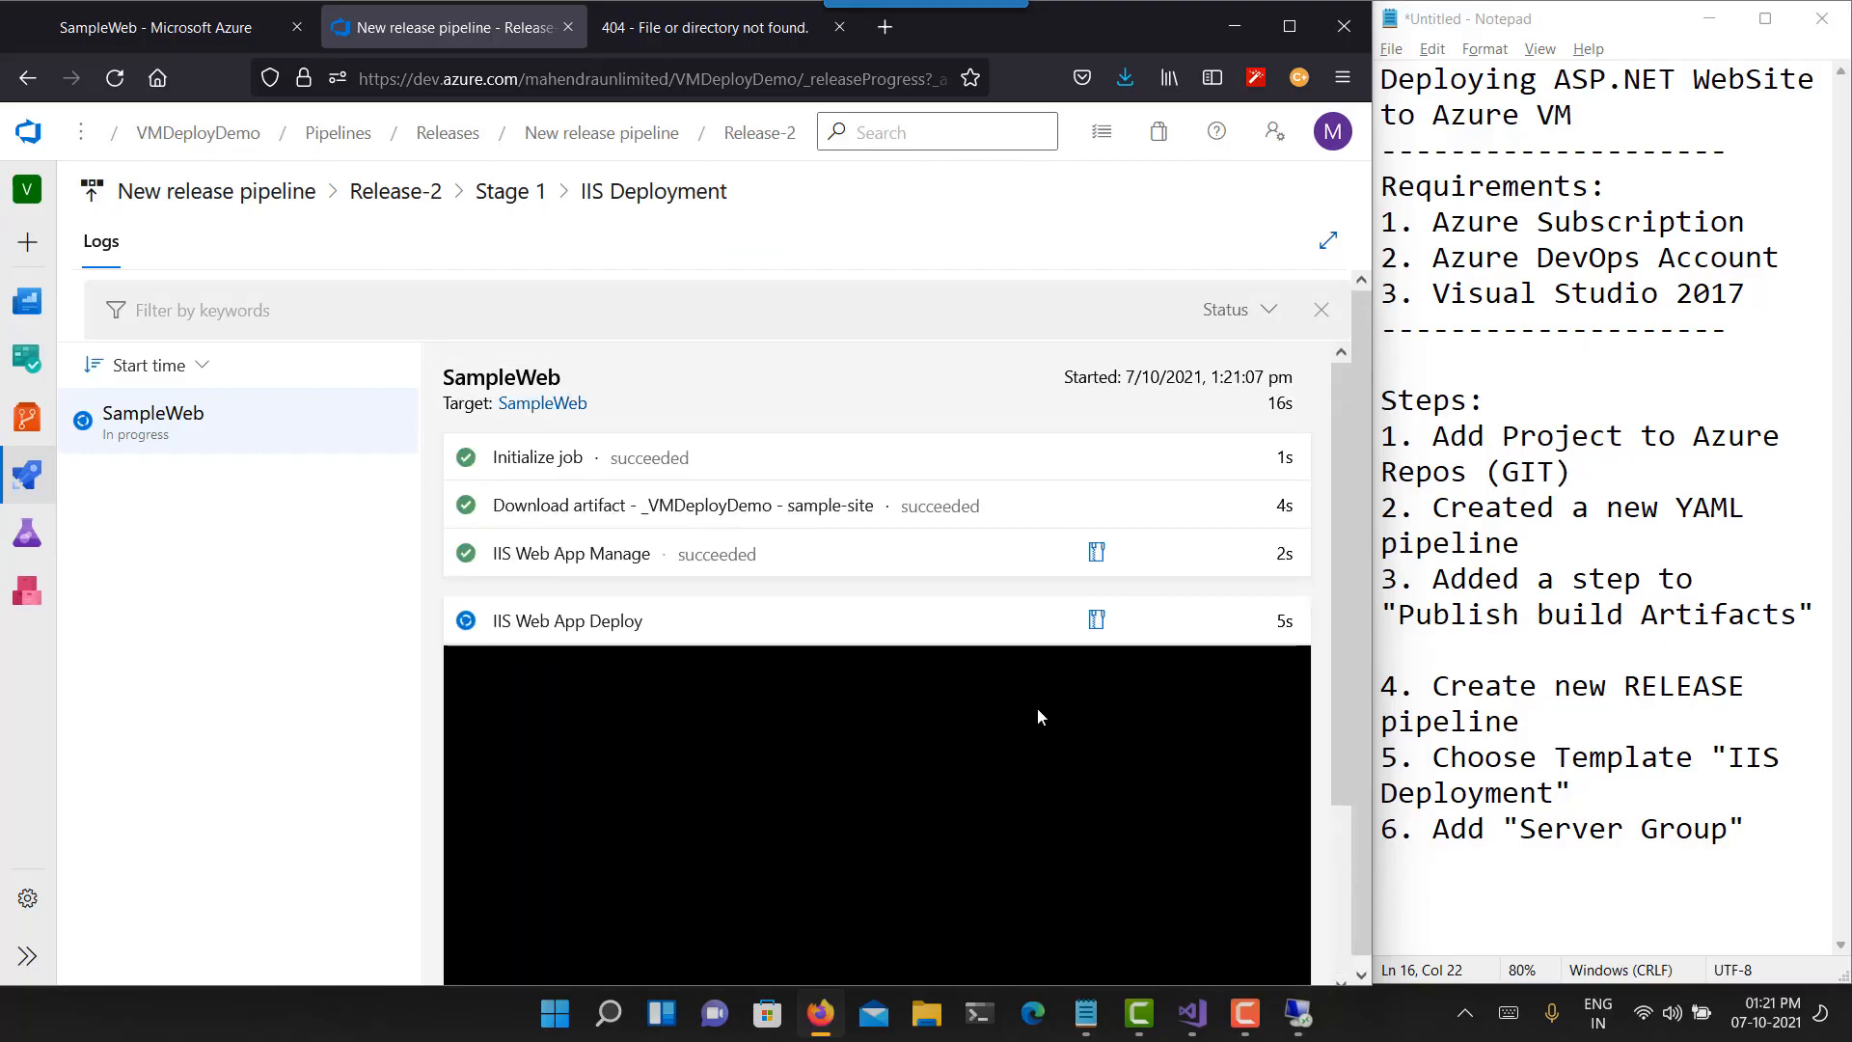
- Return to the 52.152.151.156/Default.aspx page and reload it repeatedly to check the redeployed site
{"action": "left_click", "coordinate": [704, 27]}
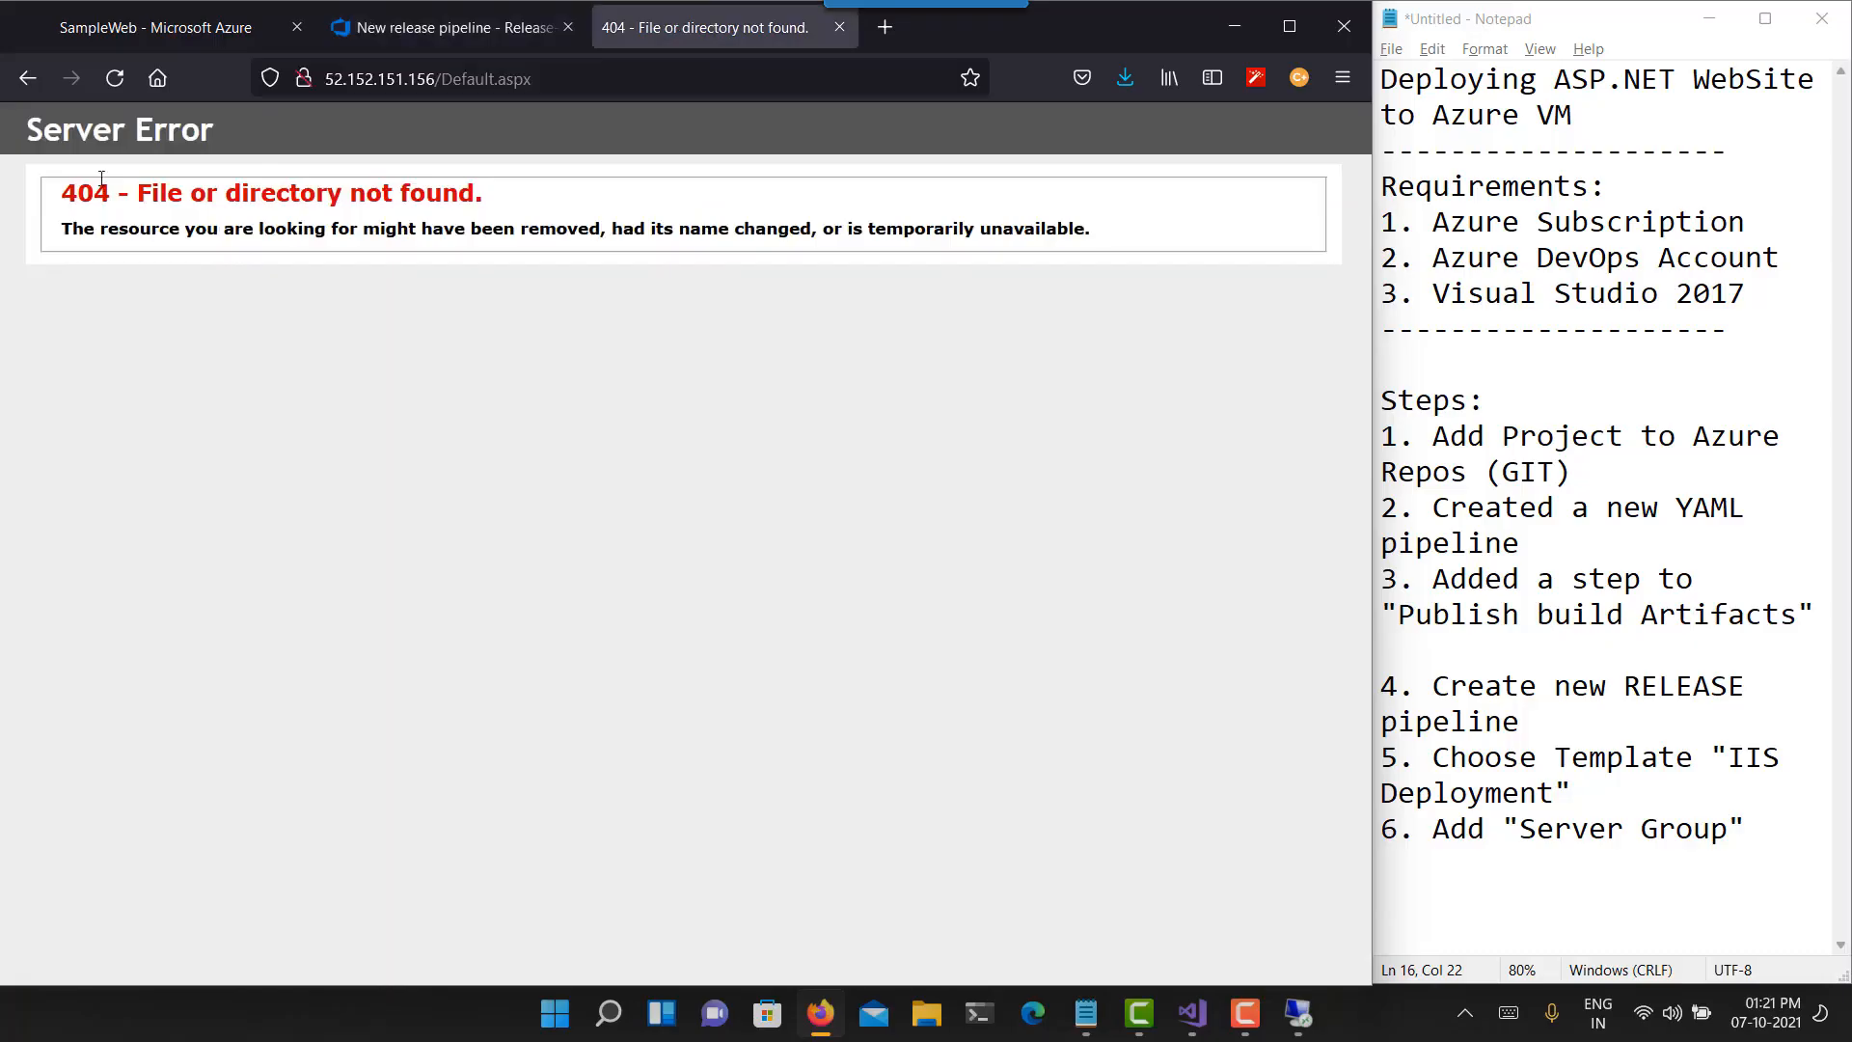
{"action": "left_click", "coordinate": [114, 77]}
{"action": "left_click", "coordinate": [117, 78]}
{"action": "left_click", "coordinate": [118, 77]}
{"action": "left_click", "coordinate": [118, 79]}
{"action": "left_click", "coordinate": [117, 79]}
{"action": "left_click", "coordinate": [118, 79]}
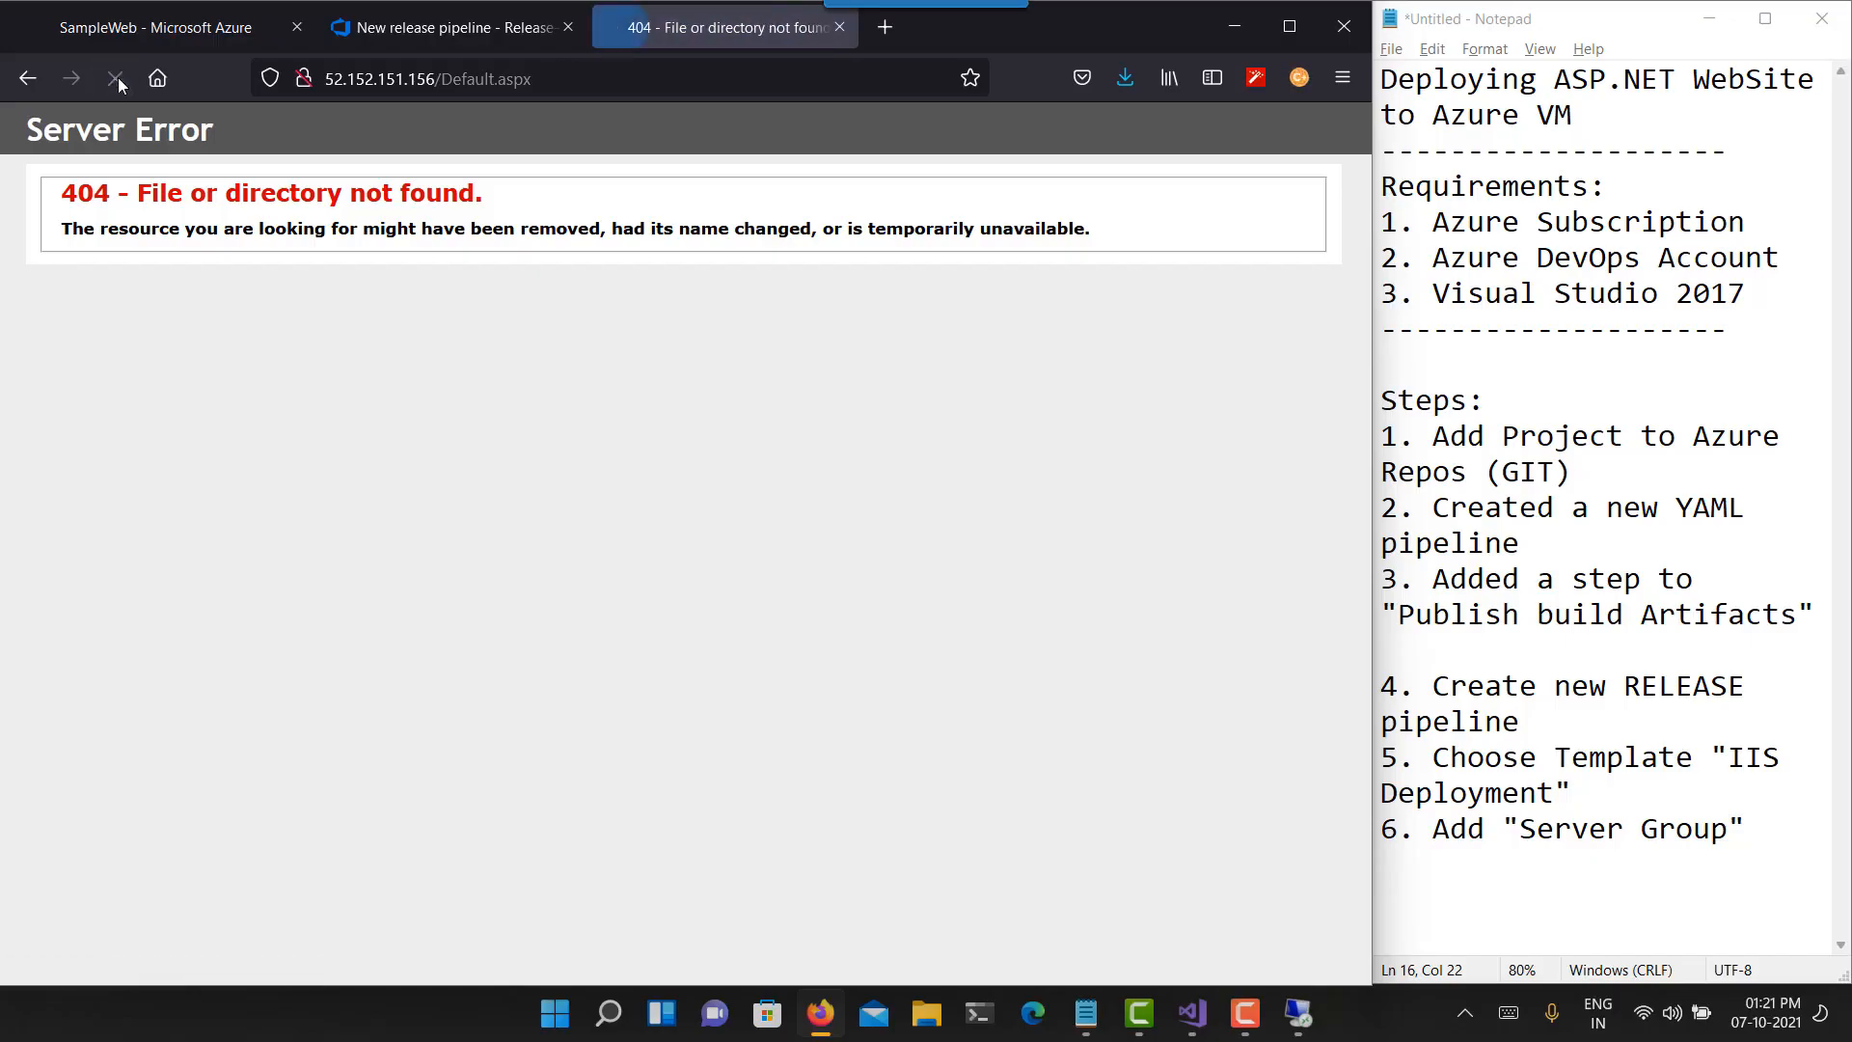
{"action": "left_click", "coordinate": [117, 79]}
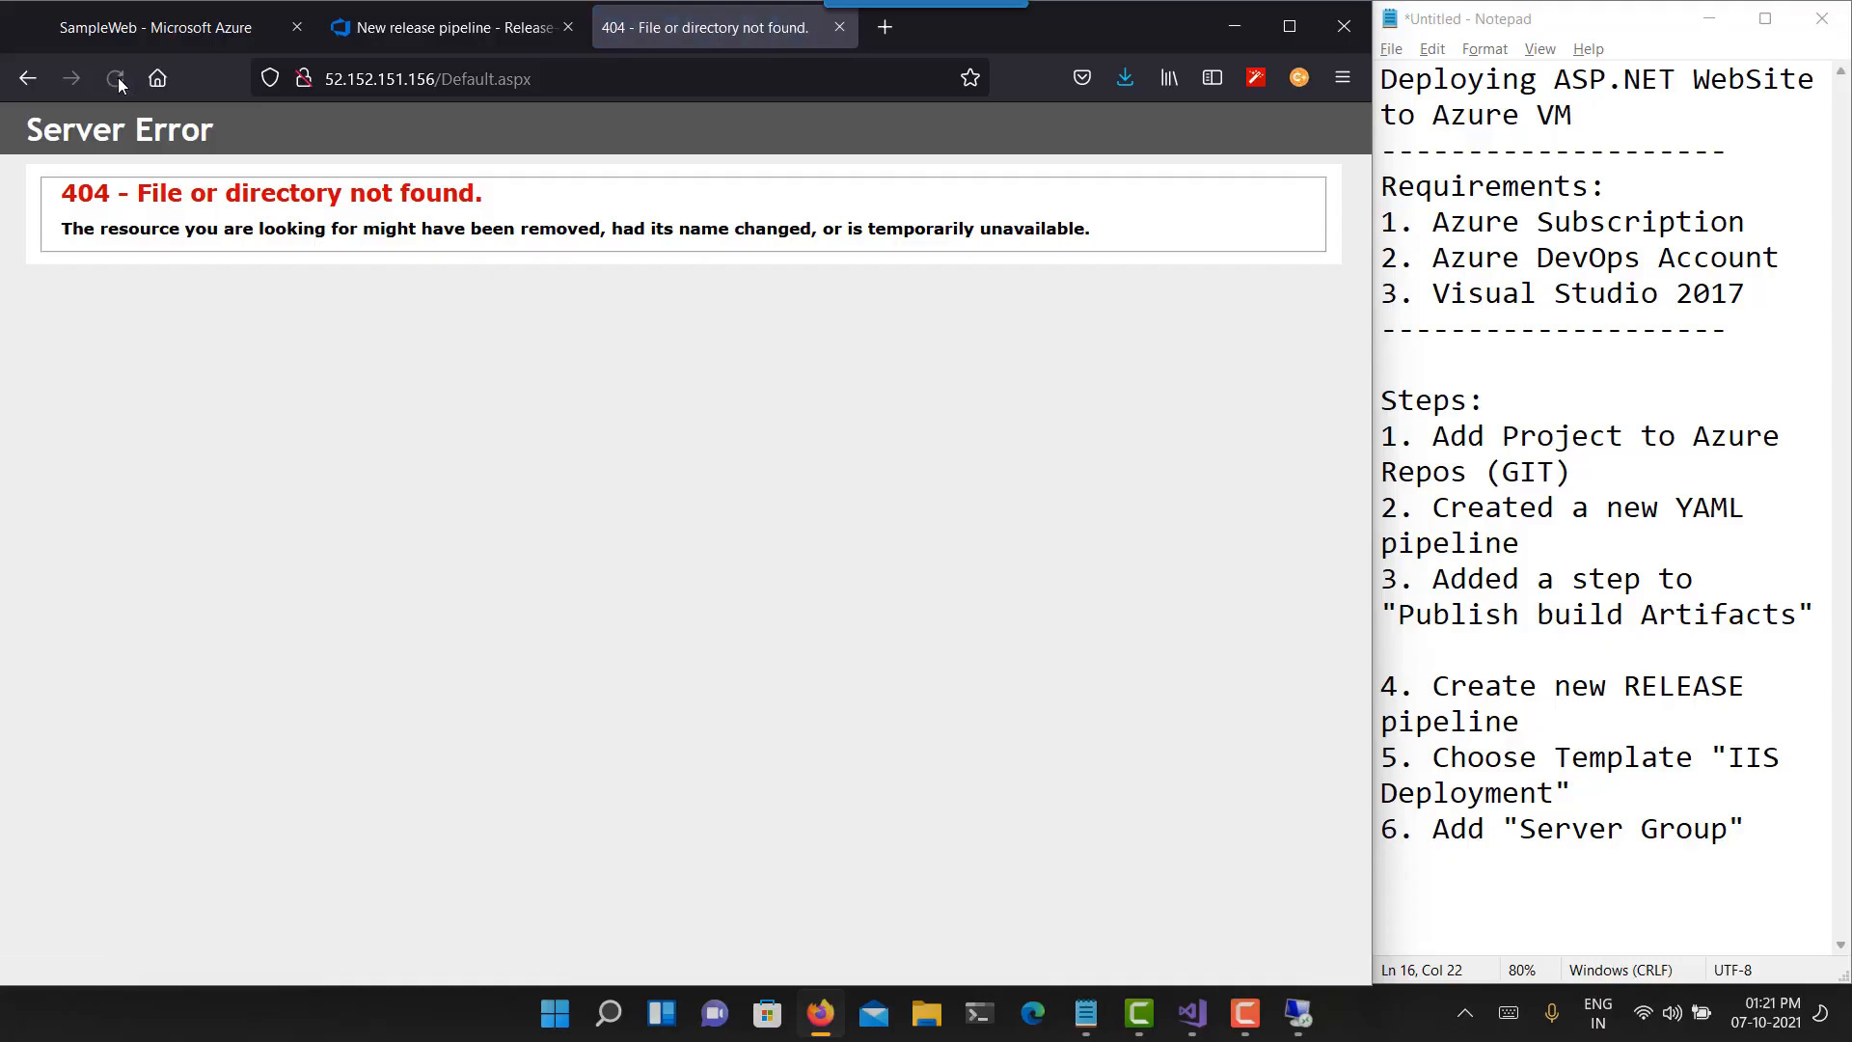
- Reload the missing Default.aspx page and open the server's root address 52.152.151.156 instead
{"action": "left_click", "coordinate": [118, 81]}
{"action": "left_click", "coordinate": [118, 79]}
{"action": "left_click_drag", "start_coordinate": [440, 79], "coordinate": [953, 102]}
{"action": "key", "text": "BackSpace"}
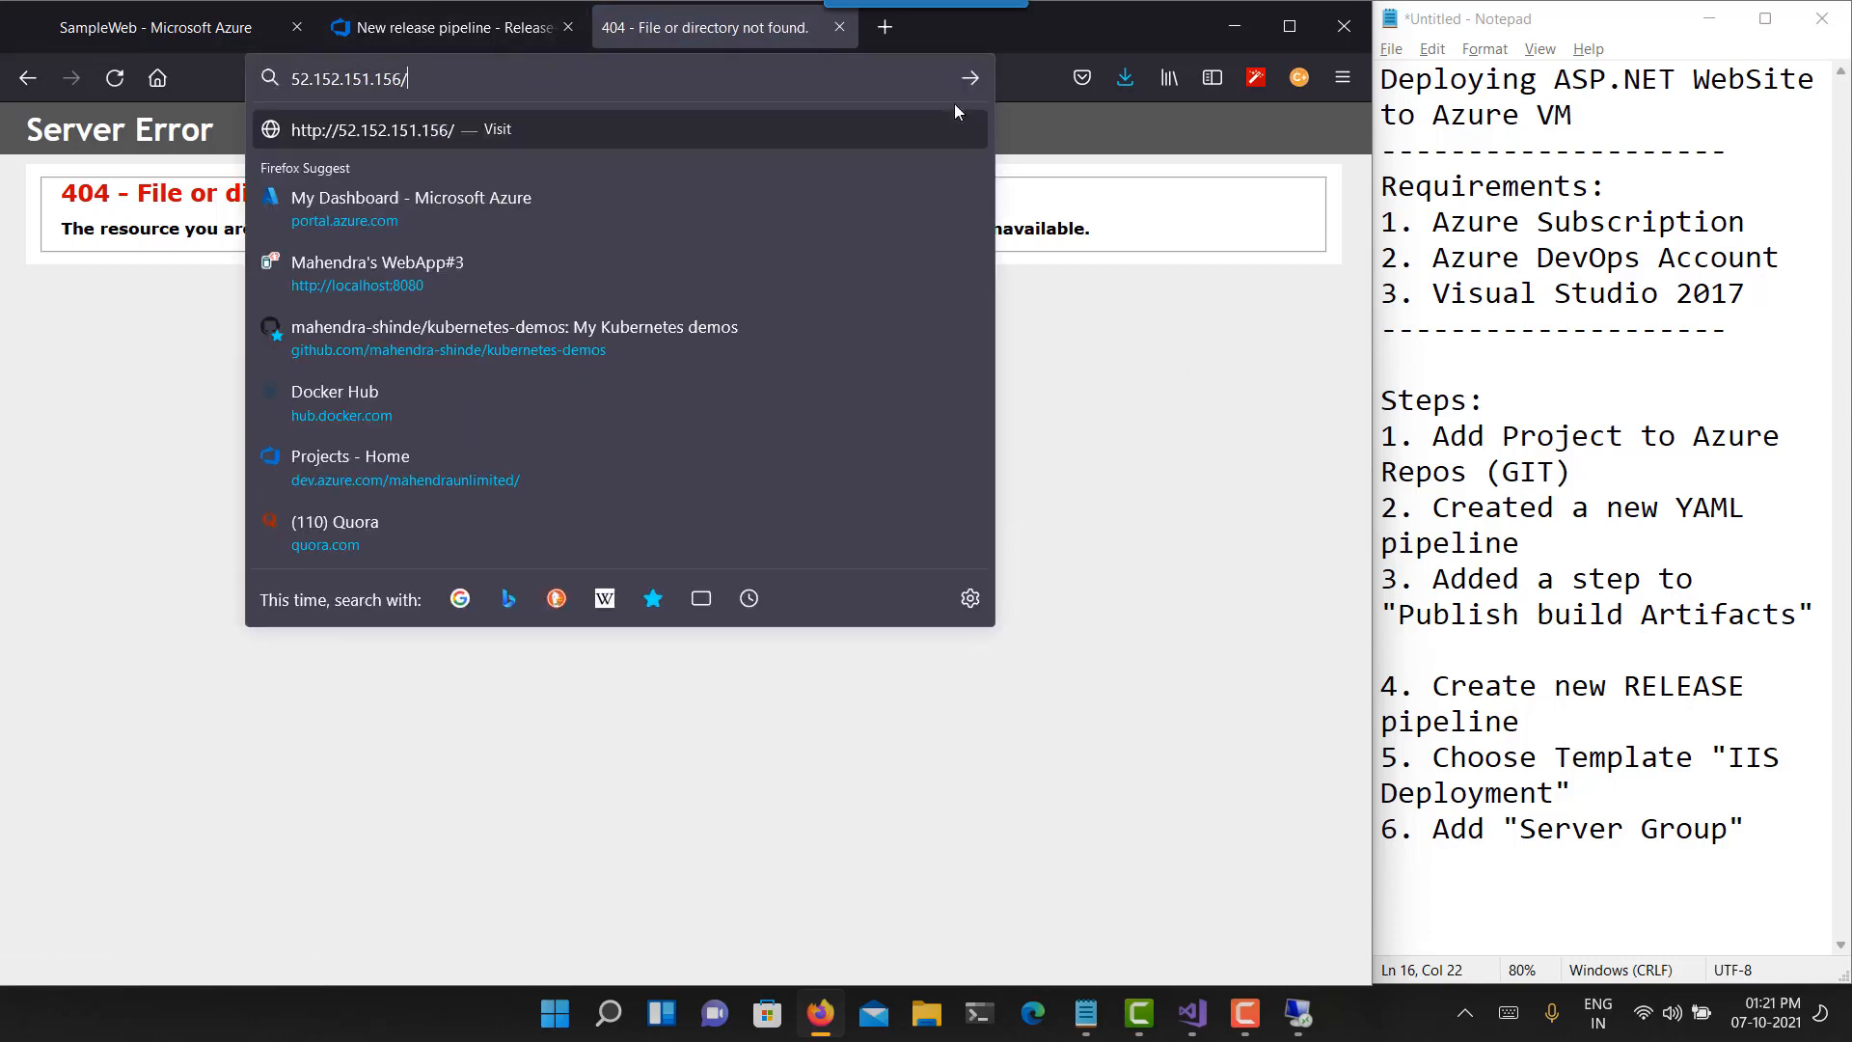
{"action": "key", "text": "Return"}
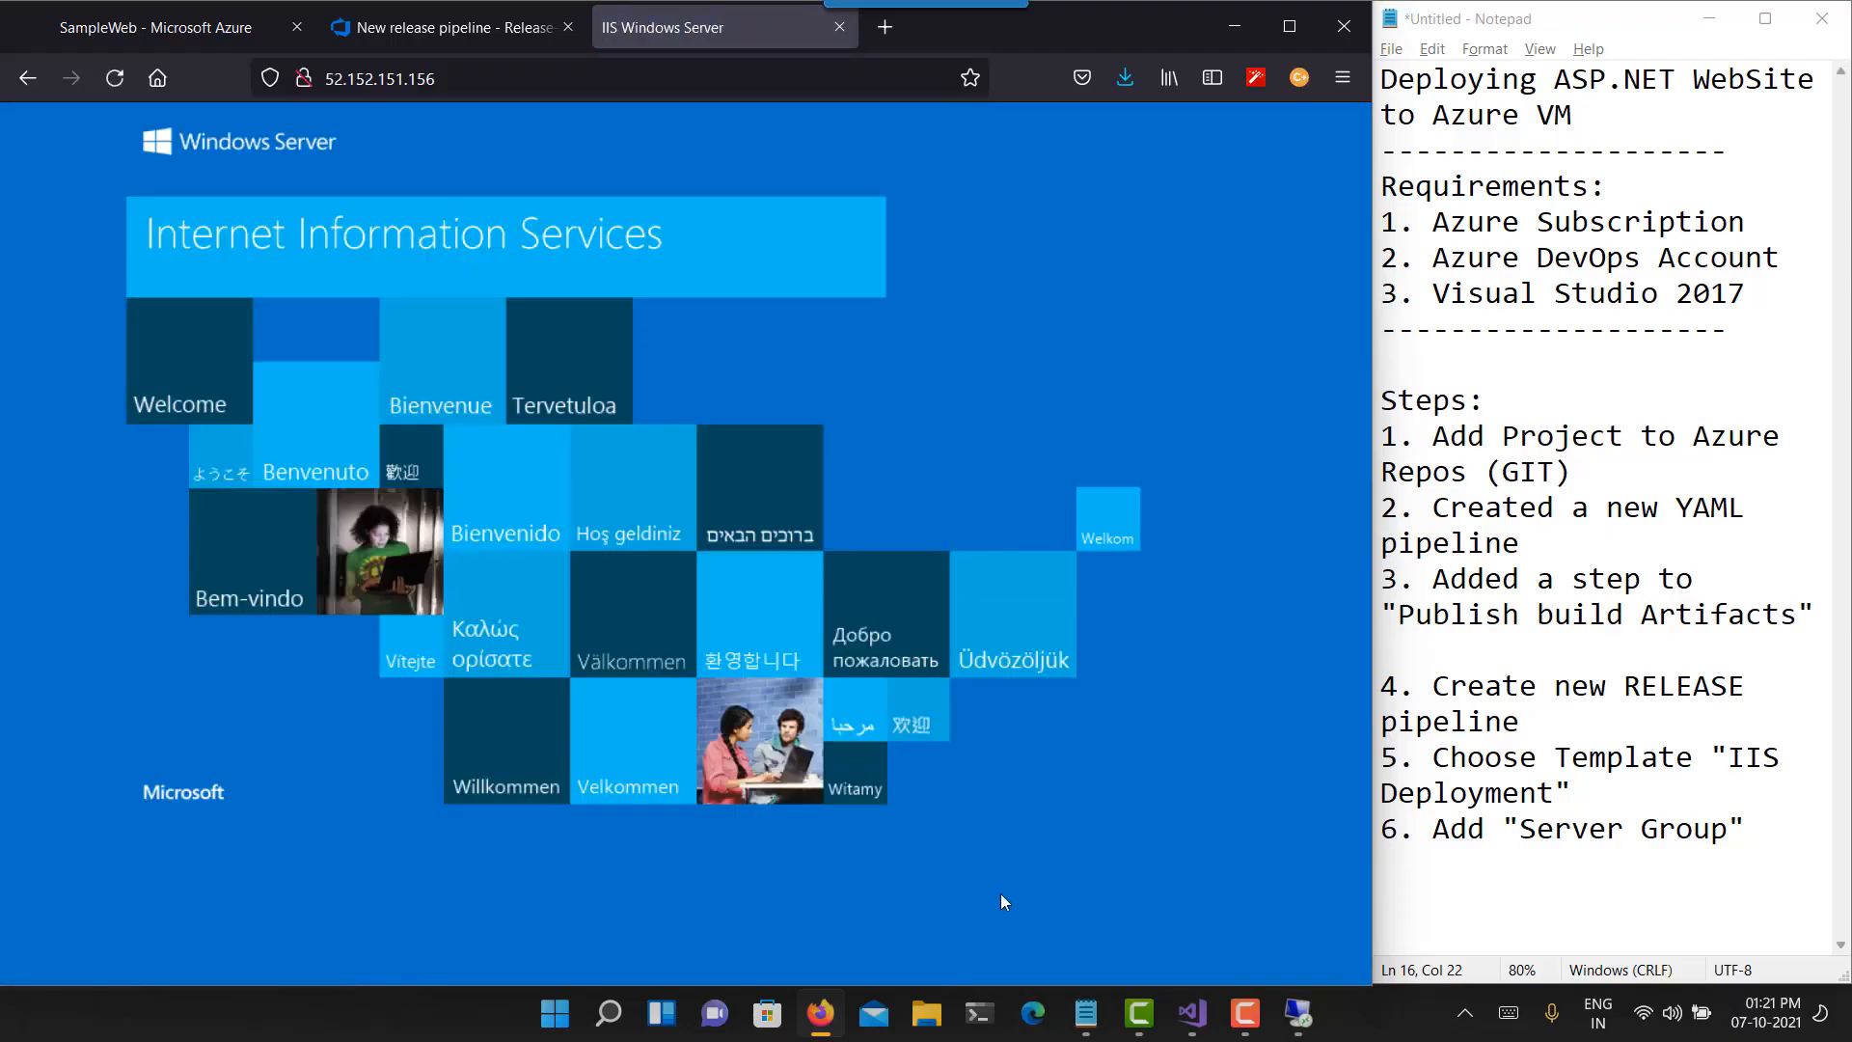
- Switch to the SampleWeb remote desktop session, open Server Manager and dismiss the Windows Admin Center message
{"action": "left_click", "coordinate": [1297, 1013]}
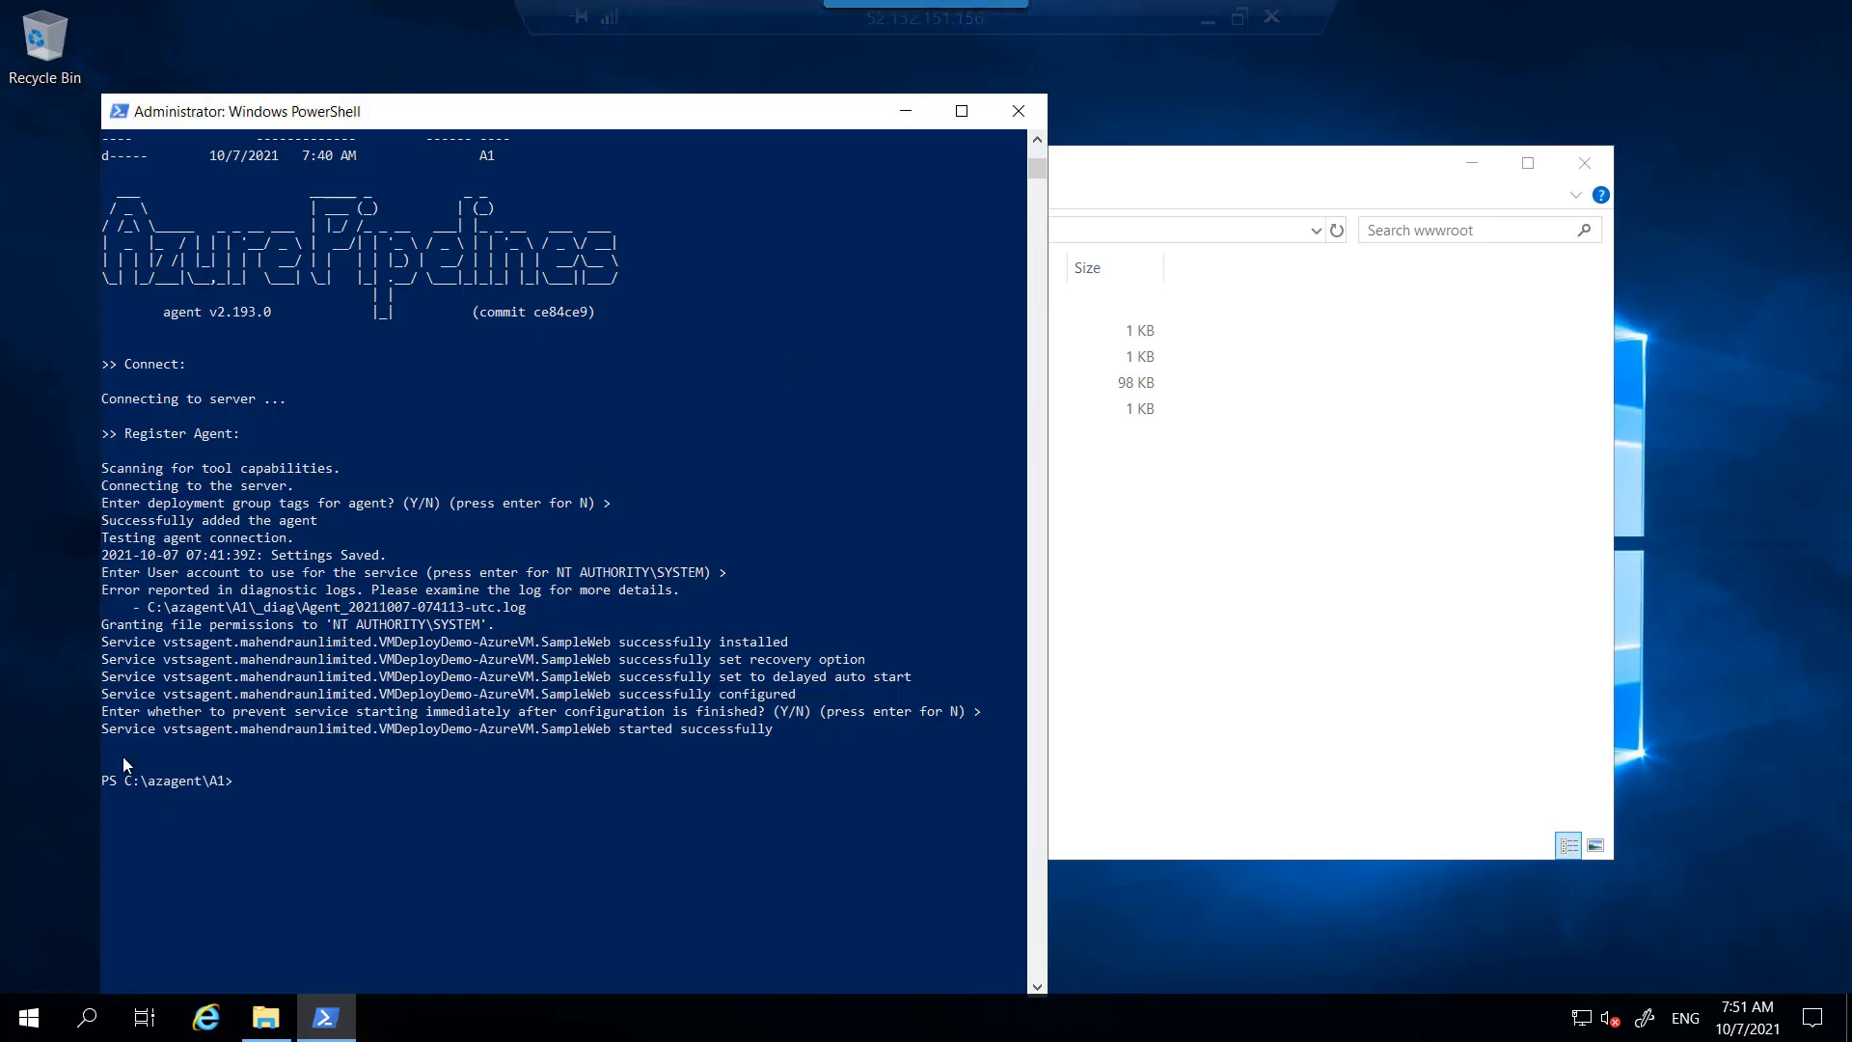
{"action": "left_click", "coordinate": [15, 1030]}
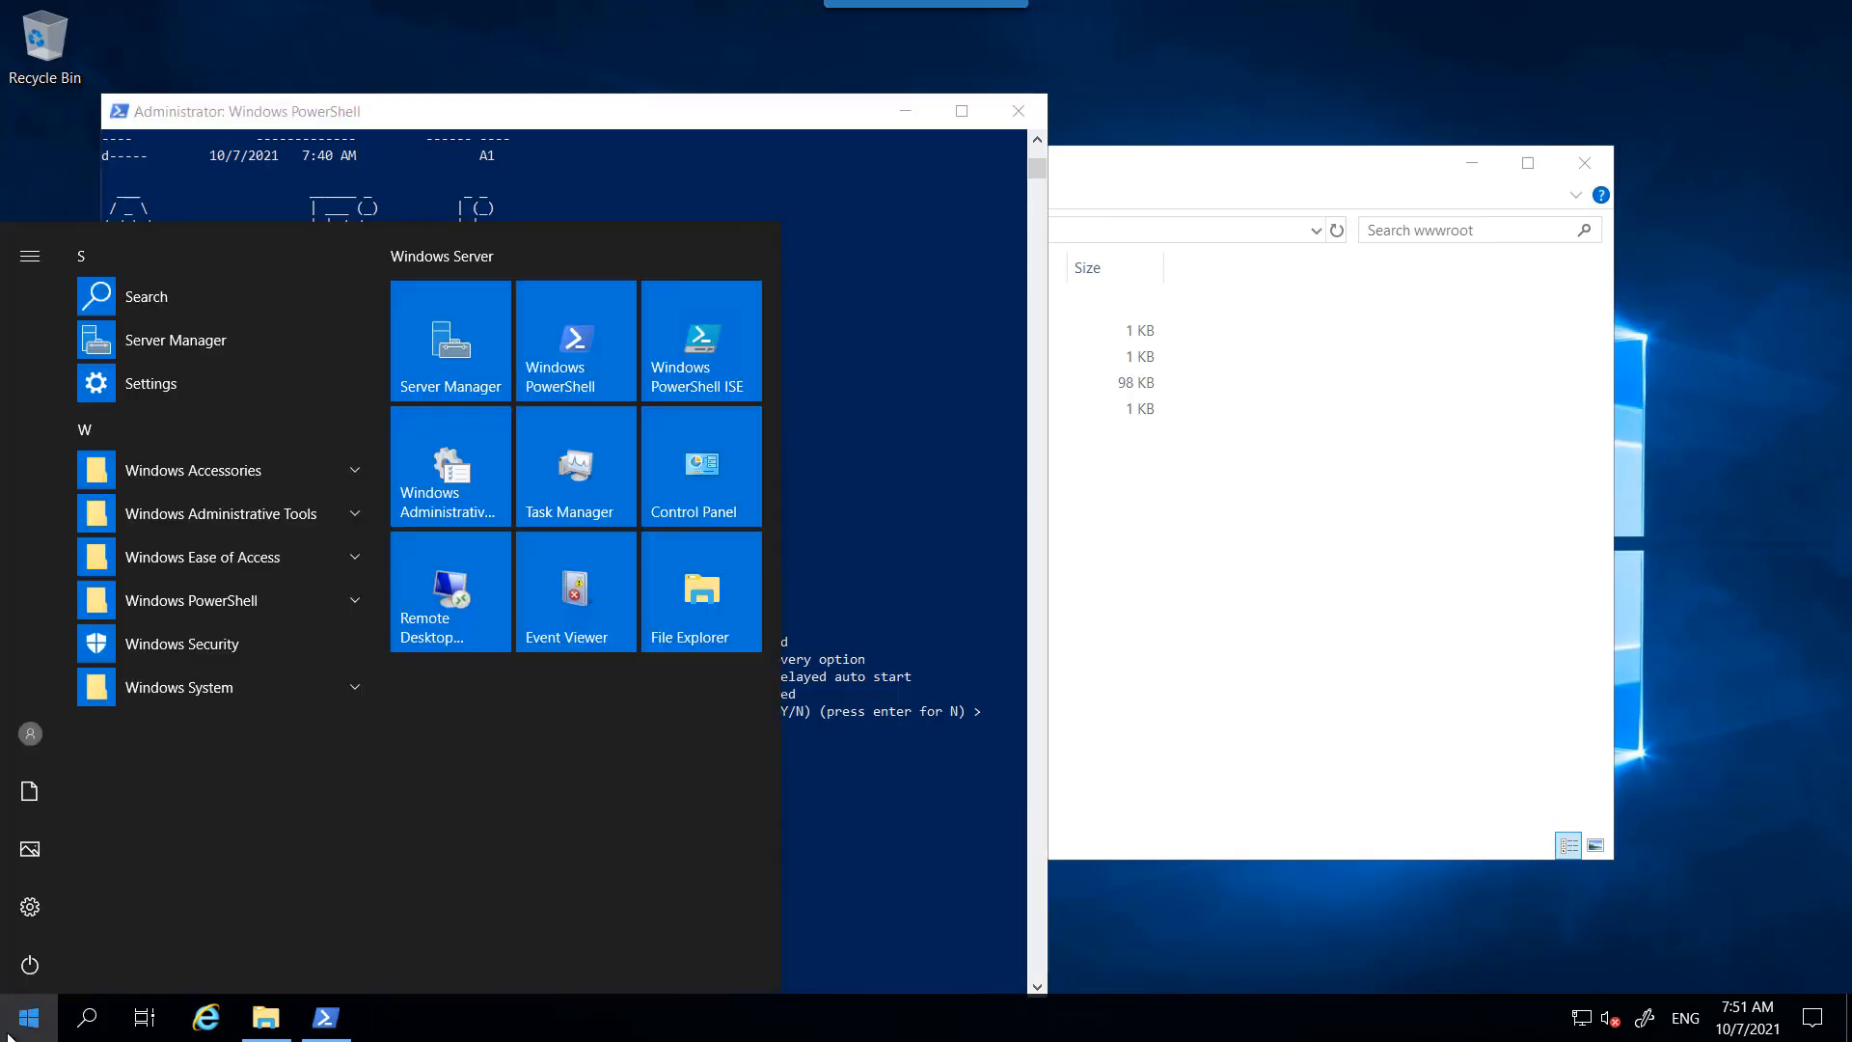
{"action": "left_click", "coordinate": [463, 382]}
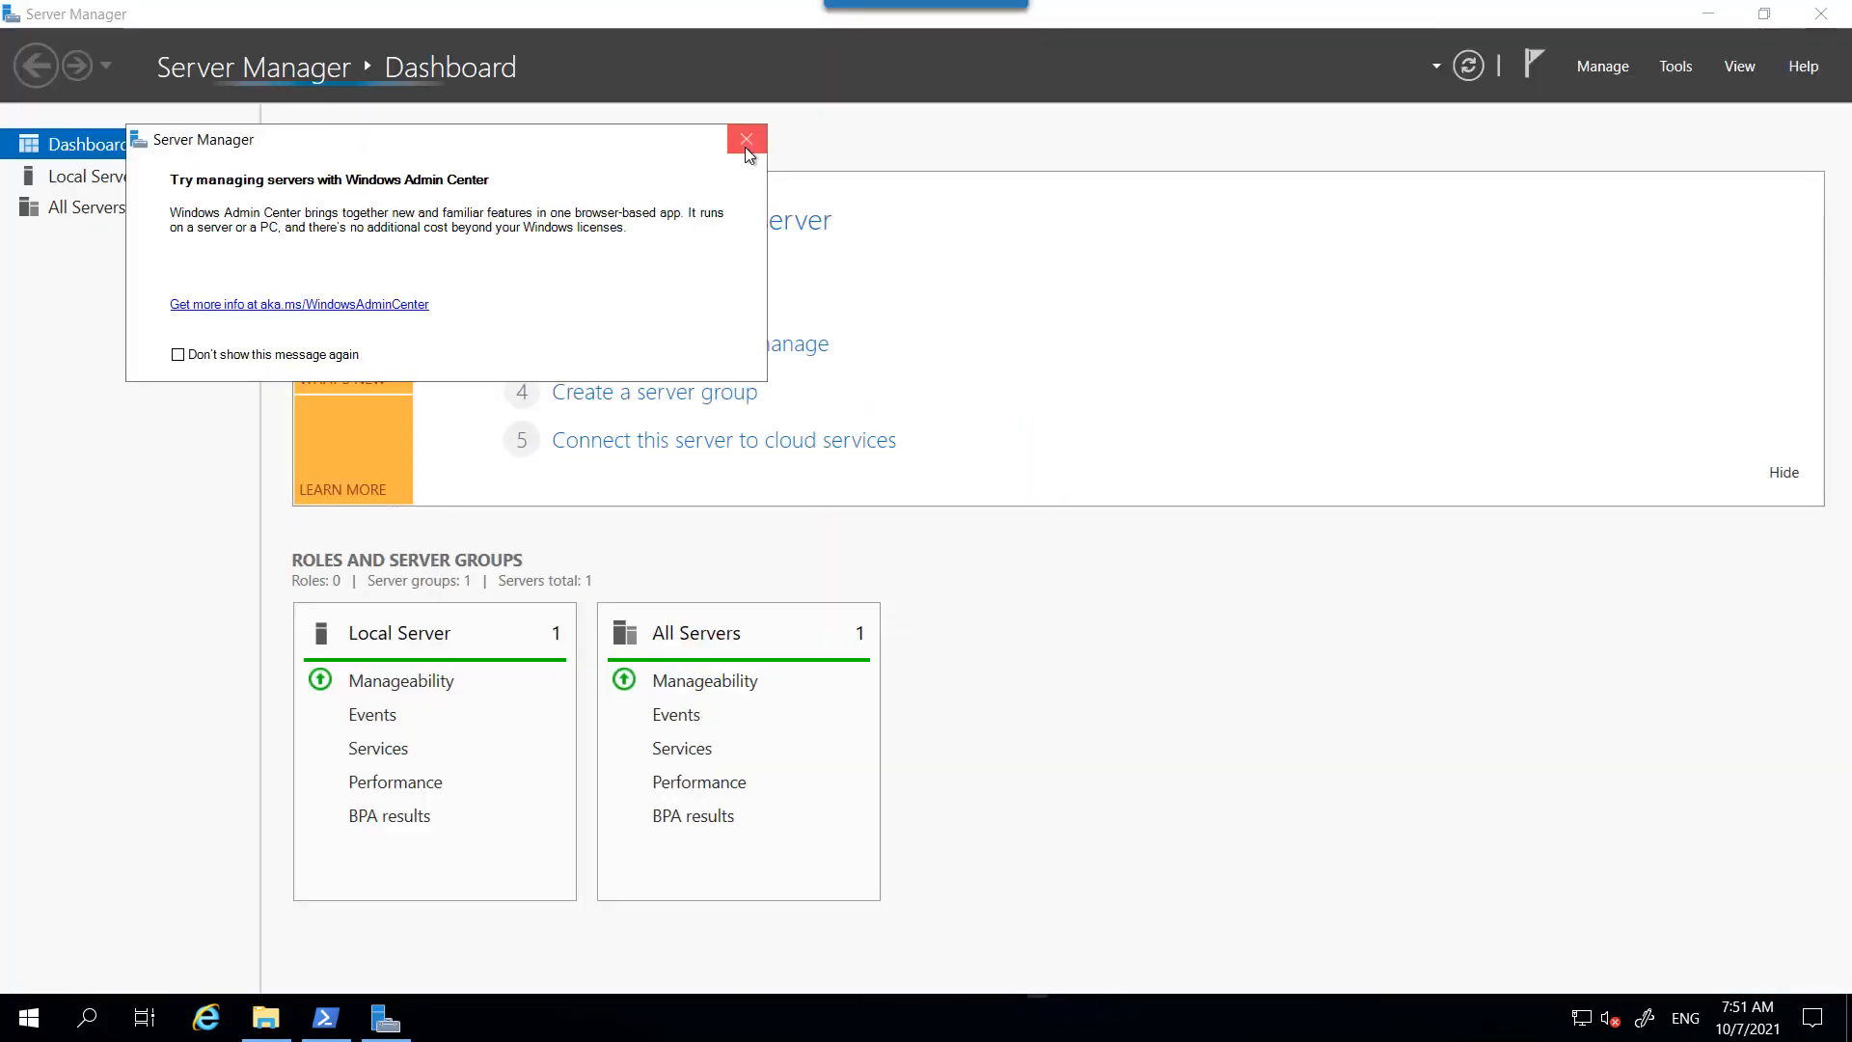
{"action": "left_click", "coordinate": [745, 141]}
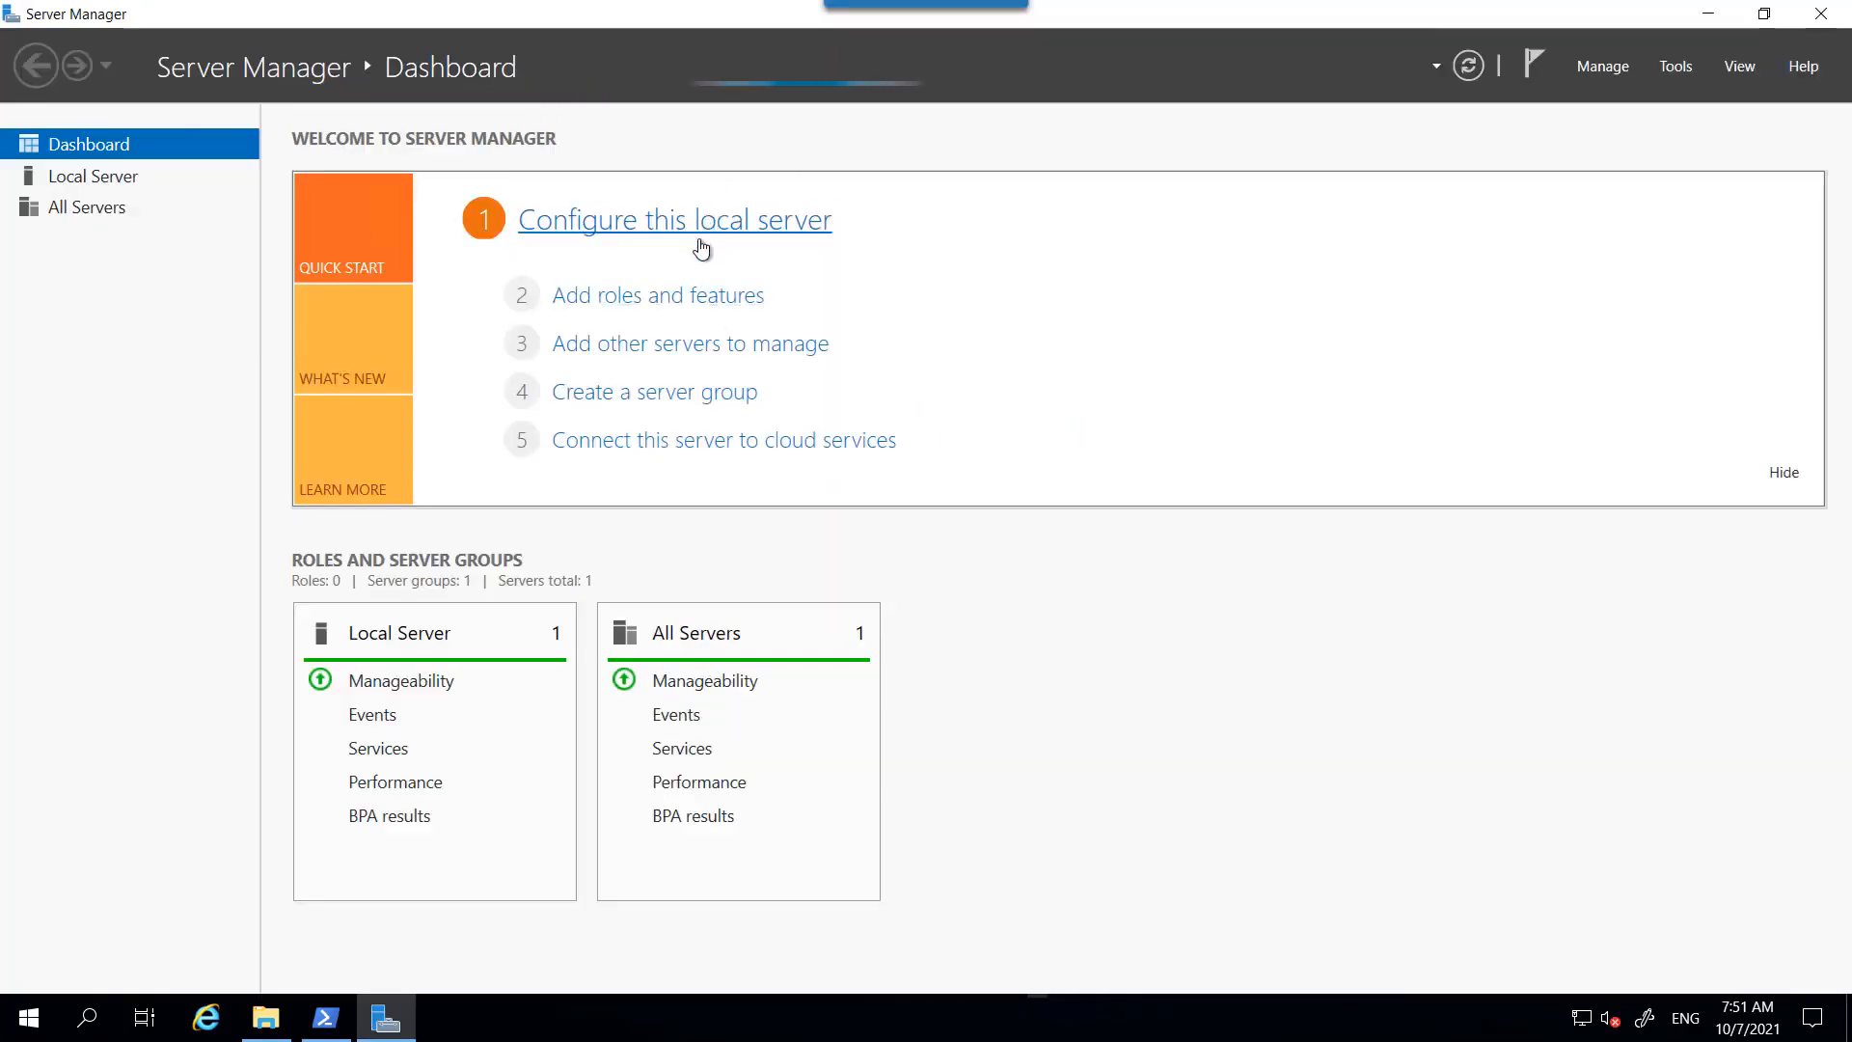
- Start the Add Roles and Features wizard for SampleWeb with role-based installation and advance to the server roles selection
{"action": "left_click", "coordinate": [682, 301]}
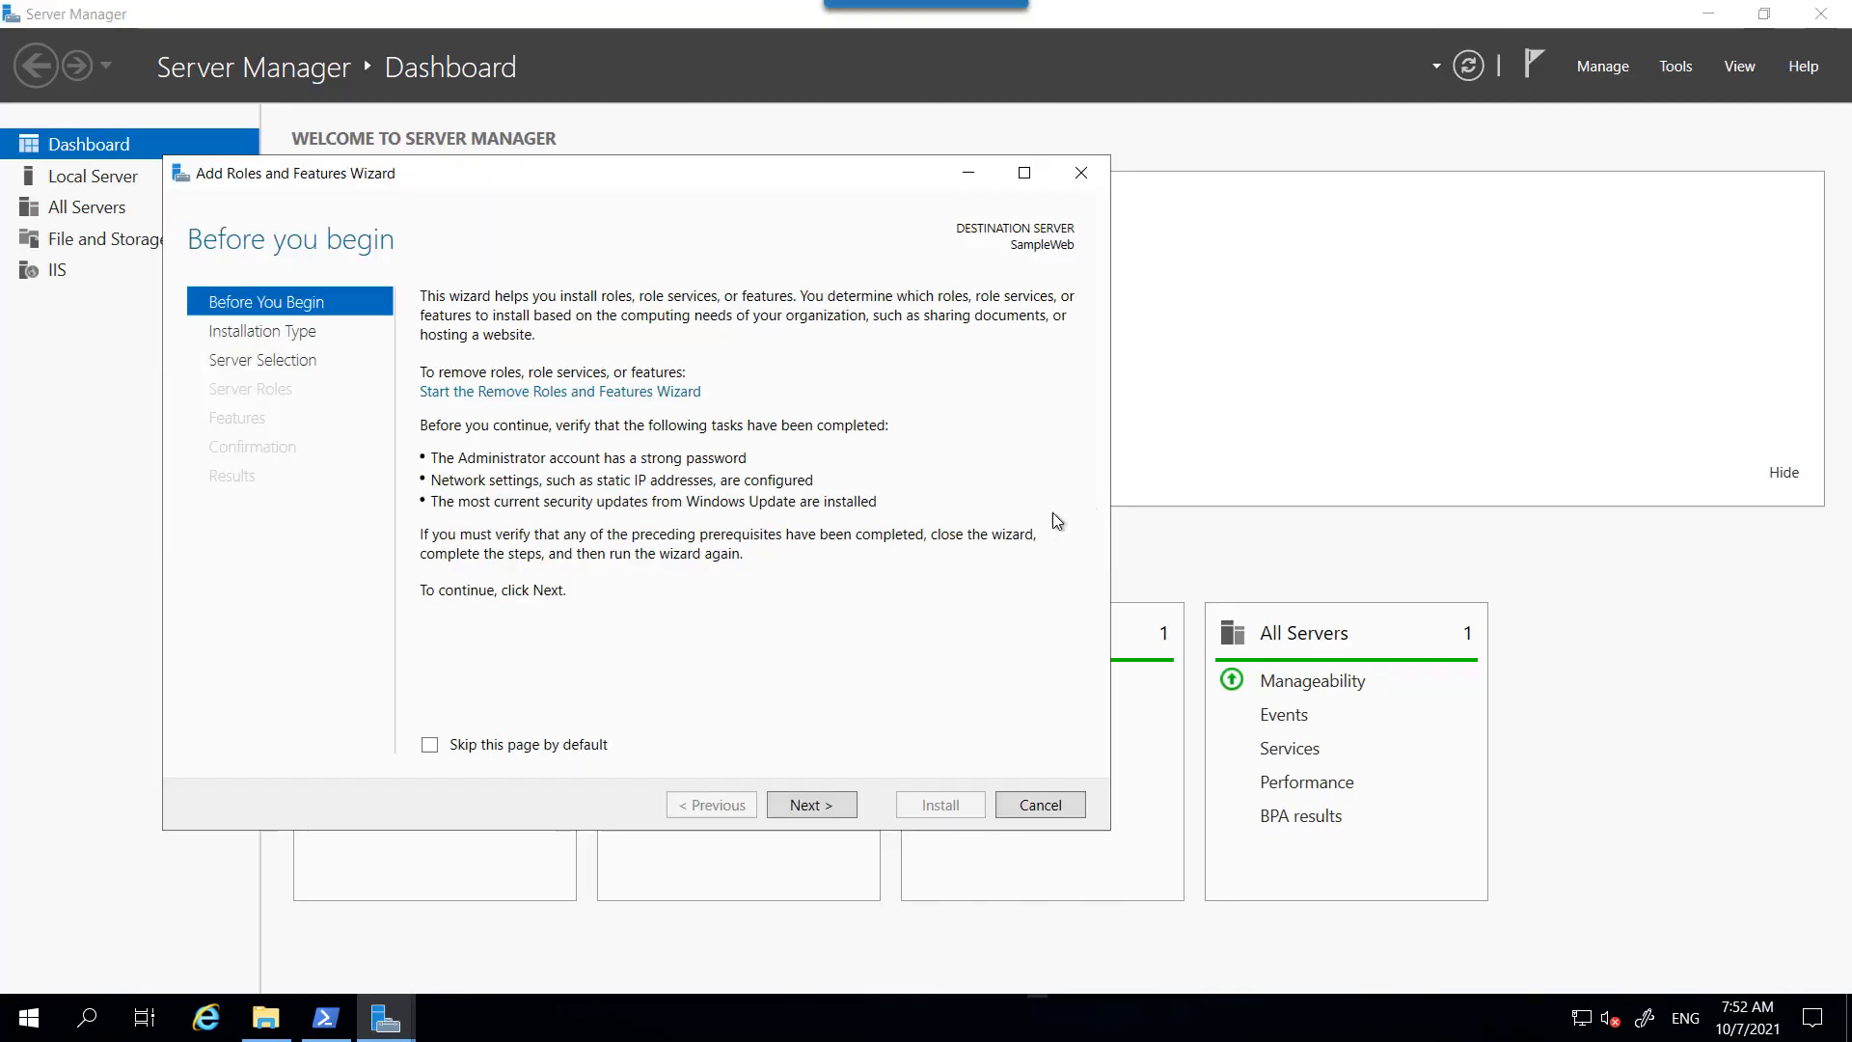
{"action": "left_click", "coordinate": [839, 803]}
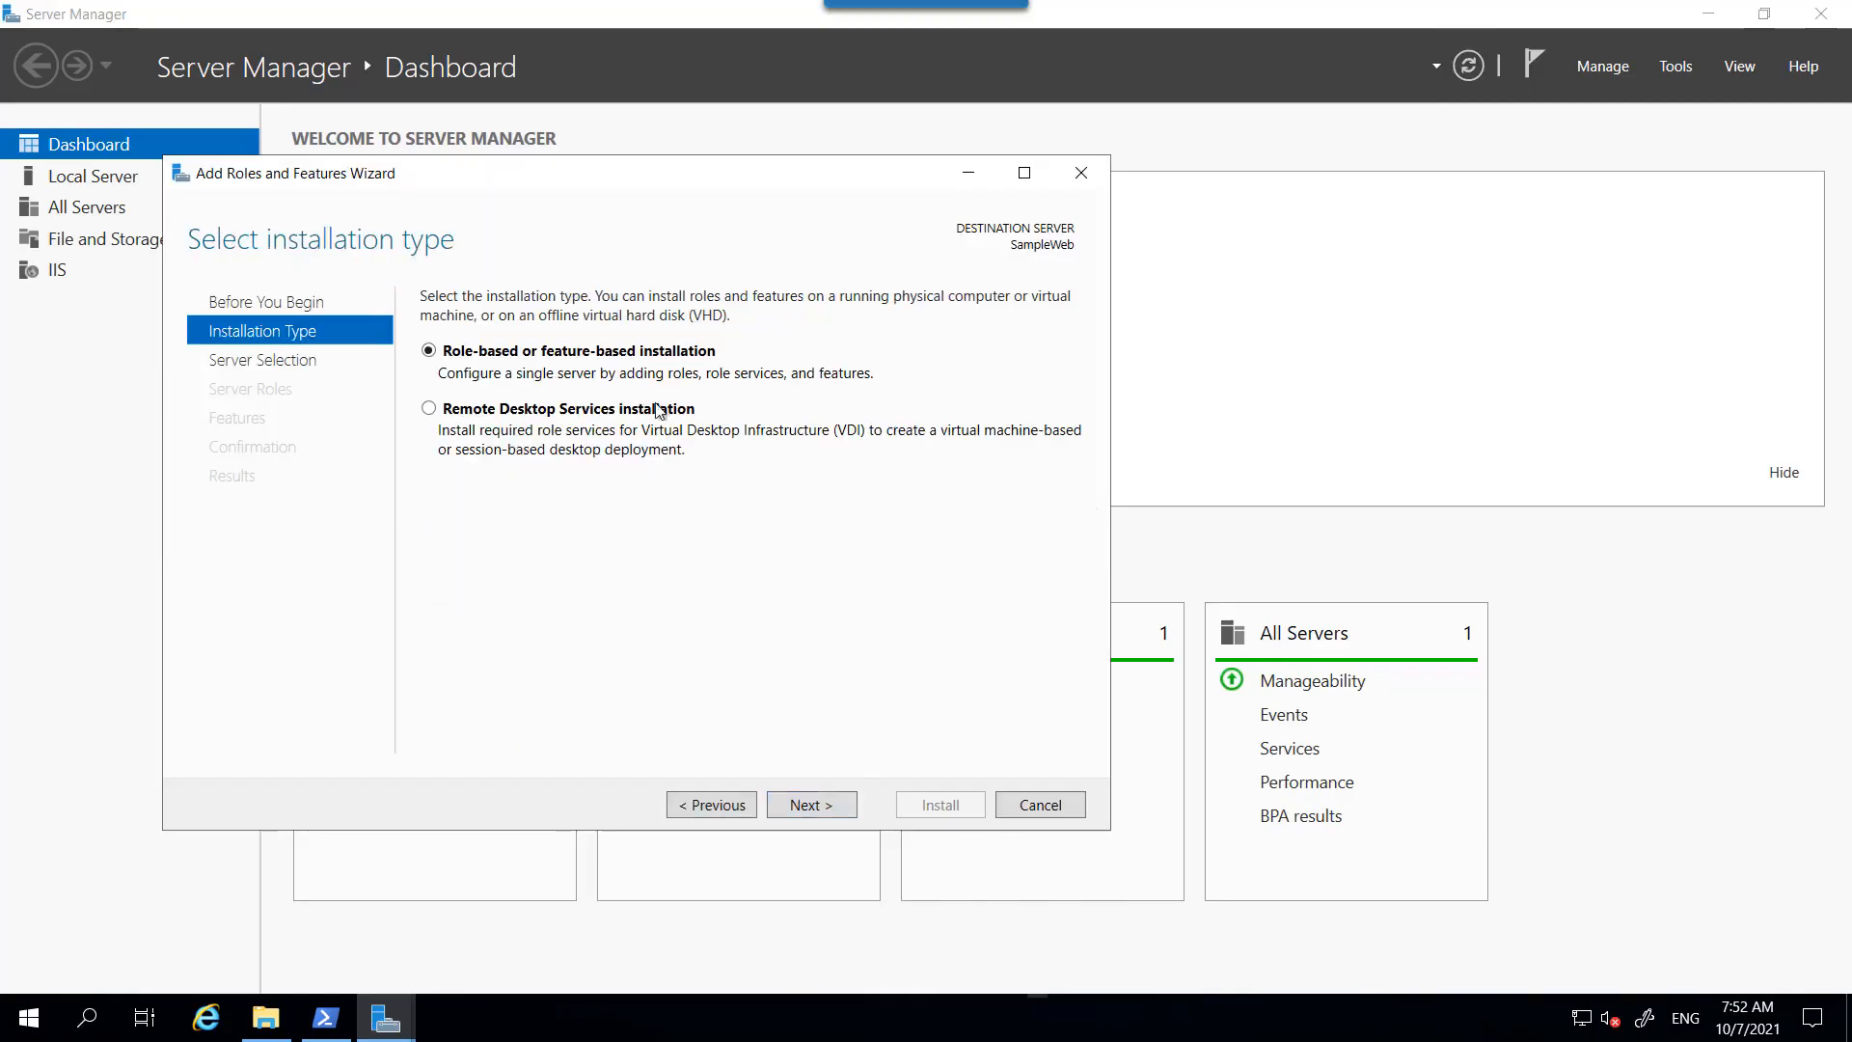
{"action": "left_click", "coordinate": [818, 808]}
{"action": "left_click", "coordinate": [818, 807]}
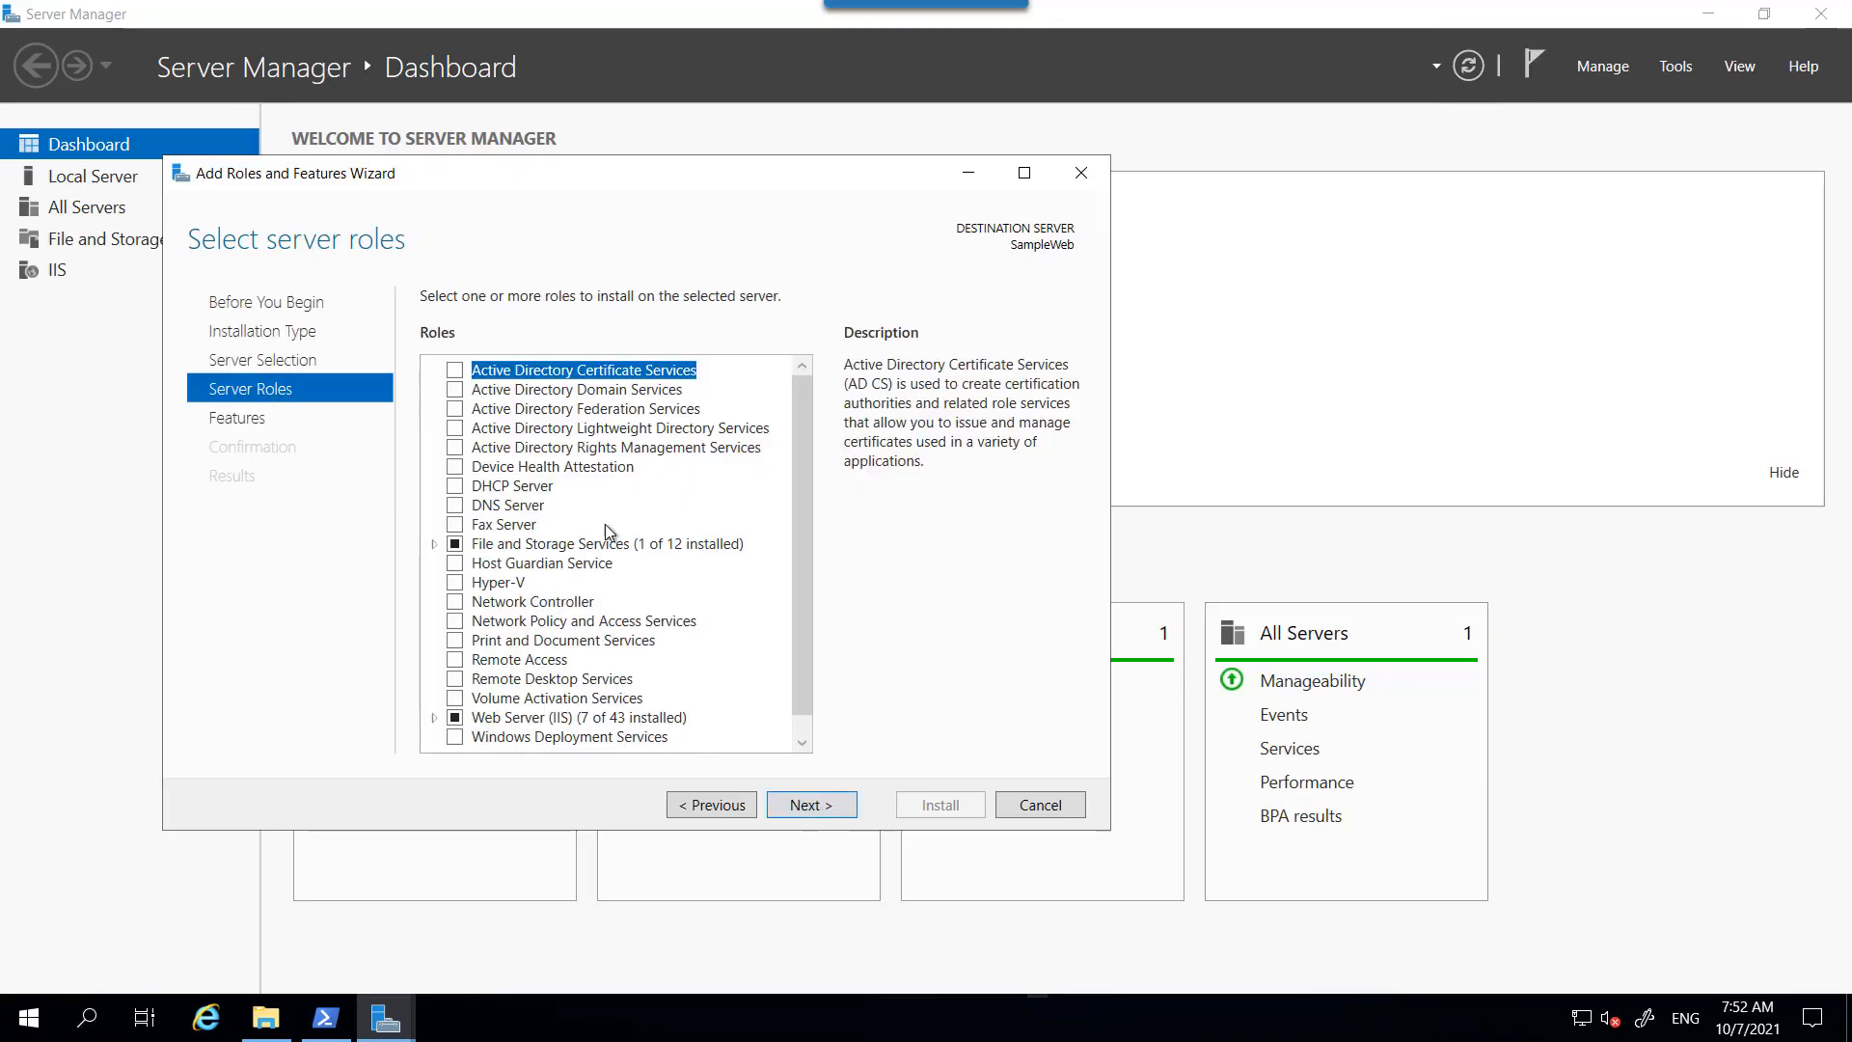
- Select ASP.NET 4.7 under Web Server (IIS), Application Development, and add its required features including management tools
{"action": "scroll", "coordinate": [663, 518], "scroll_direction": "down", "scroll_amount": 1}
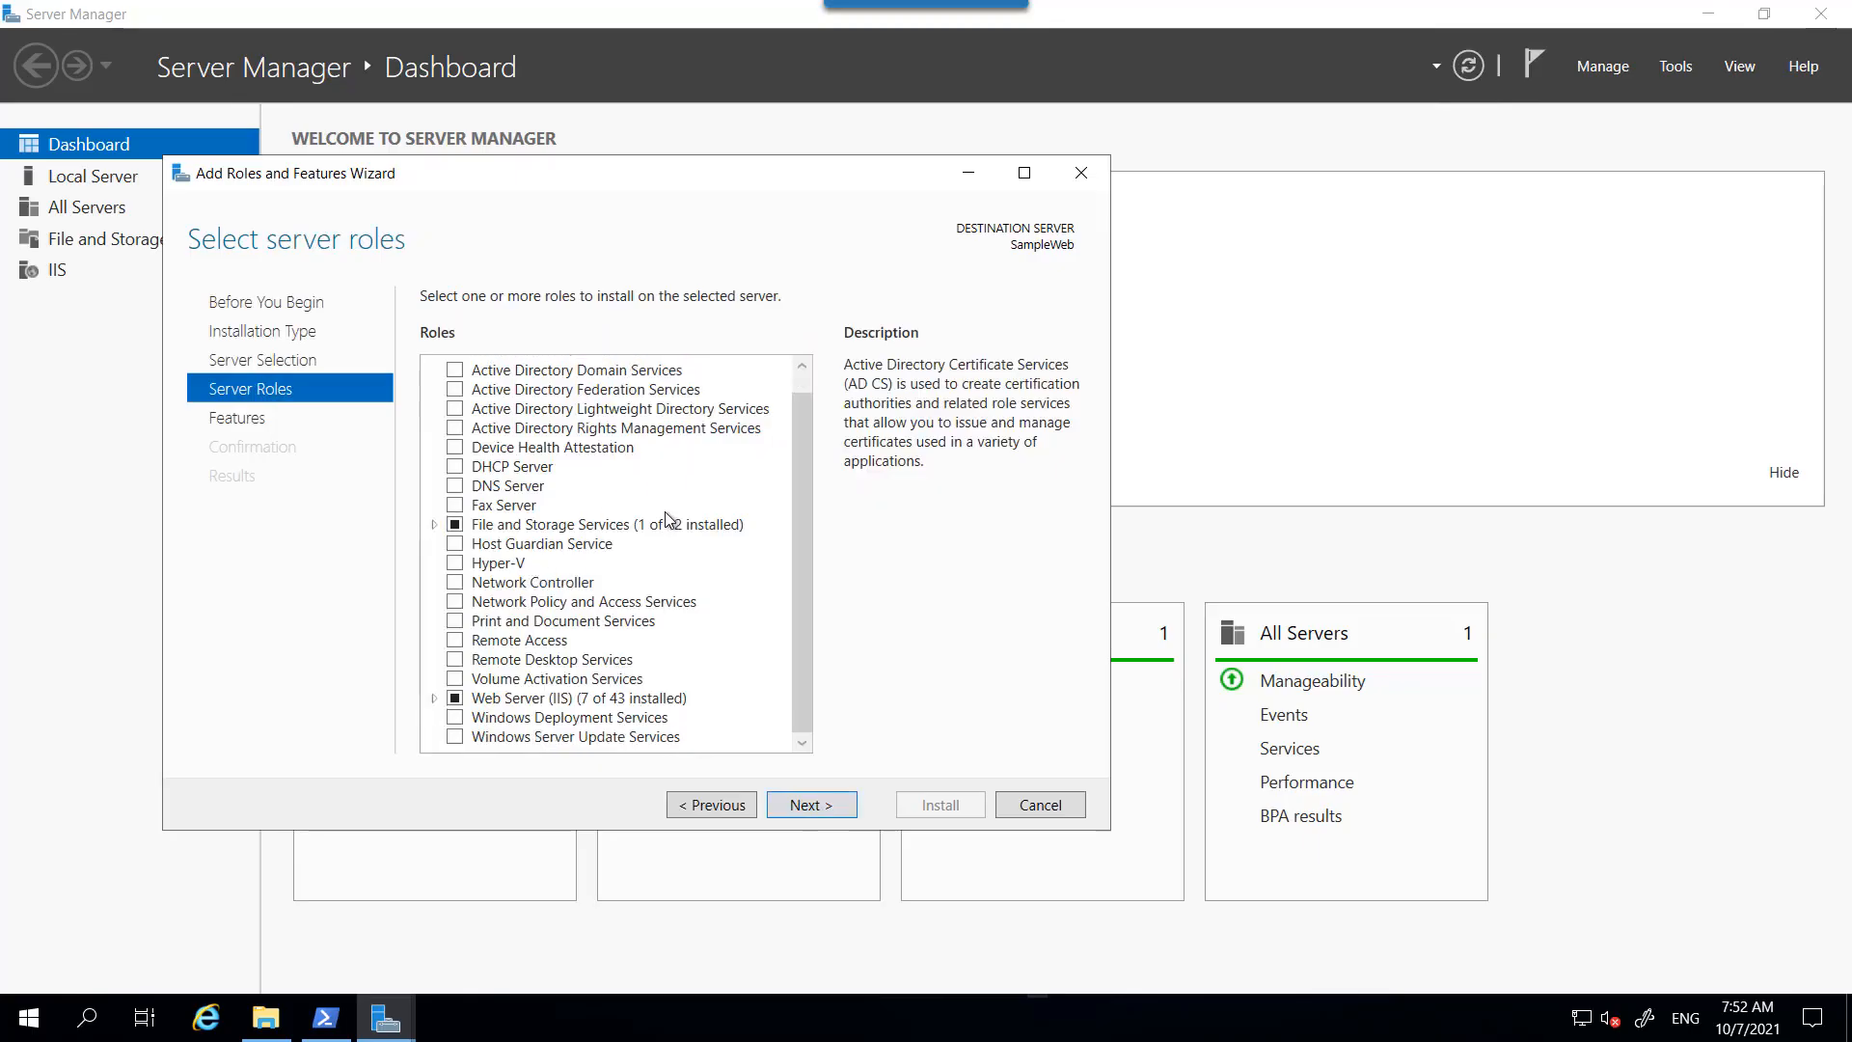
{"action": "double_click", "coordinate": [584, 696]}
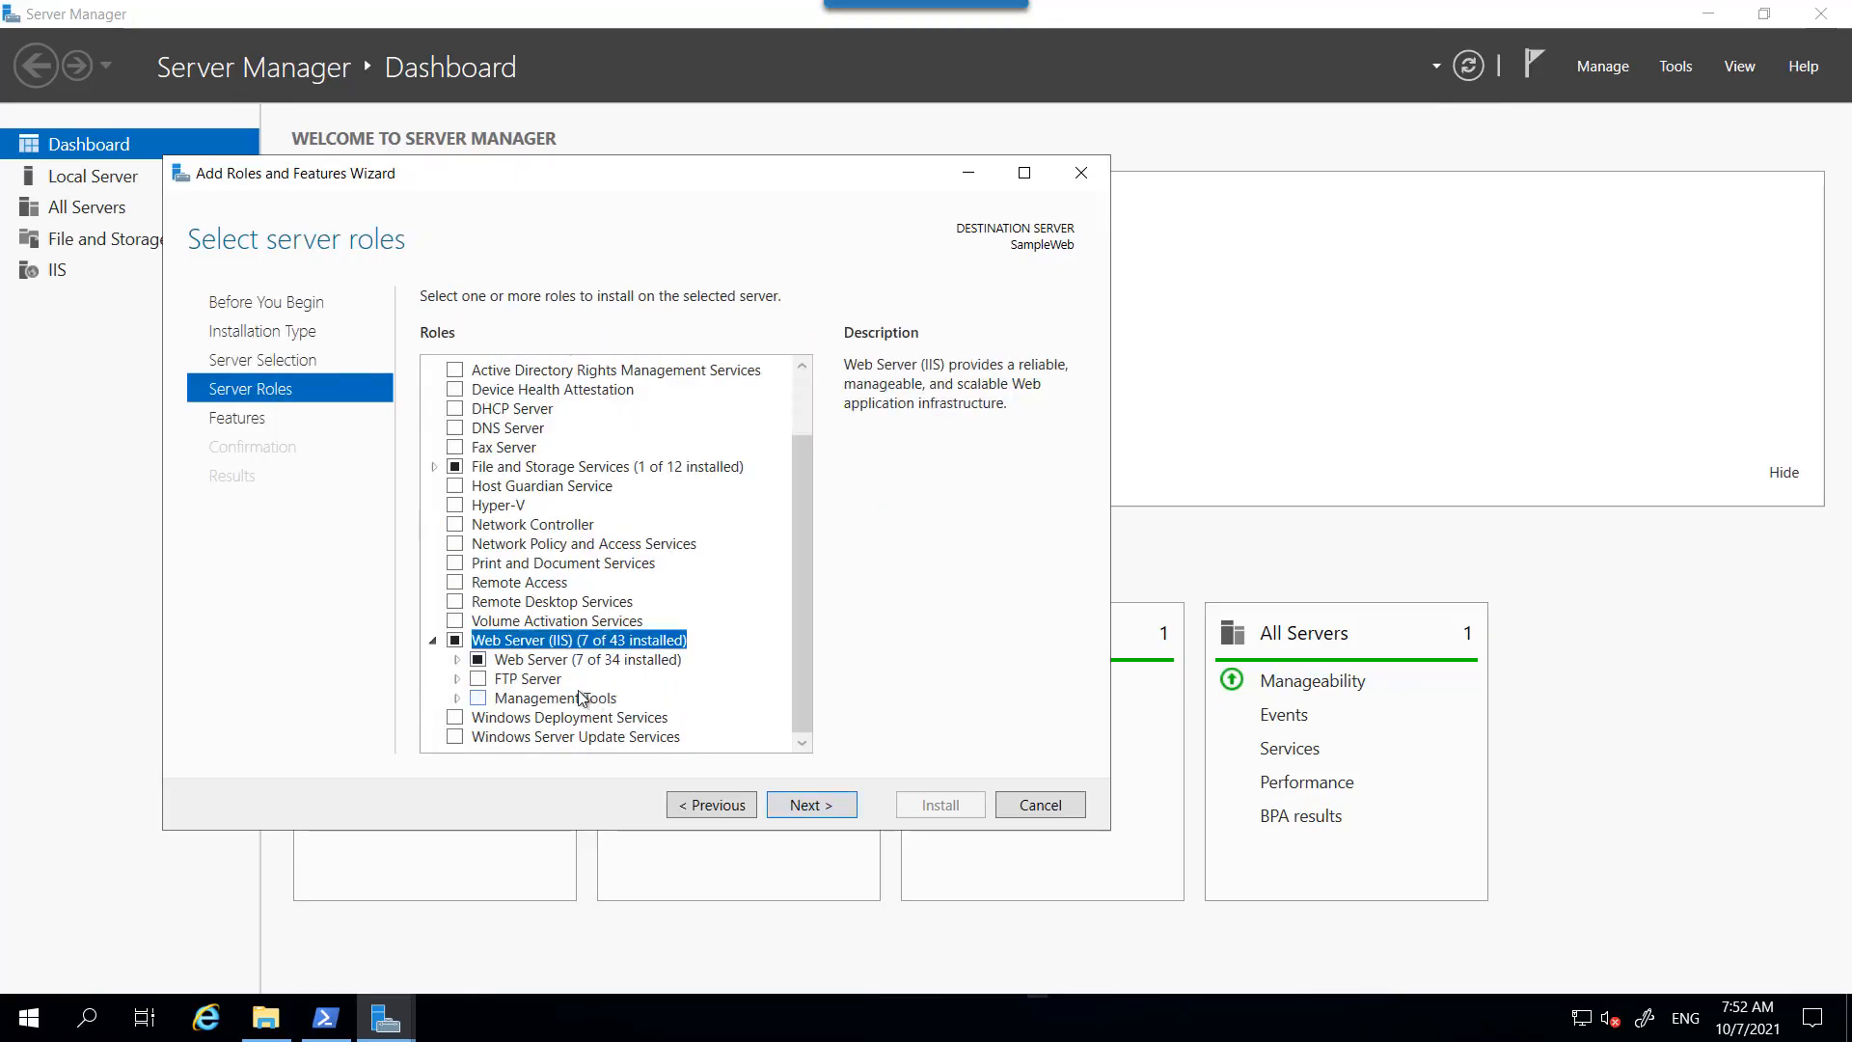
{"action": "left_click", "coordinate": [462, 660]}
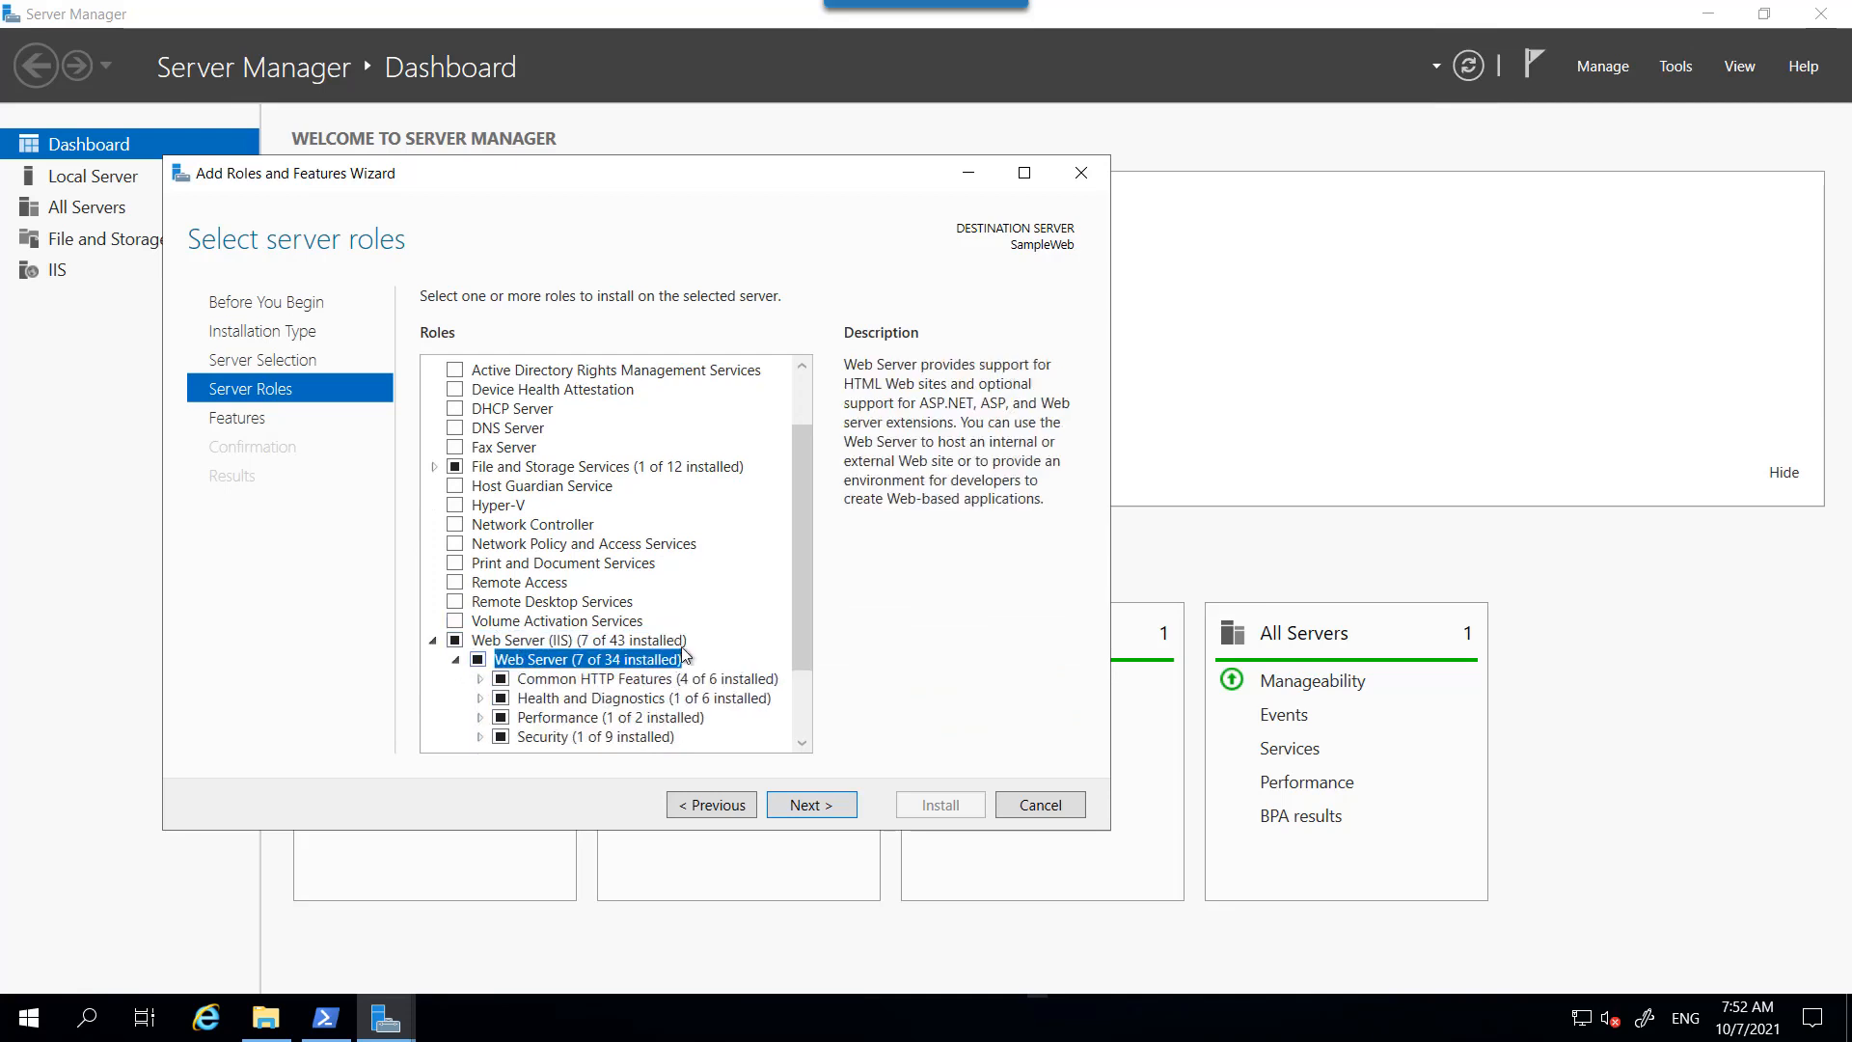
{"action": "scroll", "coordinate": [685, 656], "scroll_direction": "down", "scroll_amount": 2}
{"action": "left_click", "coordinate": [600, 660]}
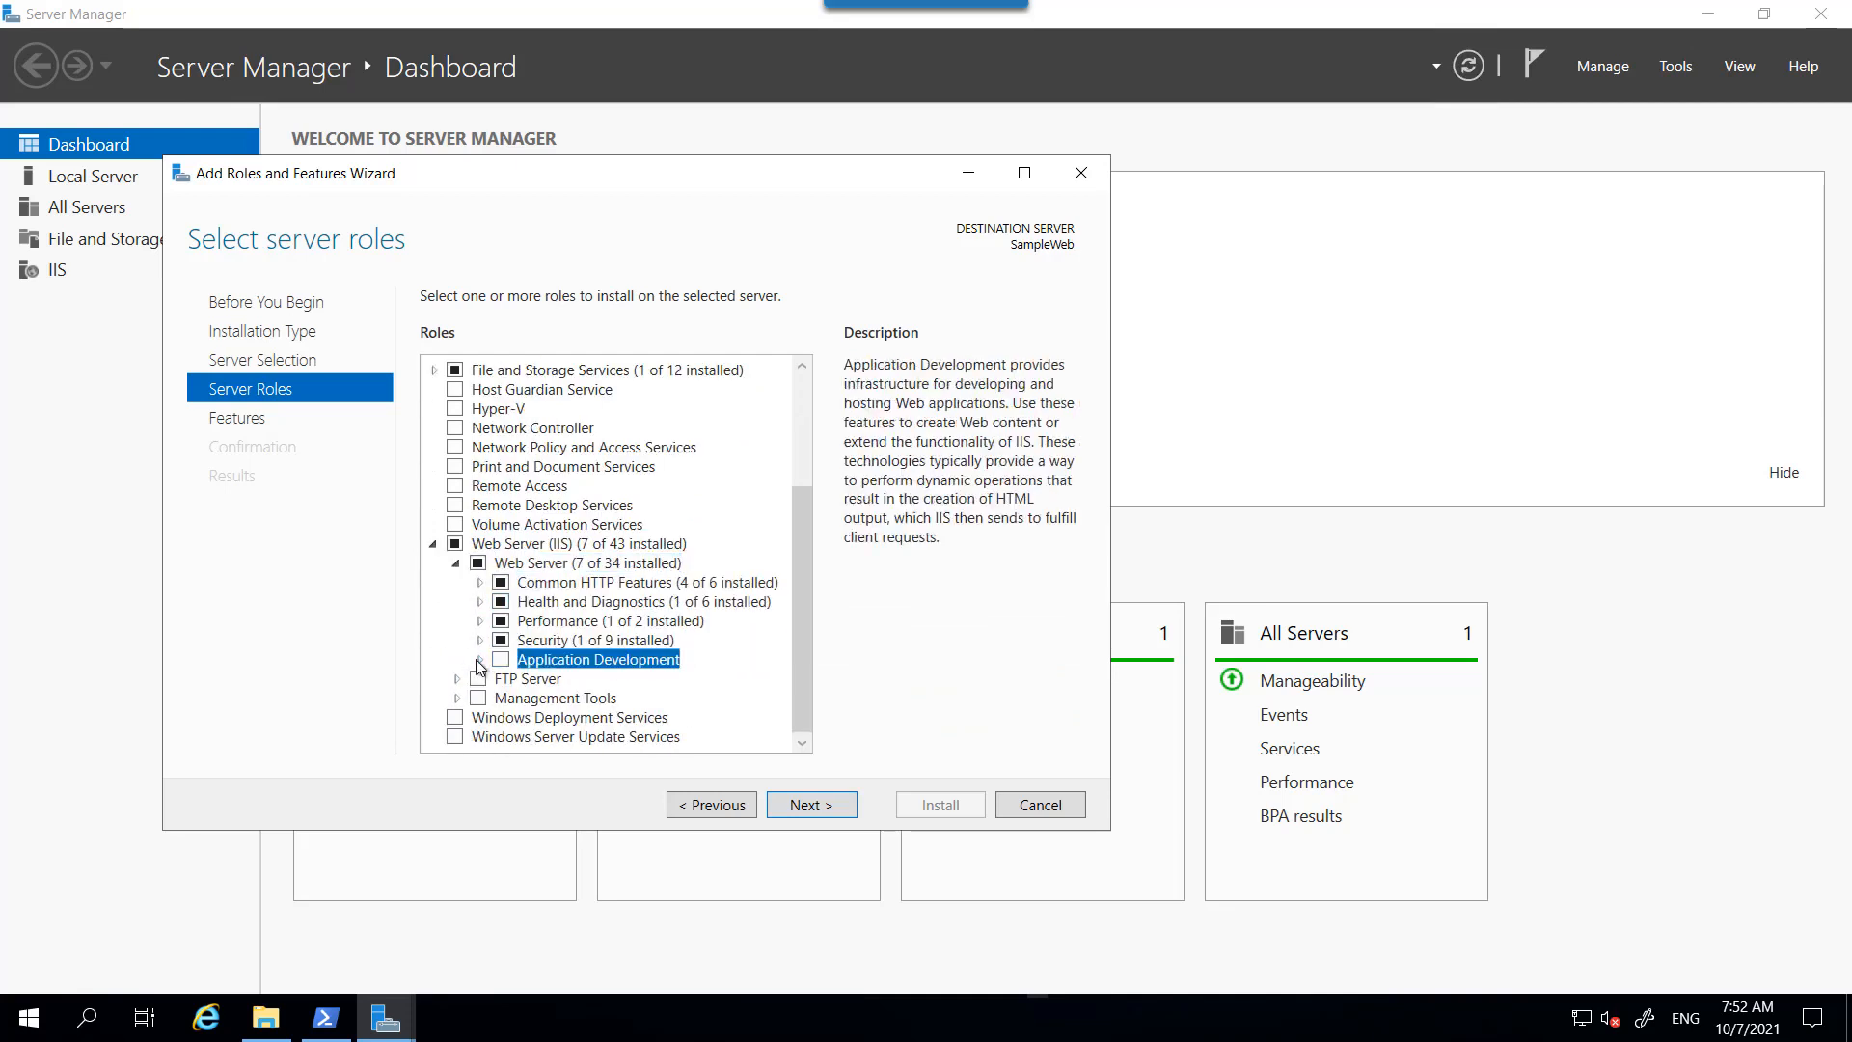
{"action": "left_click", "coordinate": [479, 662]}
{"action": "scroll", "coordinate": [739, 675], "scroll_direction": "down", "scroll_amount": 1}
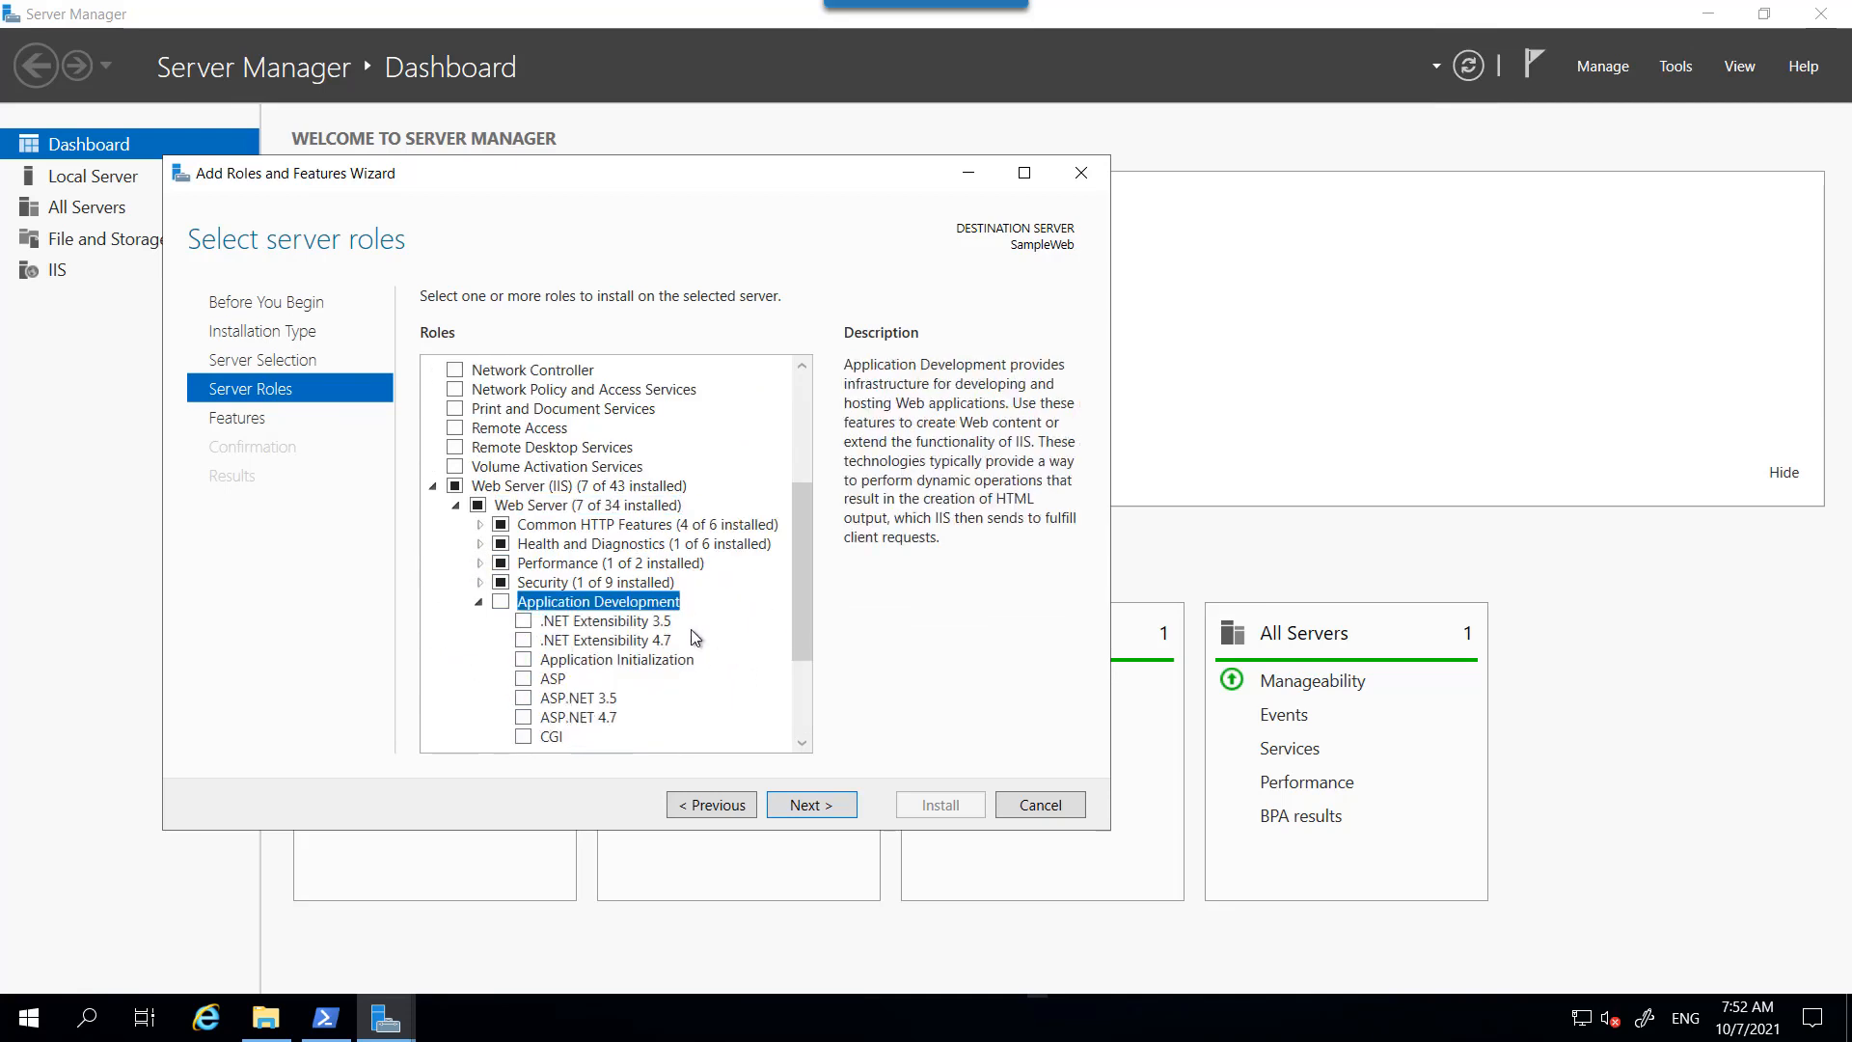
{"action": "scroll", "coordinate": [683, 679], "scroll_direction": "down", "scroll_amount": 2}
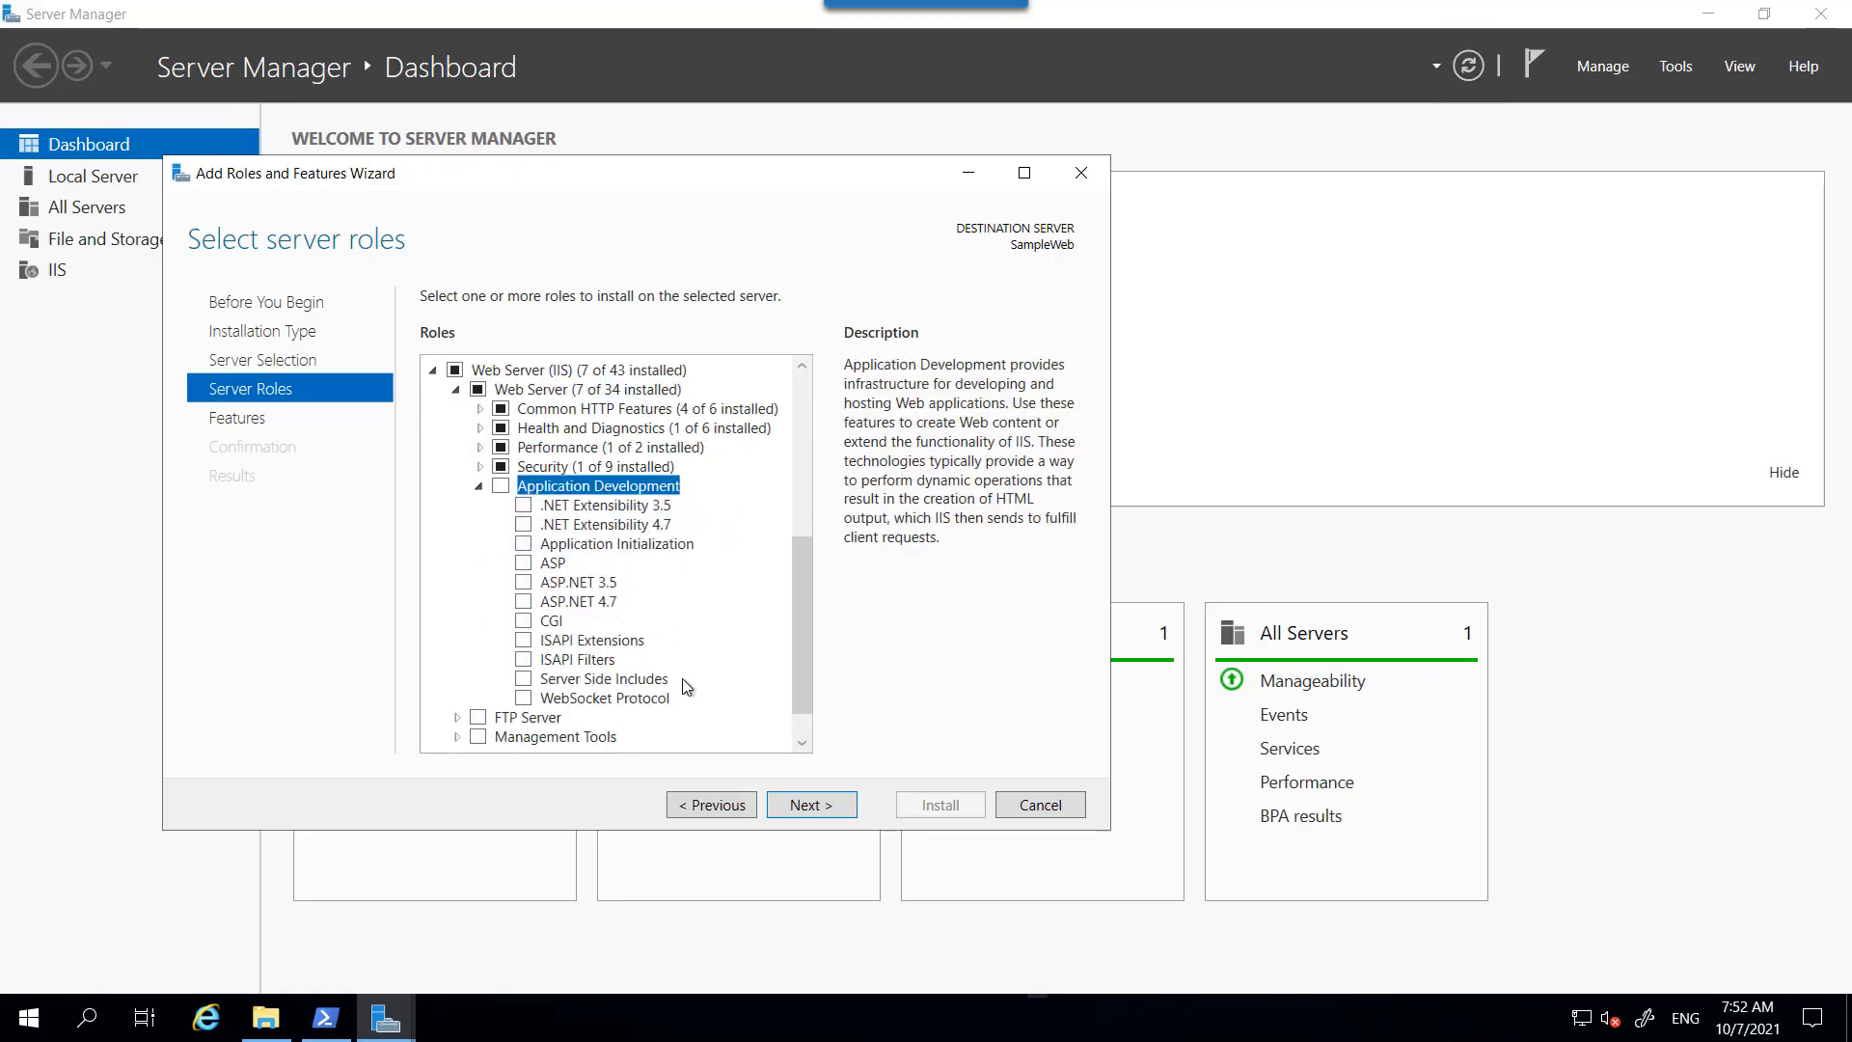
{"action": "left_click", "coordinate": [602, 605]}
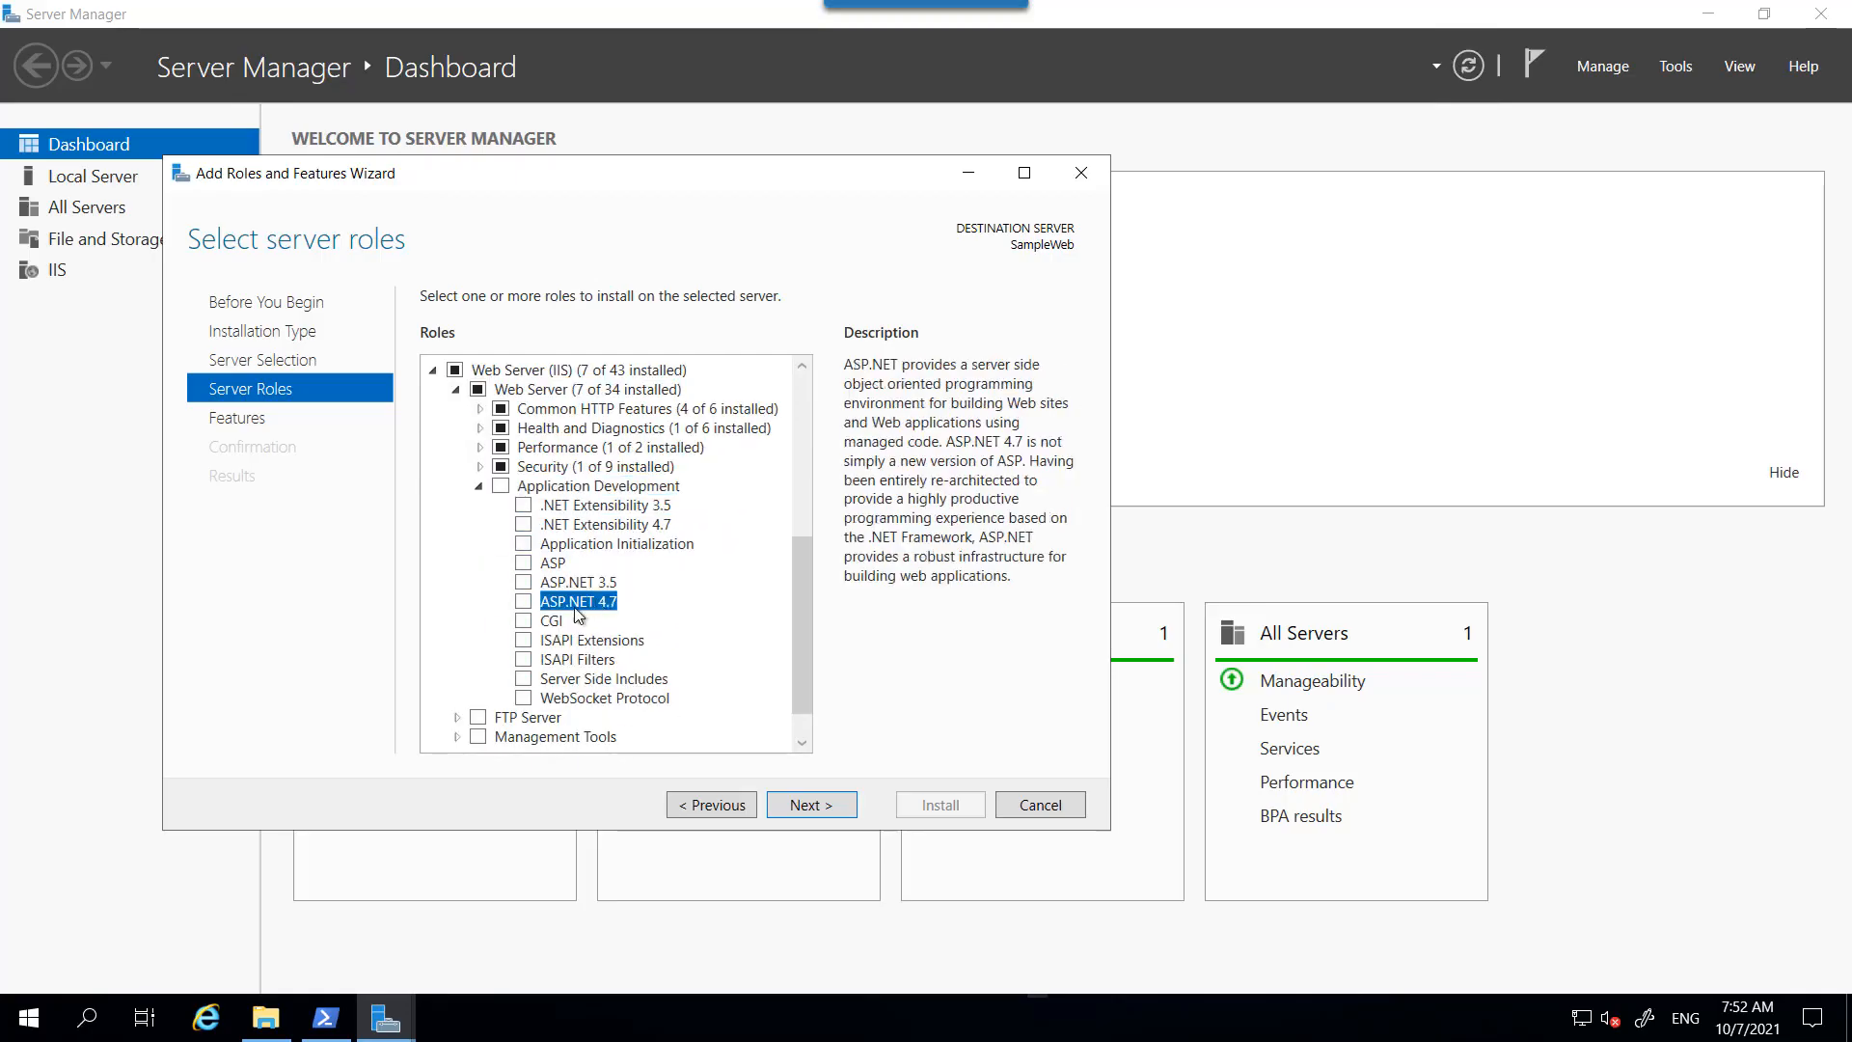
{"action": "left_click", "coordinate": [524, 601]}
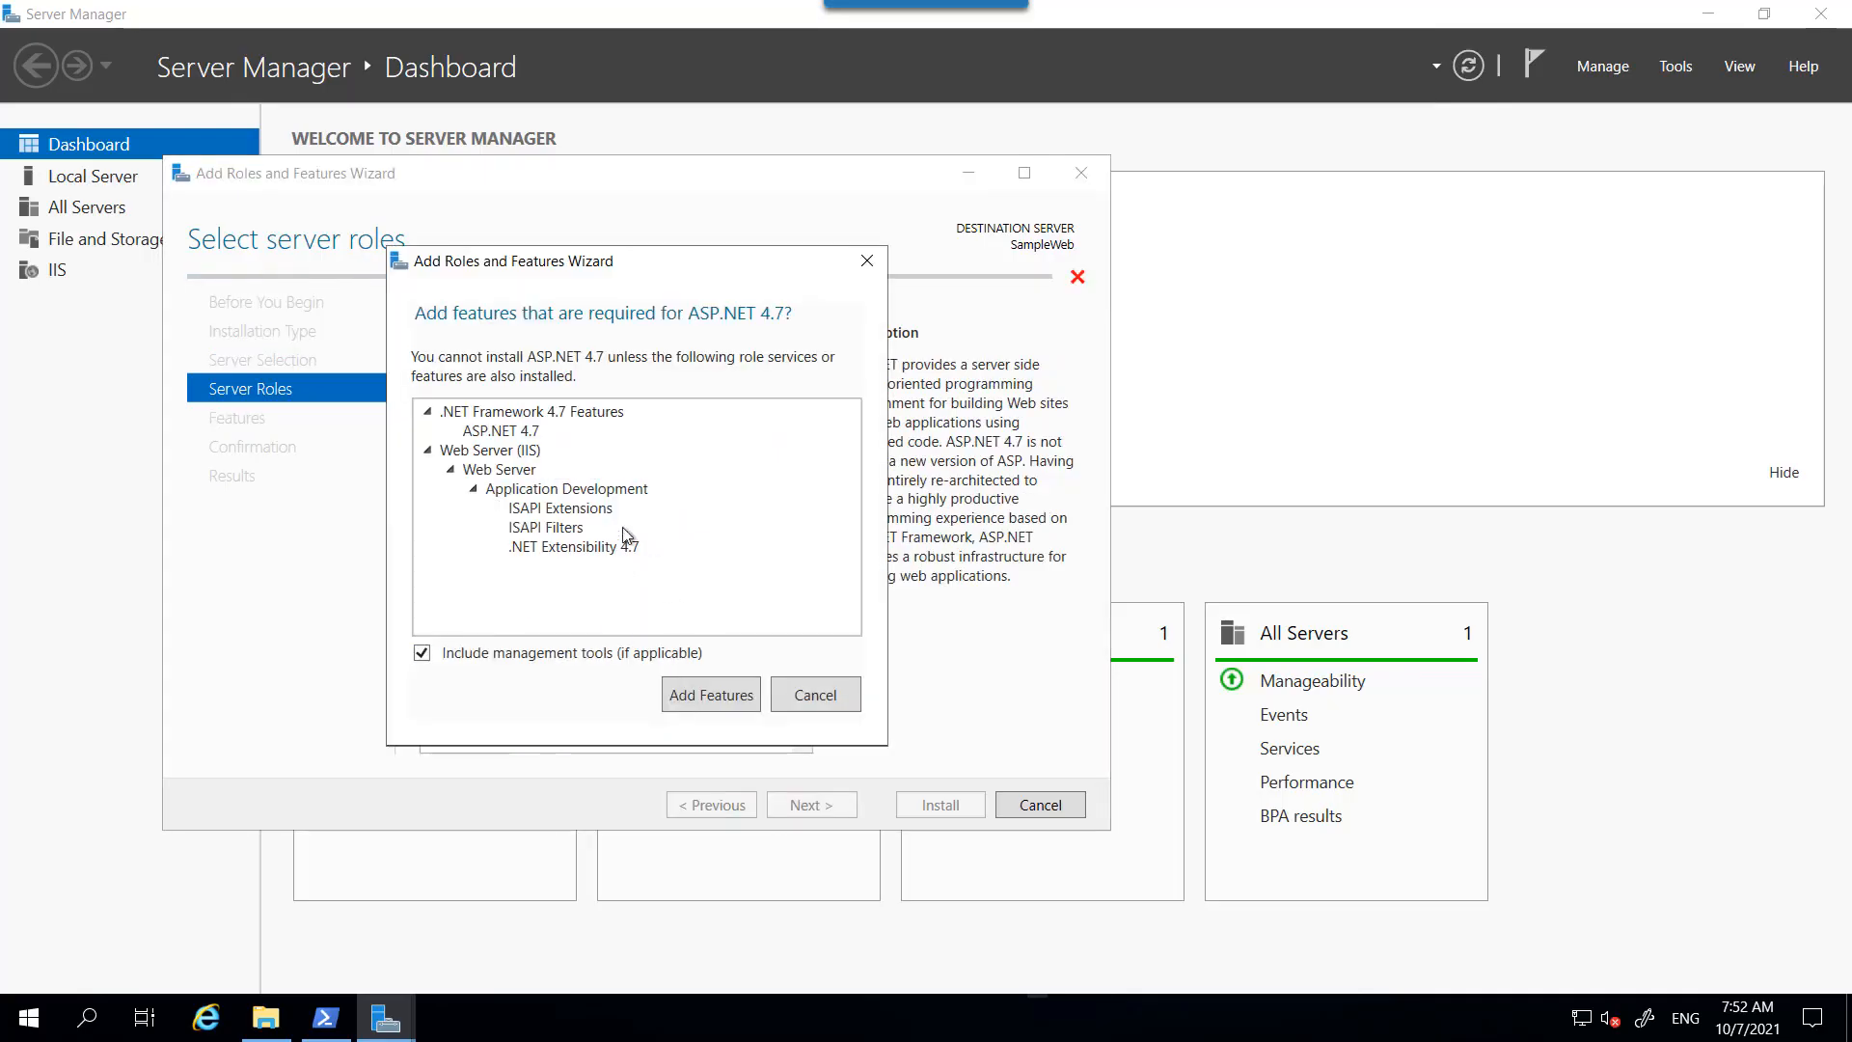
{"action": "left_click", "coordinate": [737, 699]}
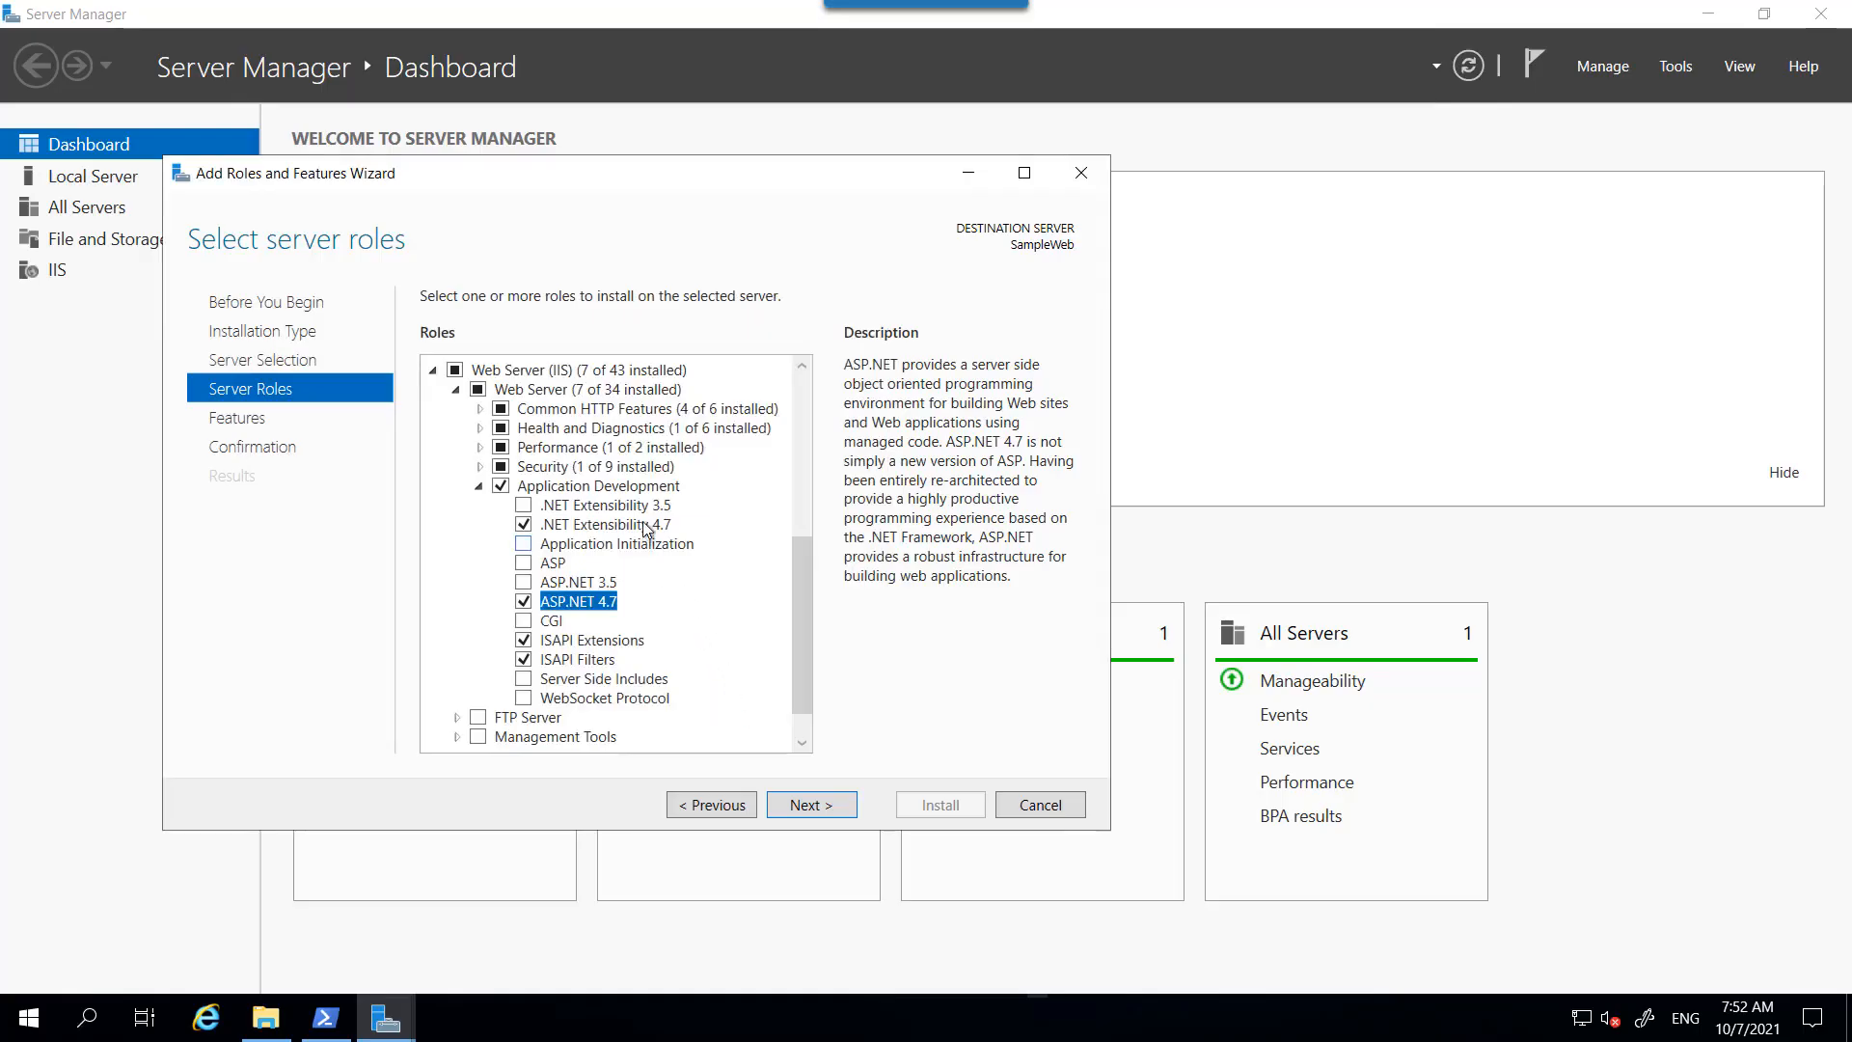
- Check the .NET Framework 4.7 features, install the selected roles and features on the server and close the wizard
{"action": "left_click", "coordinate": [809, 807]}
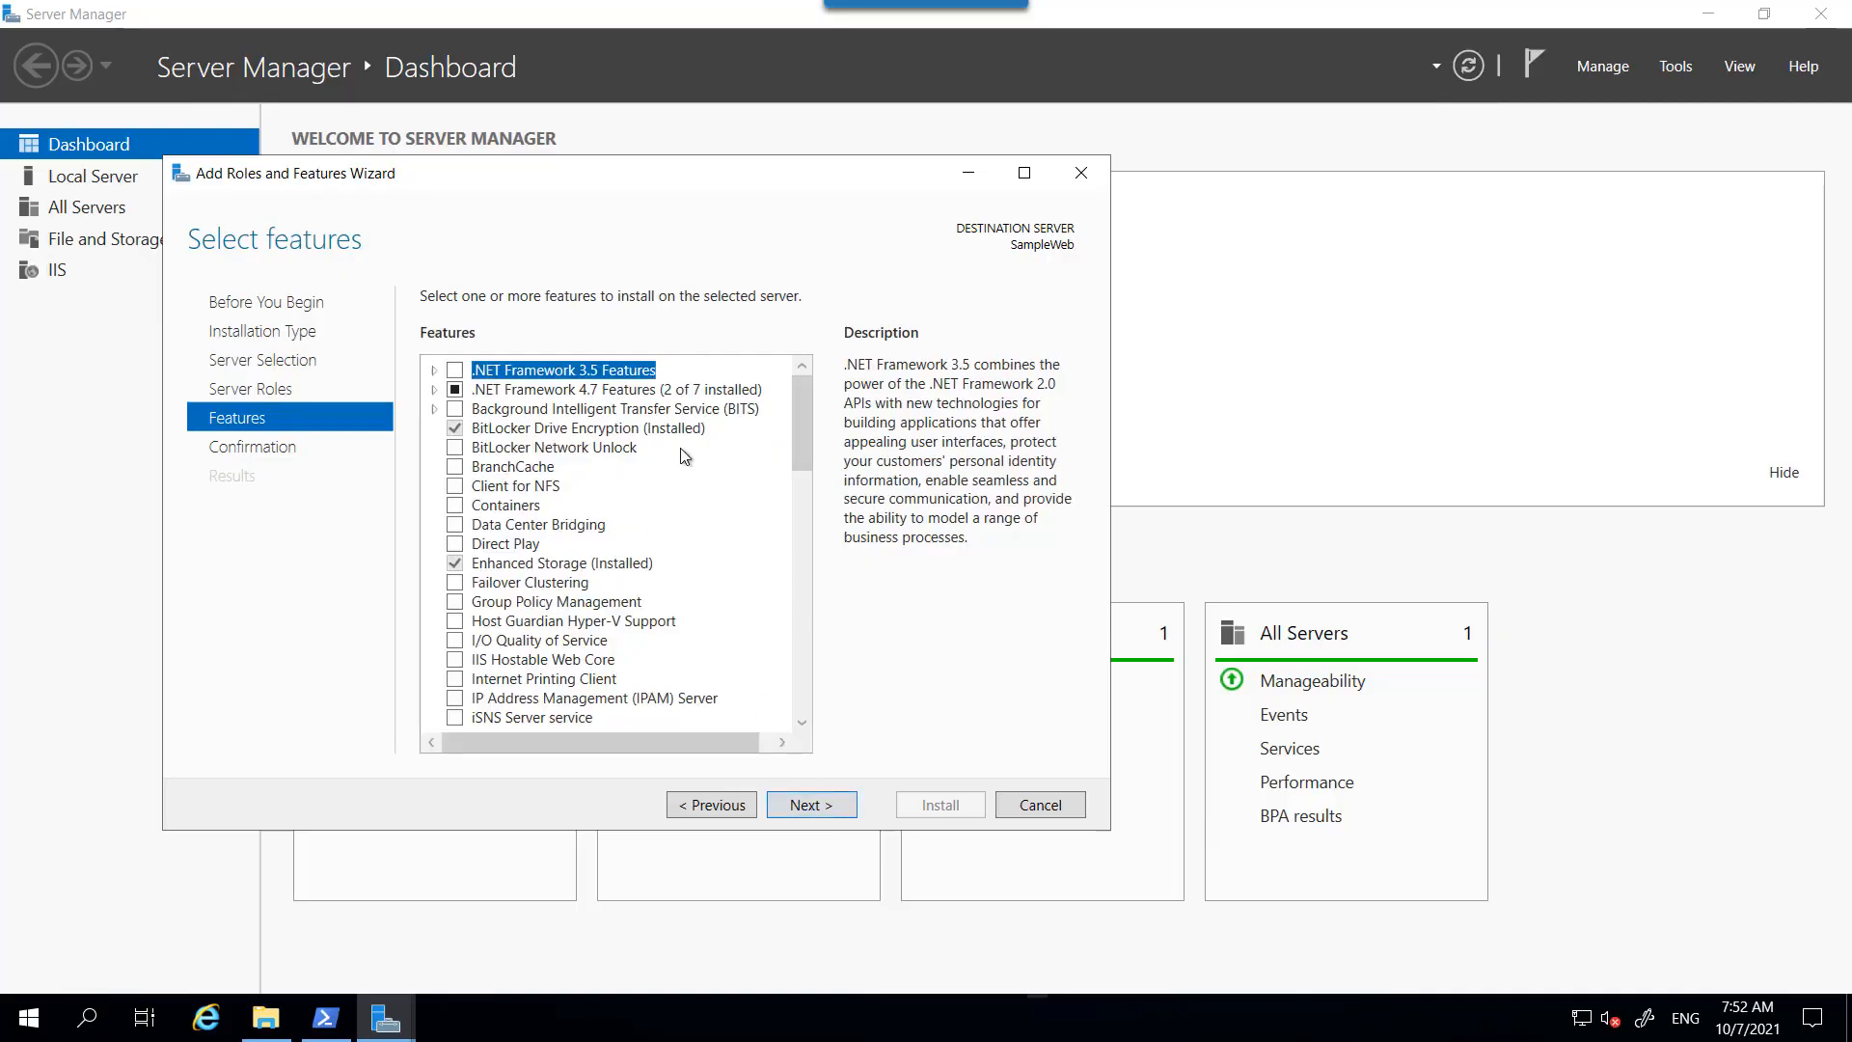
{"action": "left_click", "coordinate": [433, 390]}
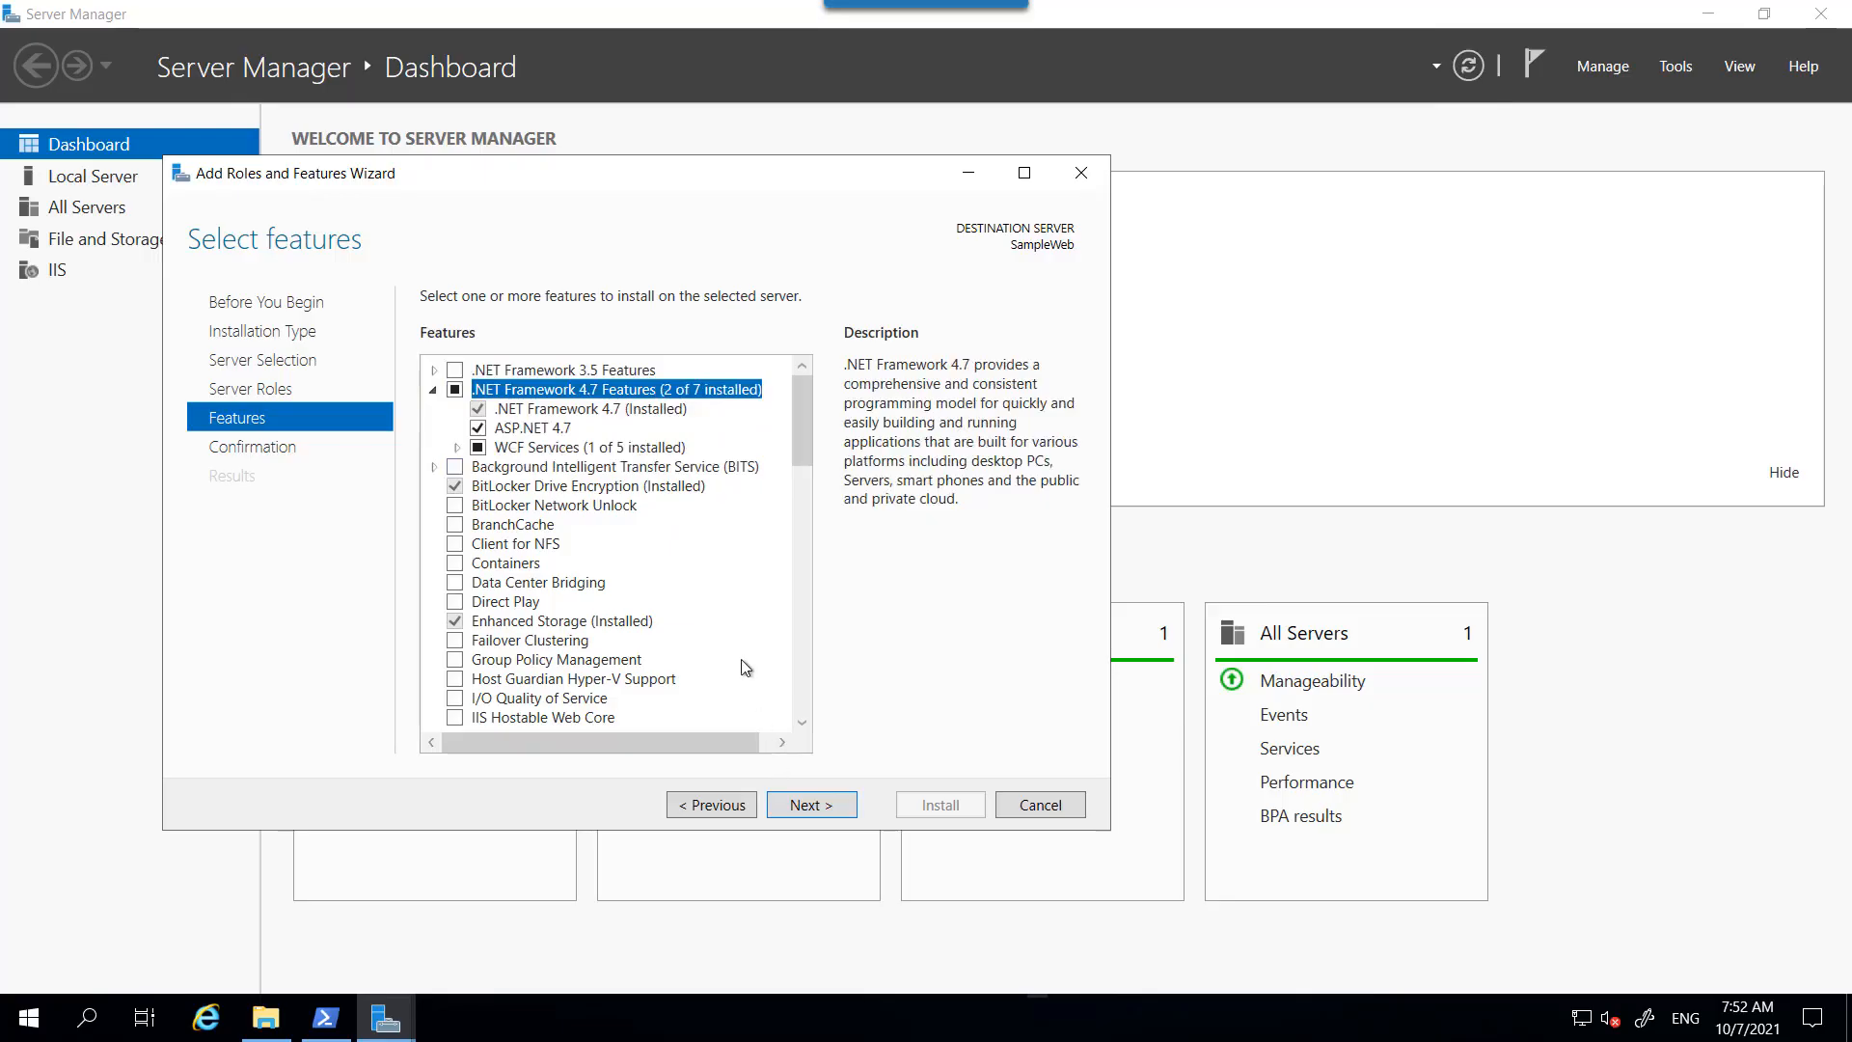
{"action": "left_click", "coordinate": [799, 806]}
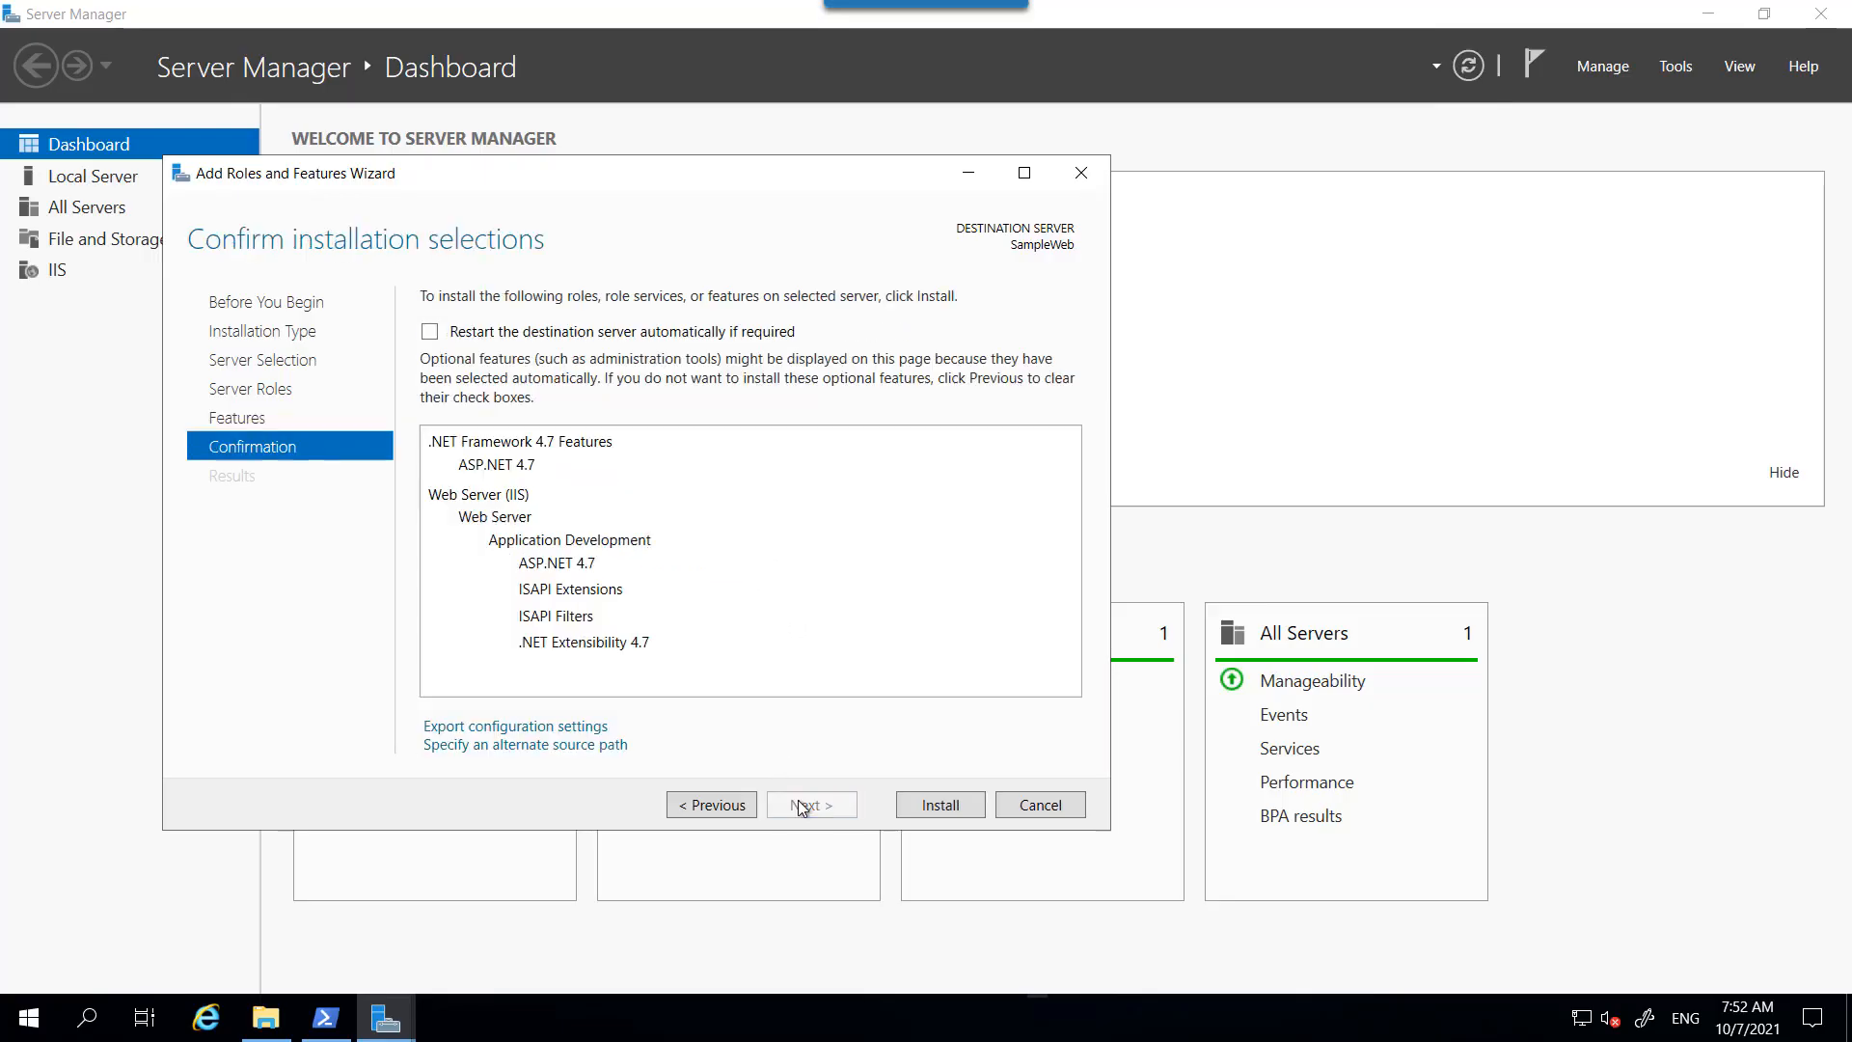
{"action": "left_click", "coordinate": [926, 806]}
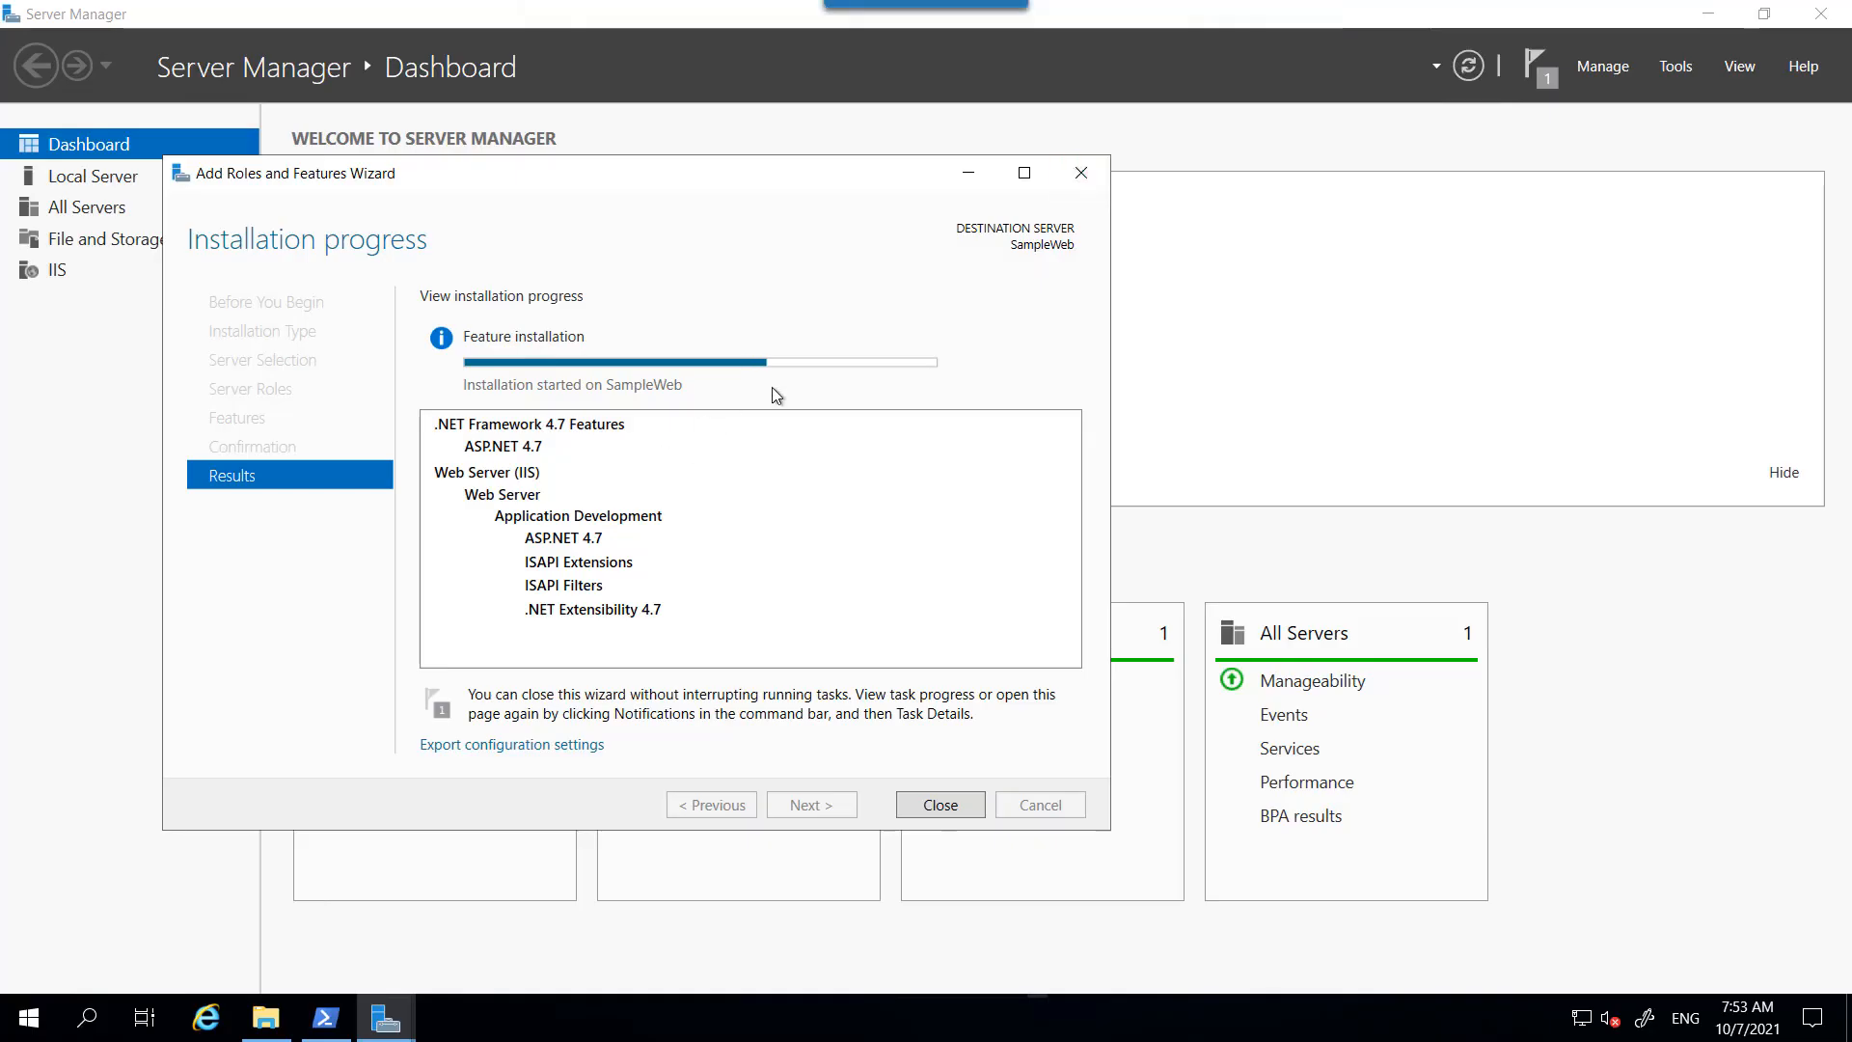
{"action": "left_click", "coordinate": [1081, 174]}
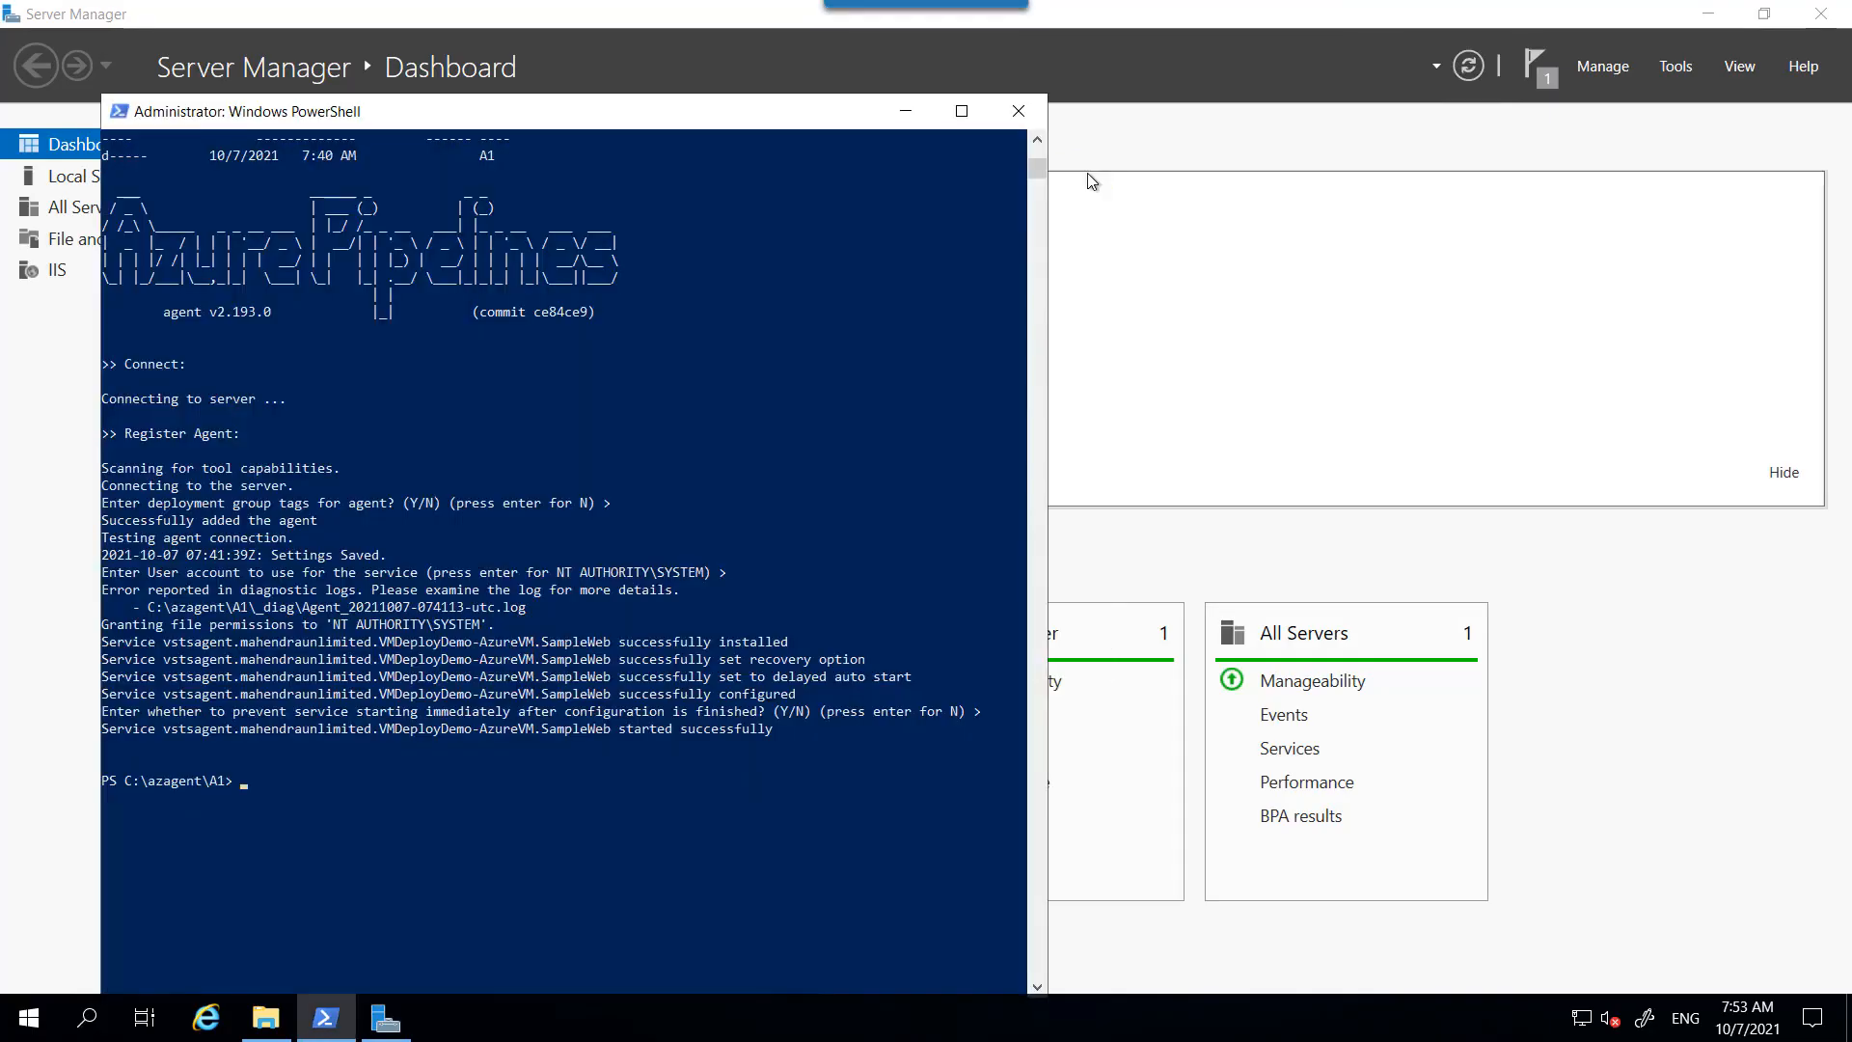
- Minimize Server Manager, PowerShell and the remote desktop session to get back to the local Firefox window
{"action": "left_click", "coordinate": [1704, 15]}
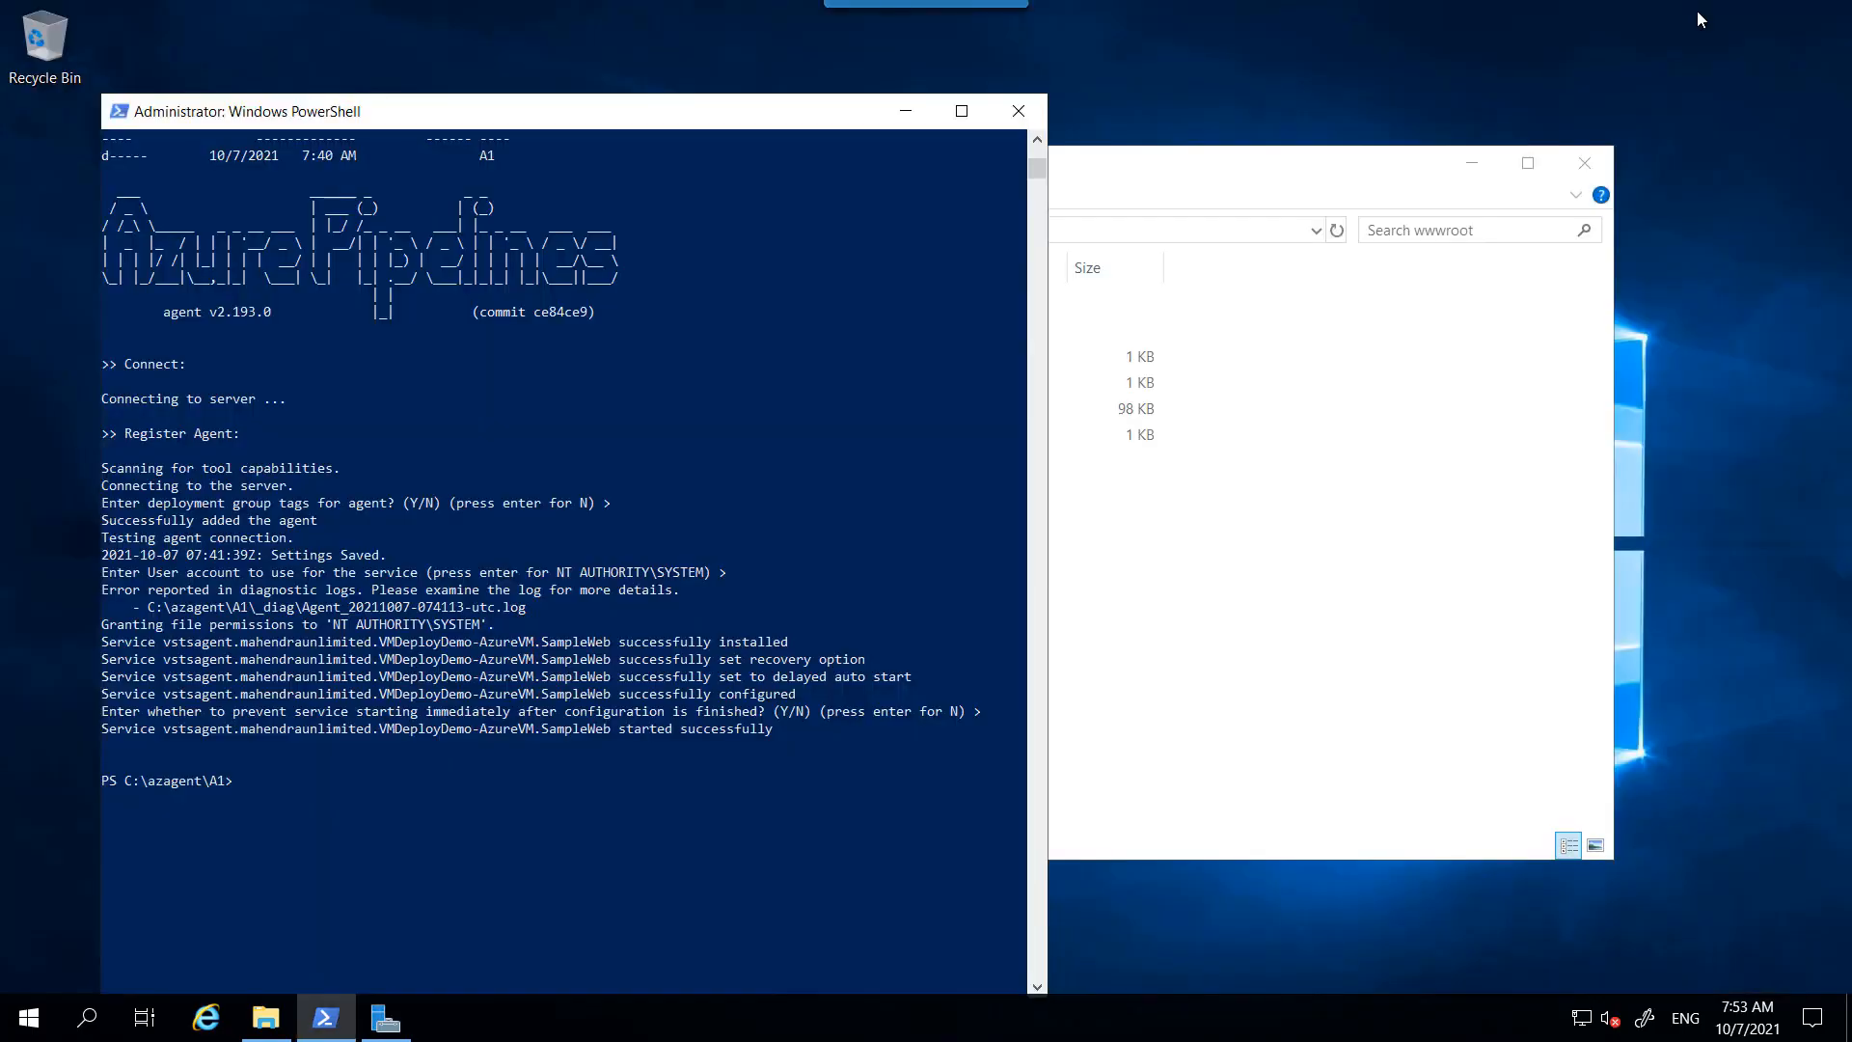
{"action": "left_click", "coordinate": [897, 111]}
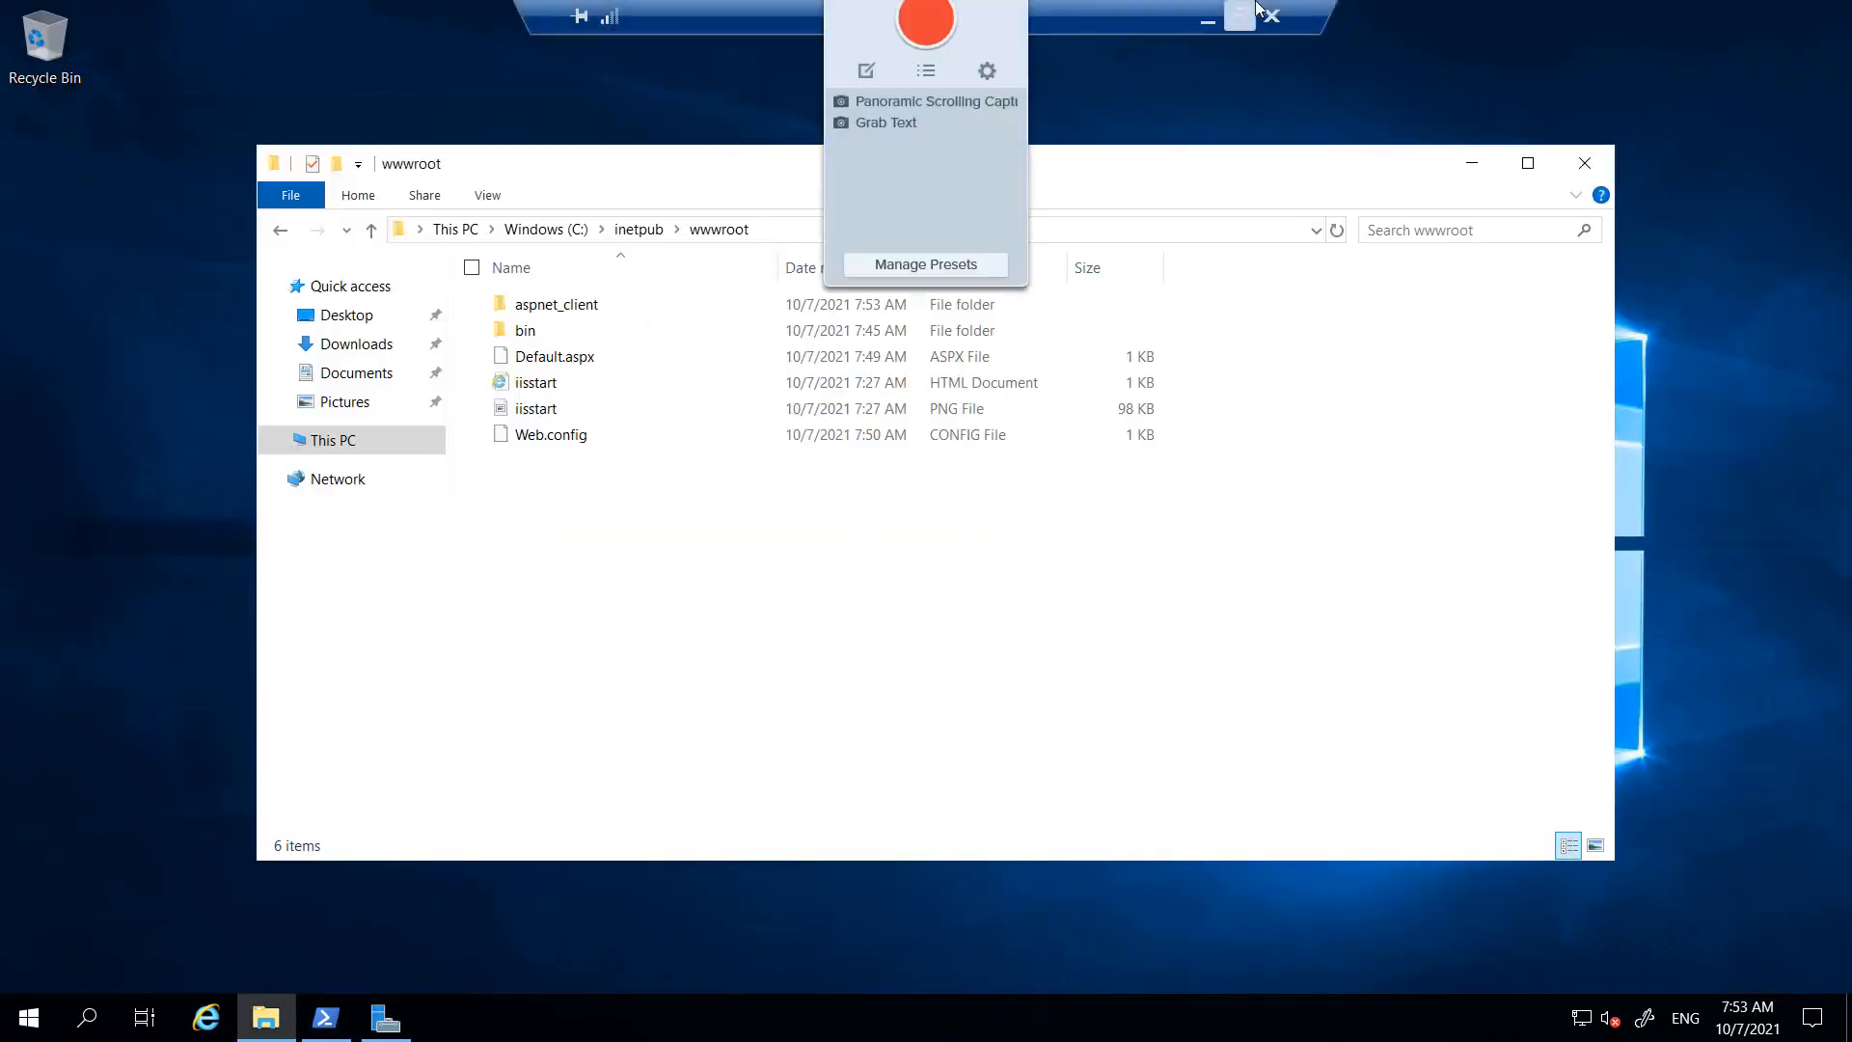
{"action": "left_click", "coordinate": [1297, 11]}
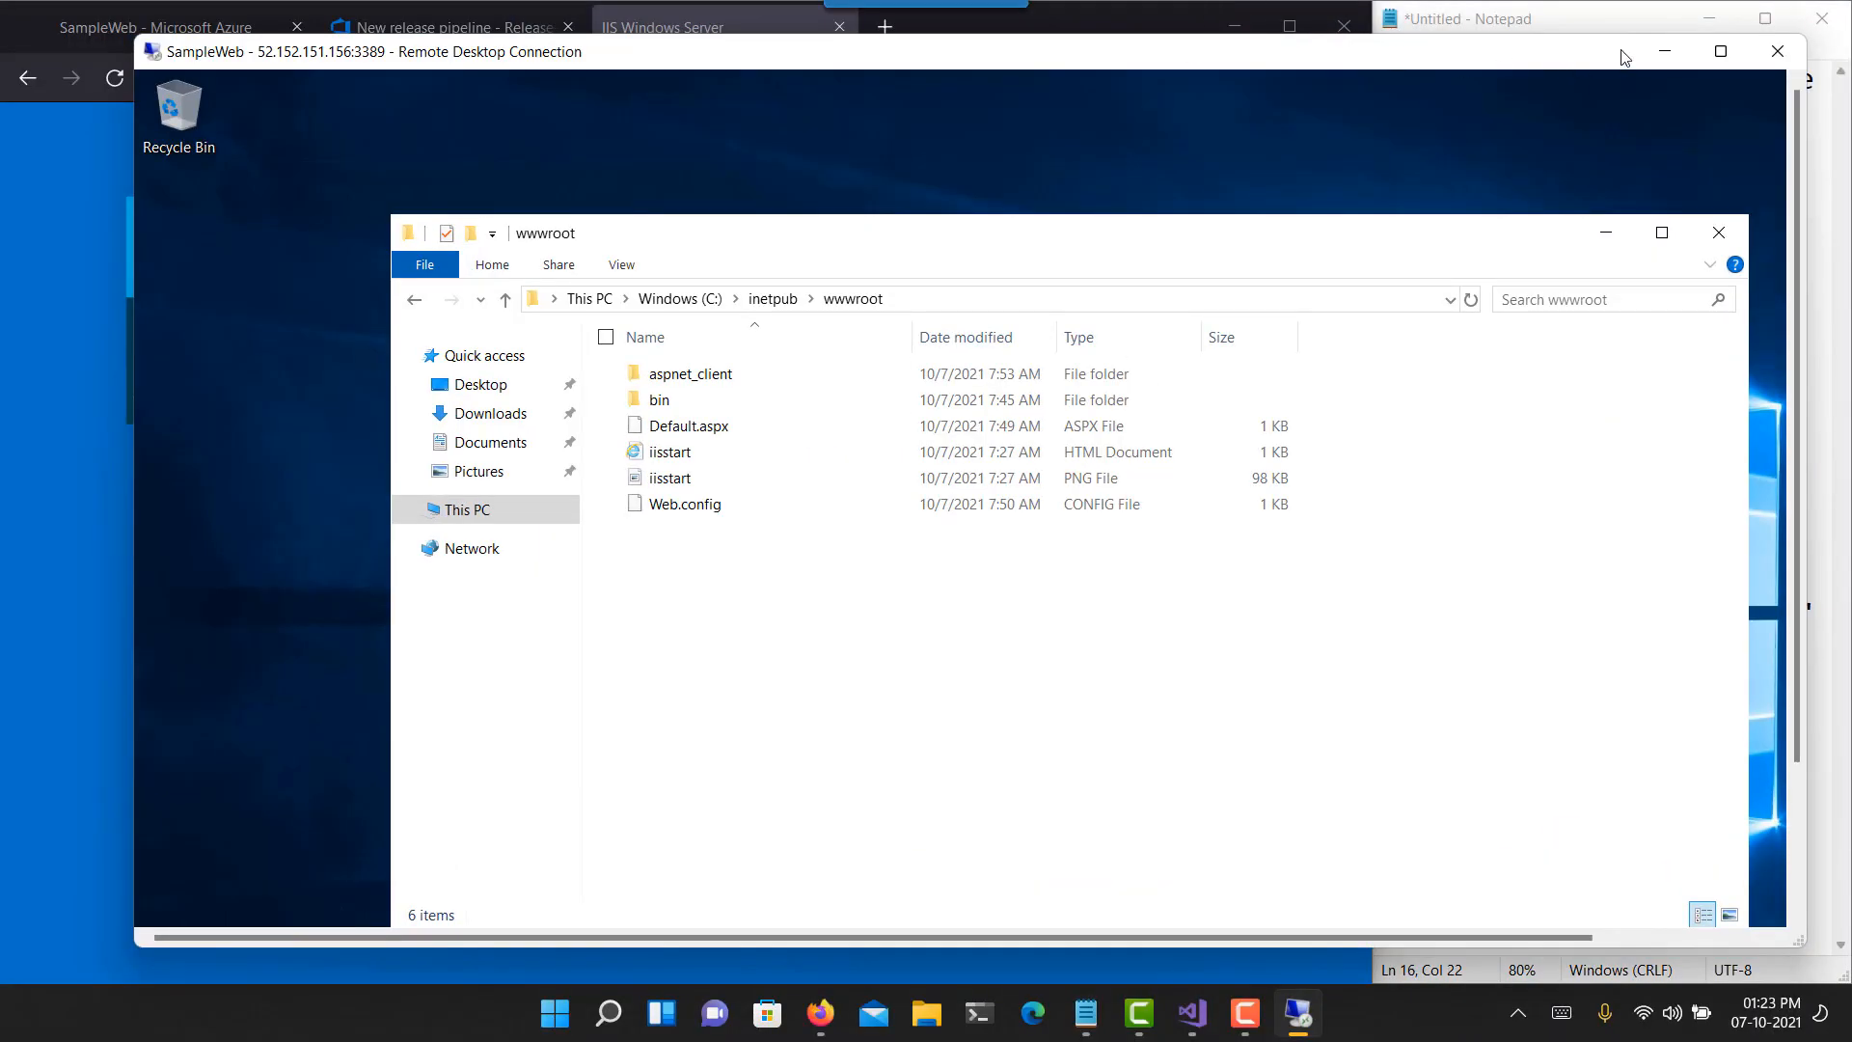
{"action": "left_click", "coordinate": [1664, 50]}
- Load 52.152.151.156/Default.aspx to check the deployed site, and bring the VM's wwwroot folder window fully into view
{"action": "left_click", "coordinate": [125, 79]}
{"action": "left_click", "coordinate": [574, 76]}
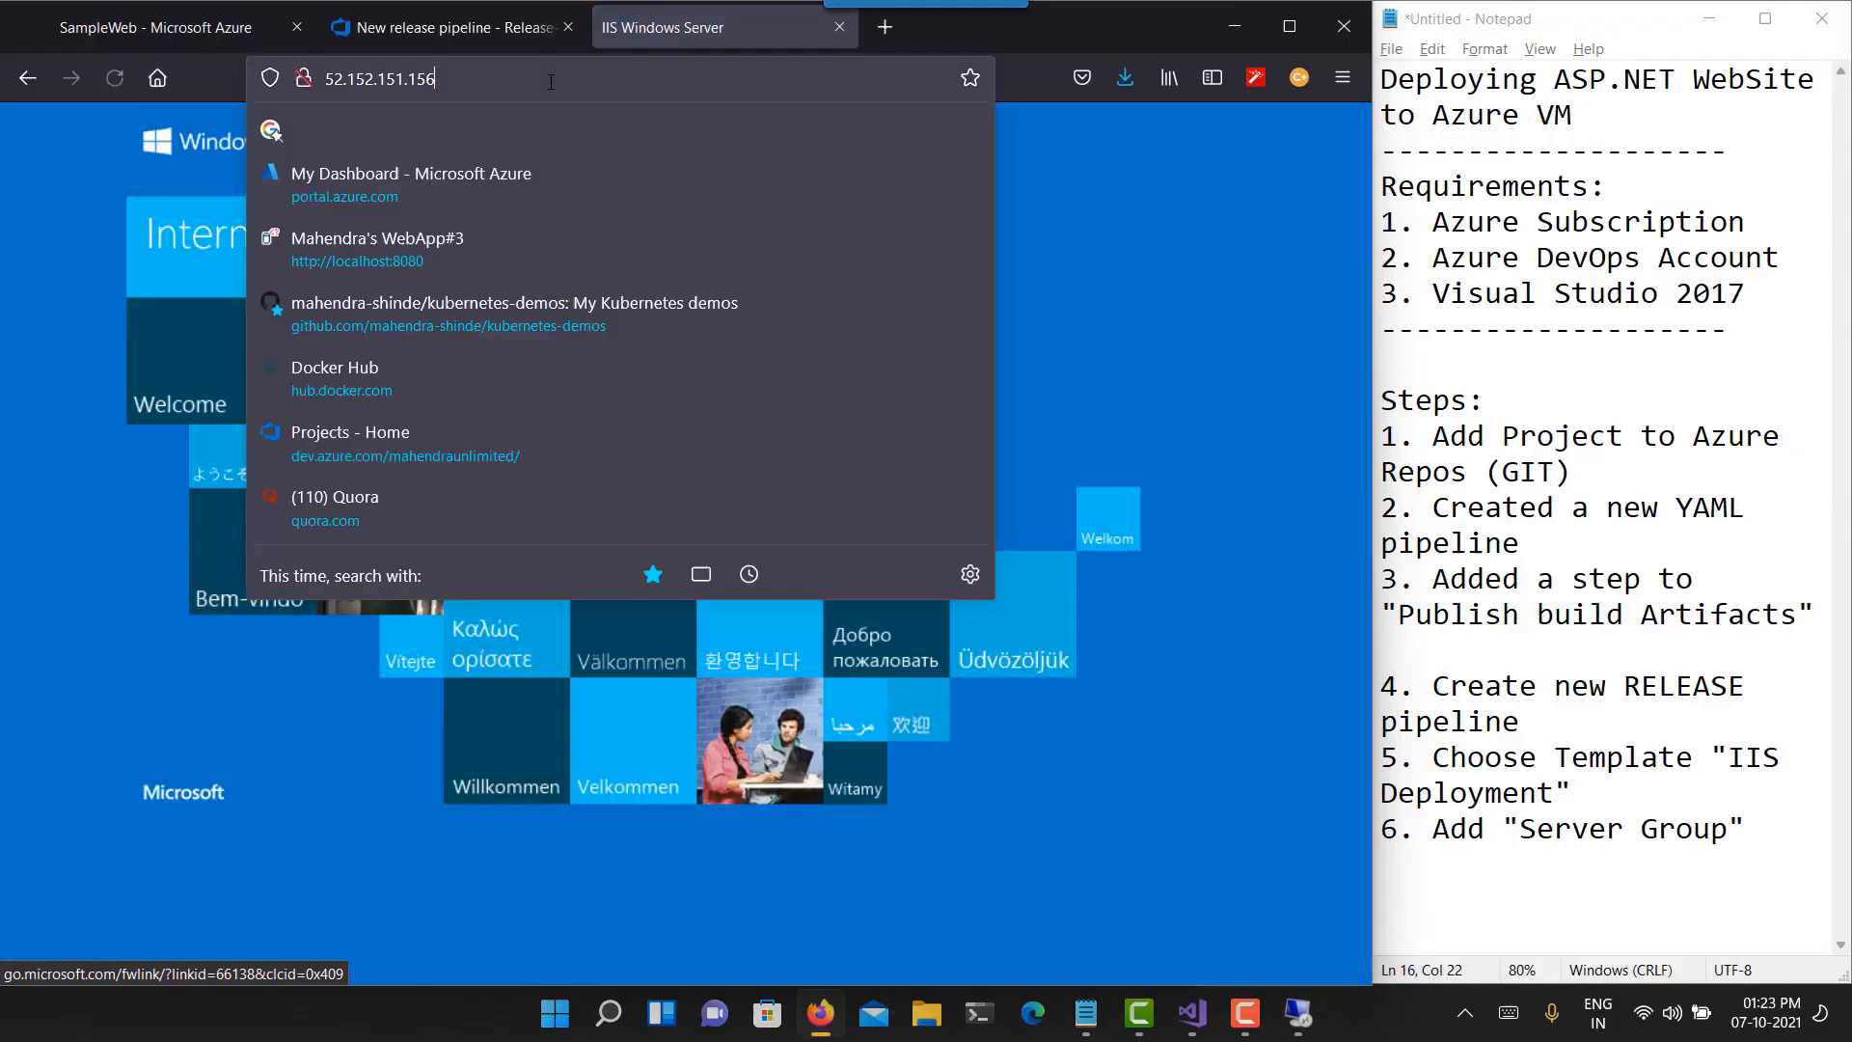
{"action": "type", "text": "/Def"}
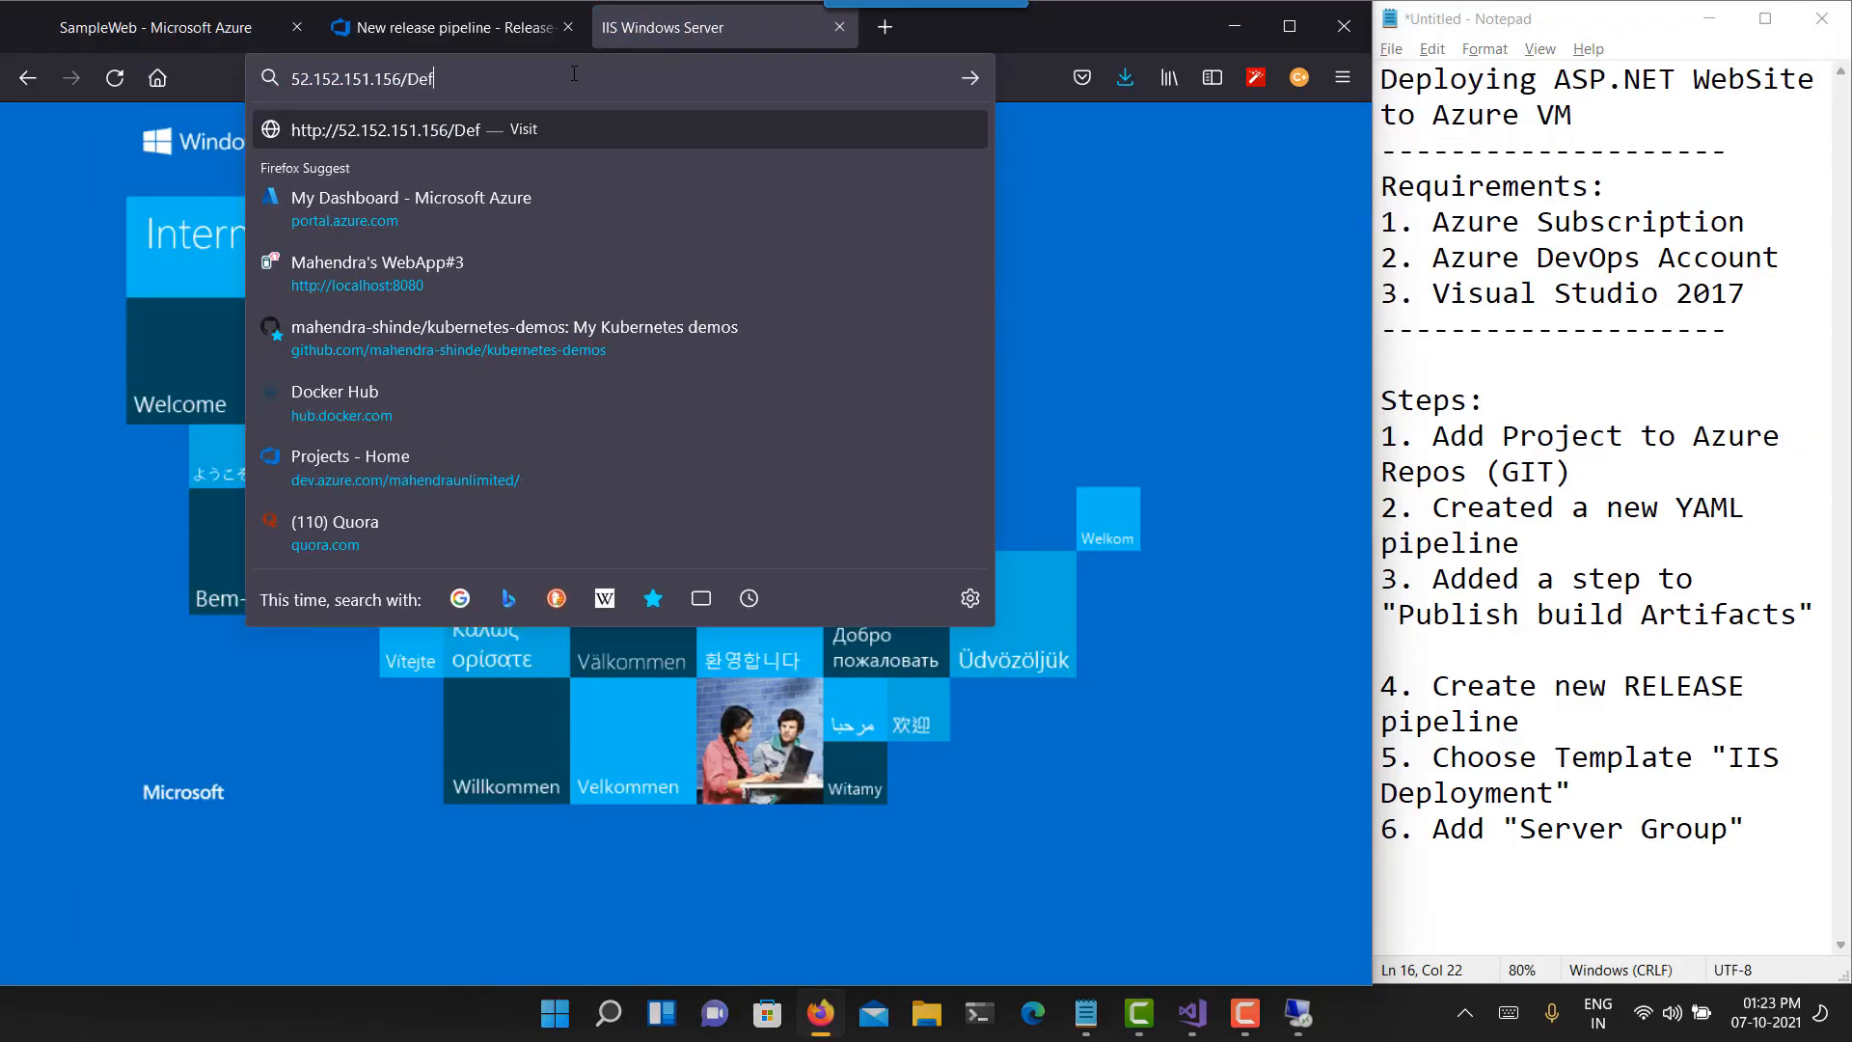
{"action": "type", "text": "ault.aspx"}
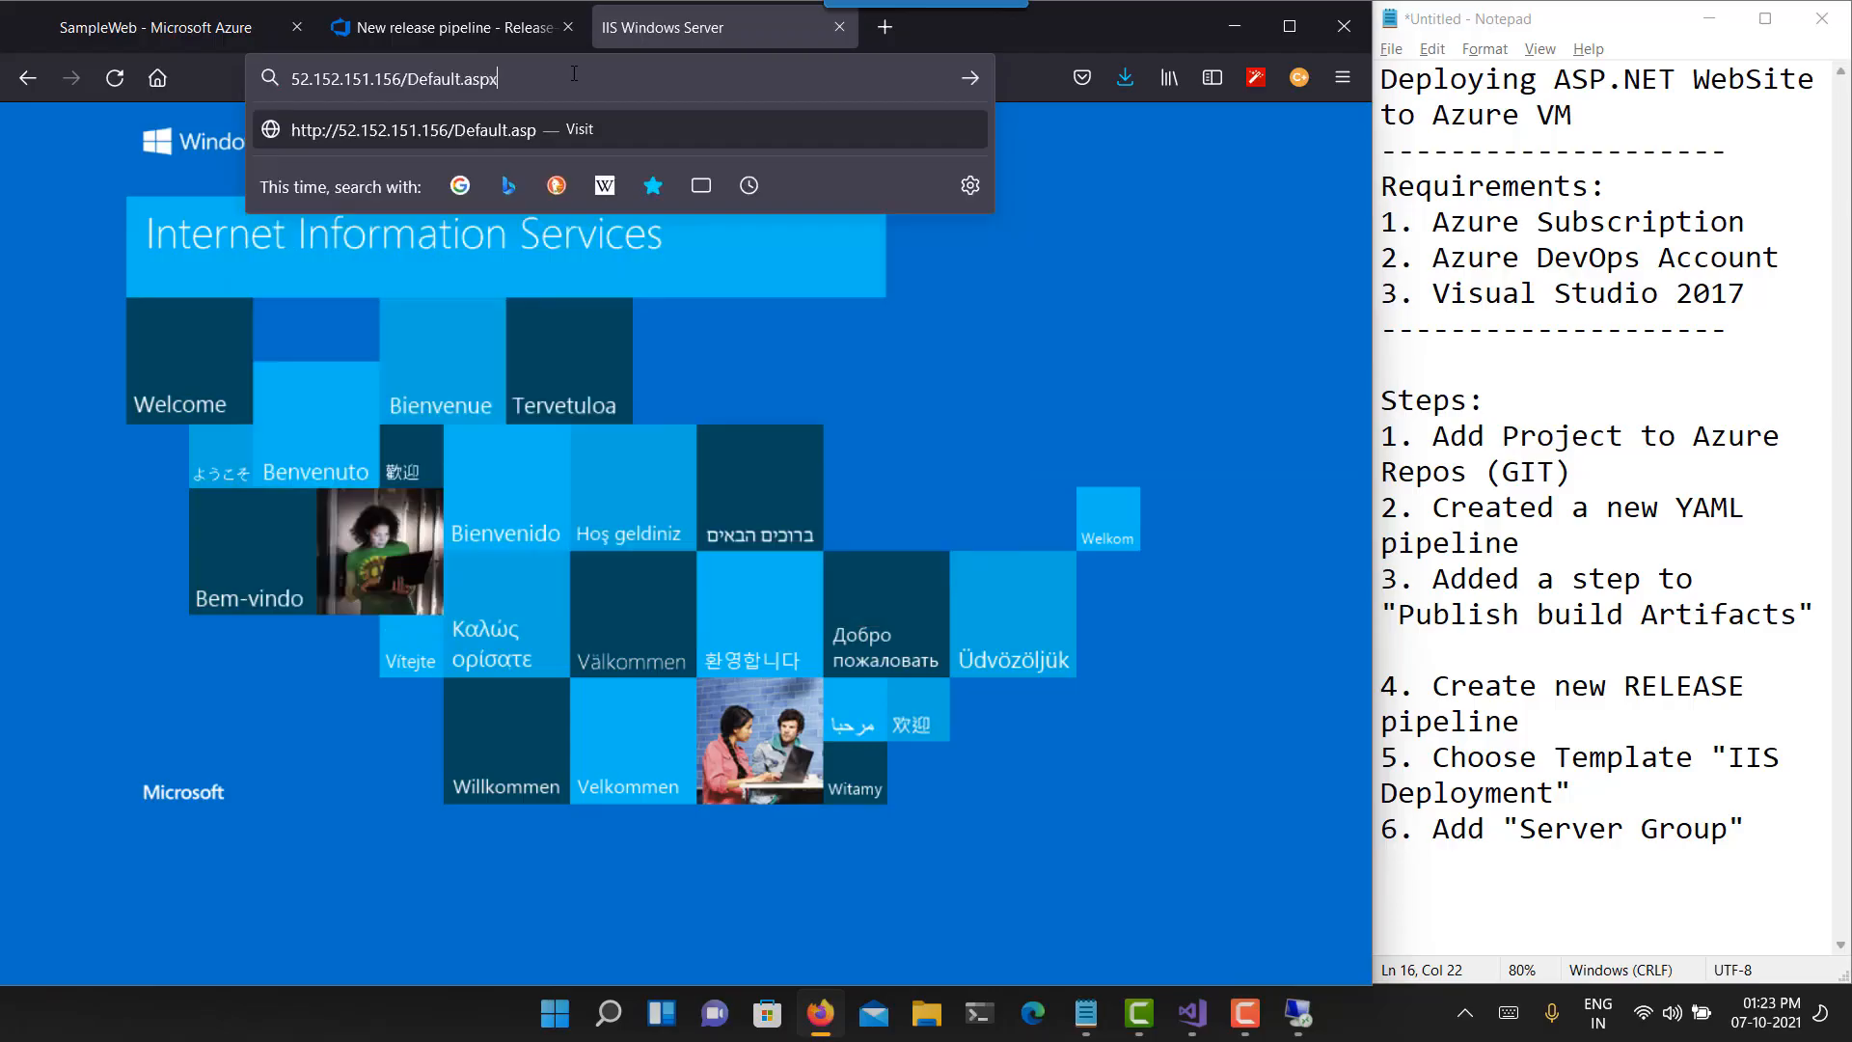
{"action": "key", "text": "Return"}
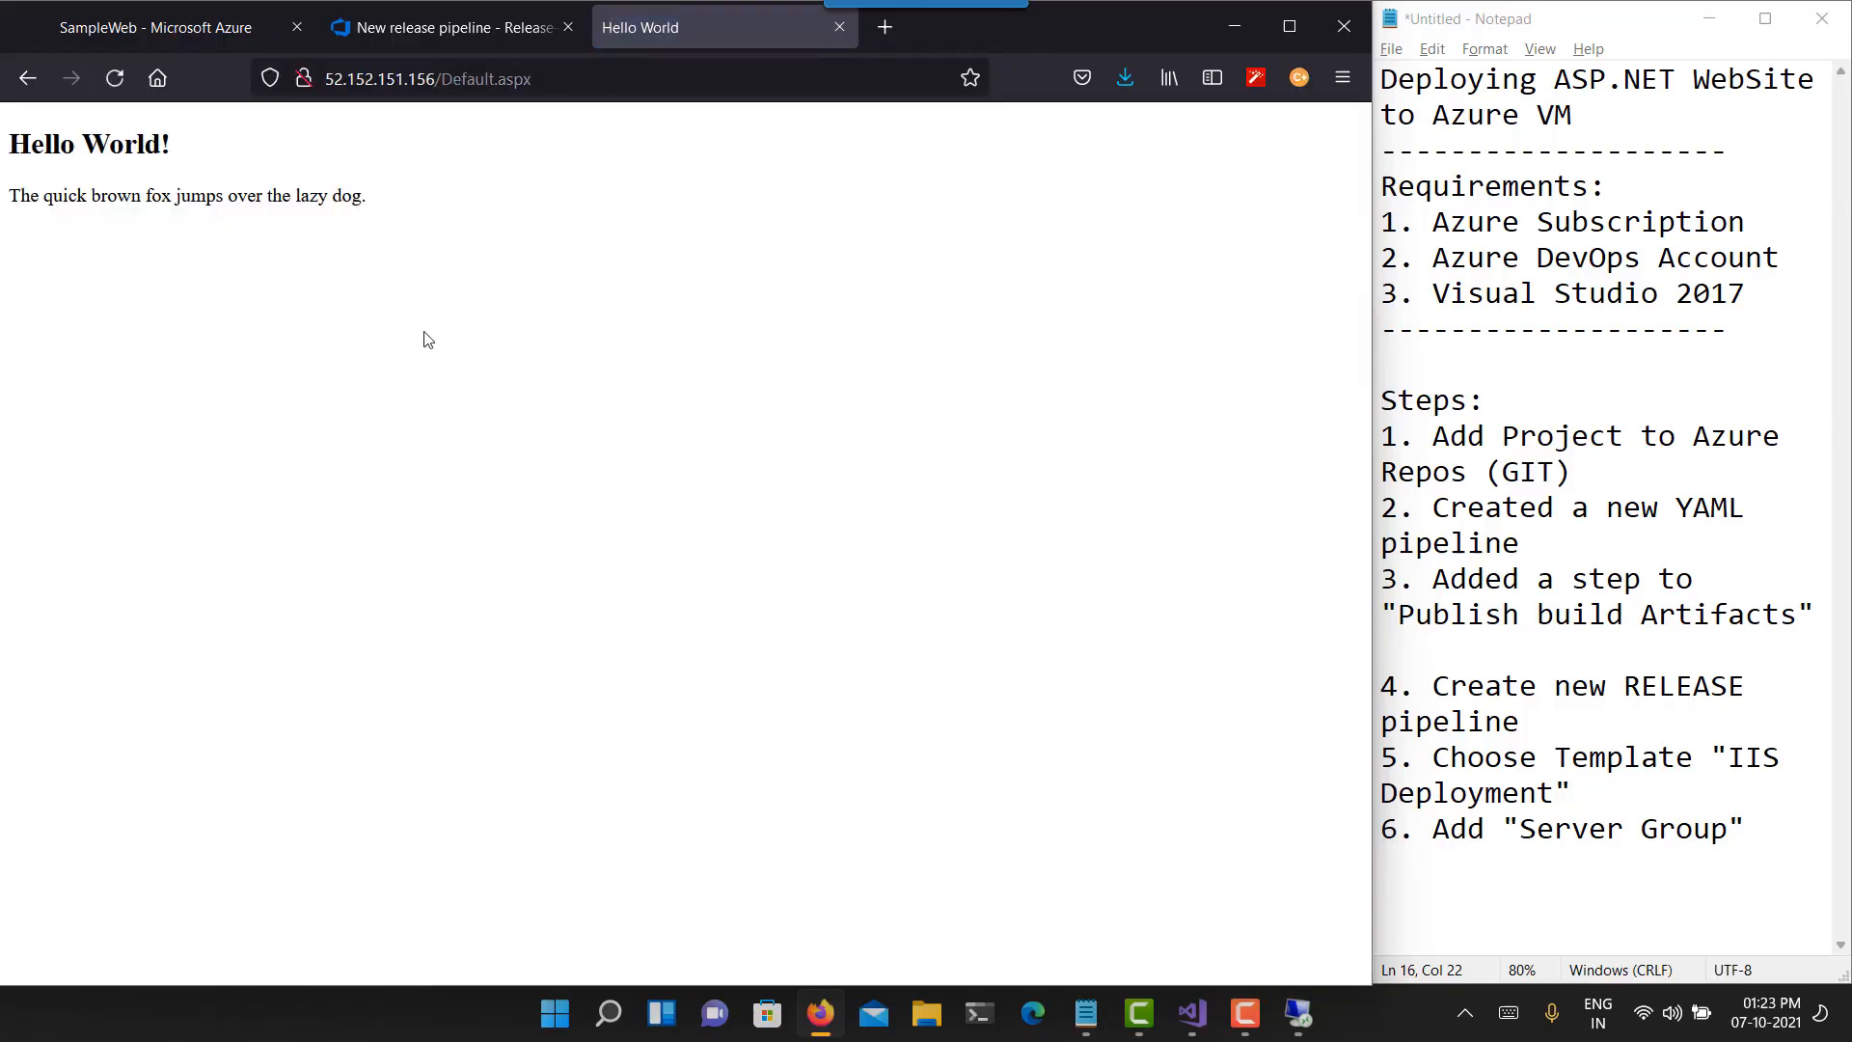
{"action": "key", "text": "alt+Tab"}
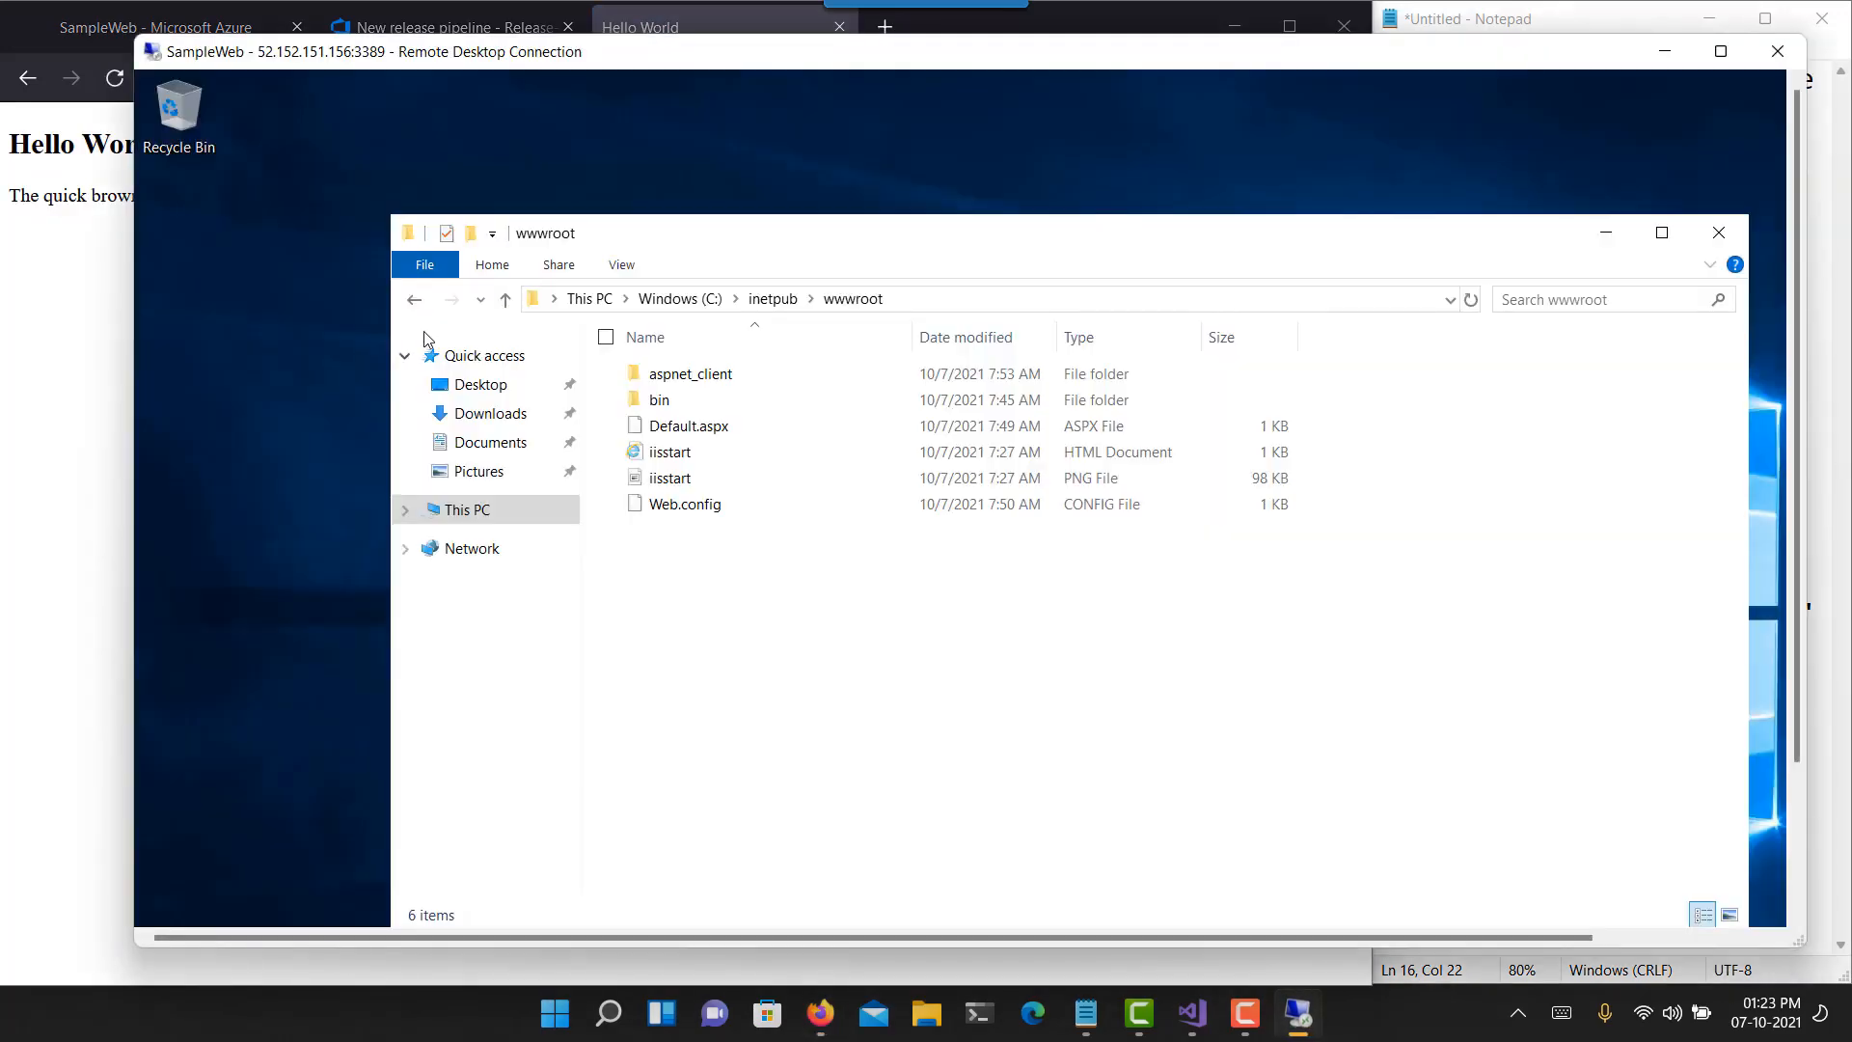
{"action": "left_click_drag", "start_coordinate": [1055, 236], "coordinate": [937, 138]}
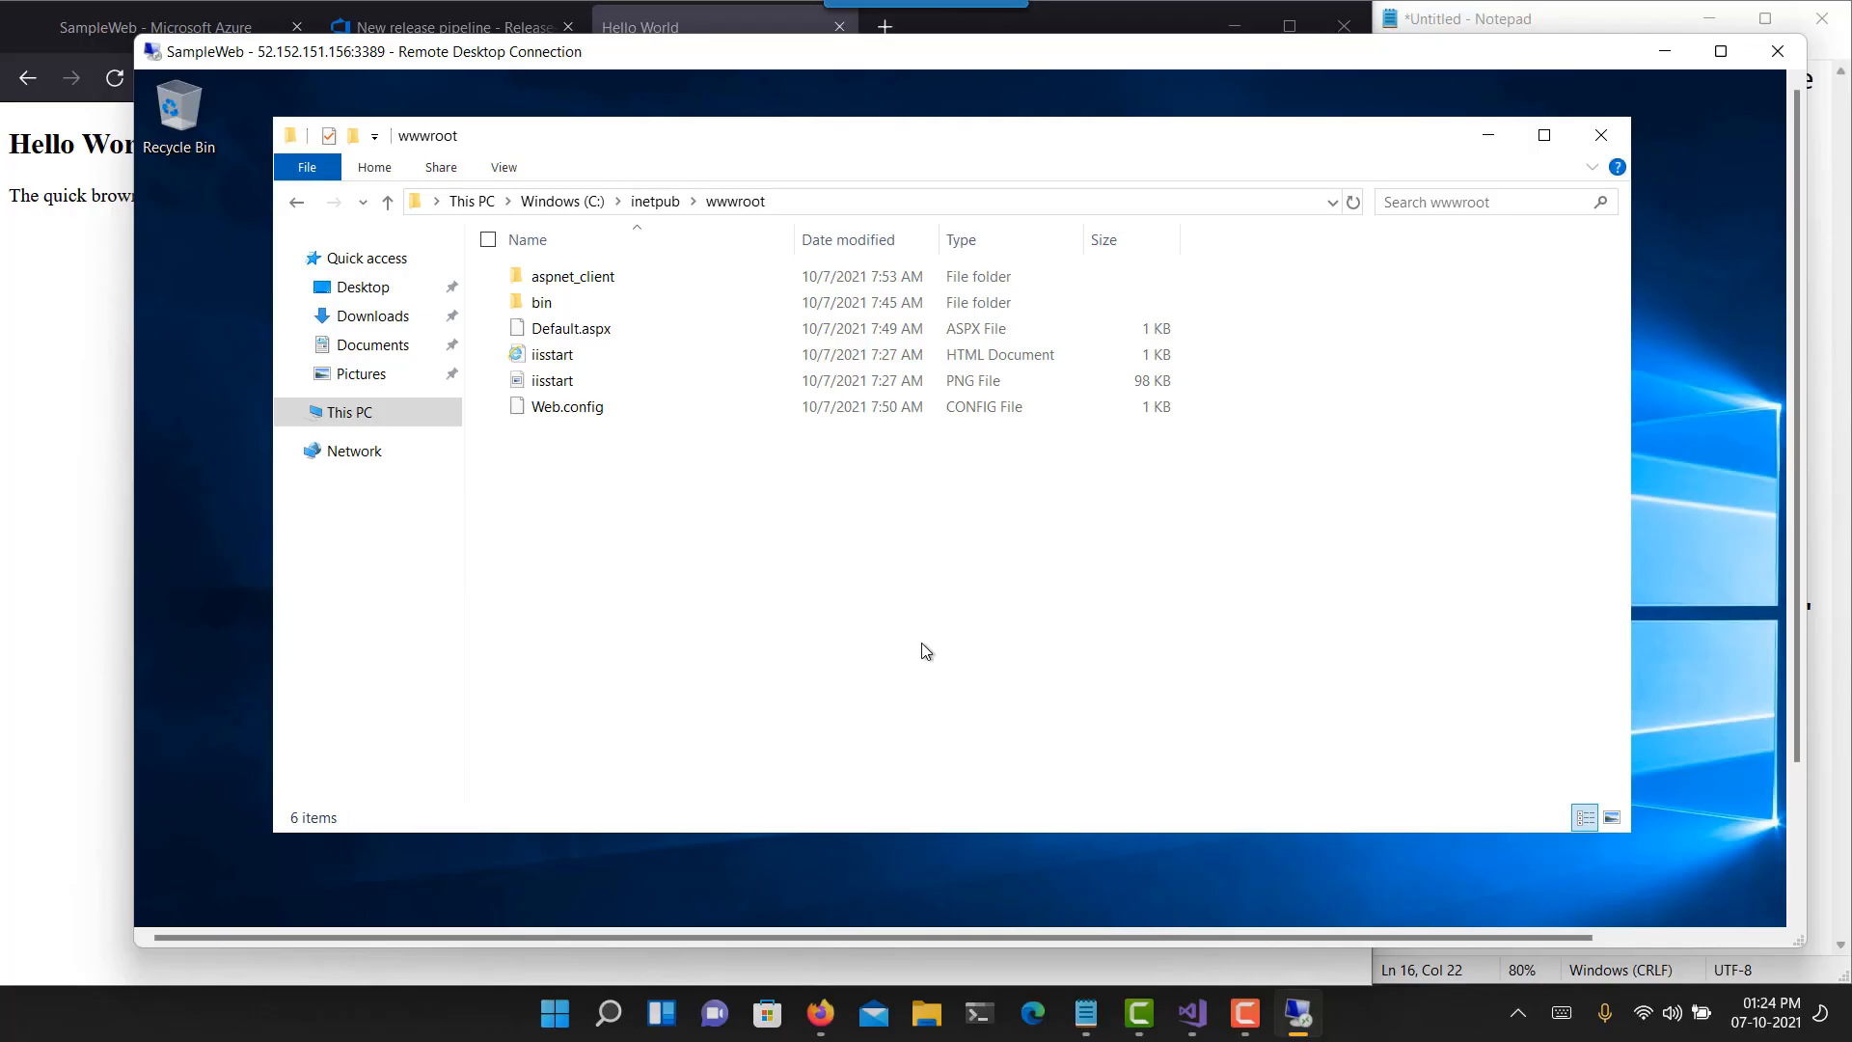
- Switch to Visual Studio and add an empty inline style attribute to the h2 heading in Default.aspx
{"action": "left_click", "coordinate": [1189, 1018]}
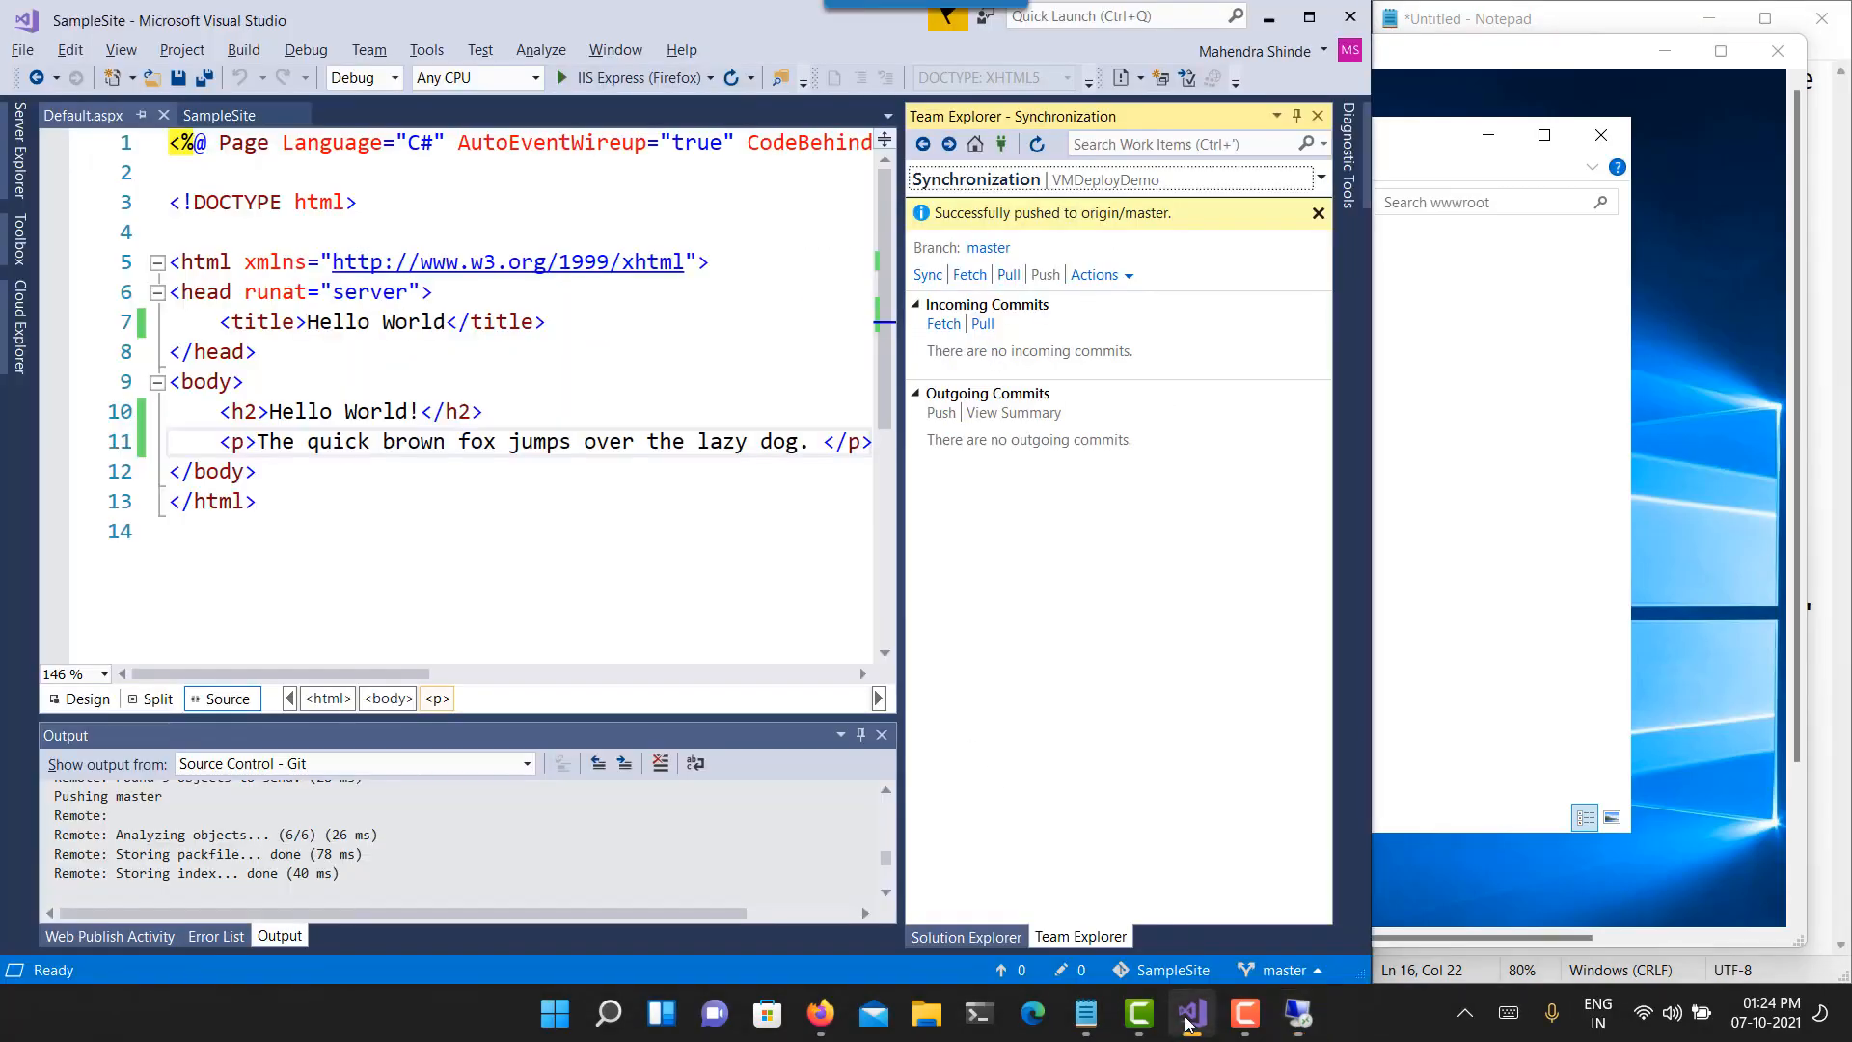
{"action": "left_click", "coordinate": [257, 409]}
{"action": "key", "text": "Up"}
{"action": "key", "text": "Down"}
{"action": "key", "text": "Right"}
{"action": "type", "text": "sty"}
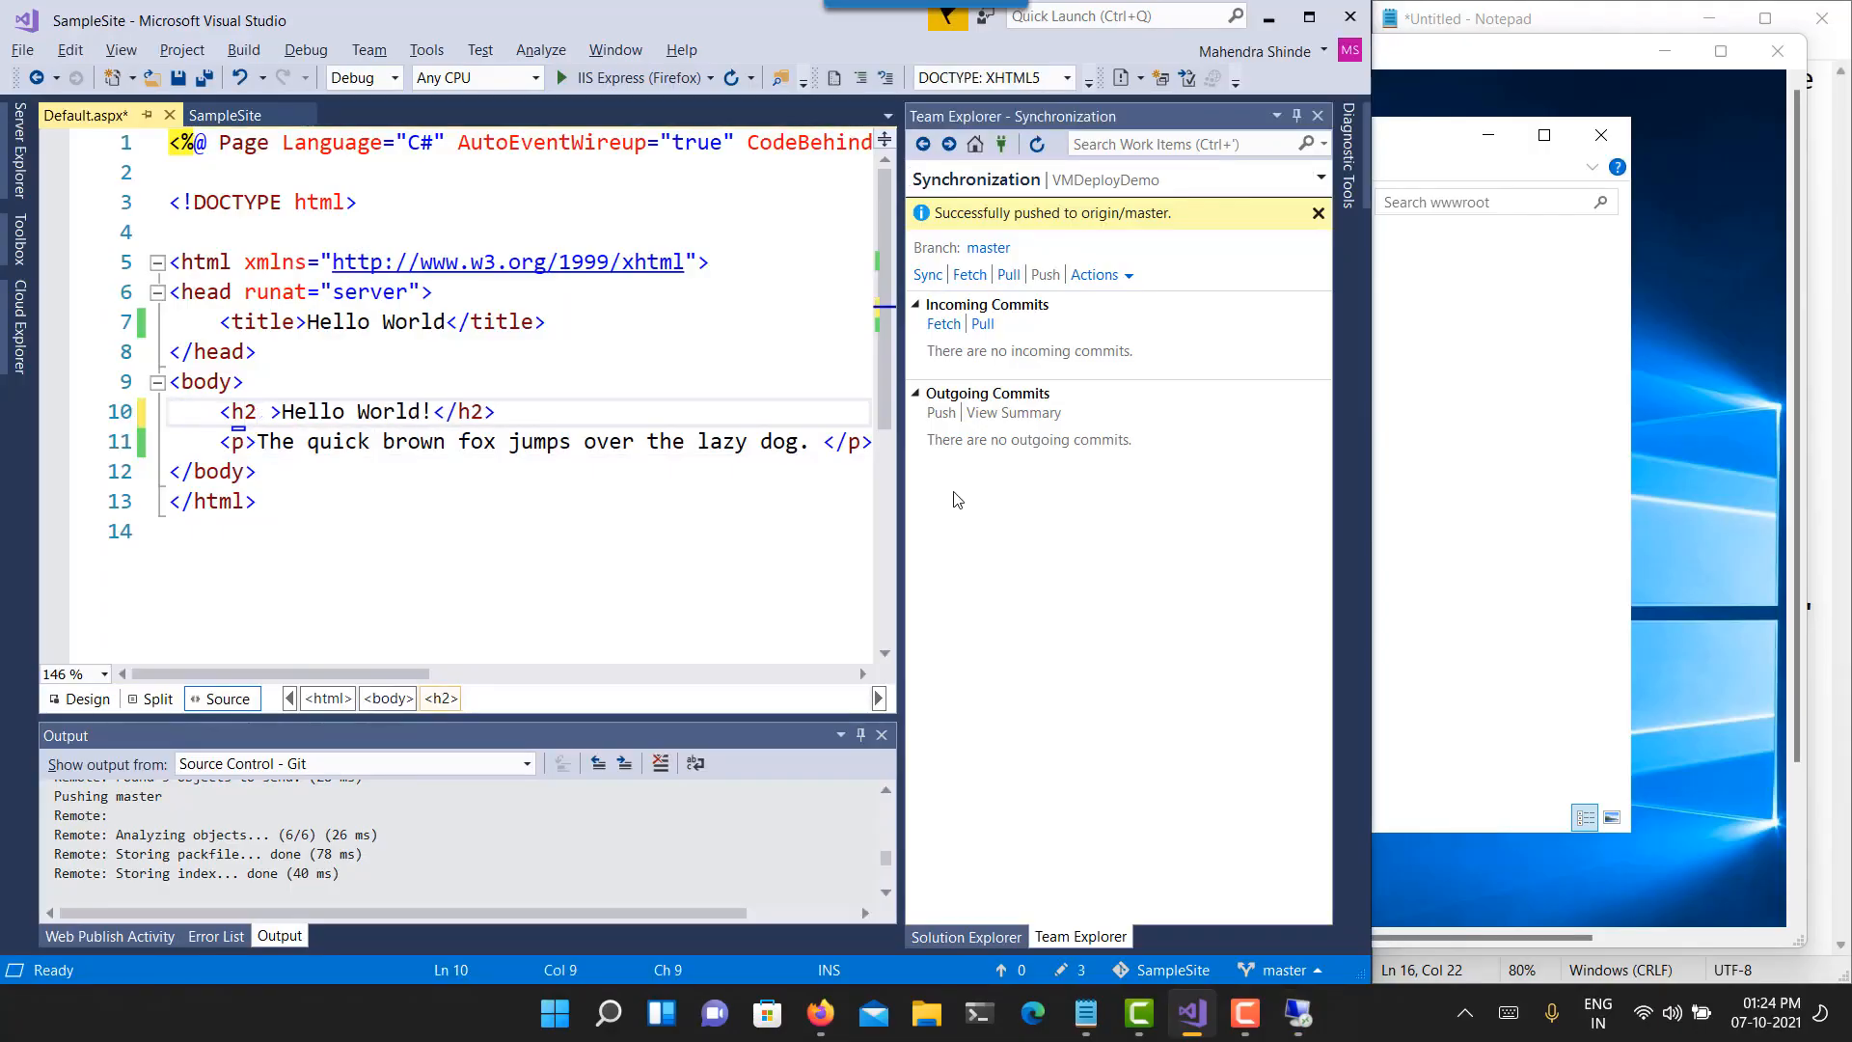
{"action": "key", "text": "Tab"}
{"action": "type", "text": "=\""}
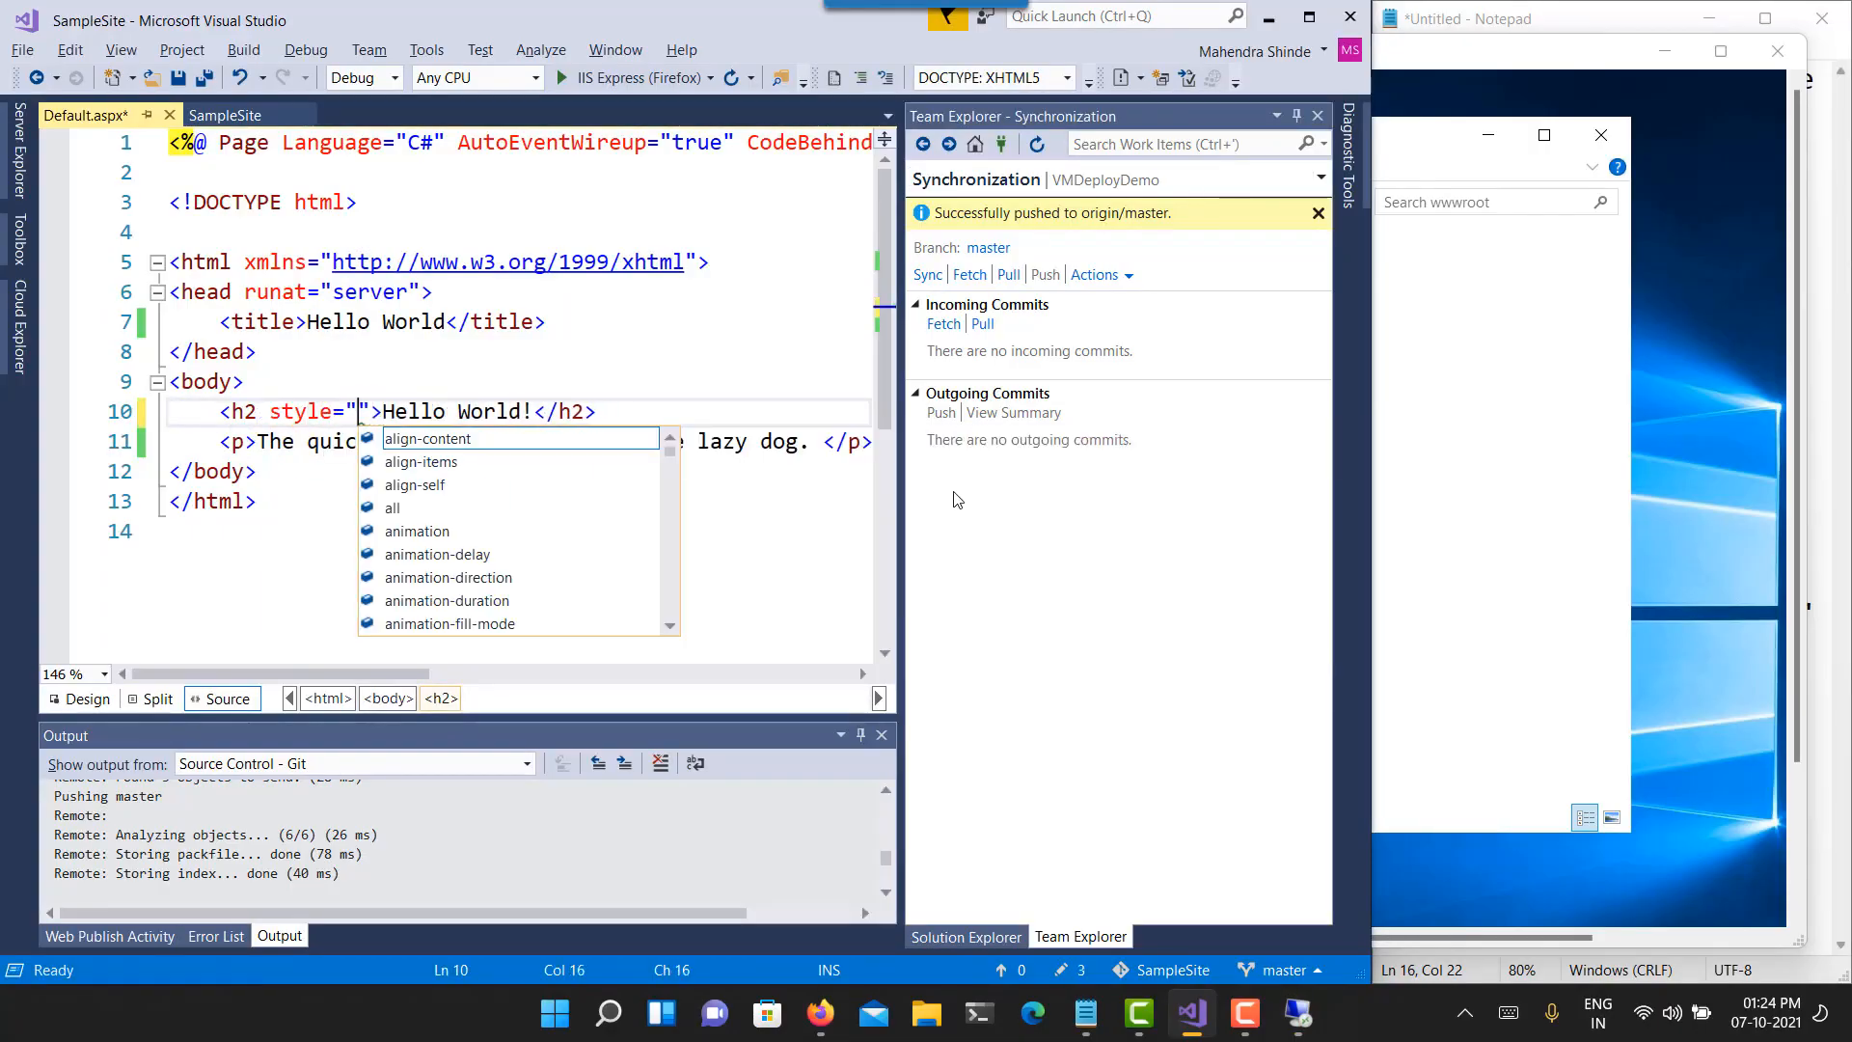
- Set the h2 heading's inline style to background-color:teal and save Default.aspx
{"action": "type", "text": "back"}
{"action": "key", "text": "Down"}
{"action": "key", "text": "Down"}
{"action": "key", "text": "Down"}
{"action": "key", "text": "Down"}
{"action": "key", "text": "Tab"}
{"action": "type", "text": ":"}
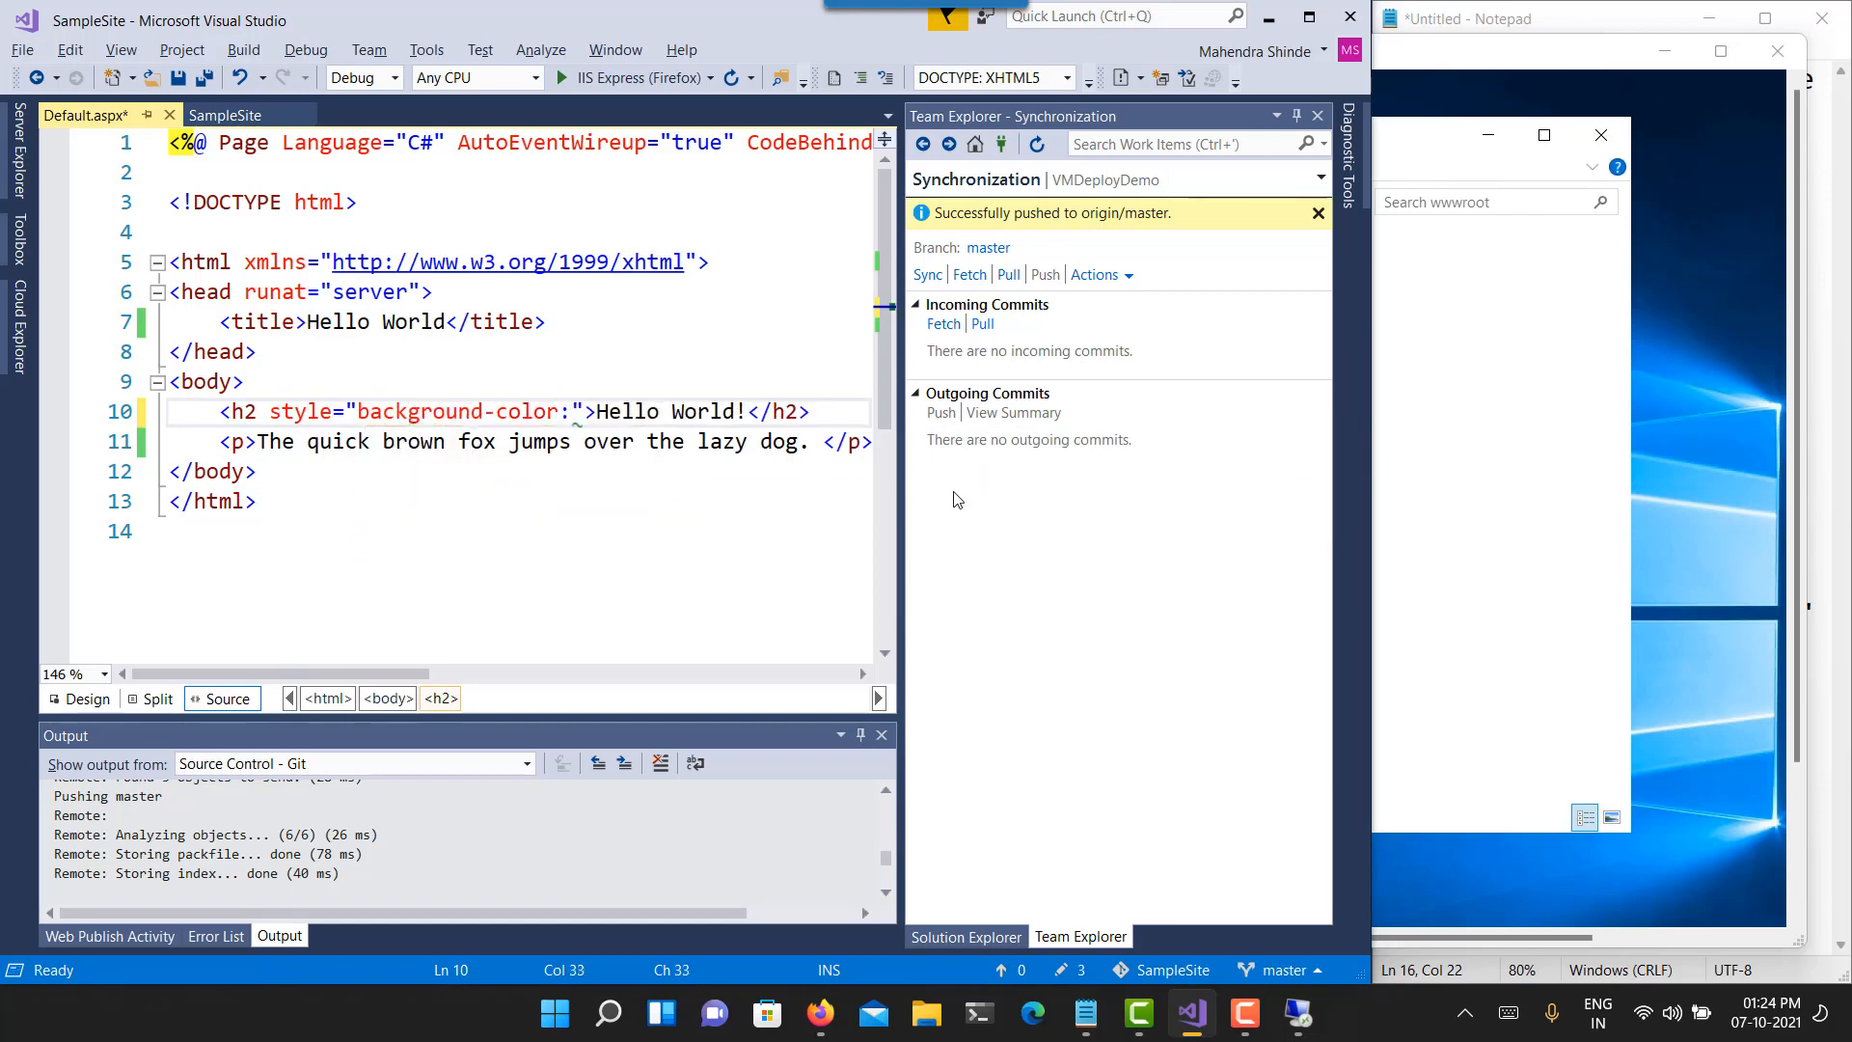
{"action": "type", "text": "teal"}
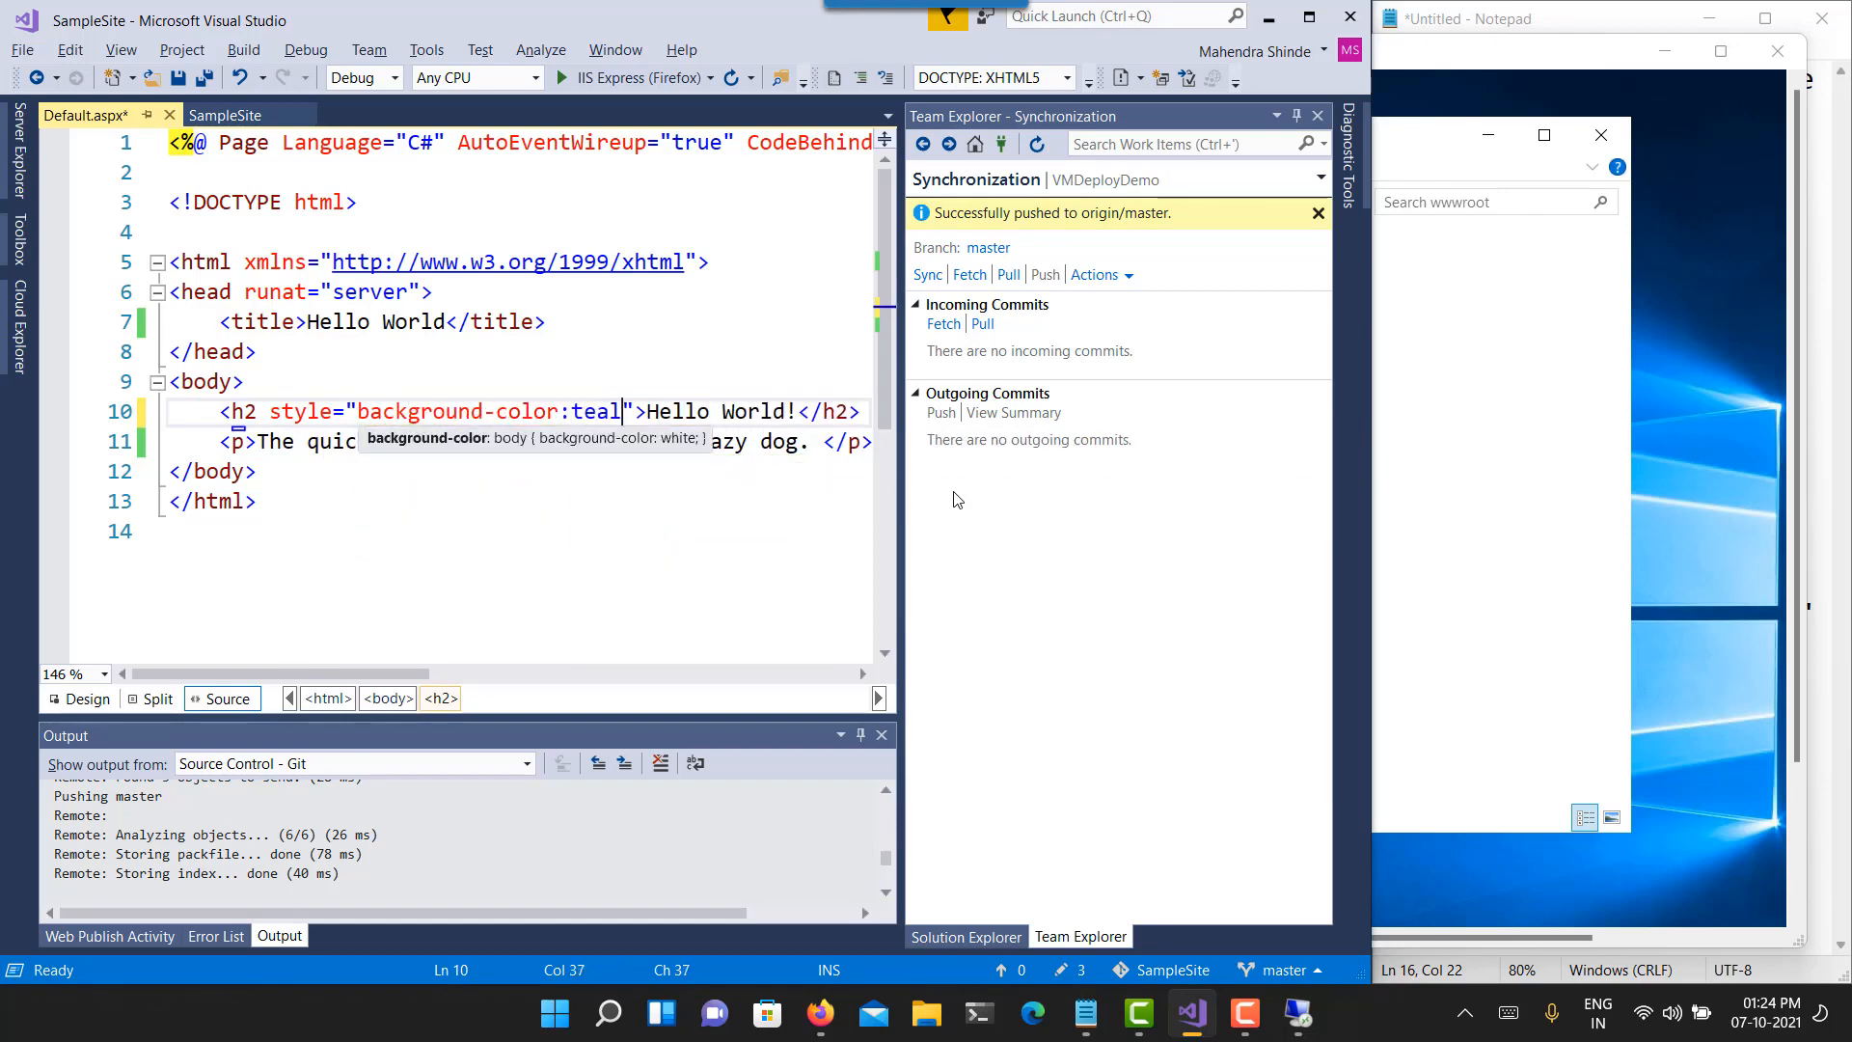
{"action": "key", "text": "ctrl+s"}
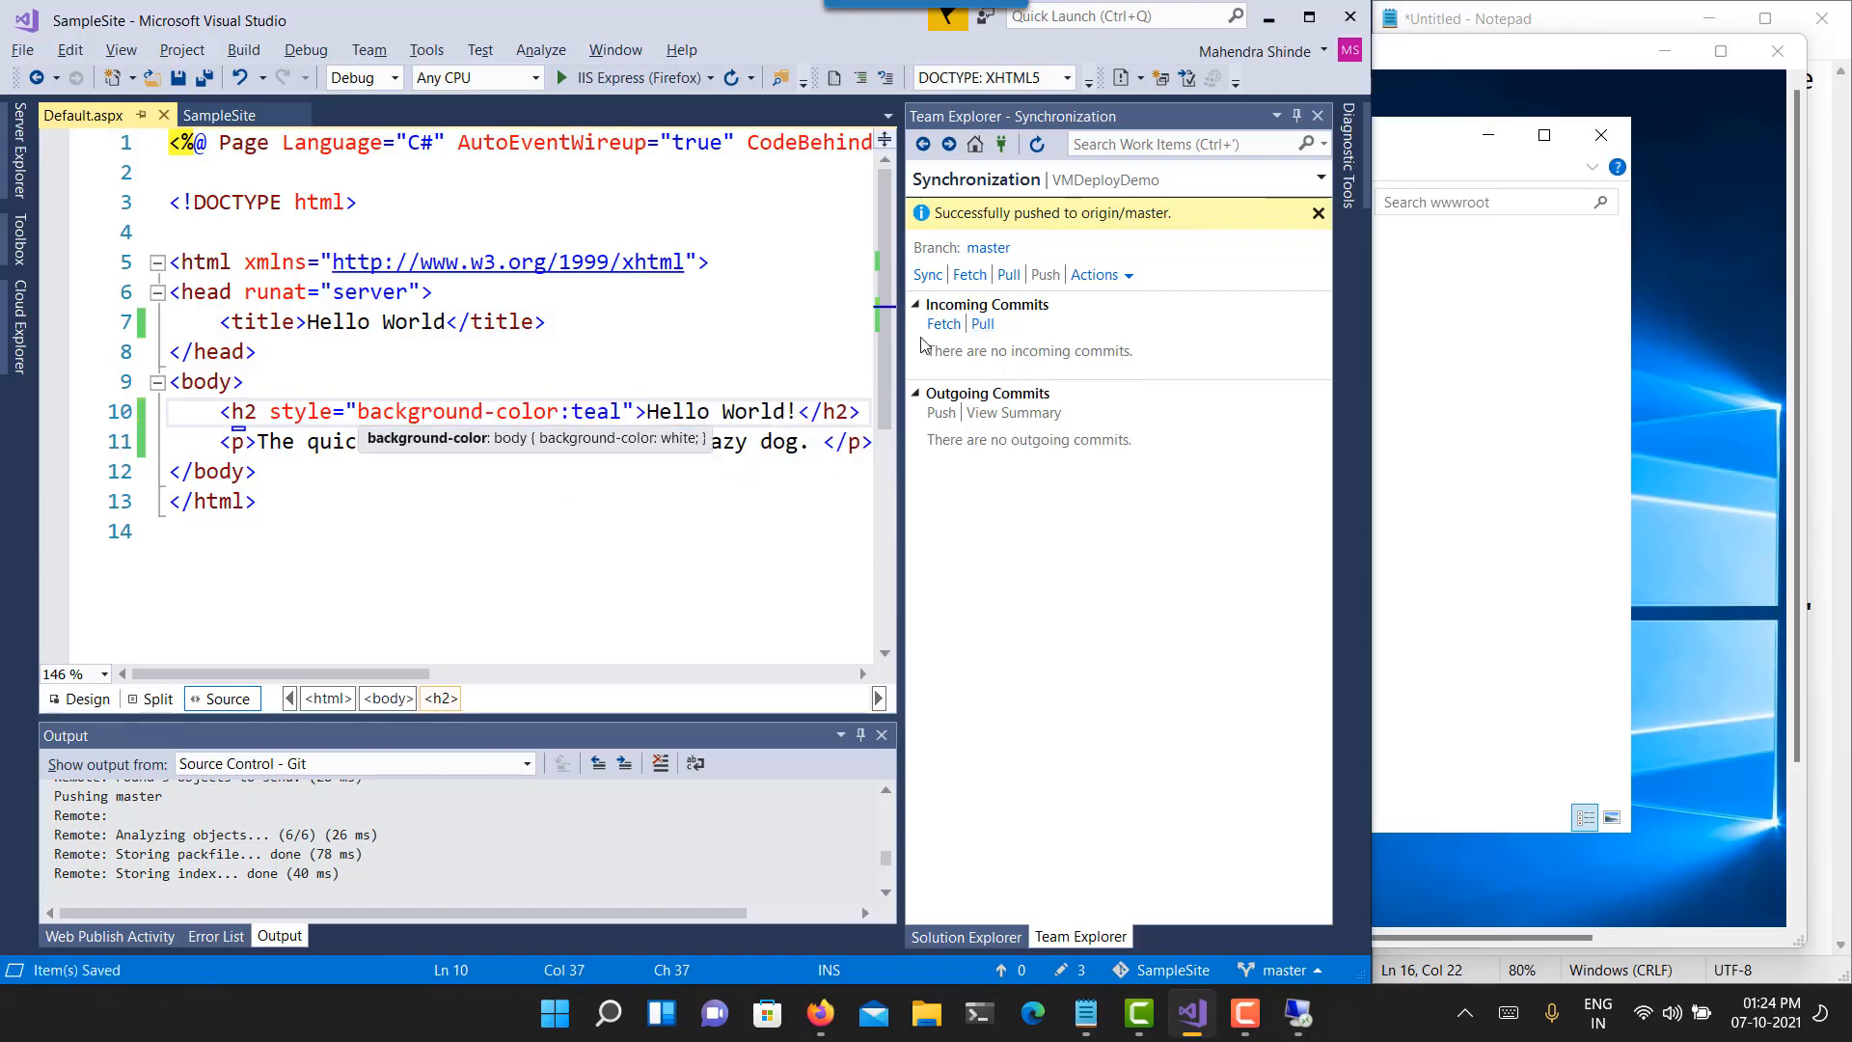
- Pull incoming commits from the remote repository into the local master branch
{"action": "left_click", "coordinate": [986, 328]}
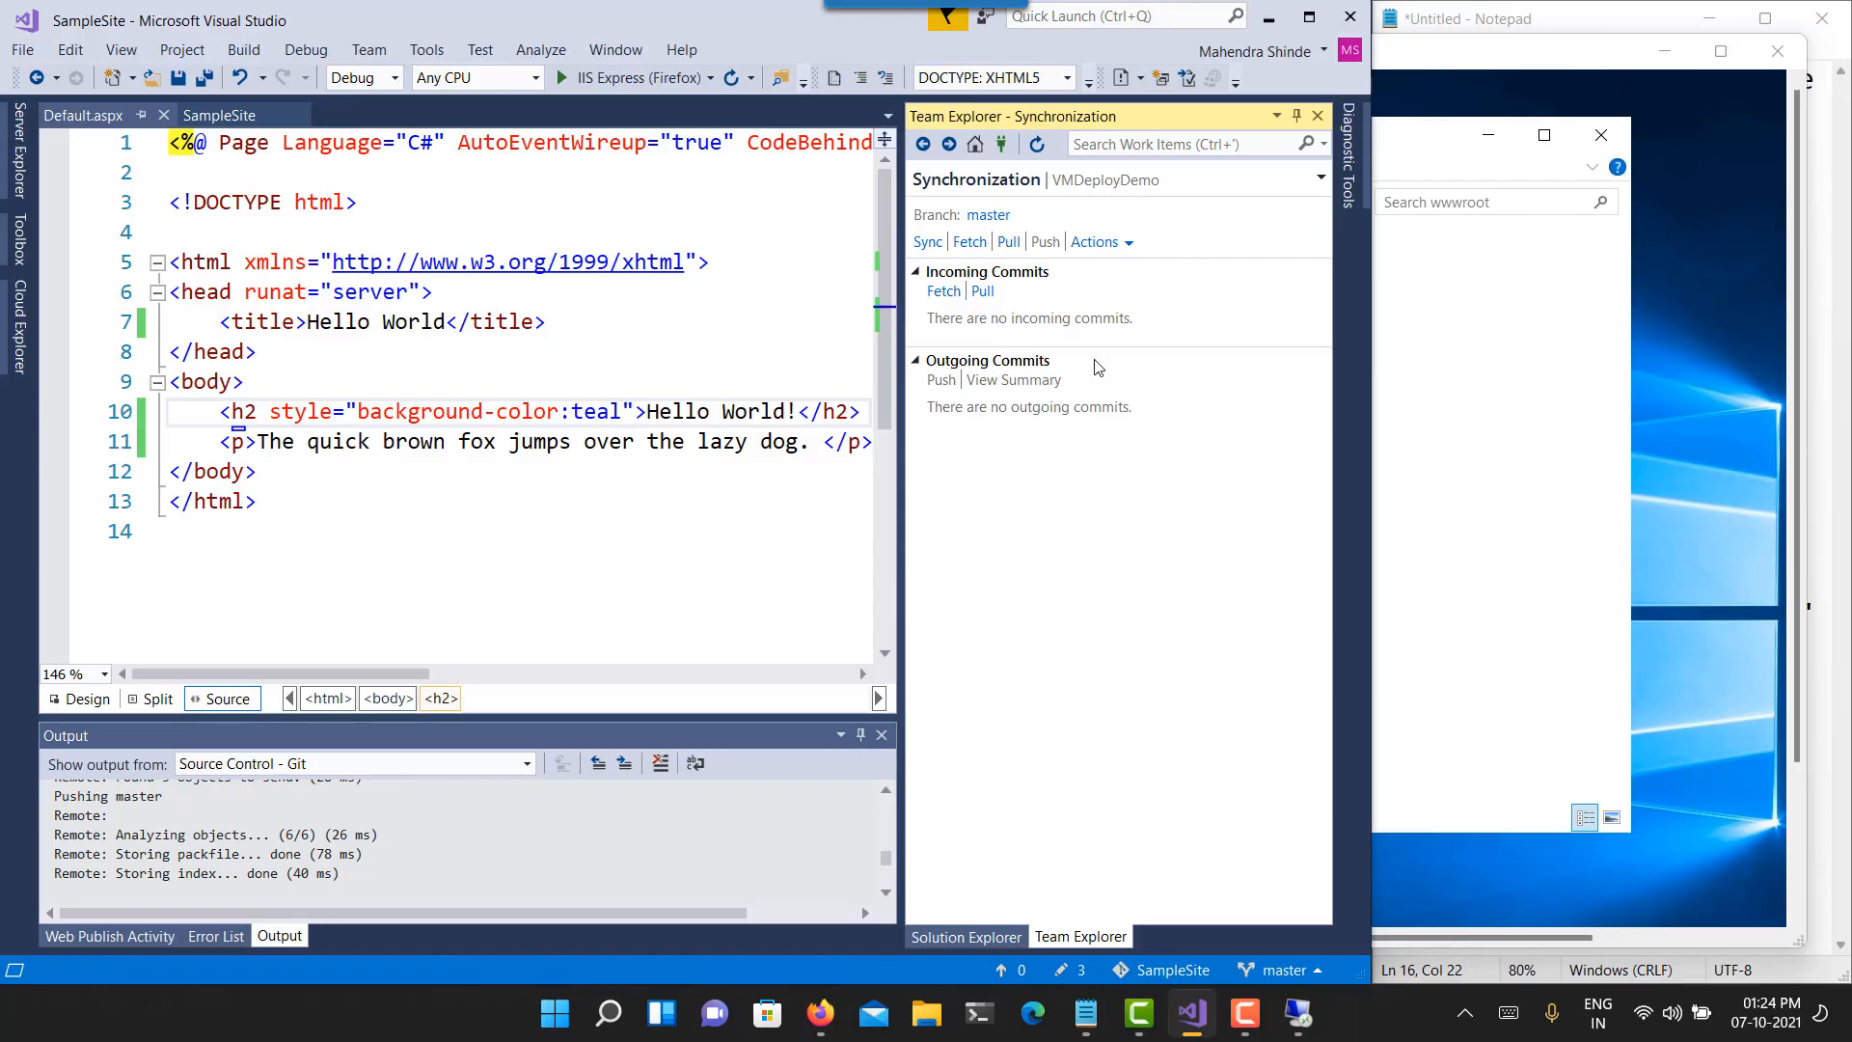
{"action": "left_click", "coordinate": [984, 292]}
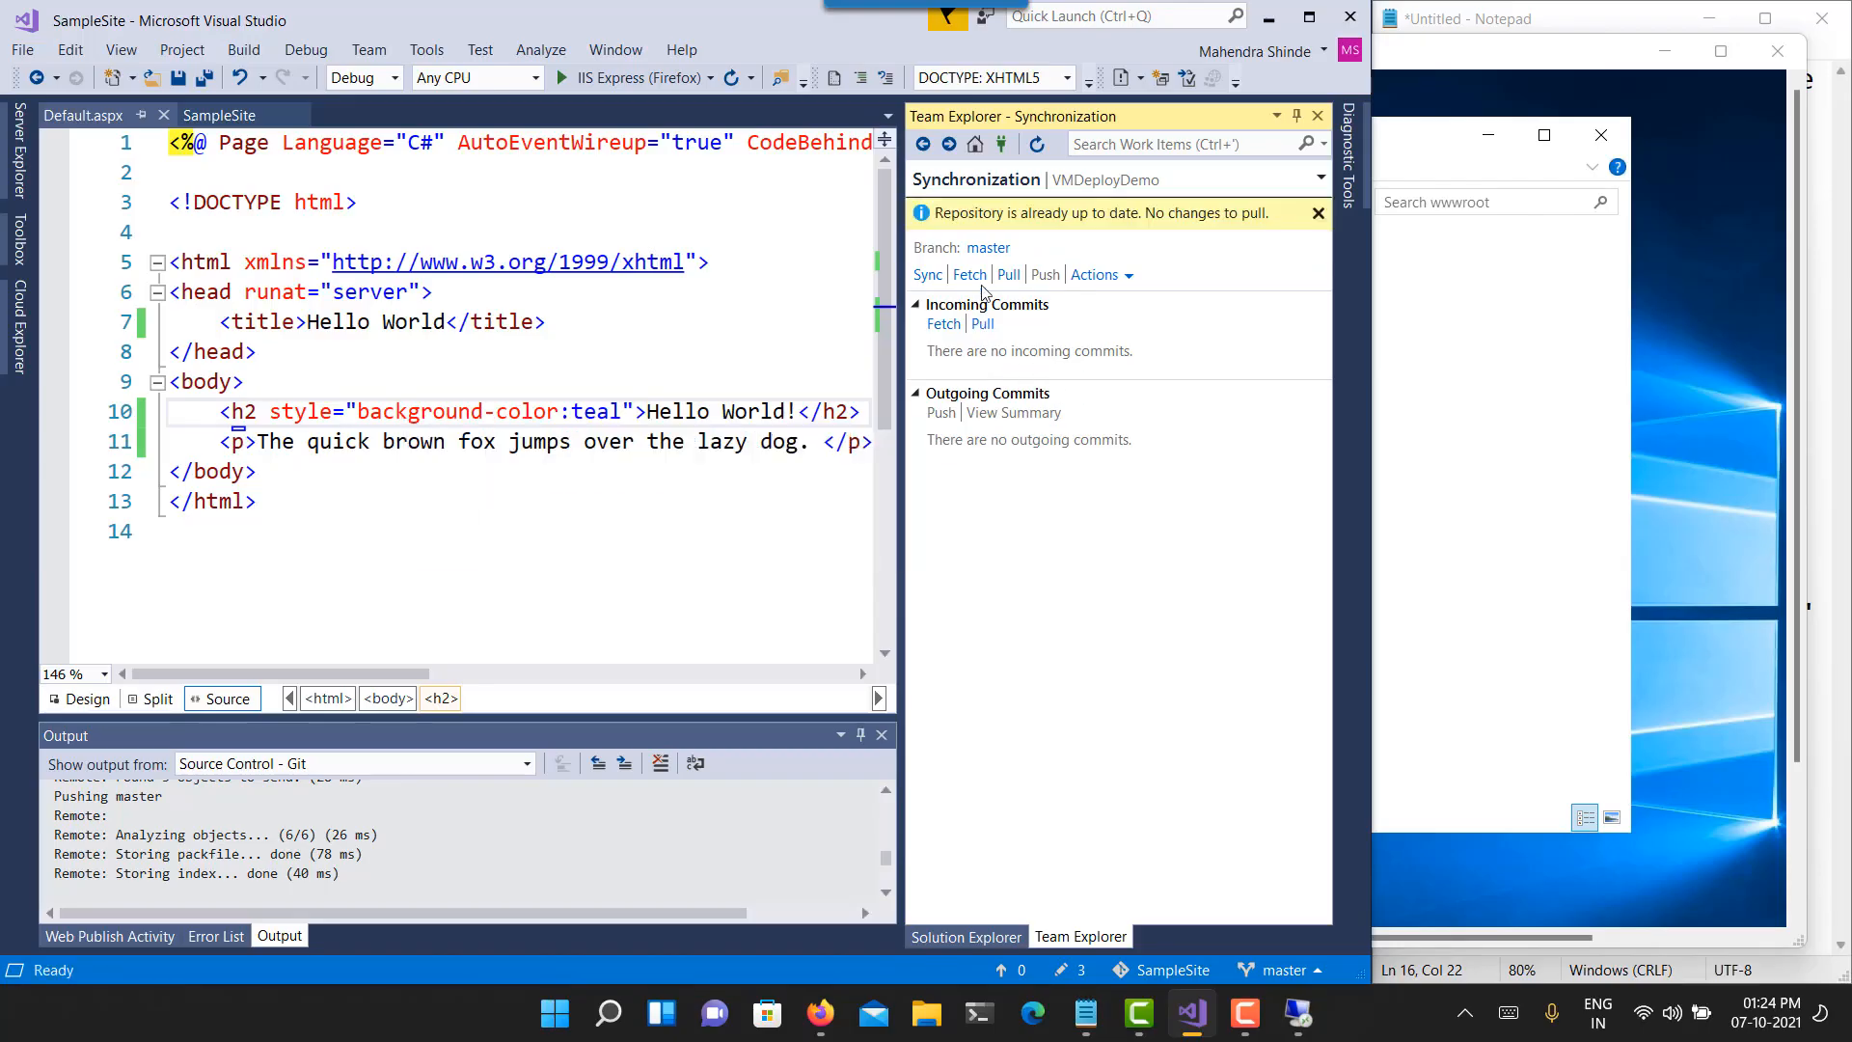
{"action": "left_click", "coordinate": [983, 325]}
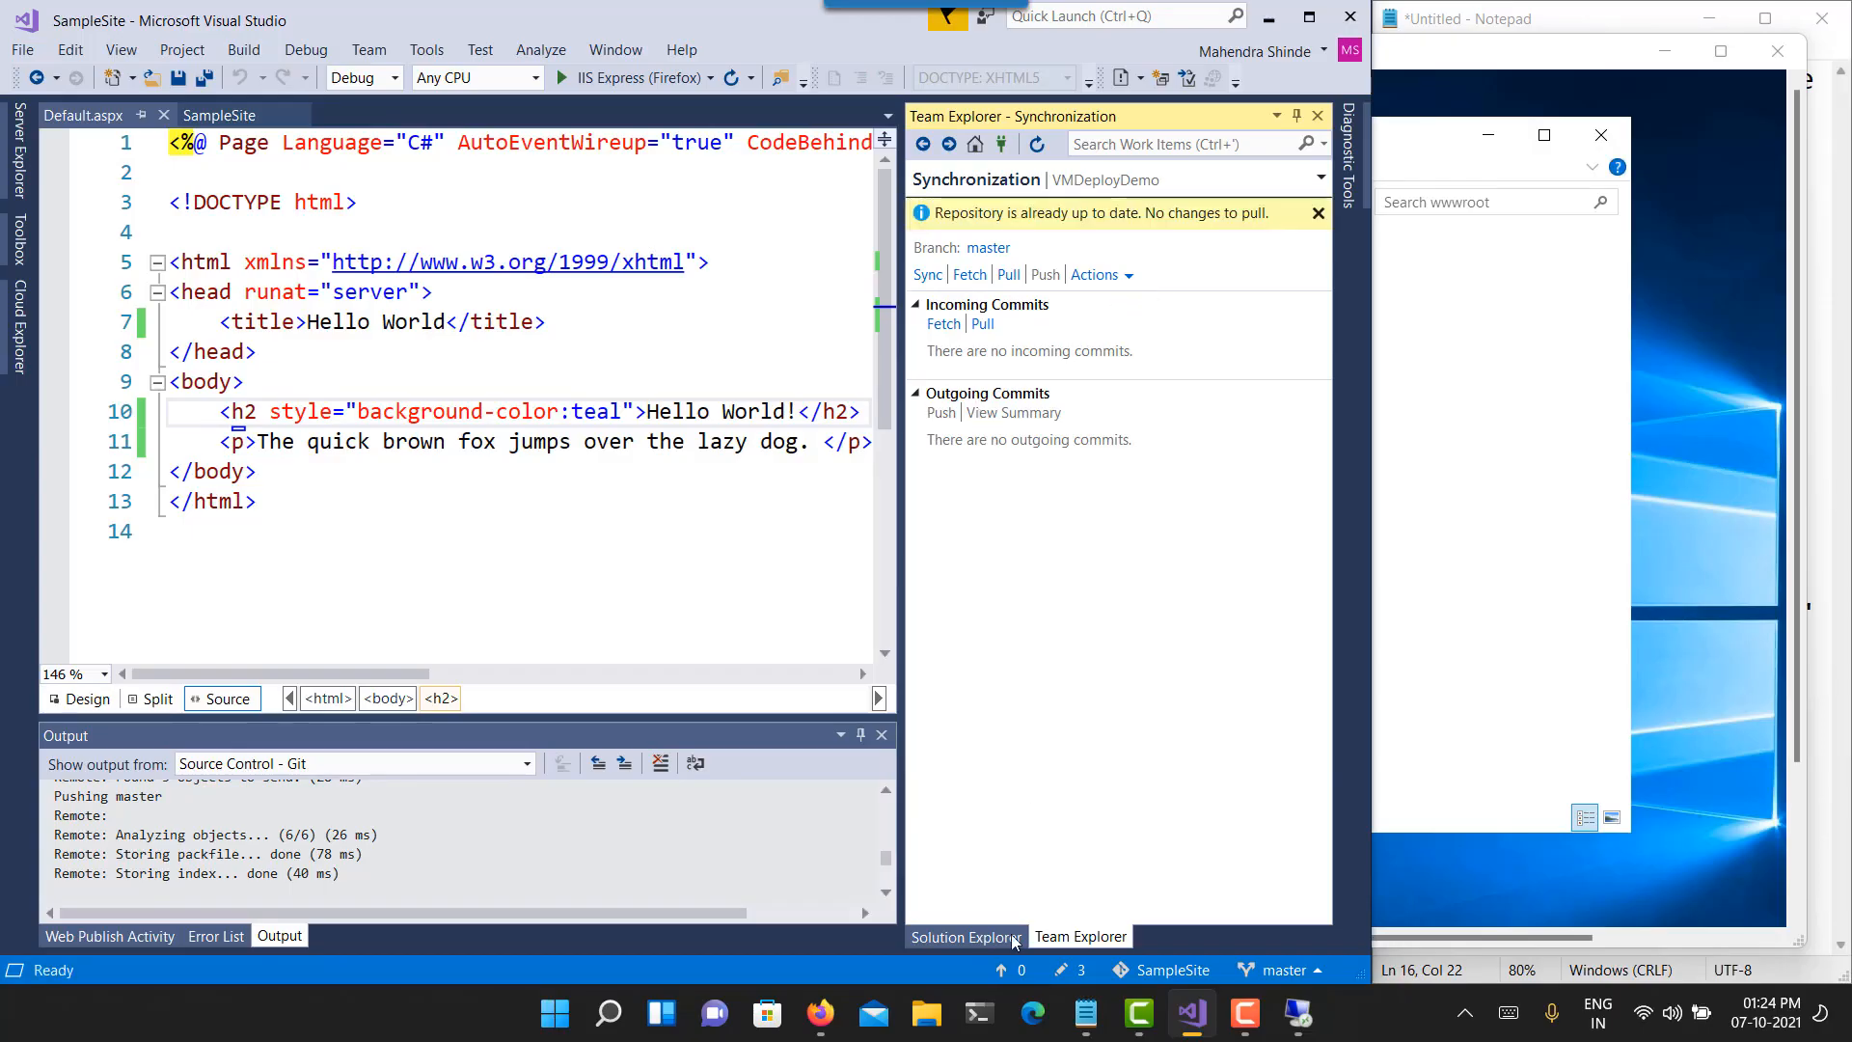
- Commit all pending changes with the message "Added Background" and push the commit to origin/master
{"action": "left_click", "coordinate": [1064, 970]}
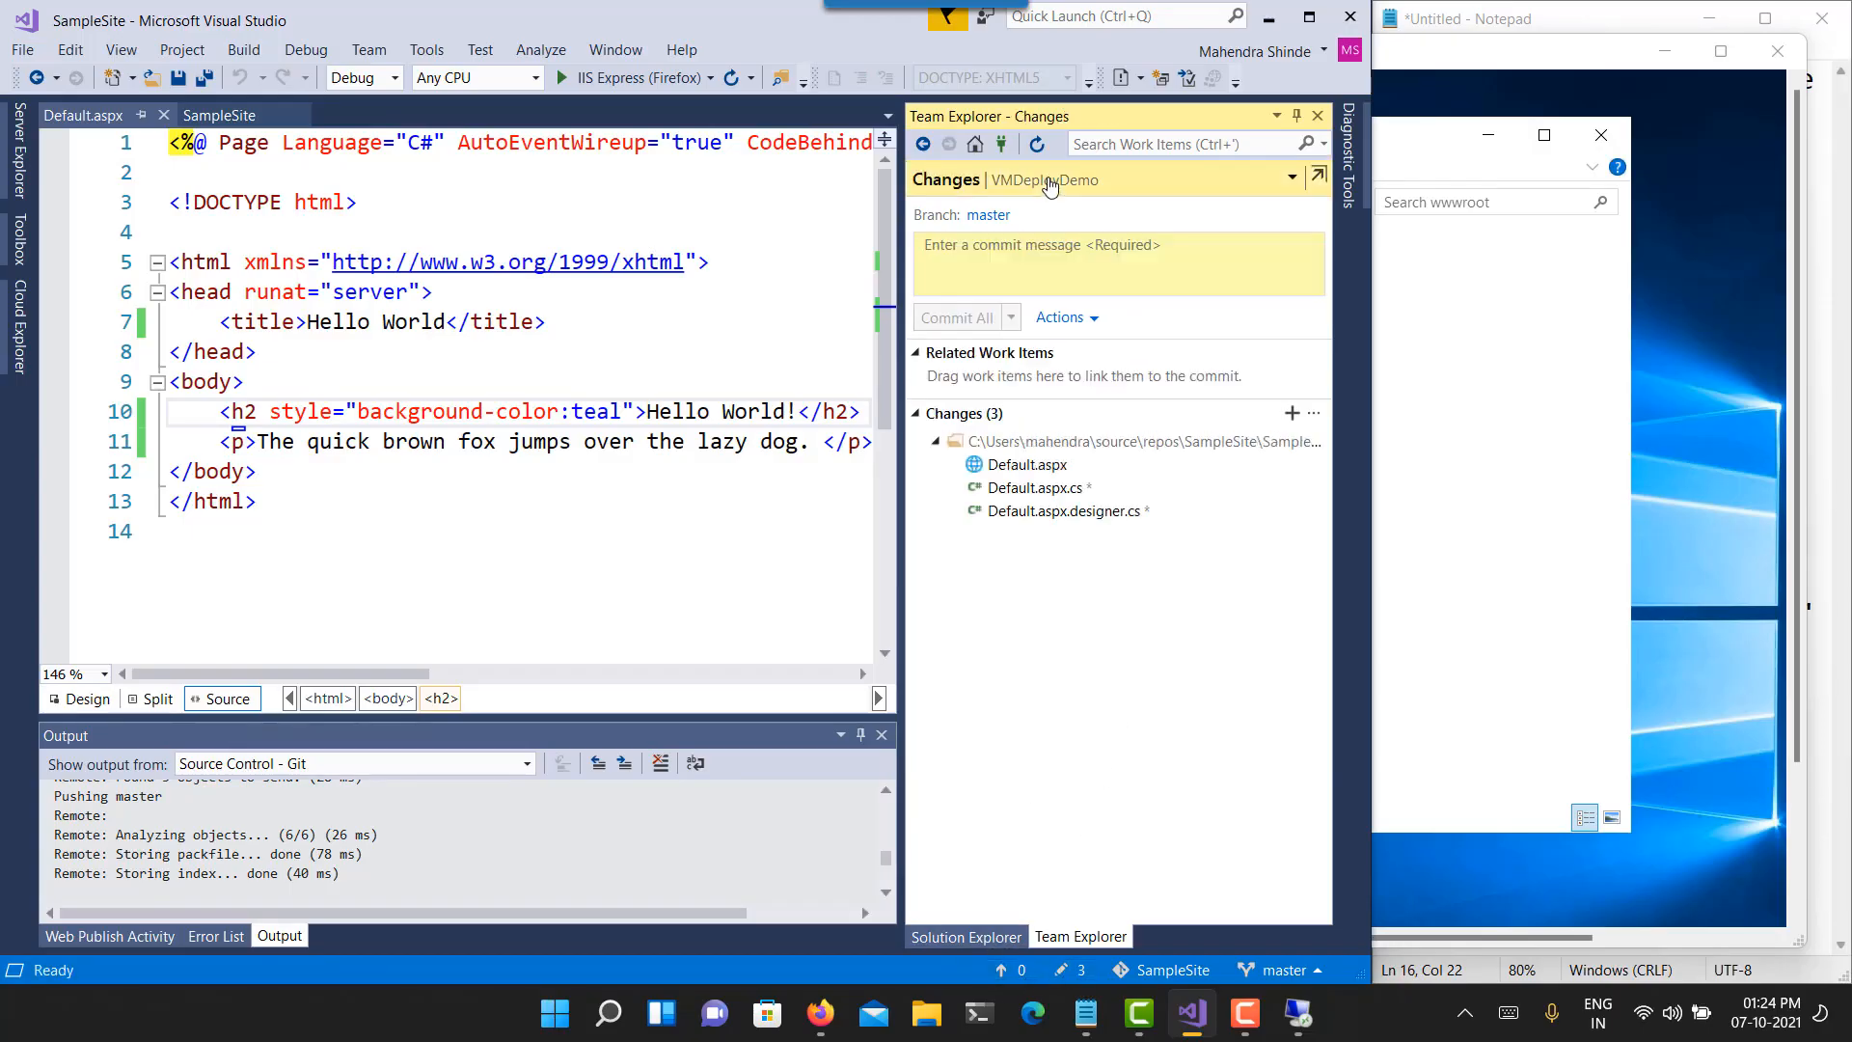
{"action": "left_click", "coordinate": [1065, 244]}
{"action": "type", "text": "Added"}
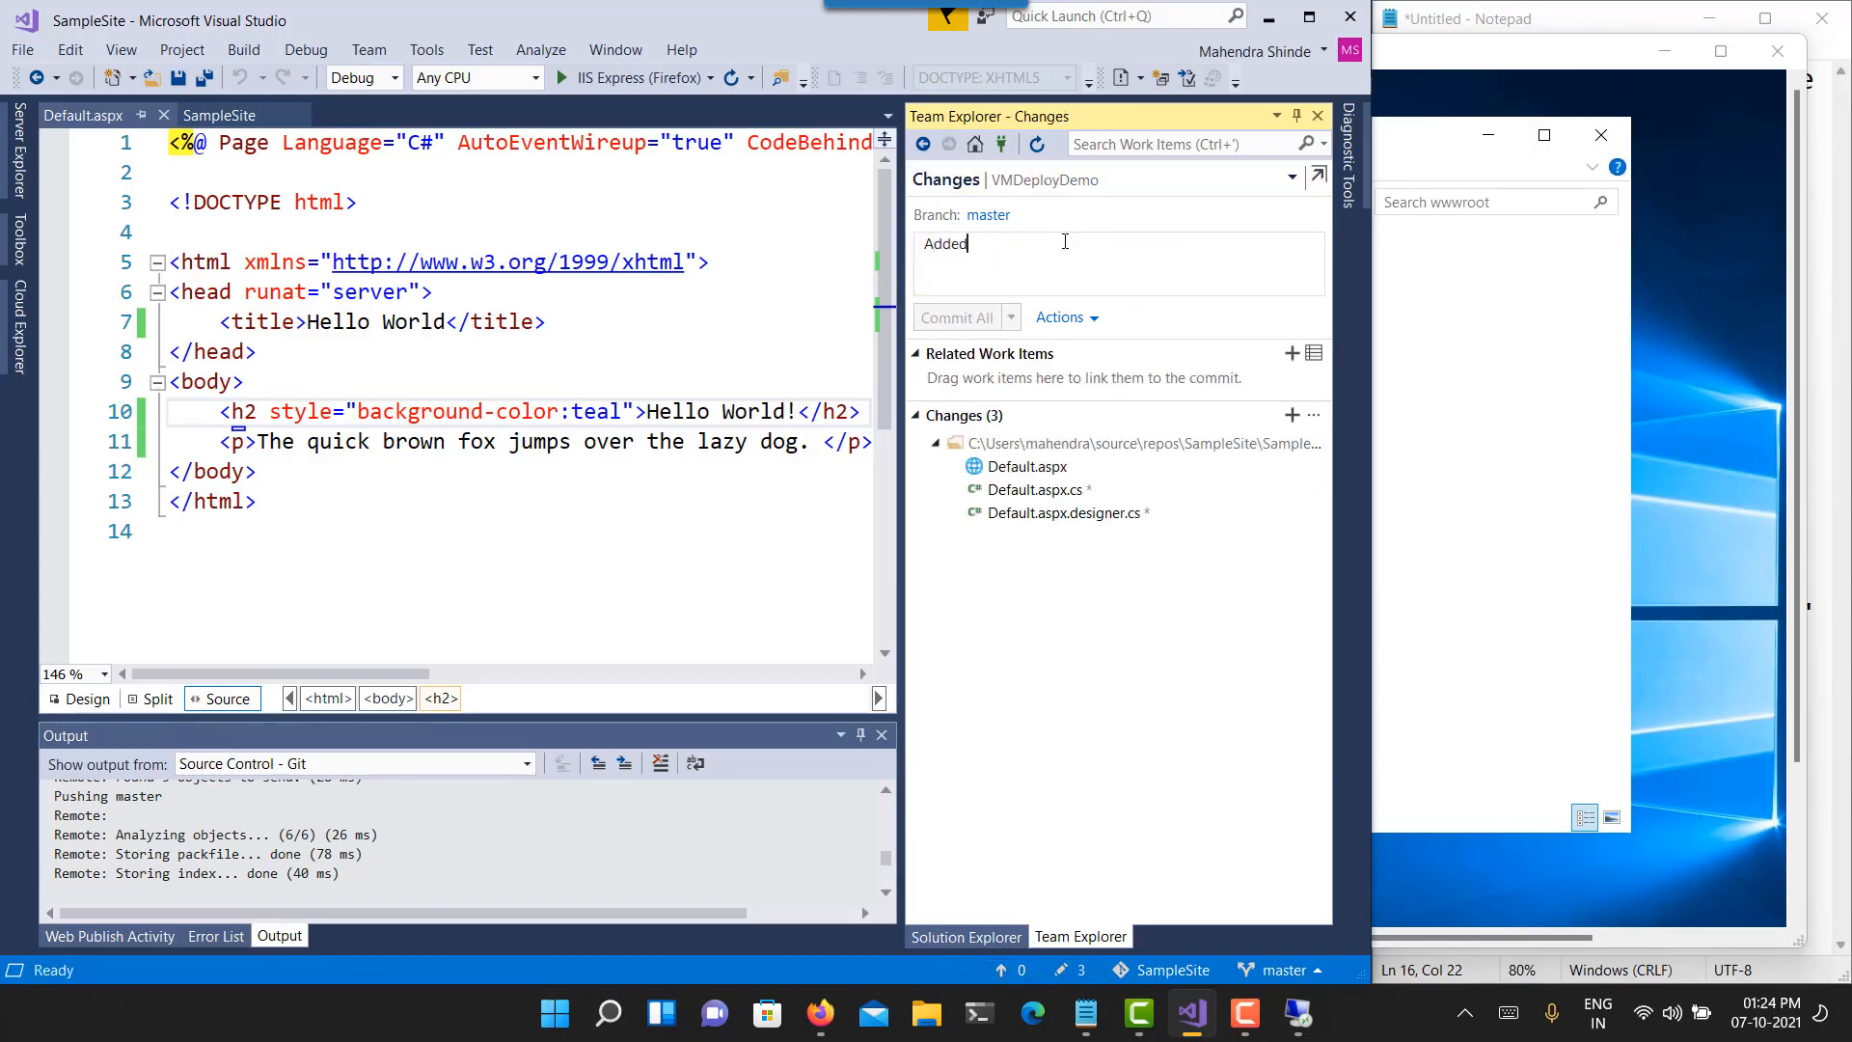
{"action": "type", "text": " Backg"}
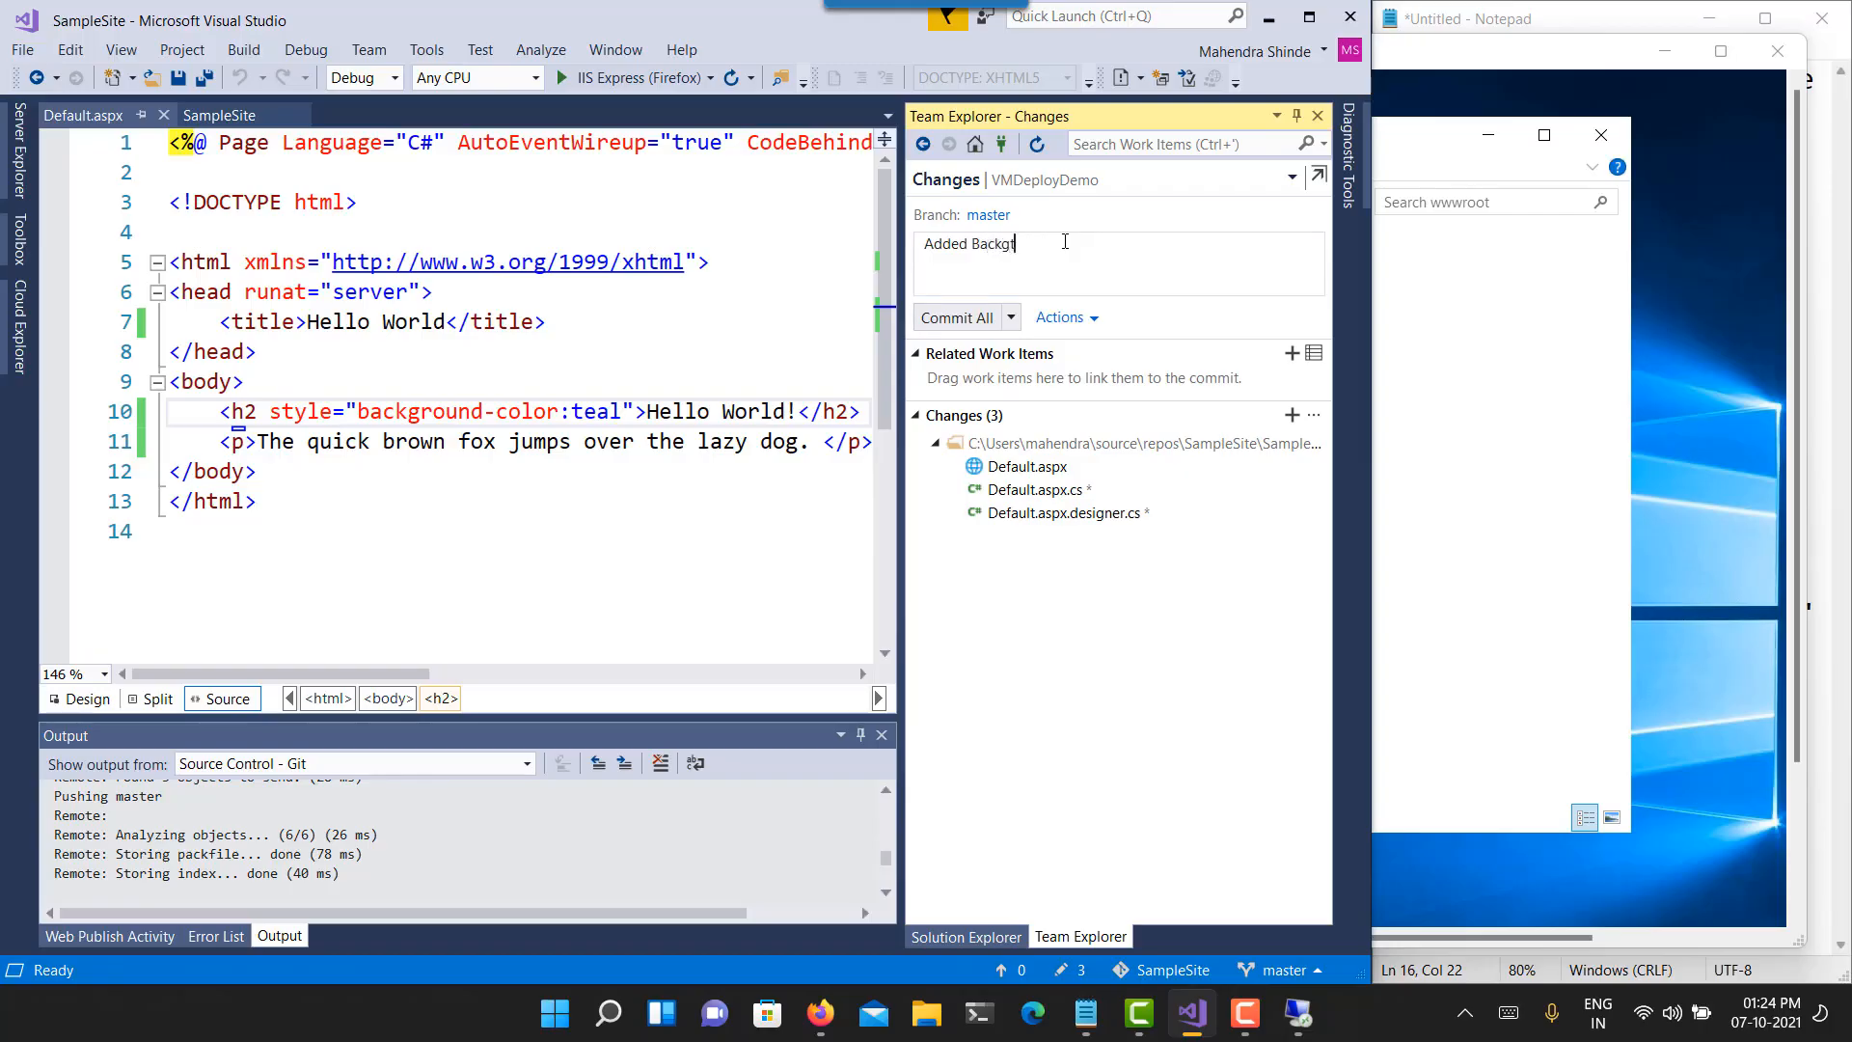
{"action": "type", "text": "round"}
{"action": "key", "text": "BackSpace"}
{"action": "key", "text": "BackSpace"}
{"action": "key", "text": "BackSpace"}
{"action": "key", "text": "BackSpace"}
{"action": "key", "text": "BackSpace"}
{"action": "type", "text": "round"}
{"action": "left_click", "coordinate": [984, 320]}
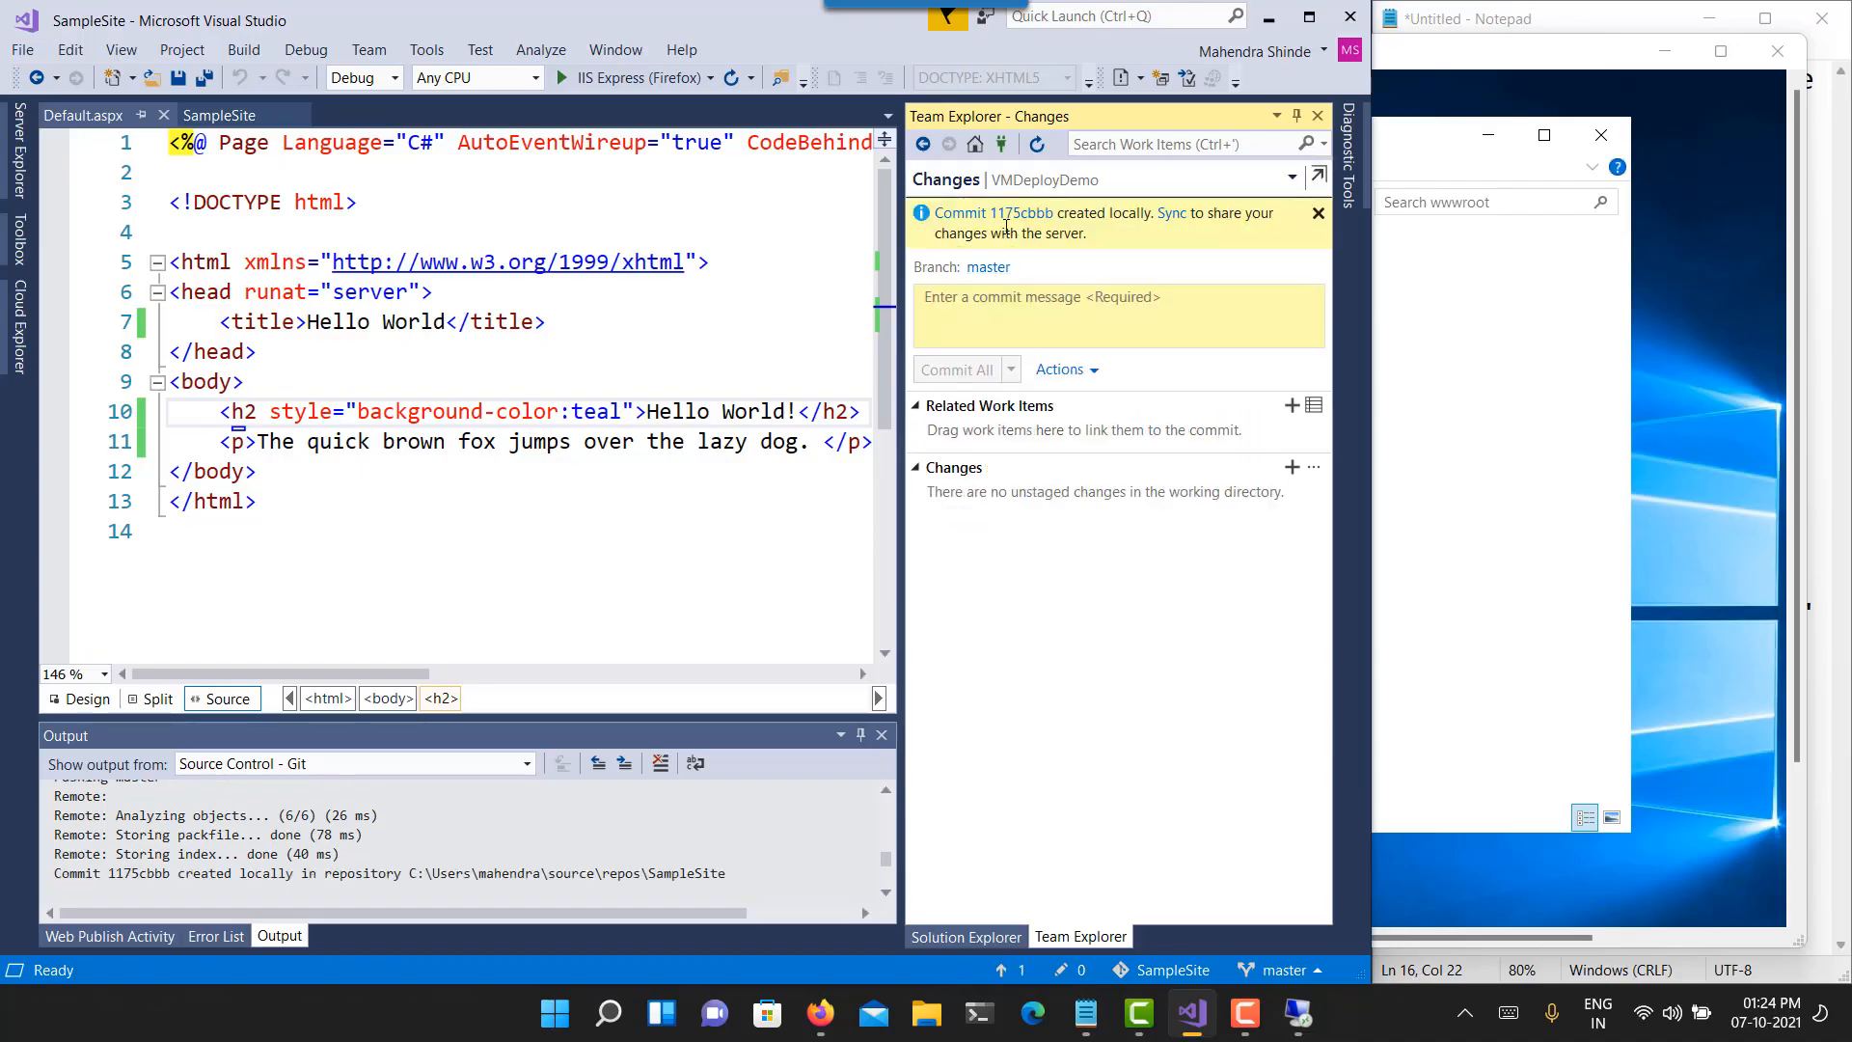
{"action": "left_click", "coordinate": [1172, 215]}
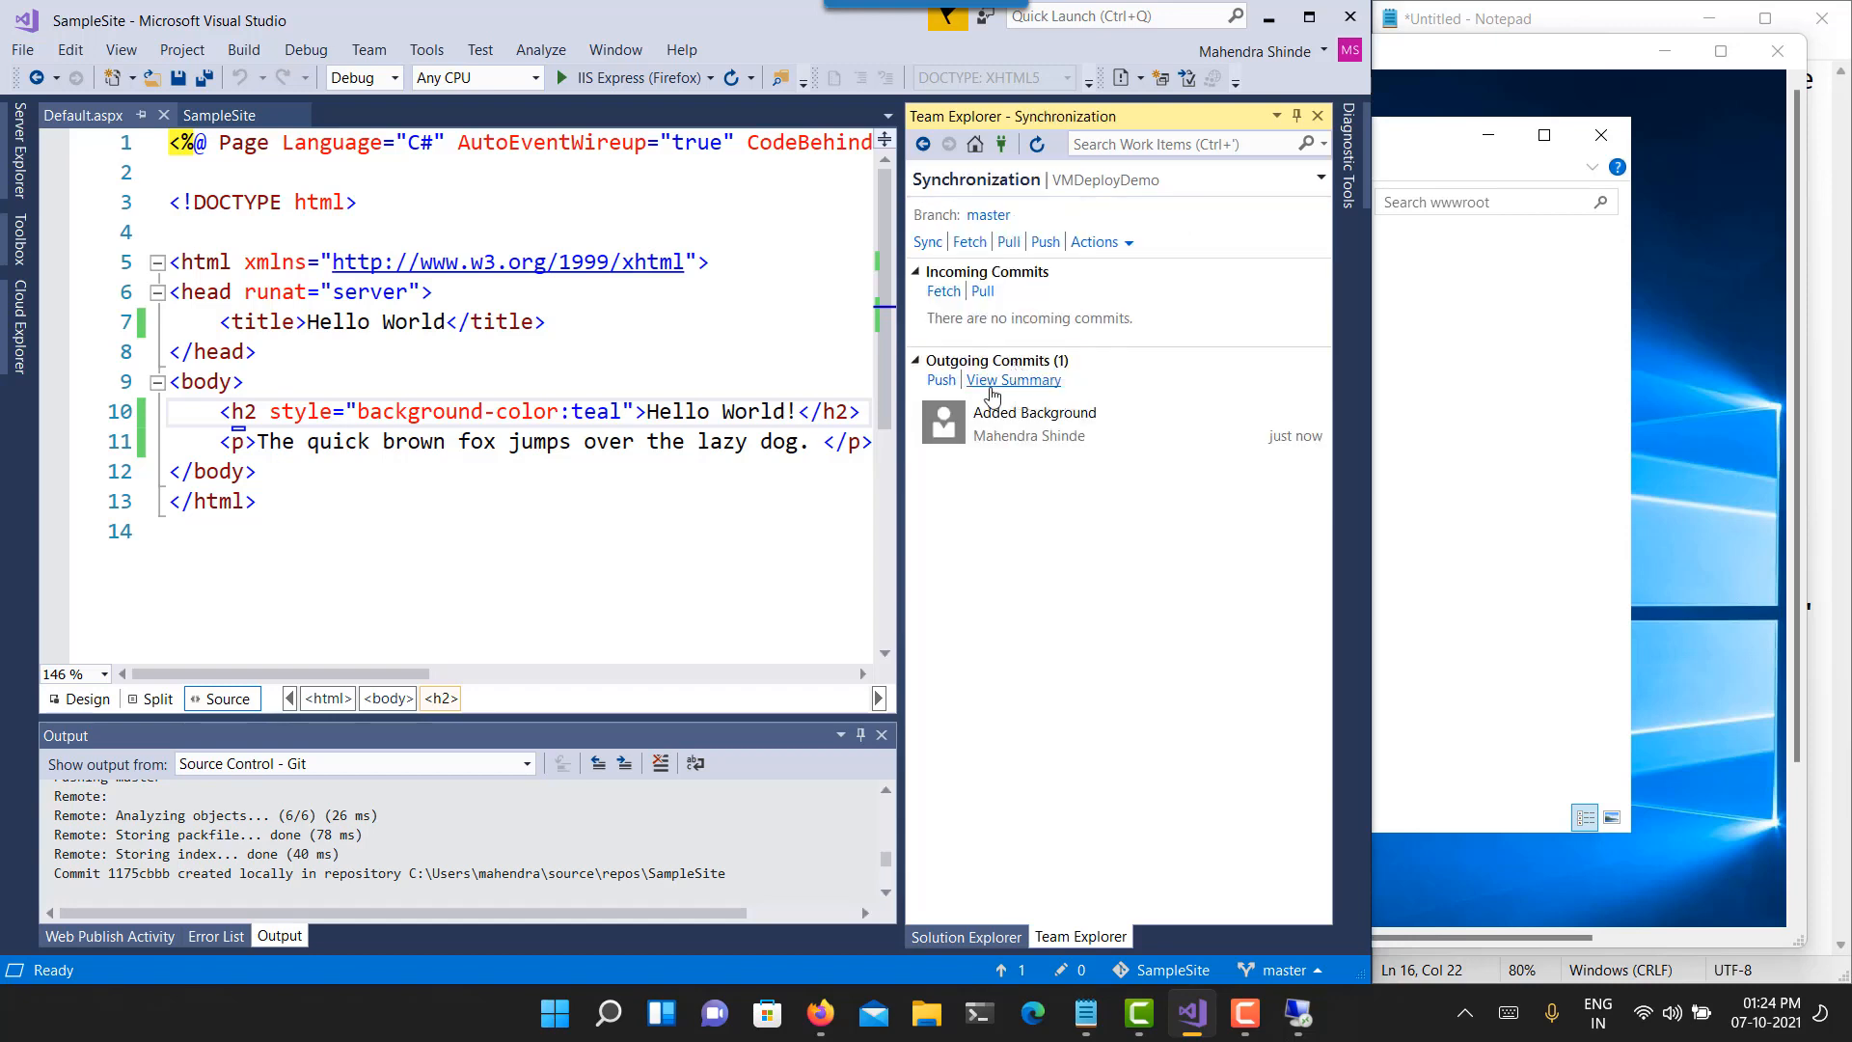
{"action": "left_click", "coordinate": [941, 381]}
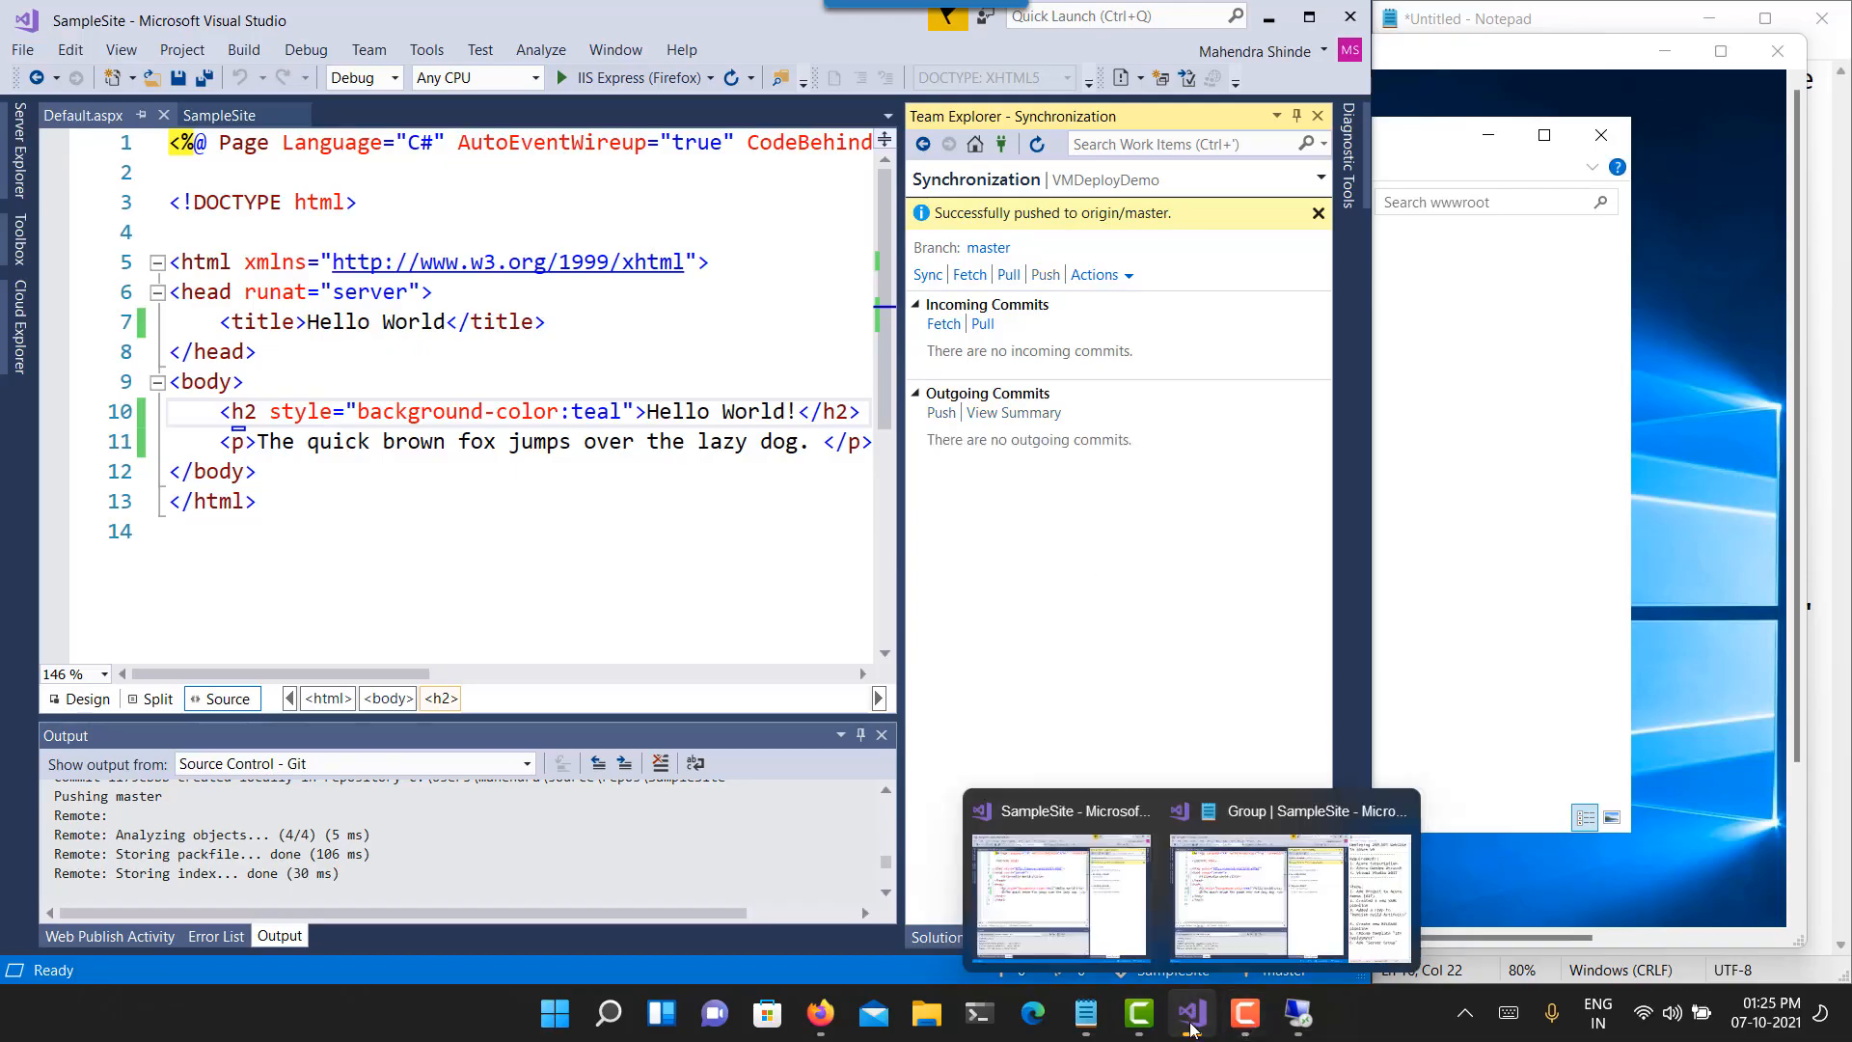
- Switch to Azure DevOps in Firefox and open the job log of the VMDeployDemo build run "Added Background"
{"action": "left_click", "coordinate": [820, 1013]}
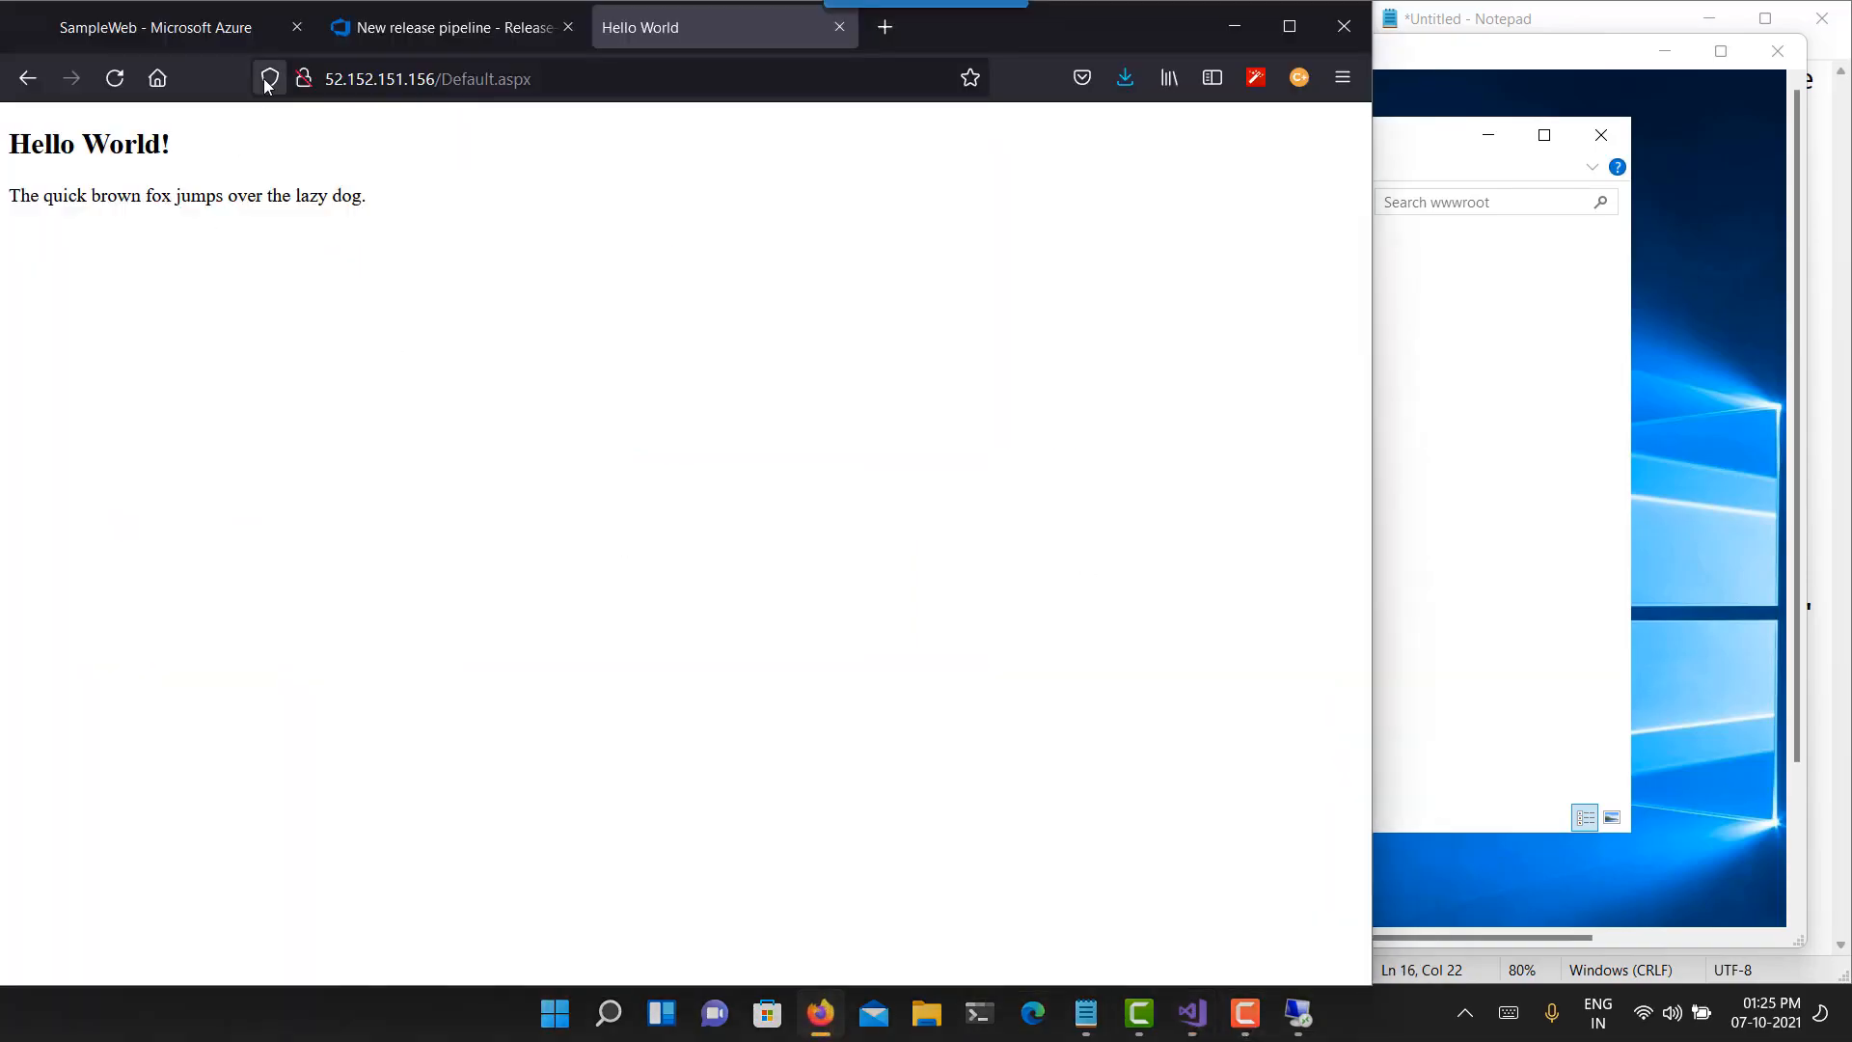
{"action": "left_click", "coordinate": [413, 33]}
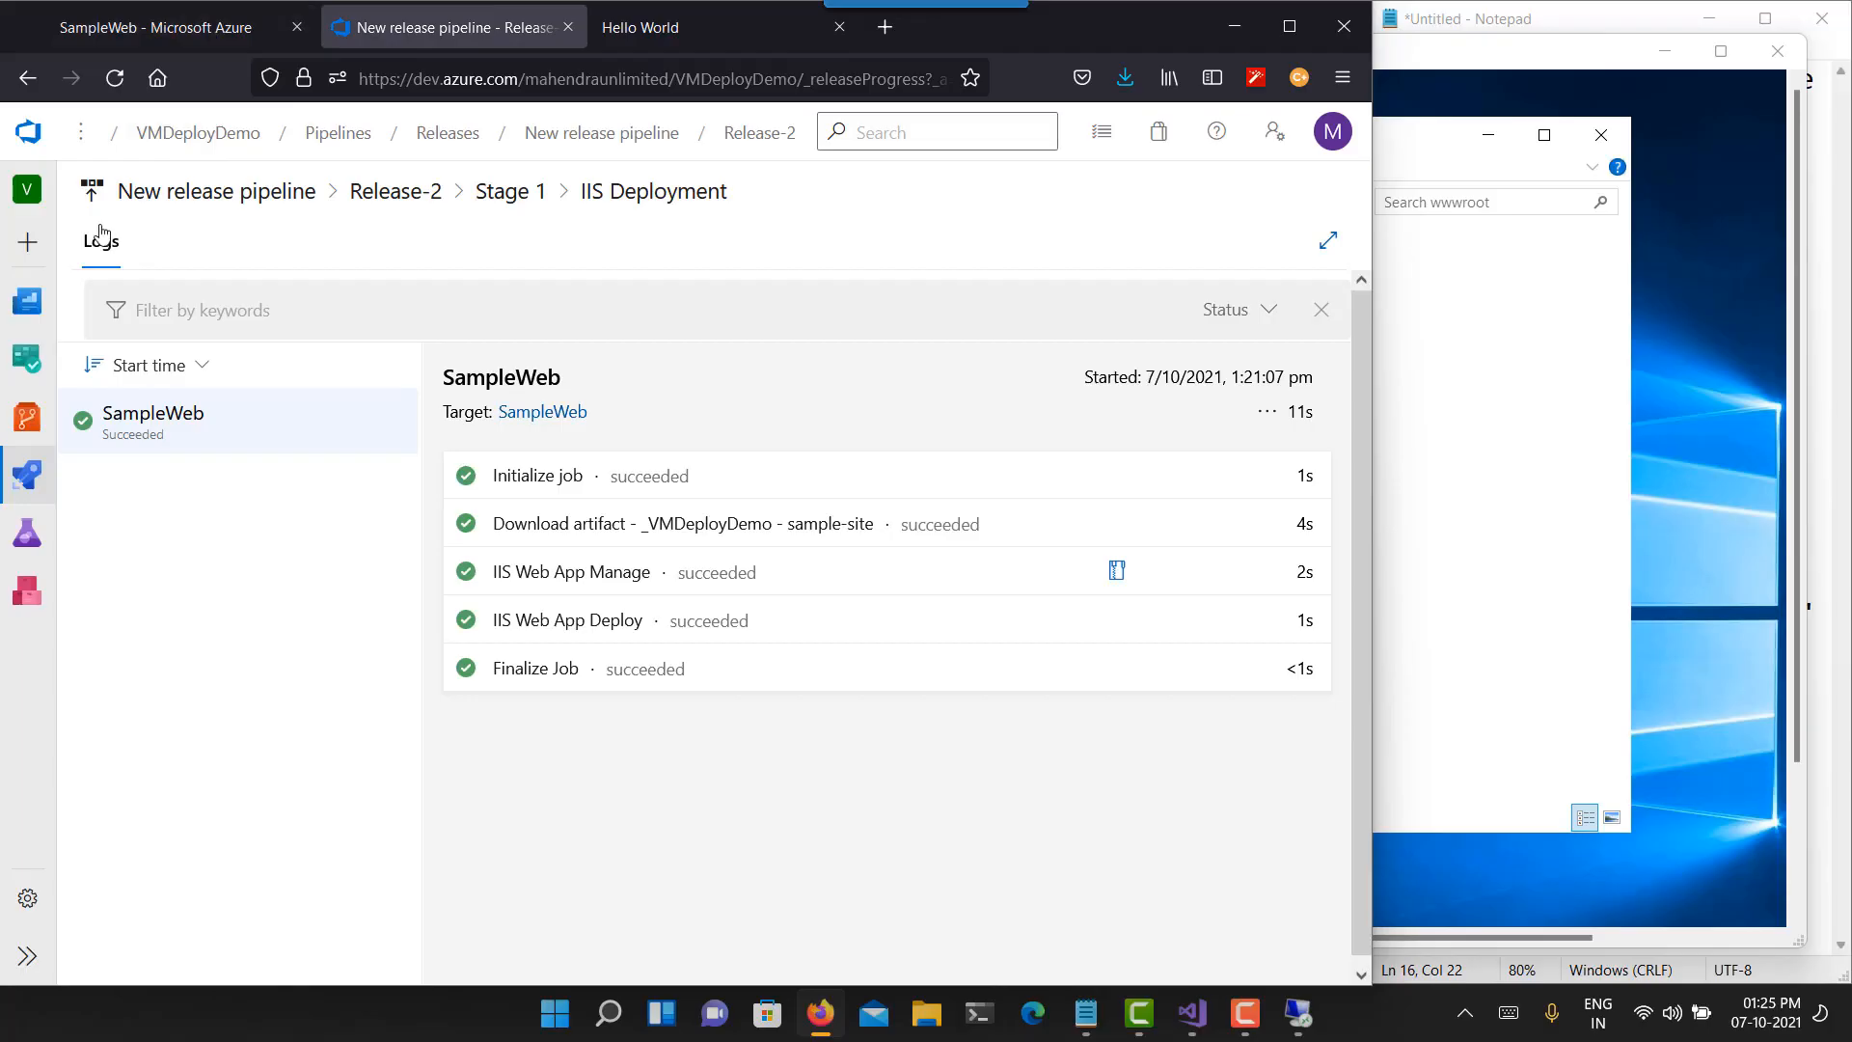
{"action": "left_click", "coordinate": [243, 193]}
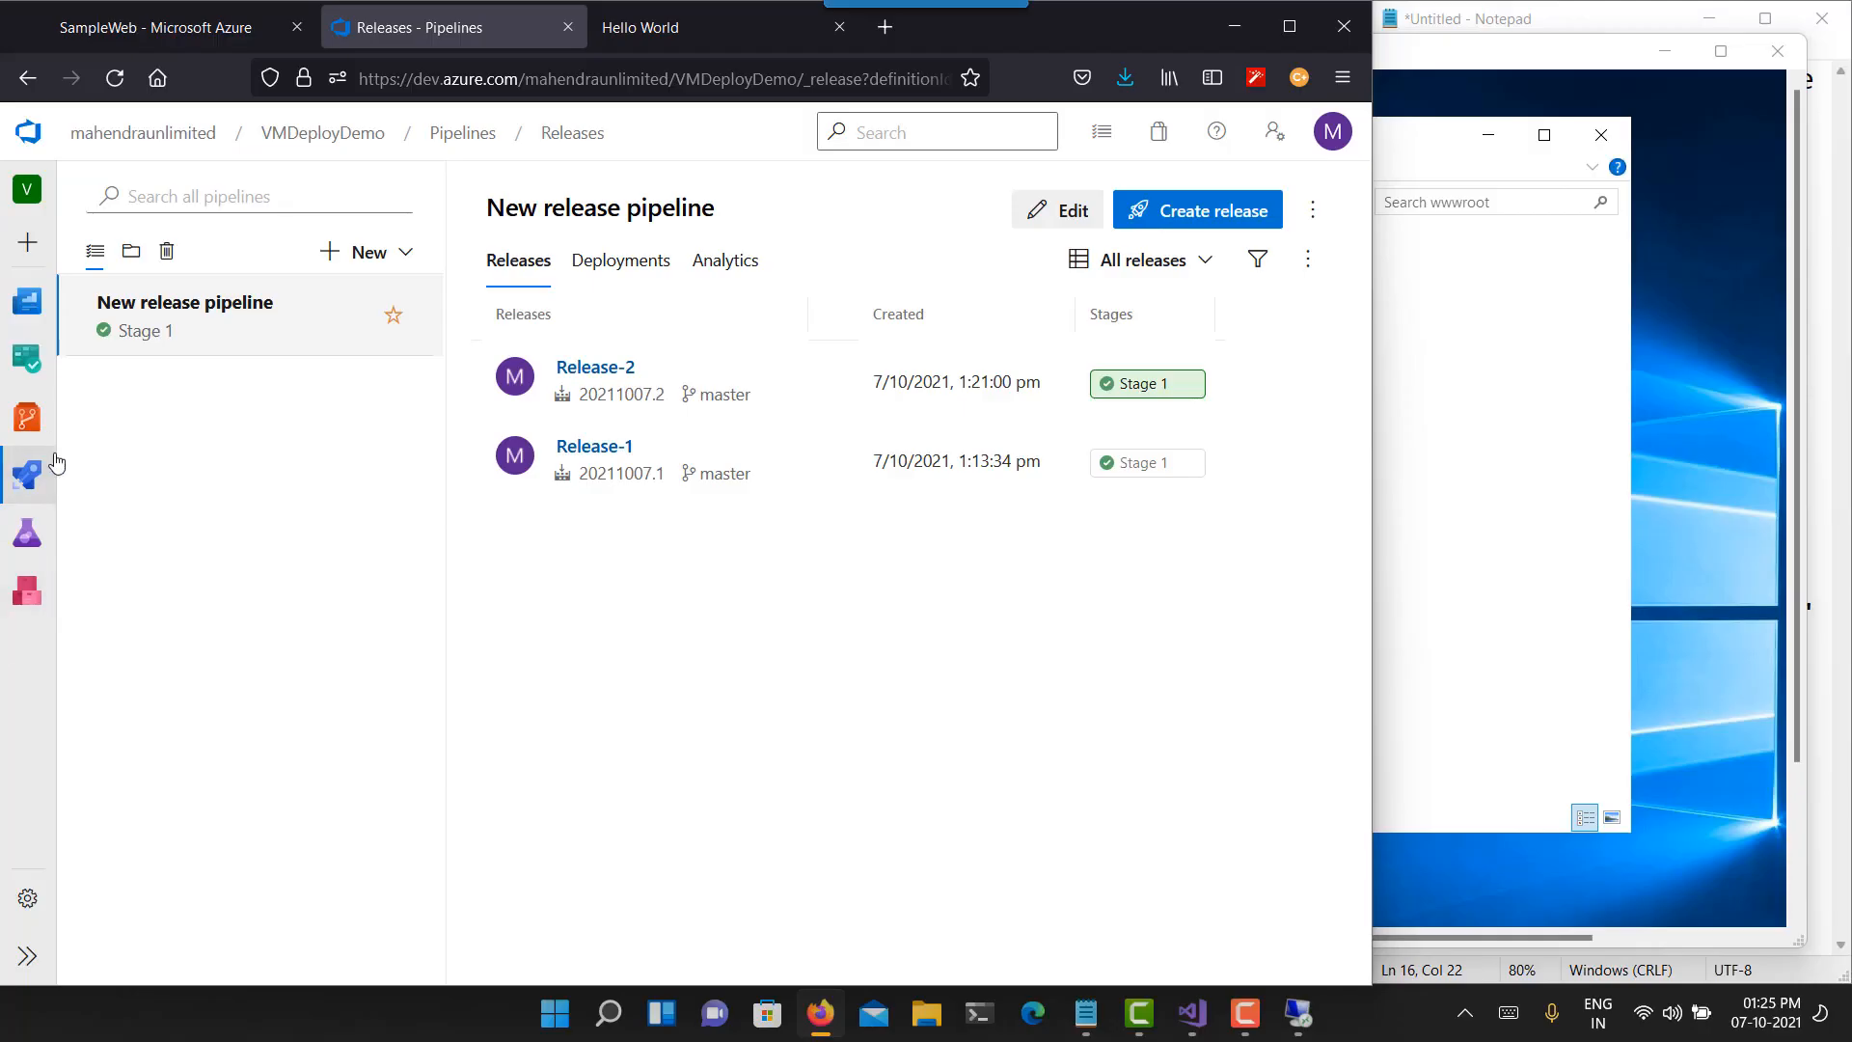
{"action": "mouse_move", "coordinate": [43, 473]}
{"action": "left_click", "coordinate": [121, 513]}
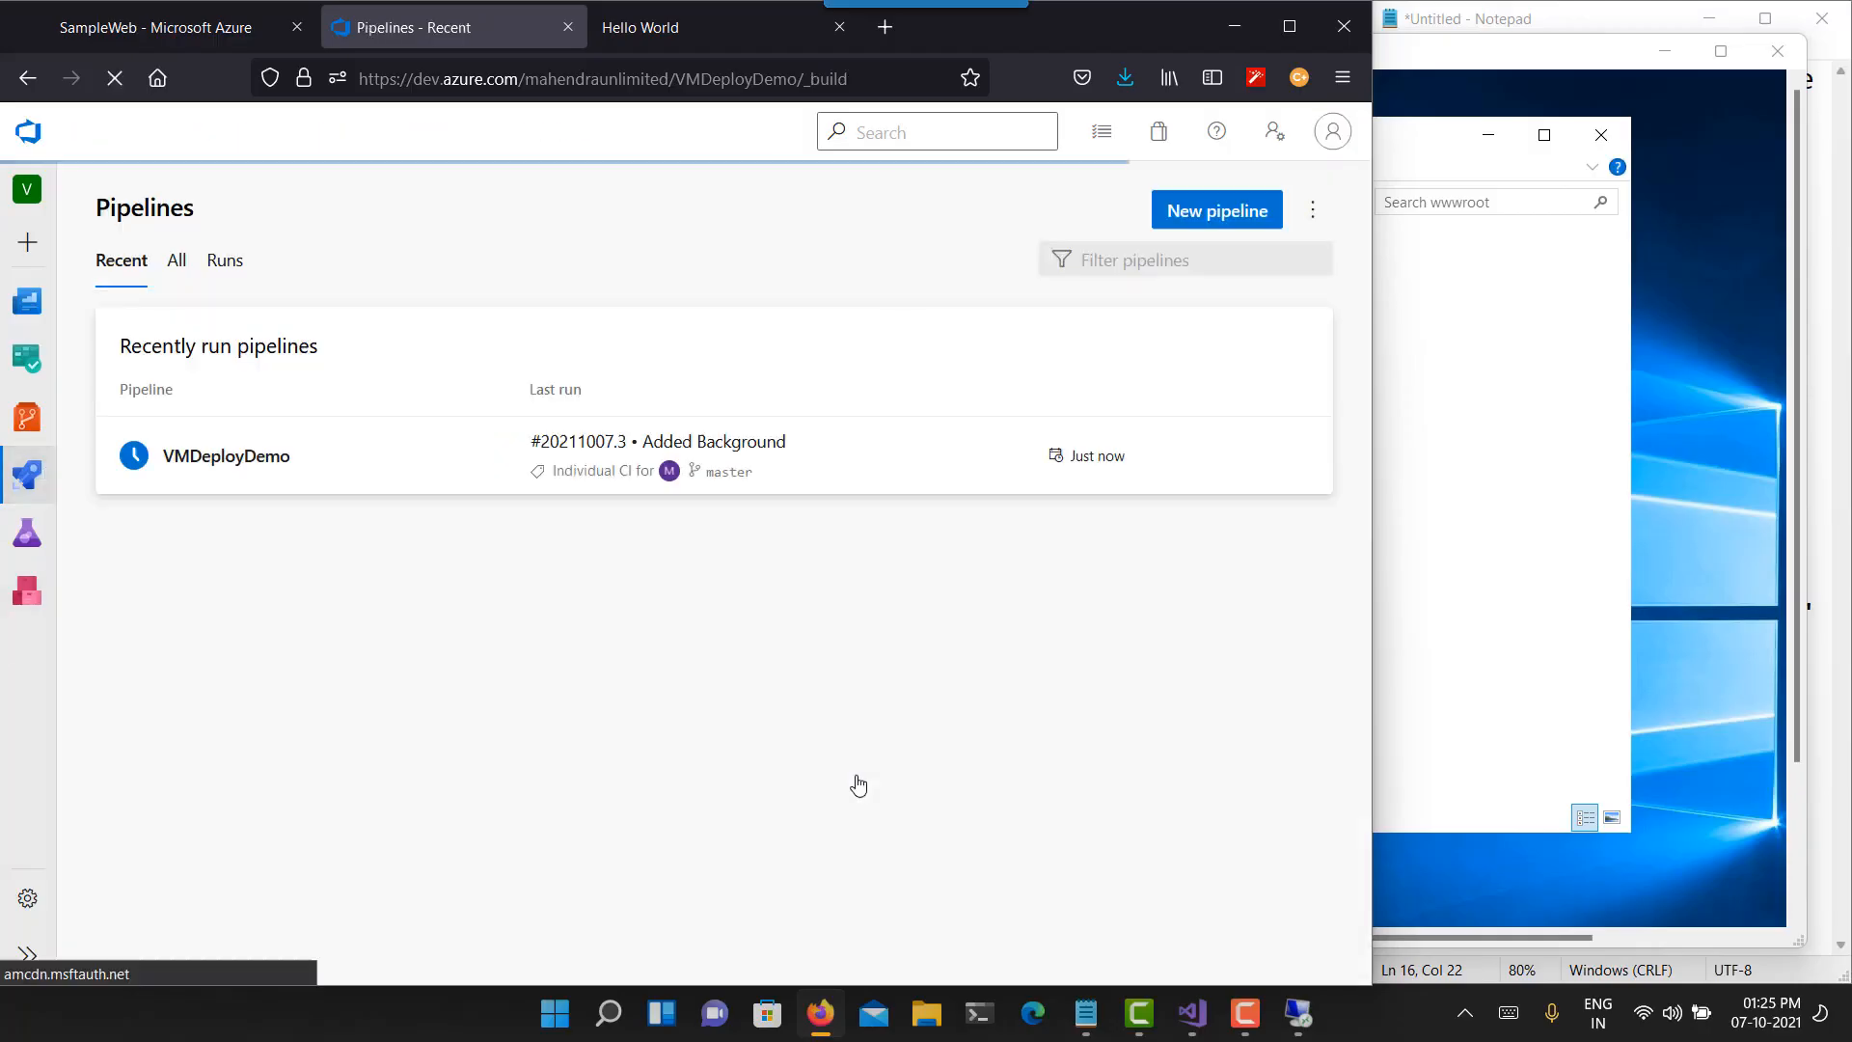
{"action": "left_click", "coordinate": [343, 475]}
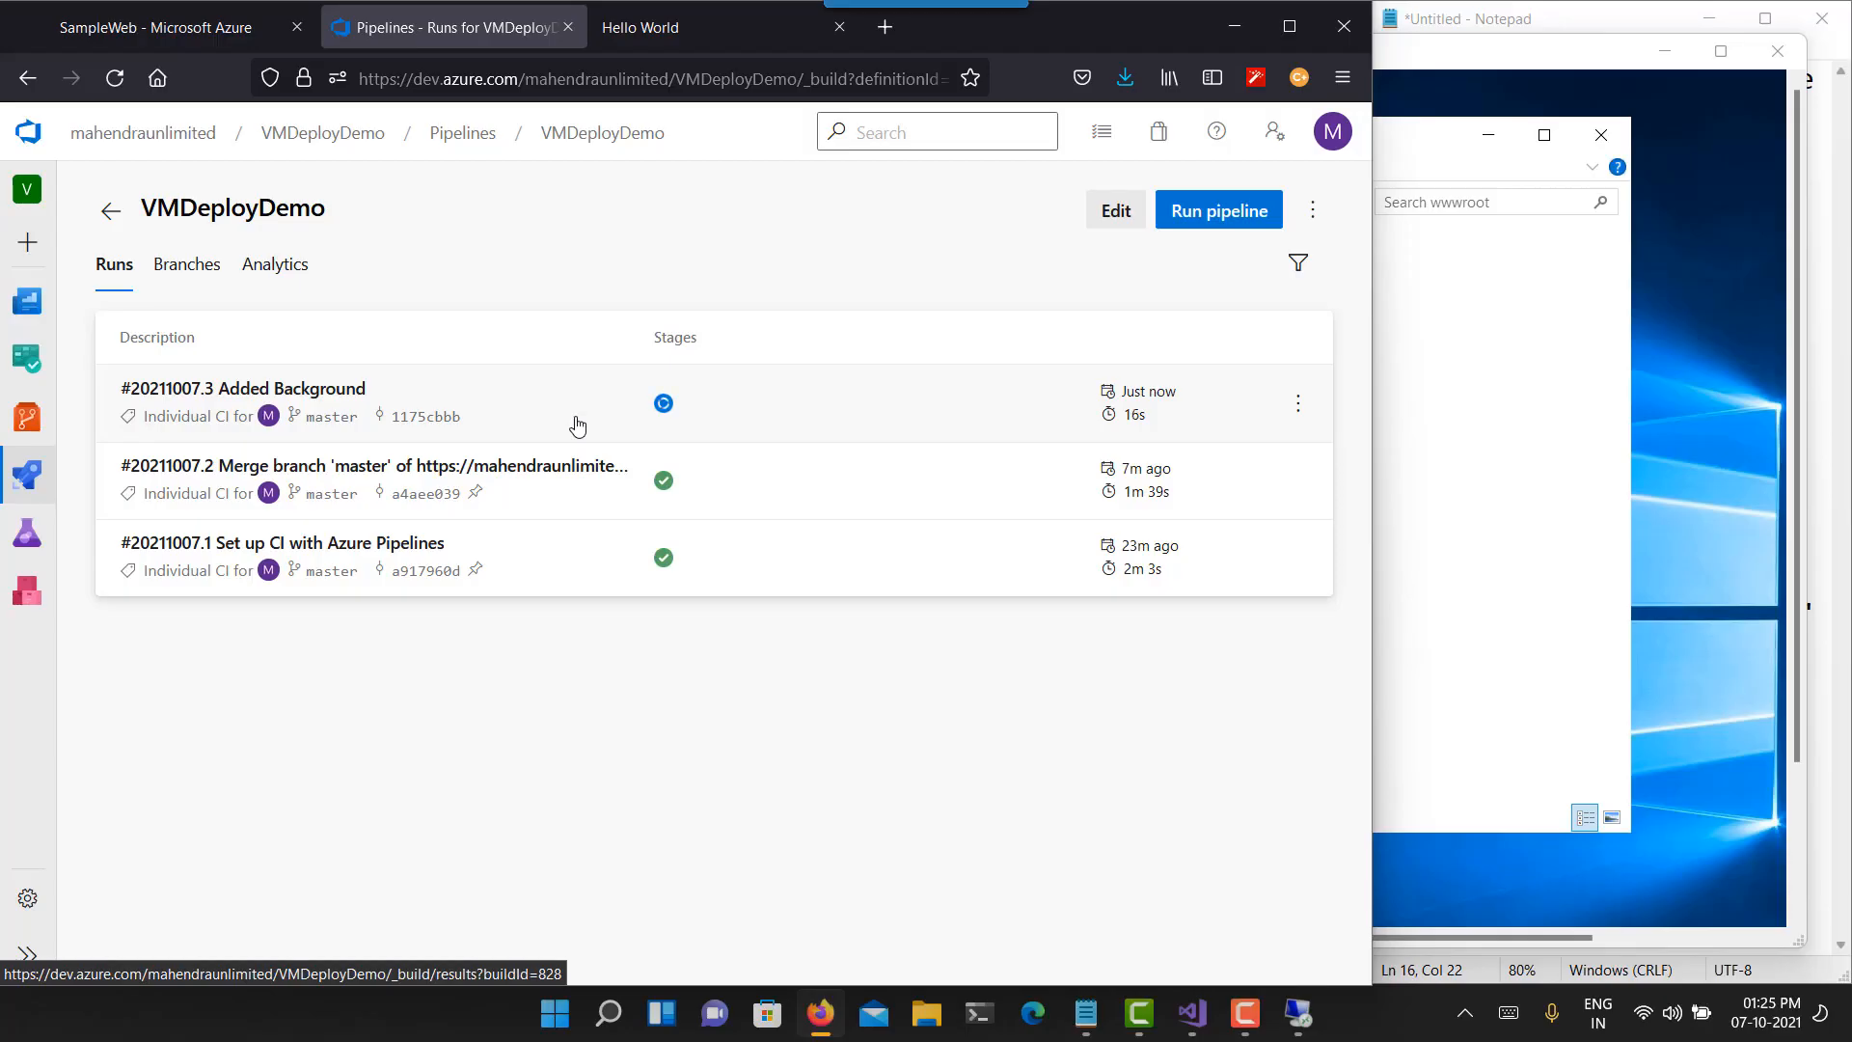
{"action": "left_click", "coordinate": [577, 426]}
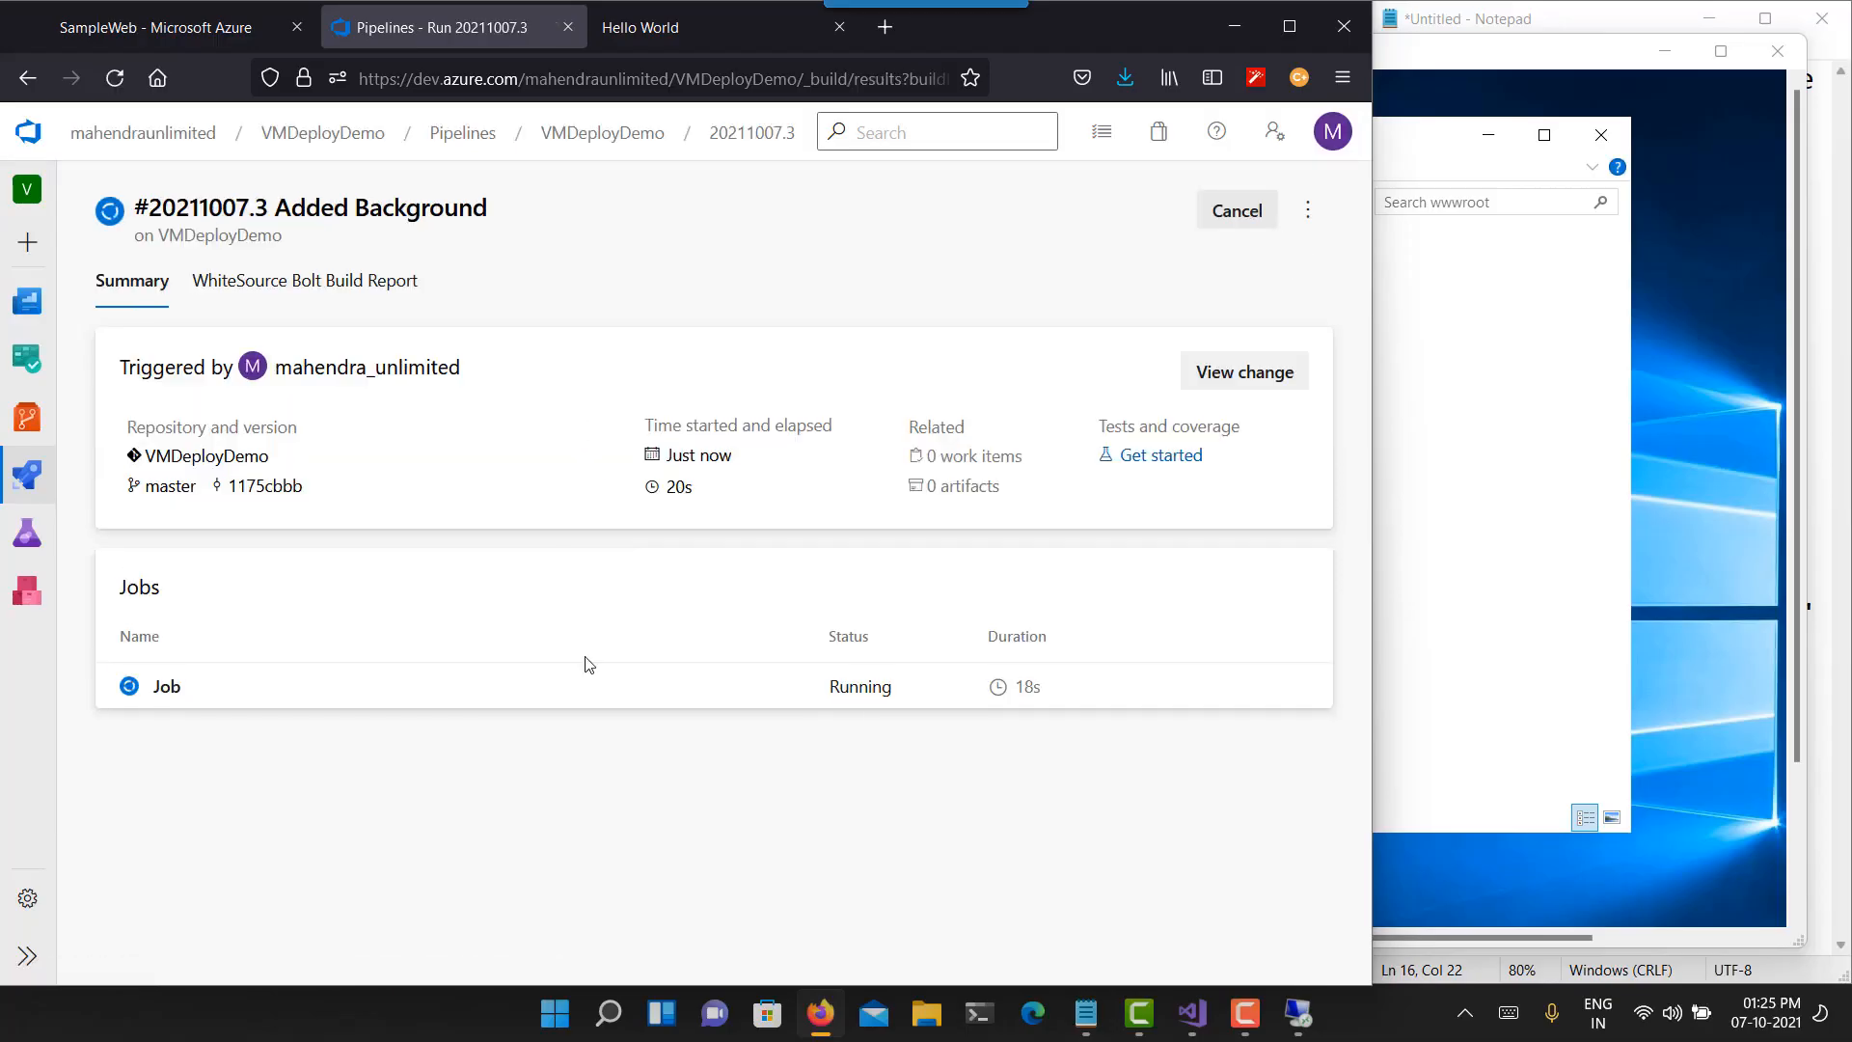
{"action": "left_click", "coordinate": [753, 696]}
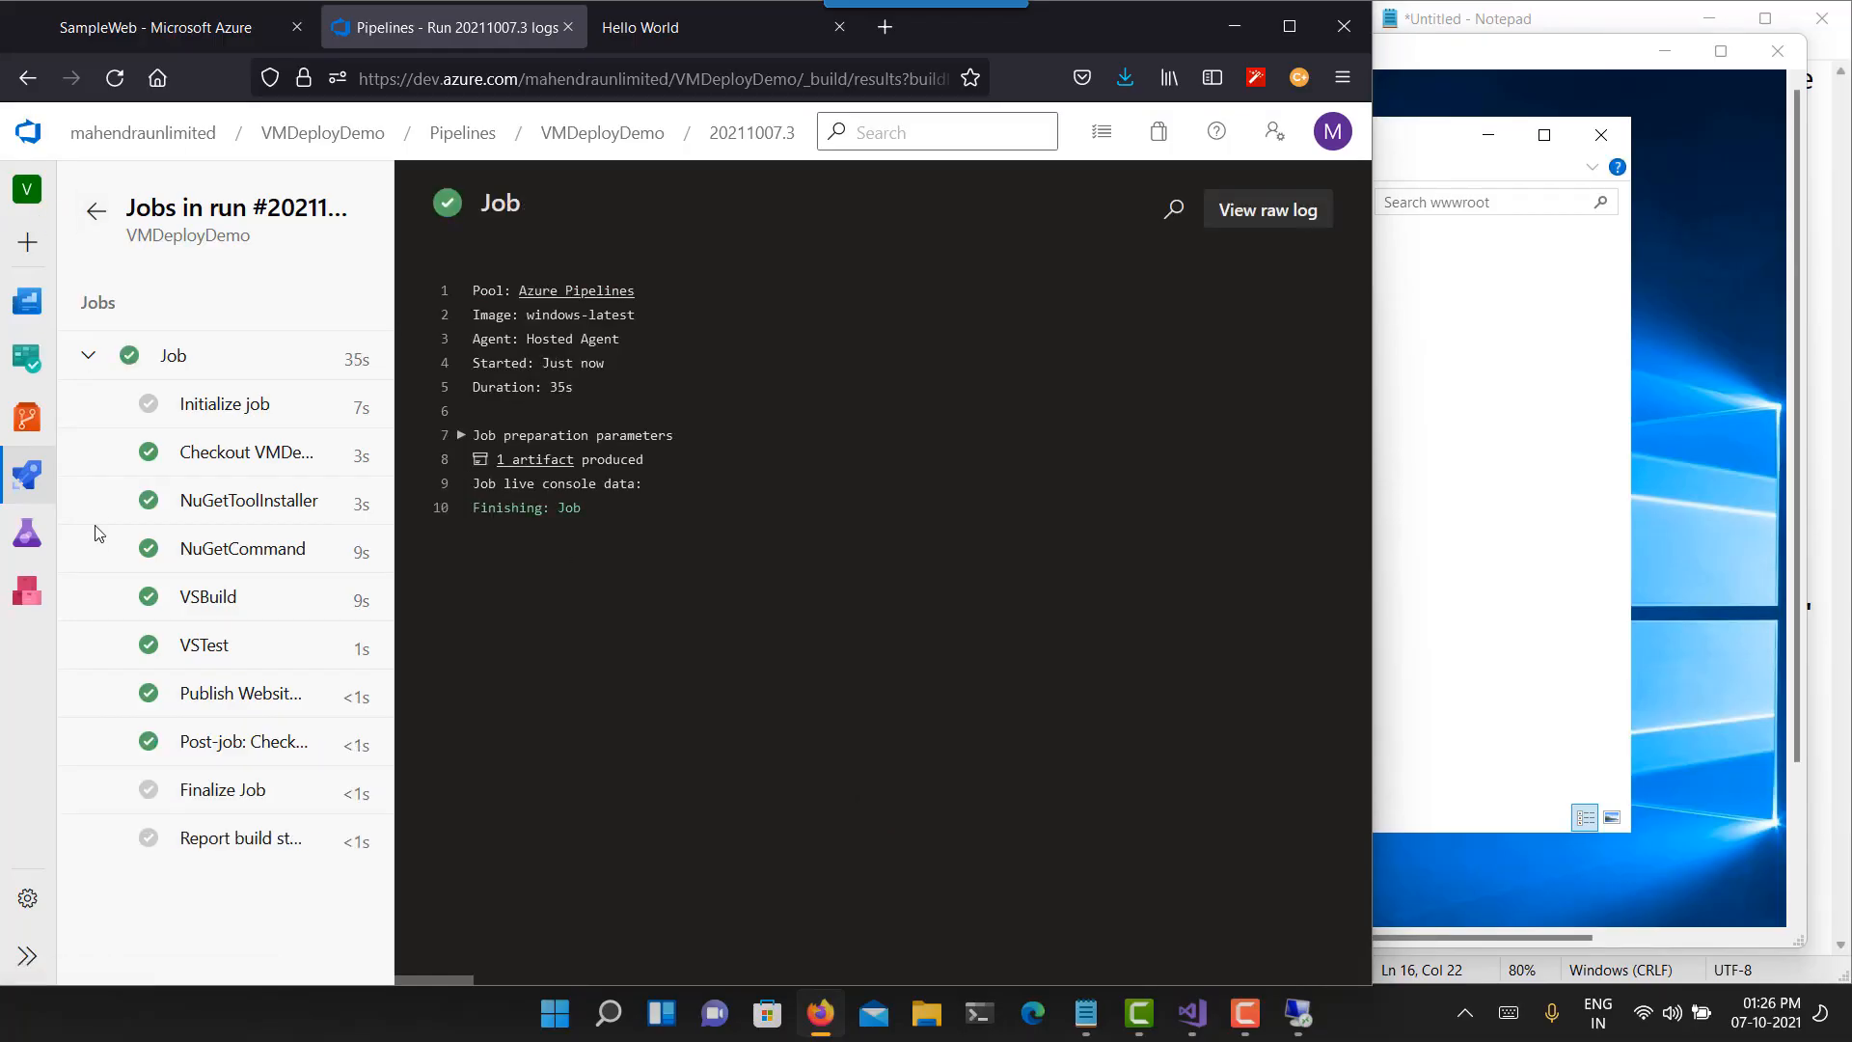
- Look at the release pipeline's definition, then open Release-3 to check its Stage 1 deployment status
{"action": "mouse_move", "coordinate": [35, 485]}
{"action": "left_click", "coordinate": [130, 593]}
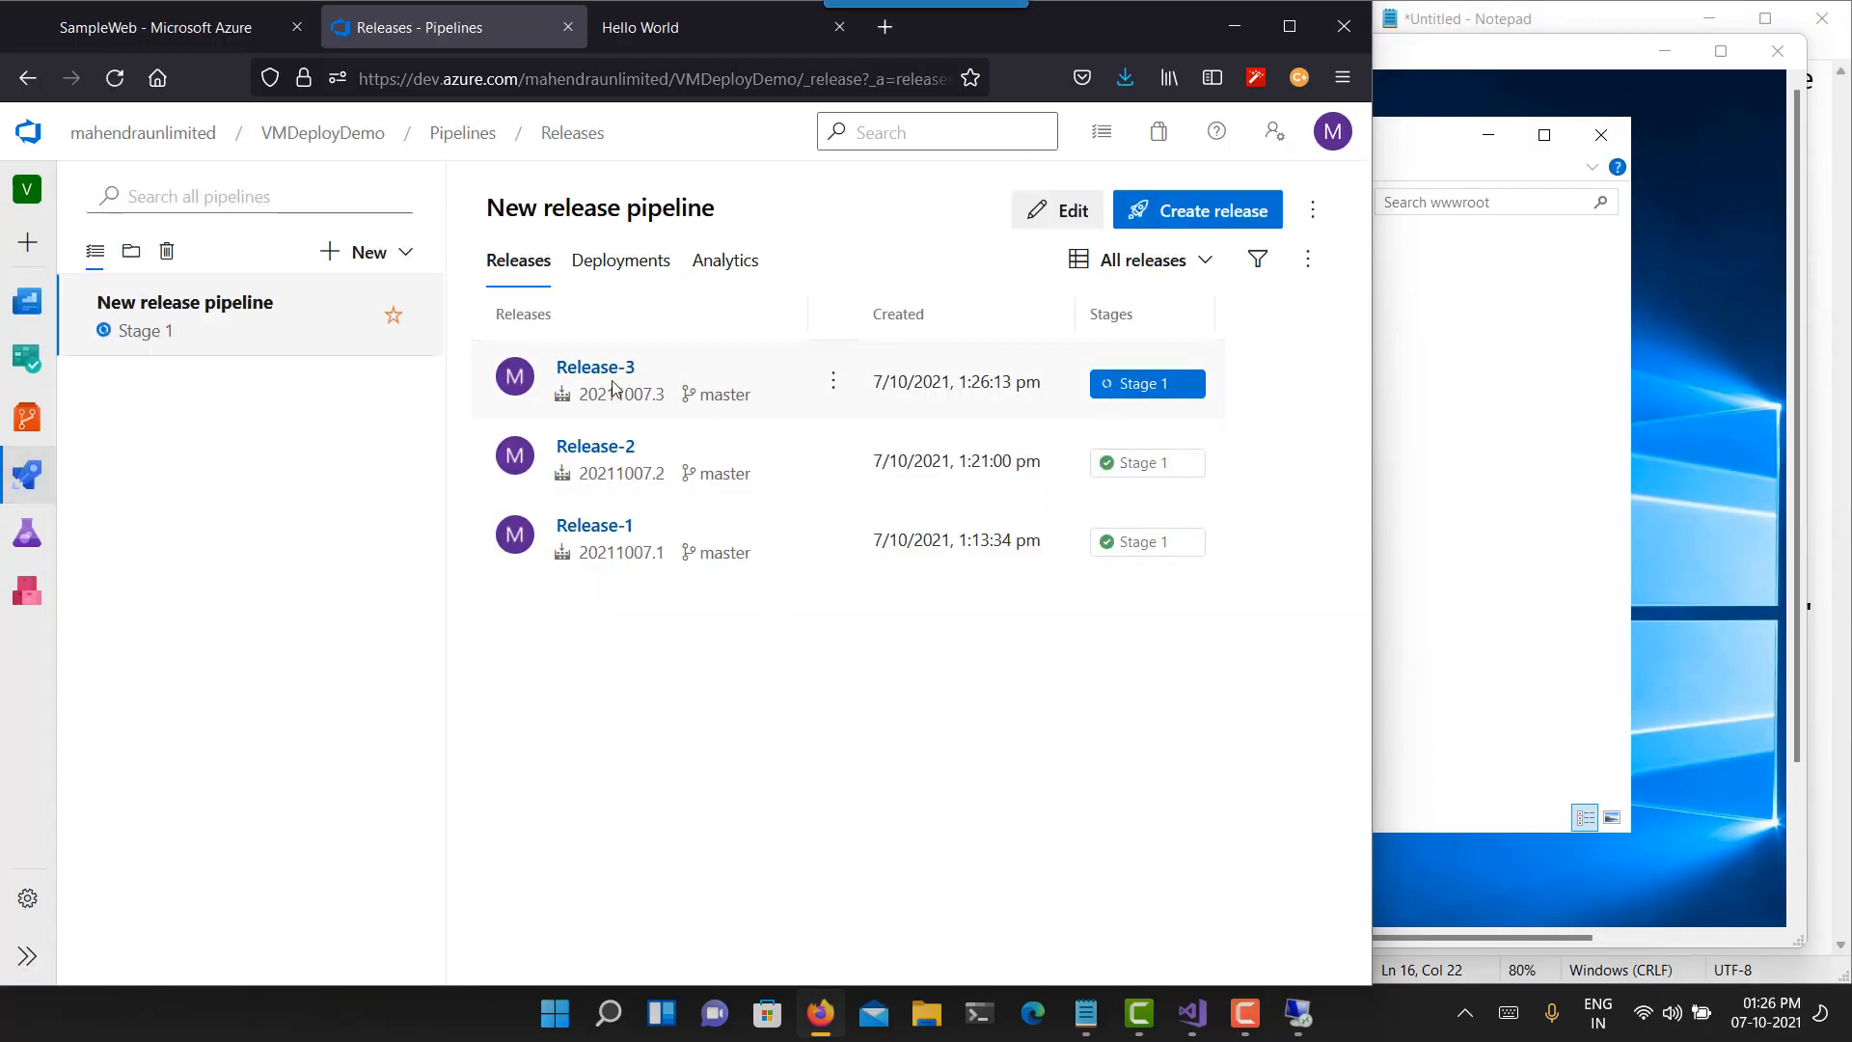
{"action": "left_click", "coordinate": [1060, 211]}
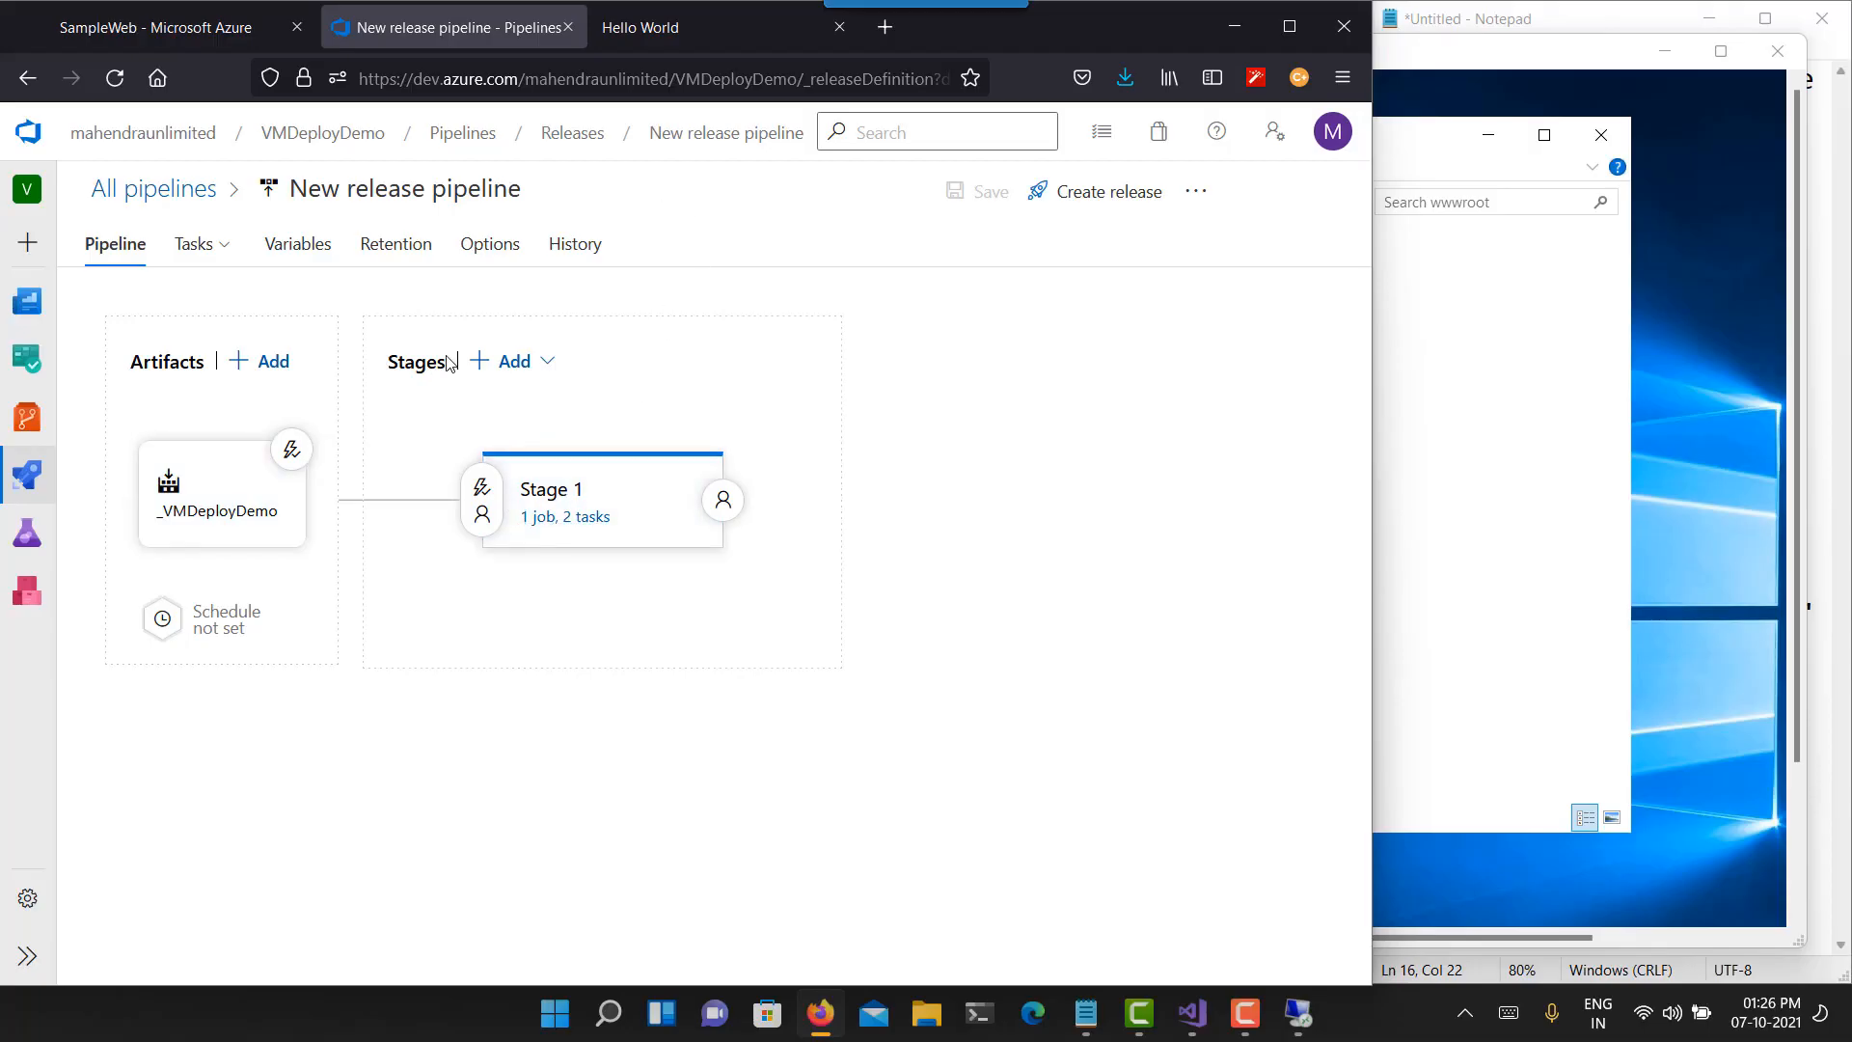
{"action": "left_click", "coordinate": [172, 193]}
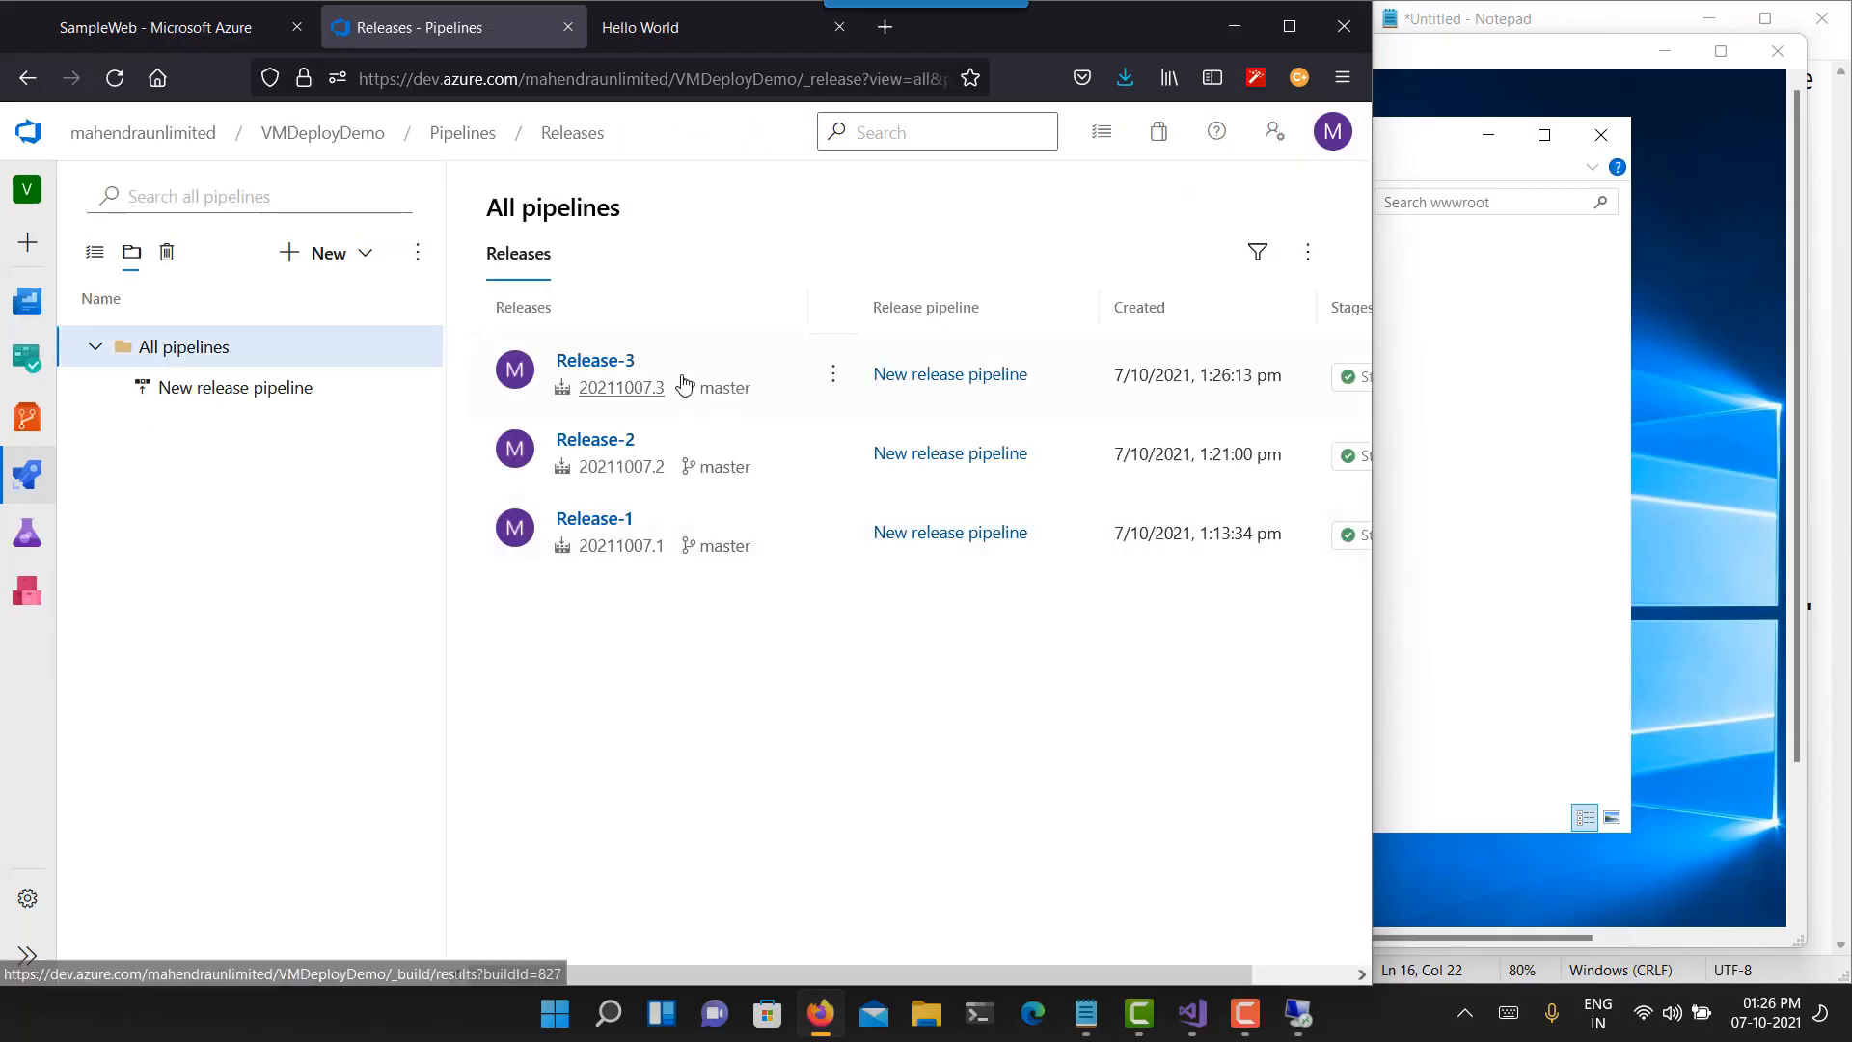
{"action": "left_click", "coordinate": [599, 372]}
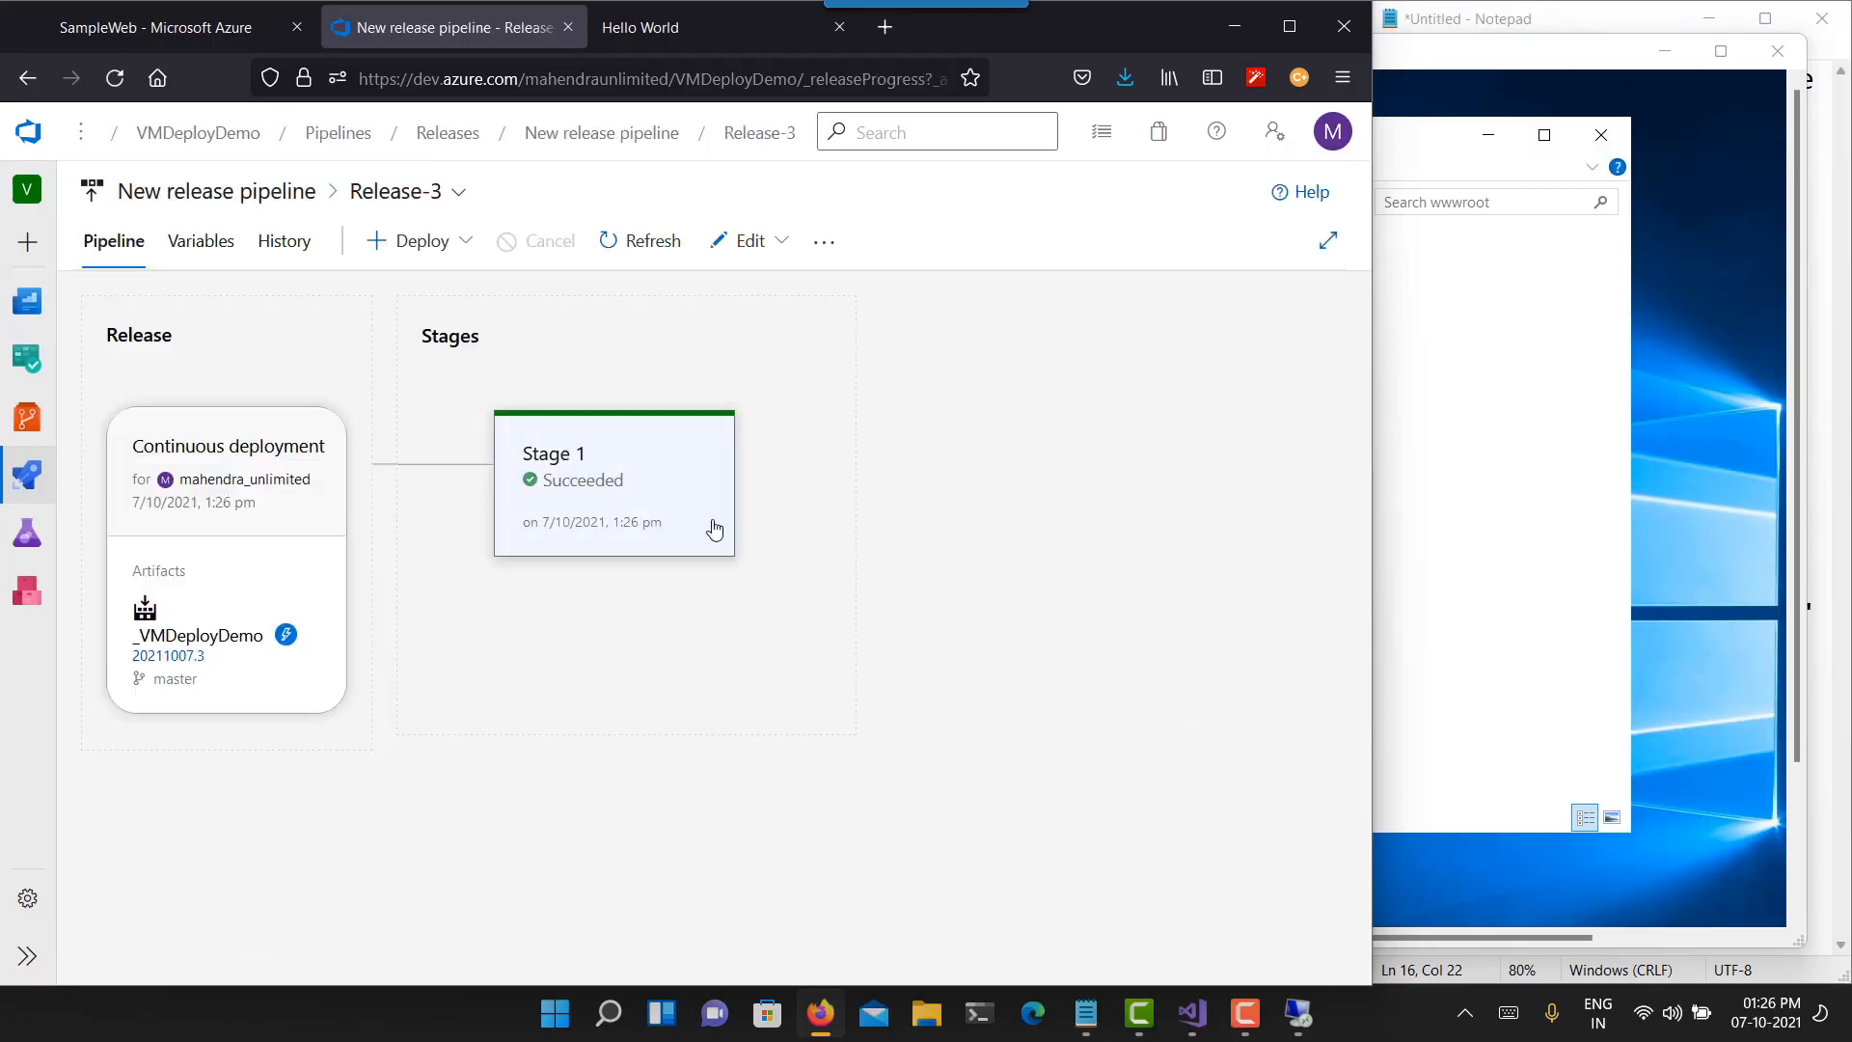
{"action": "mouse_move", "coordinate": [593, 473]}
- Reload the deployed 52.152.151.156/Default.aspx page to check the heading's new background
{"action": "left_click", "coordinate": [637, 42]}
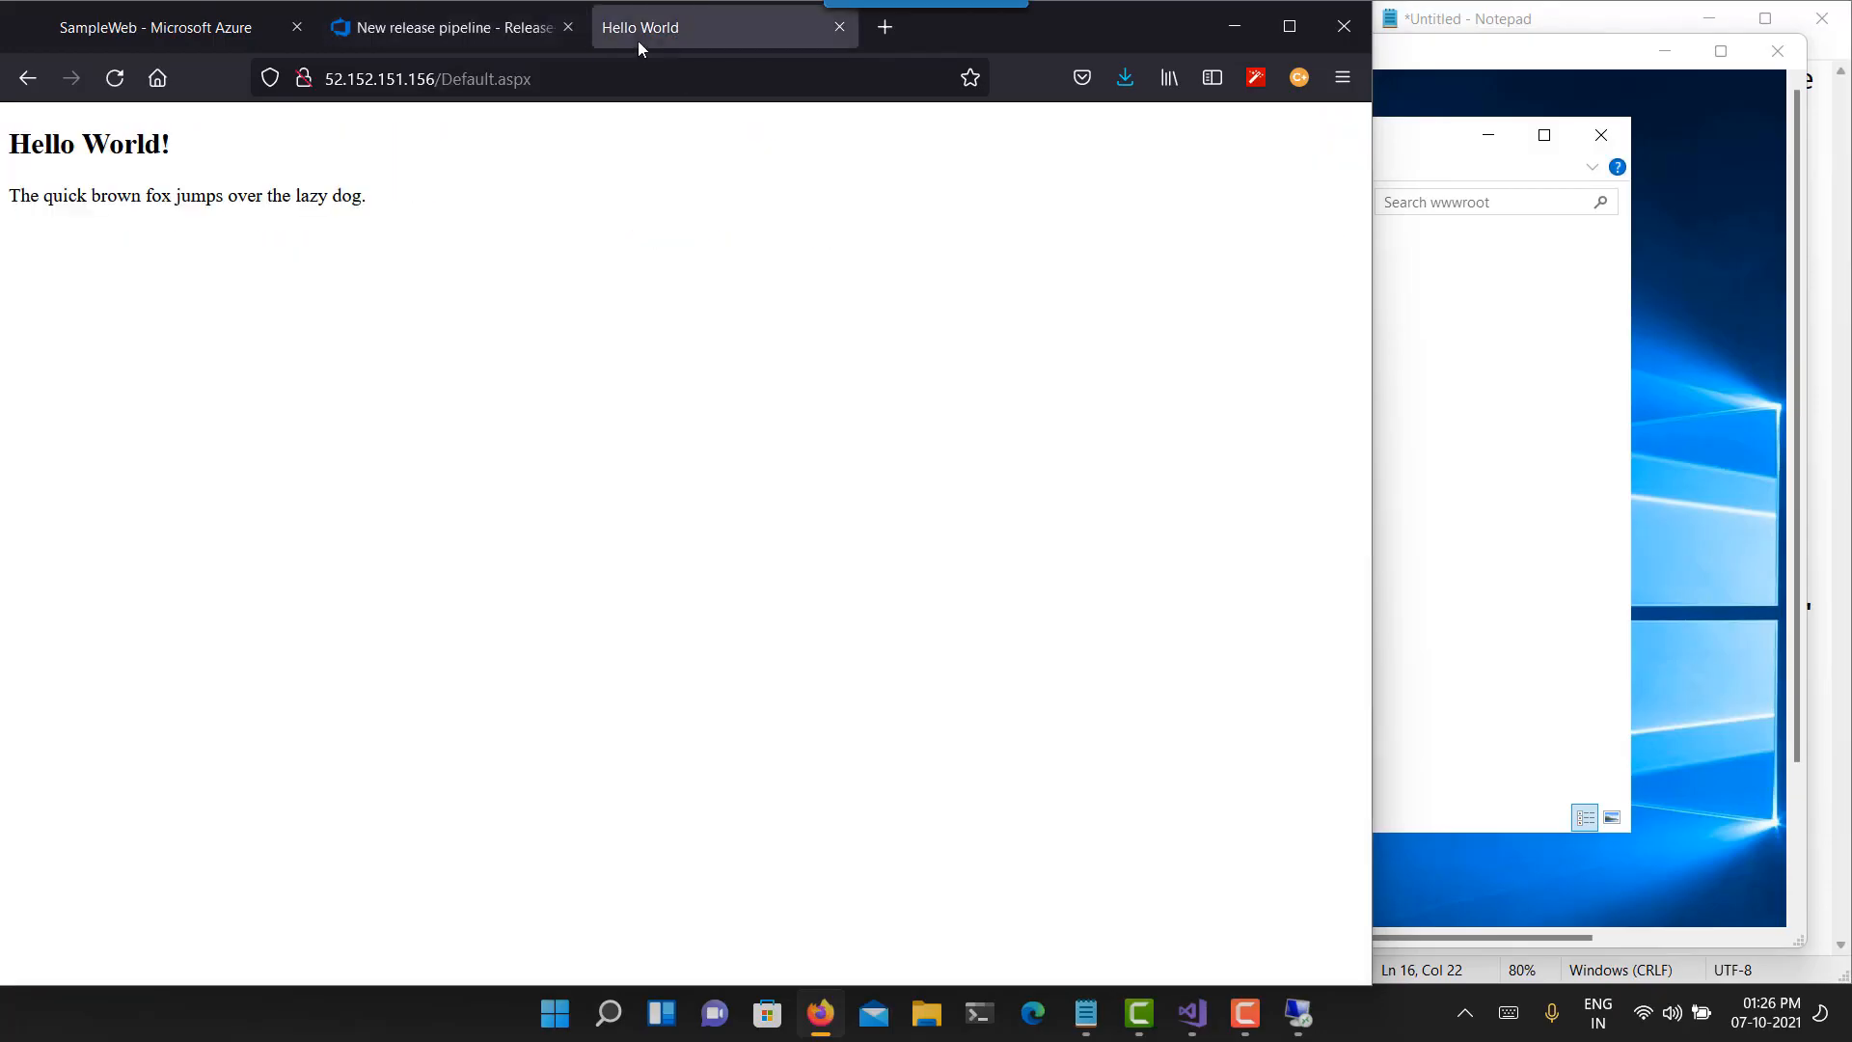
{"action": "left_click", "coordinate": [115, 81]}
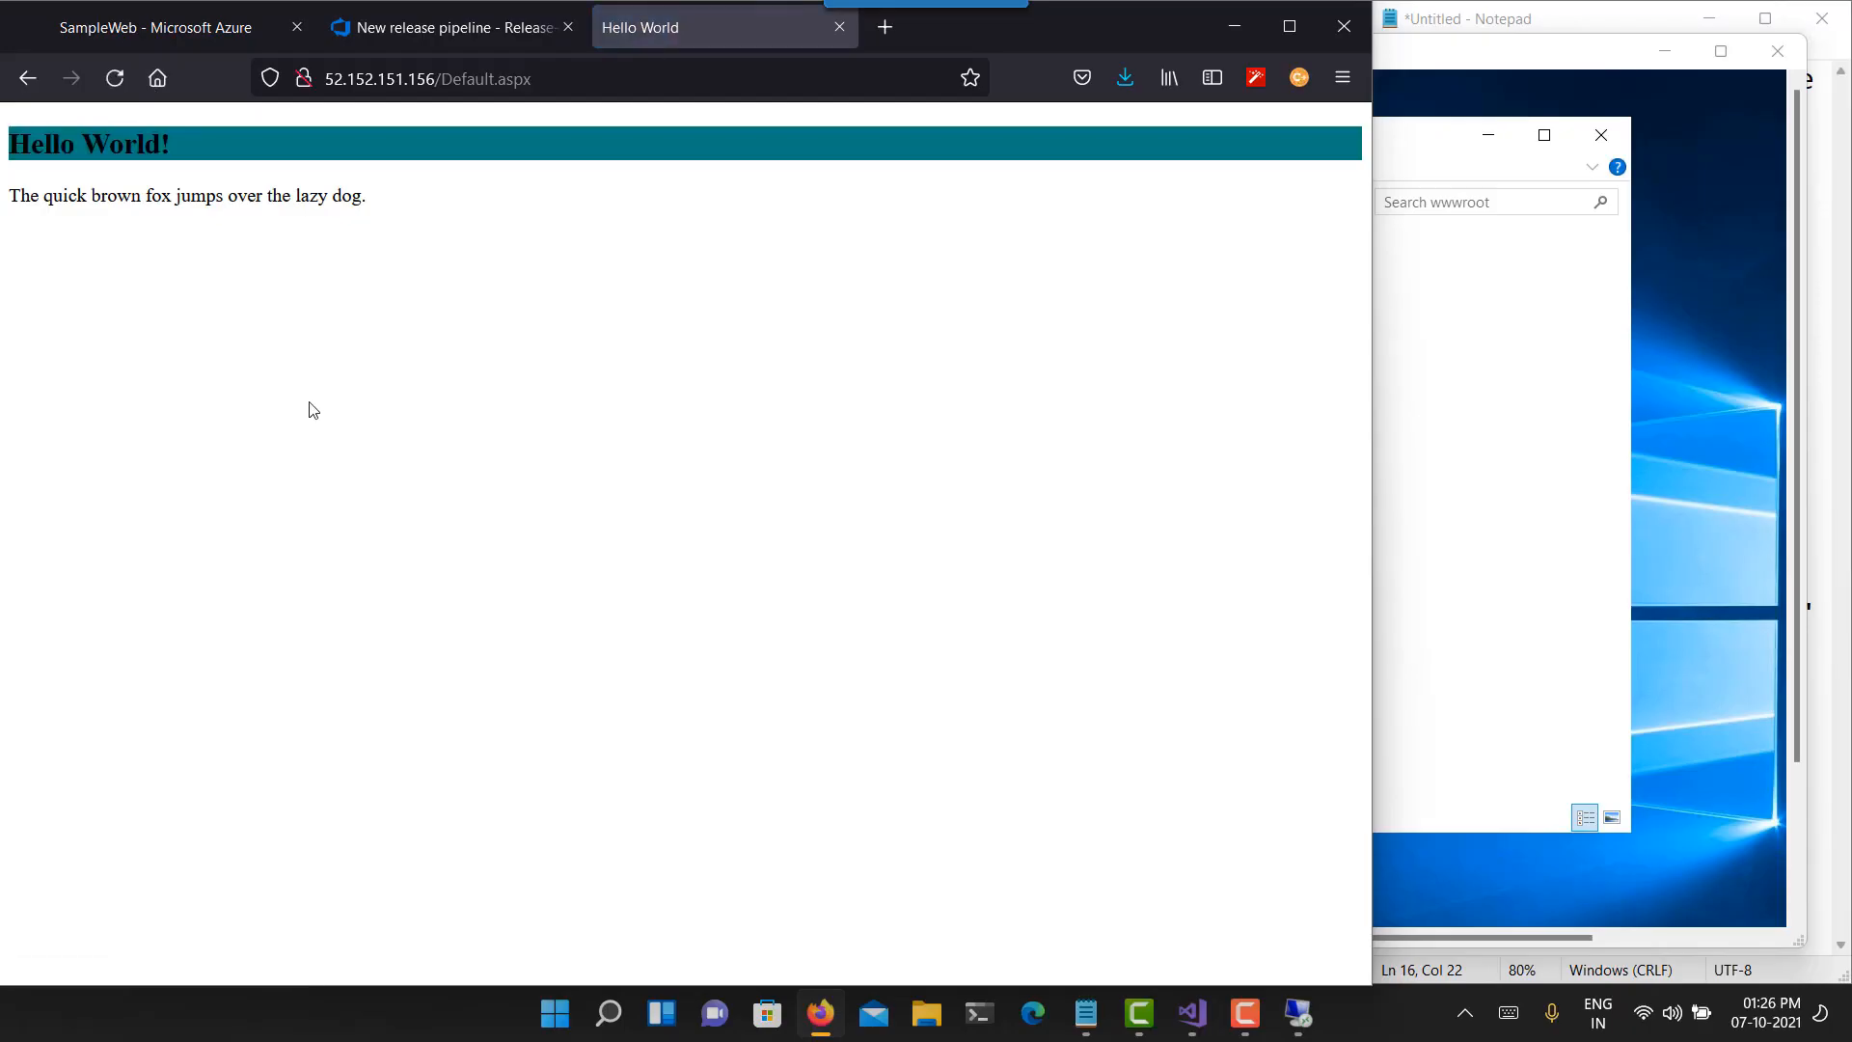